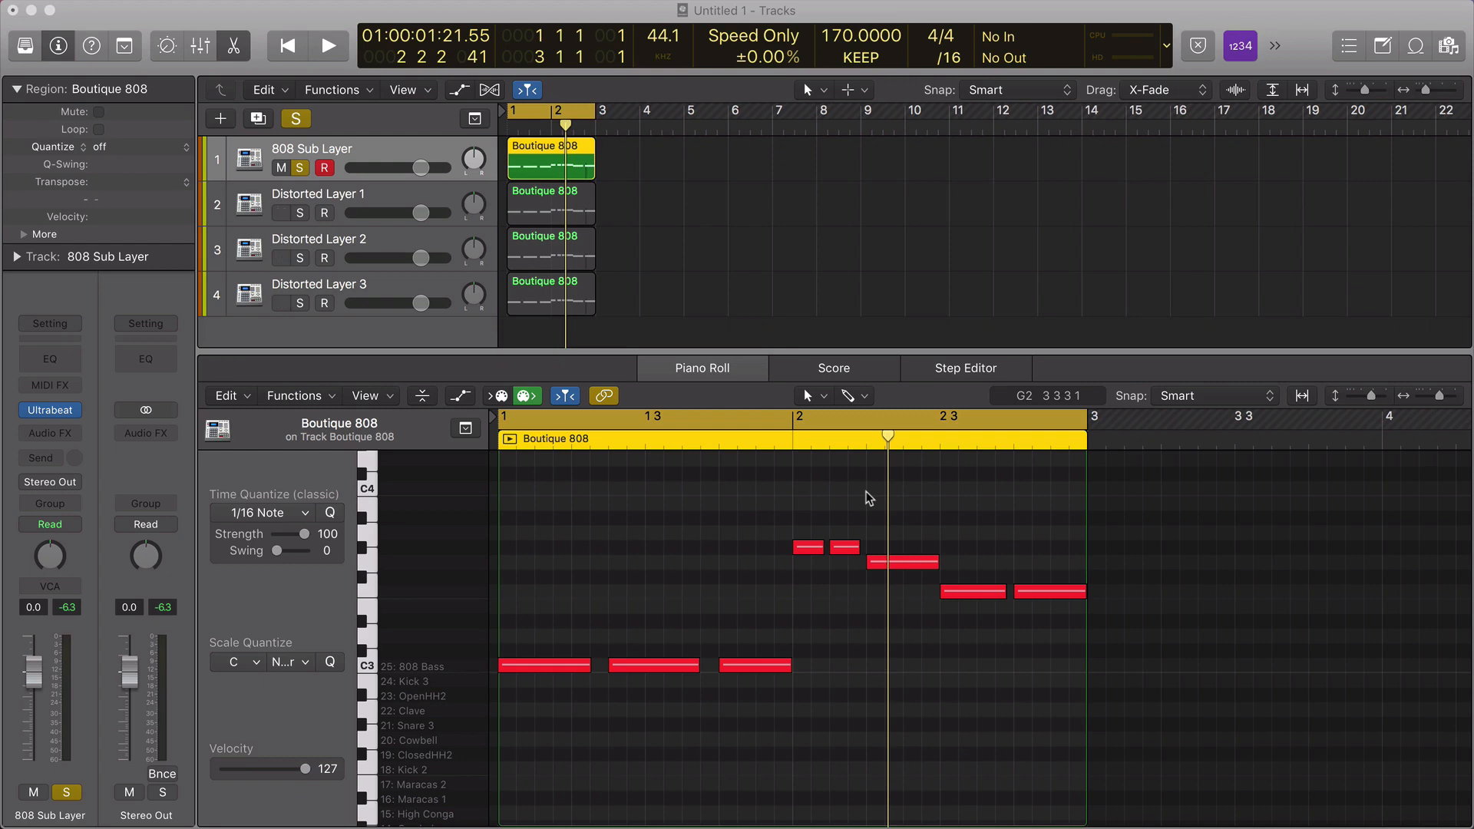
Play back the soloed 808 Sub Layer loop and stop it.
{"action": "left_click", "coordinate": [777, 551]}
{"action": "key", "text": "space"}
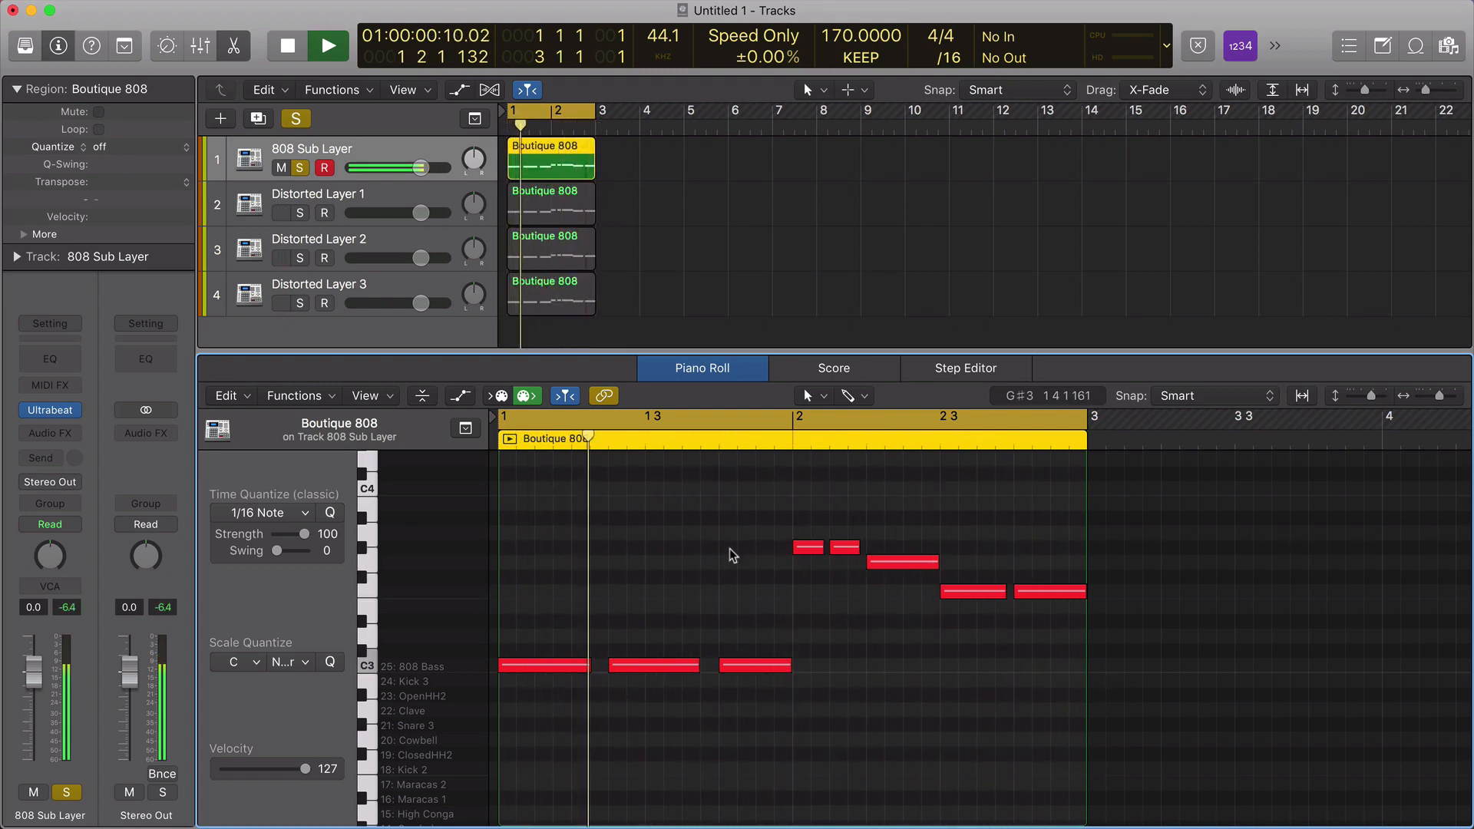
{"action": "key", "text": "space"}
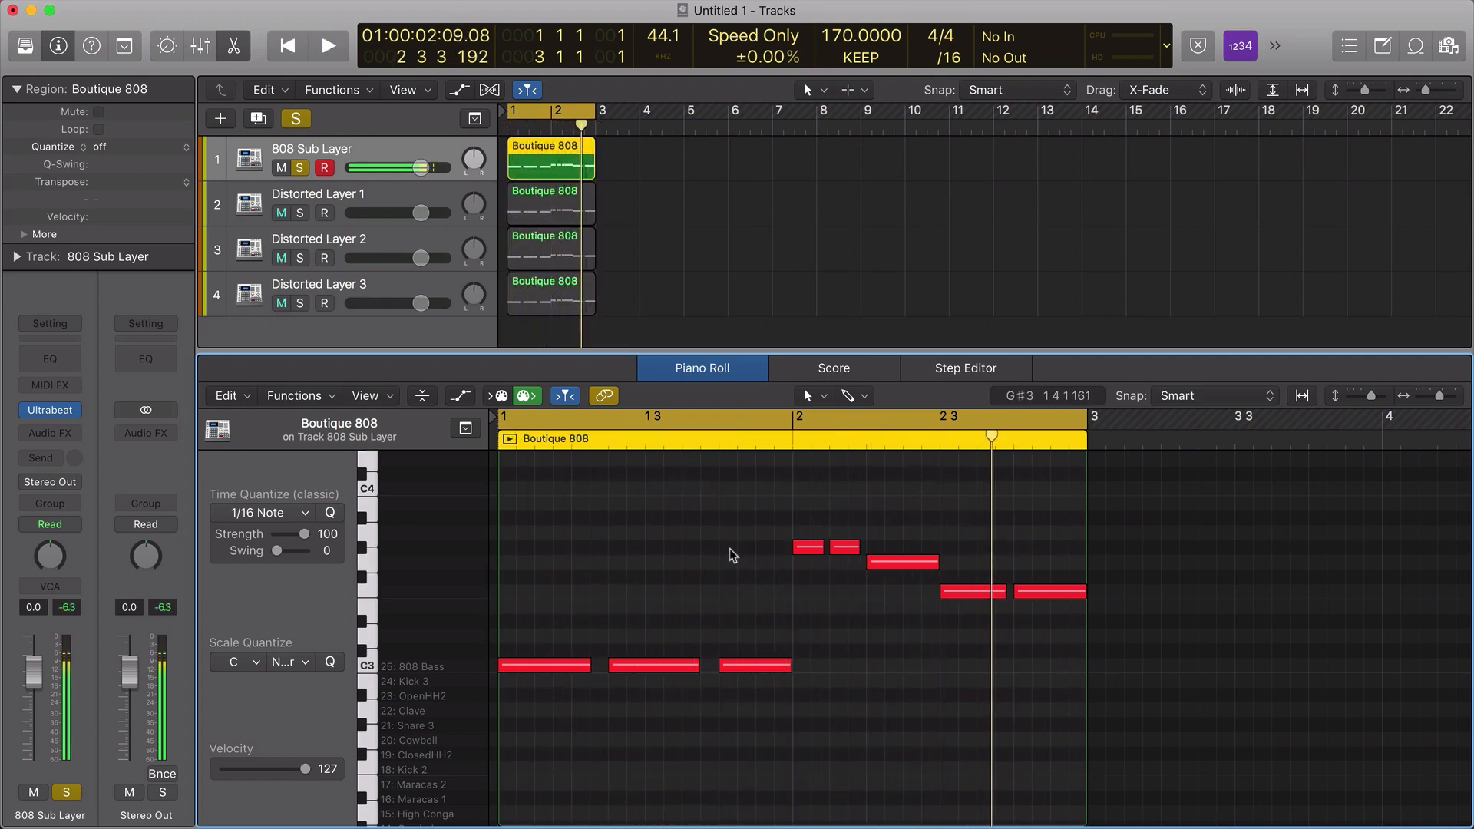
Examine the 808 Bass voice in Ultrabeat and the piano roll's key range above and below C3.
{"action": "left_click", "coordinate": [50, 410]}
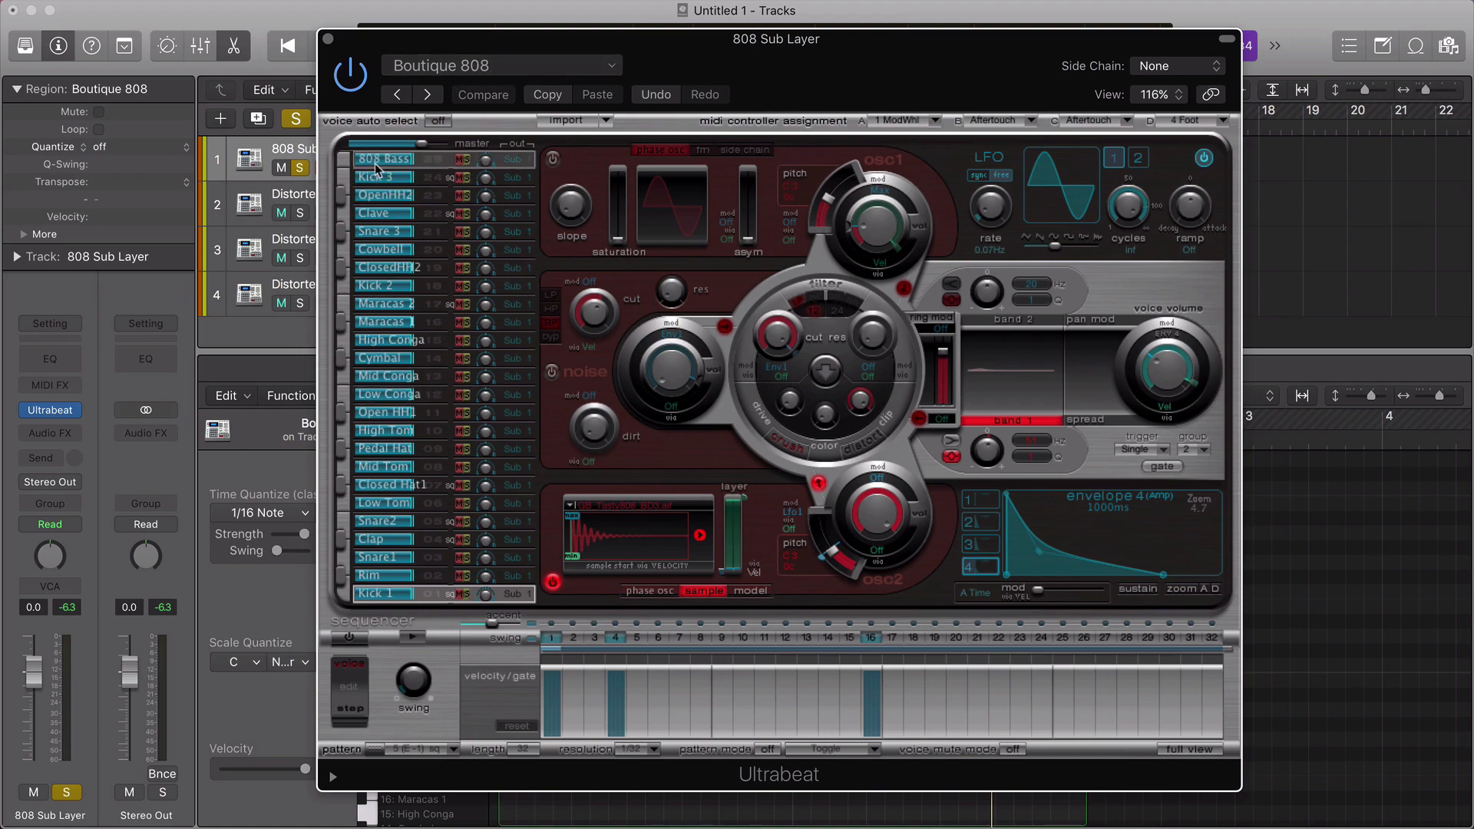
{"action": "left_click", "coordinate": [328, 39]}
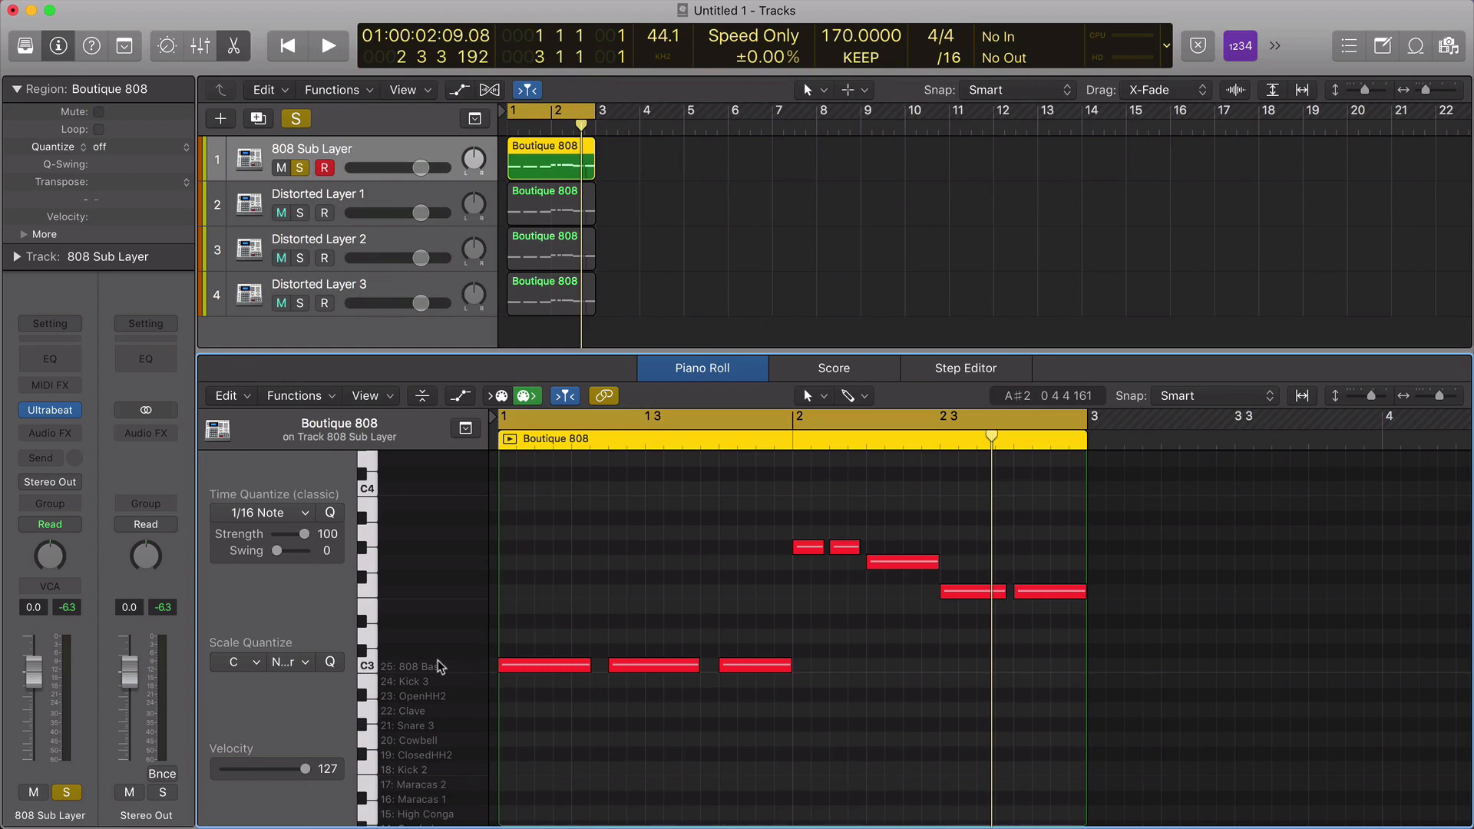
{"action": "scroll", "coordinate": [435, 609], "scroll_direction": "up", "scroll_amount": 5}
{"action": "scroll", "coordinate": [435, 609], "scroll_direction": "down", "scroll_amount": 3}
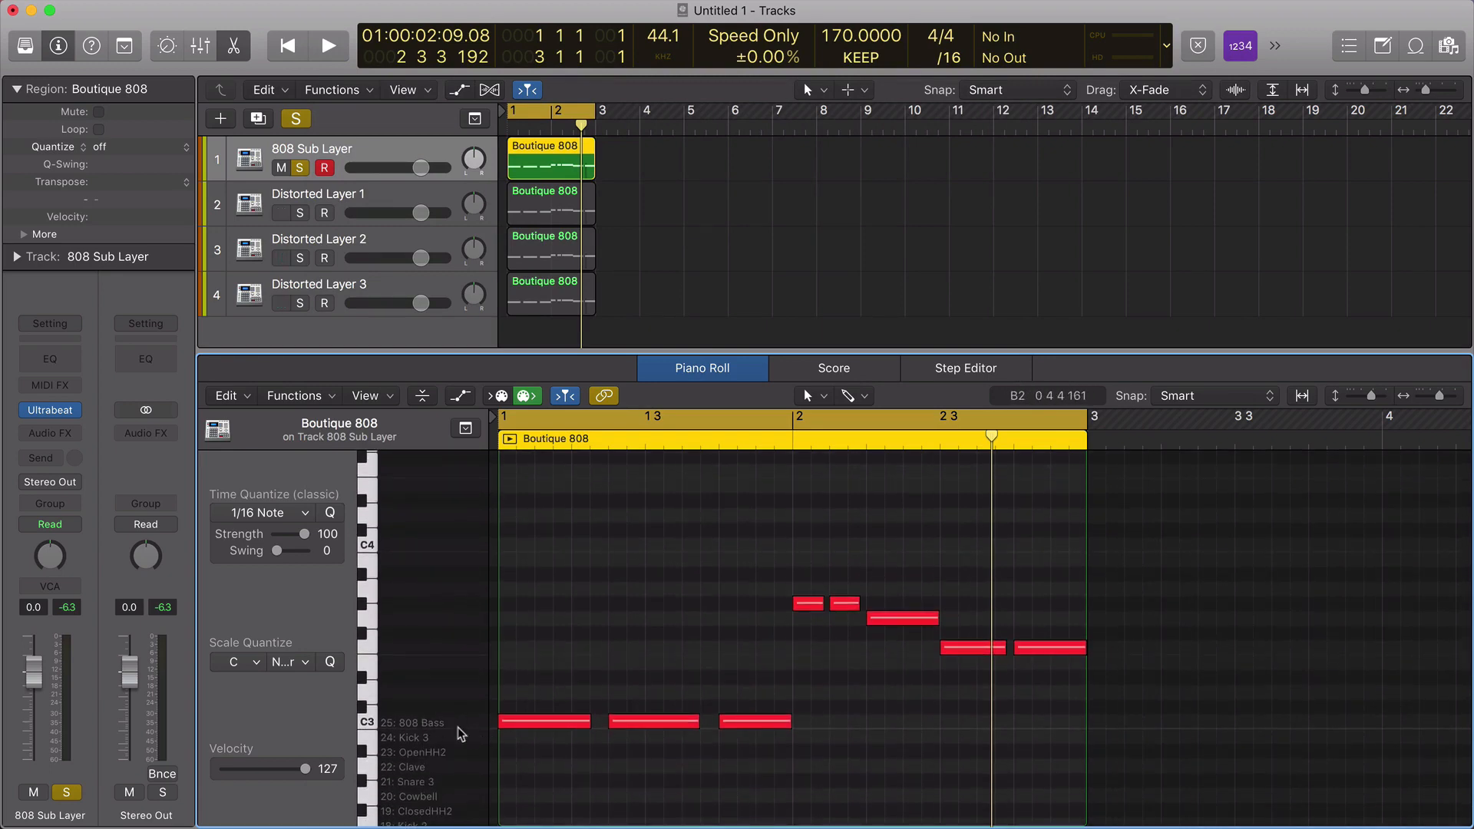
{"action": "scroll", "coordinate": [429, 724], "scroll_direction": "up", "scroll_amount": 7}
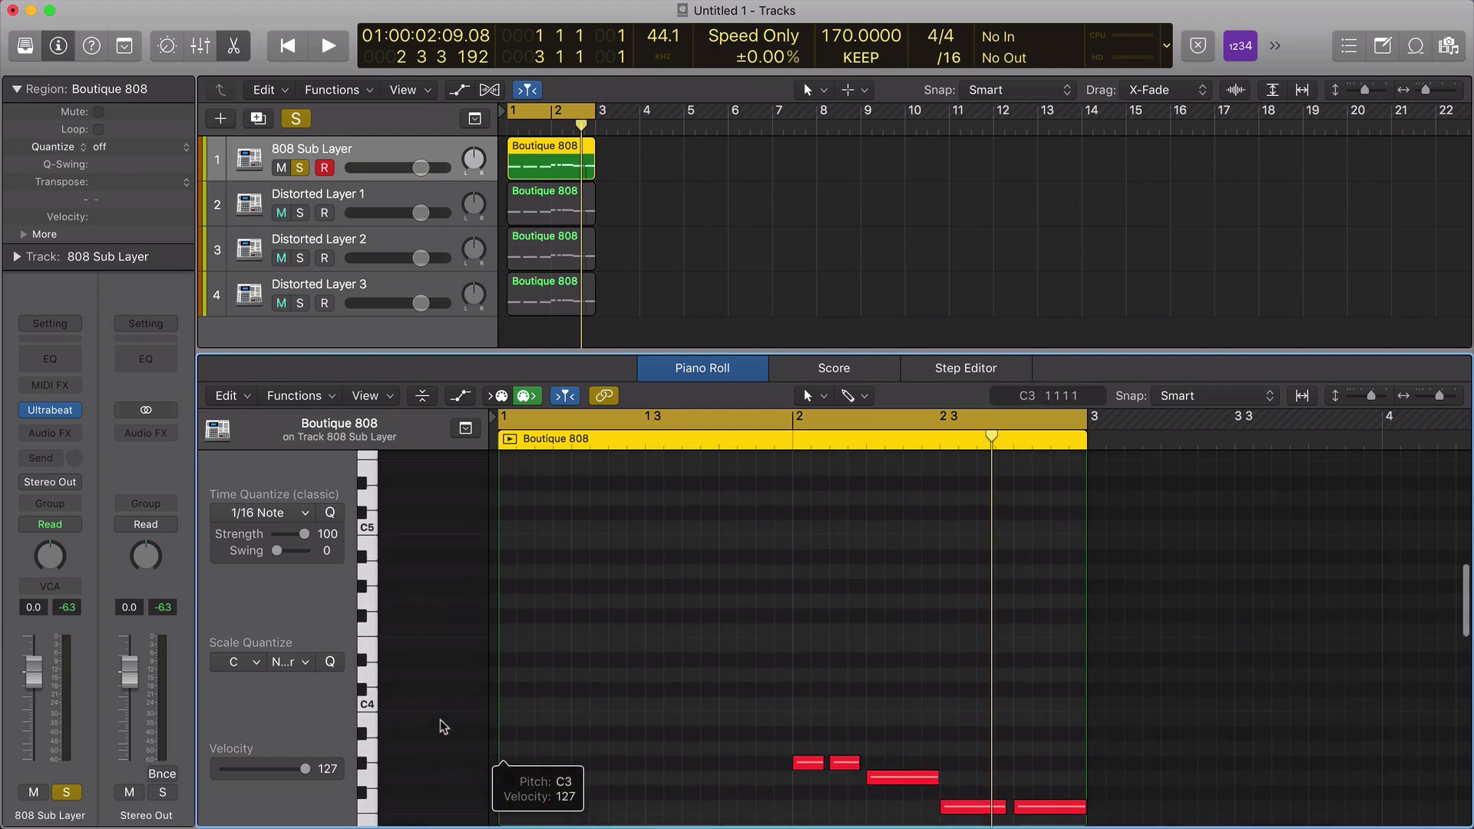
{"action": "scroll", "coordinate": [413, 530], "scroll_direction": "up", "scroll_amount": 8}
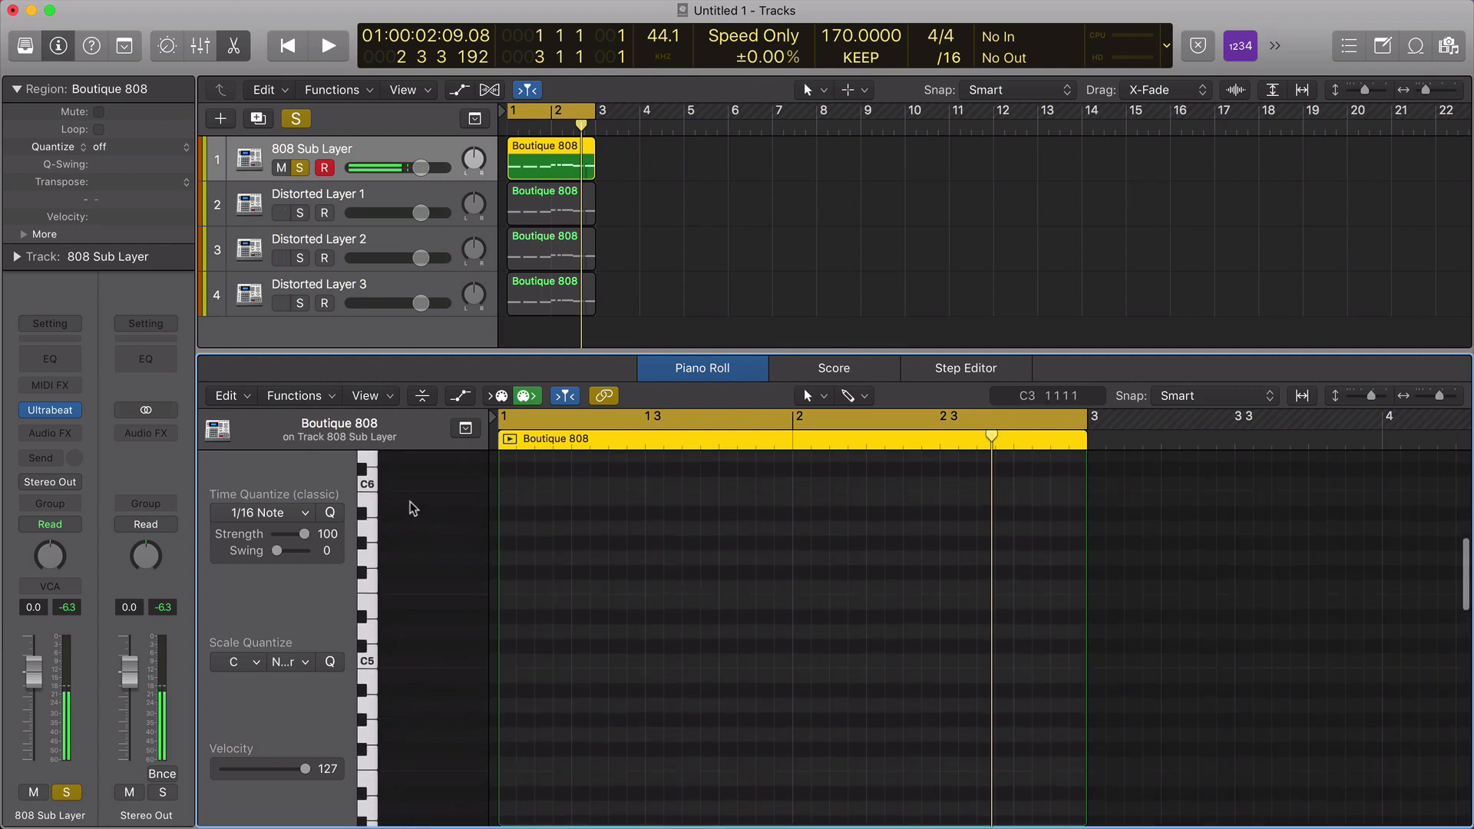
{"action": "scroll", "coordinate": [413, 509], "scroll_direction": "down", "scroll_amount": 19}
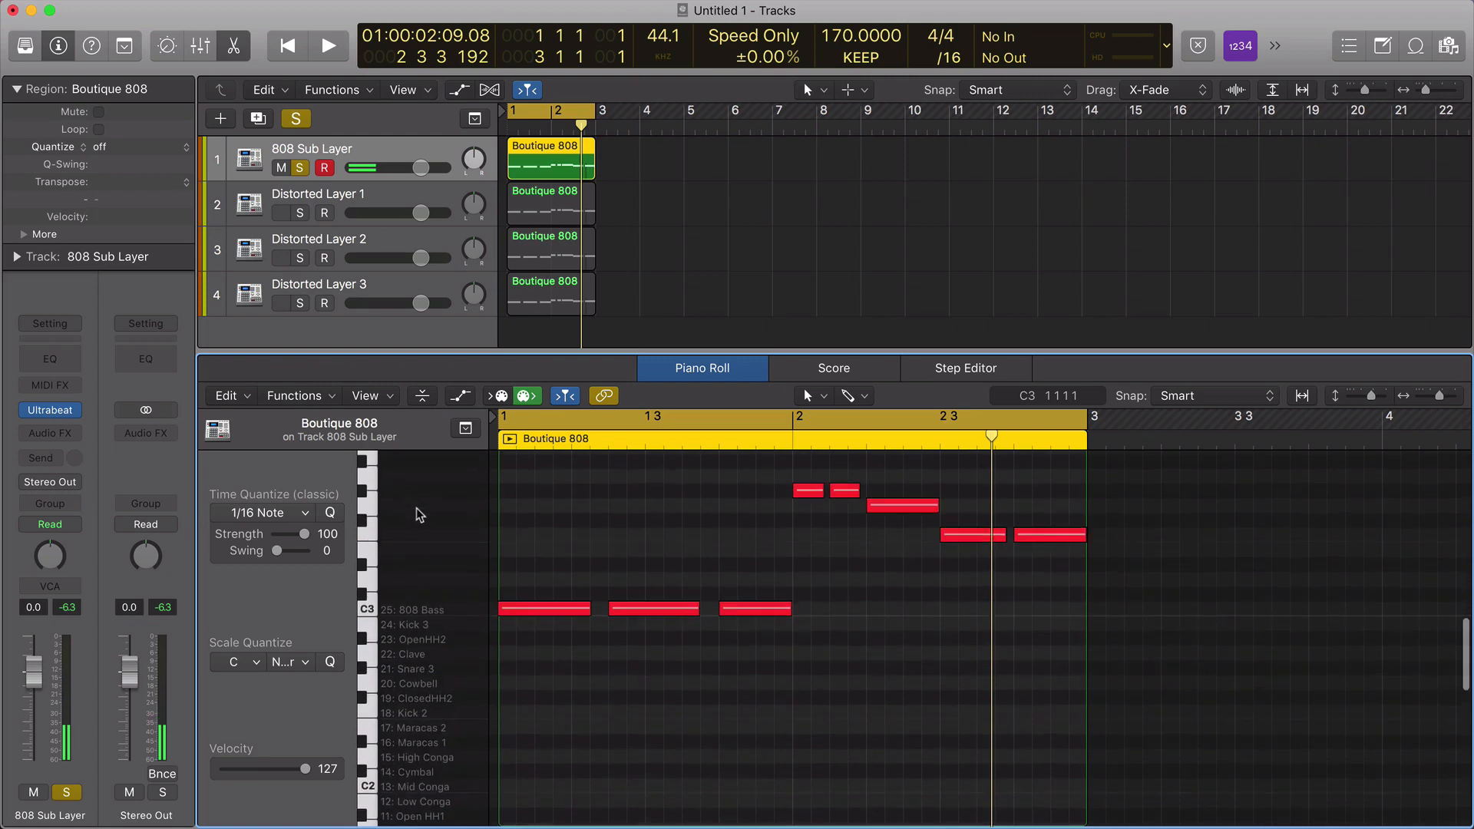
{"action": "scroll", "coordinate": [654, 555], "scroll_direction": "up", "scroll_amount": 2}
{"action": "scroll", "coordinate": [653, 555], "scroll_direction": "down", "scroll_amount": 4}
{"action": "scroll", "coordinate": [652, 559], "scroll_direction": "up", "scroll_amount": 4}
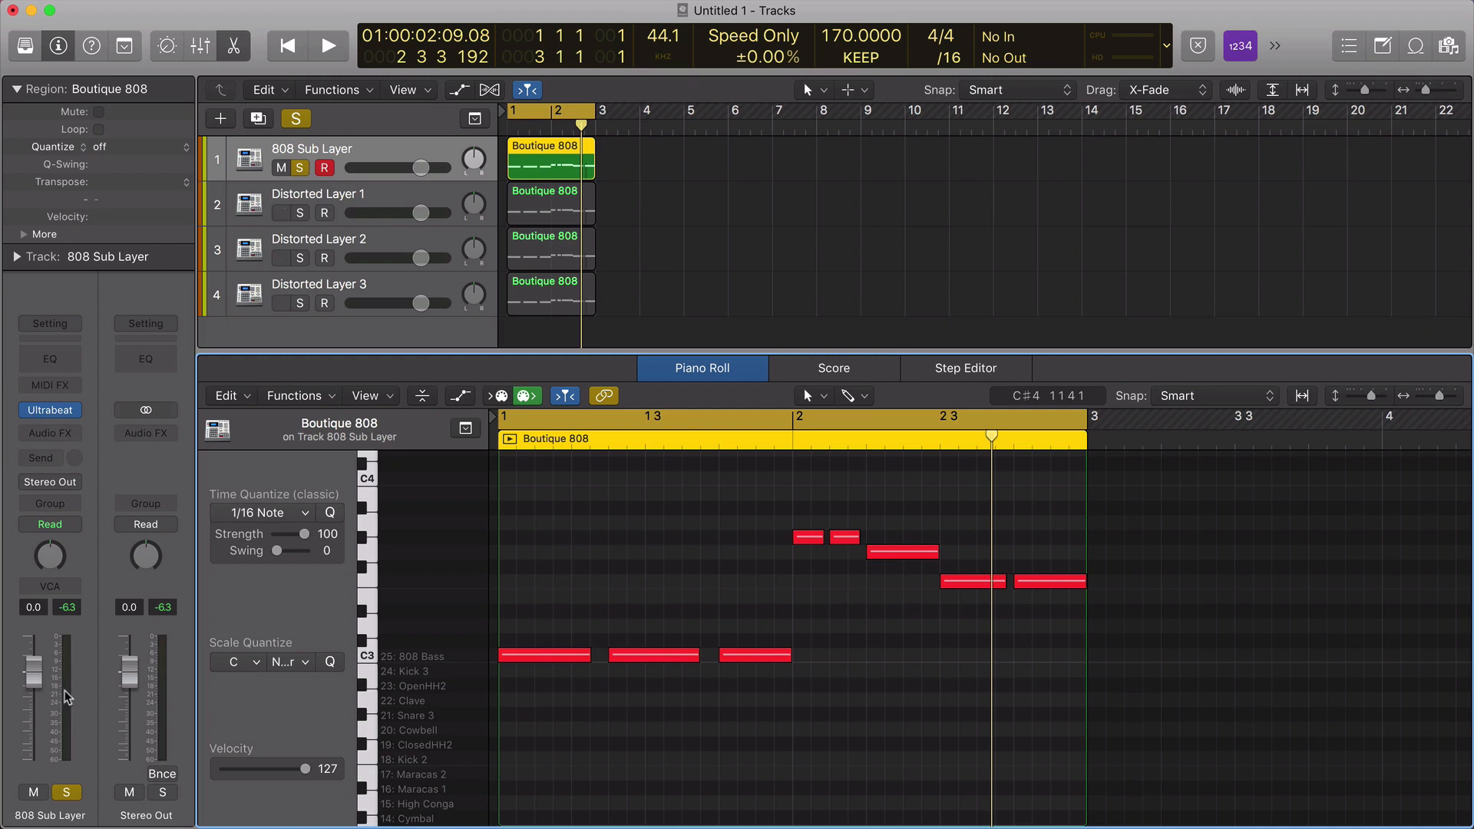
Insert a Channel EQ with its analyzer on for the 808 Sub Layer and set the high-cut filter to 156 Hz during playback.
{"action": "key", "text": "space"}
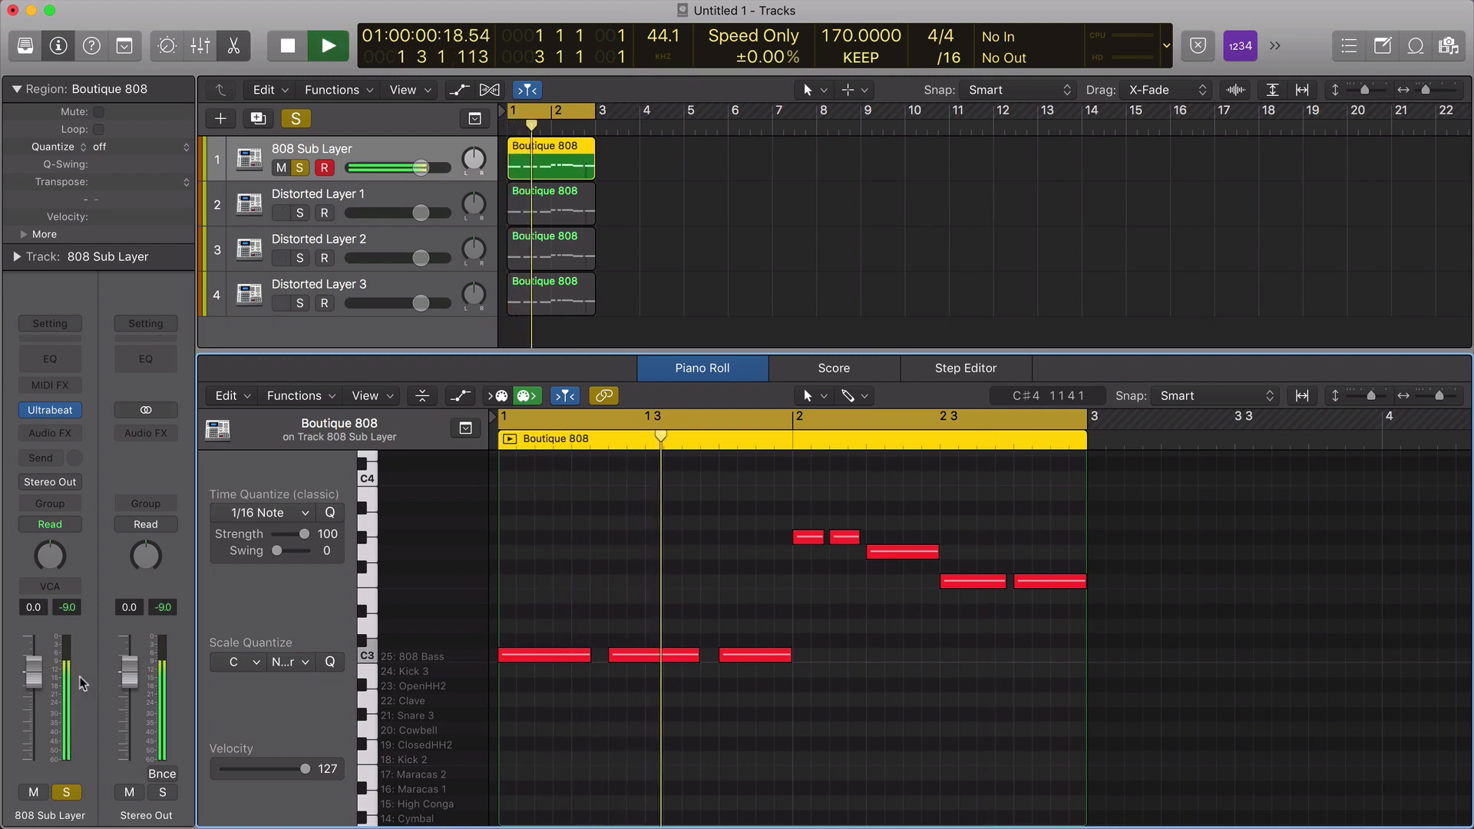
{"action": "key", "text": "space"}
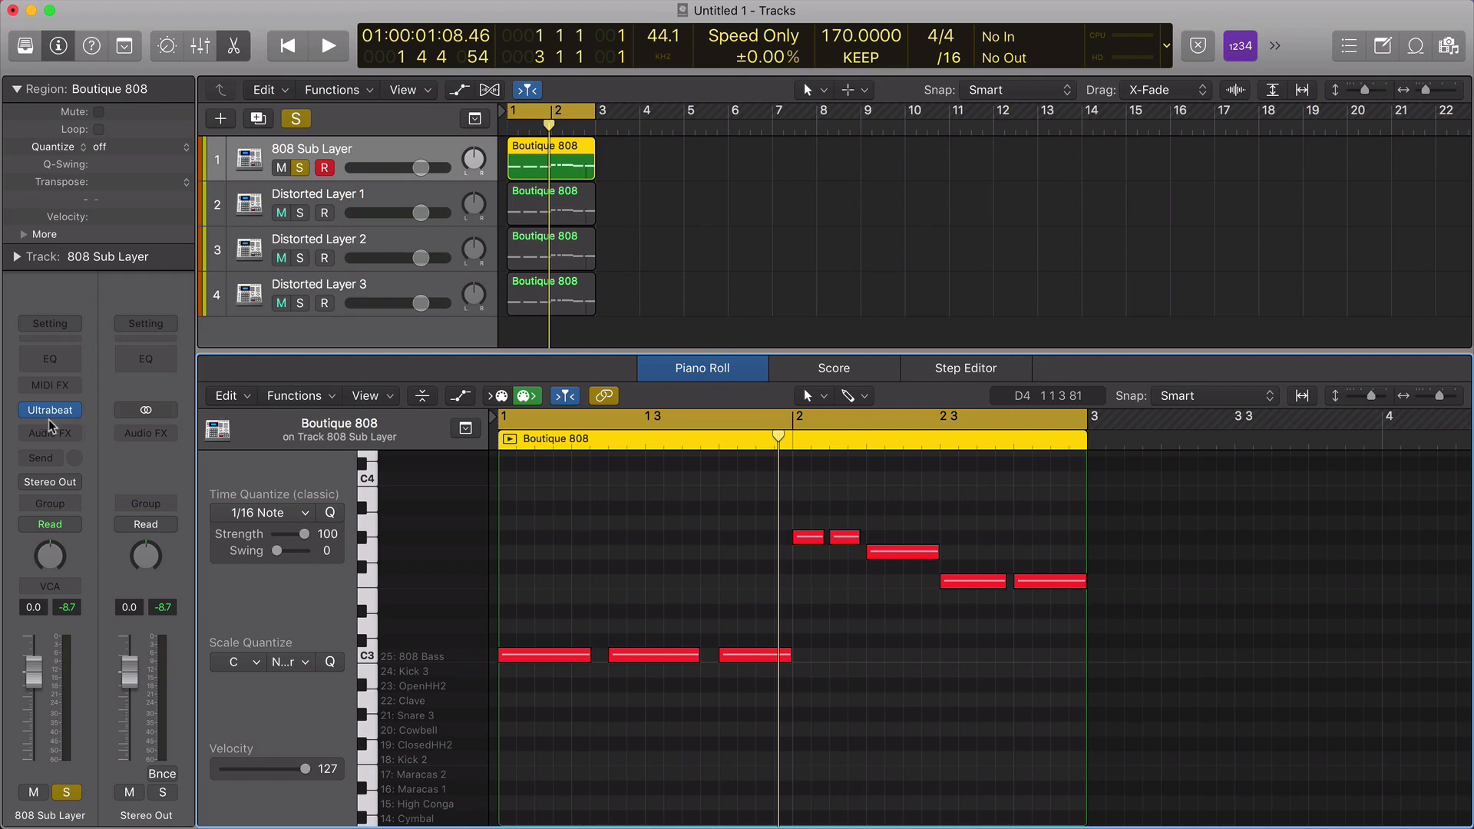
{"action": "left_click", "coordinate": [52, 359]}
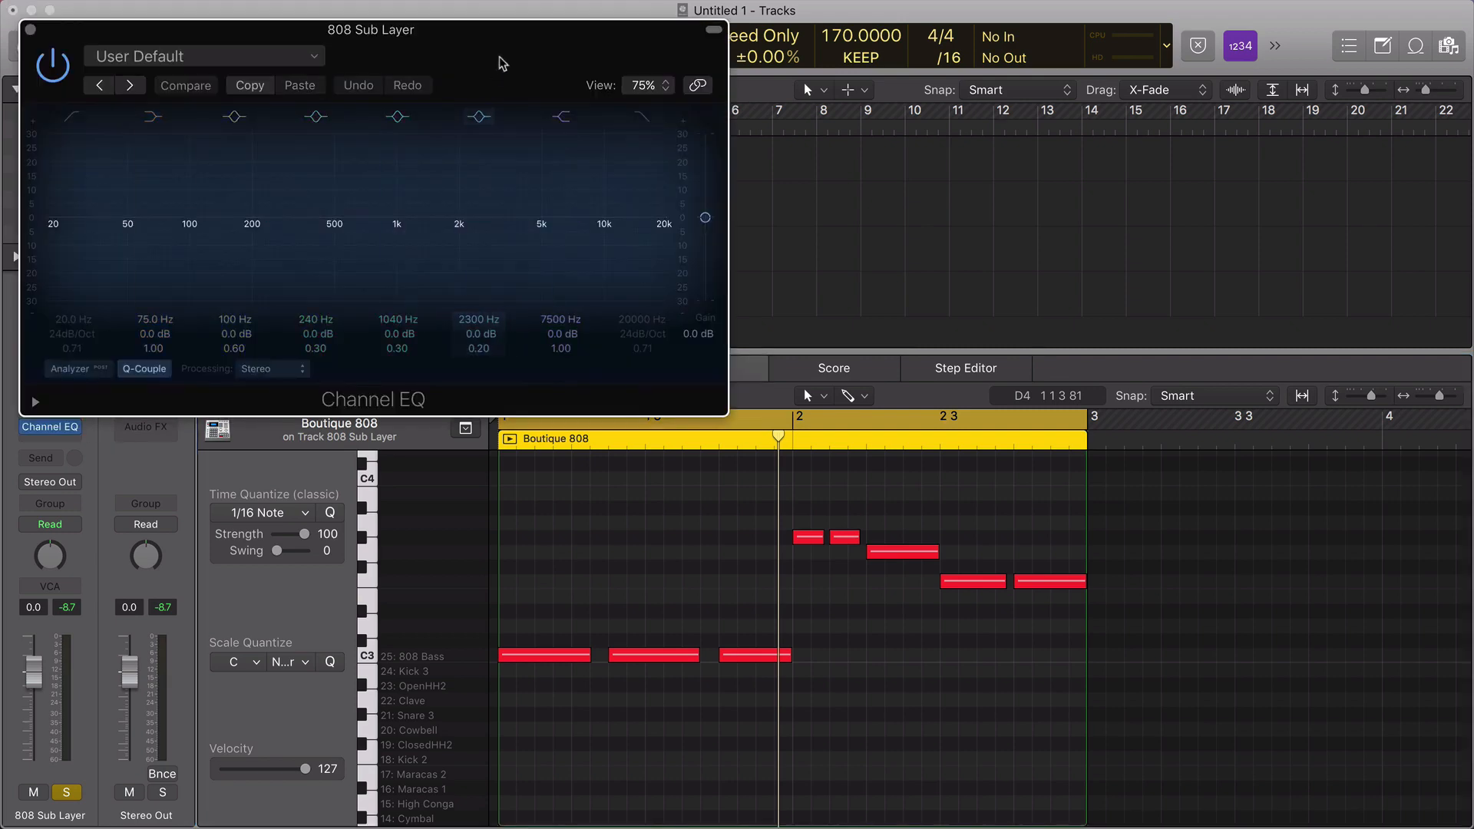
{"action": "left_click_drag", "start_coordinate": [493, 54], "coordinate": [1118, 139]}
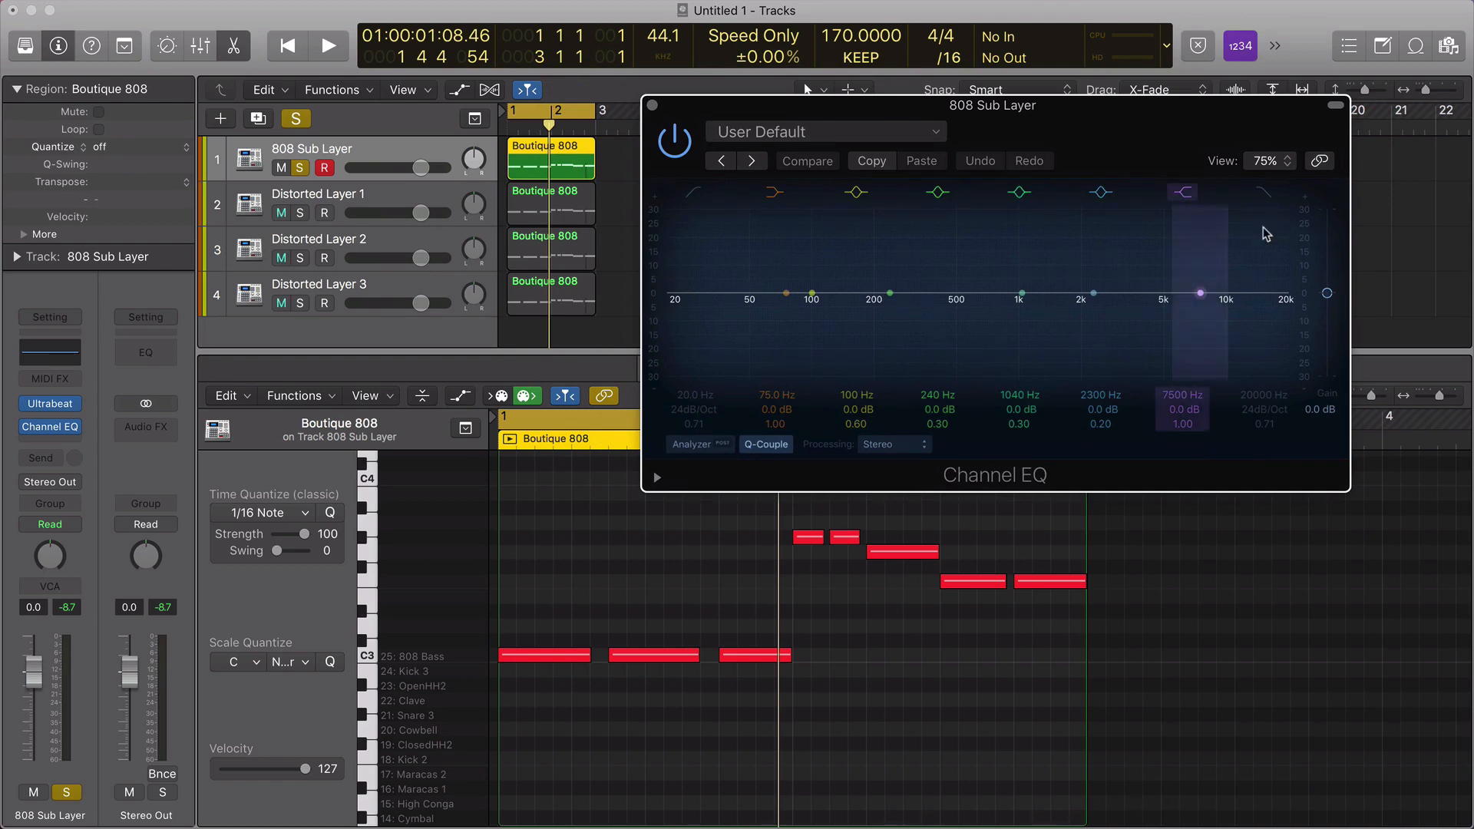
{"action": "key", "text": "space"}
{"action": "left_click", "coordinate": [697, 446]}
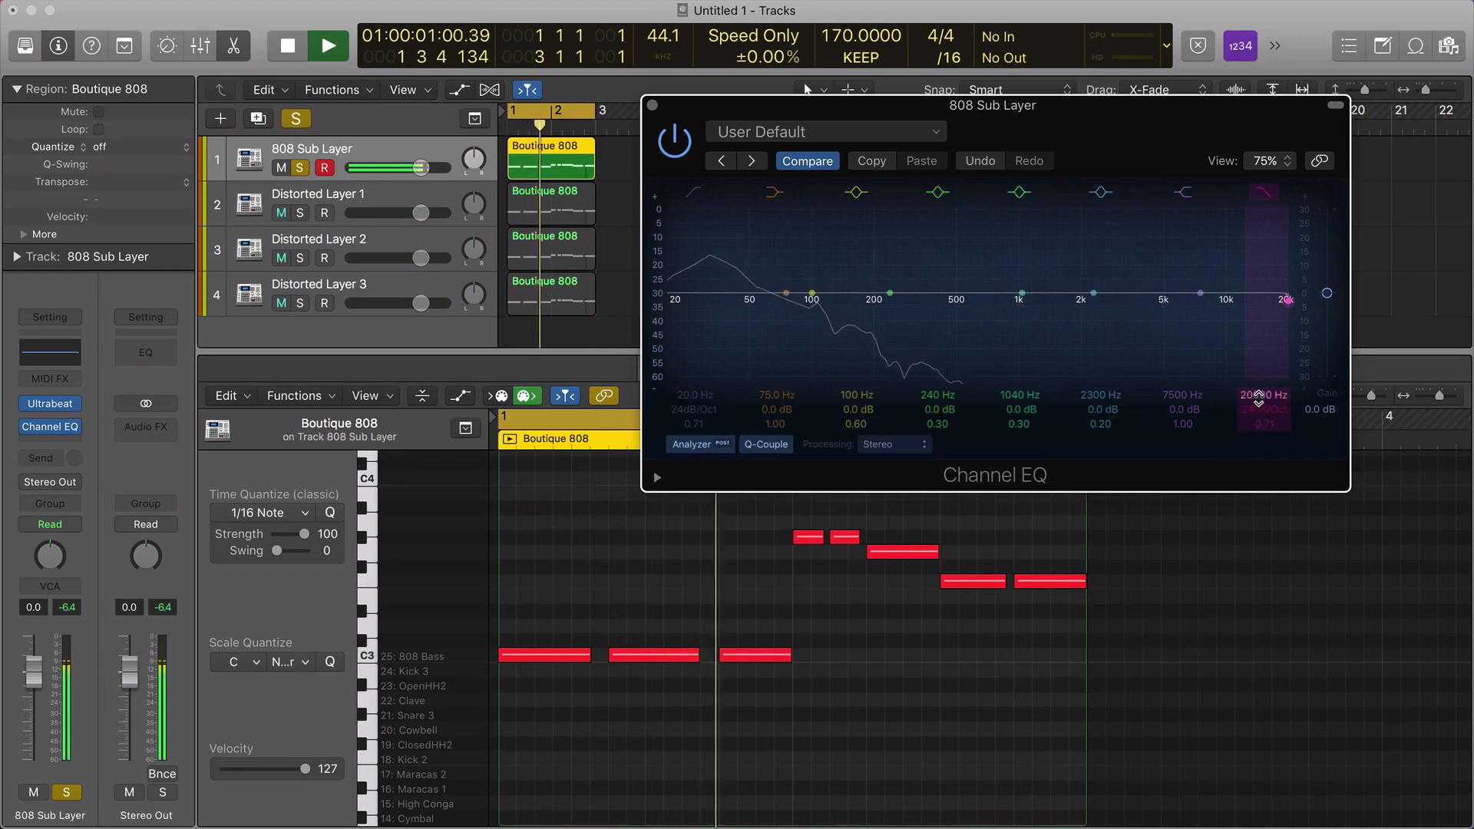
{"action": "left_click_drag", "start_coordinate": [1258, 398], "coordinate": [1258, 491]}
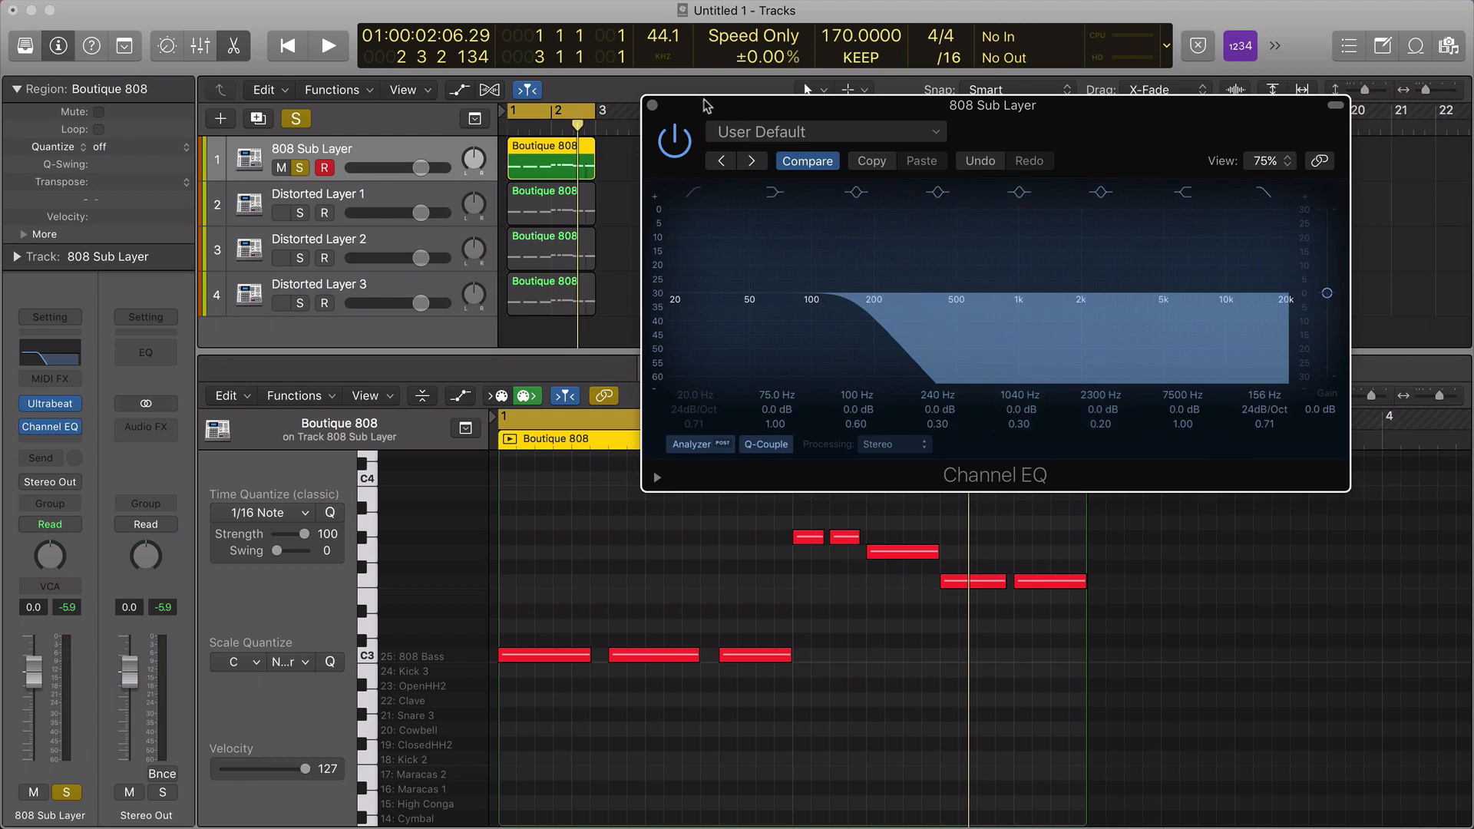
{"action": "left_click_drag", "start_coordinate": [709, 106], "coordinate": [737, 107]}
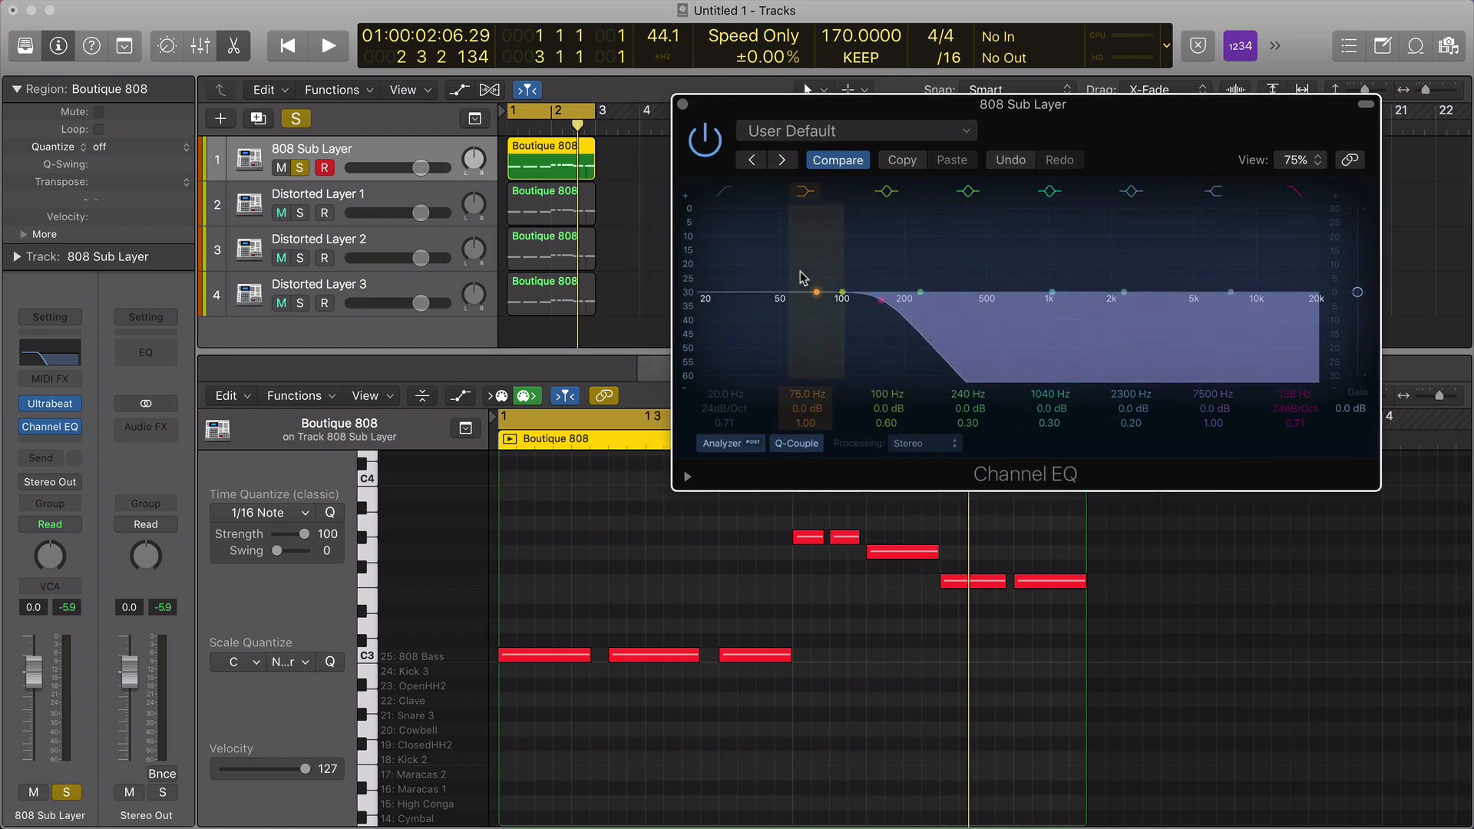
Select Distorted Layer 1 and solo it in place of the 808 Sub Layer.
{"action": "left_click", "coordinate": [375, 217]}
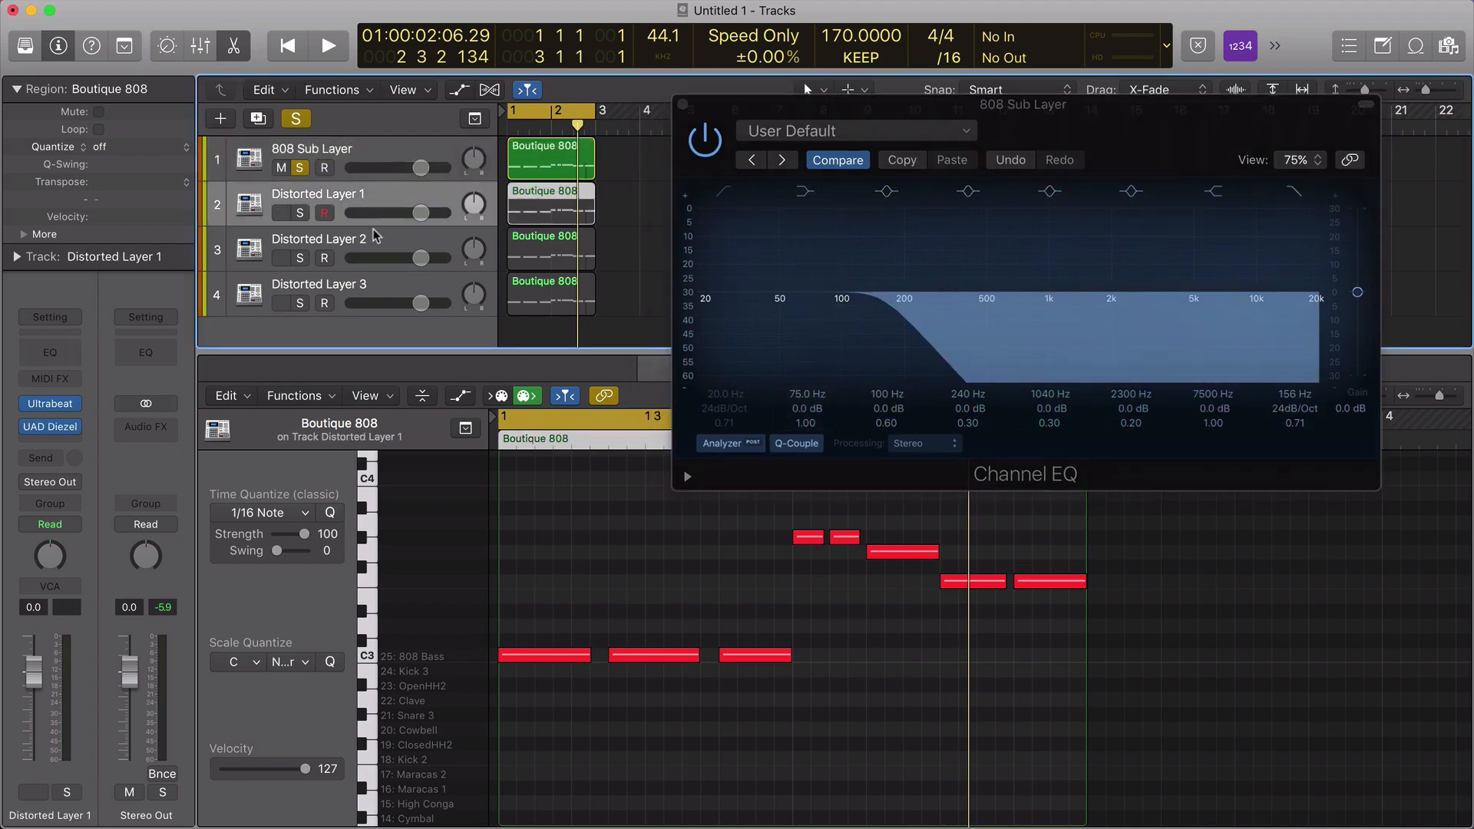
{"action": "left_click", "coordinate": [376, 237]}
{"action": "left_click", "coordinate": [373, 215]}
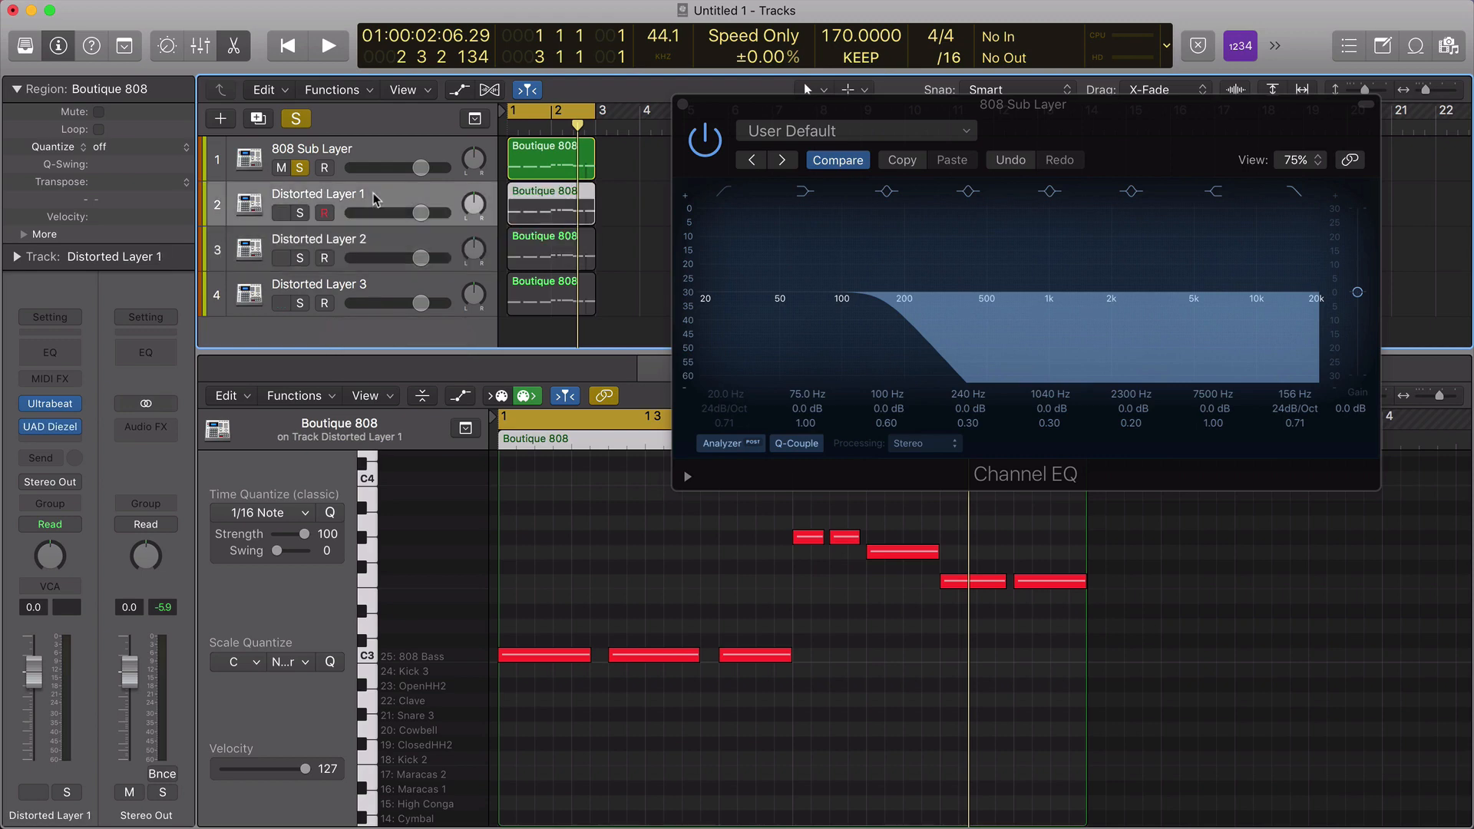
{"action": "left_click", "coordinate": [300, 168]}
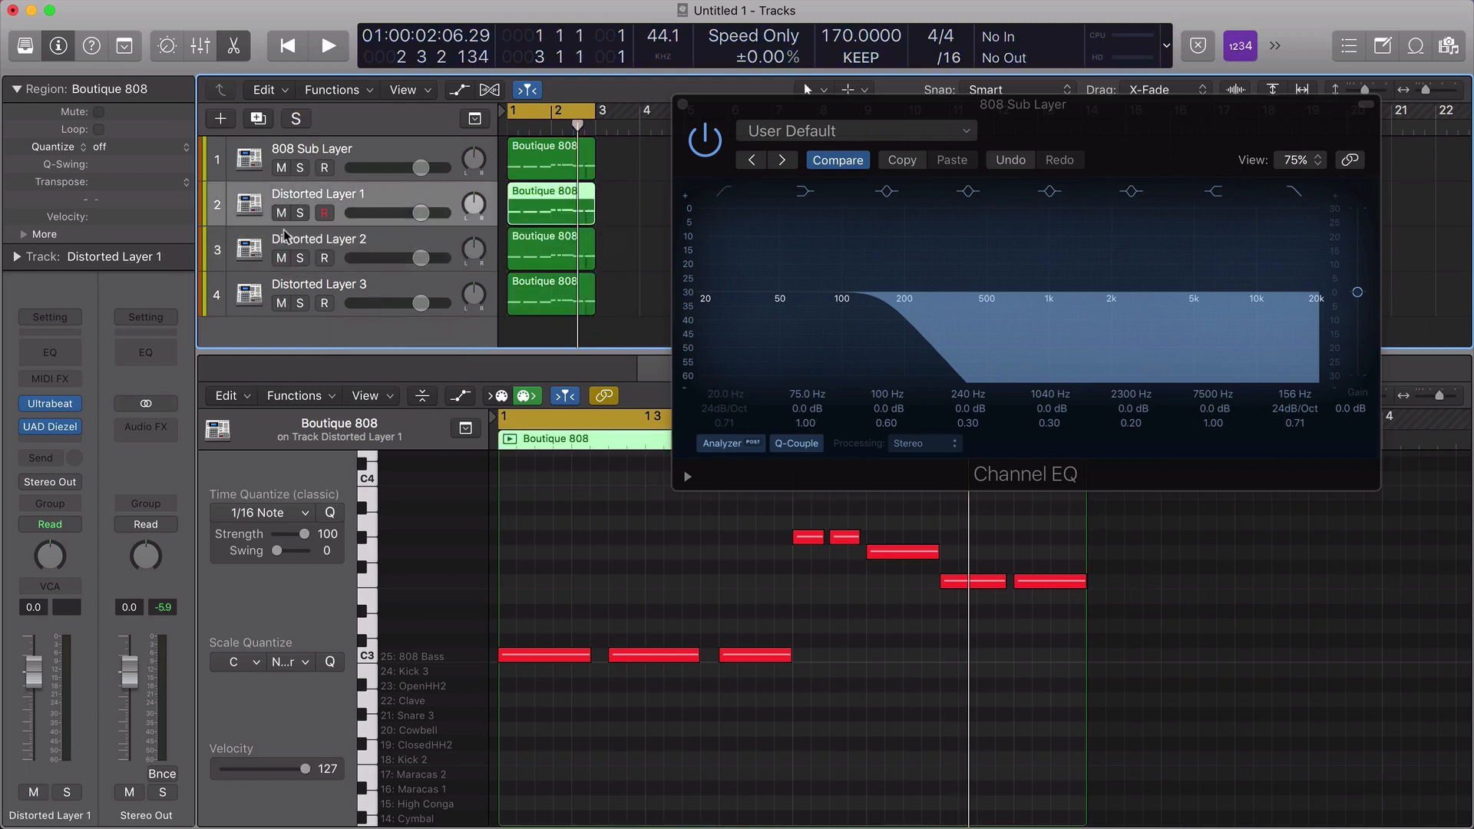
{"action": "left_click", "coordinate": [301, 213]}
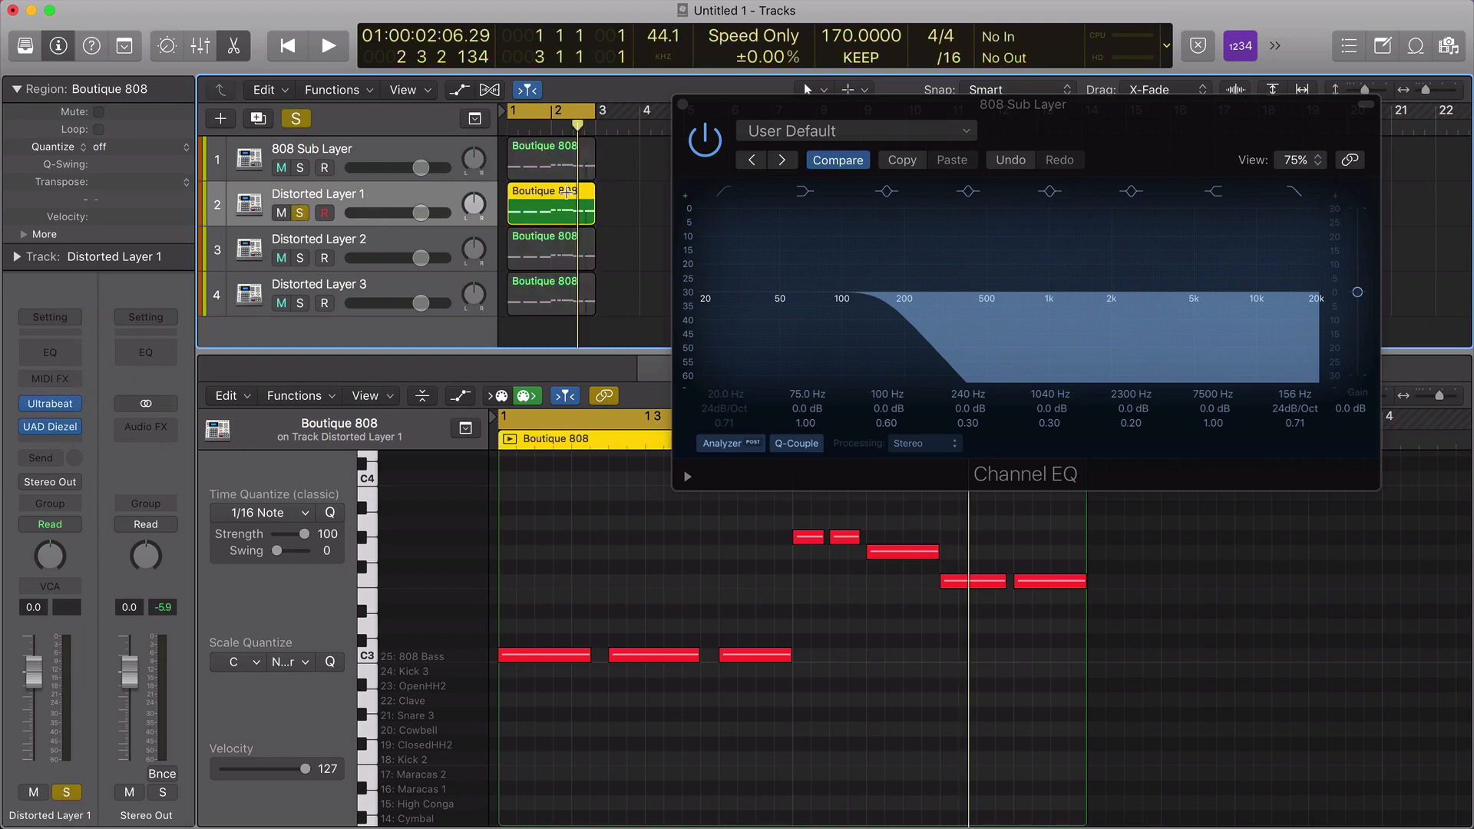
Open the UAD Diezel Herbert amp plug-in on Distorted Layer 1 to view its Lead Studio settings.
{"action": "left_click", "coordinate": [50, 427]}
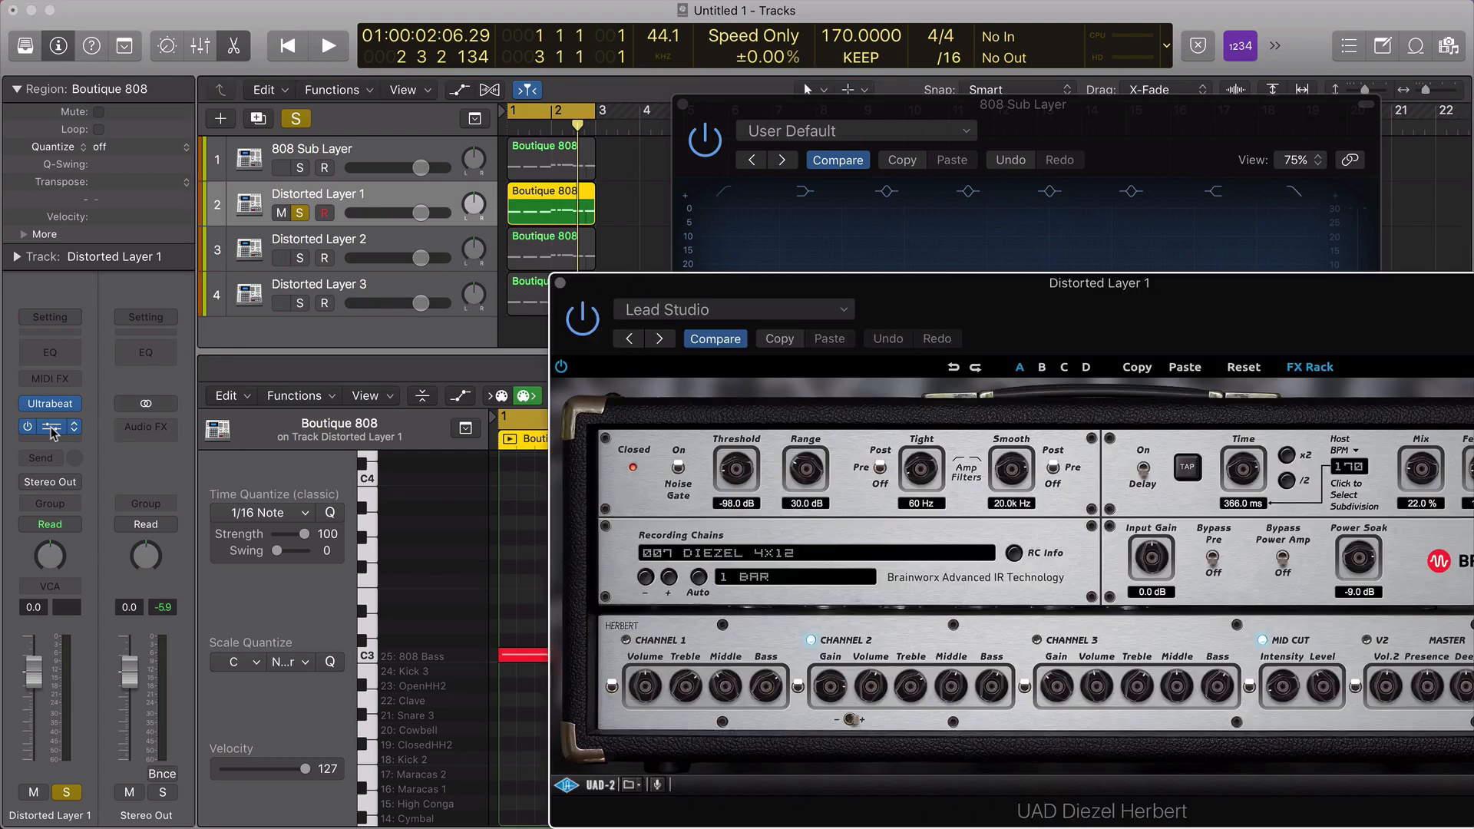
{"action": "left_click_drag", "start_coordinate": [1025, 297], "coordinate": [694, 210]}
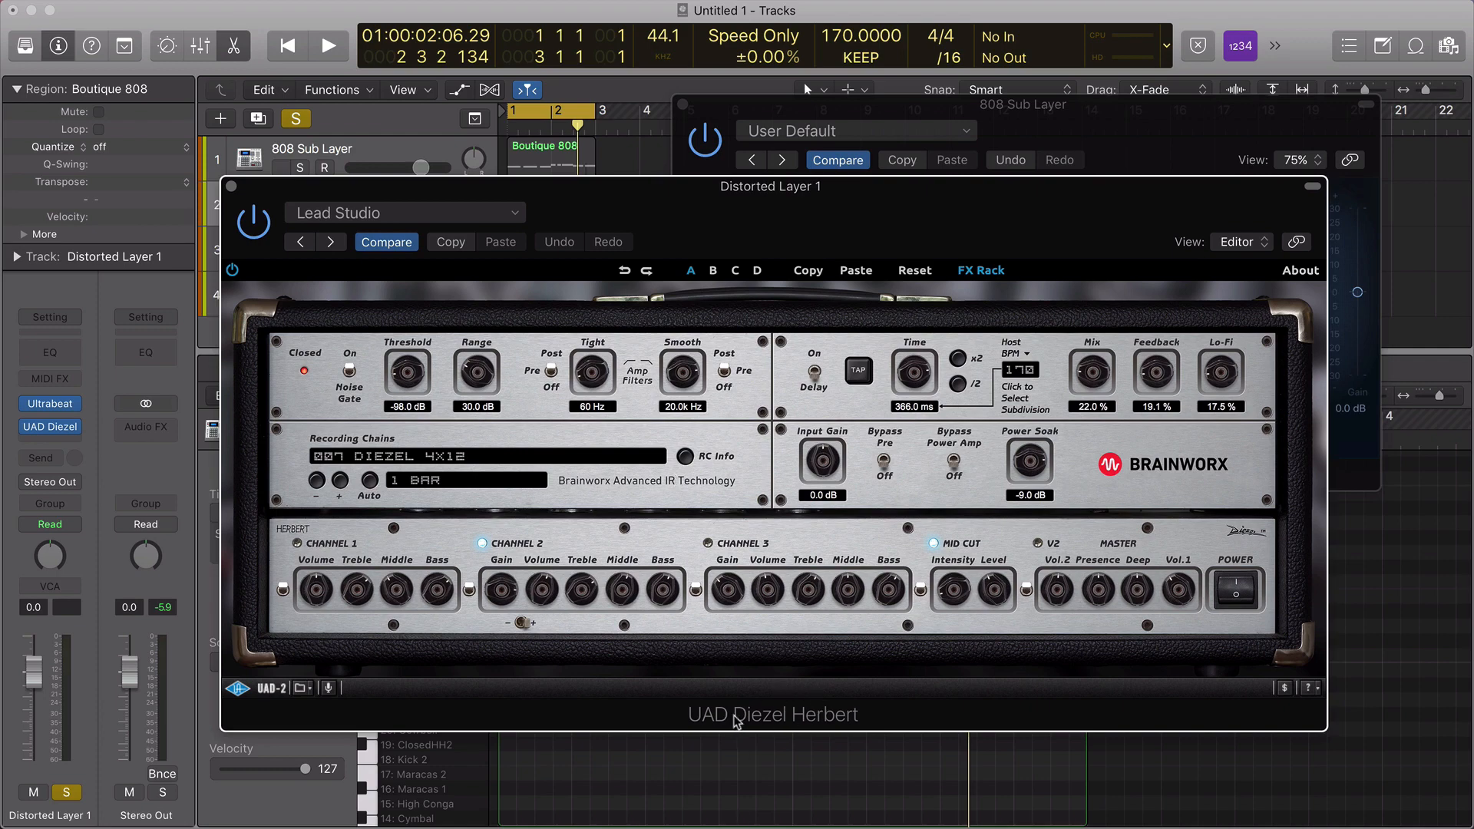
{"action": "left_click_drag", "start_coordinate": [406, 203], "coordinate": [756, 225]}
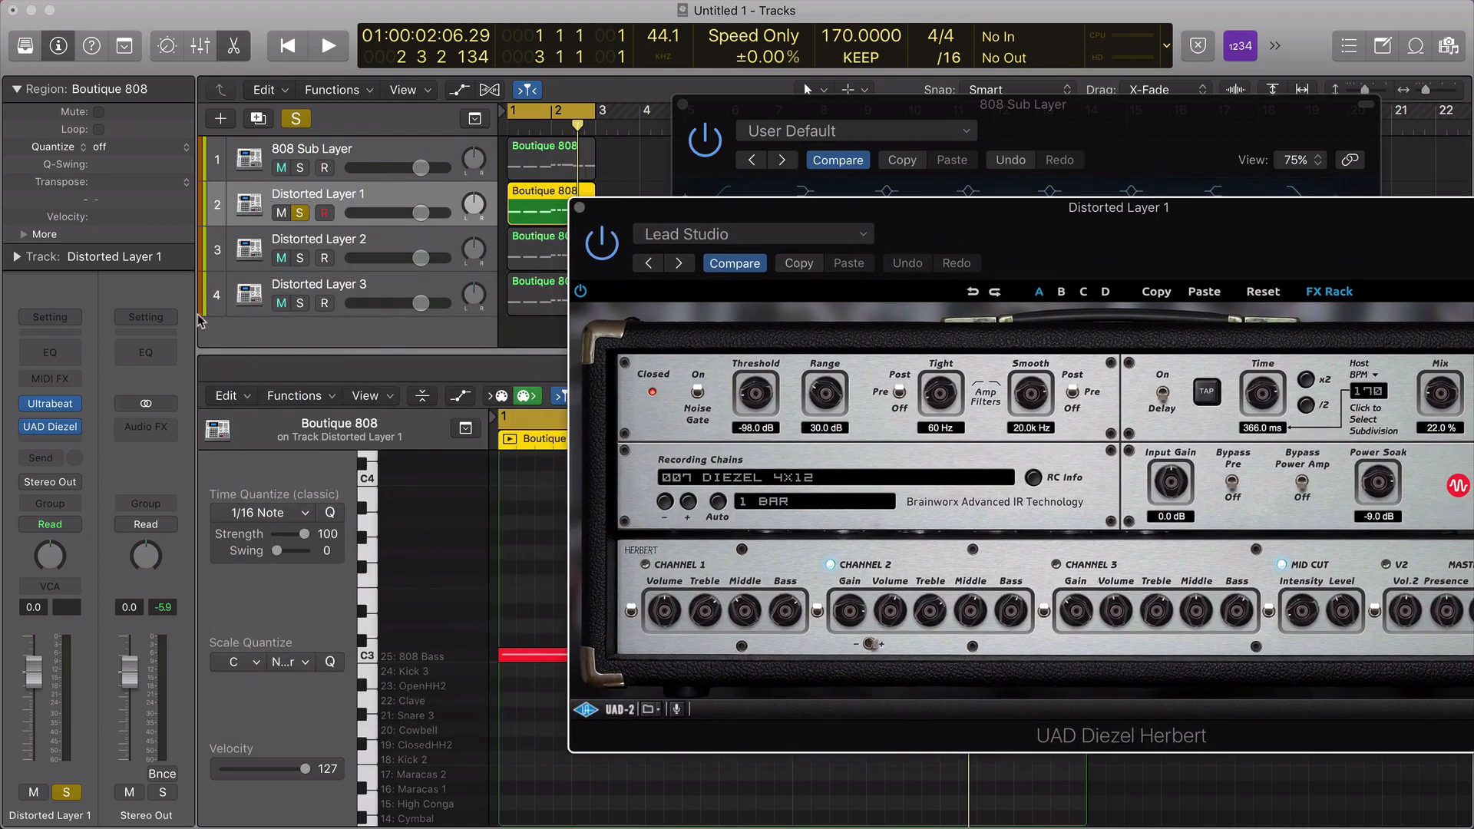
Insert a Channel EQ after the UAD Diezel Herbert on Distorted Layer 1, leave it flat and close its window.
{"action": "double_click", "coordinate": [71, 351]}
{"action": "left_click_drag", "start_coordinate": [158, 31], "coordinate": [376, 30]}
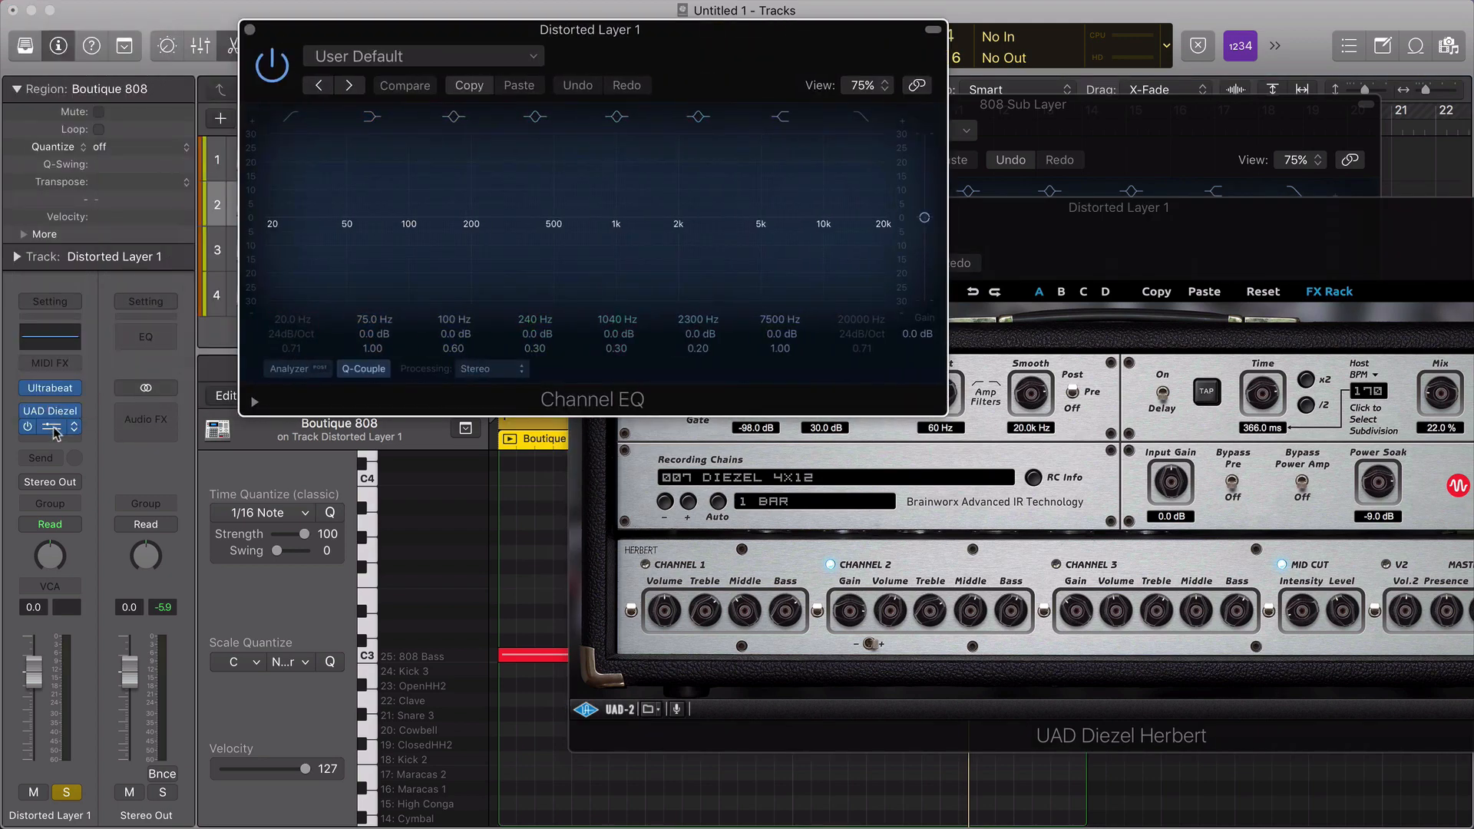
{"action": "left_click_drag", "start_coordinate": [752, 46], "coordinate": [662, 212]}
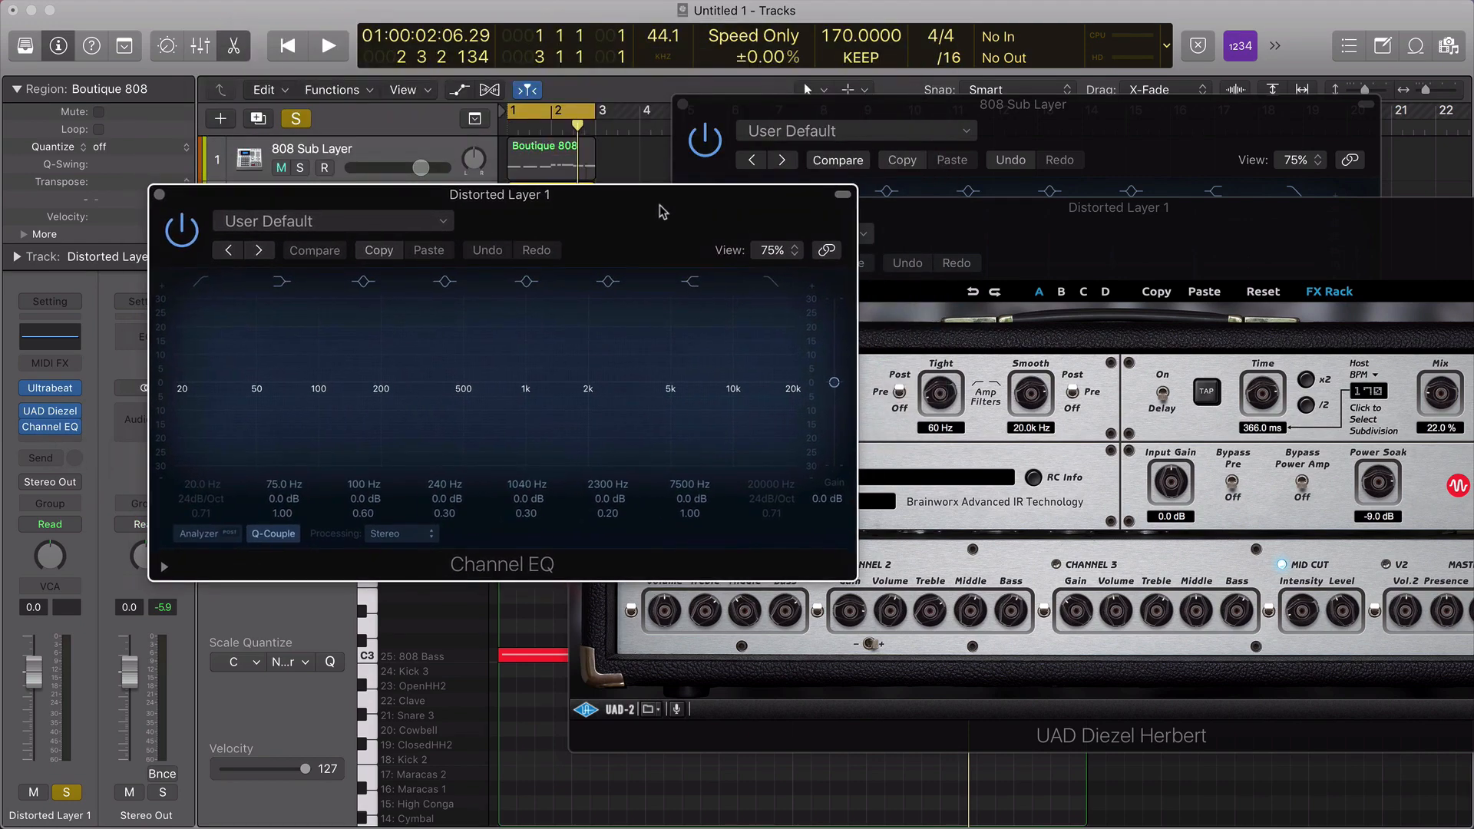
{"action": "left_click", "coordinate": [160, 195]}
{"action": "left_click_drag", "start_coordinate": [1055, 201], "coordinate": [811, 202]}
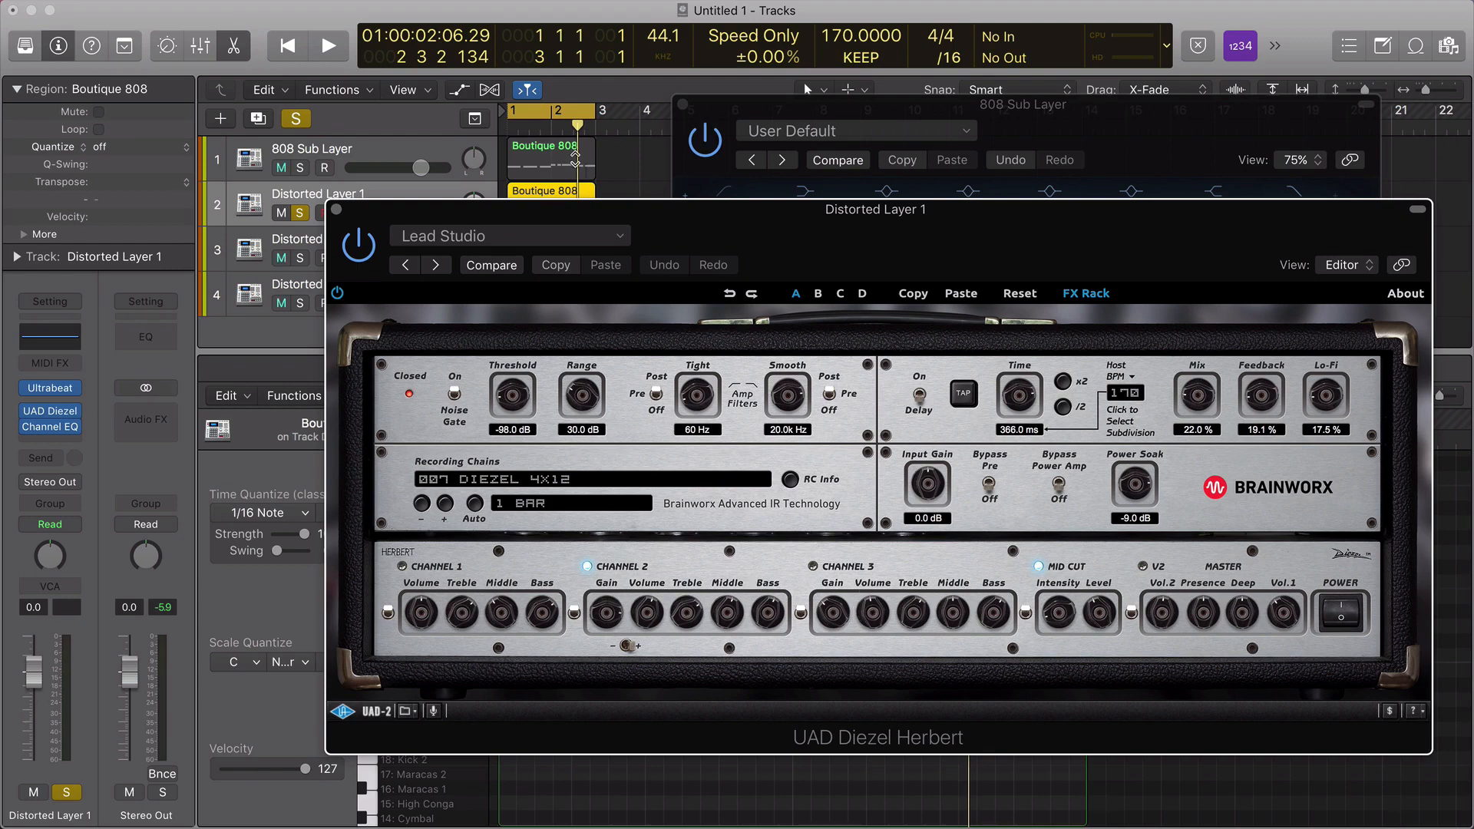
Lower the Distorted Layer 1 volume to about -16 dB and start playback of the soloed loop.
{"action": "left_click_drag", "start_coordinate": [31, 654], "coordinate": [33, 733]}
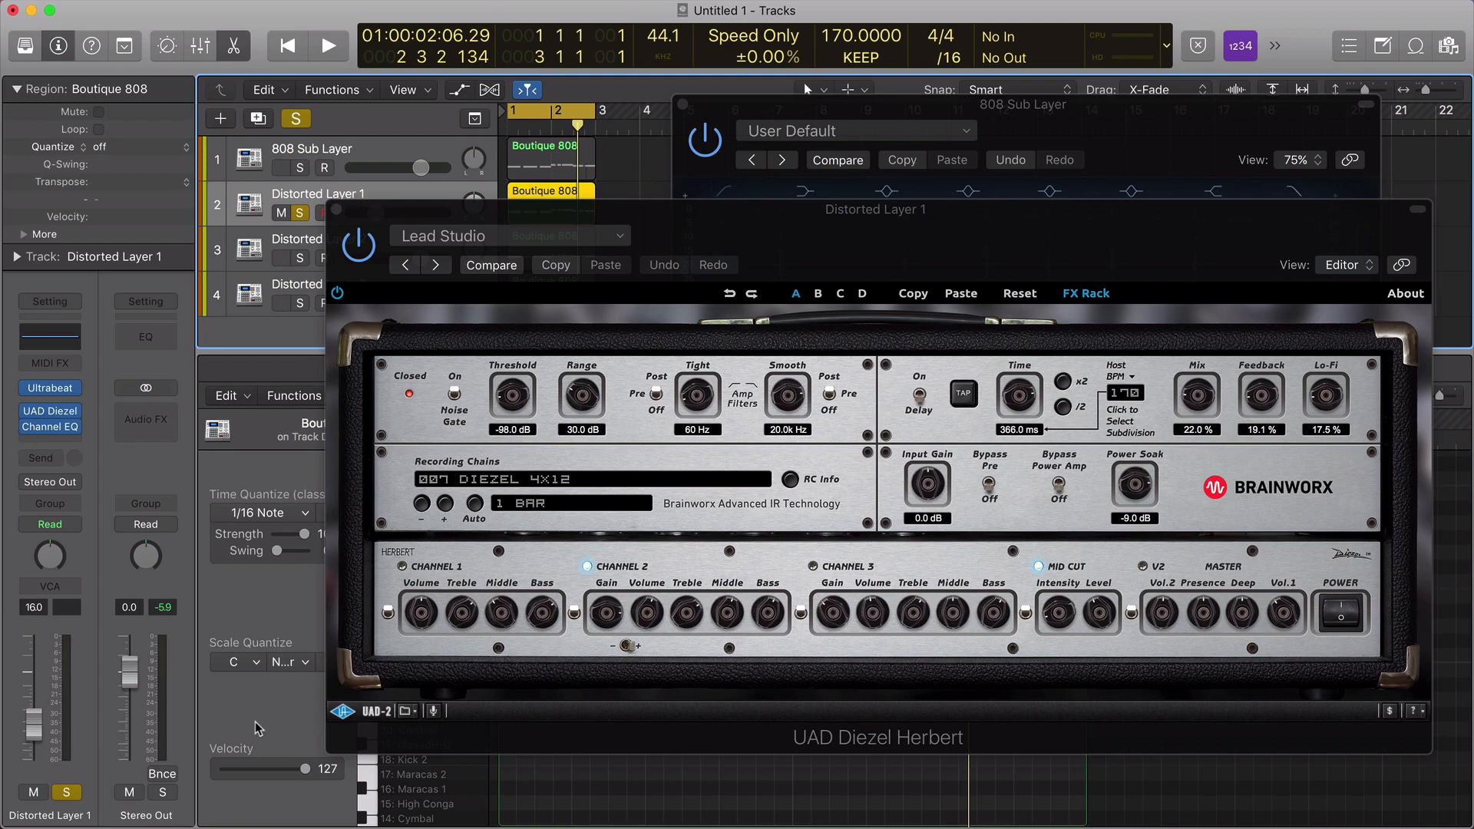
{"action": "left_click_drag", "start_coordinate": [936, 206], "coordinate": [902, 209]}
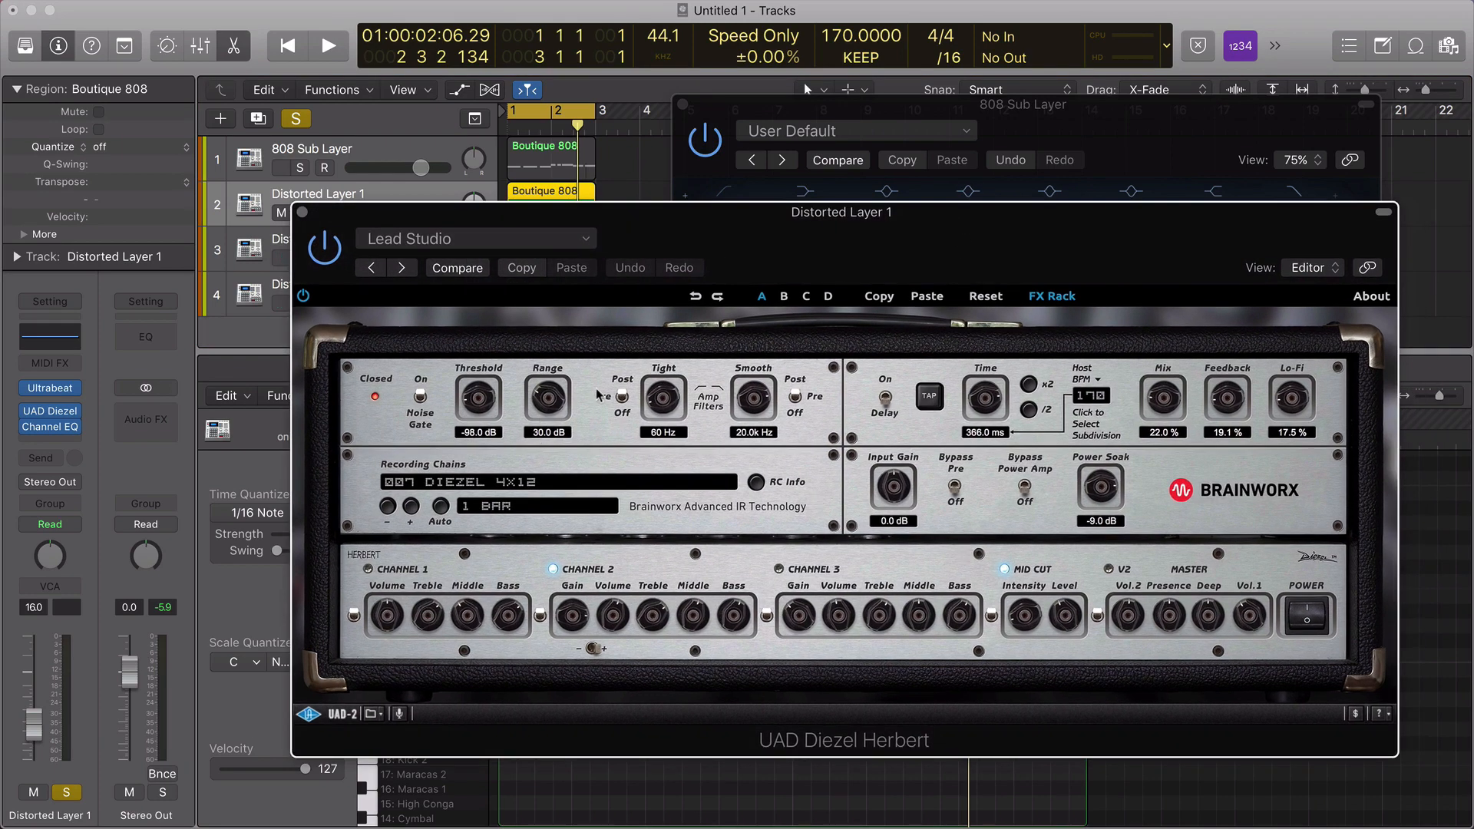
{"action": "key", "text": "space"}
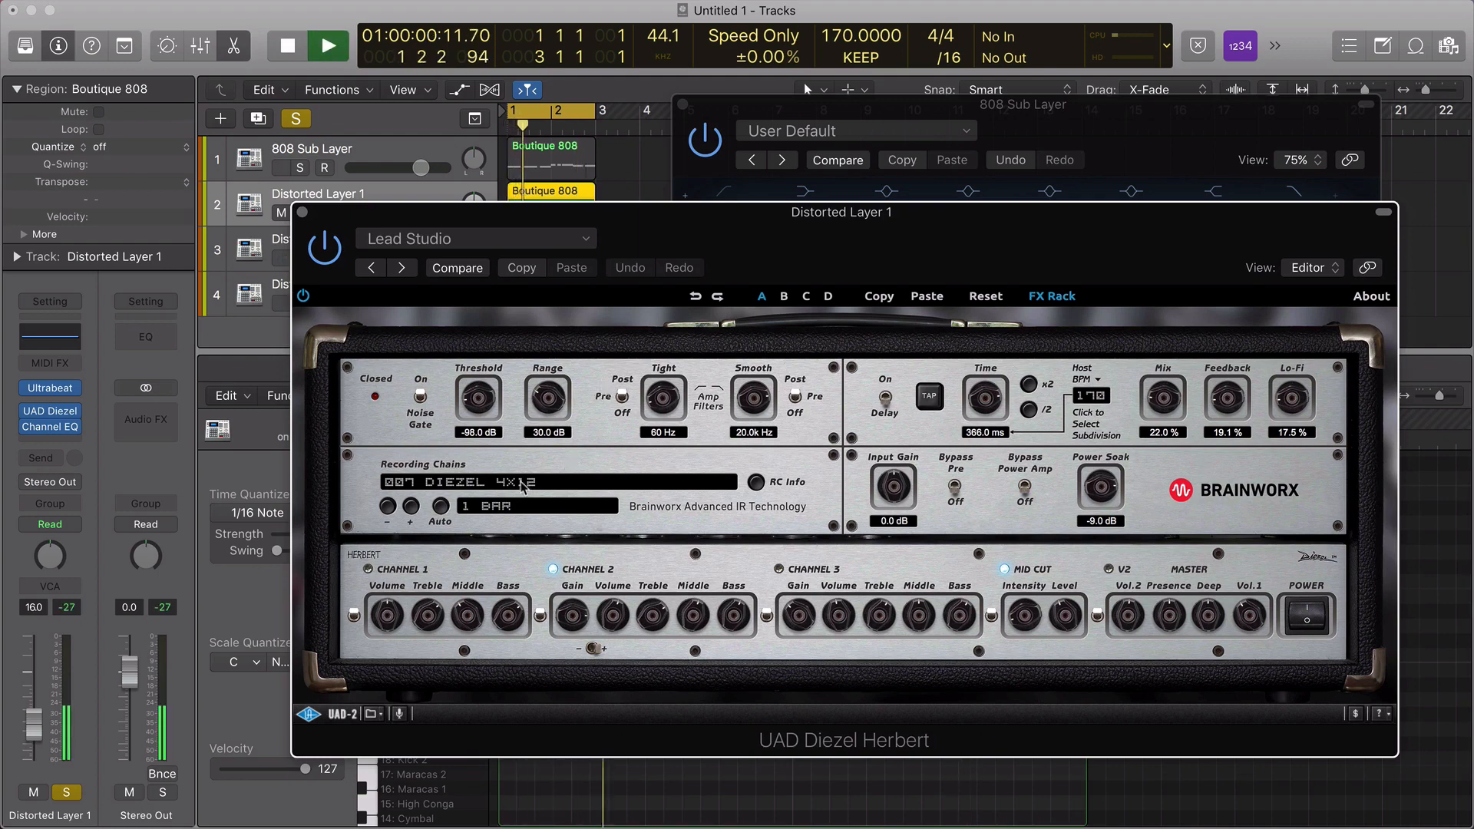
Audition the Low Blues Crunchy and Muddy Riff presets on the Diezel Herbert, stop playback and move the amp window clear of the track list.
{"action": "left_click", "coordinate": [400, 268]}
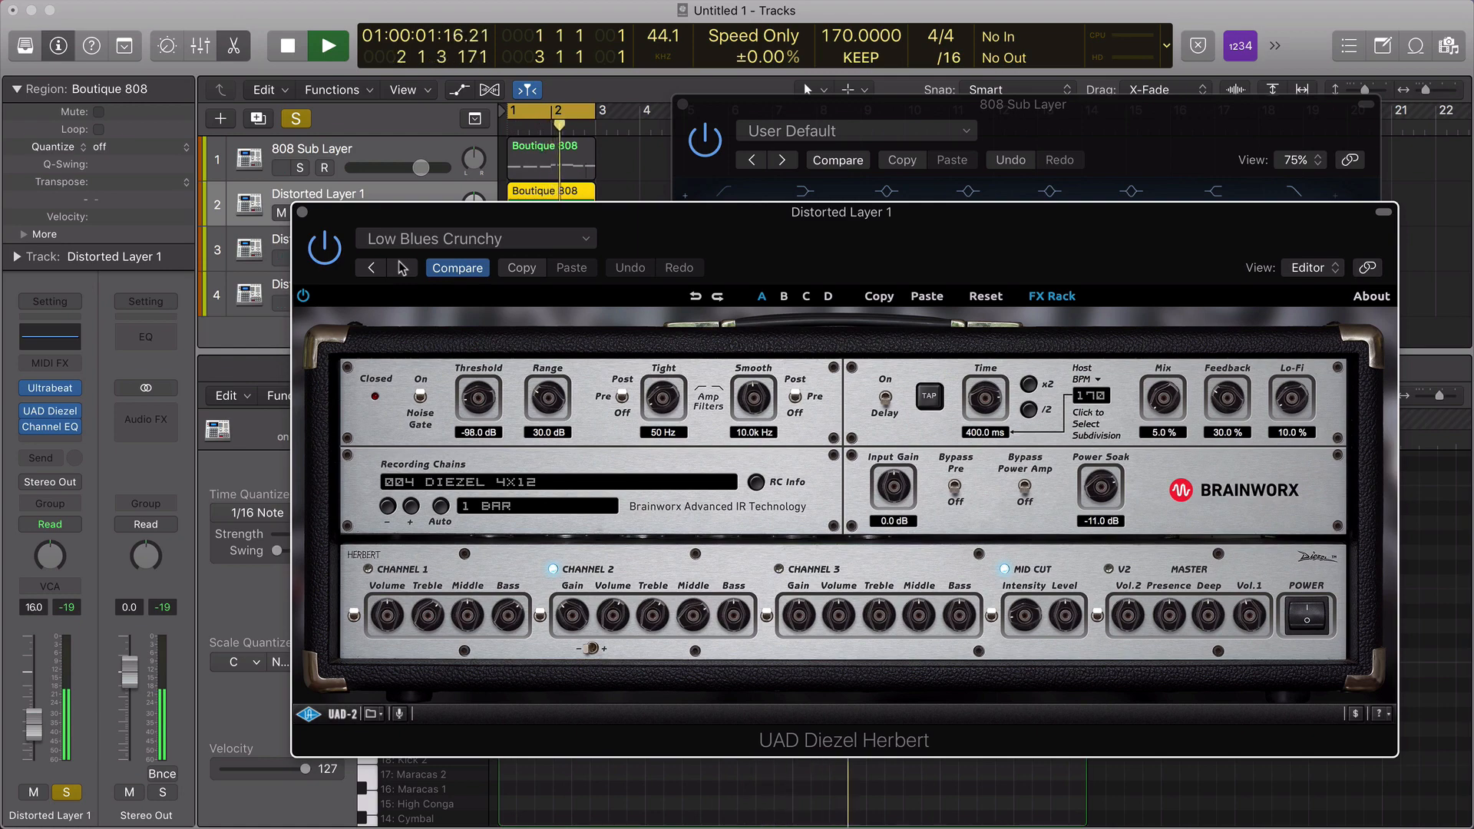
{"action": "left_click", "coordinate": [400, 269]}
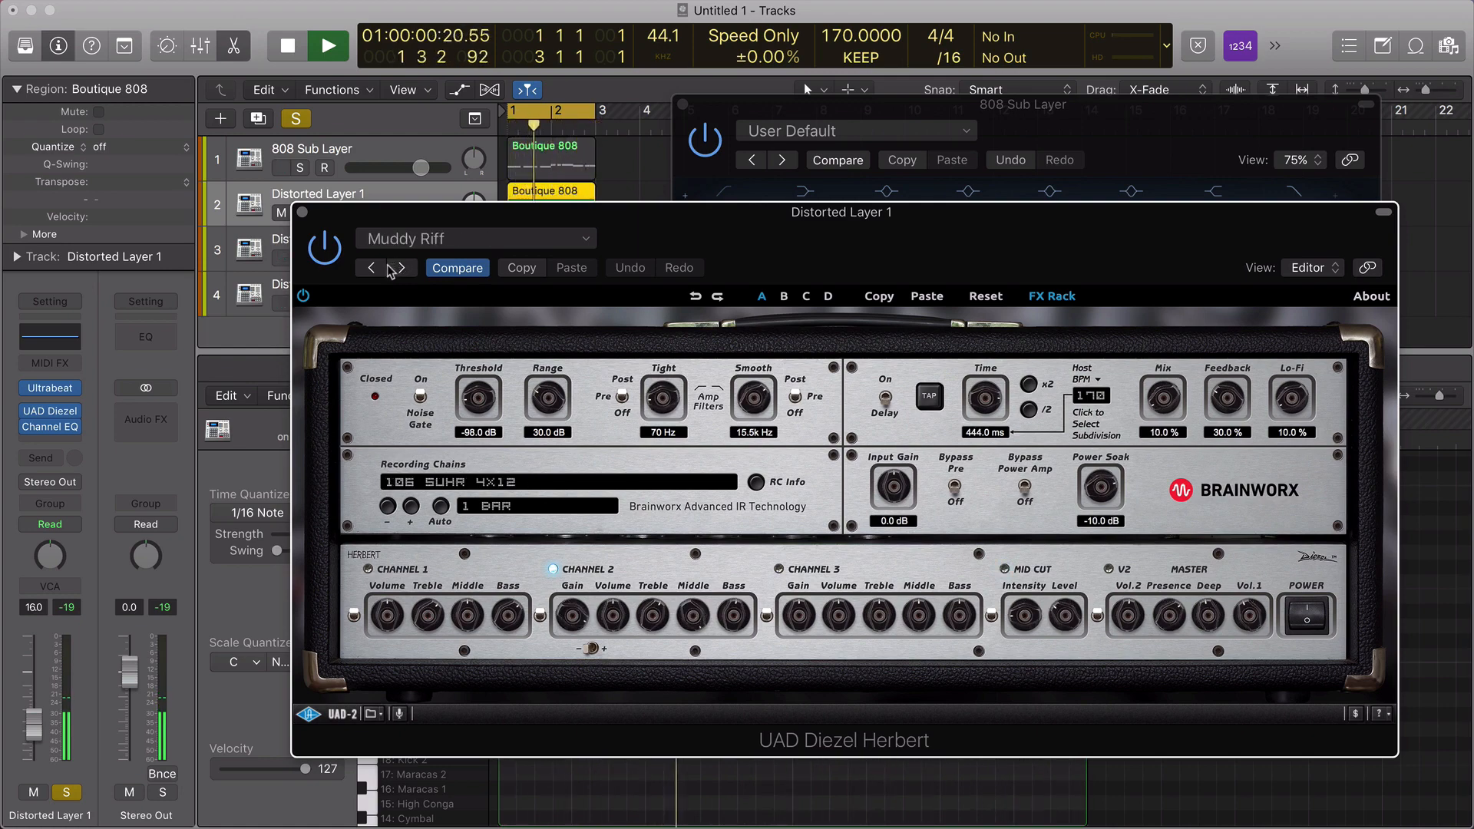
{"action": "key", "text": "space"}
{"action": "left_click_drag", "start_coordinate": [427, 213], "coordinate": [672, 256]}
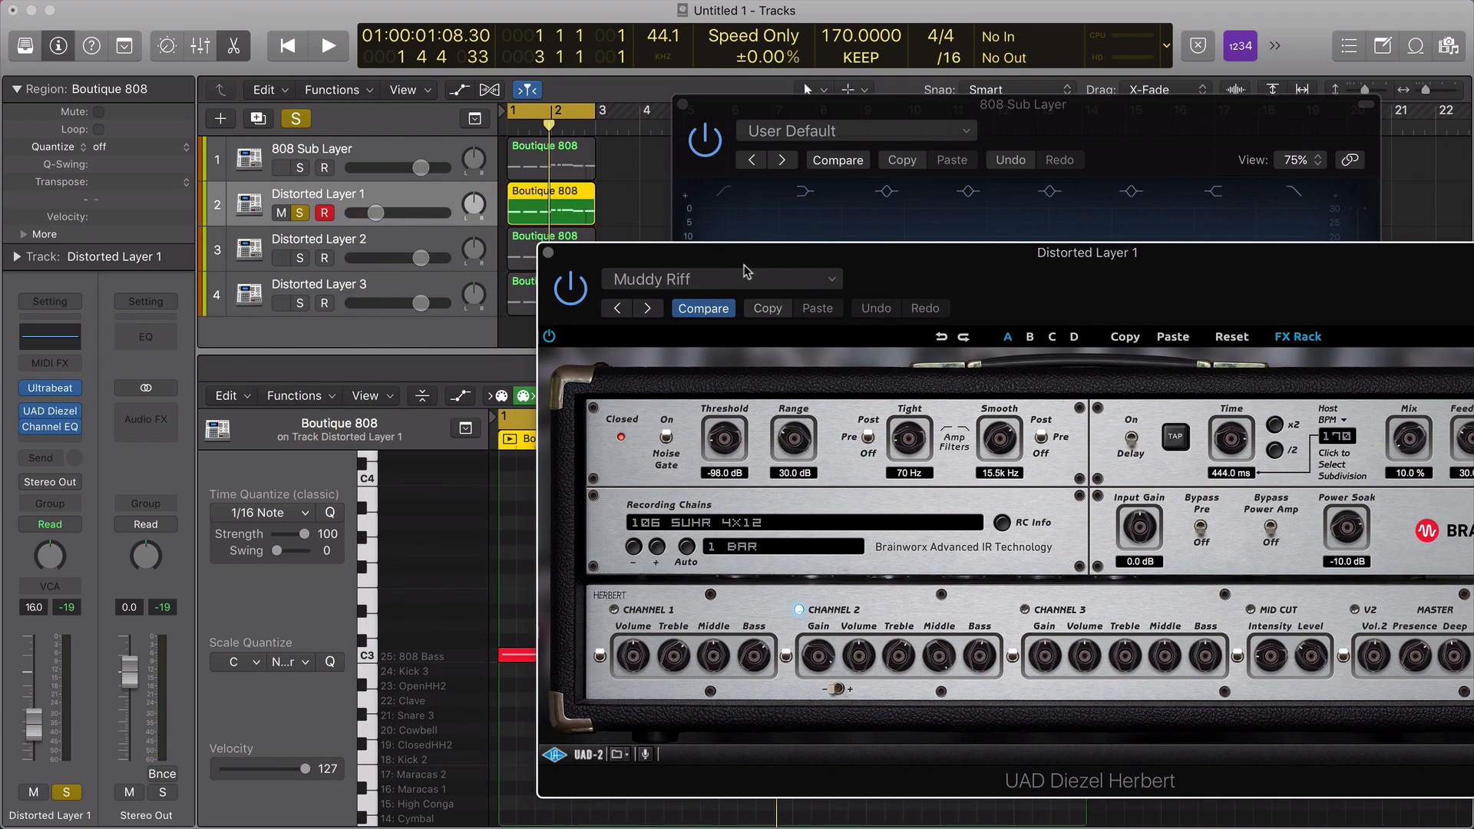
{"action": "left_click_drag", "start_coordinate": [793, 264], "coordinate": [772, 258]}
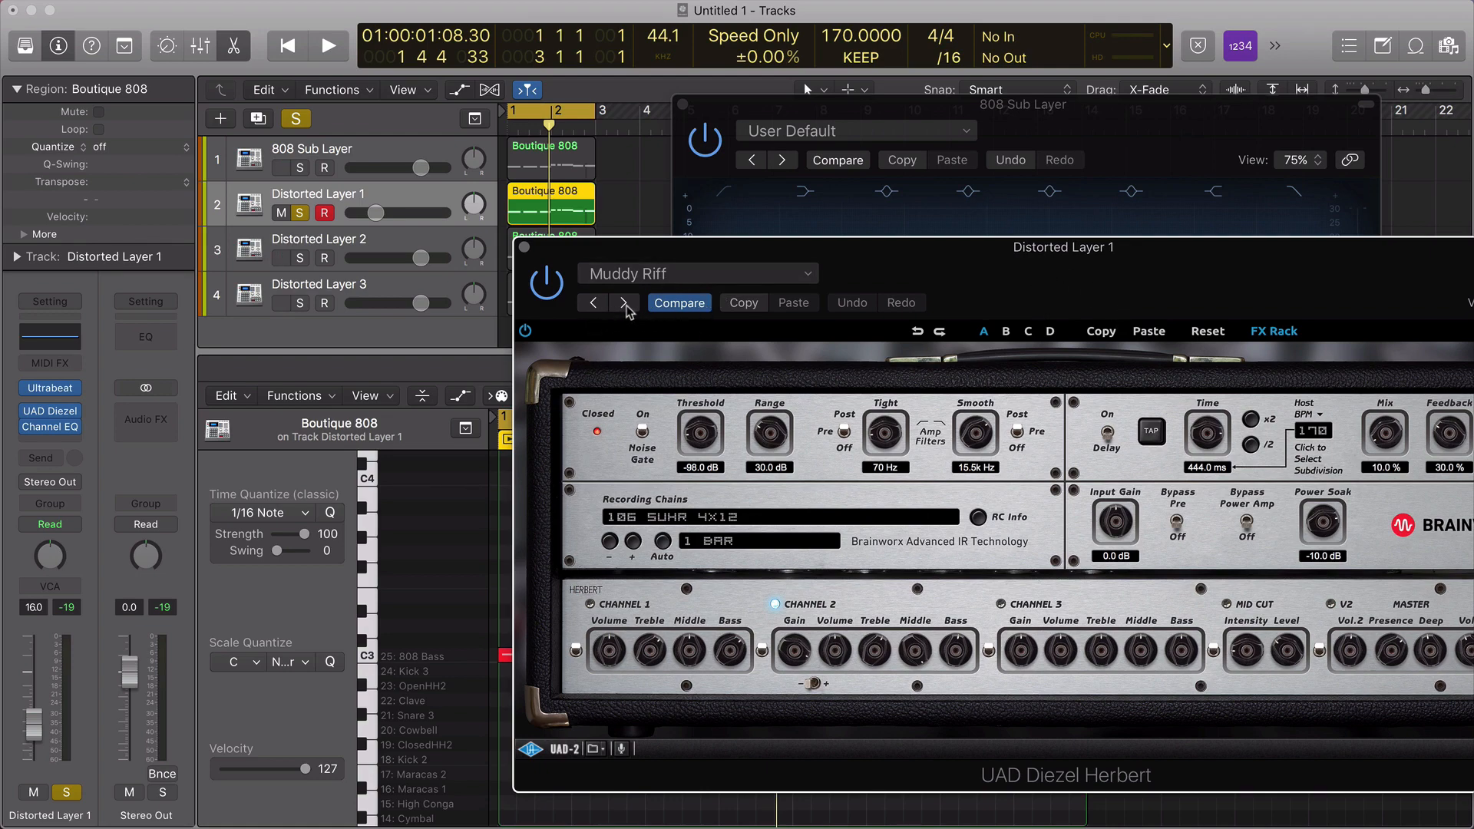
Audition the Nu Metal and Polish Riff presets on the soloed loop, nudging the Channel 2 Bass control and replaying the loop.
{"action": "key", "text": "space"}
{"action": "left_click", "coordinate": [623, 304]}
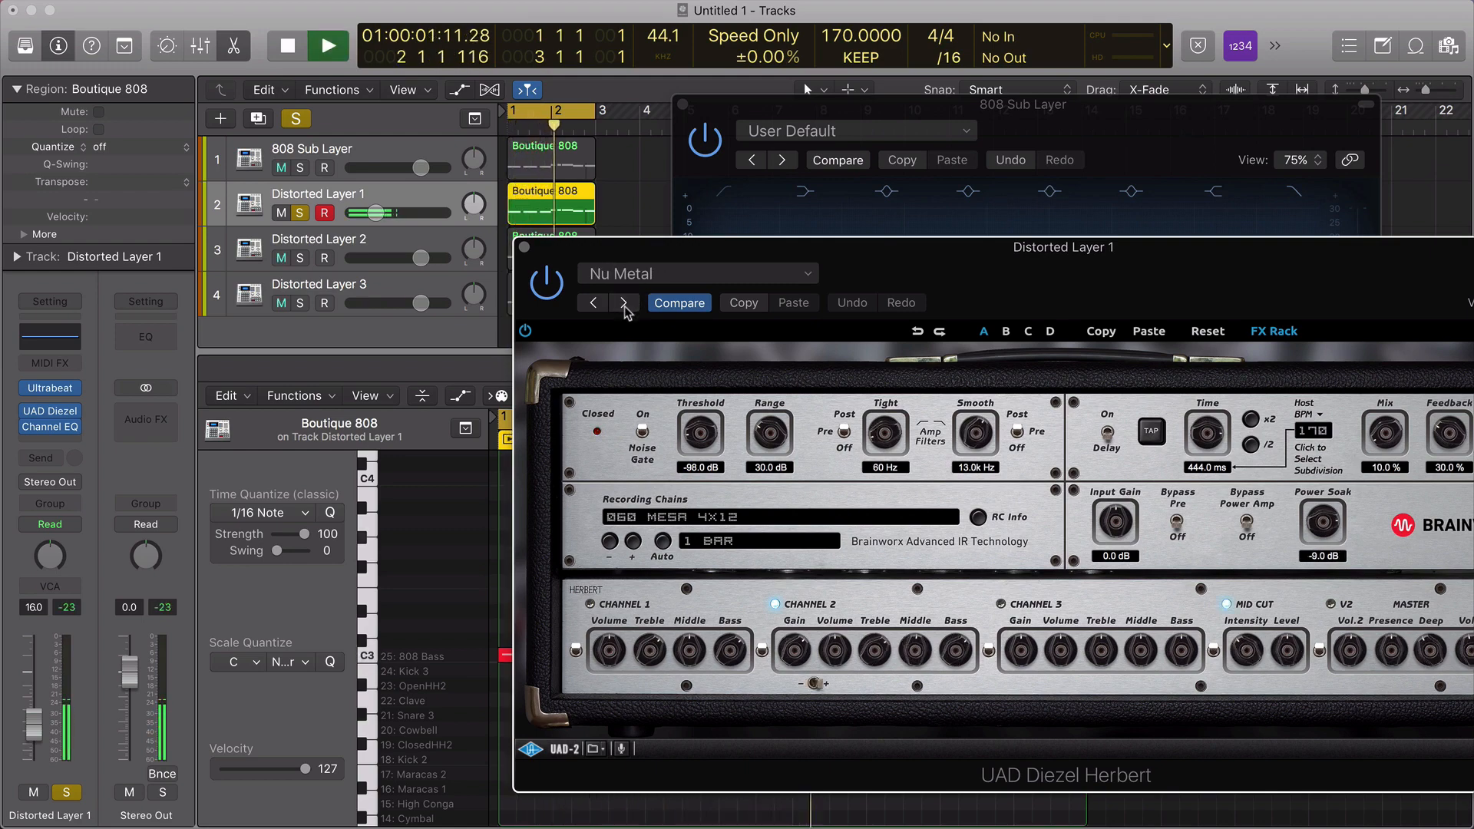
{"action": "left_click", "coordinate": [624, 305]}
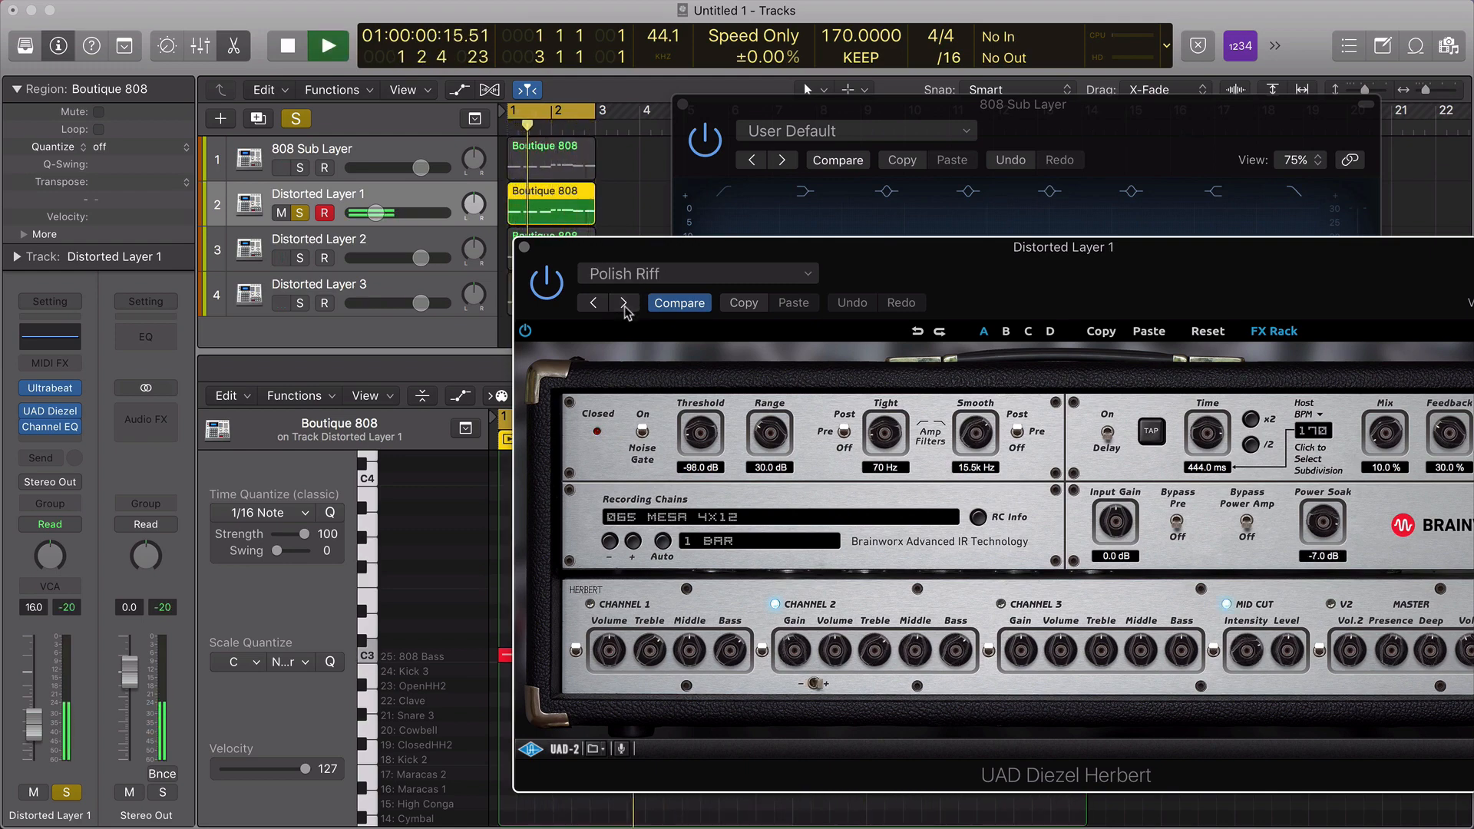
{"action": "key", "text": "space"}
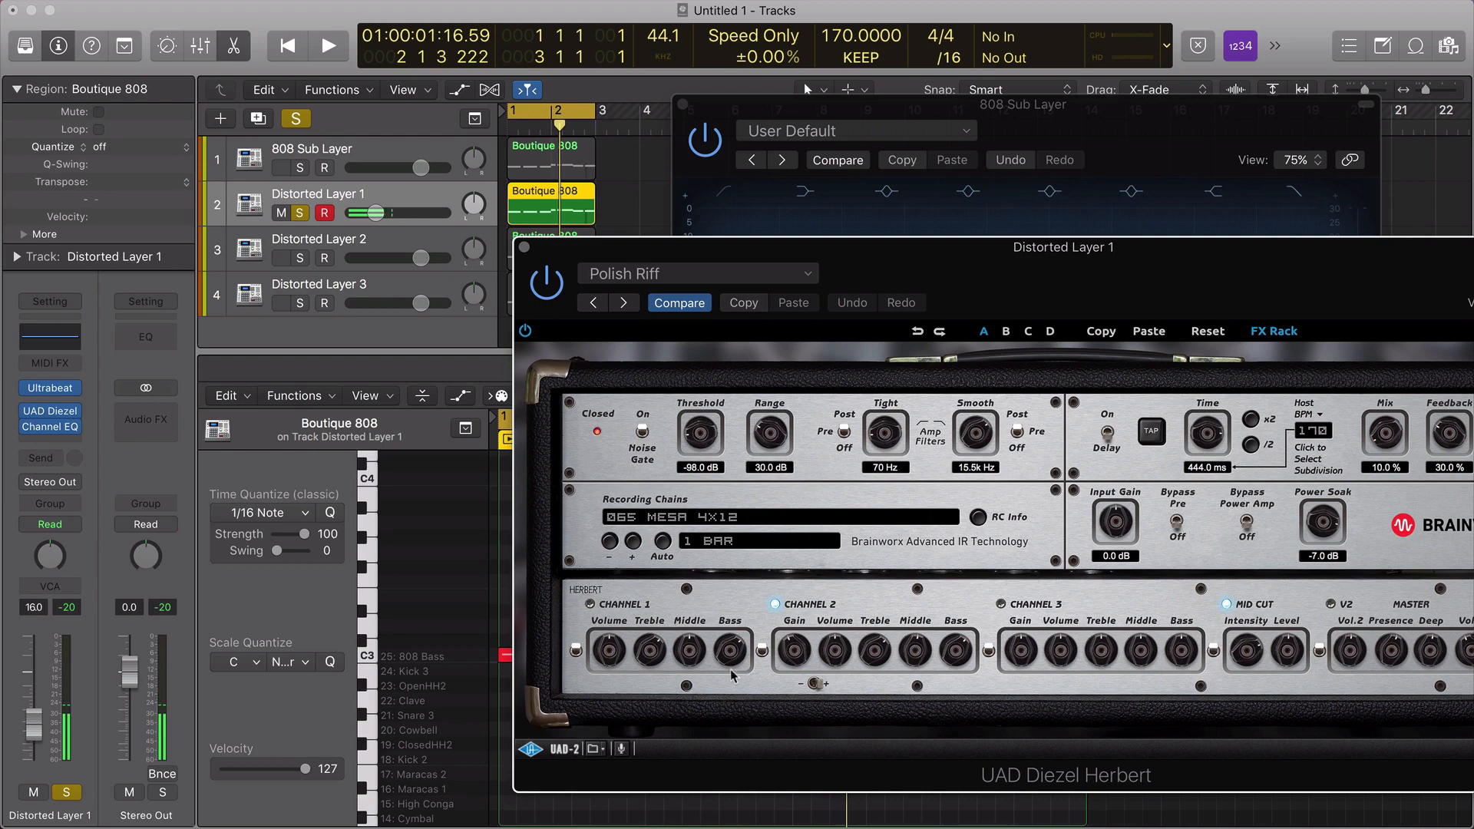
{"action": "left_click_drag", "start_coordinate": [969, 654], "coordinate": [965, 651]}
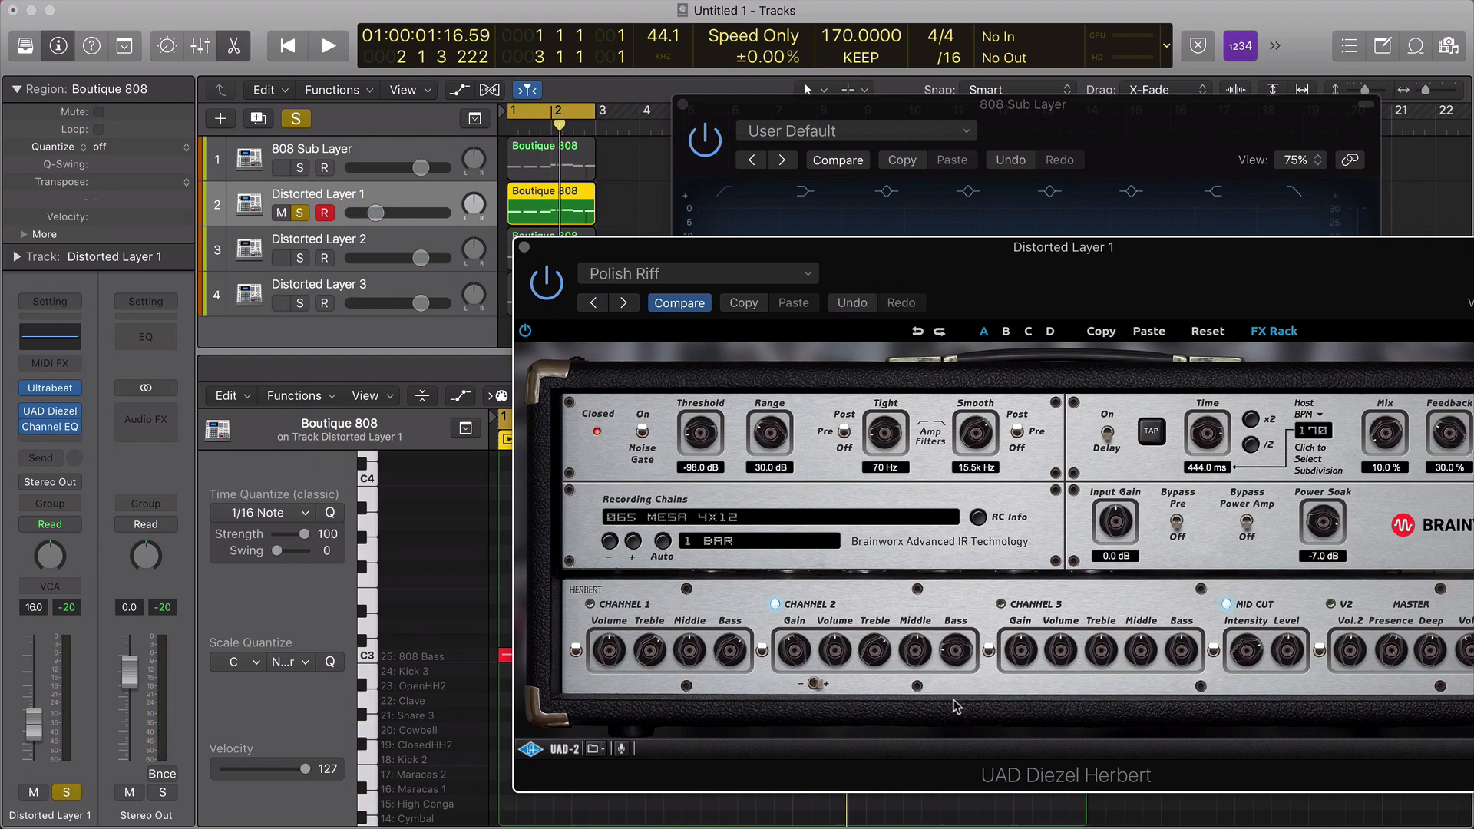
{"action": "key", "text": "space"}
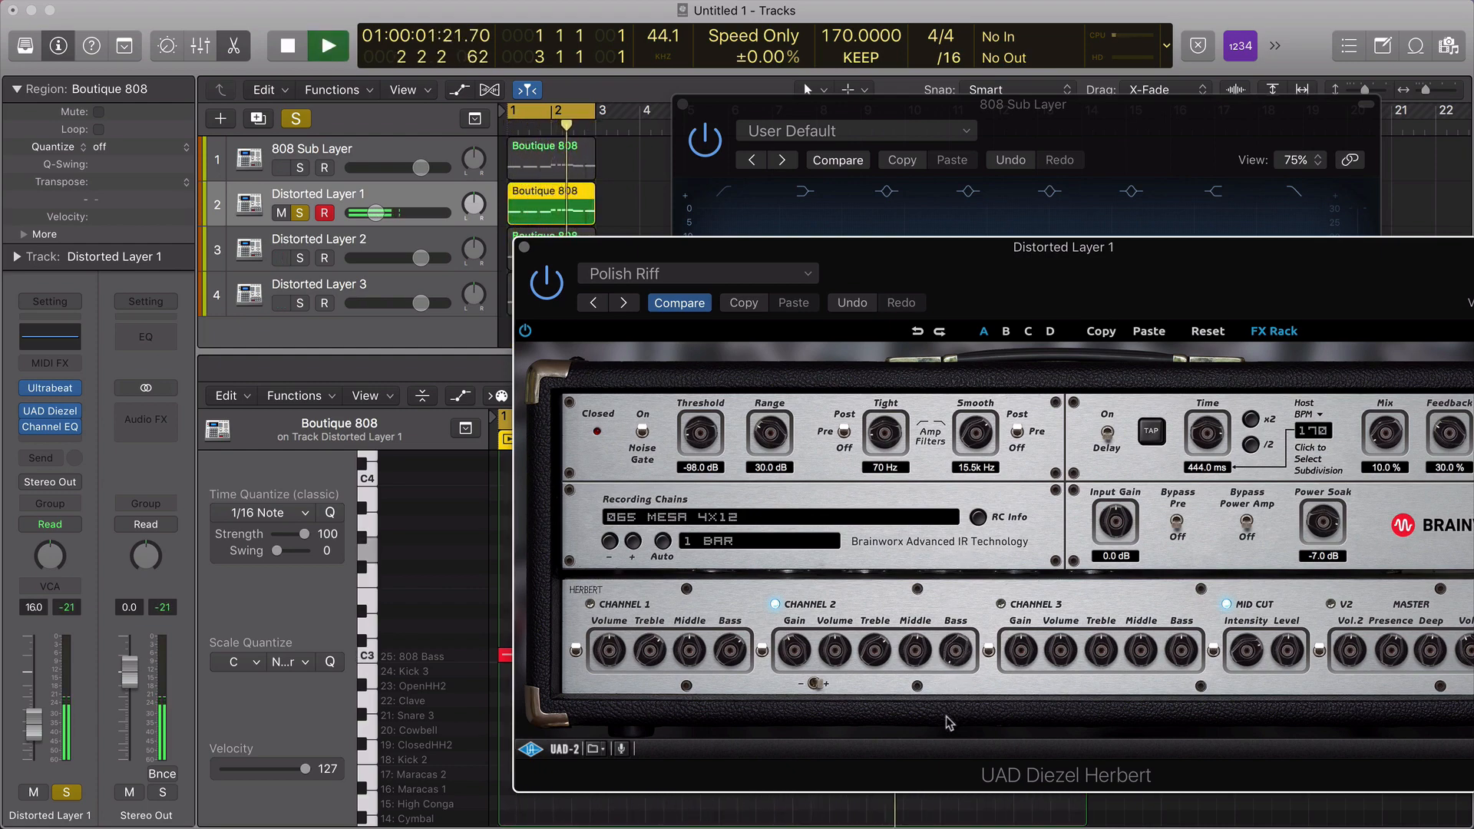
{"action": "key", "text": "space"}
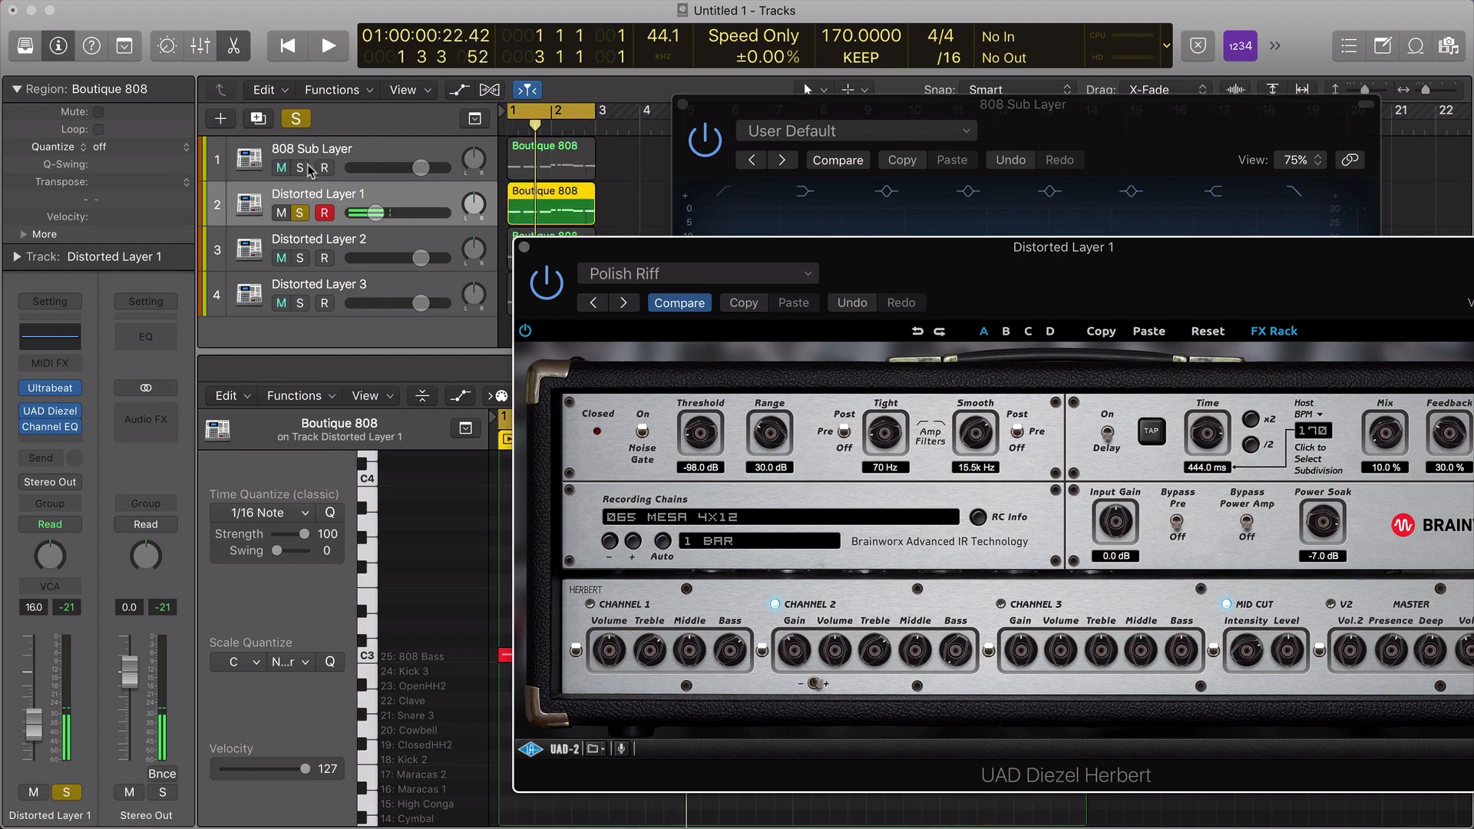
Solo the 808 Sub Layer together with Distorted Layer 1 and lower Distorted Layer 1 to -18.5 dB while playing the loop.
{"action": "left_click", "coordinate": [375, 161]}
{"action": "left_click", "coordinate": [301, 168]}
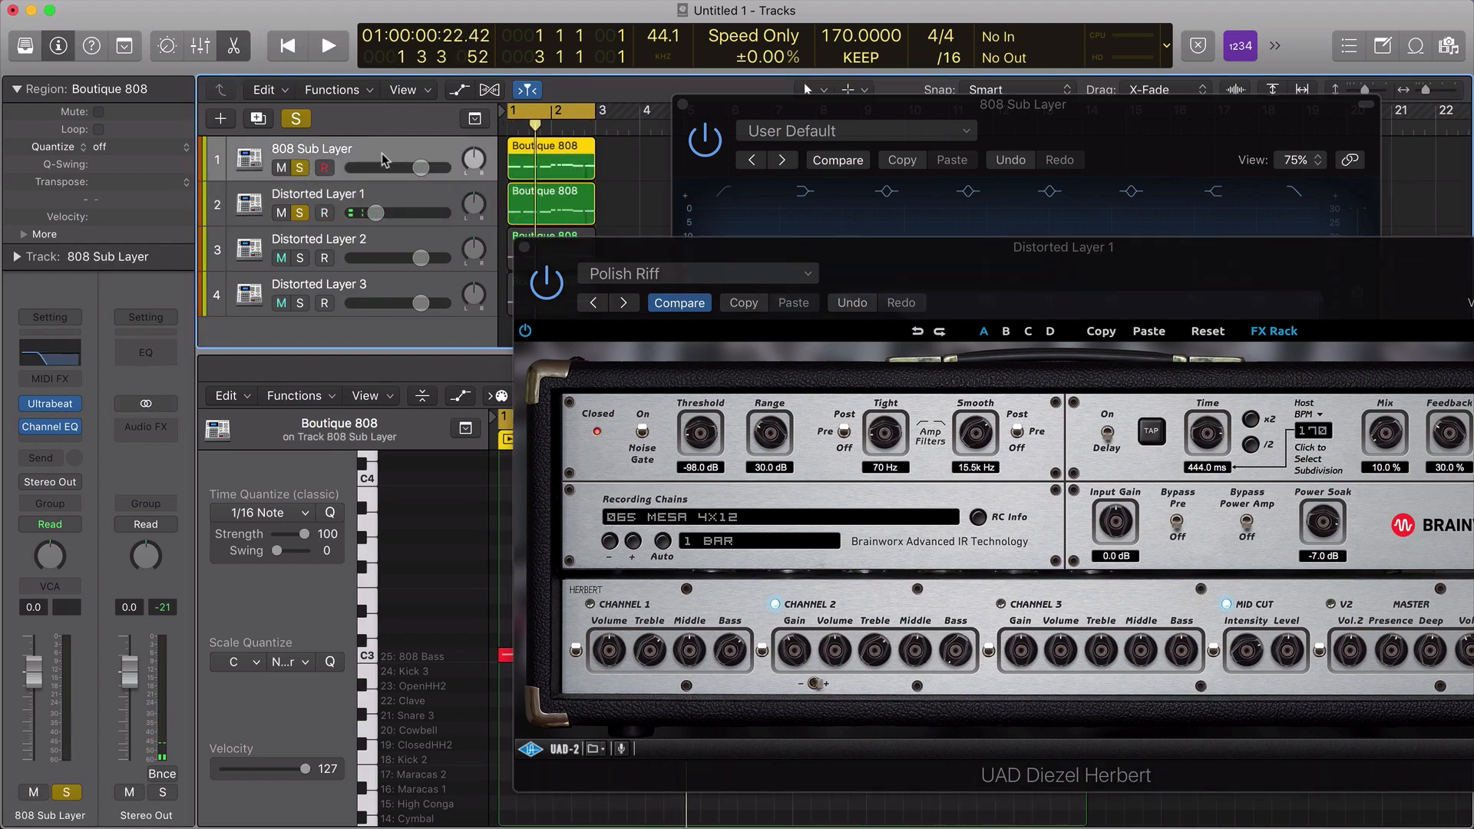
{"action": "key", "text": "space"}
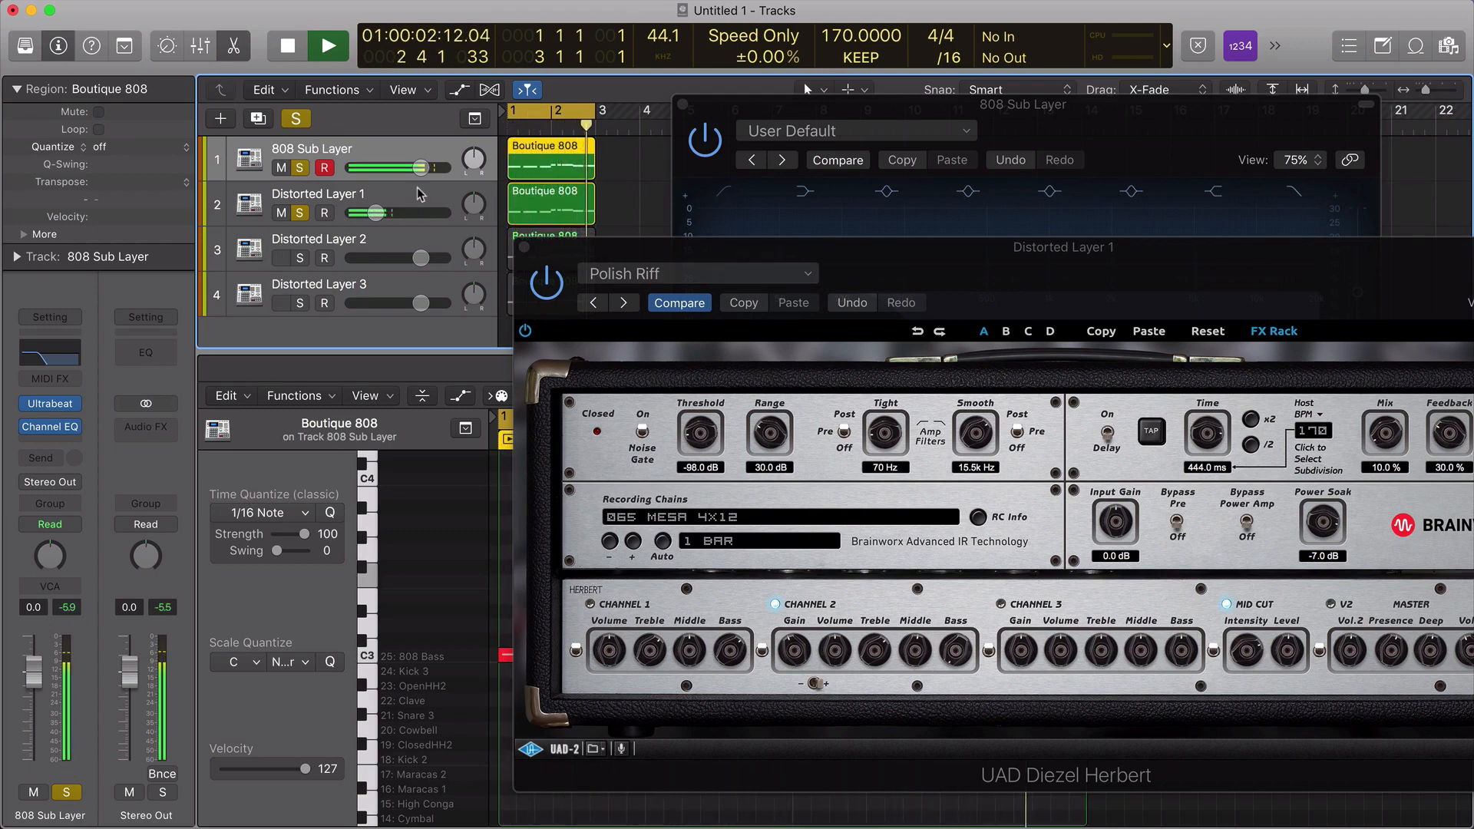
{"action": "key", "text": "Down"}
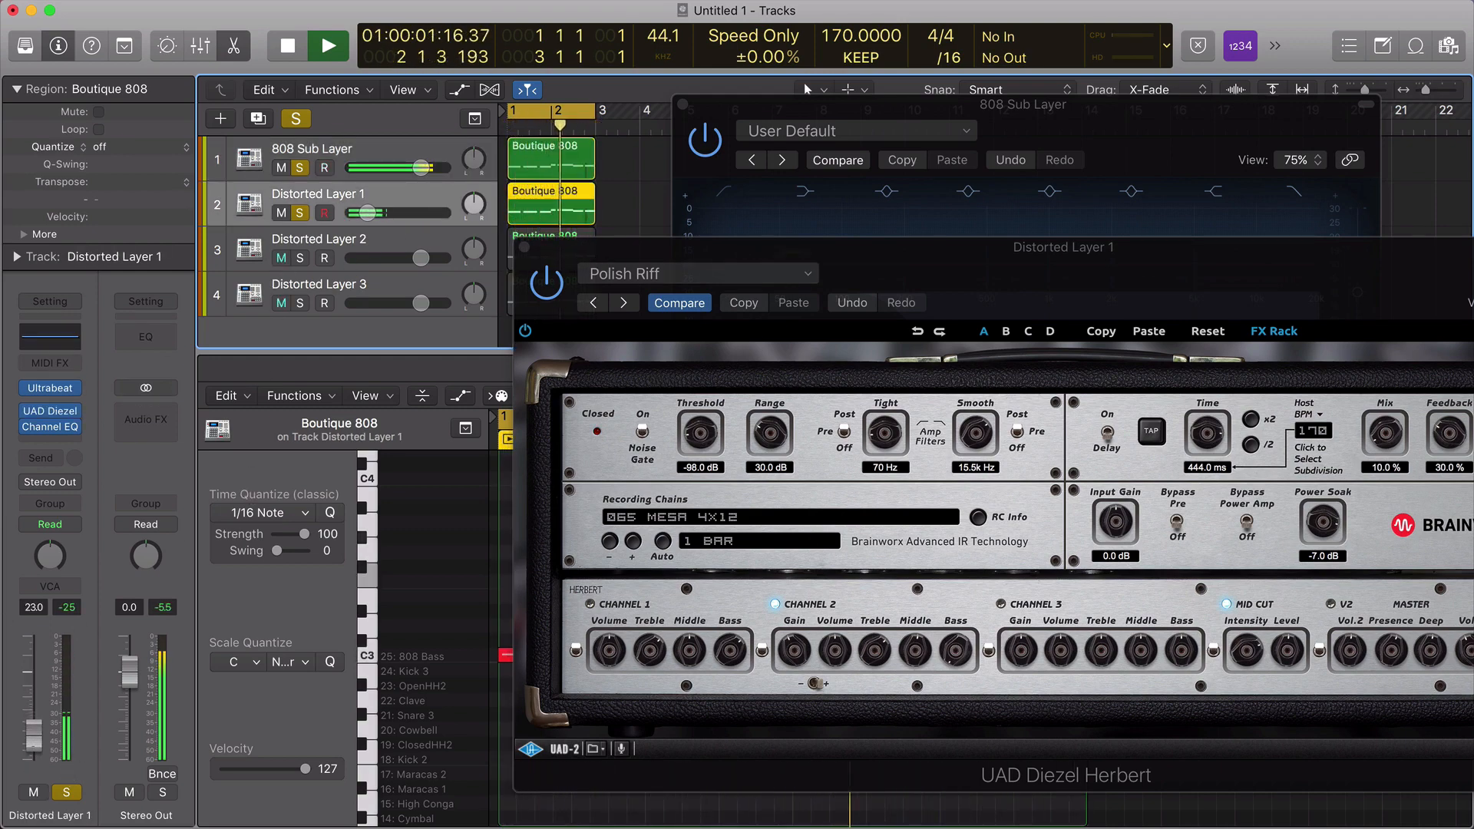
{"action": "key", "text": "space"}
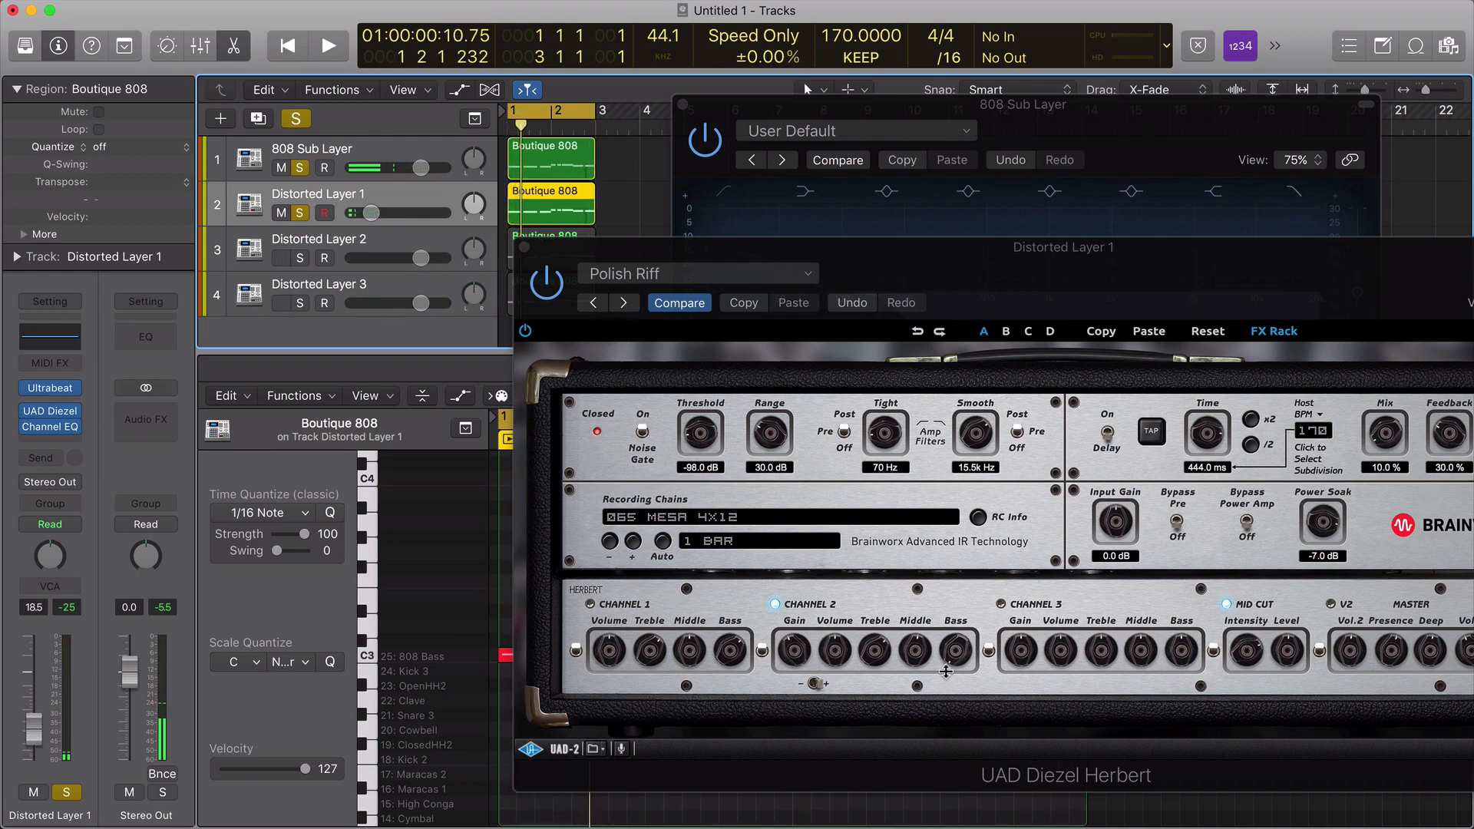
{"action": "key", "text": "space"}
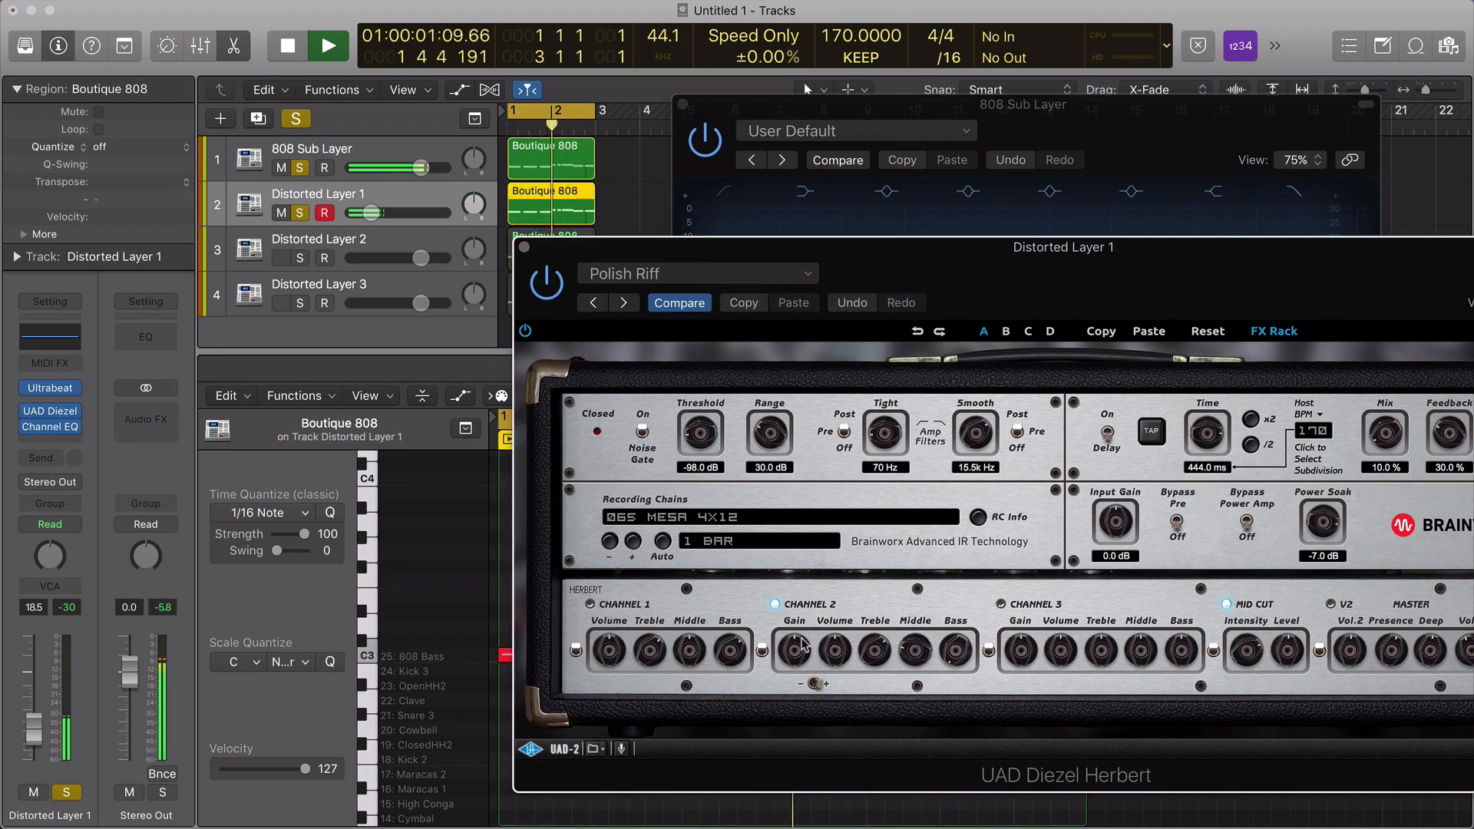
Load the Rock Les Paul preset in the Diezel Herbert and audition it together with the 808 Sub Layer.
{"action": "left_click", "coordinate": [626, 303]}
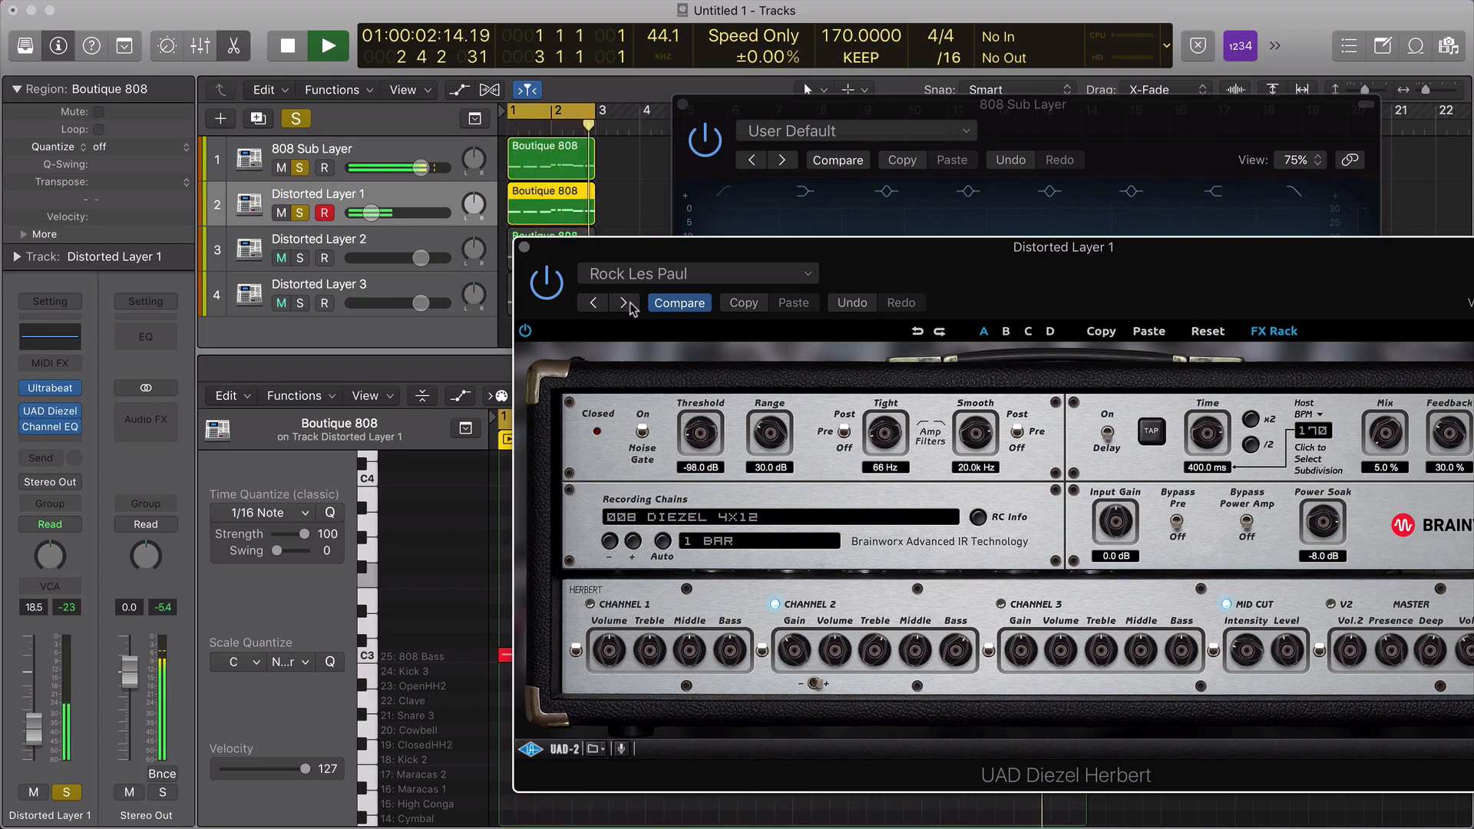
{"action": "key", "text": "space"}
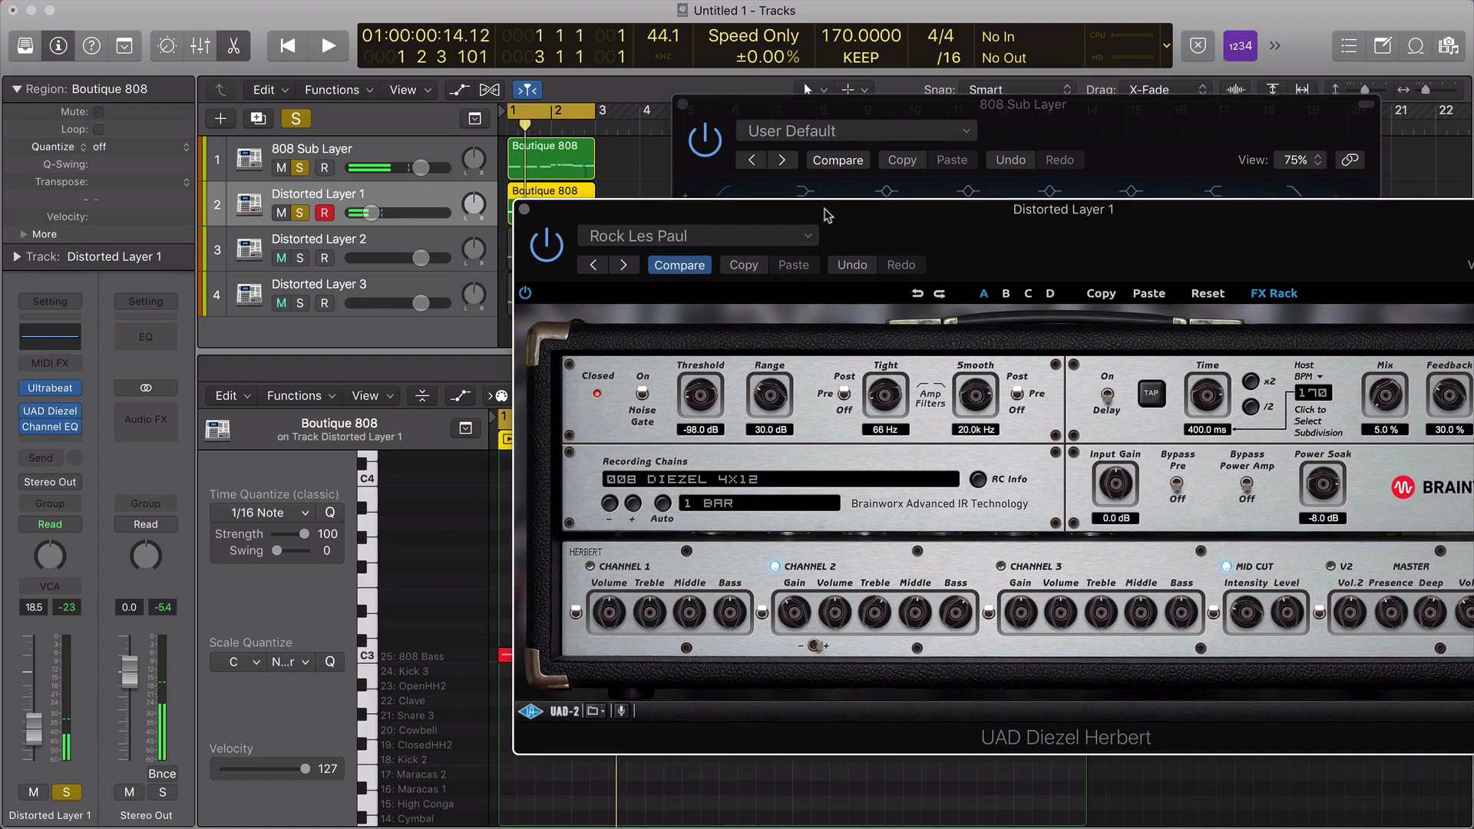
{"action": "left_click_drag", "start_coordinate": [825, 251], "coordinate": [826, 215]}
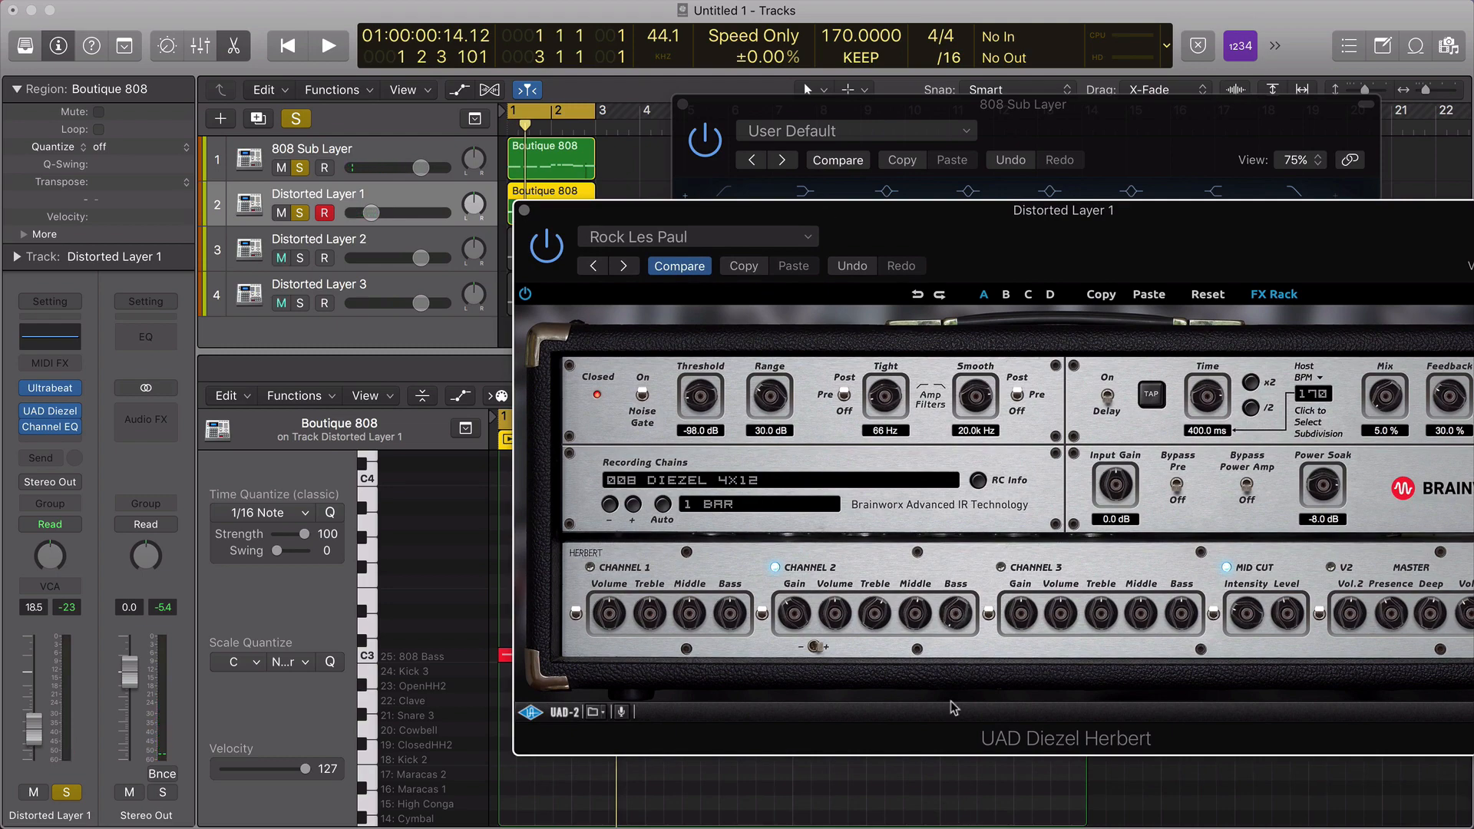
{"action": "key", "text": "space"}
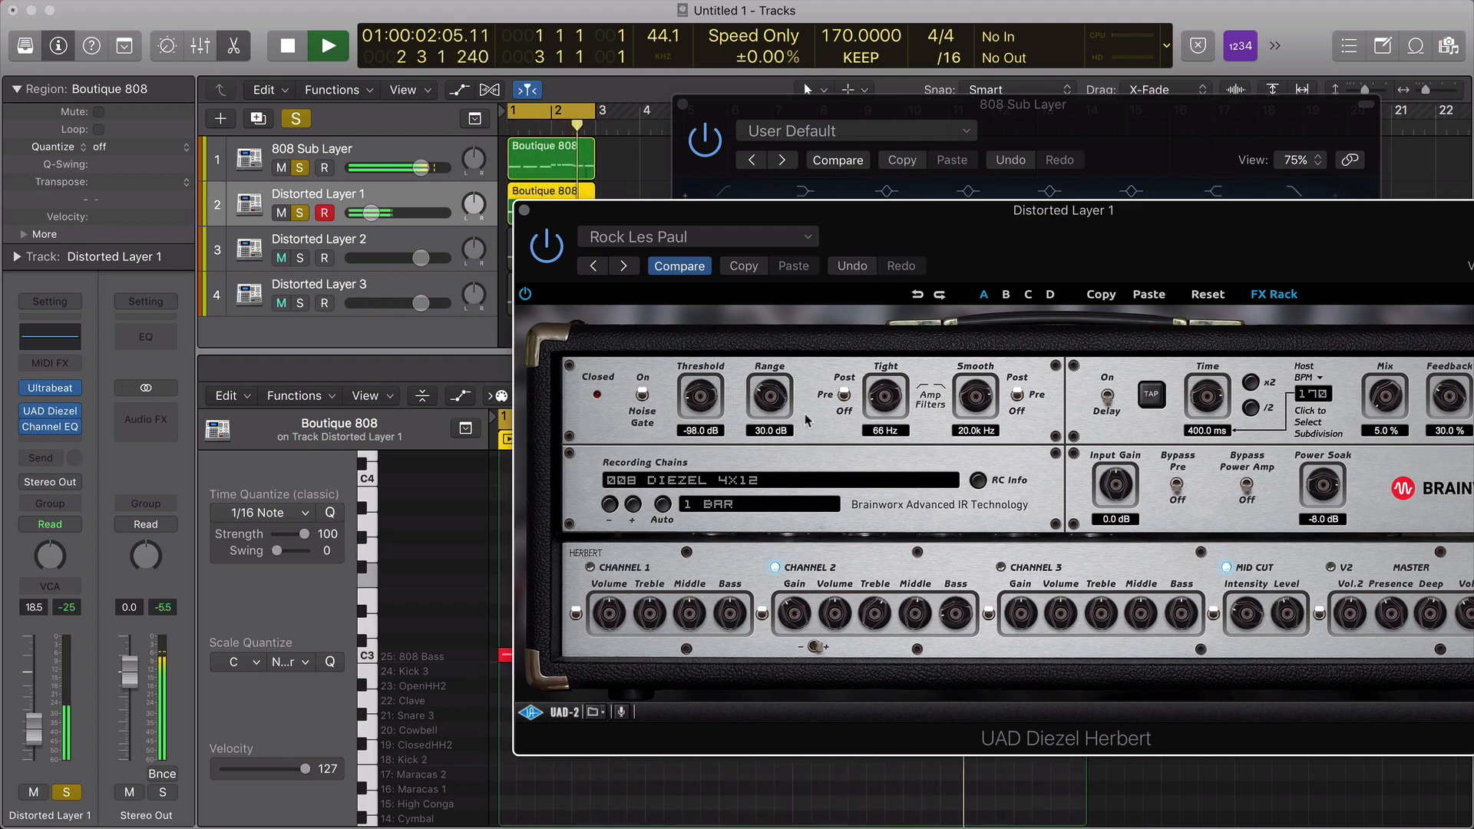
Audition Roosty Crunch, Shredding MID CUT and Shredding during playback, settle on the Spaghetti Crunch preset and stop the loop.
{"action": "left_click", "coordinate": [625, 266]}
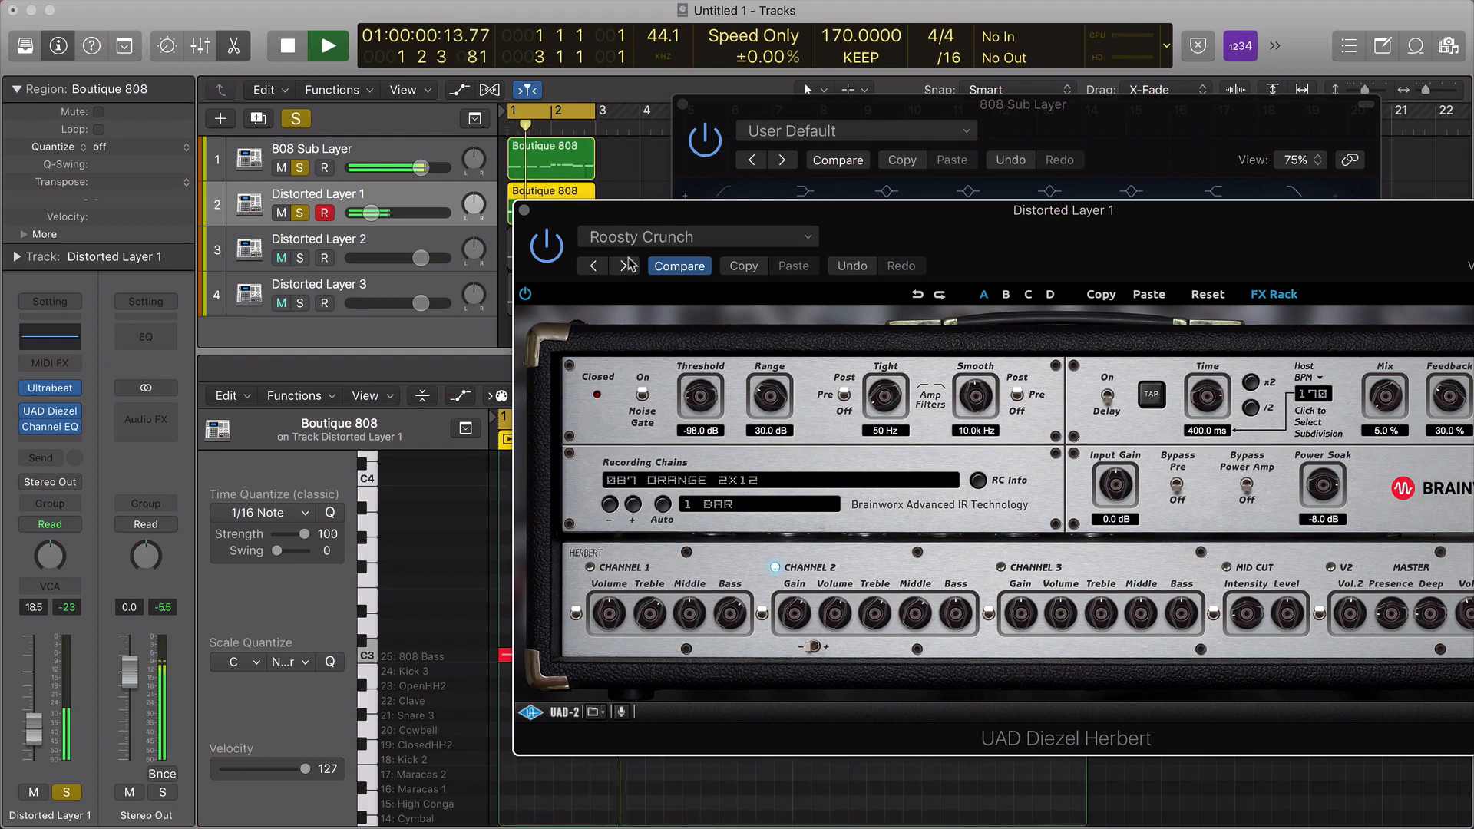
{"action": "left_click", "coordinate": [626, 266]}
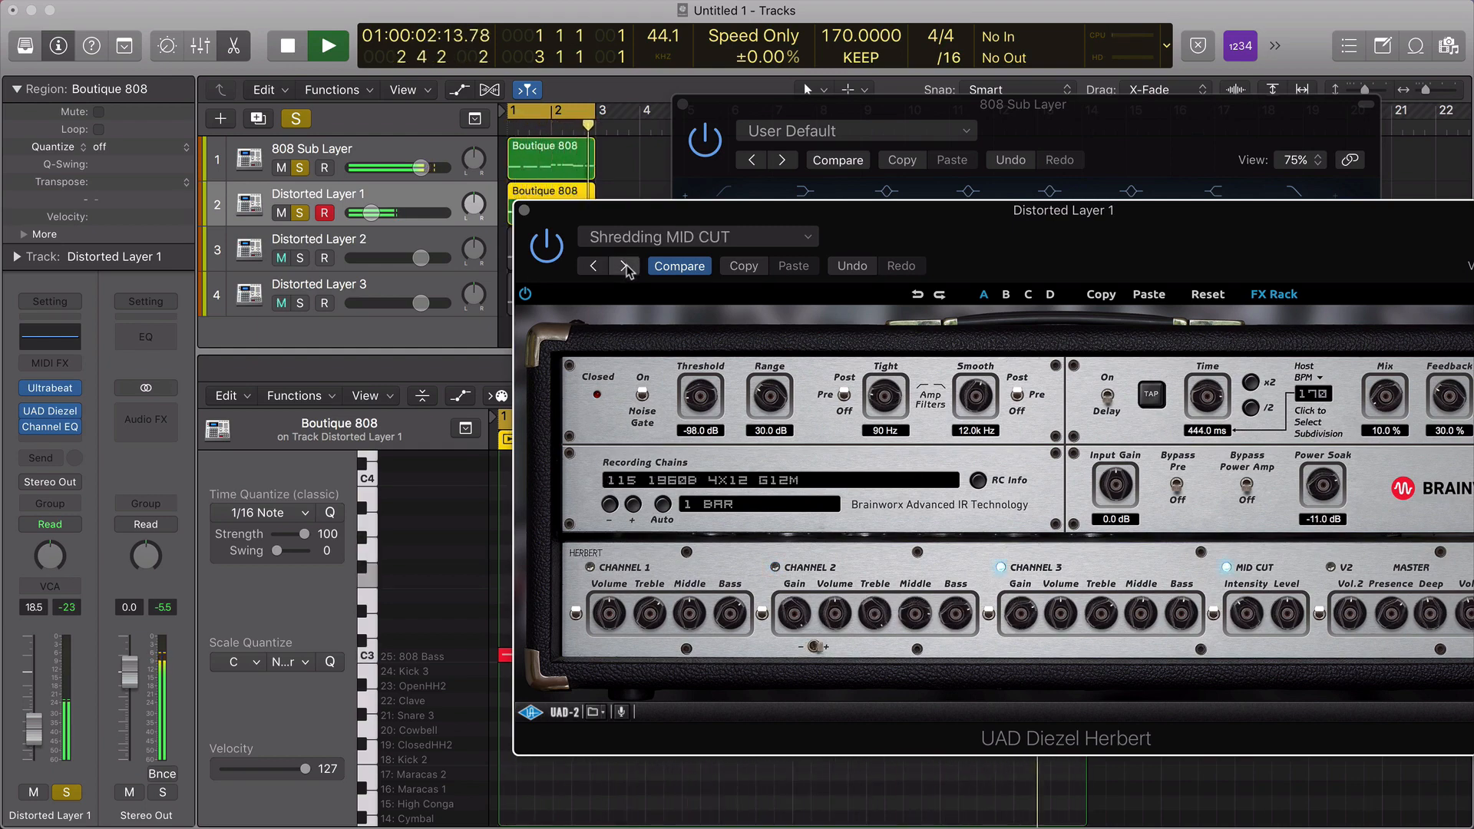
{"action": "left_click", "coordinate": [625, 265]}
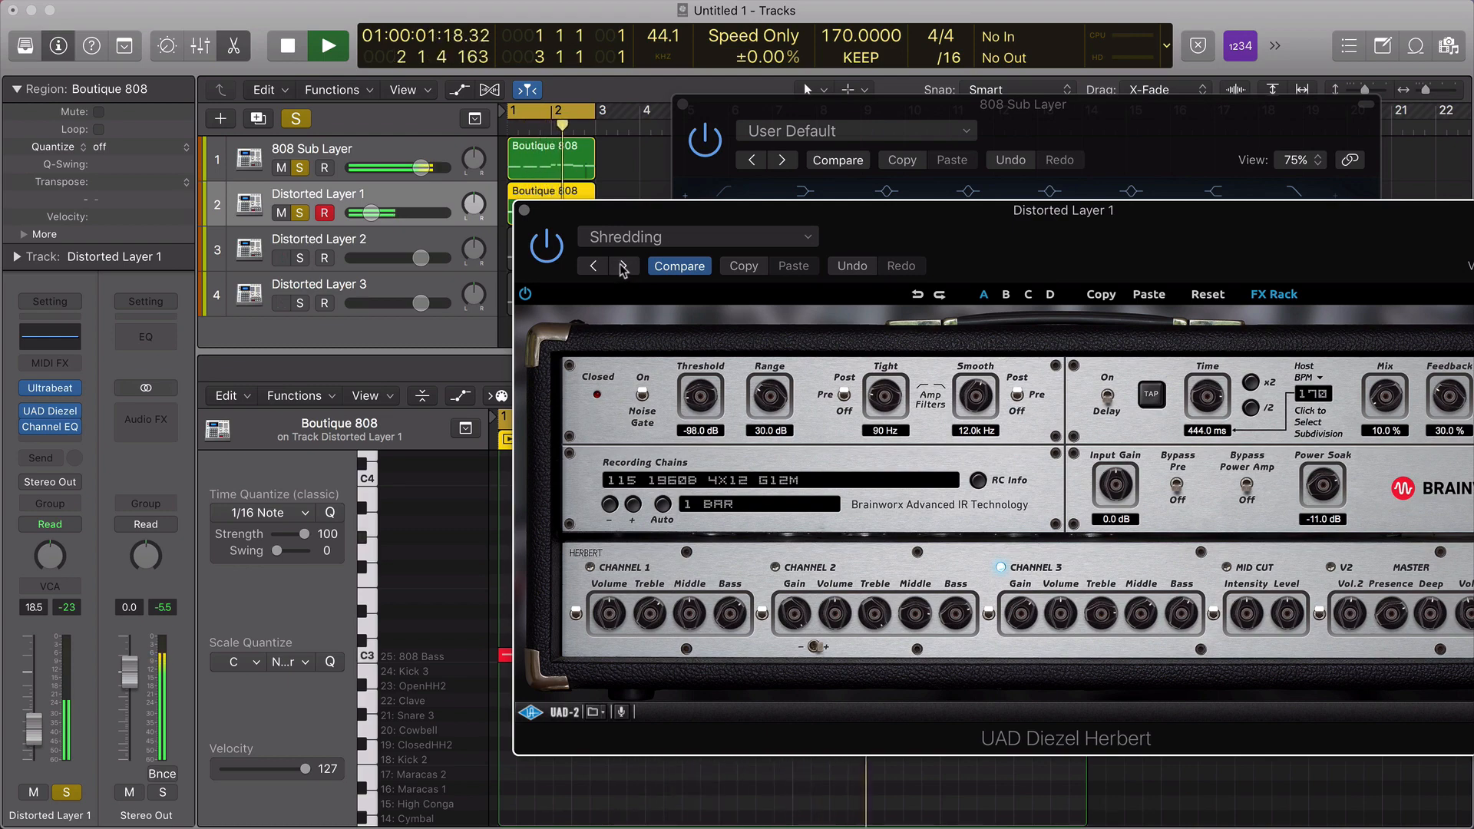
{"action": "left_click", "coordinate": [622, 266]}
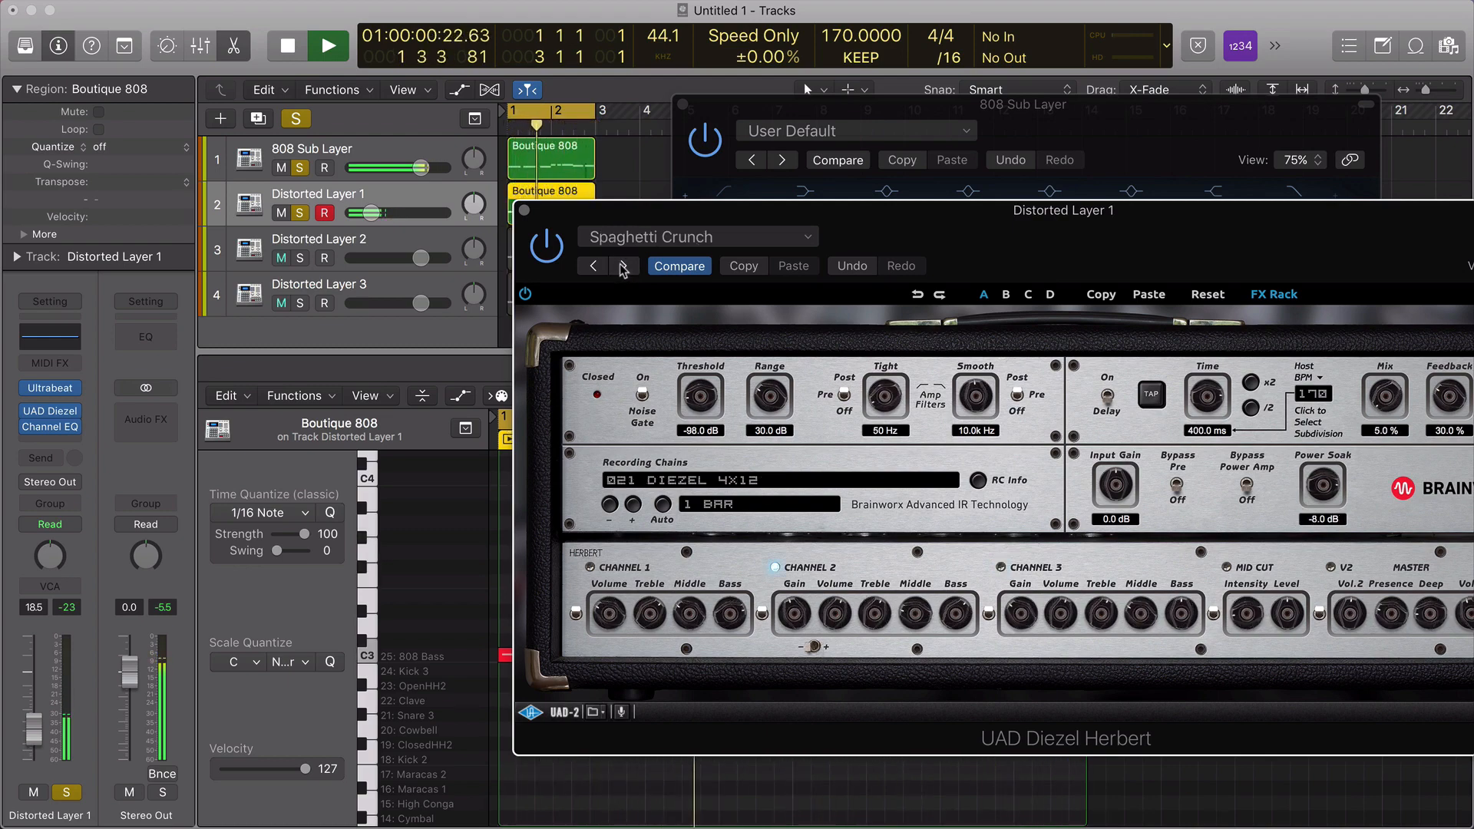
{"action": "key", "text": "space"}
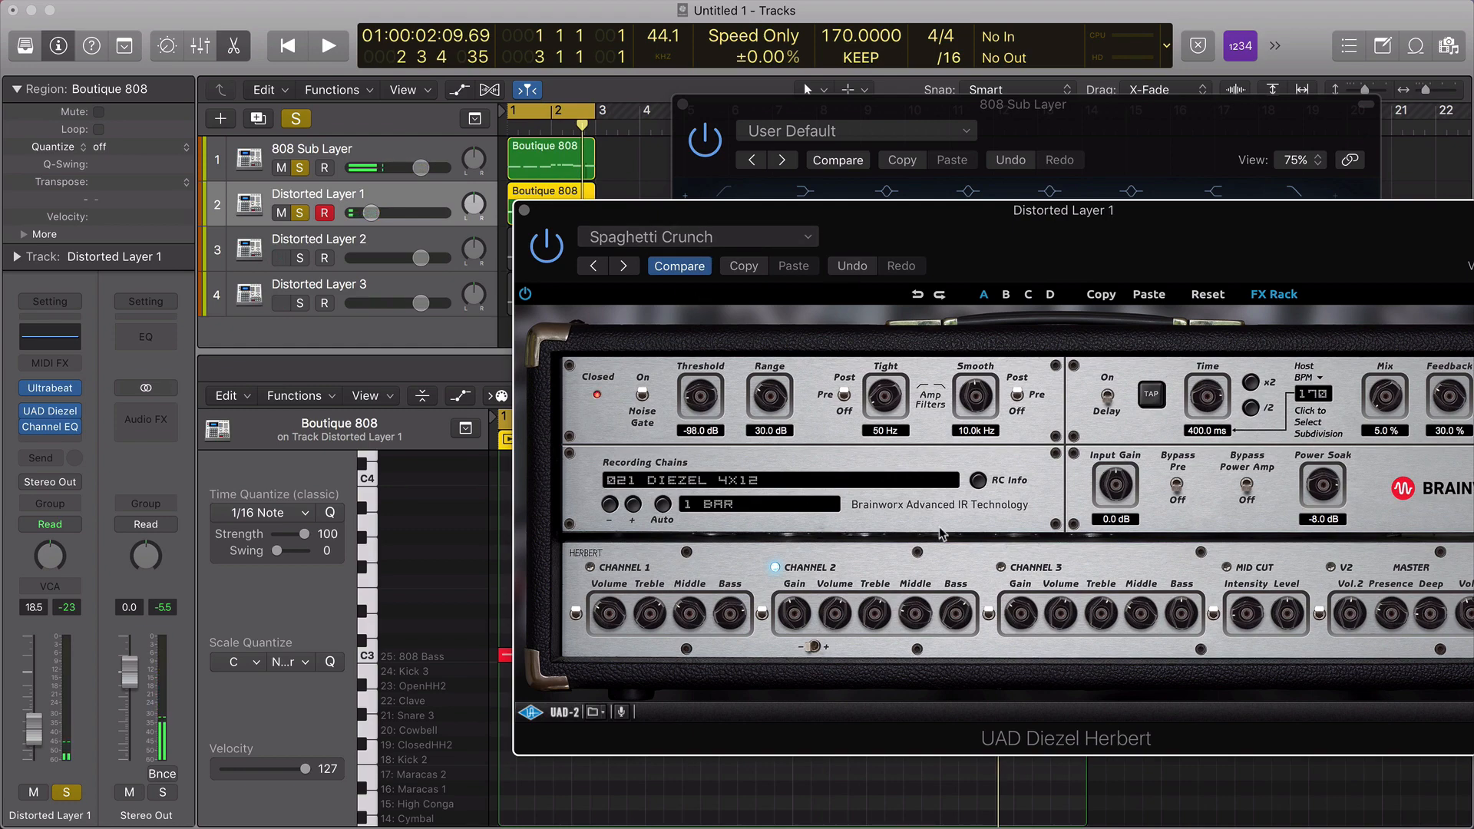
Raise Distorted Layer 1 to -15.4 dB and bypass its Channel EQ during playback, shifting the amp window aside.
{"action": "key", "text": "space"}
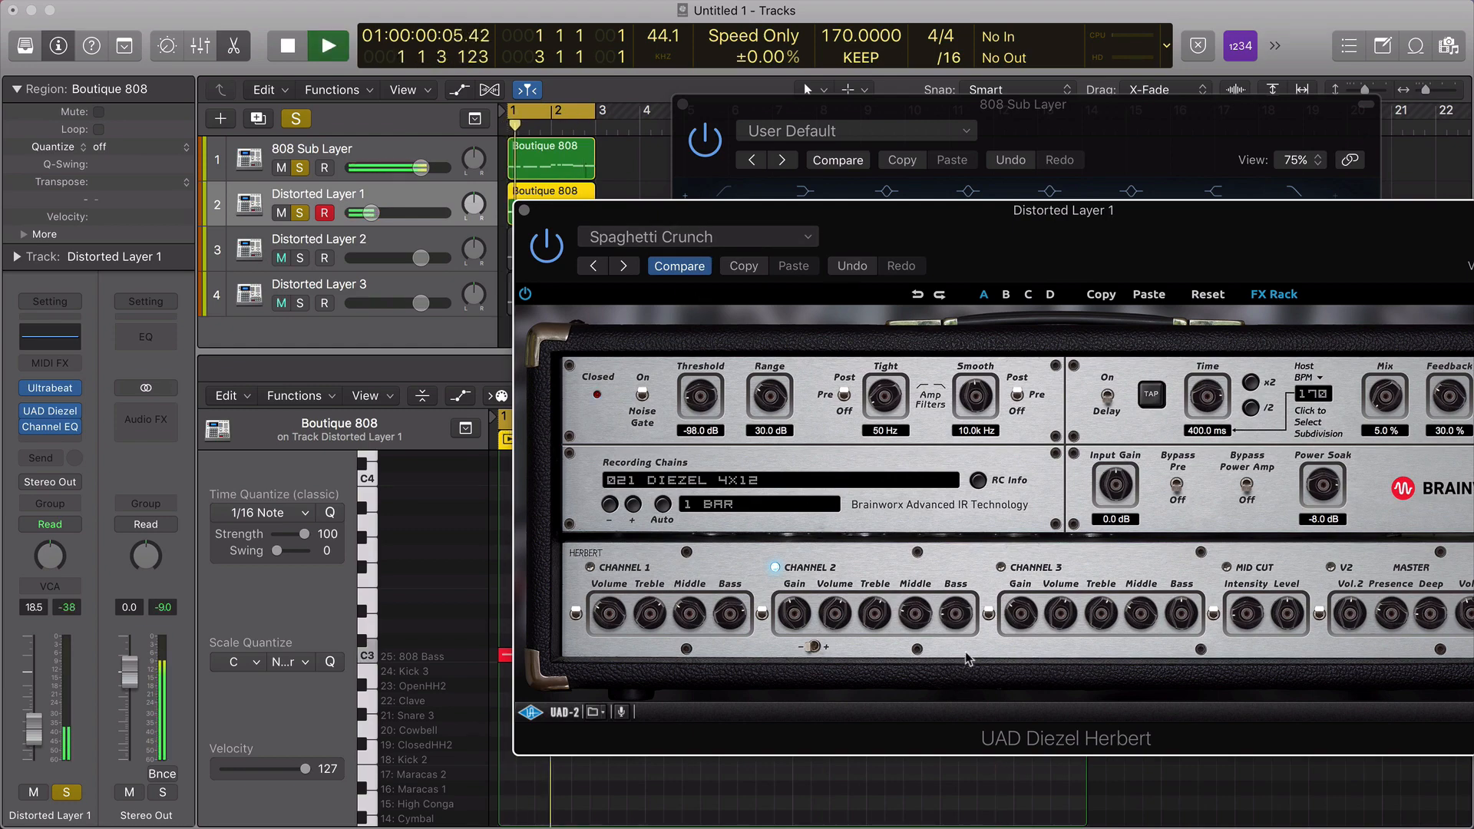
{"action": "left_click_drag", "start_coordinate": [34, 730], "coordinate": [33, 723]}
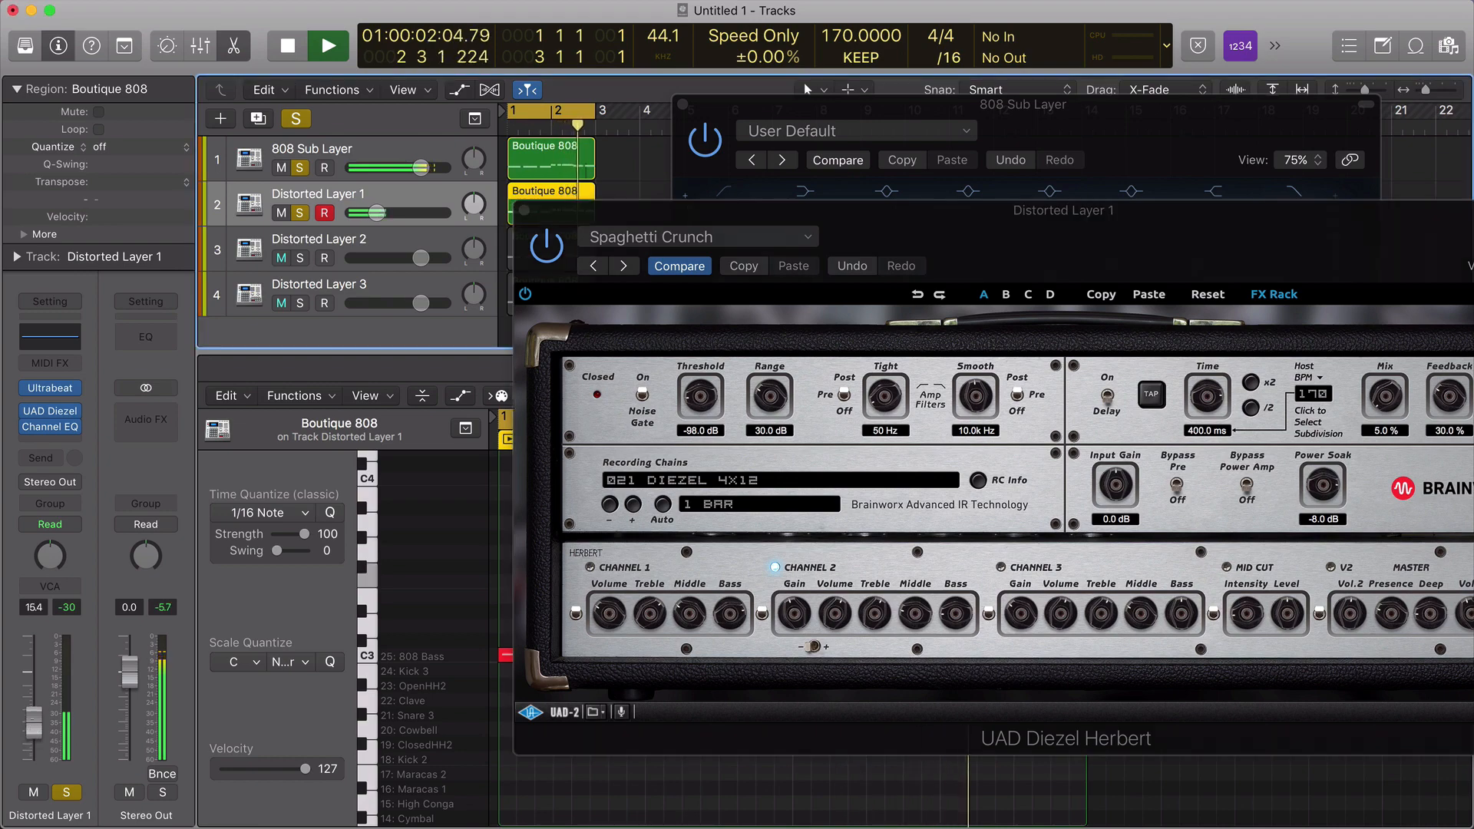
{"action": "left_click_drag", "start_coordinate": [957, 614], "coordinate": [964, 646]}
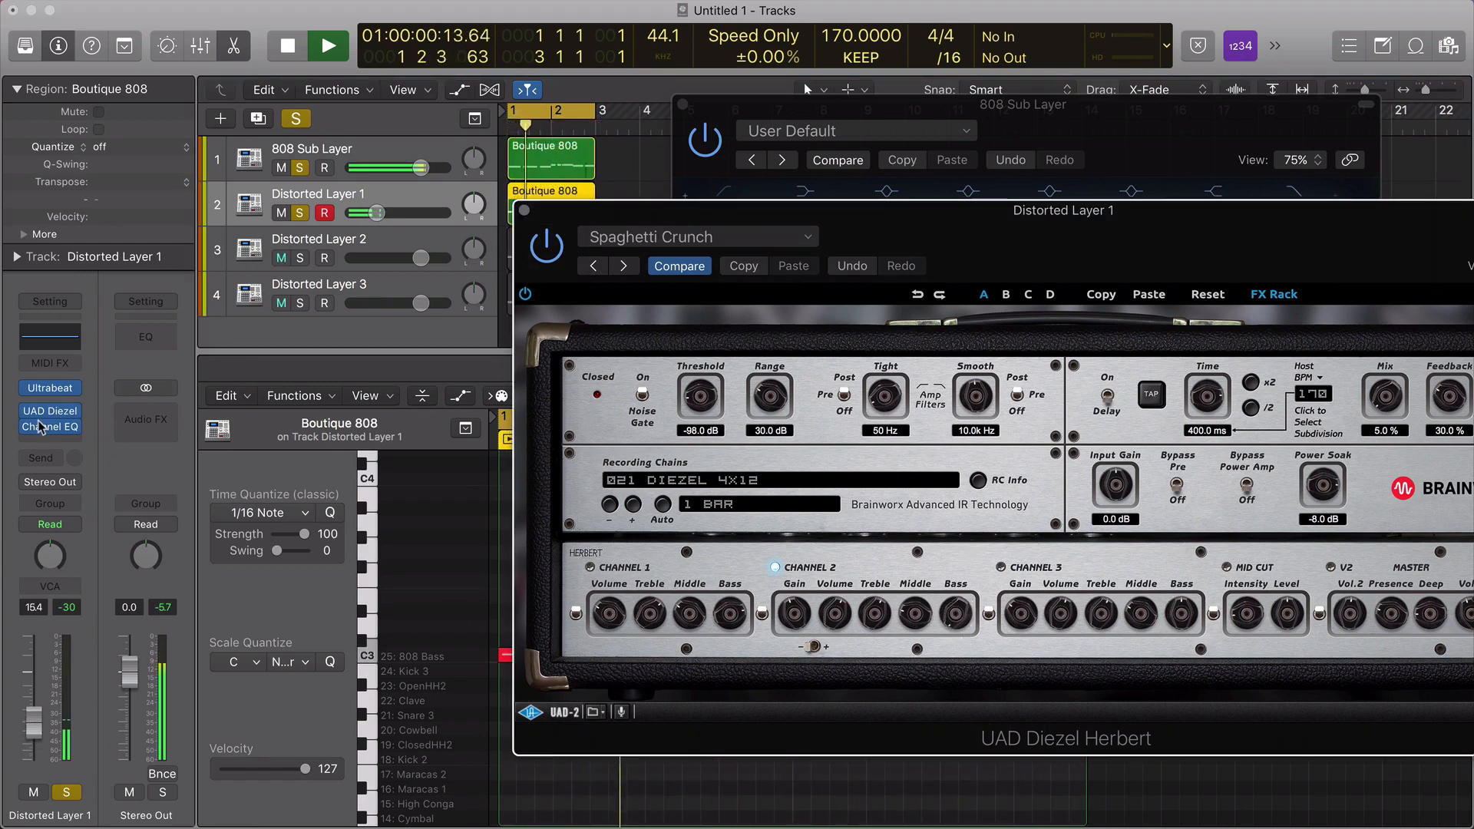
{"action": "left_click_drag", "start_coordinate": [595, 217], "coordinate": [777, 228]}
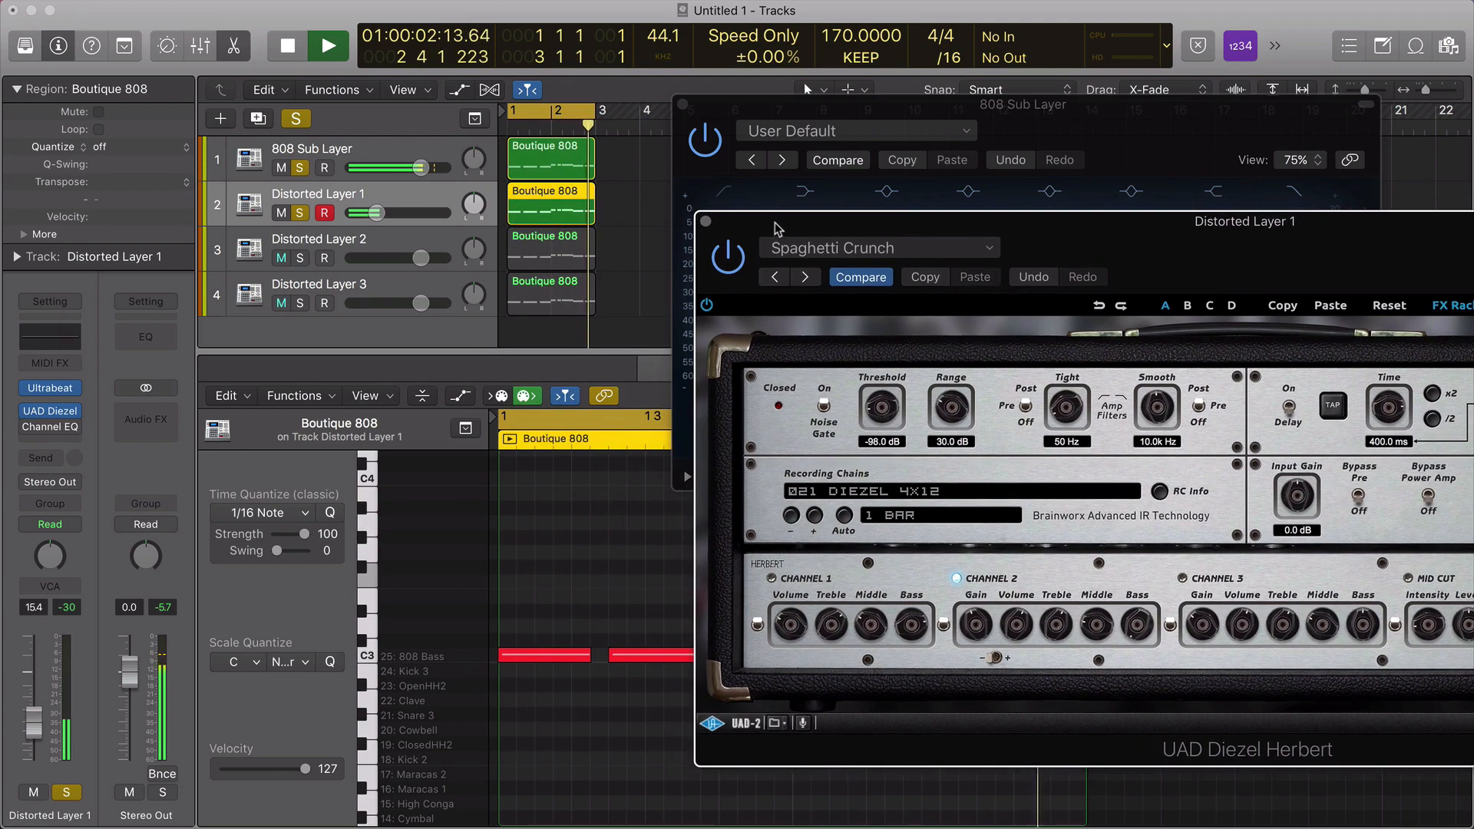
{"action": "key", "text": "space"}
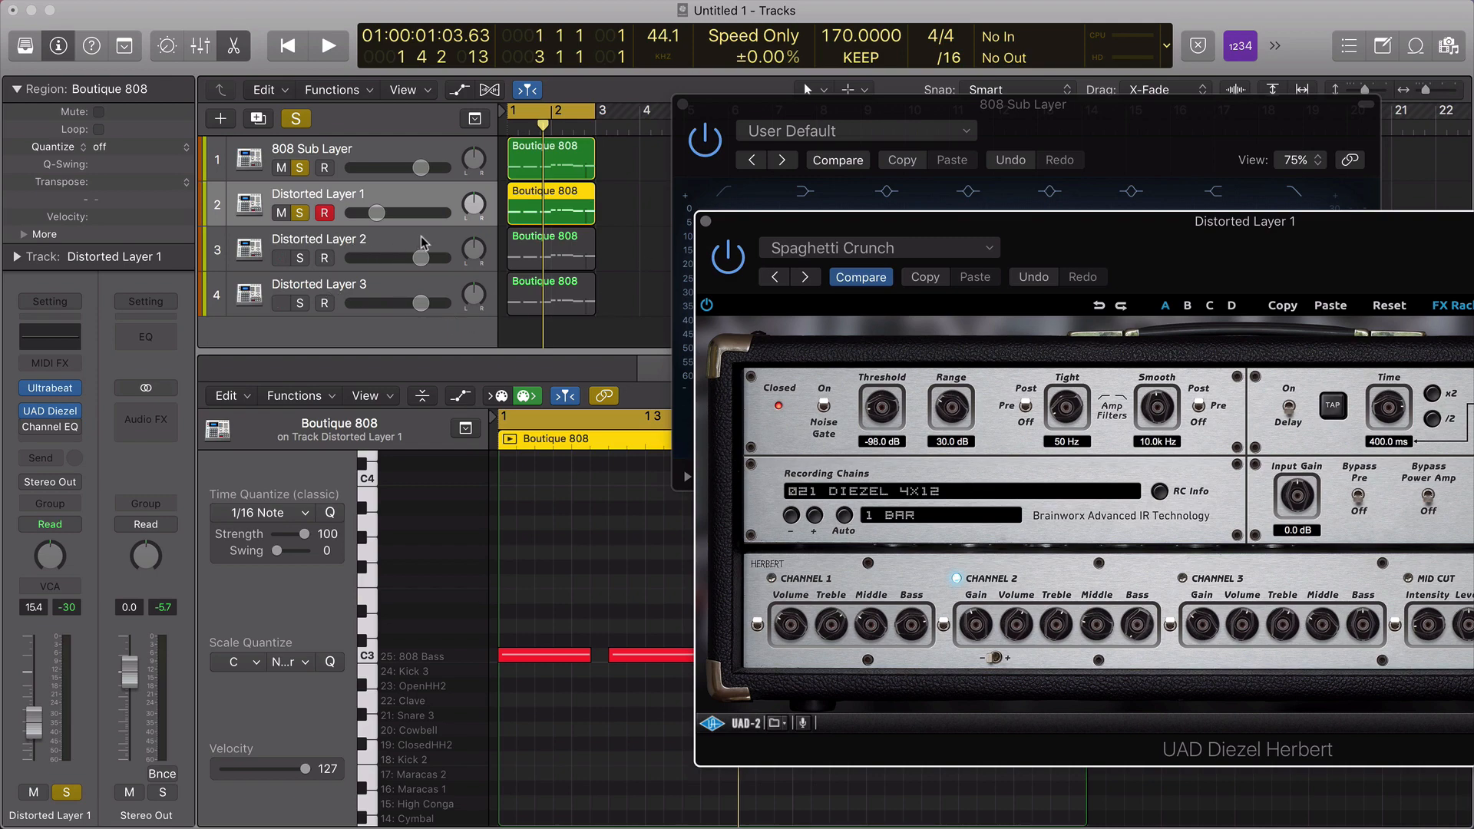
Select Distorted Layer 2, clear the solos on Distorted Layer 1 and the 808 Sub Layer, and open Distorted Layer 2's UAD Suhr PT100.
{"action": "left_click", "coordinate": [397, 246]}
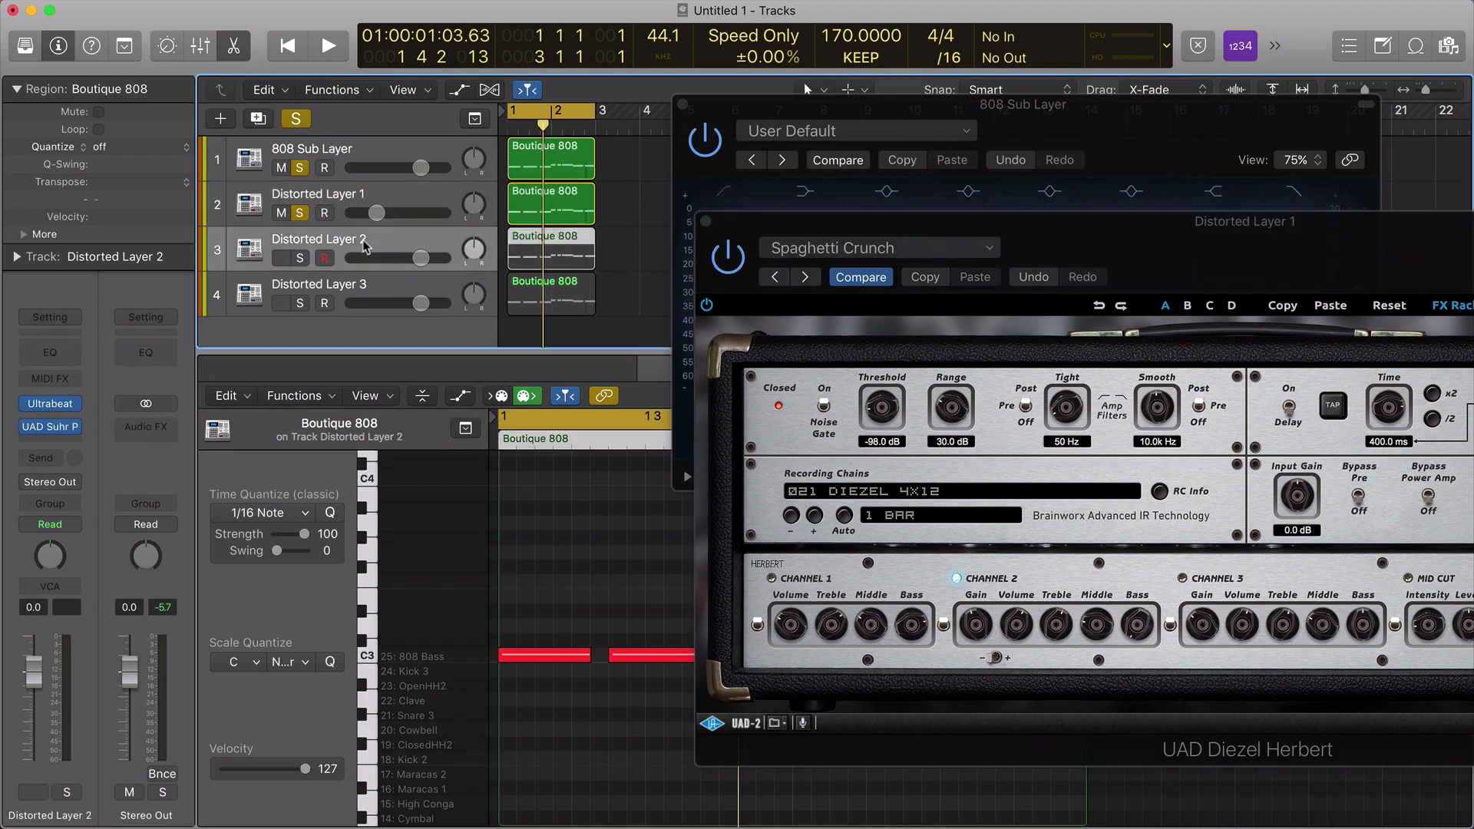
{"action": "left_click", "coordinate": [299, 215]}
{"action": "left_click", "coordinate": [299, 168]}
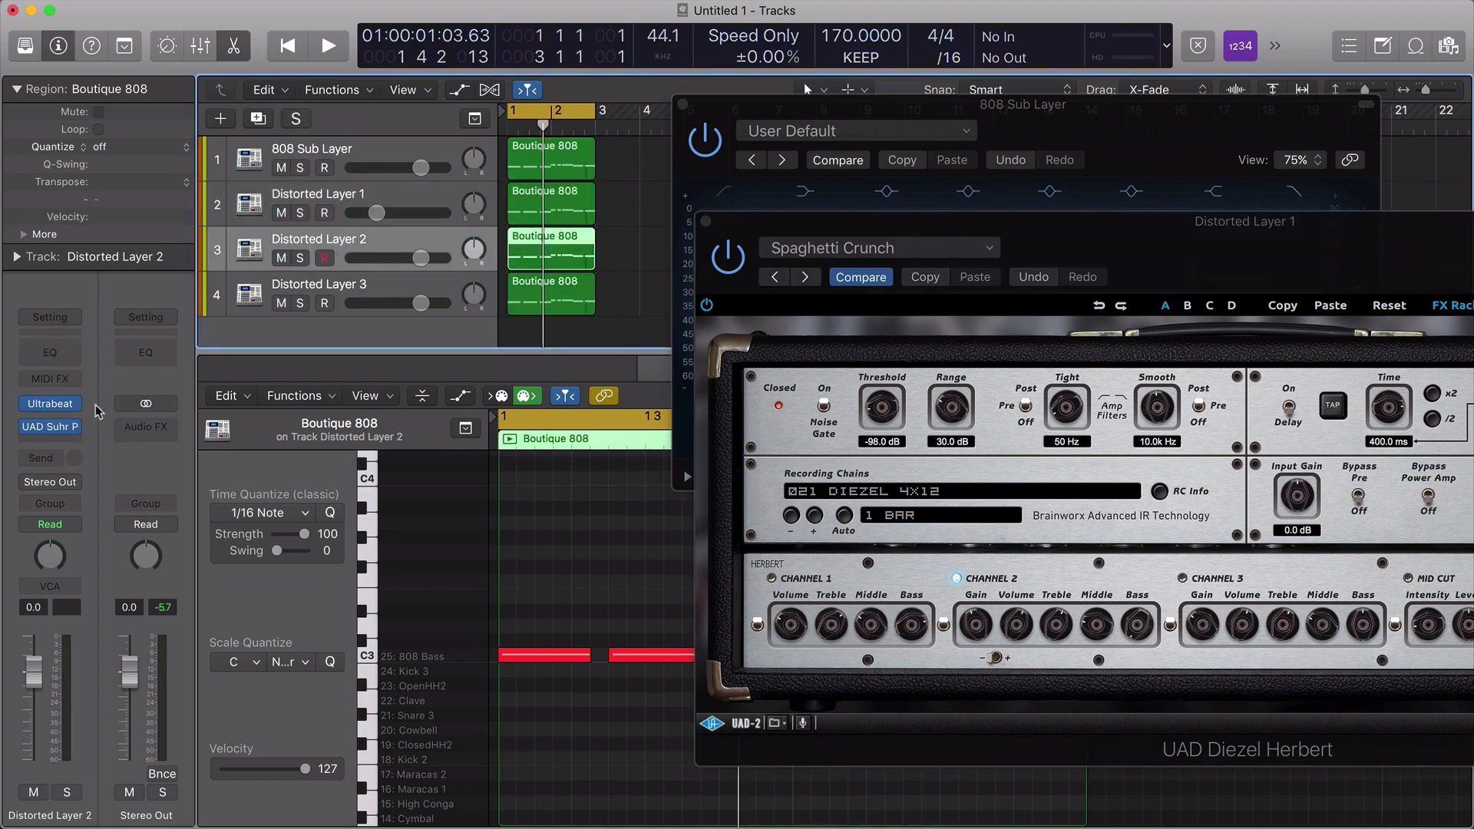
{"action": "left_click", "coordinate": [50, 427]}
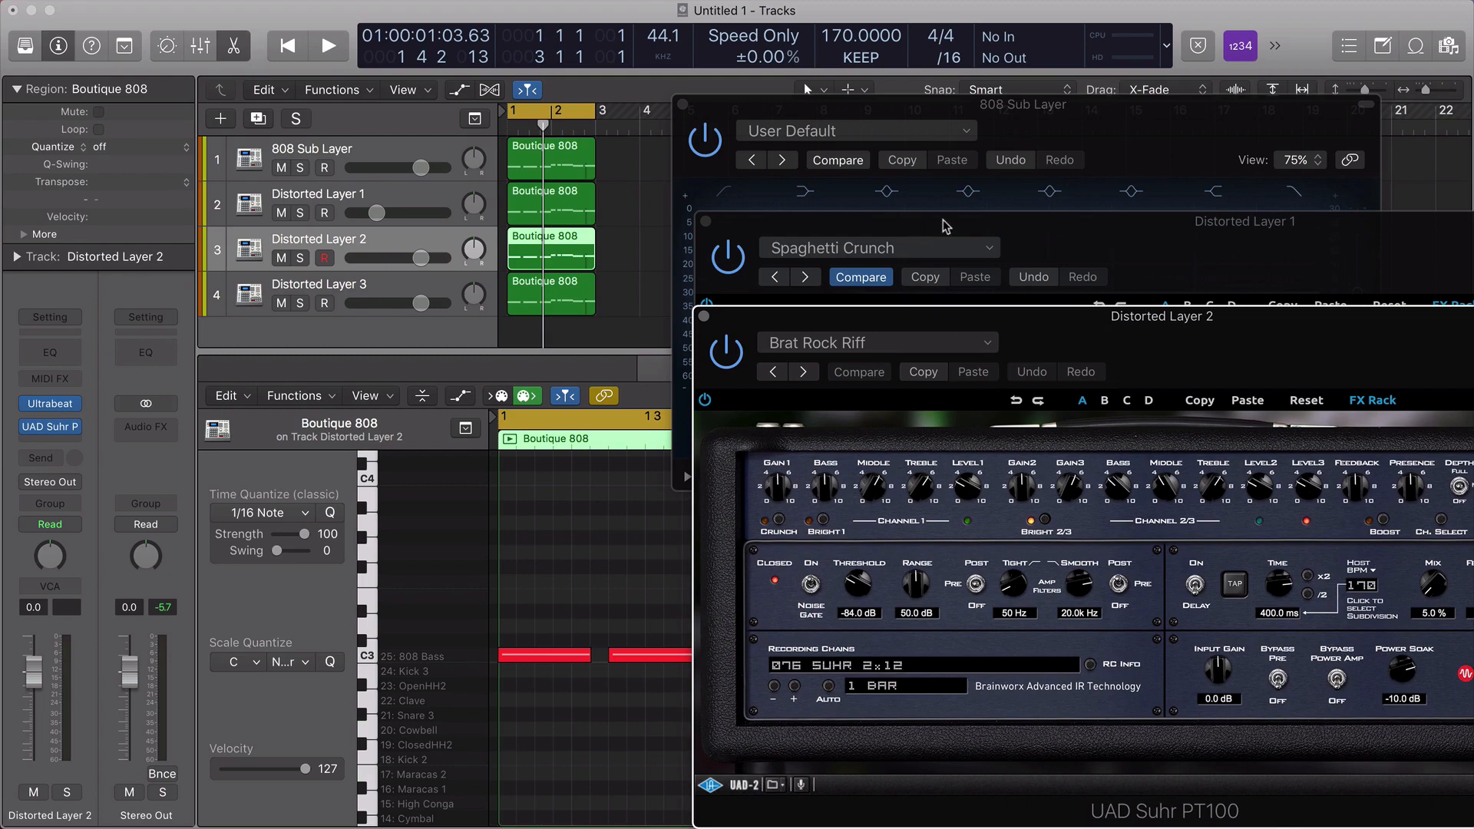
Close the Diezel Herbert window and reposition the UAD Suhr PT100 window so the whole amp is visible.
{"action": "left_click_drag", "start_coordinate": [936, 223], "coordinate": [676, 204]}
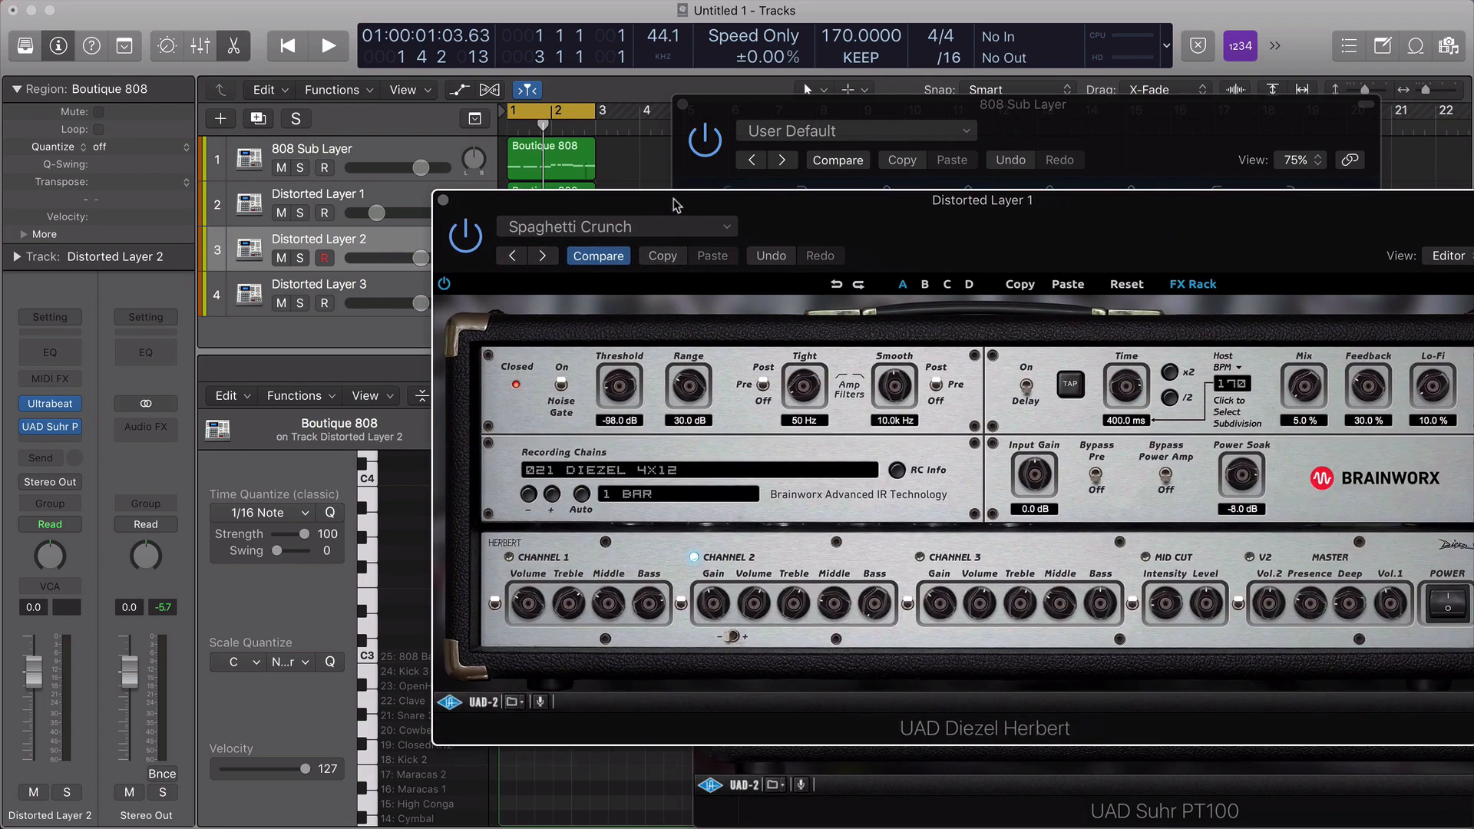
{"action": "left_click", "coordinate": [444, 201]}
{"action": "left_click_drag", "start_coordinate": [1081, 336], "coordinate": [786, 271]}
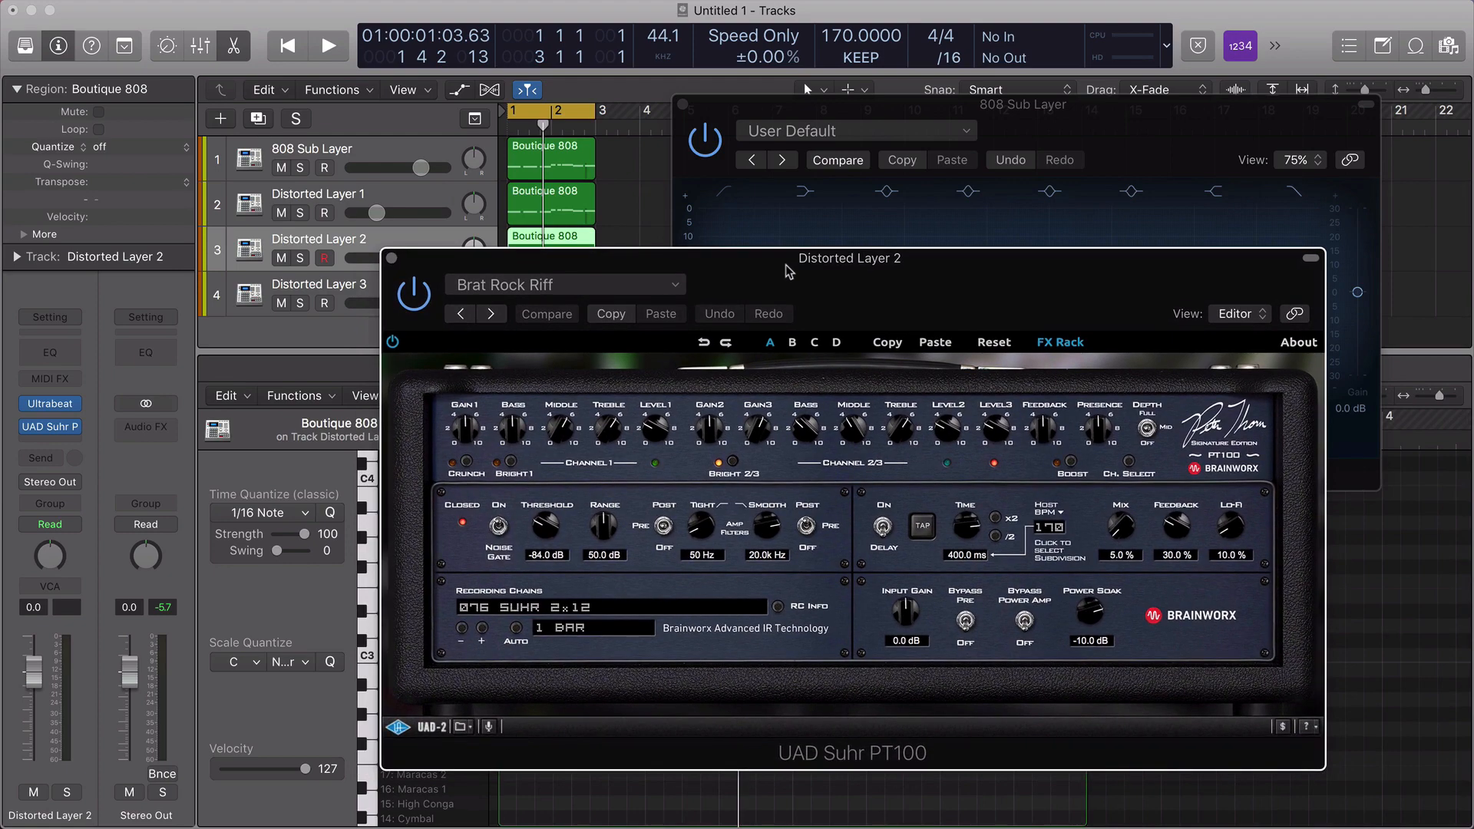
{"action": "left_click_drag", "start_coordinate": [786, 267], "coordinate": [839, 274]}
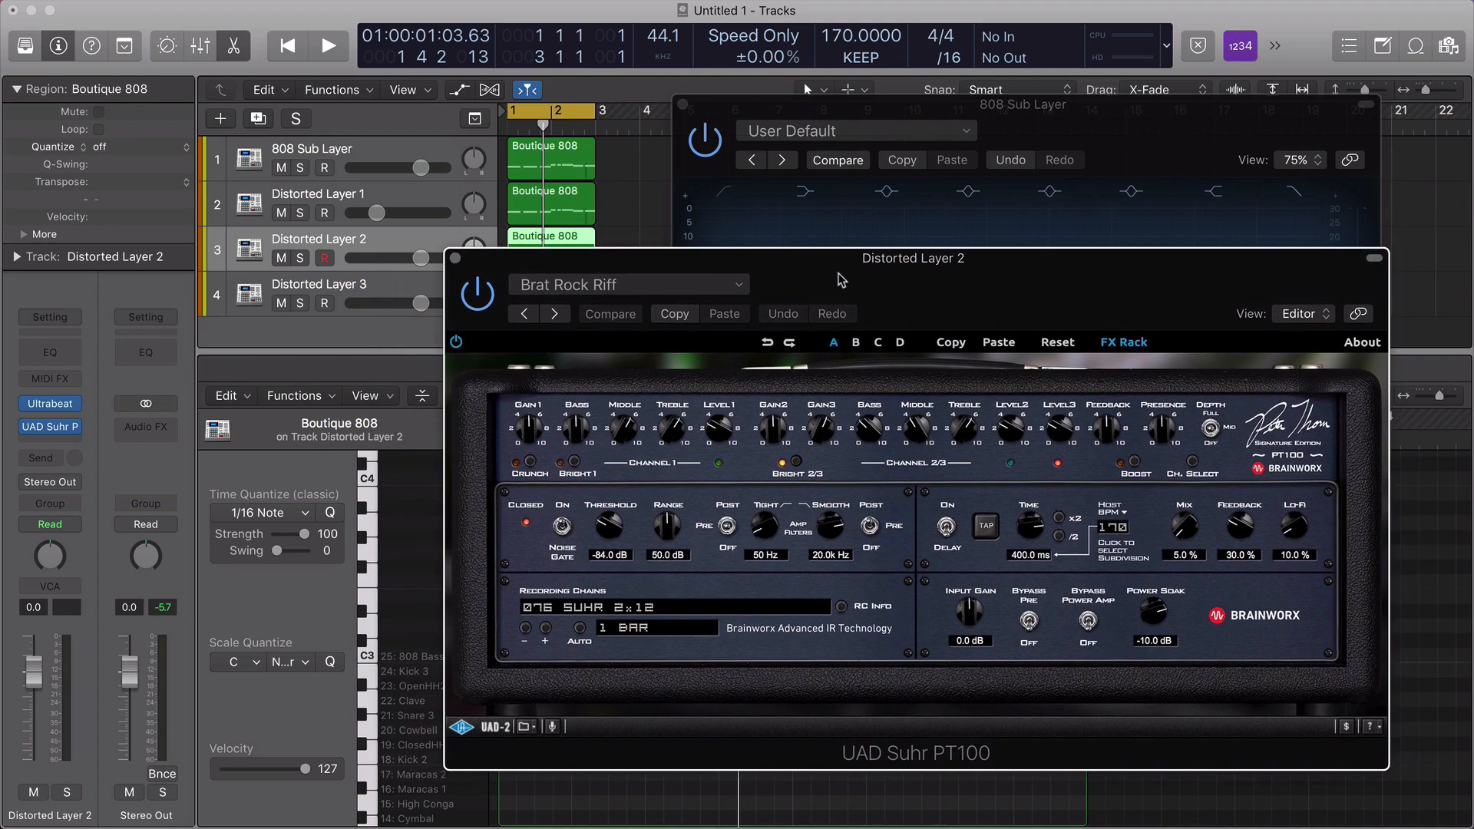
Move the amp window aside, solo Distorted Layer 2 and audition the All Channel Boosted Chan and All Channel BrightCrunch presets during playback.
{"action": "left_click_drag", "start_coordinate": [925, 309], "coordinate": [950, 261]}
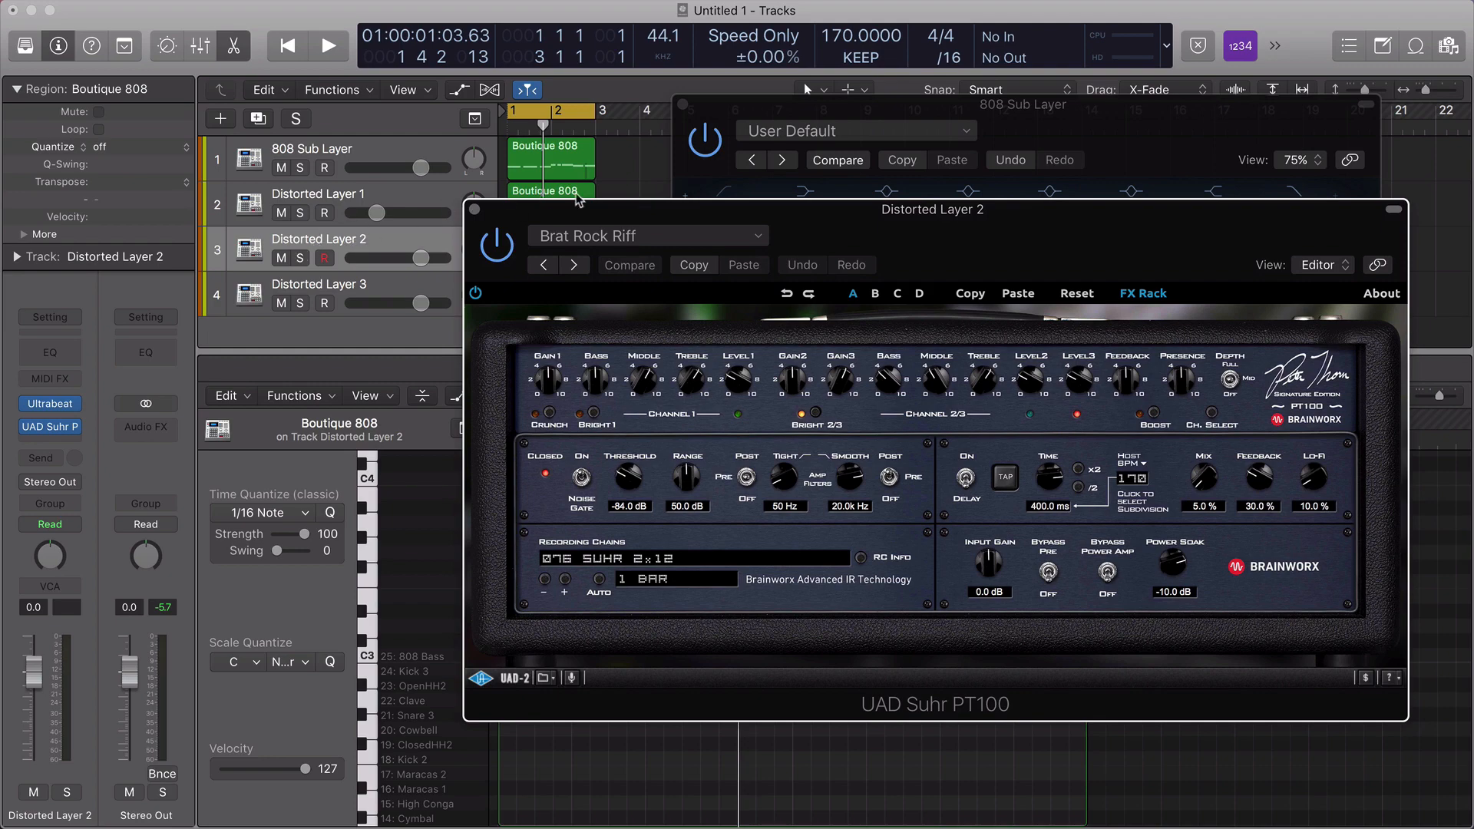
{"action": "left_click_drag", "start_coordinate": [579, 202], "coordinate": [741, 222]}
{"action": "left_click", "coordinate": [299, 258]}
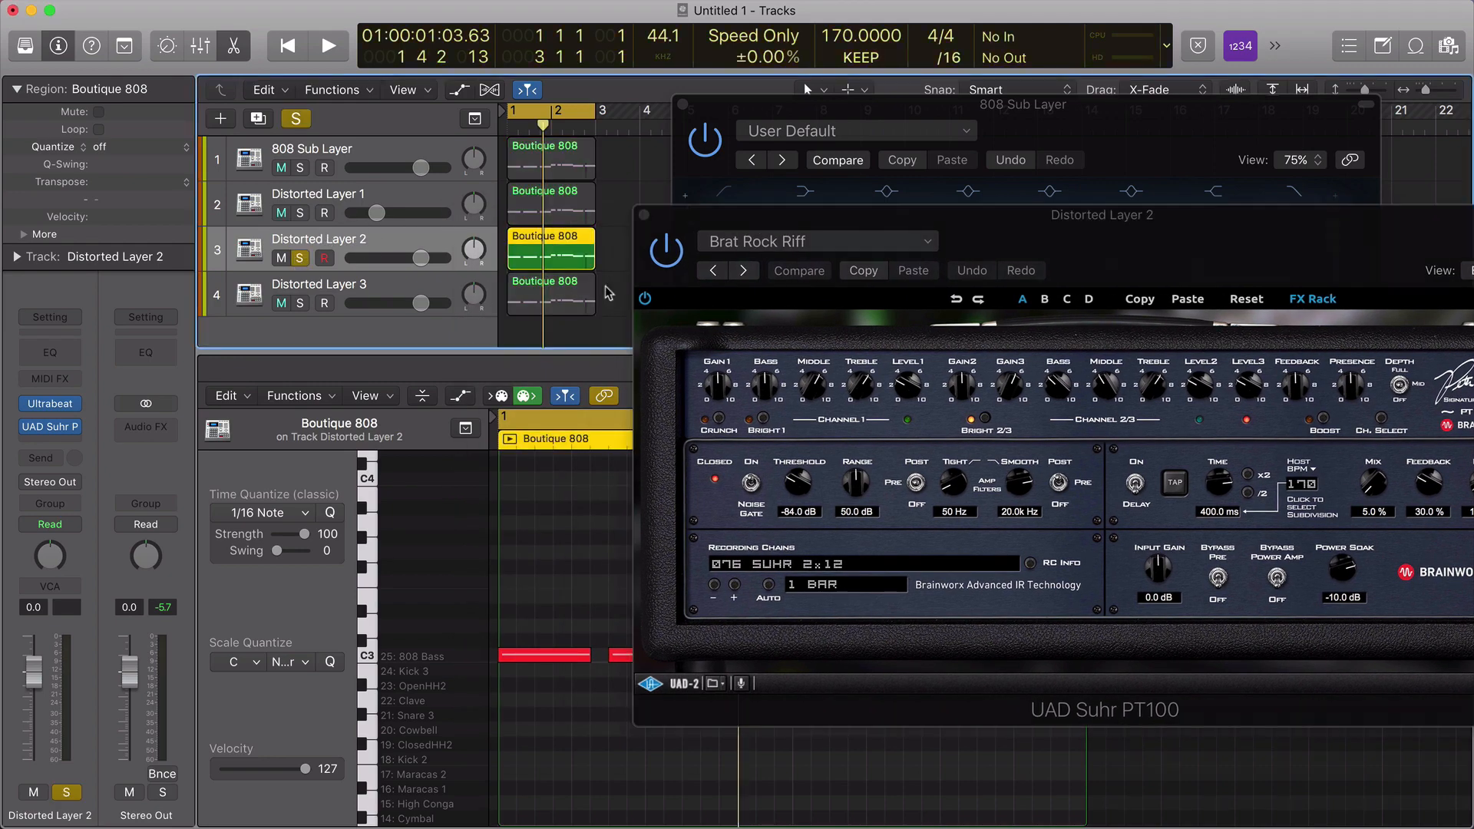
{"action": "key", "text": "space"}
{"action": "left_click", "coordinate": [743, 272]}
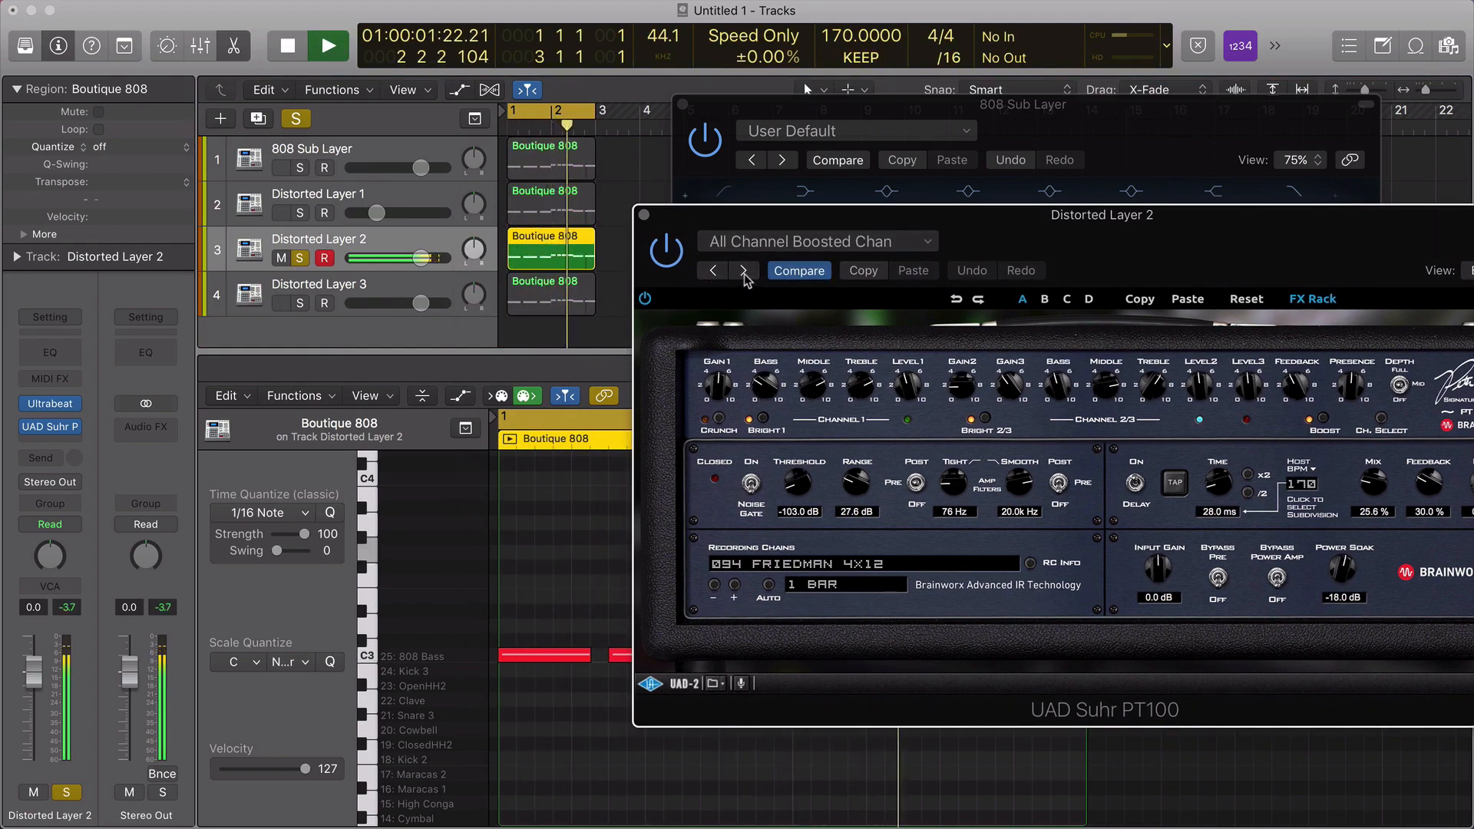
{"action": "left_click", "coordinate": [743, 271]}
{"action": "key", "text": "space"}
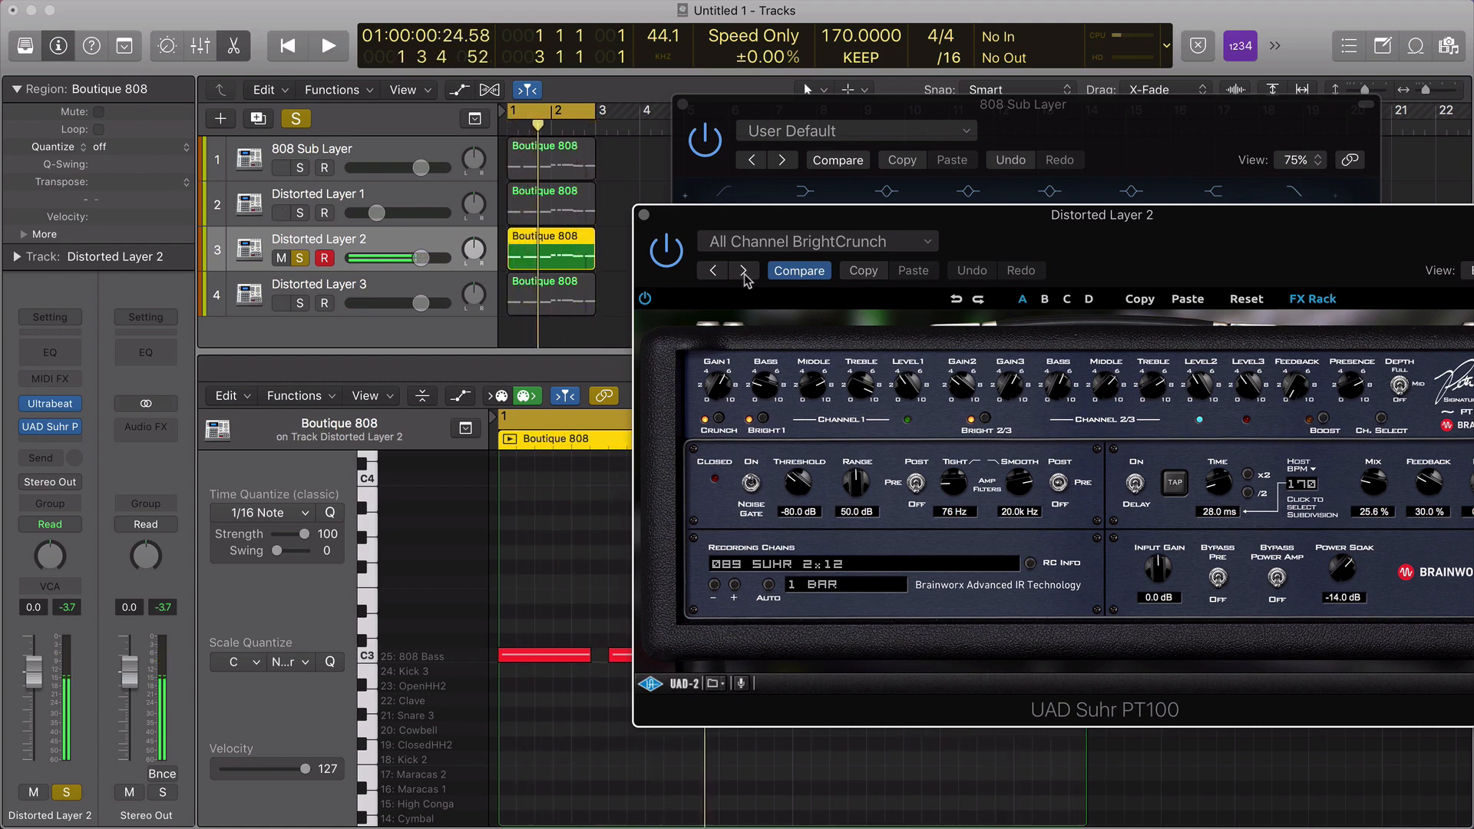
Play Distorted Layer 1 in solo for comparison and return the solo to Distorted Layer 2.
{"action": "left_click", "coordinate": [300, 212]}
{"action": "left_click", "coordinate": [300, 258]}
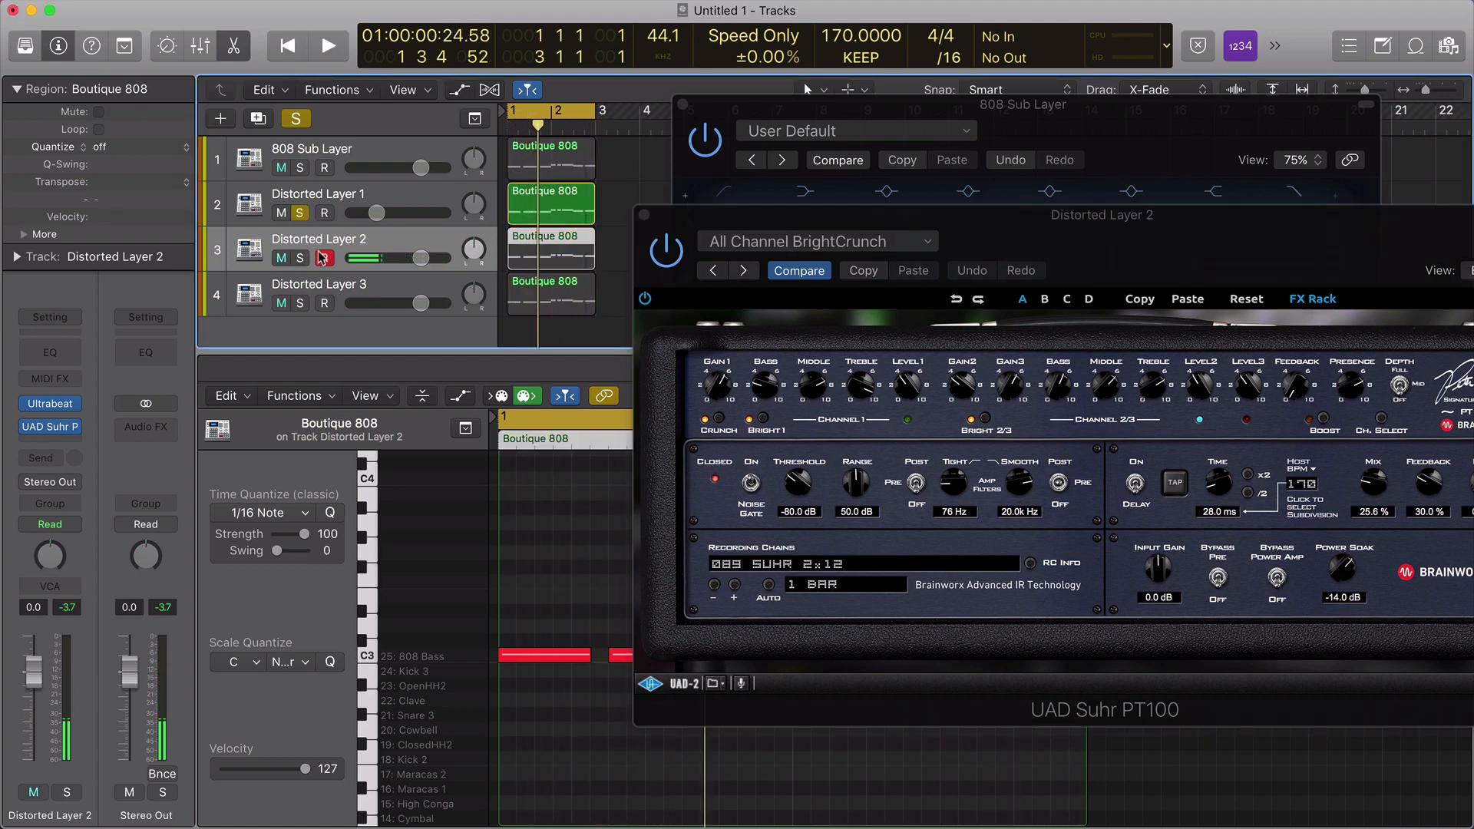
{"action": "key", "text": "space"}
{"action": "key", "text": "space"}
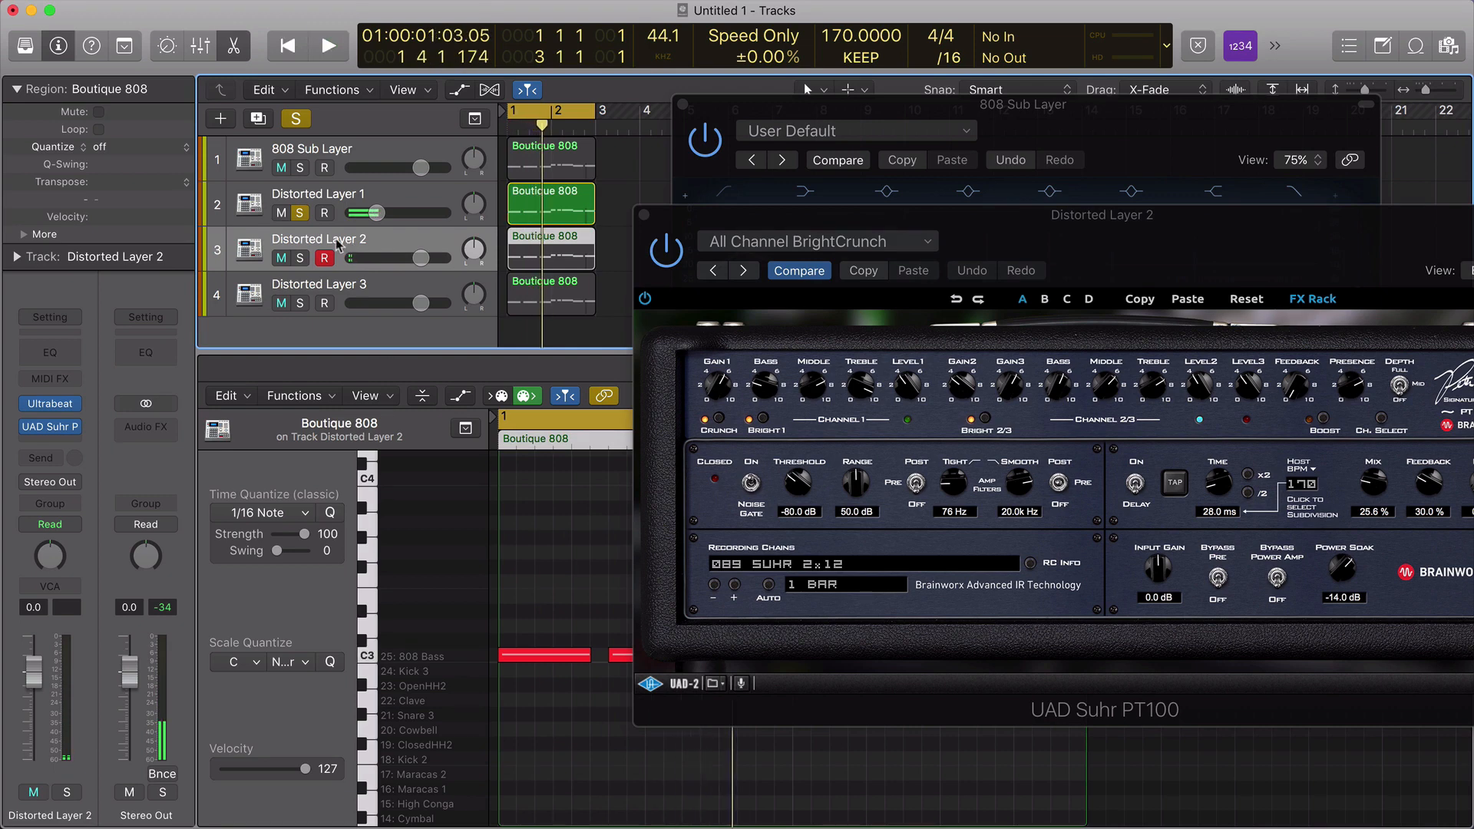
{"action": "left_click", "coordinate": [300, 258]}
{"action": "left_click", "coordinate": [300, 212]}
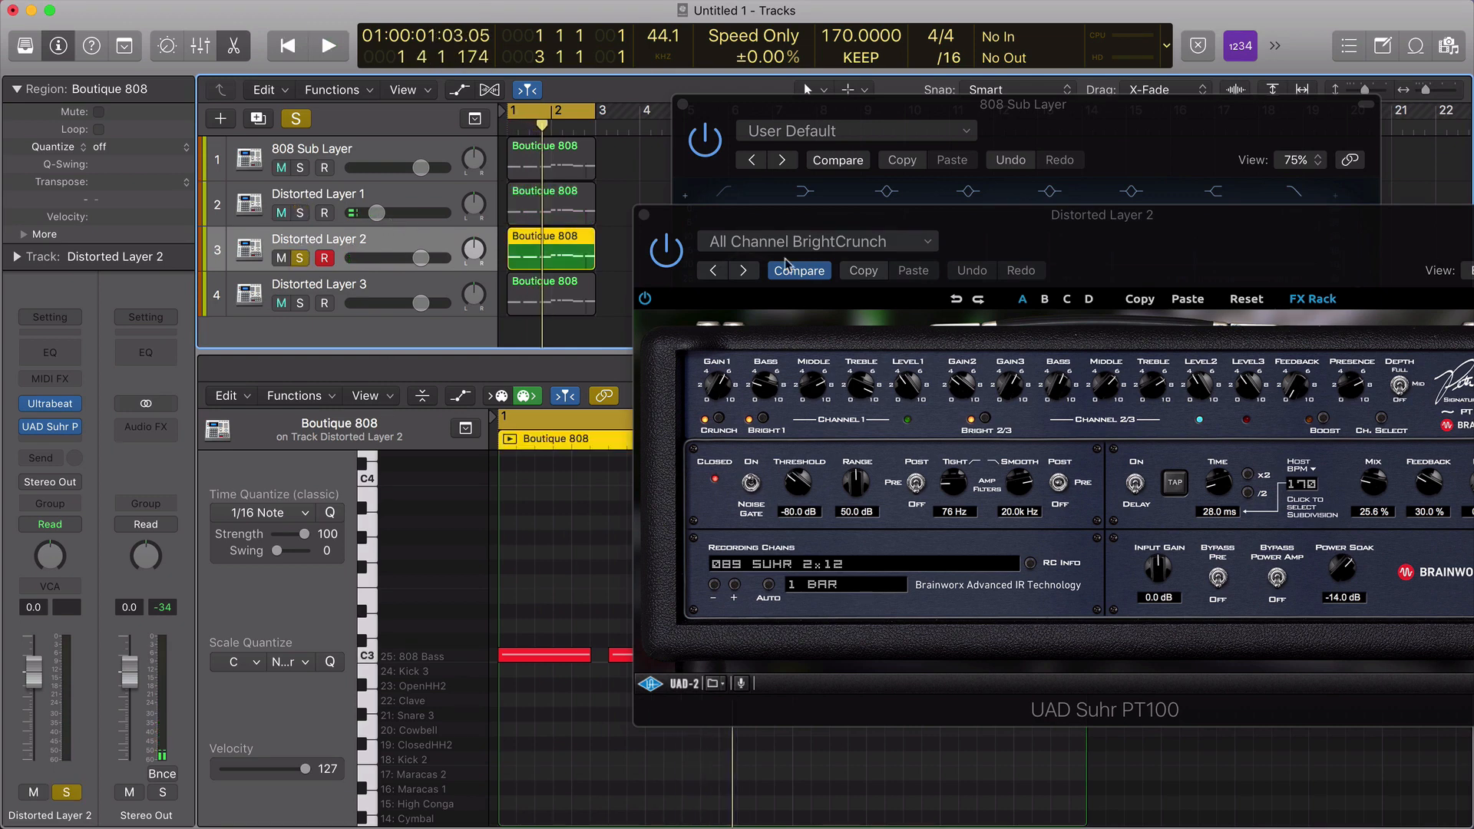
Switch Distorted Layer 2's amp to the All Channel Crunch preset while the loop plays and stop playback.
{"action": "key", "text": "space"}
{"action": "left_click", "coordinate": [743, 270]}
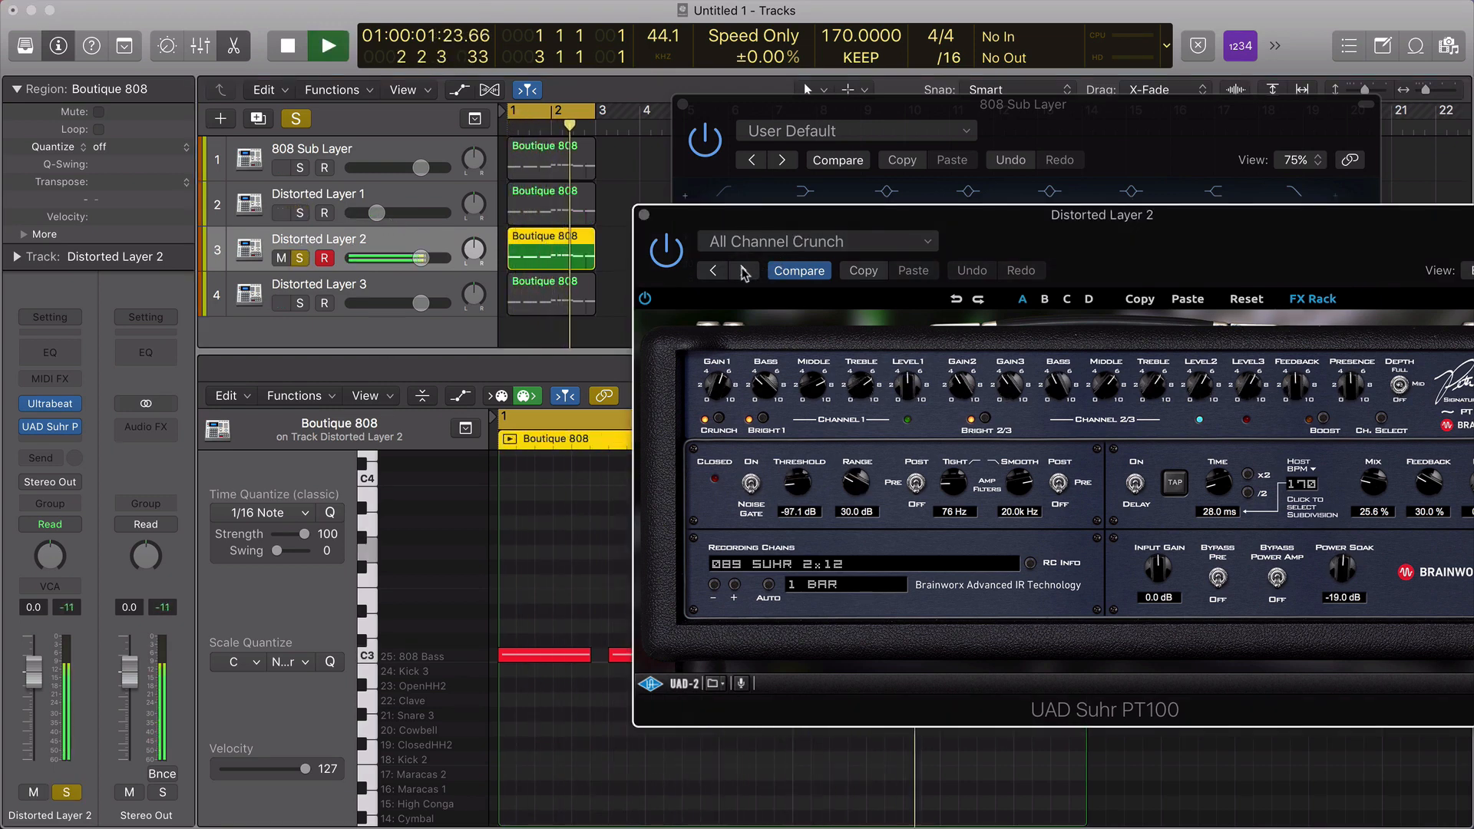
{"action": "key", "text": "space"}
Raise Distorted Layer 1 to -11.6 dB while it plays in solo, and solo Distorted Layer 2 alongside it.
{"action": "left_click", "coordinate": [300, 212]}
{"action": "left_click", "coordinate": [303, 258]}
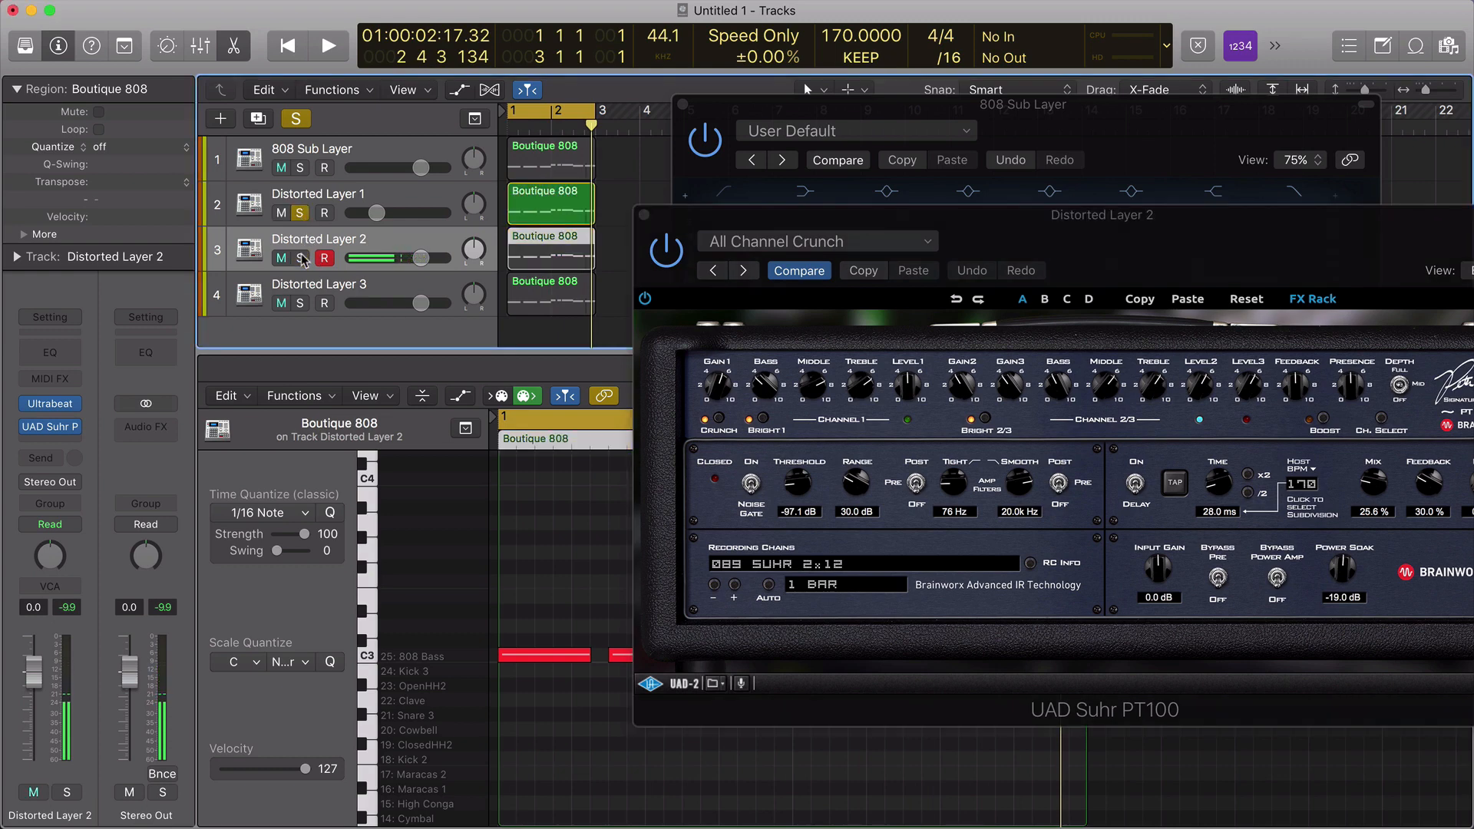
{"action": "key", "text": "space"}
{"action": "left_click_drag", "start_coordinate": [377, 213], "coordinate": [384, 212]}
{"action": "left_click", "coordinate": [302, 258]}
{"action": "key", "text": "space"}
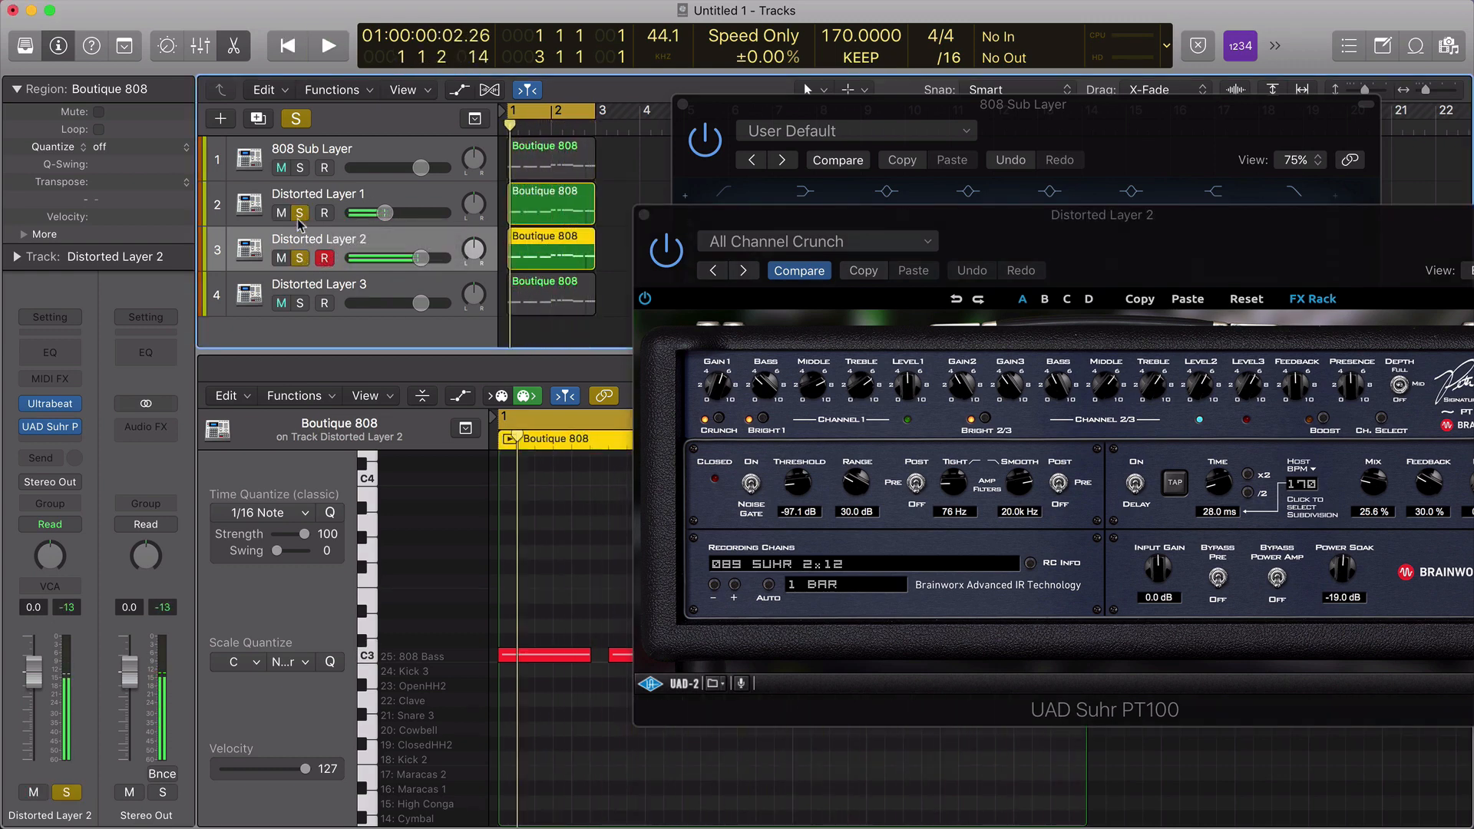
Clear Distorted Layer 1's solo and lower Distorted Layer 2 to -14.2 dB during playback.
{"action": "left_click", "coordinate": [300, 213]}
{"action": "key", "text": "space"}
{"action": "left_click_drag", "start_coordinate": [421, 258], "coordinate": [338, 283]}
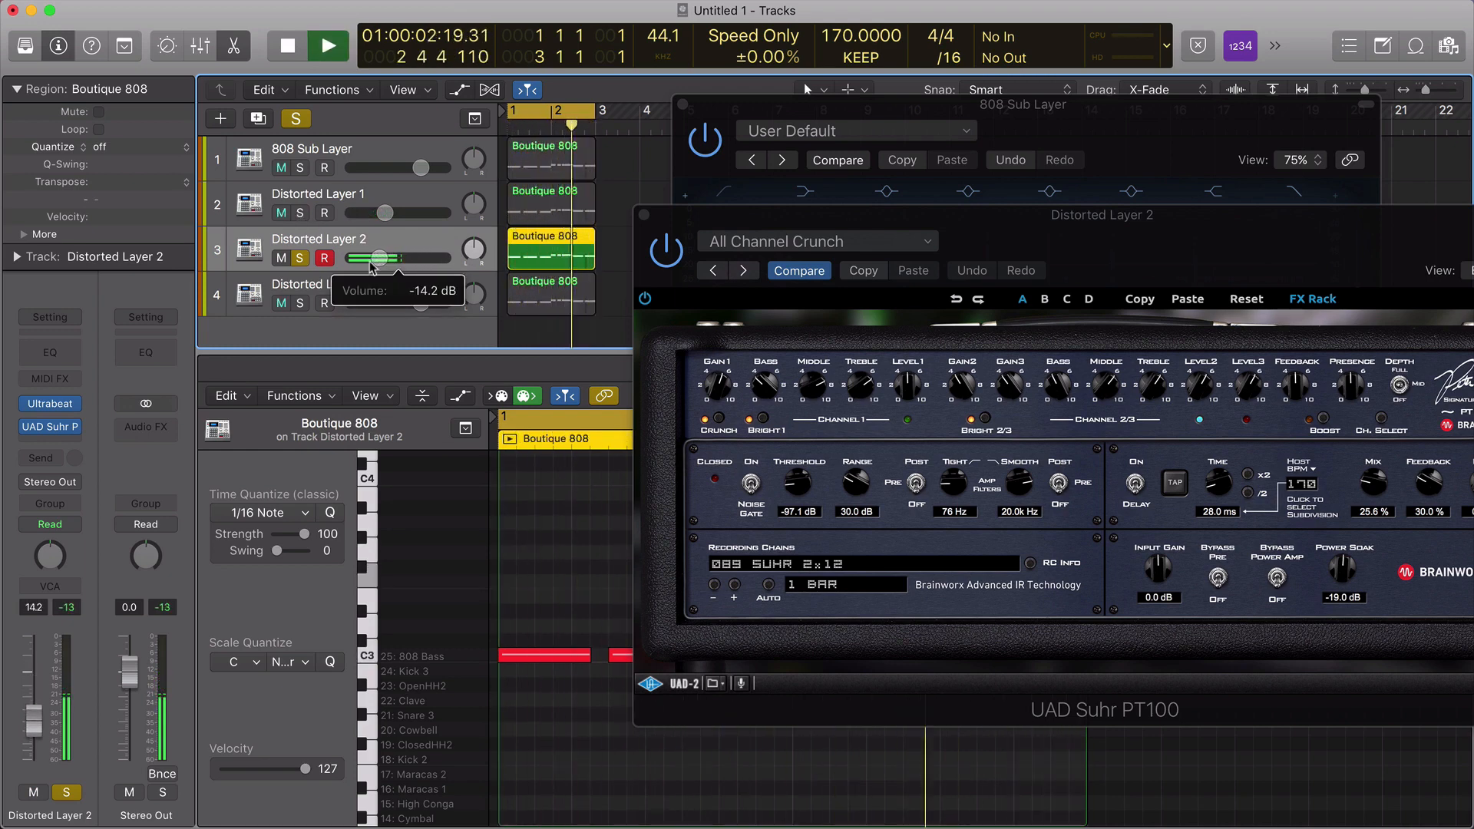
Compare the levels of Distorted Layer 1 and Distorted Layer 2 by switching their solos during playback, ending with both soloed.
{"action": "left_click", "coordinate": [299, 213]}
{"action": "left_click", "coordinate": [300, 212]}
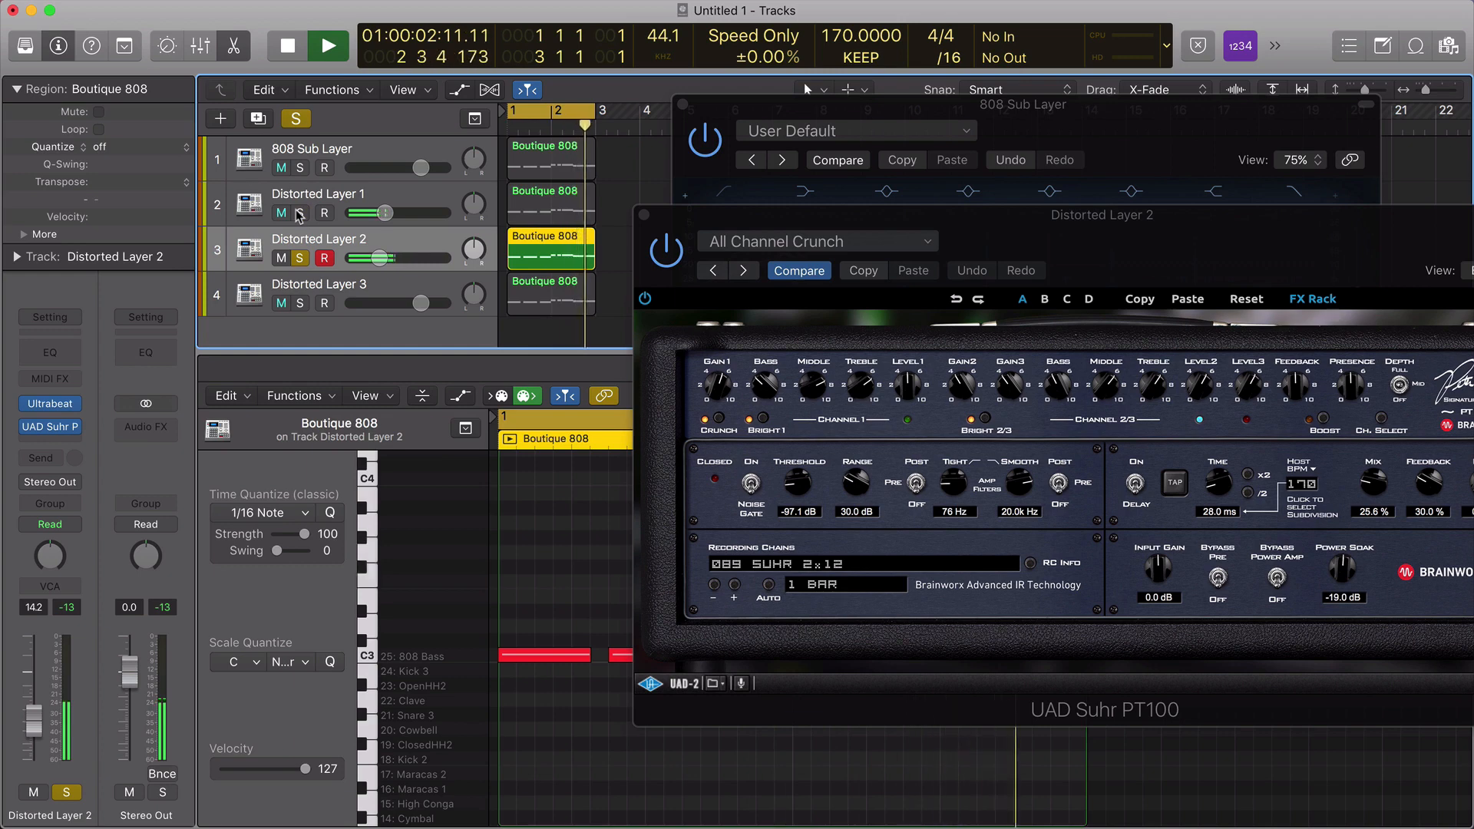
{"action": "left_click", "coordinate": [300, 212]}
{"action": "left_click", "coordinate": [300, 258]}
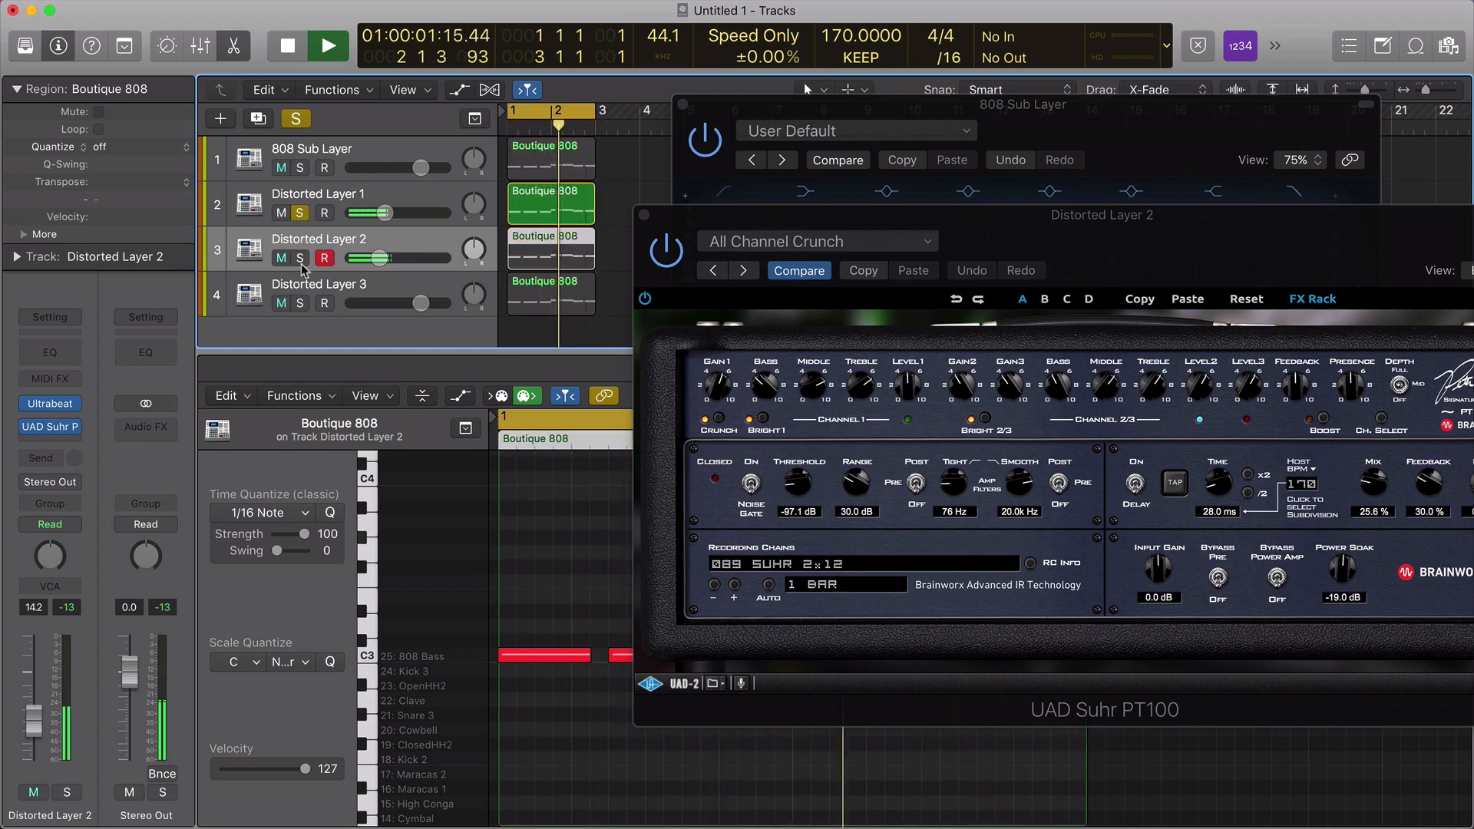
{"action": "left_click", "coordinate": [300, 258]}
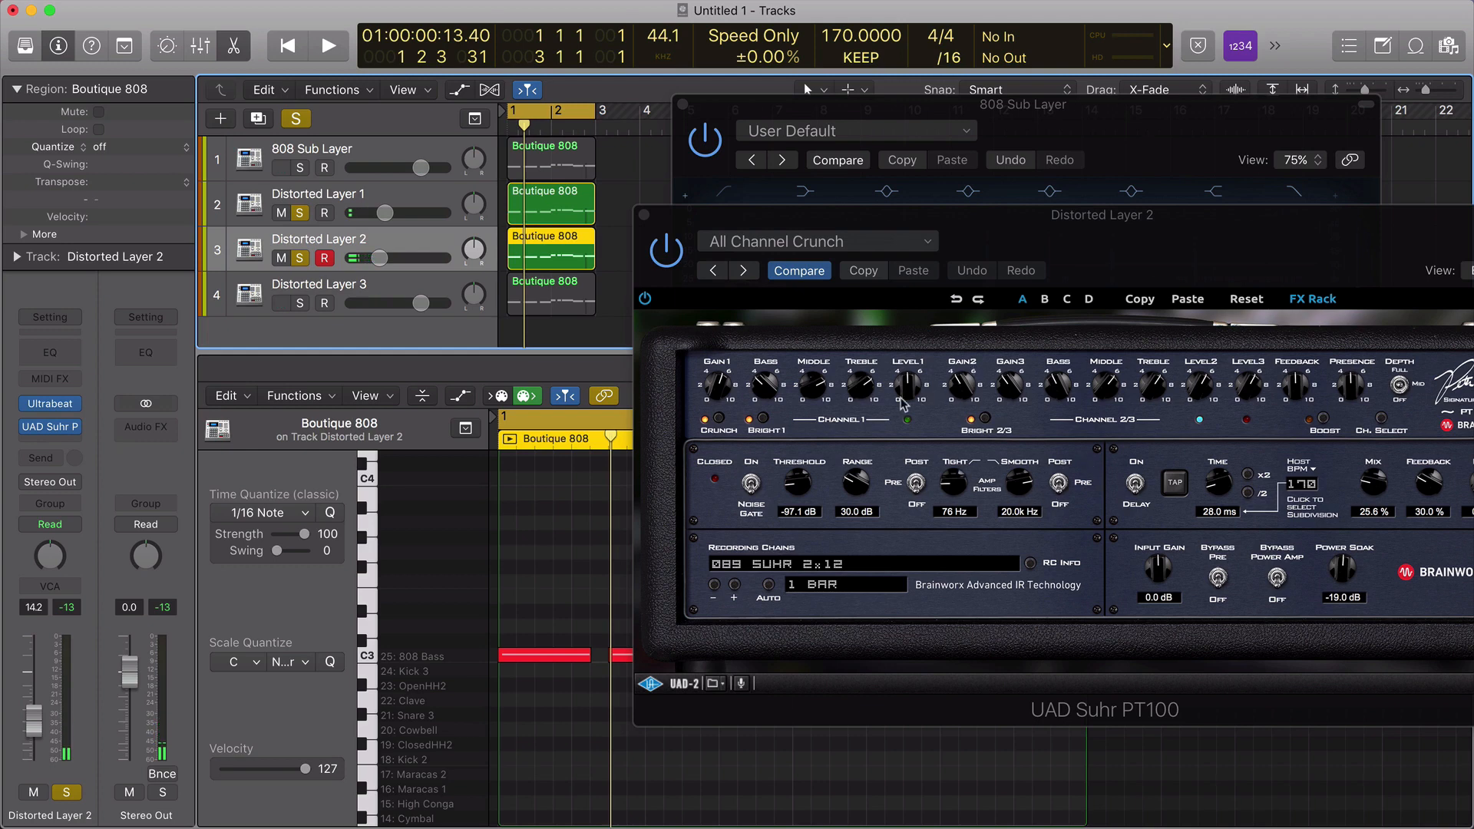
Compare the tone of Distorted Layer 2 alone with Distorted Layer 1 alone, ending with only Distorted Layer 2 soloed and playback stopped.
{"action": "left_click", "coordinate": [770, 390]}
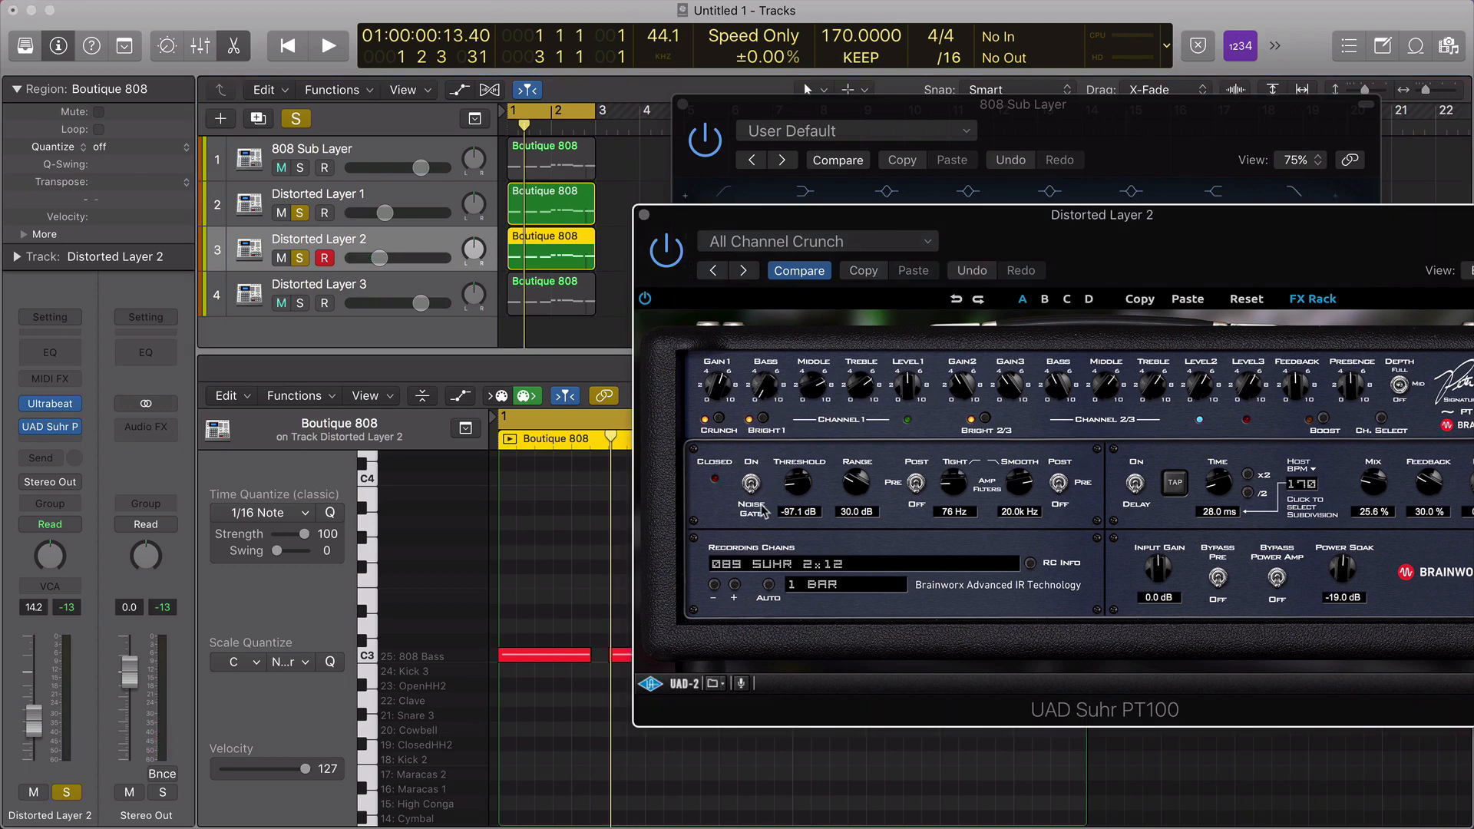
{"action": "left_click", "coordinate": [300, 211]}
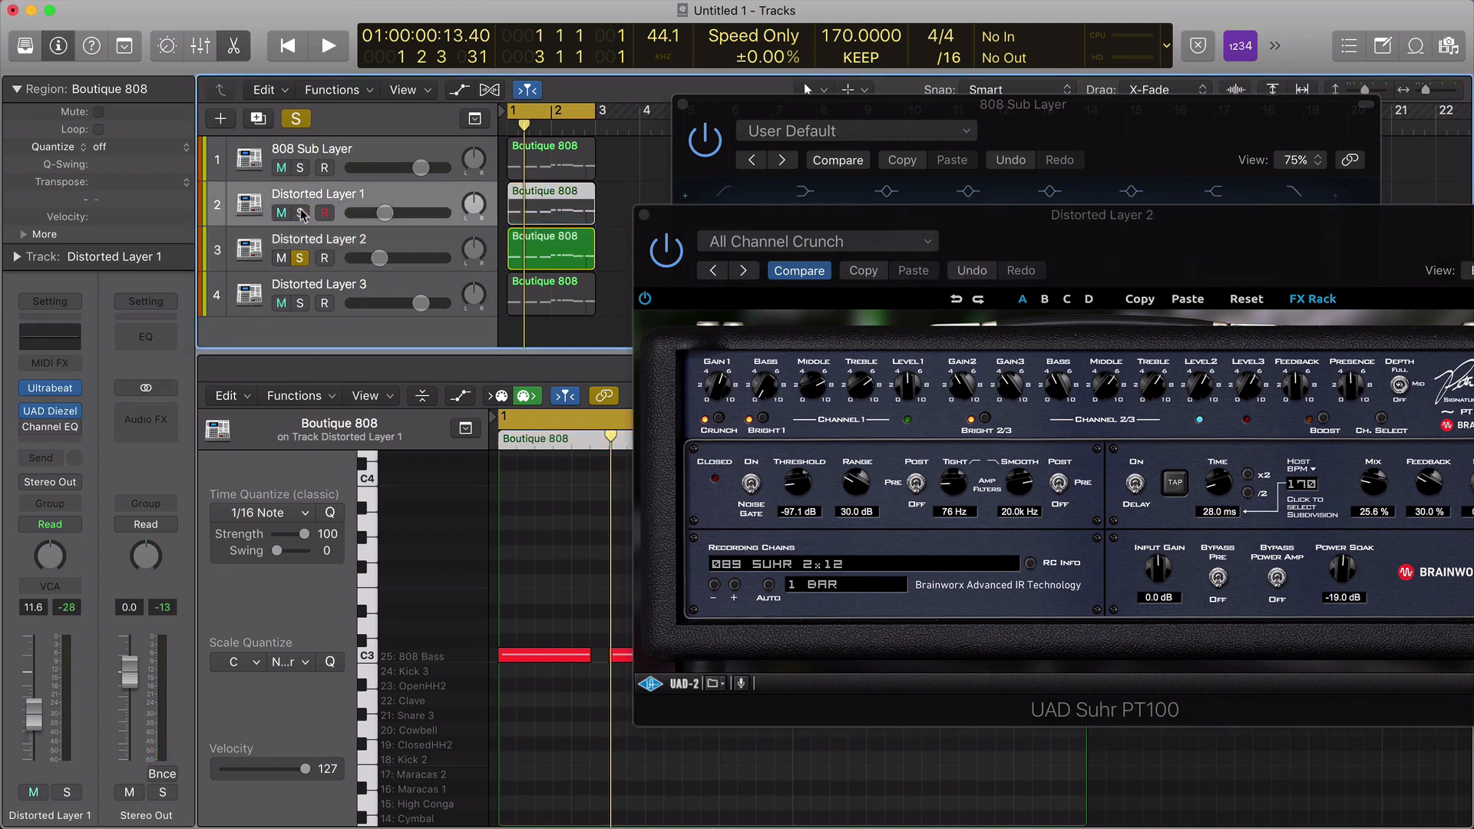
{"action": "key", "text": "space"}
{"action": "left_click", "coordinate": [300, 213]}
{"action": "left_click", "coordinate": [302, 236]}
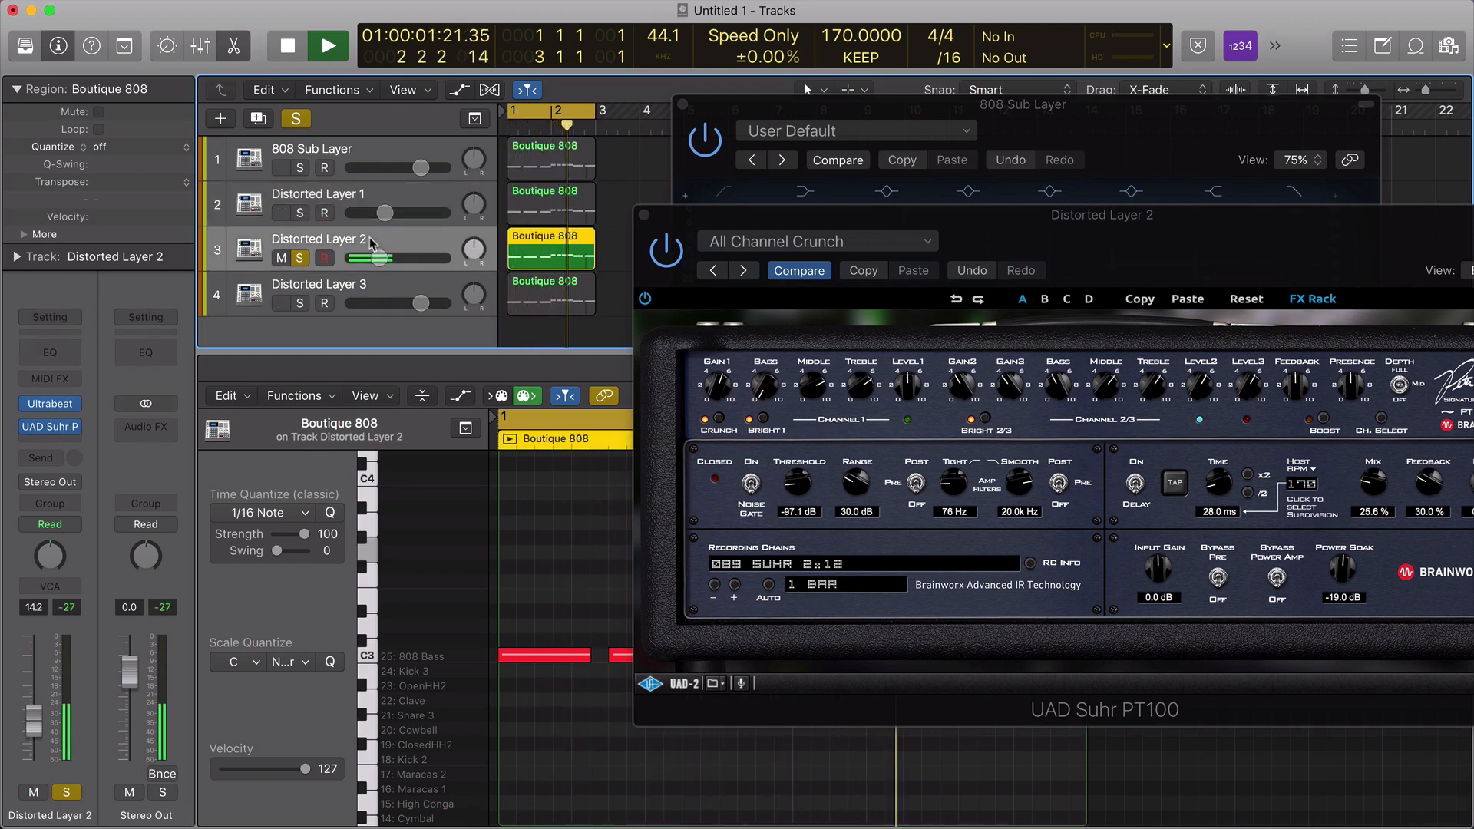
{"action": "left_click", "coordinate": [300, 258]}
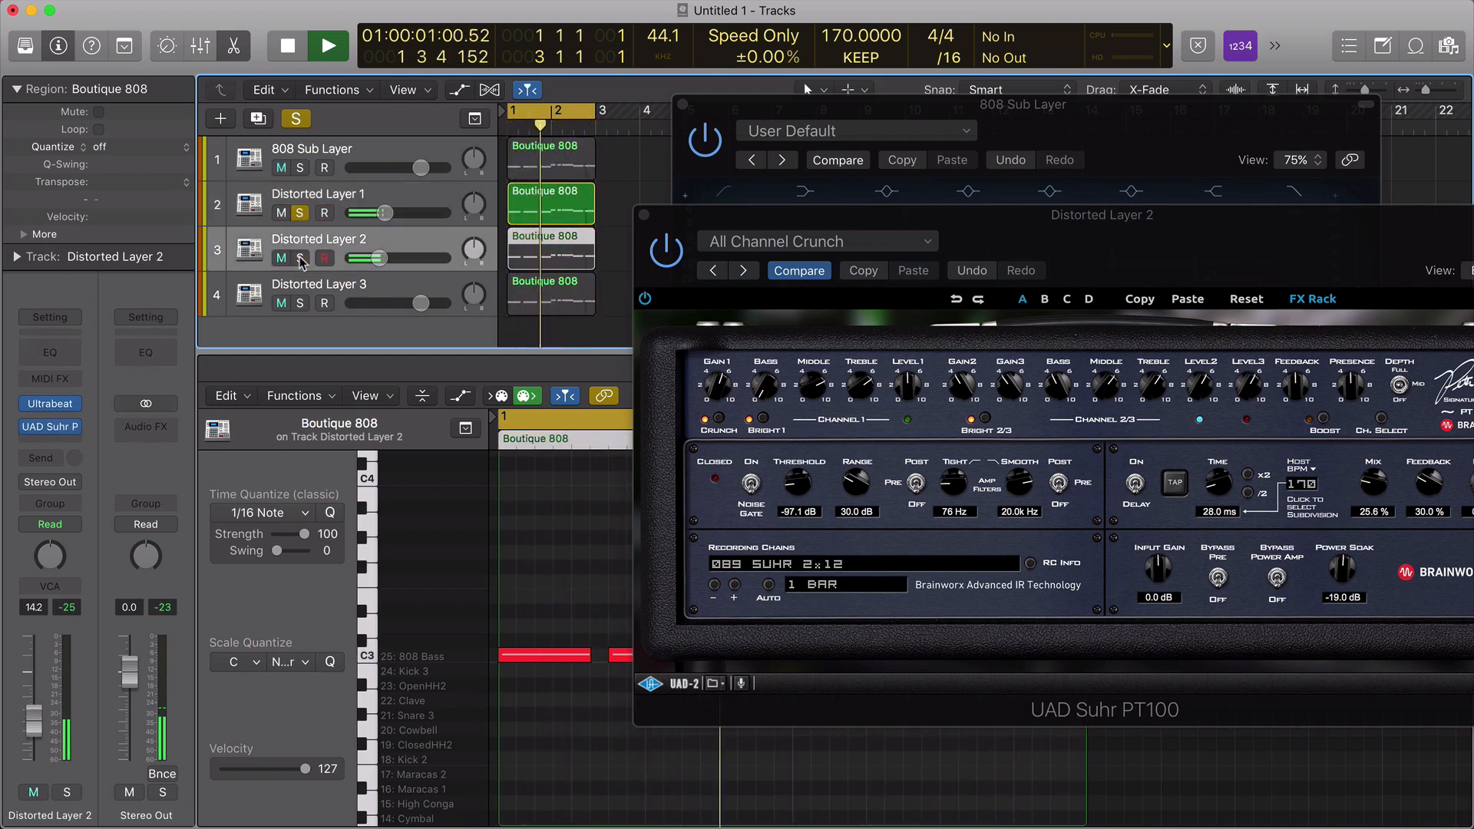
{"action": "left_click", "coordinate": [301, 259]}
{"action": "left_click", "coordinate": [300, 214]}
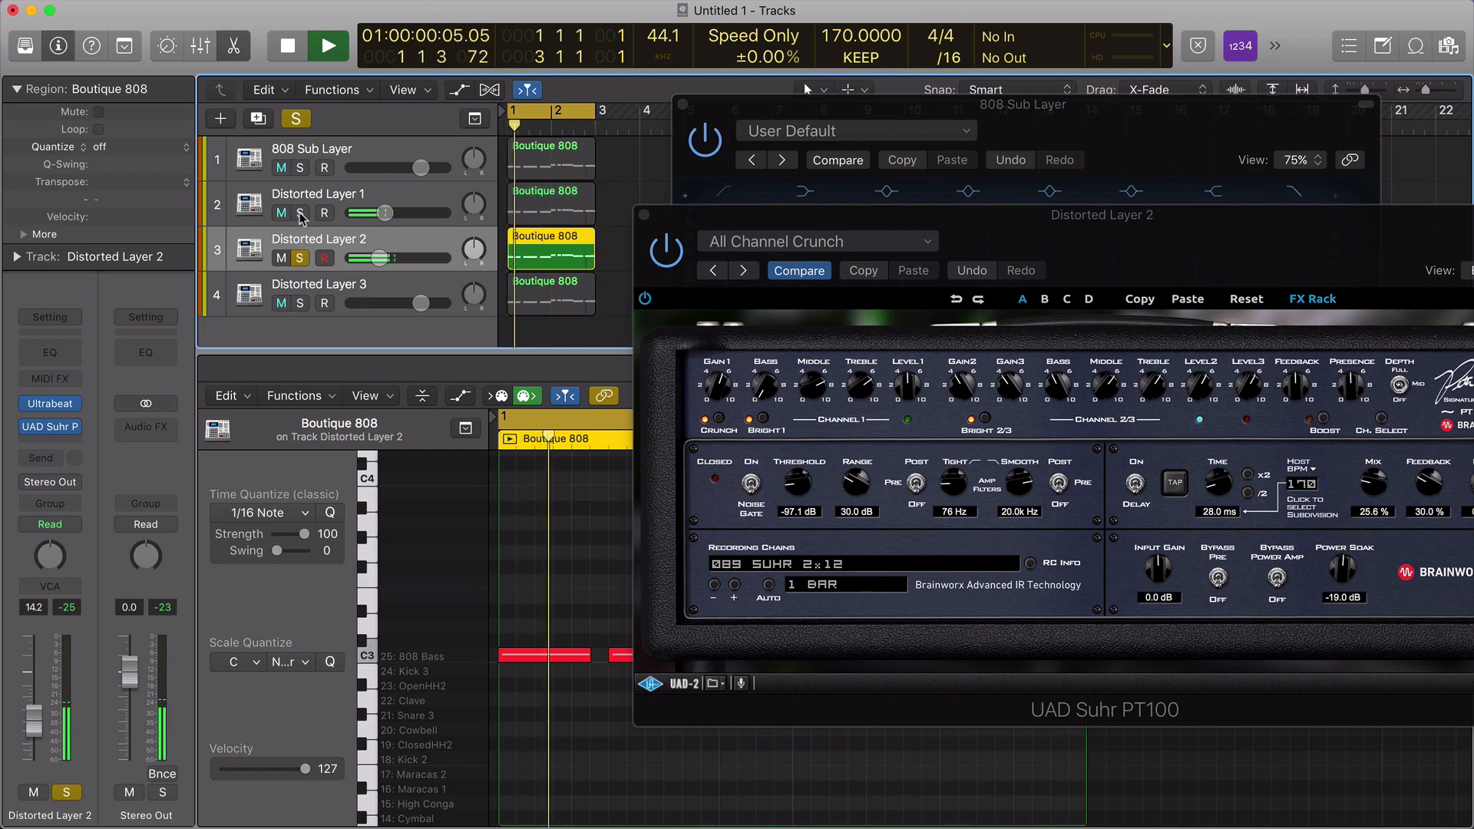
{"action": "key", "text": "space"}
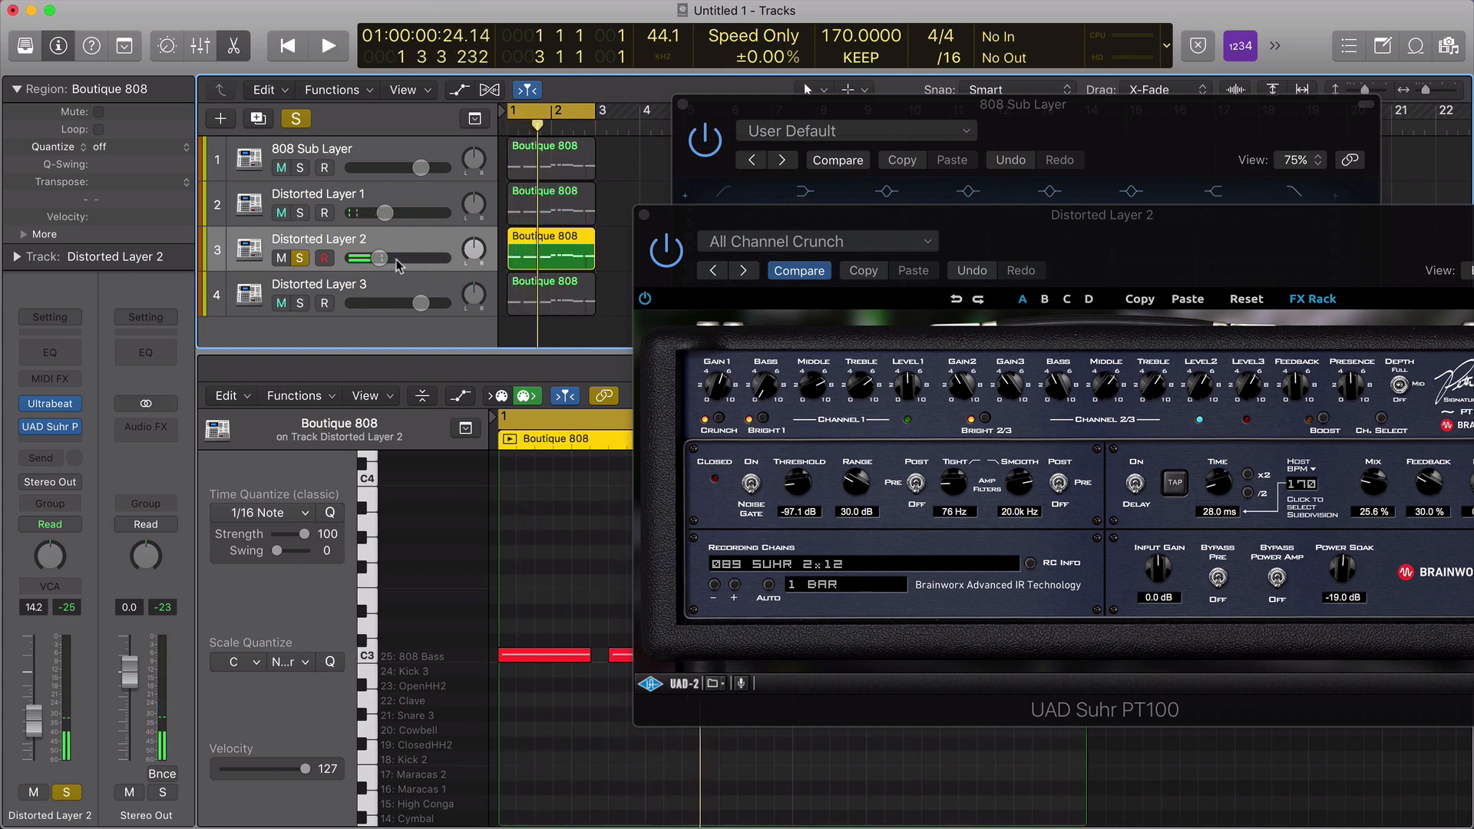
Solo both distorted layers and compare their blend during playback by muting and unmuting each one in turn.
{"action": "left_click", "coordinate": [300, 214]}
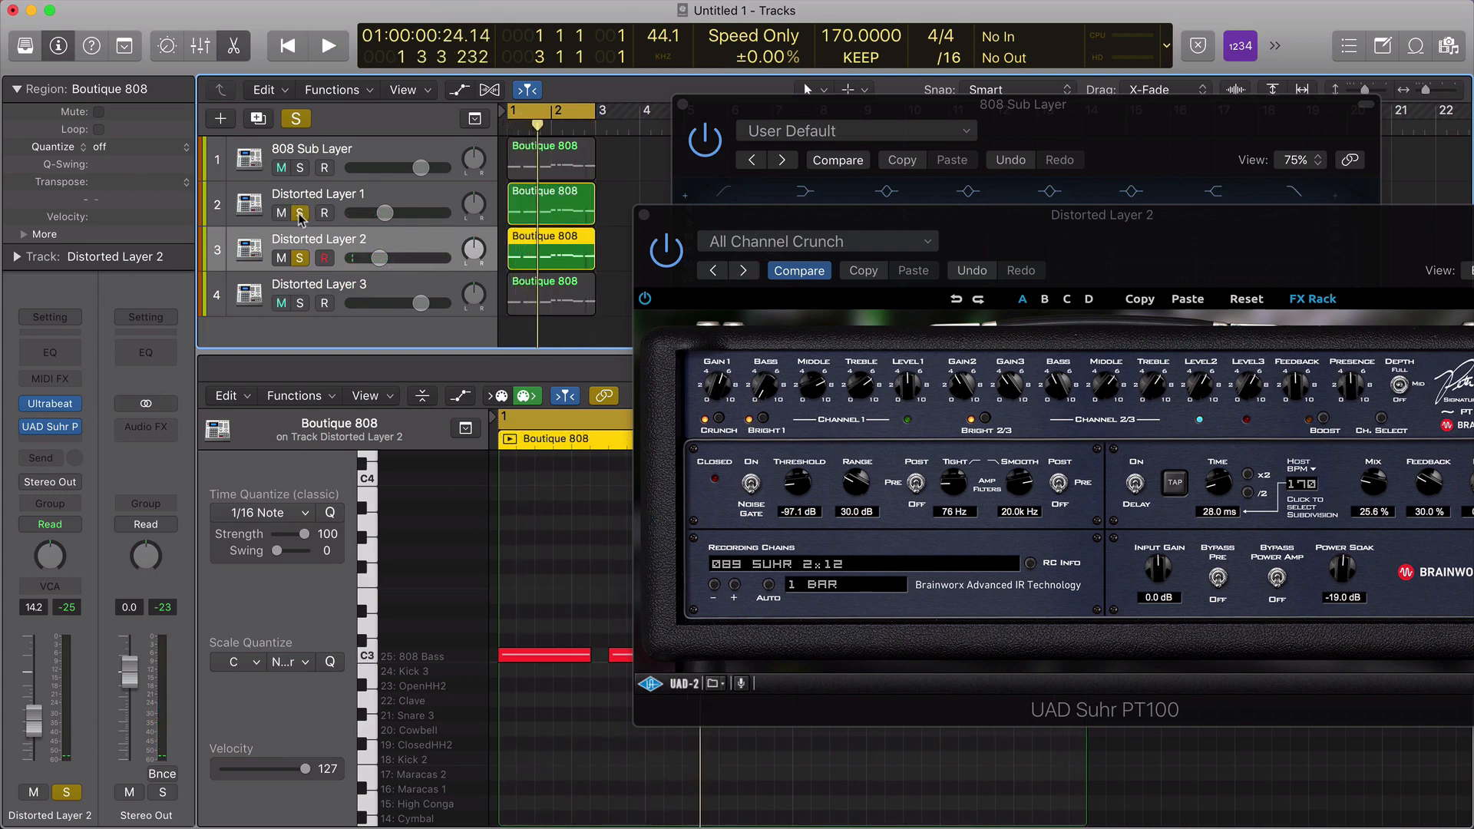
{"action": "key", "text": "space"}
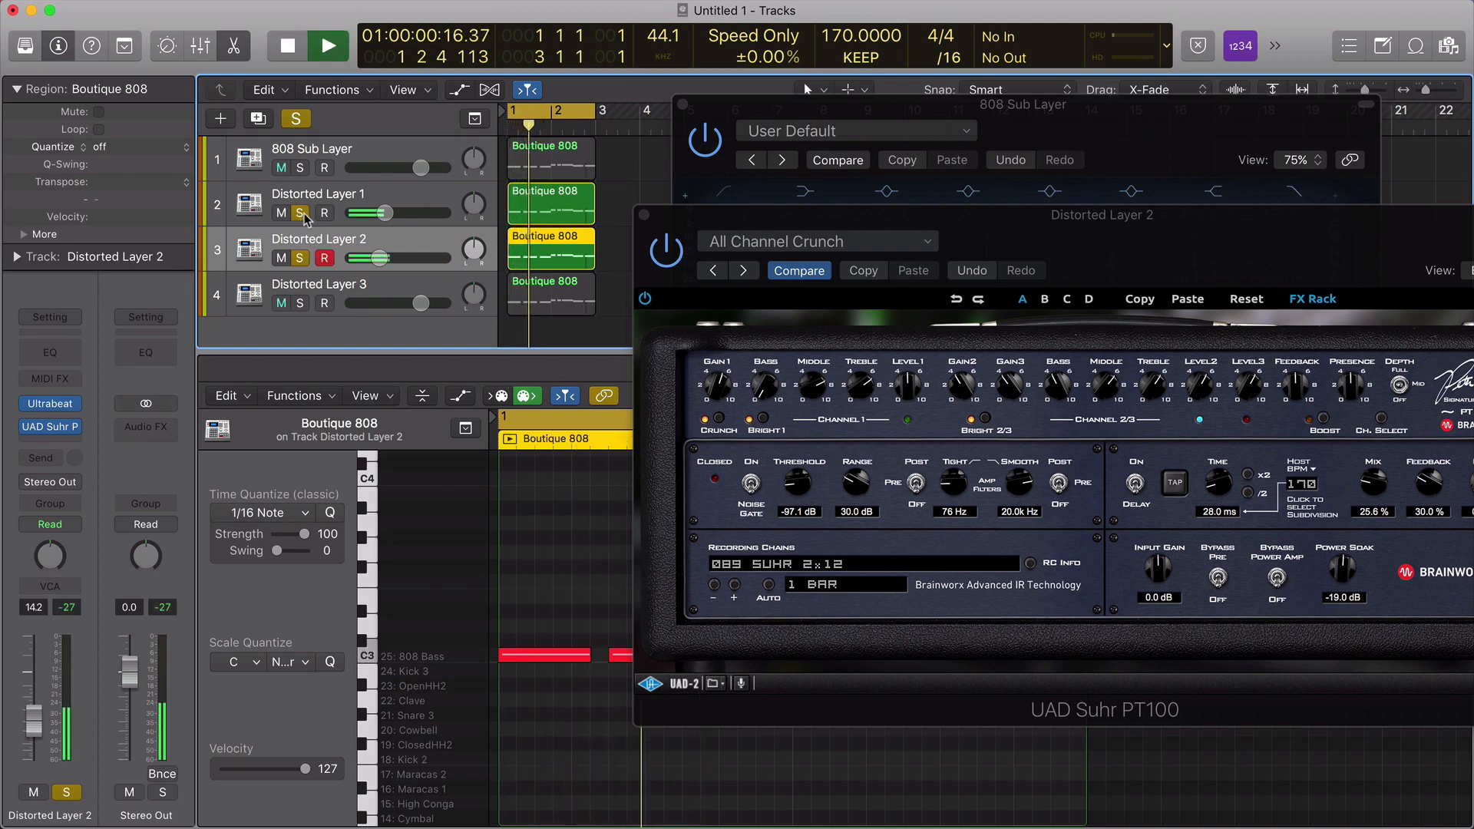
{"action": "left_click", "coordinate": [281, 214]}
{"action": "left_click", "coordinate": [281, 213]}
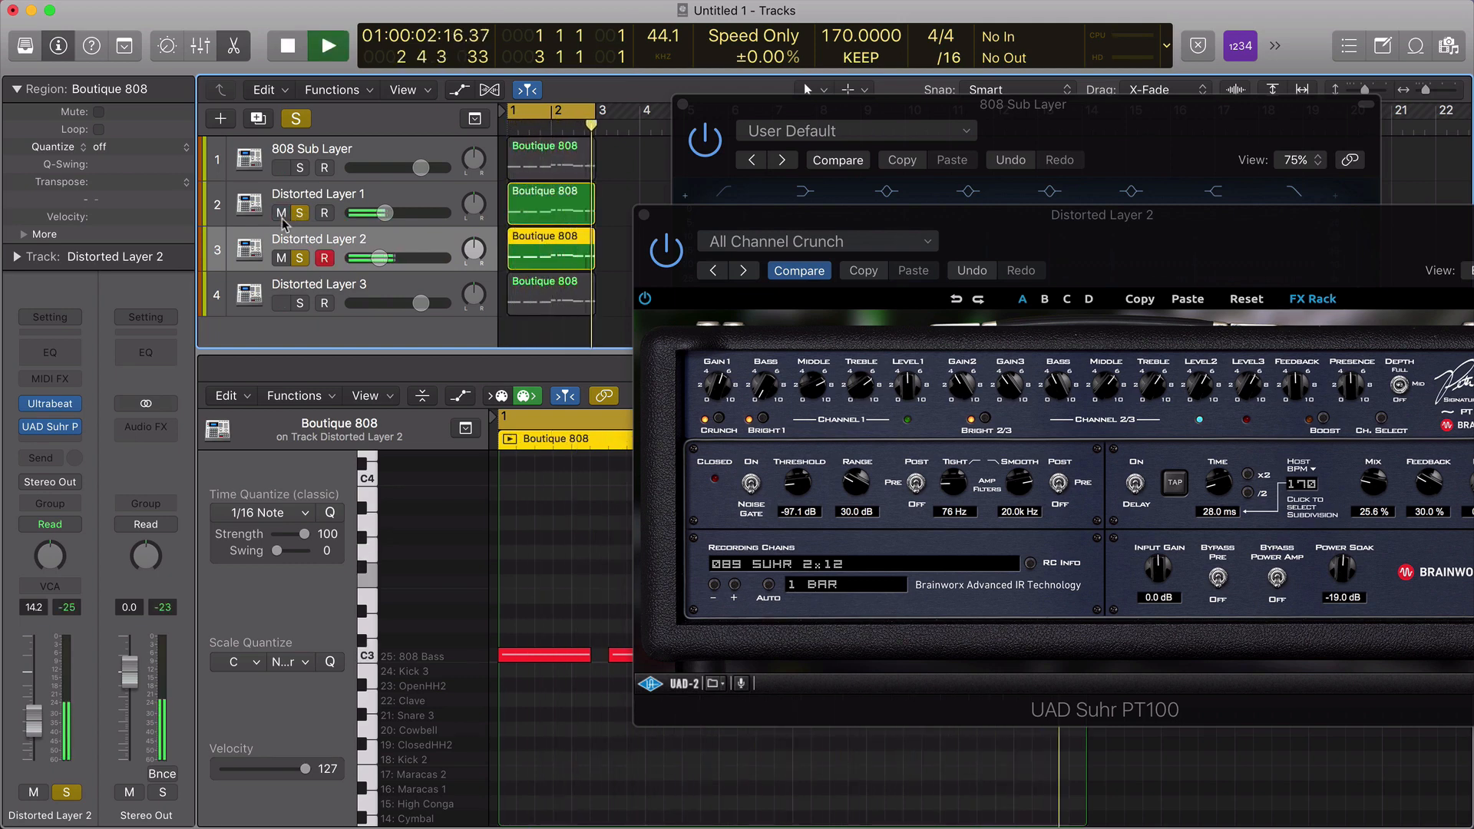
{"action": "left_click", "coordinate": [282, 259]}
{"action": "left_click", "coordinate": [282, 259]}
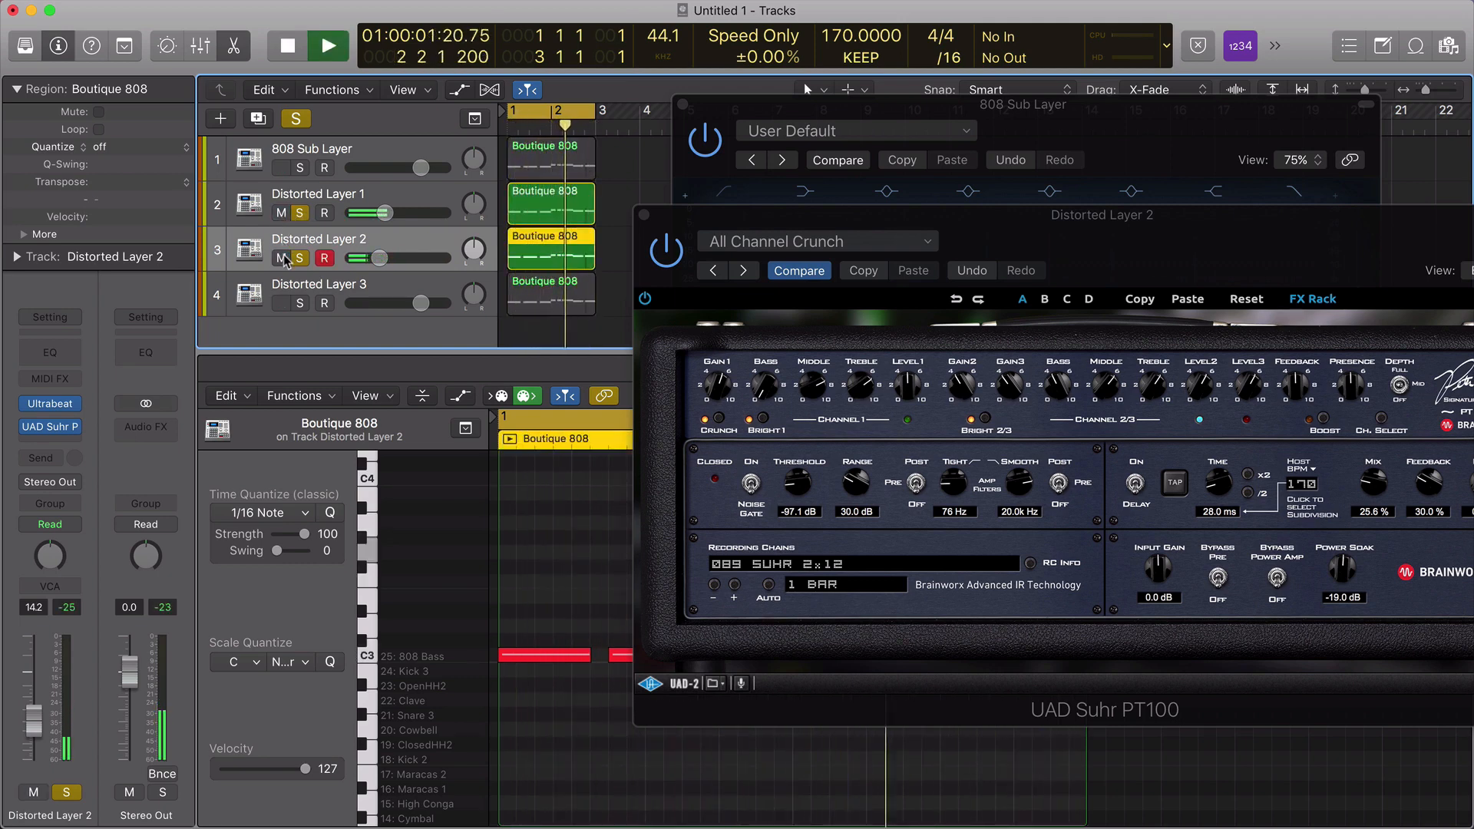
{"action": "left_click", "coordinate": [281, 213]}
{"action": "left_click", "coordinate": [281, 213]}
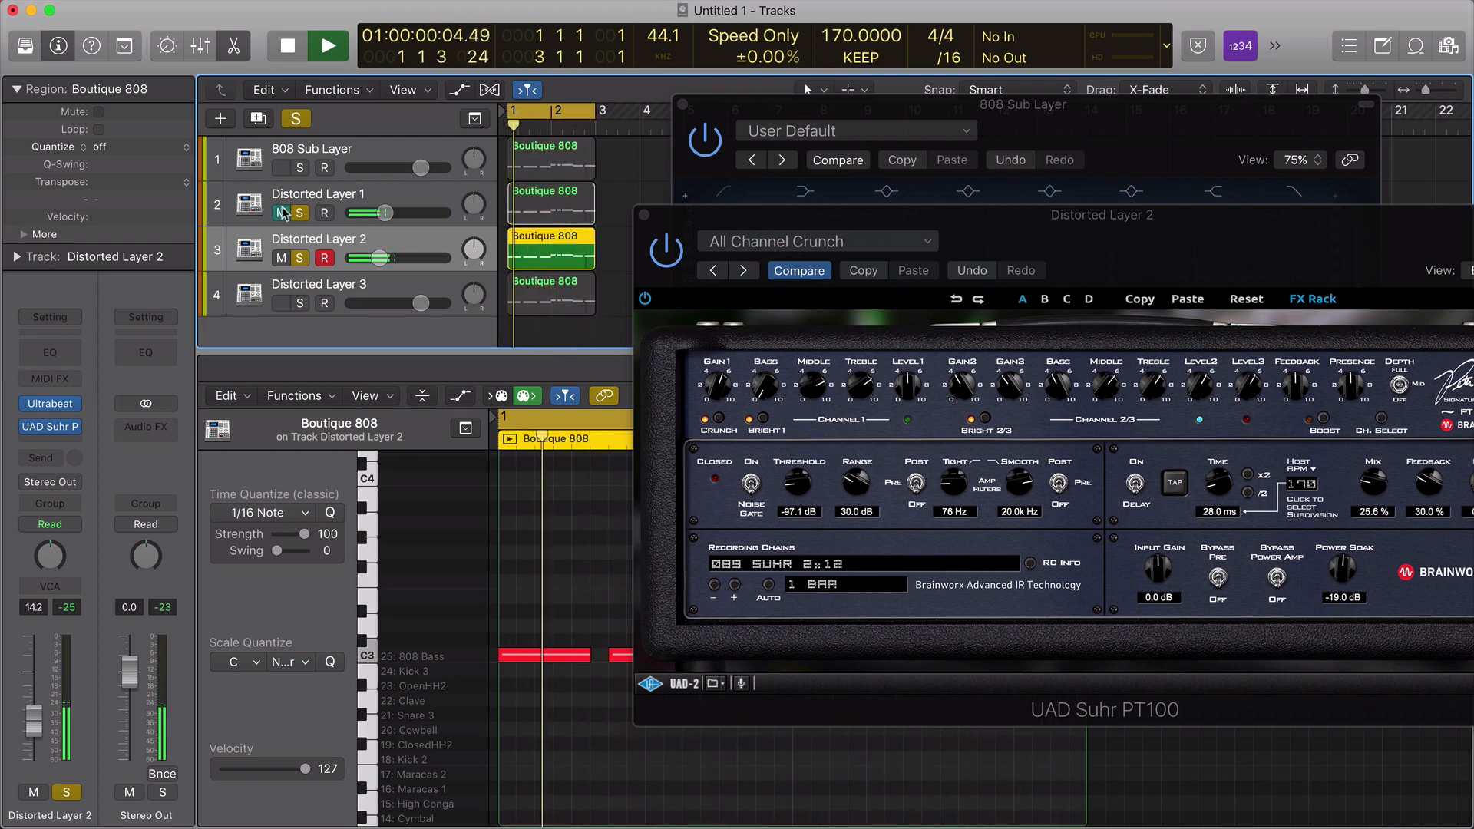
{"action": "left_click", "coordinate": [282, 259]}
{"action": "left_click", "coordinate": [282, 258]}
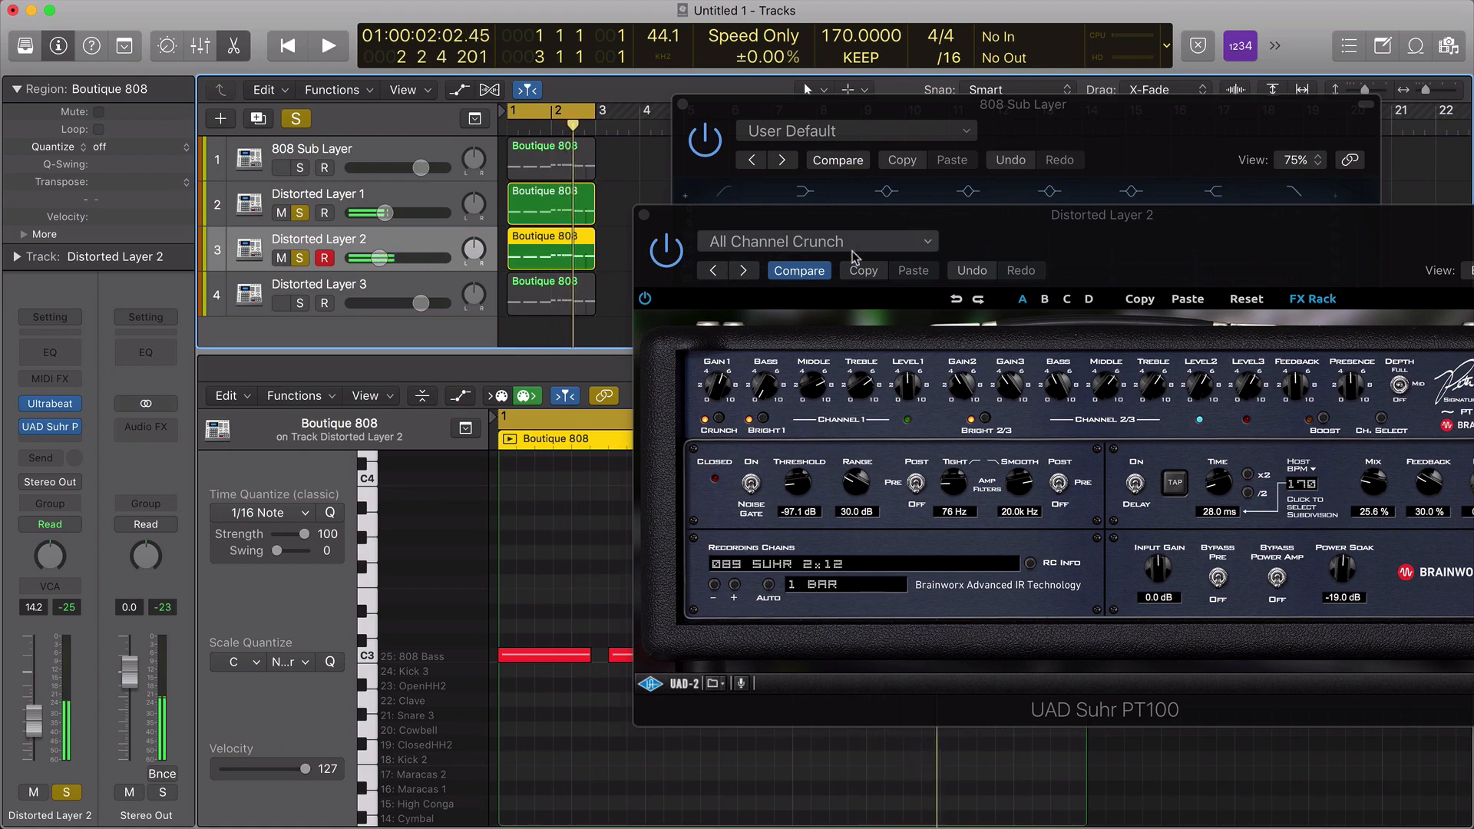
Solo the 808 Sub Layer with the distorted layers, raising Distorted Layer 2 to -11.0 dB and Distorted Layer 1 to -8.6 dB.
{"action": "left_click_drag", "start_coordinate": [729, 215], "coordinate": [721, 202]}
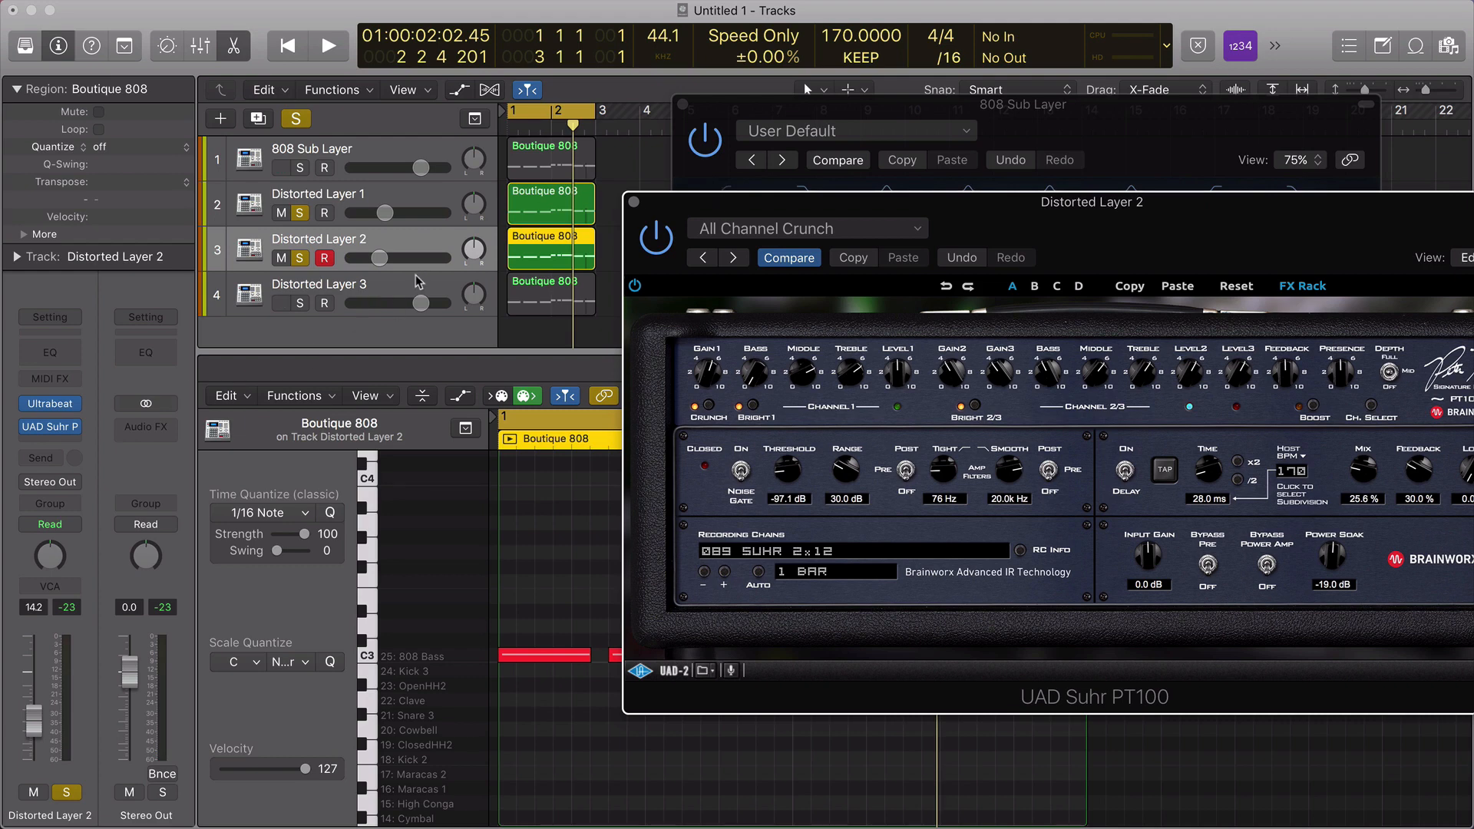
{"action": "left_click", "coordinate": [299, 168]}
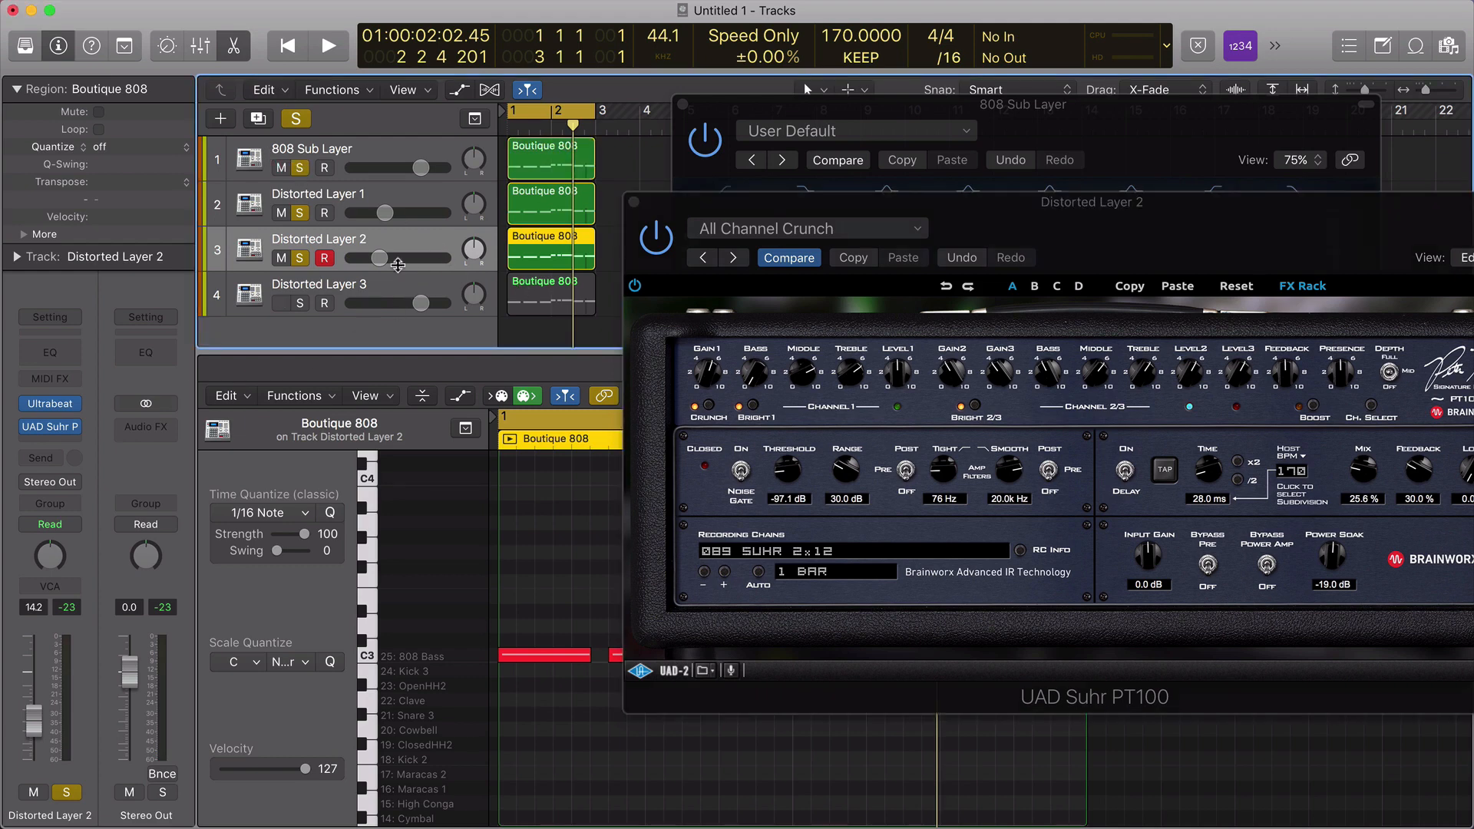
{"action": "left_click_drag", "start_coordinate": [397, 264], "coordinate": [400, 265]}
{"action": "key", "text": "space"}
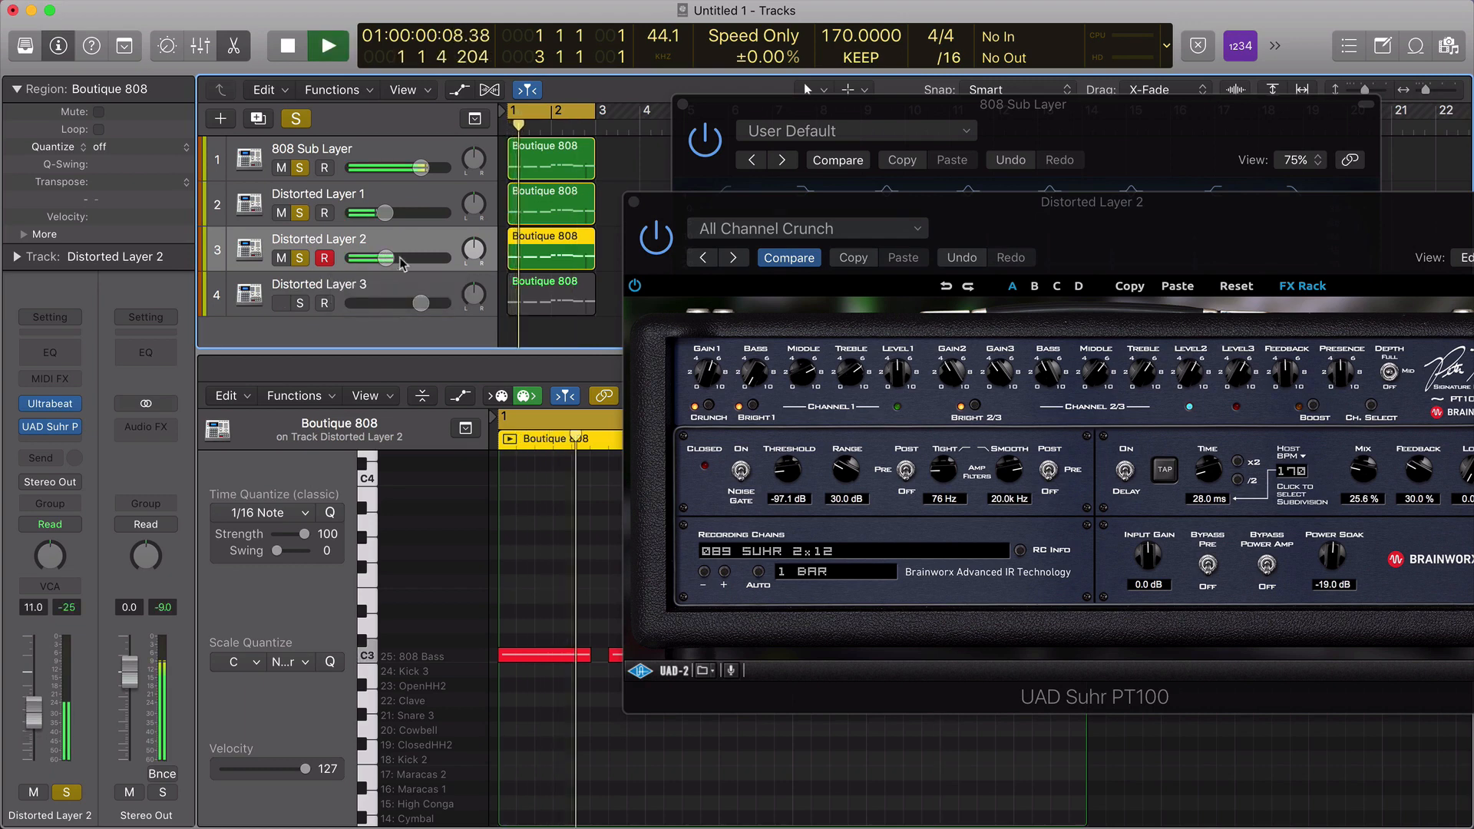
{"action": "left_click_drag", "start_coordinate": [385, 213], "coordinate": [391, 213]}
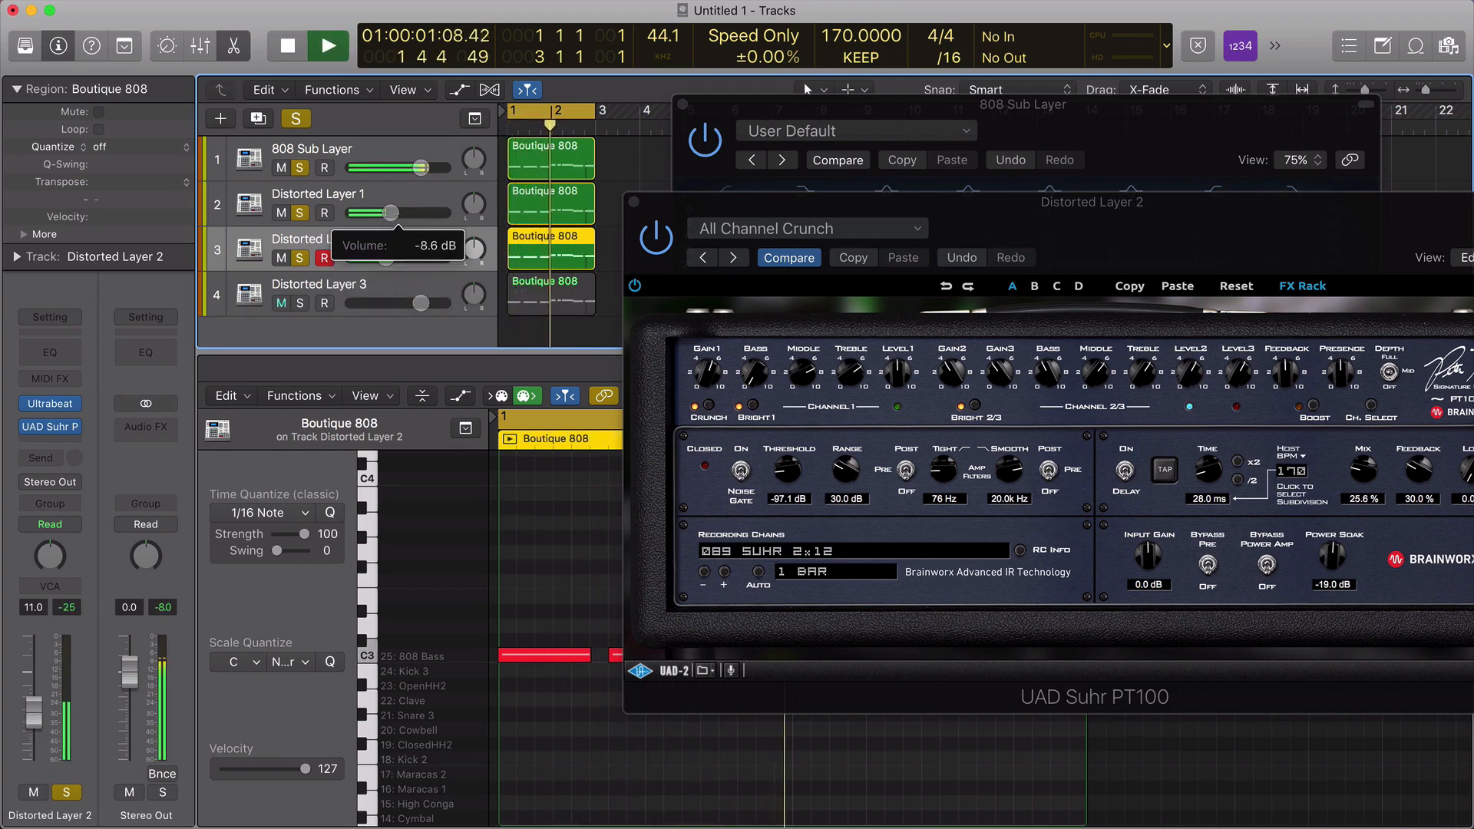
Check each distorted layer's contribution to the sub blend by muting and unmuting it, and replay the full blend.
{"action": "left_click", "coordinate": [282, 258]}
{"action": "left_click", "coordinate": [282, 258]}
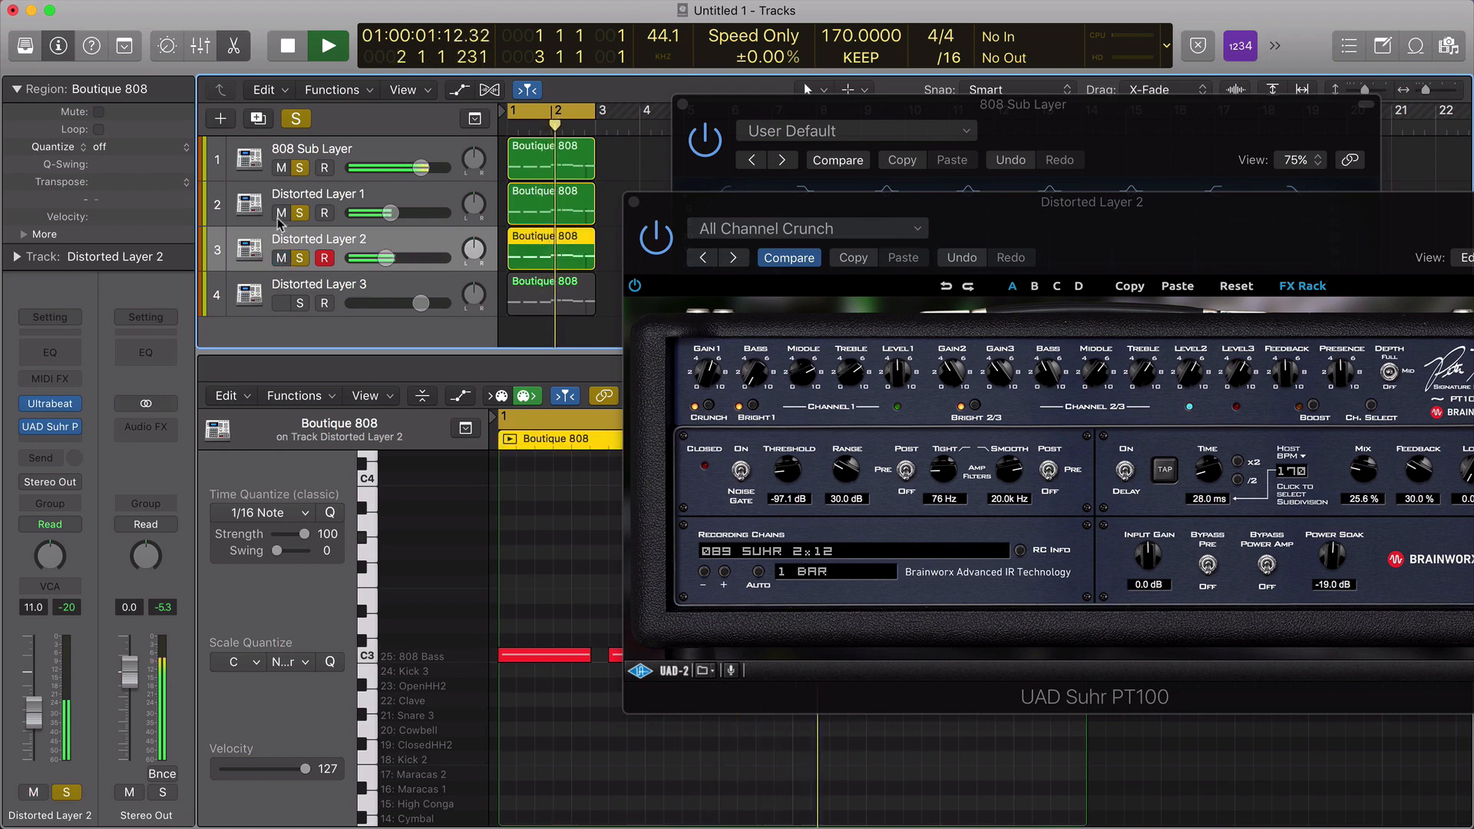
{"action": "left_click", "coordinate": [281, 212]}
{"action": "left_click", "coordinate": [281, 212]}
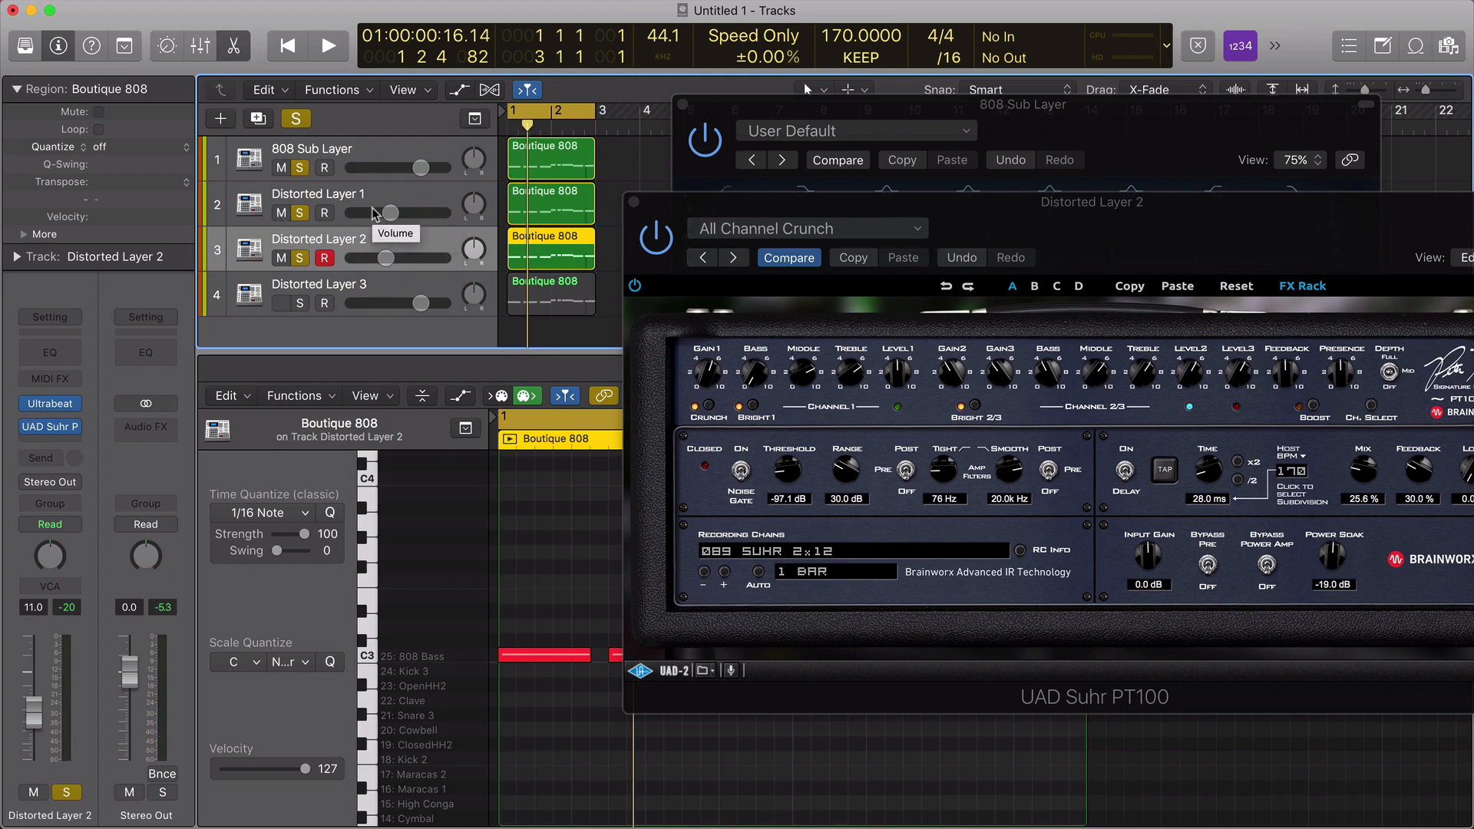
{"action": "key", "text": "space"}
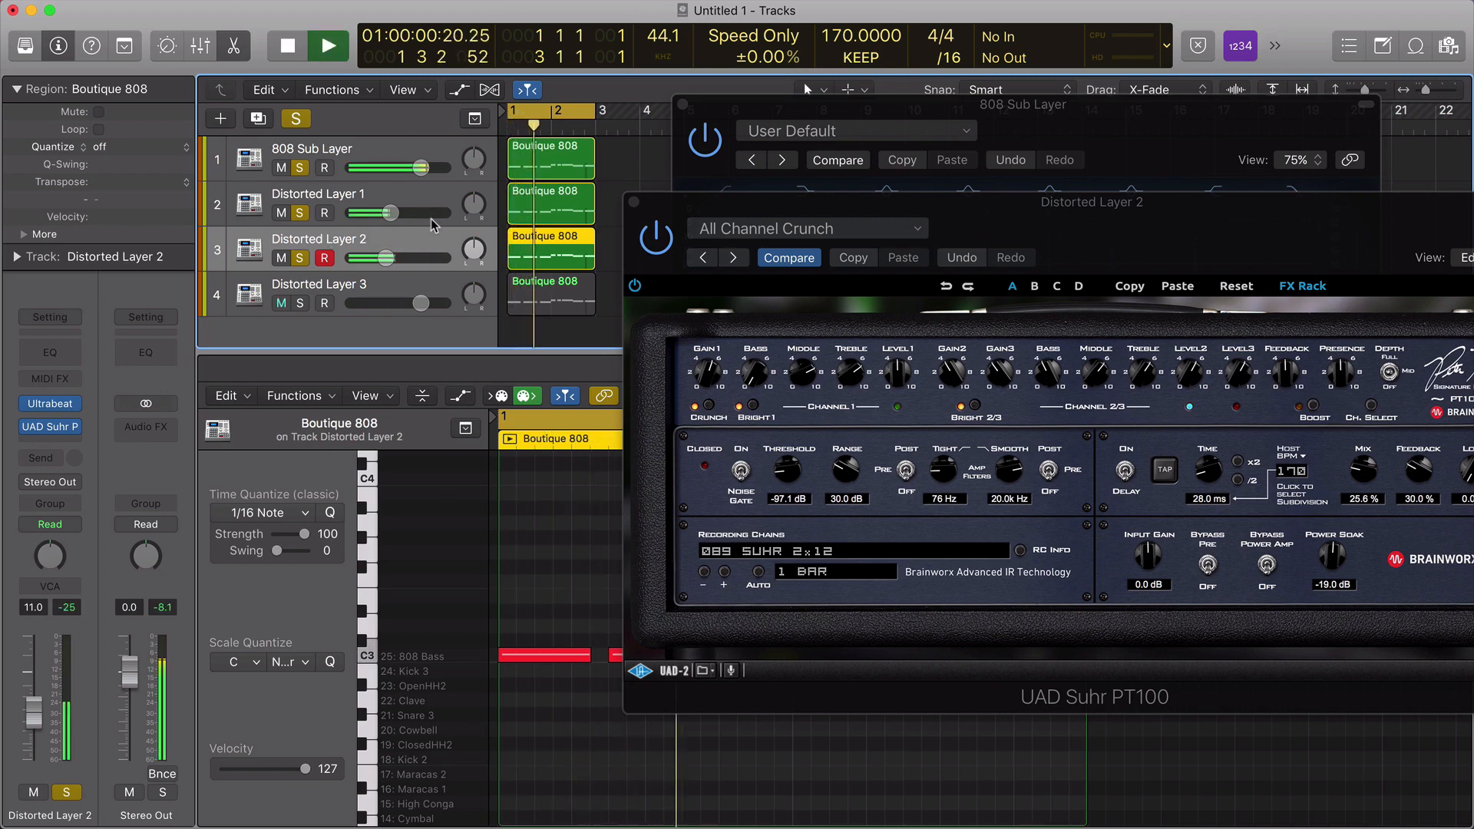
{"action": "key", "text": "space"}
Select Distorted Layer 3, close the open Suhr PT100 and Channel EQ windows, and open its UAD Eden WT800 amp.
{"action": "left_click", "coordinate": [364, 288]}
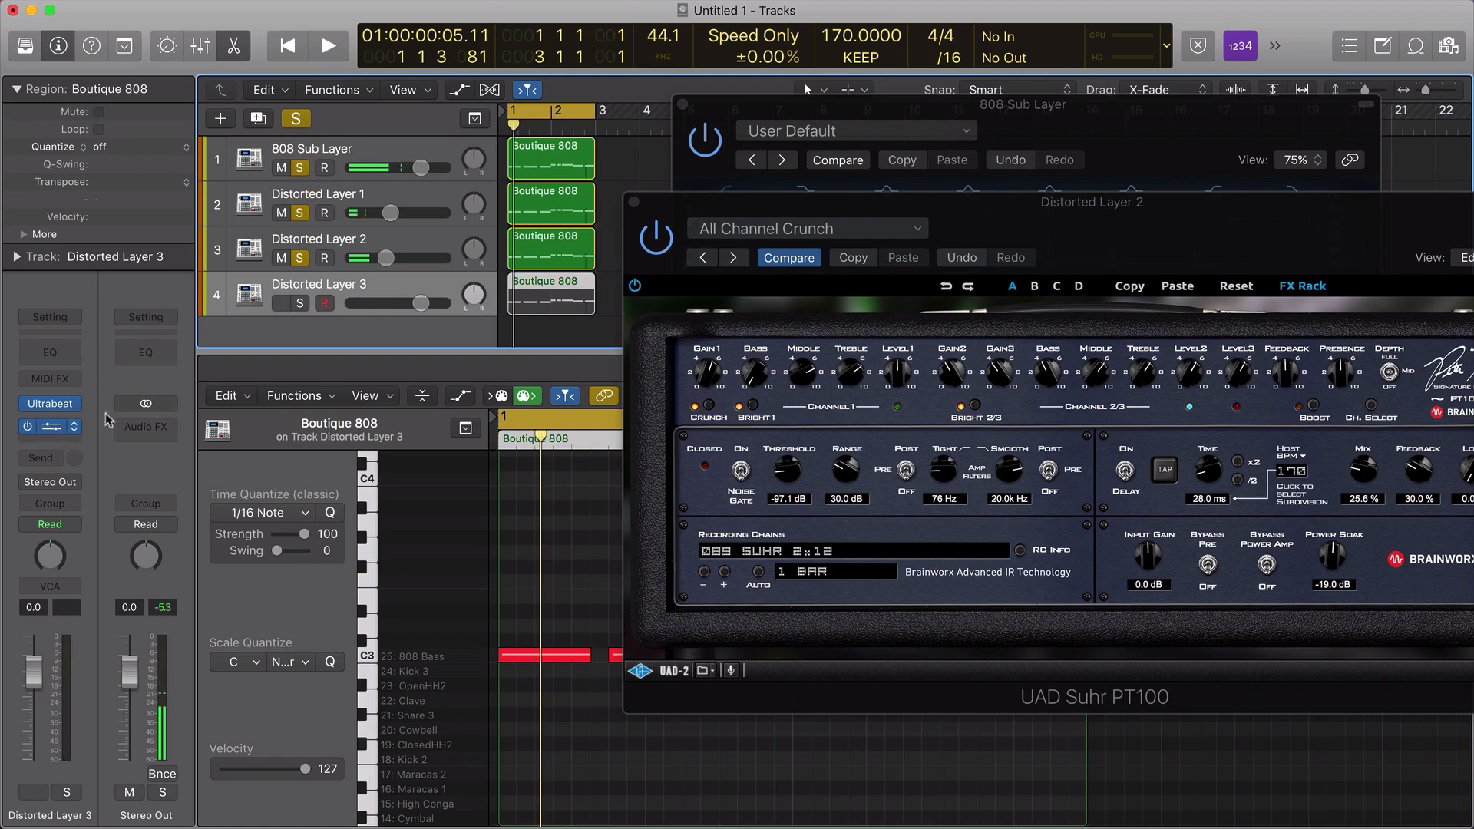
{"action": "left_click", "coordinate": [633, 205]}
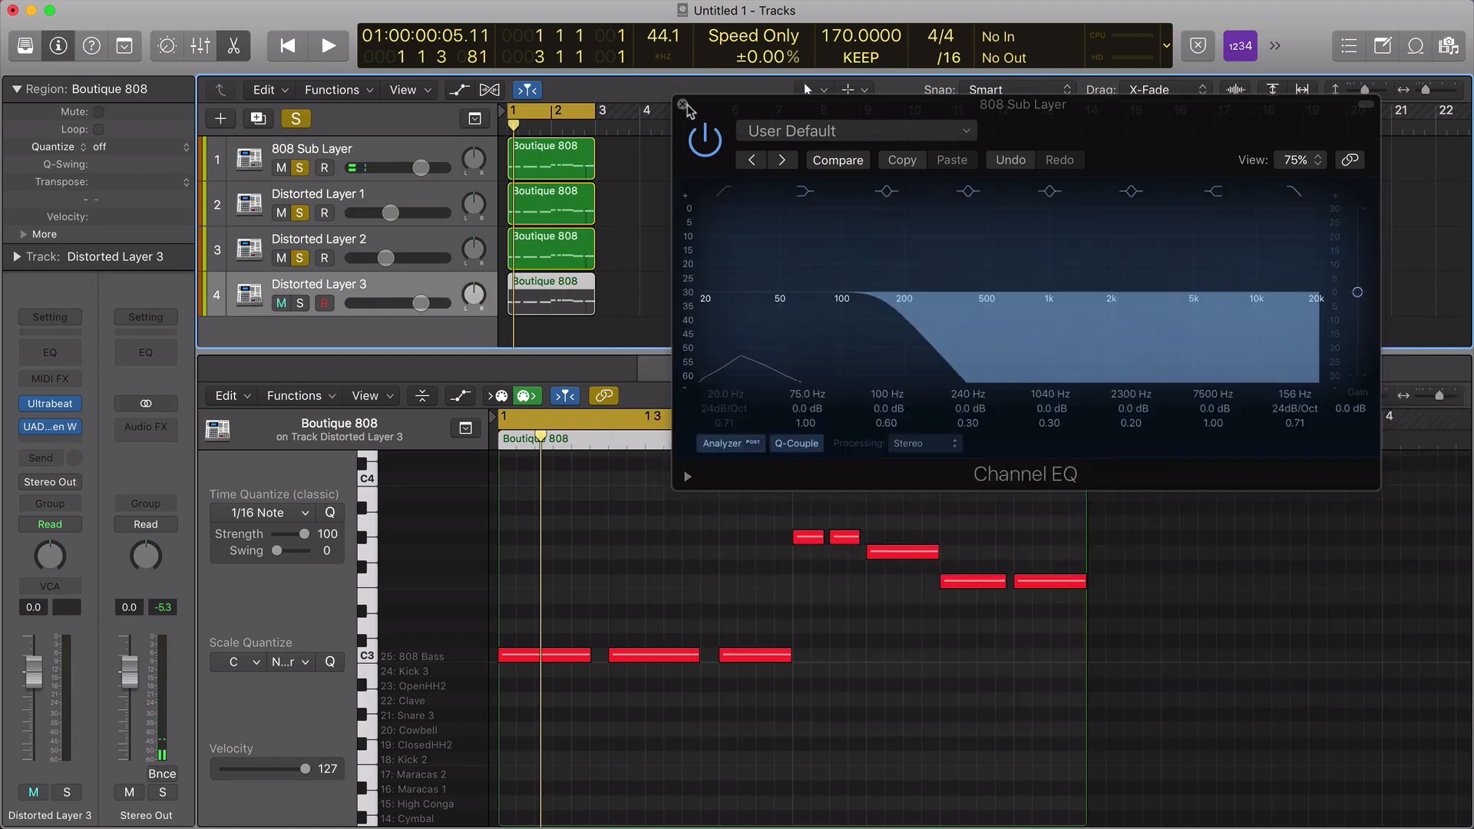
{"action": "left_click", "coordinate": [683, 105]}
{"action": "left_click", "coordinate": [52, 429]}
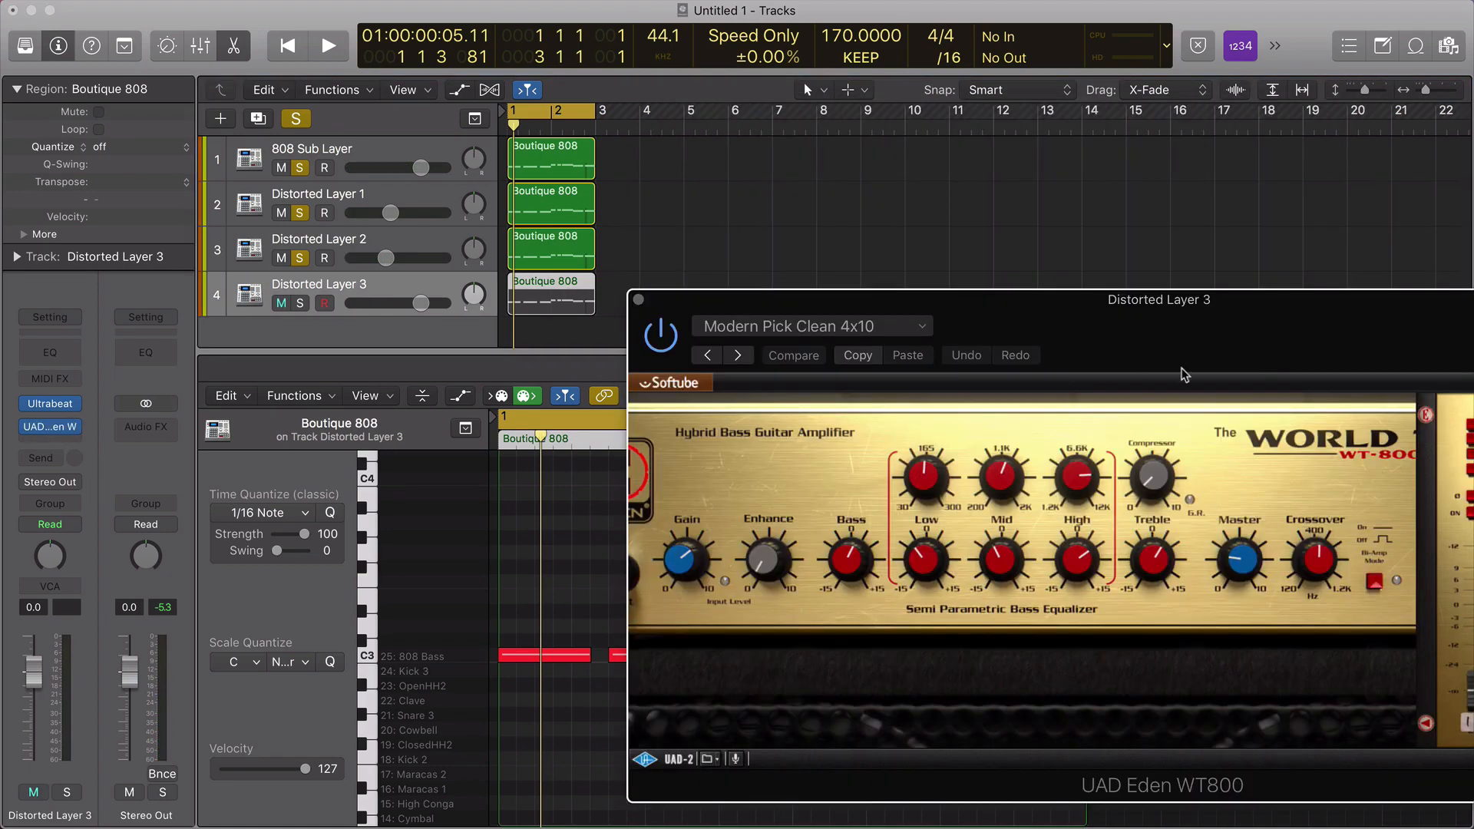
{"action": "left_click_drag", "start_coordinate": [1278, 321], "coordinate": [1036, 230]}
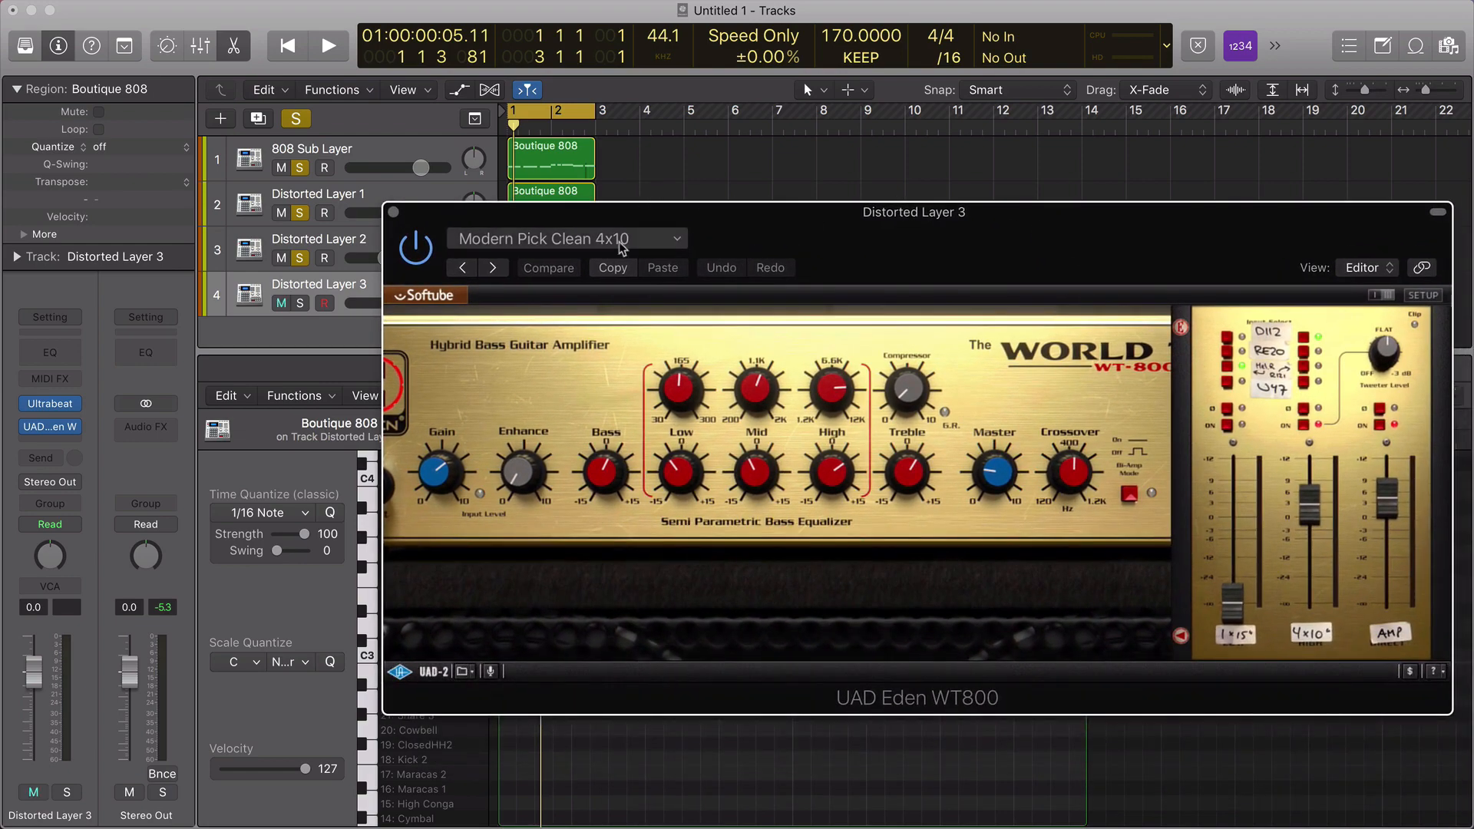
Audition Distorted Layer 3 soloed with only the 808 Sub Layer, with Distorted Layers 1 and 2 out of the solo group.
{"action": "left_click", "coordinate": [296, 211]}
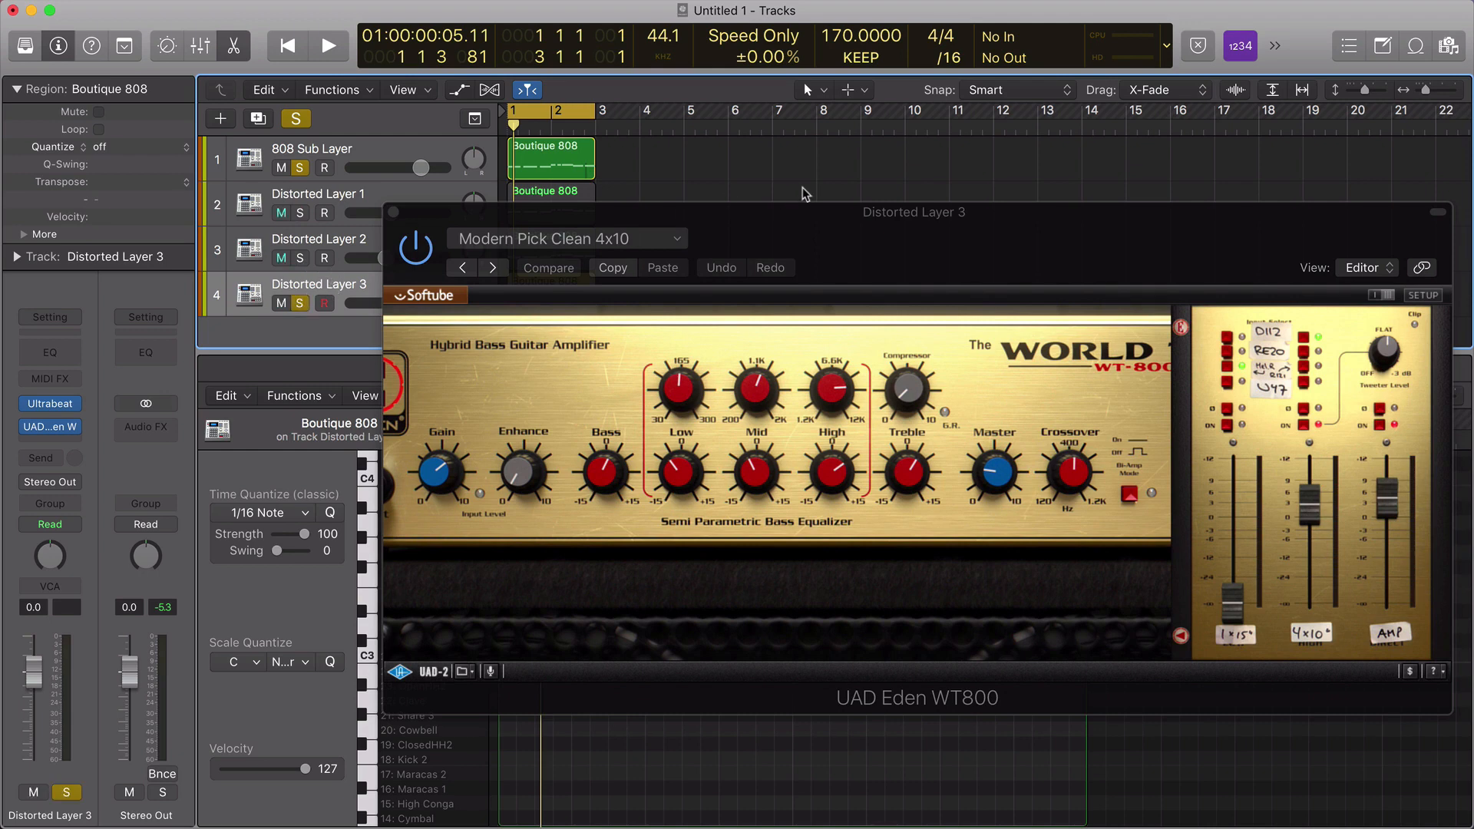
{"action": "left_click", "coordinate": [812, 239]}
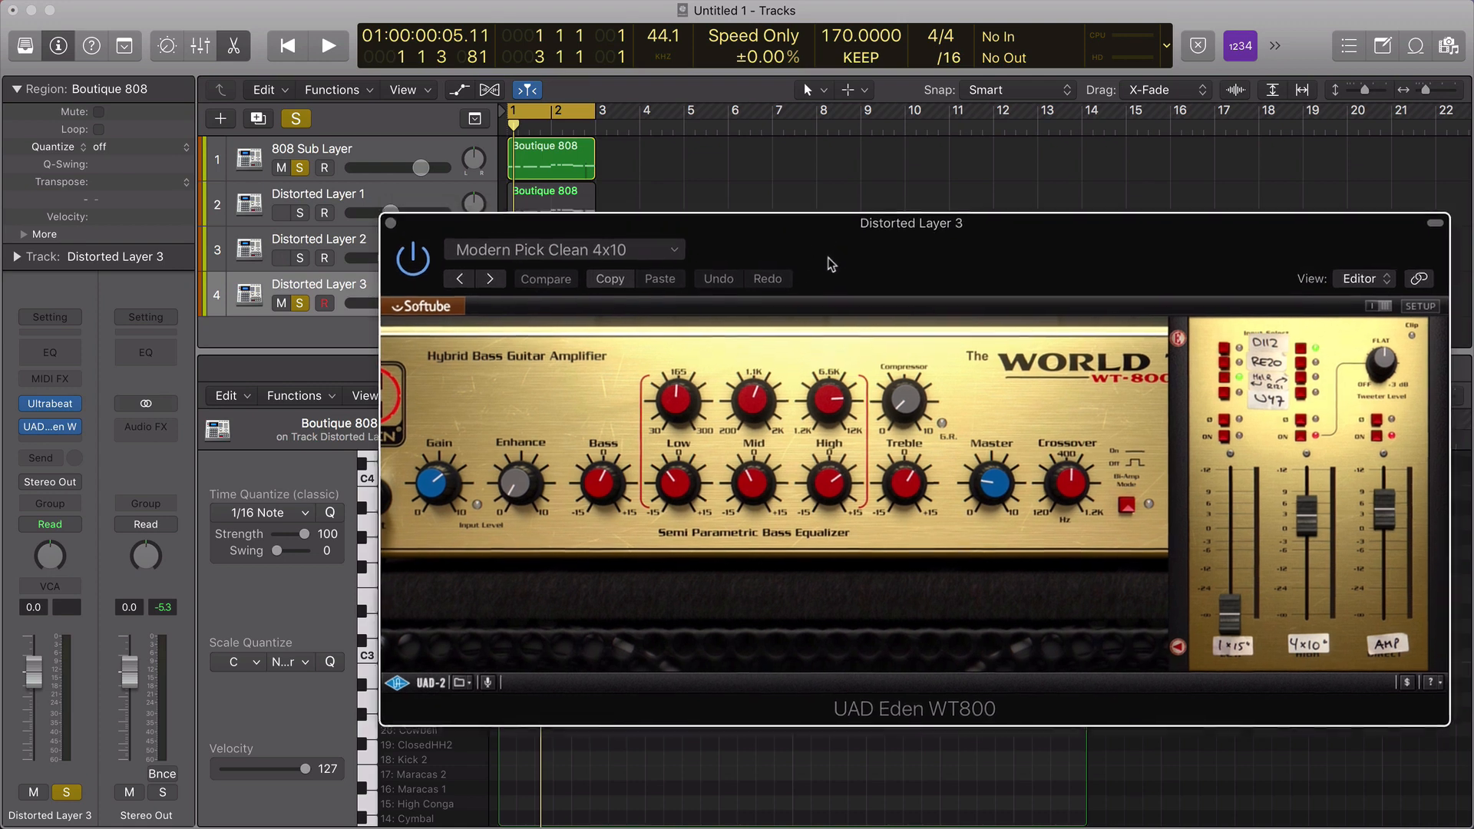
{"action": "left_click_drag", "start_coordinate": [828, 257], "coordinate": [798, 281]}
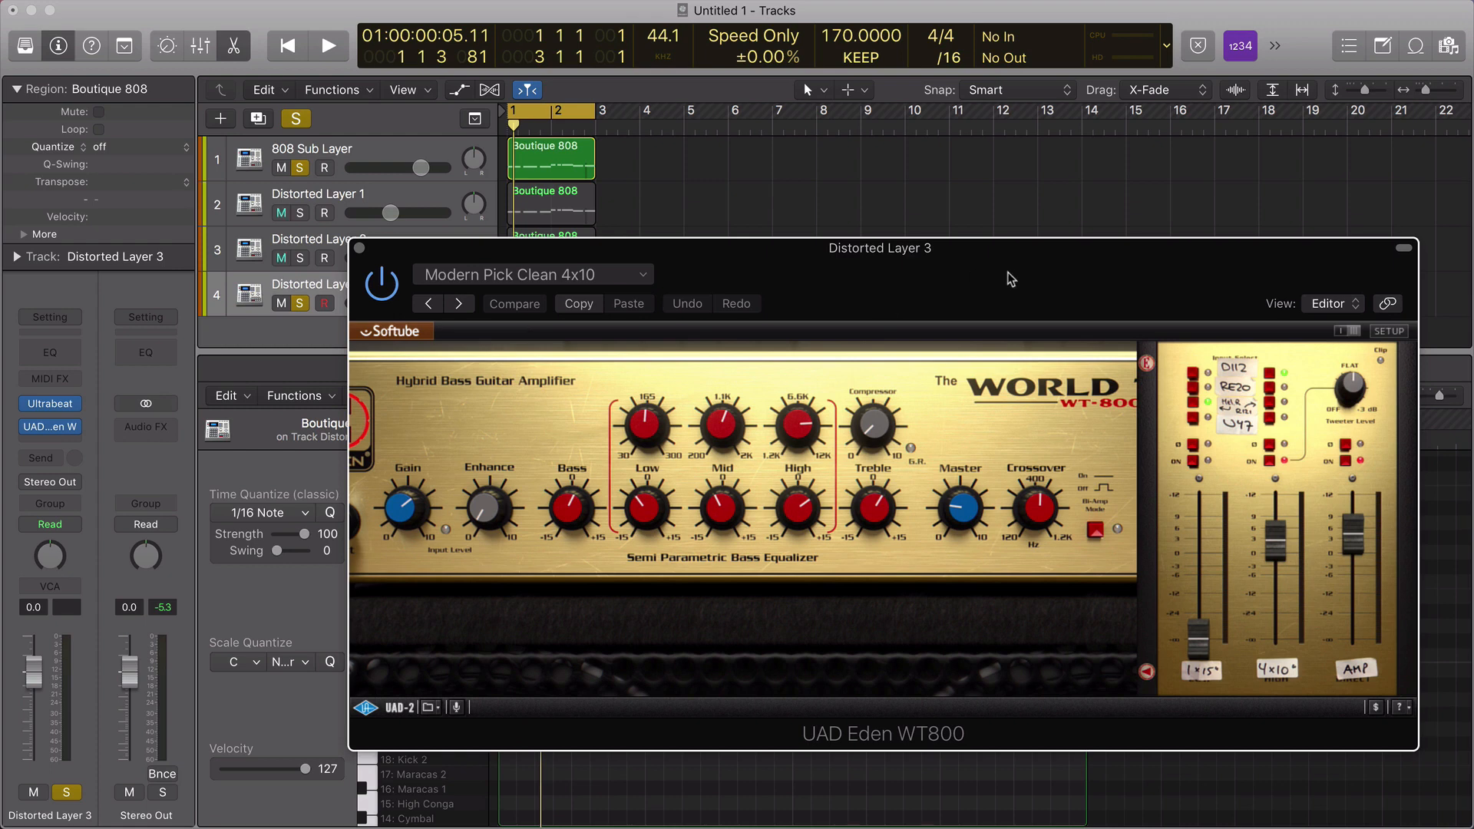
{"action": "left_click_drag", "start_coordinate": [982, 297], "coordinate": [1004, 295]}
{"action": "key", "text": "space"}
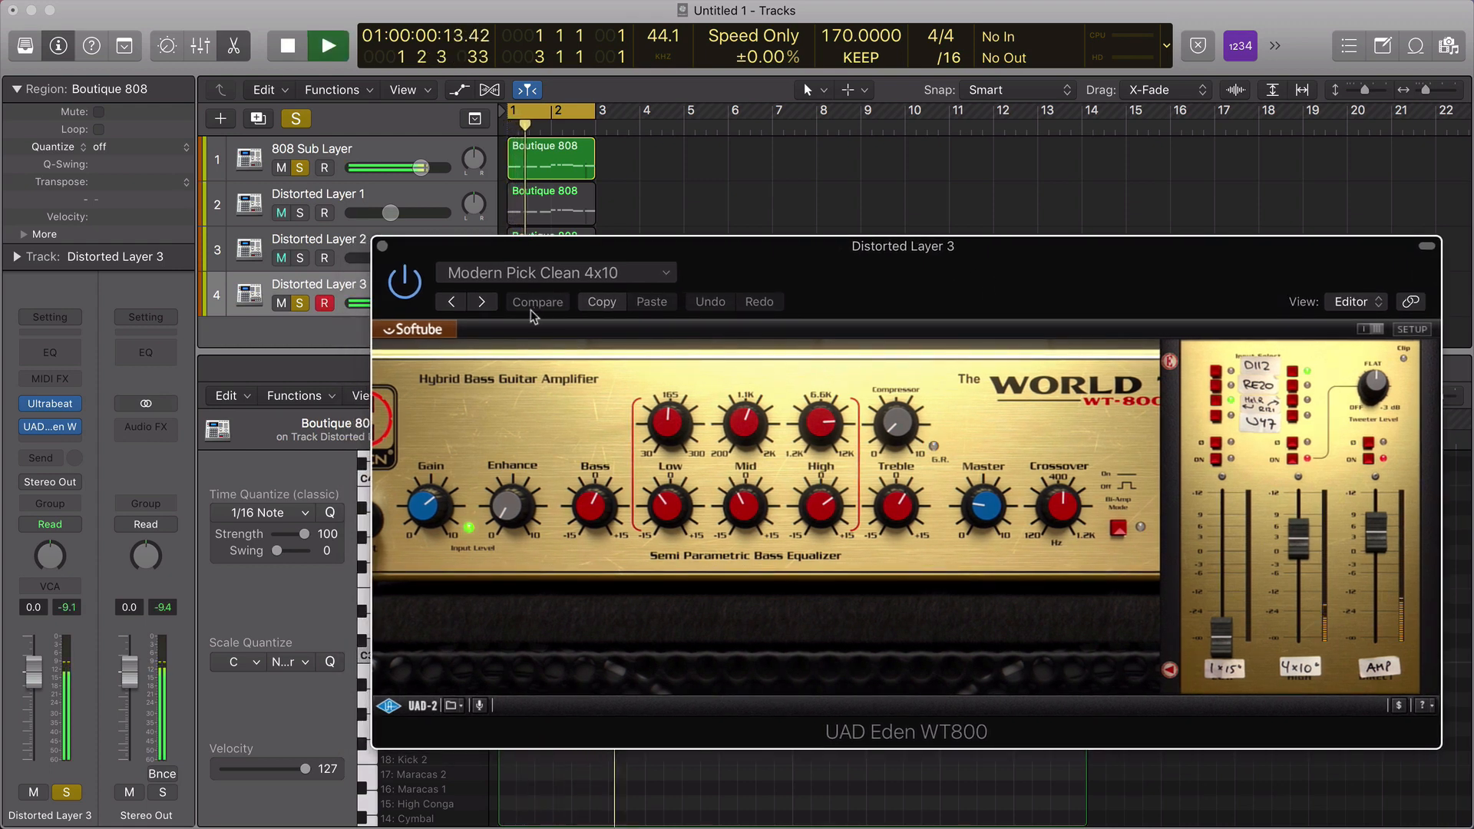
{"action": "left_click_drag", "start_coordinate": [519, 249], "coordinate": [689, 249]}
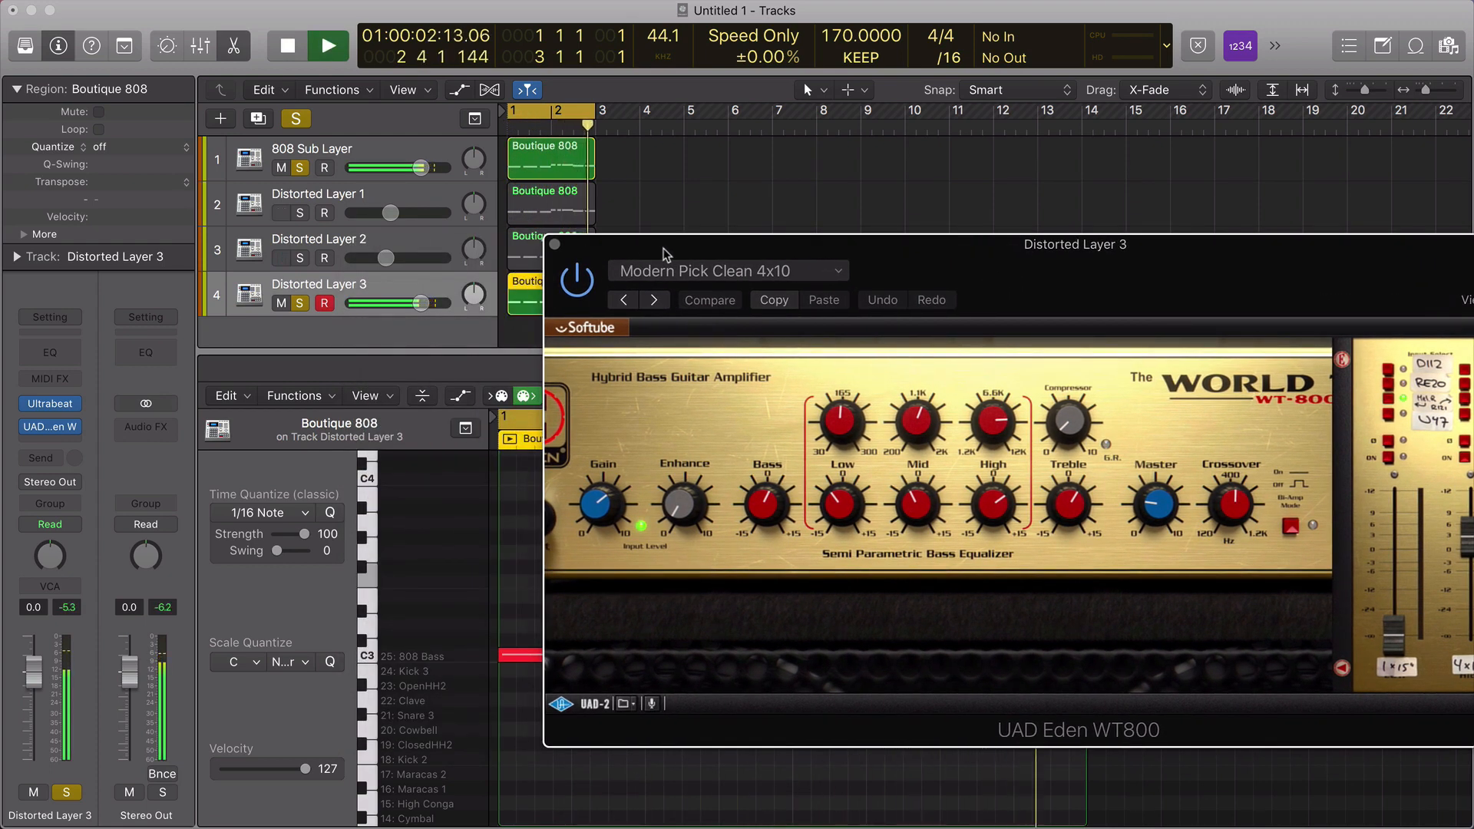
{"action": "key", "text": "space"}
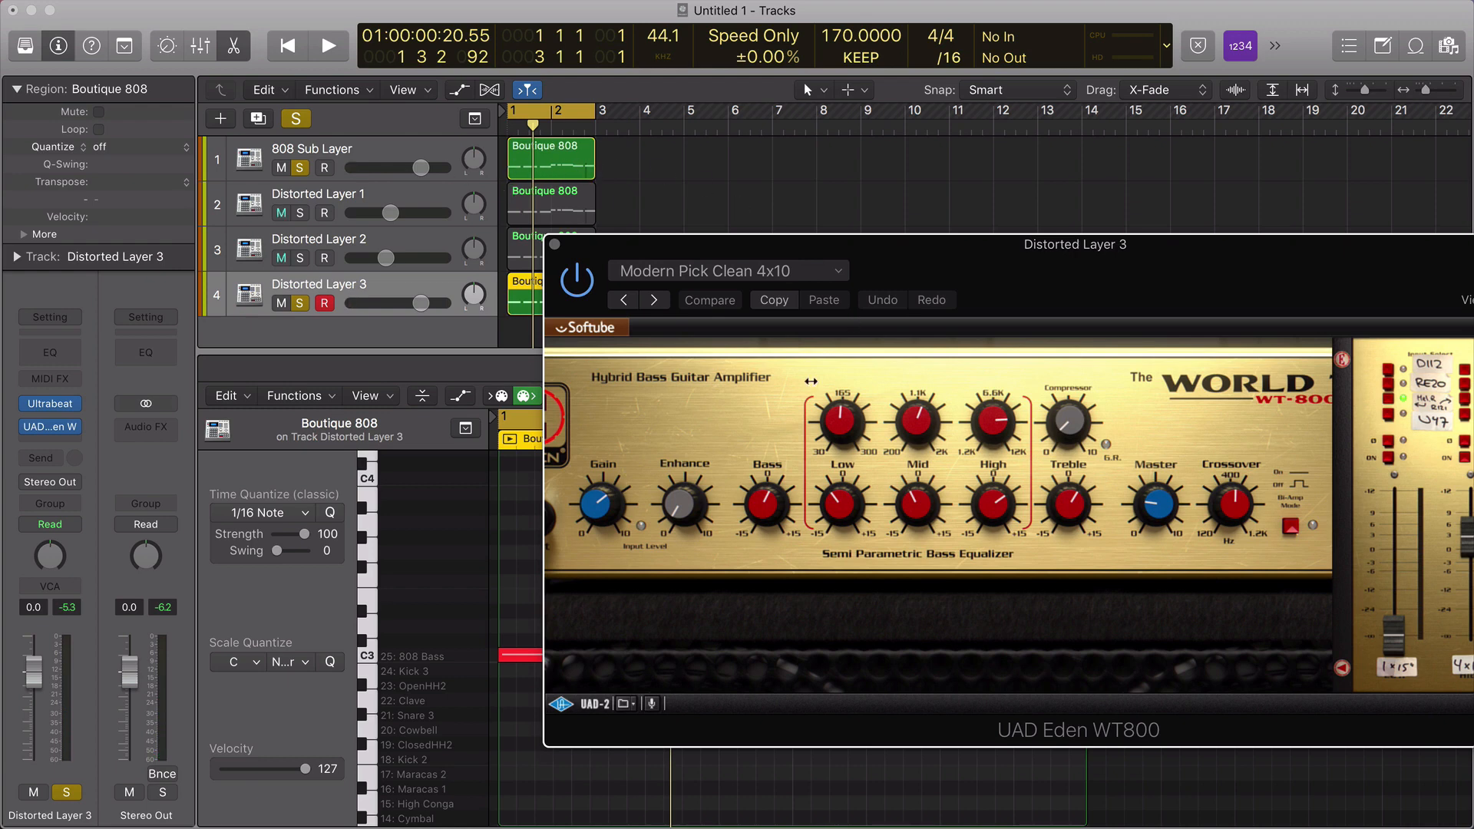
Lower the Eden WT800's Bass to -11.1 dB and further during playback, and cut its Low band.
{"action": "left_click_drag", "start_coordinate": [779, 495], "coordinate": [769, 718]}
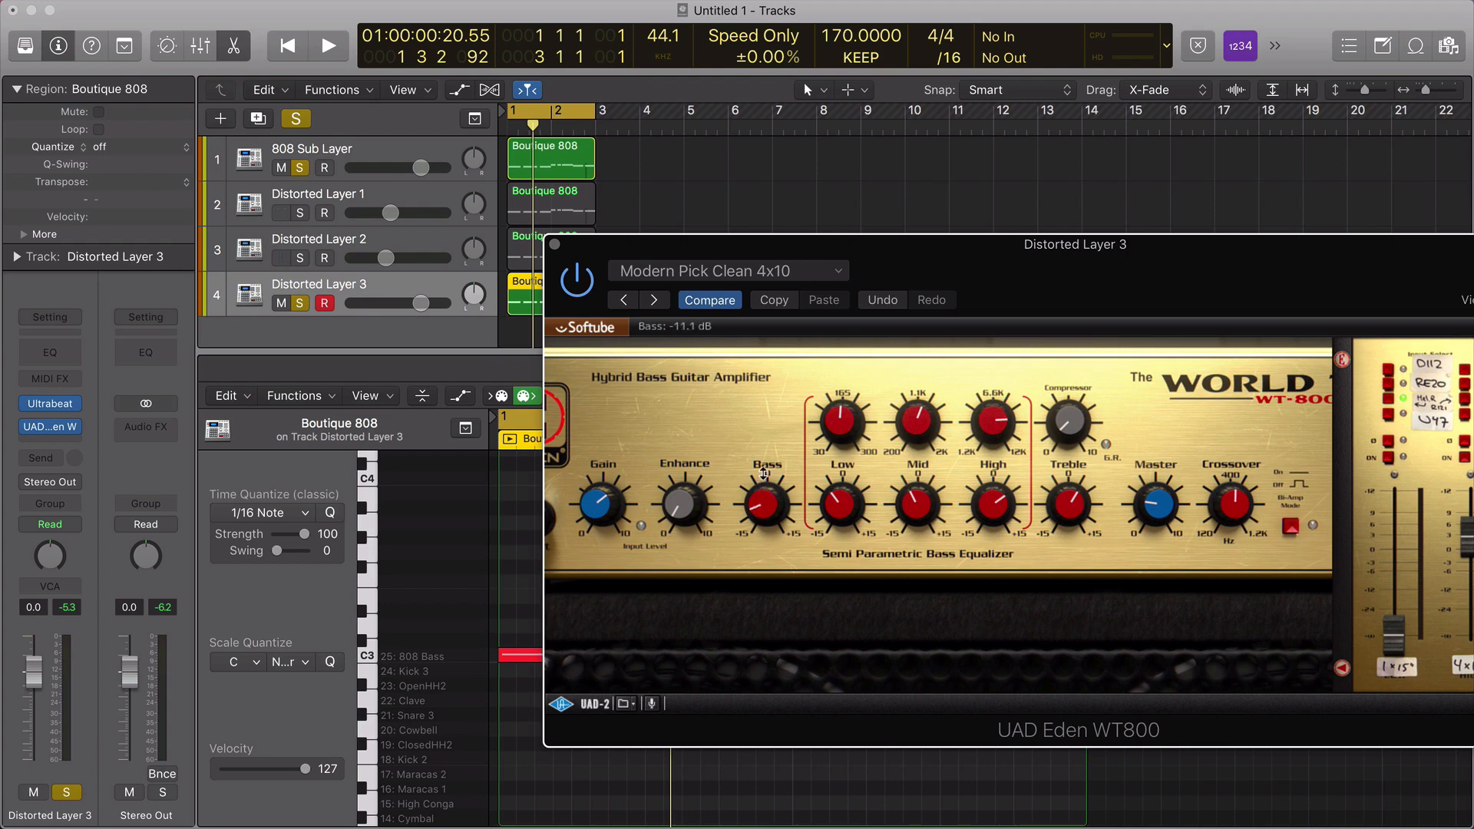
{"action": "key", "text": "space"}
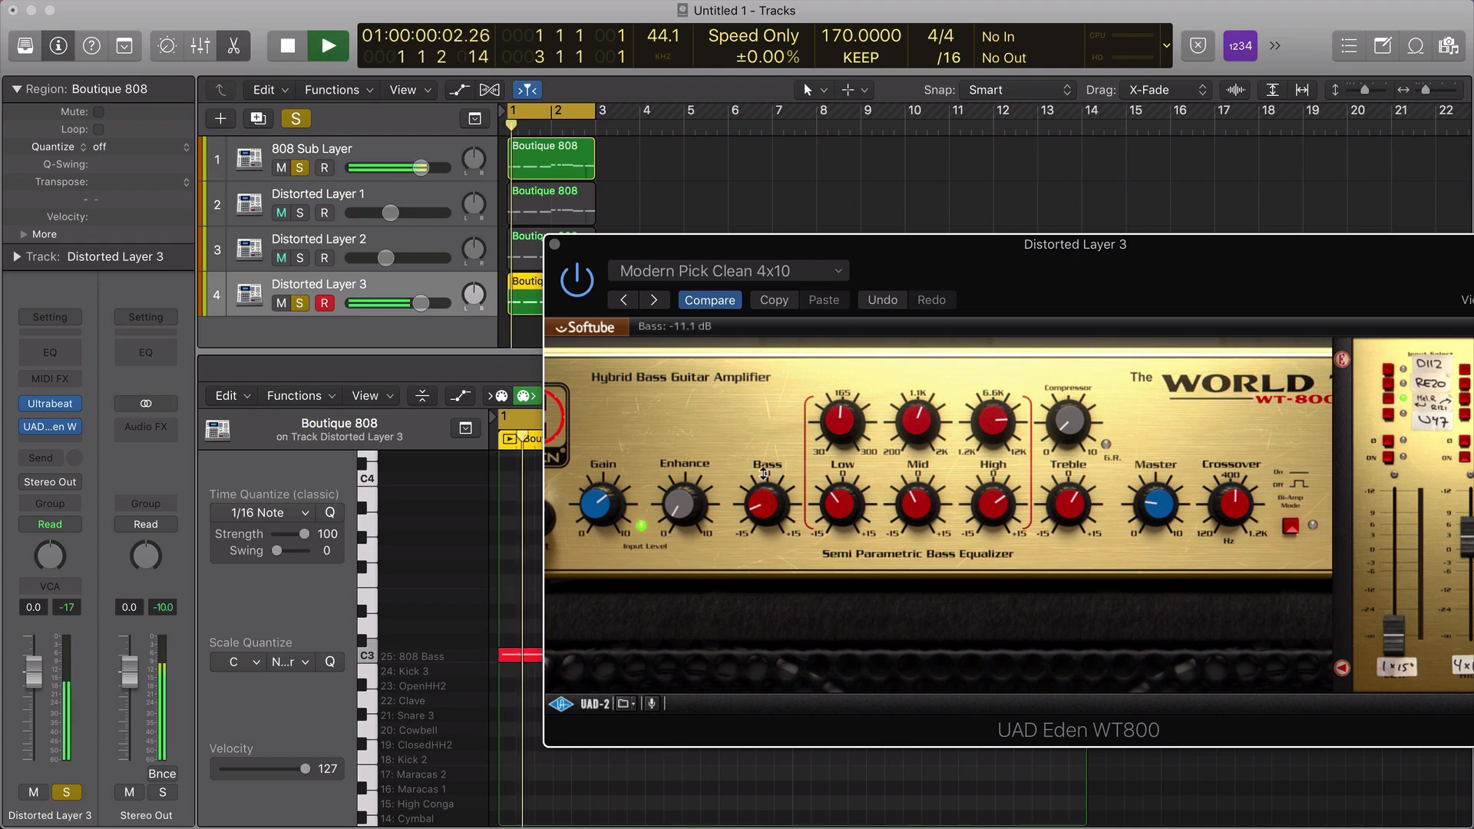
{"action": "left_click_drag", "start_coordinate": [763, 473], "coordinate": [780, 550]}
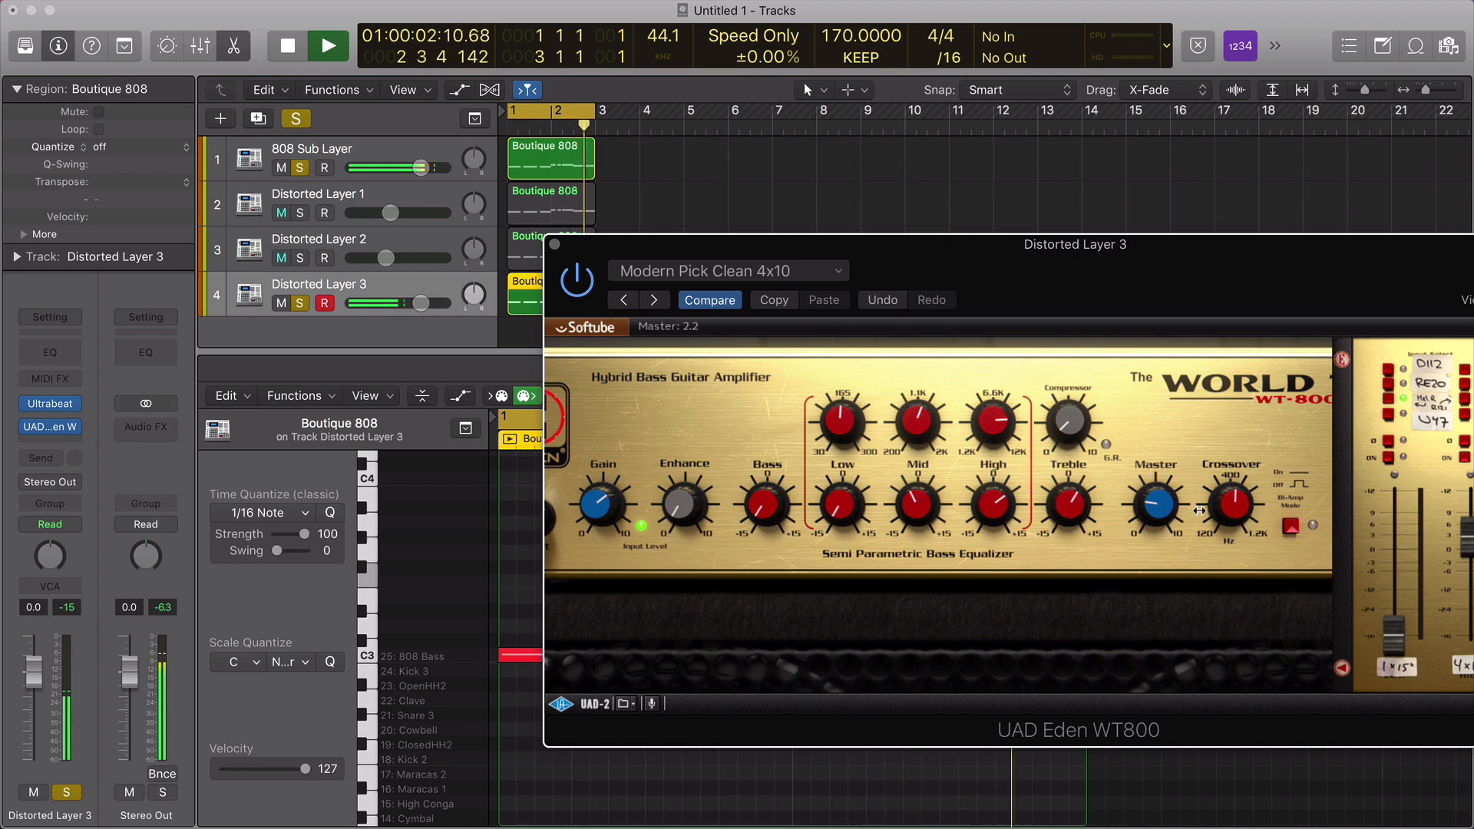
{"action": "key", "text": "space"}
Unsolo the 808 Sub Layer and raise the Low band of Distorted Layer 3's amp to 2.1 dB during playback.
{"action": "left_click", "coordinate": [326, 168]}
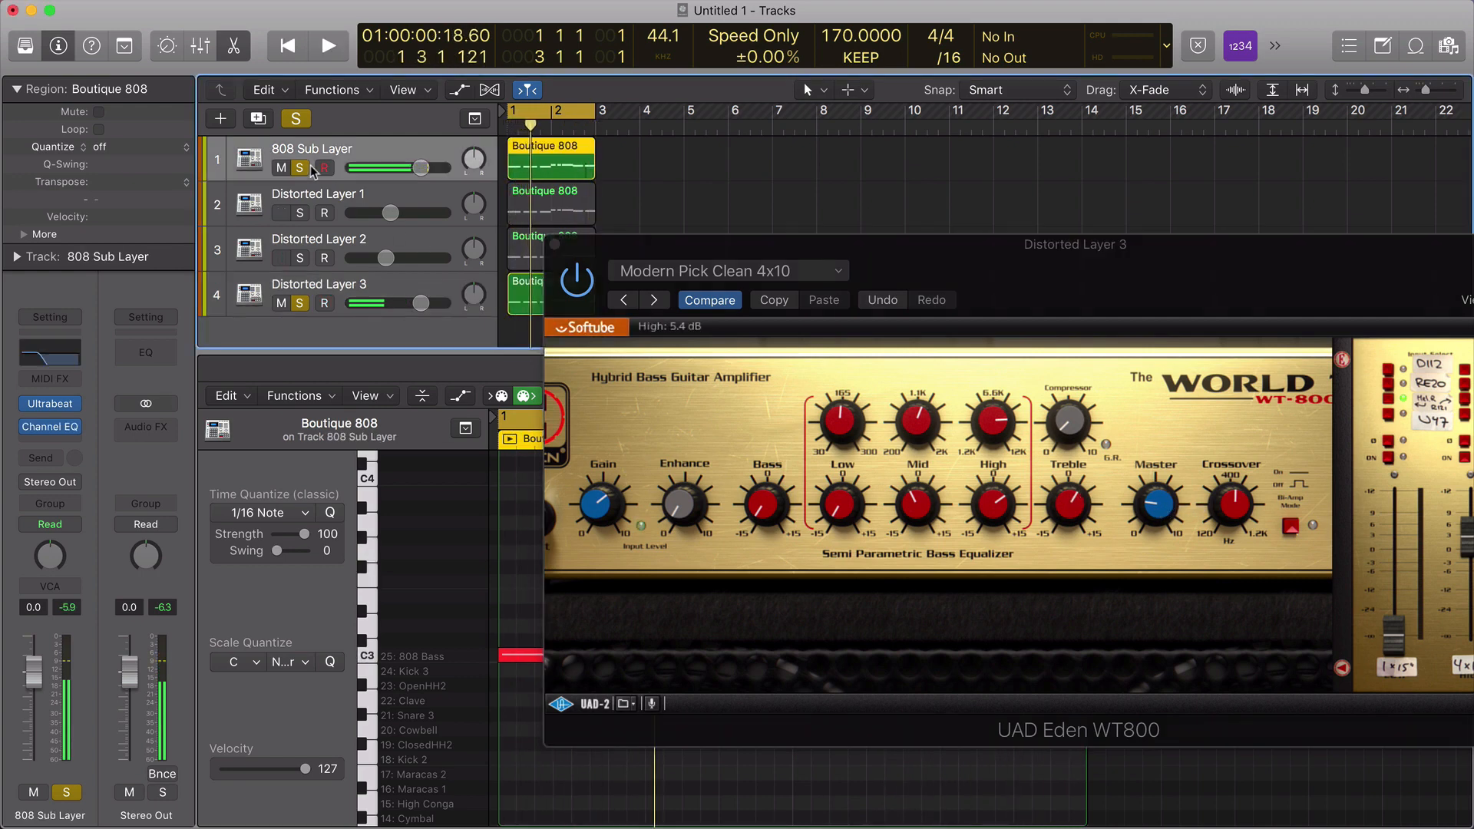
{"action": "key", "text": "space"}
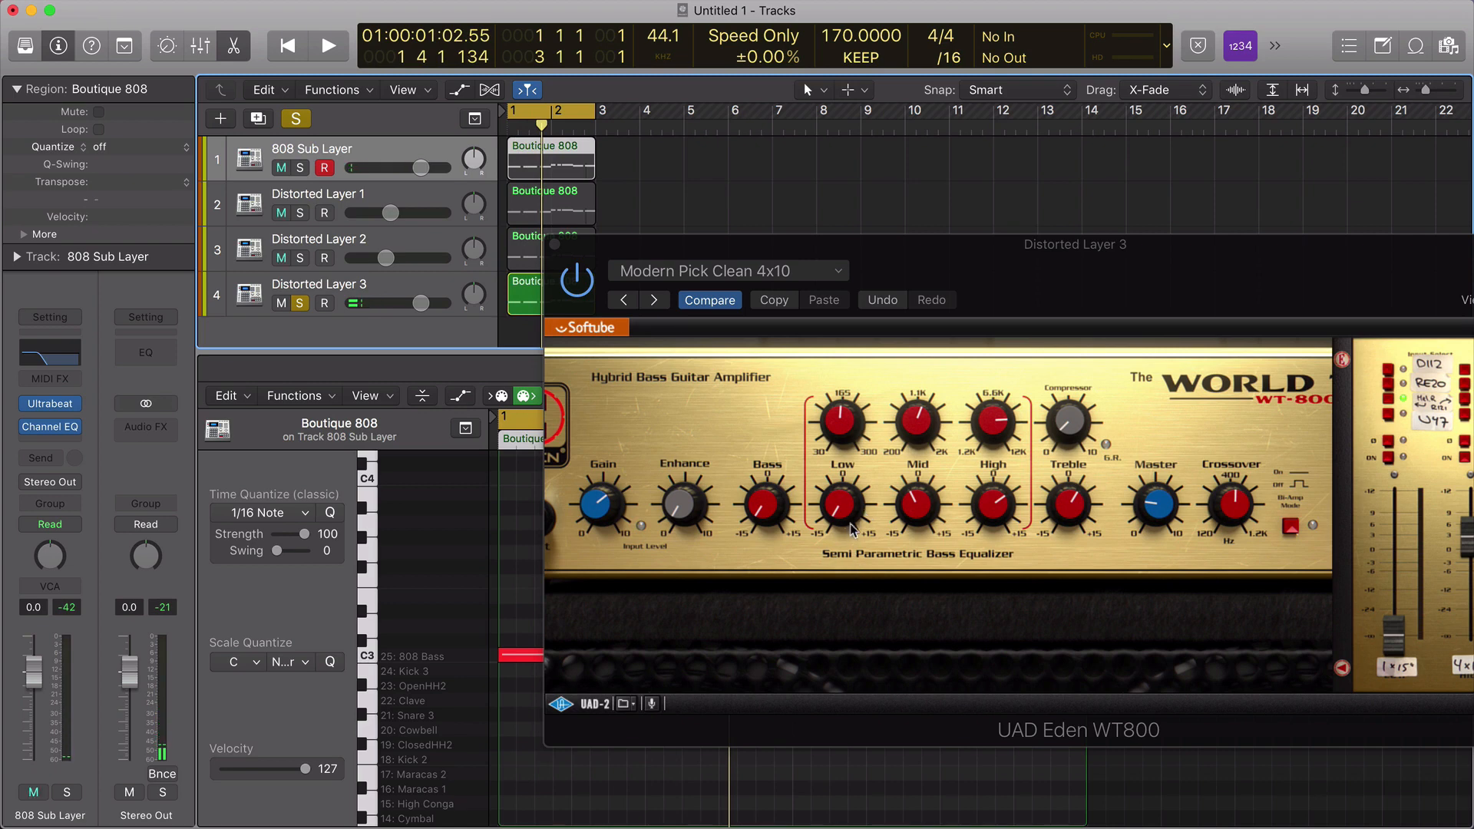
{"action": "left_click_drag", "start_coordinate": [852, 529], "coordinate": [842, 442]}
{"action": "key", "text": "space"}
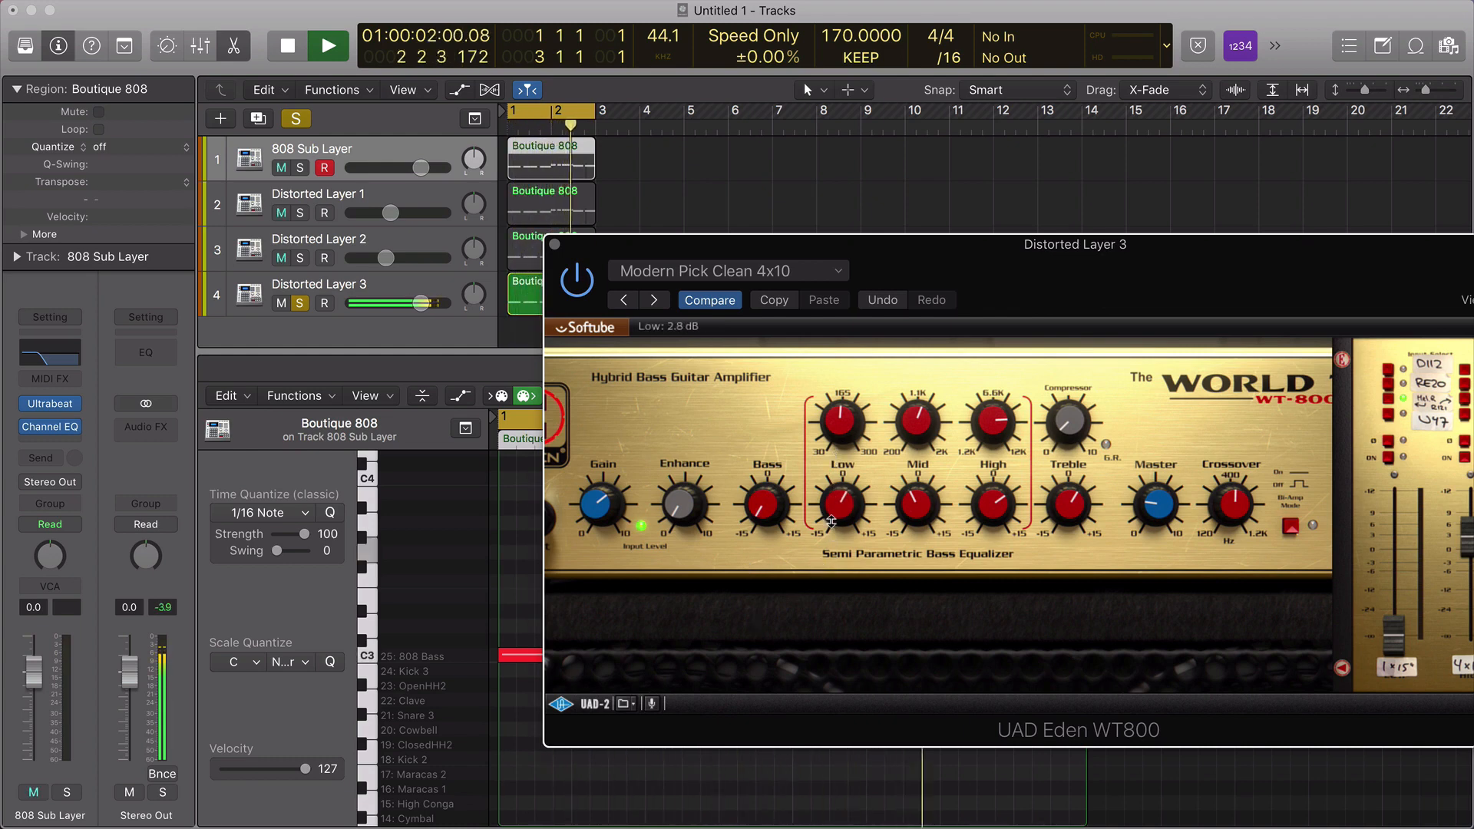
Solo Distorted Layers 2 and 1 with Distorted Layer 3, muting and unmuting Layer 3 to compare the blend.
{"action": "left_click", "coordinate": [299, 259]}
{"action": "left_click", "coordinate": [282, 303]}
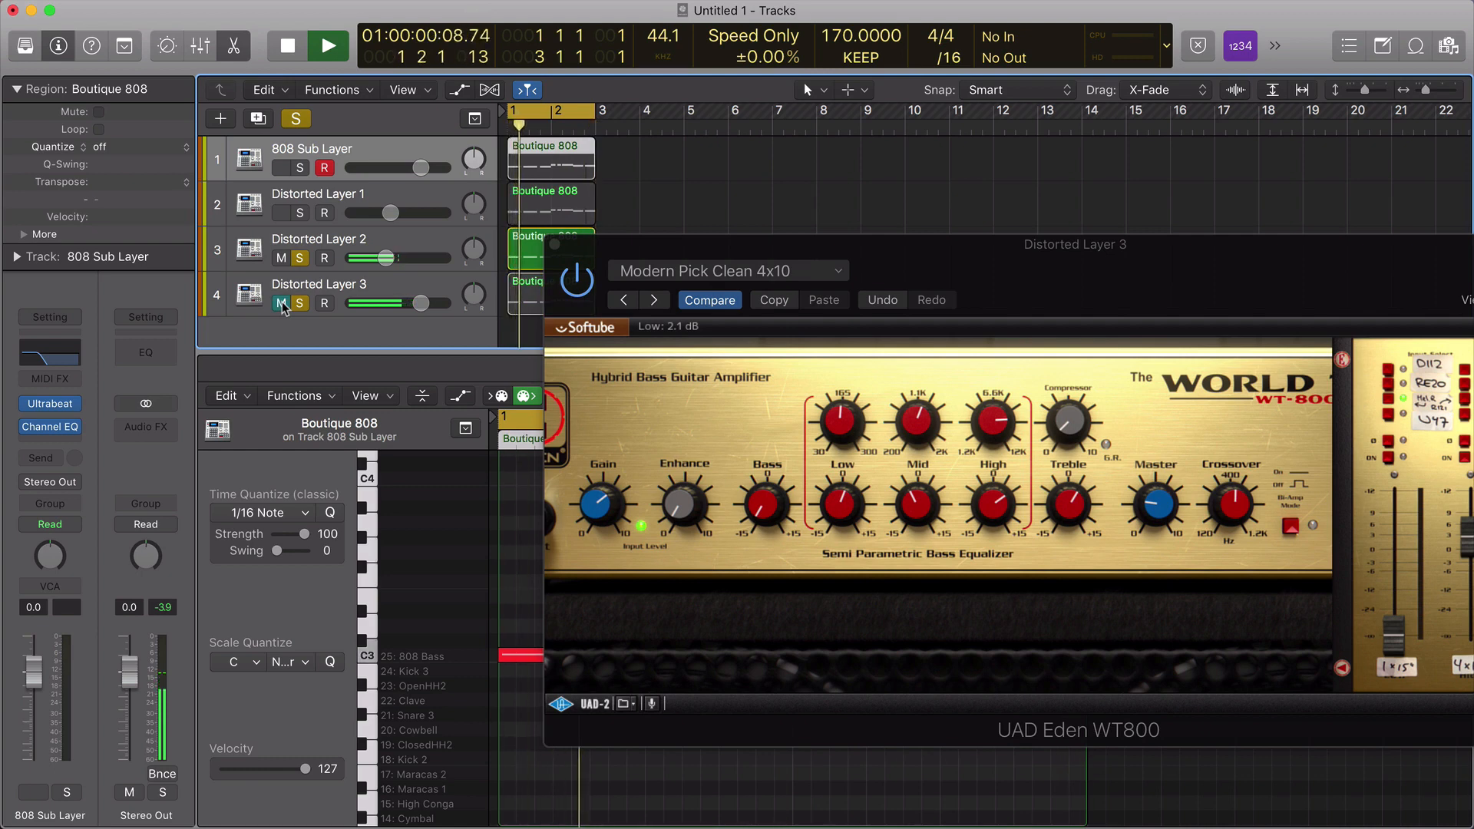
{"action": "left_click", "coordinate": [282, 303]}
{"action": "left_click", "coordinate": [299, 212]}
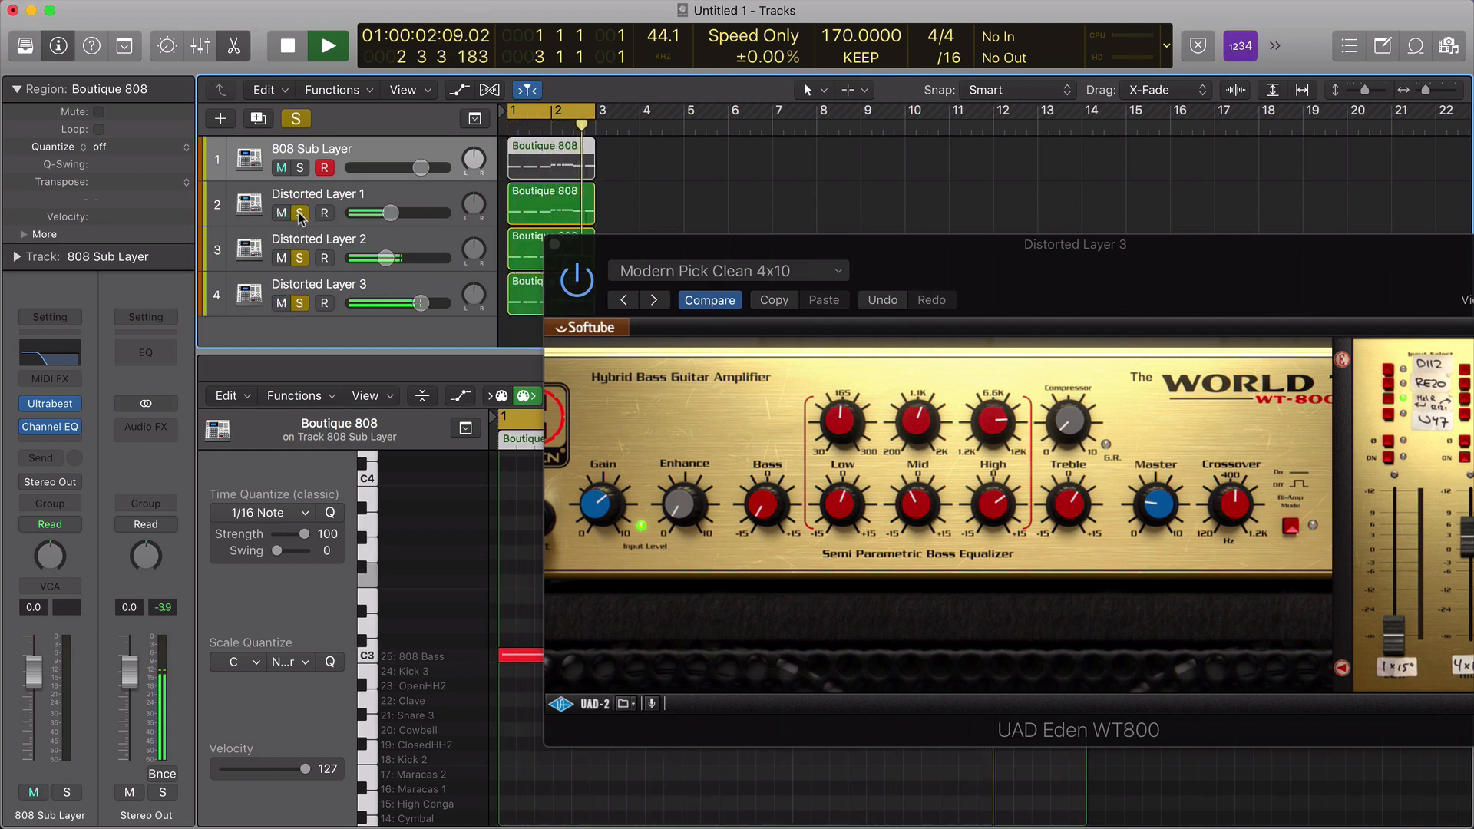
Add the 808 Sub Layer to the soloed layers and check Distorted Layers 2 and 1 by unsoloing and resoloing each.
{"action": "left_click", "coordinate": [300, 168]}
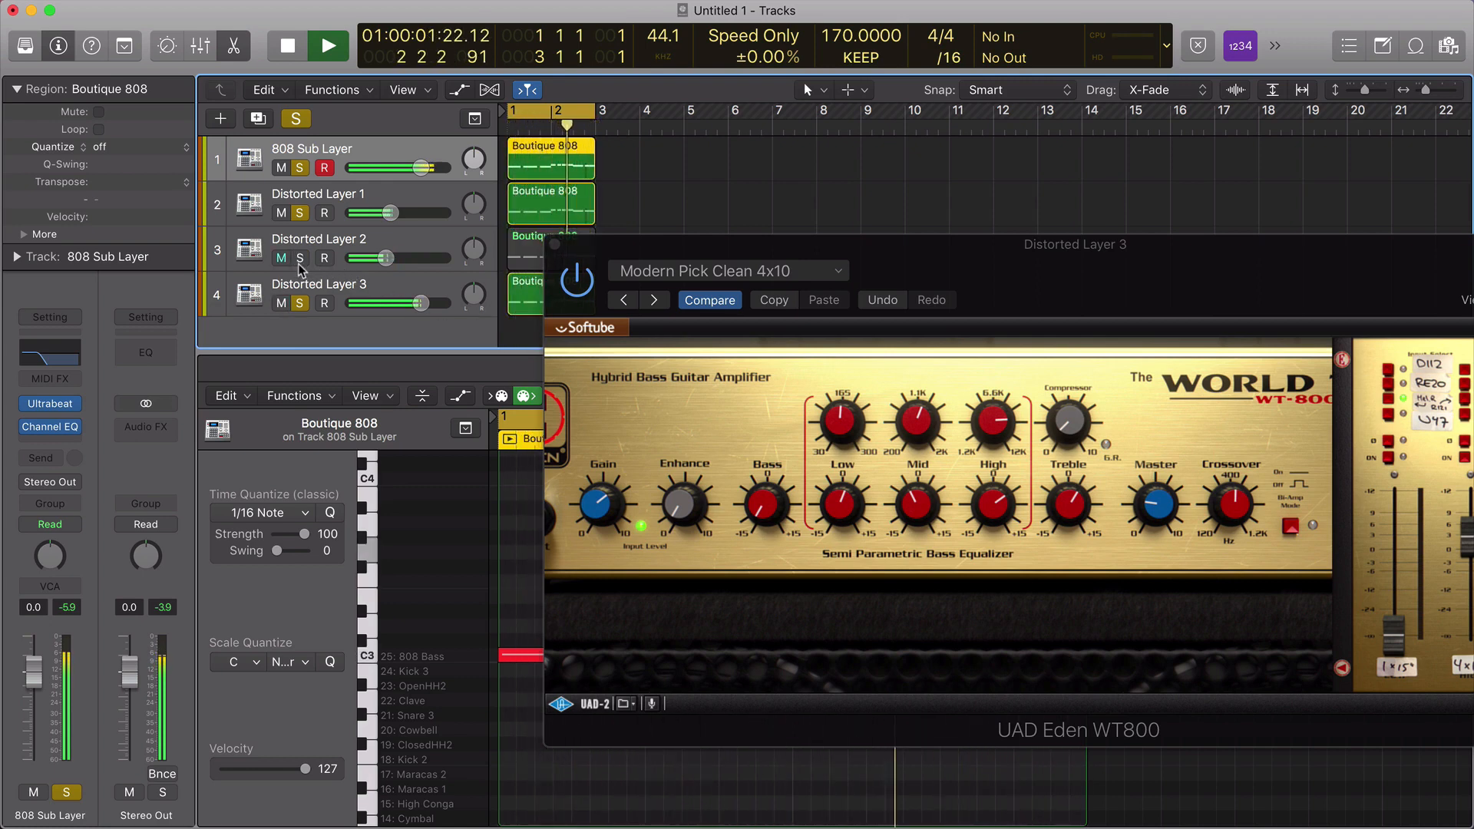
{"action": "left_click", "coordinate": [301, 215]}
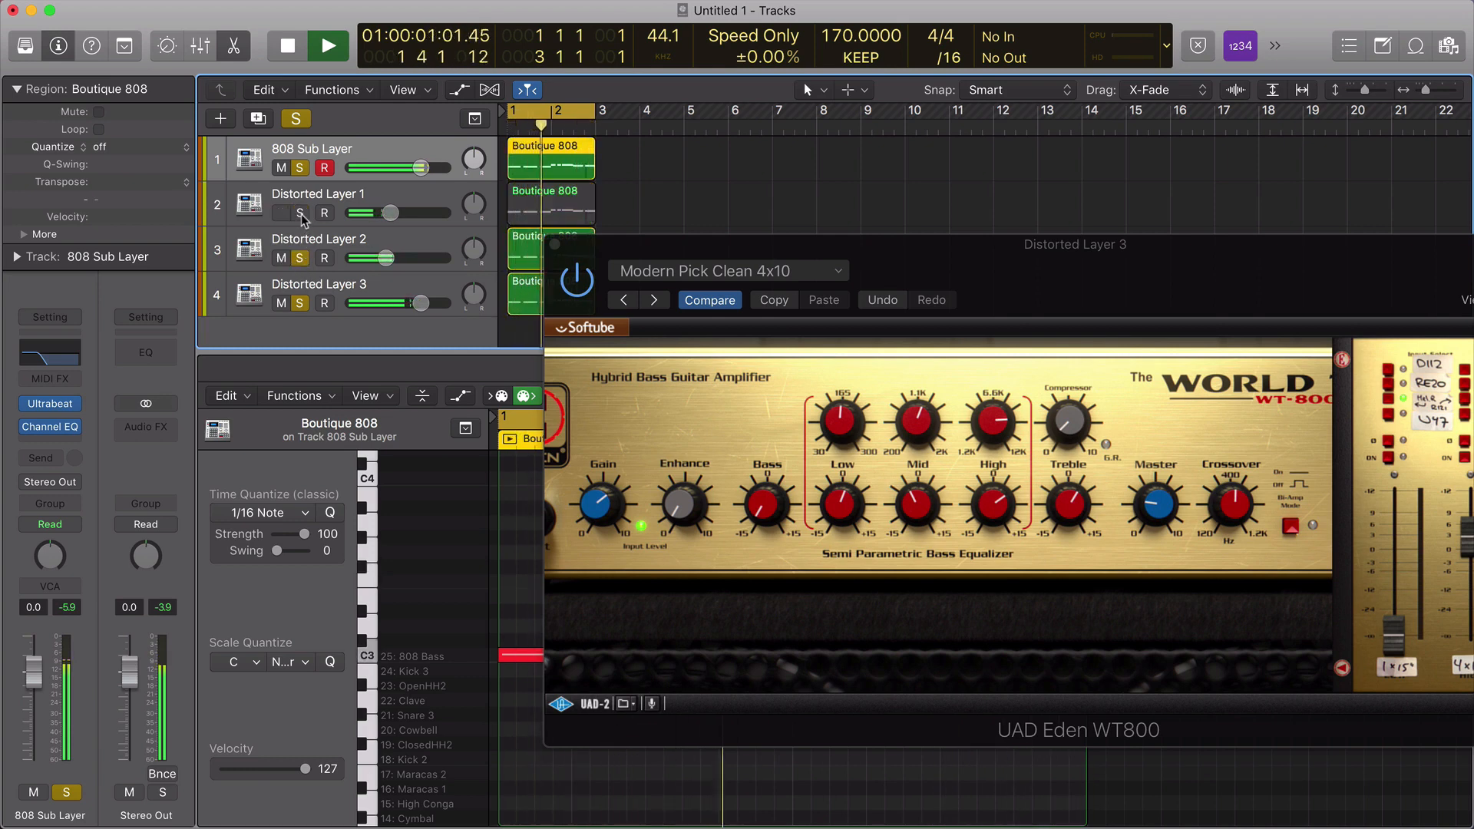
{"action": "left_click", "coordinate": [300, 215]}
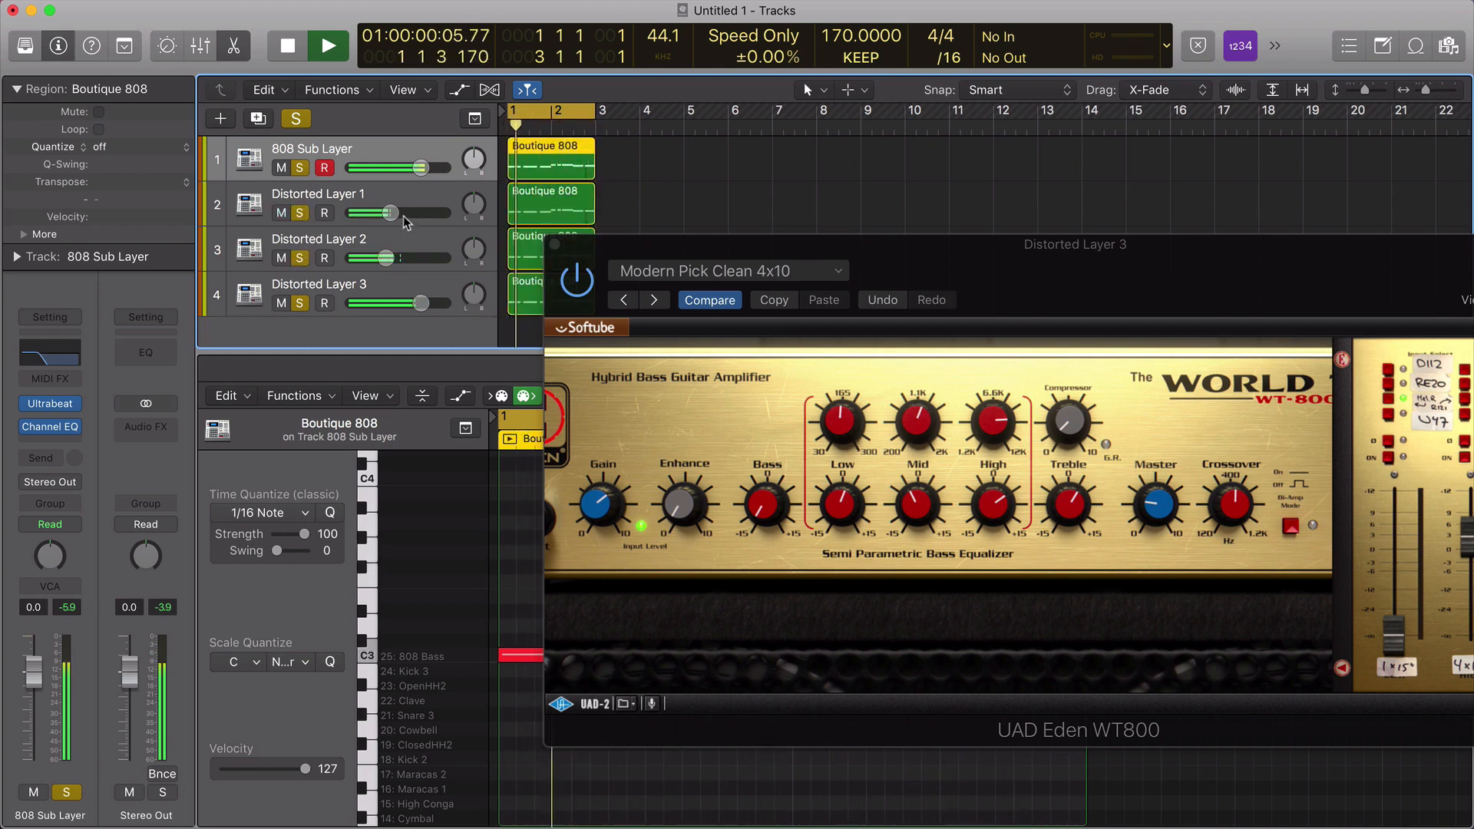
Lower Distorted Layer 1's volume slightly, set Distorted Layer 3 to -0.3 dB, and replay the full blend.
{"action": "left_click_drag", "start_coordinate": [391, 213], "coordinate": [382, 213]}
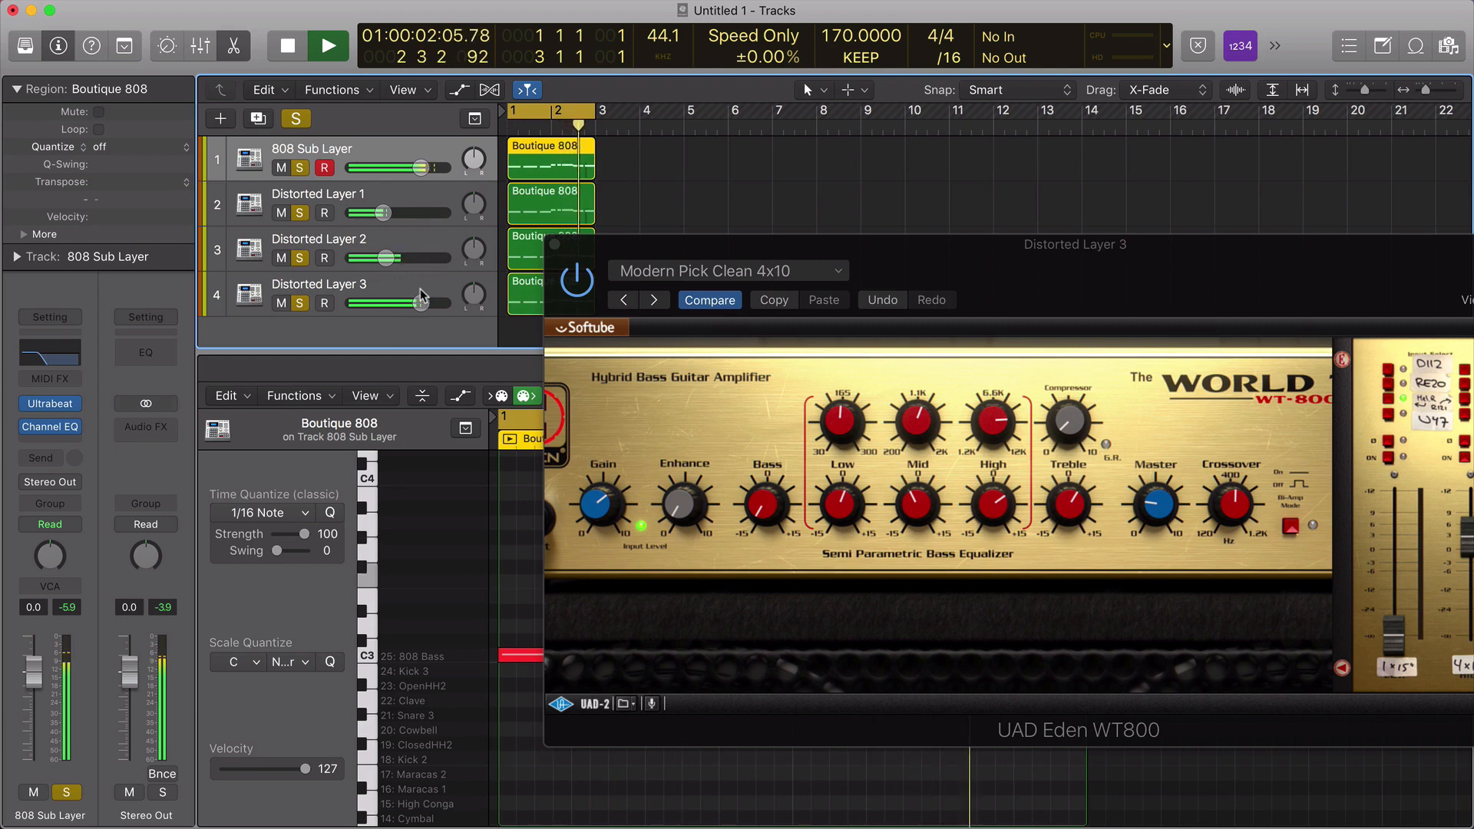
{"action": "left_click_drag", "start_coordinate": [421, 303], "coordinate": [419, 304]}
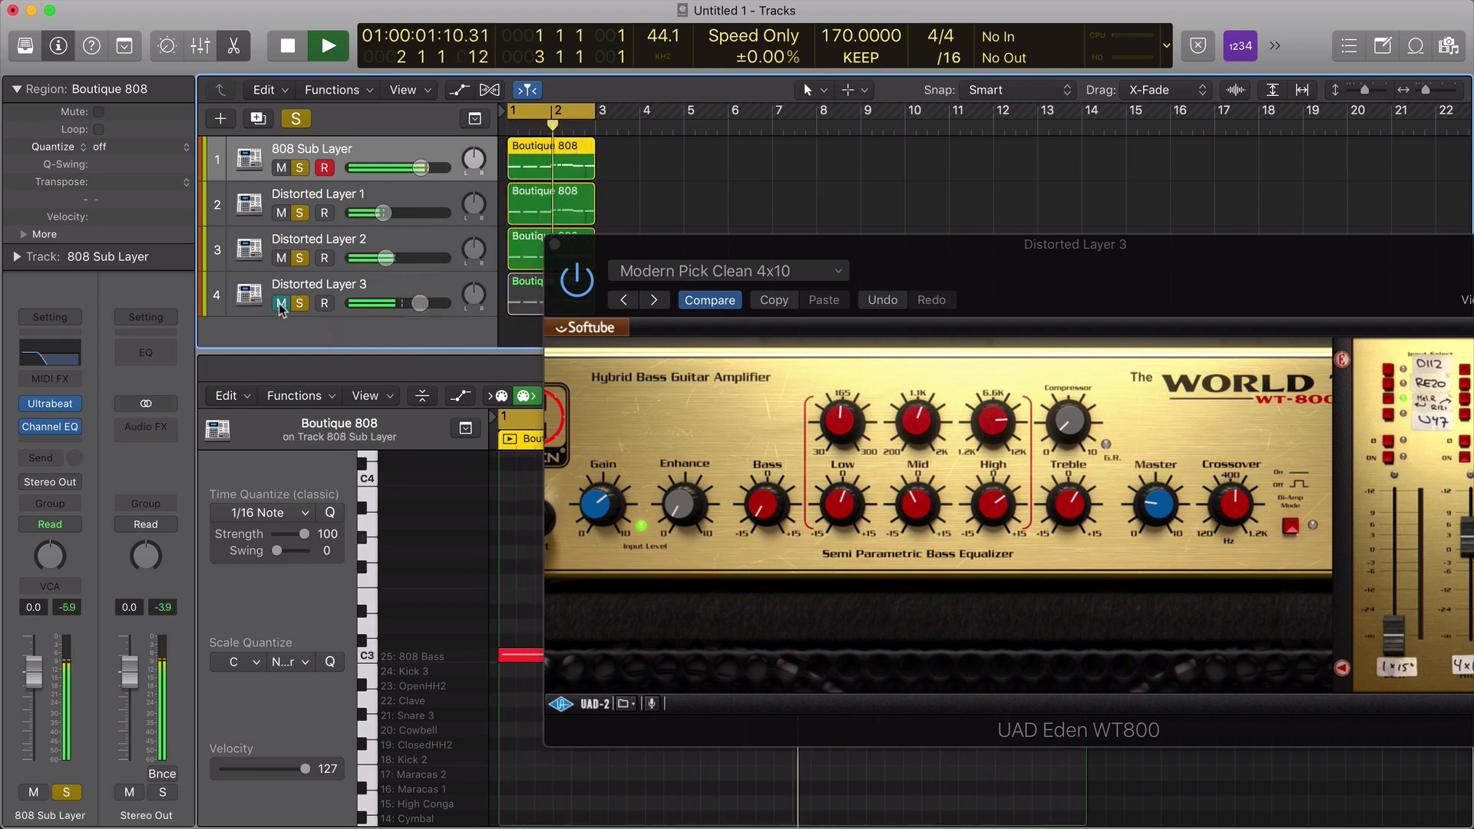
{"action": "key", "text": "space"}
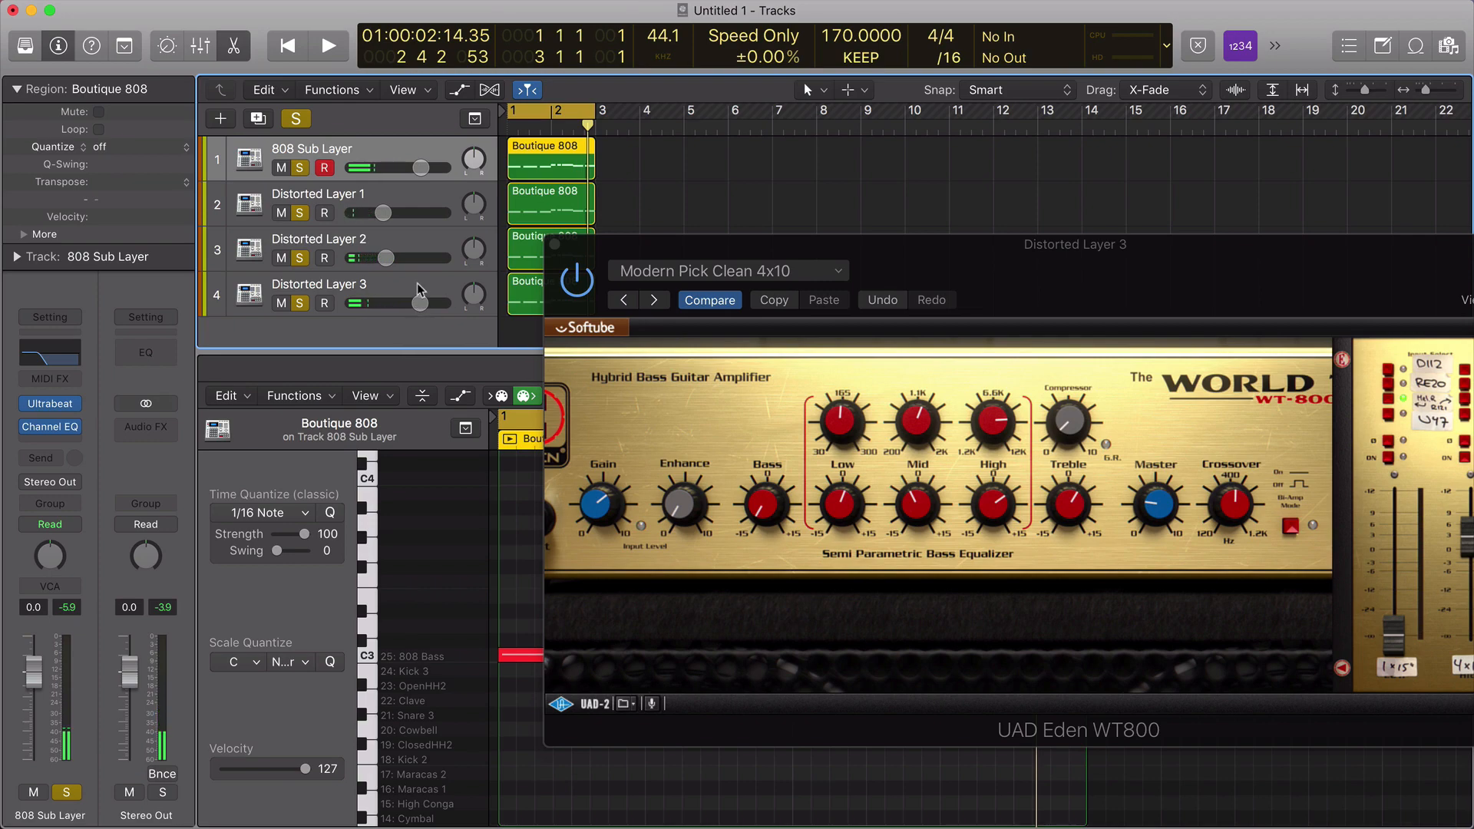
{"action": "key", "text": "space"}
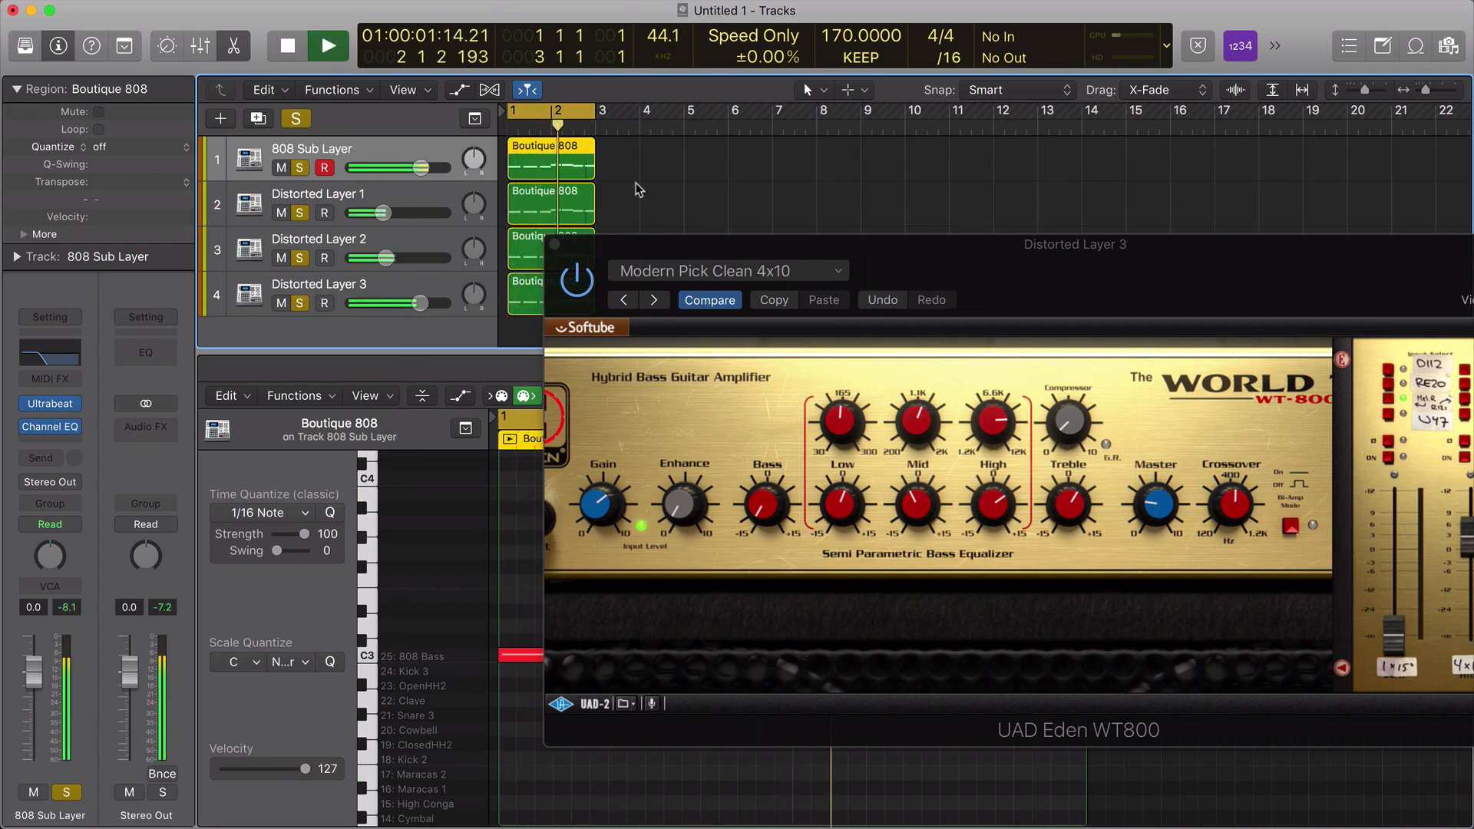
Stop playback and duplicate the Distorted Layer 3 track.
{"action": "key", "text": "super+Right"}
{"action": "left_click_drag", "start_coordinate": [639, 248], "coordinate": [697, 387]}
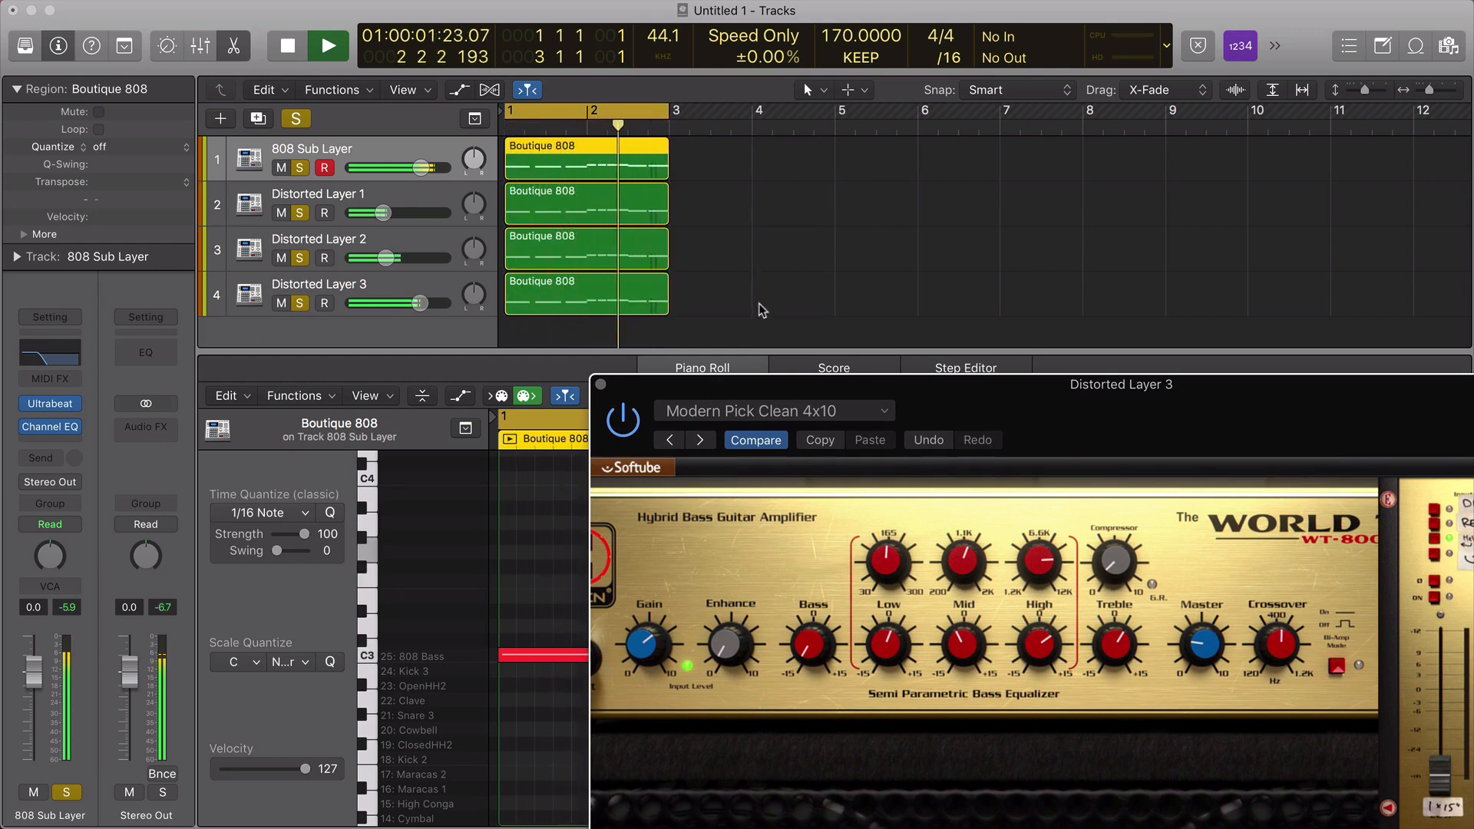
{"action": "key", "text": "super+Right"}
{"action": "key", "text": "super+Left"}
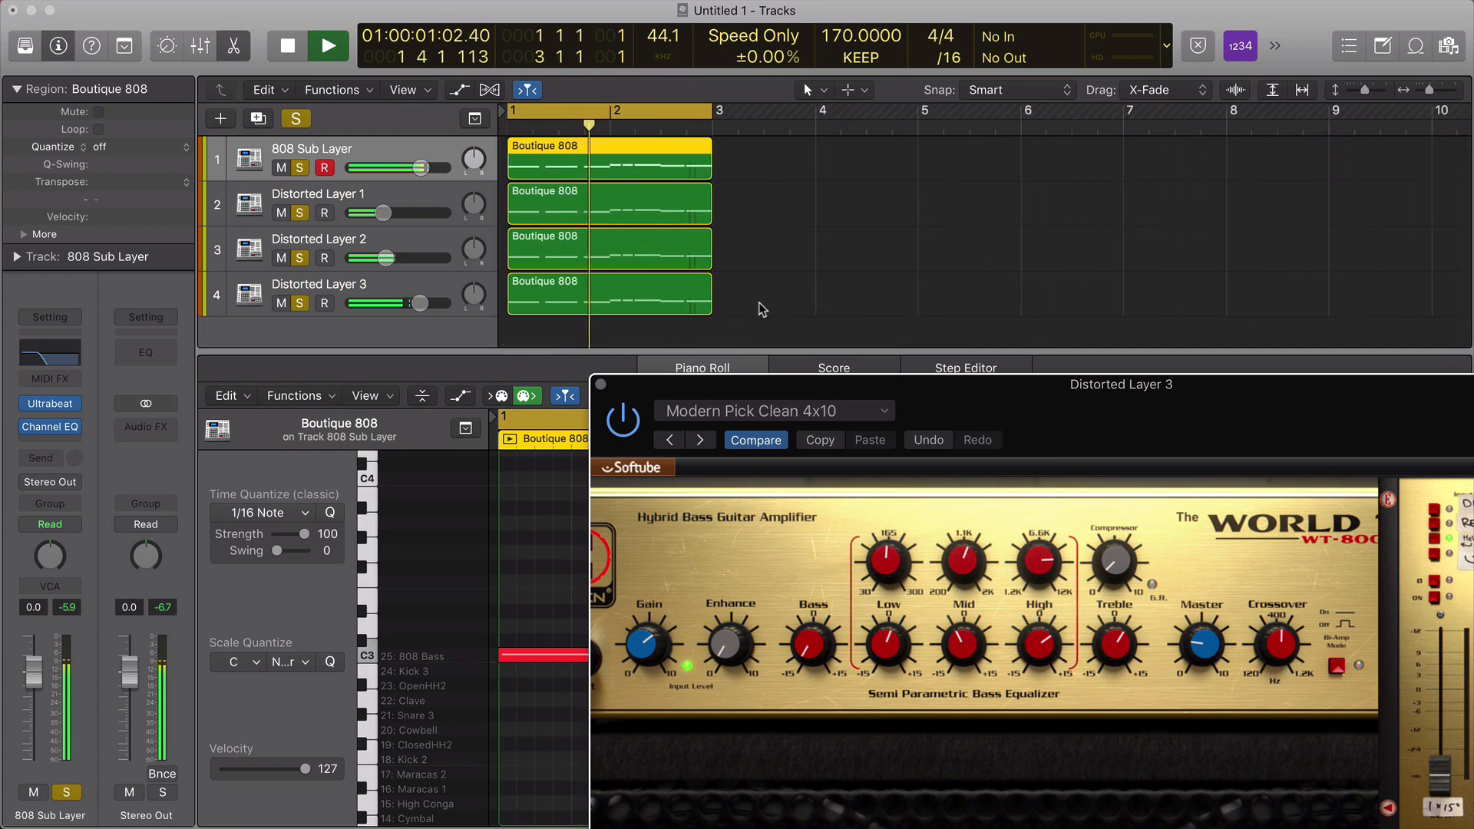
{"action": "key", "text": "space"}
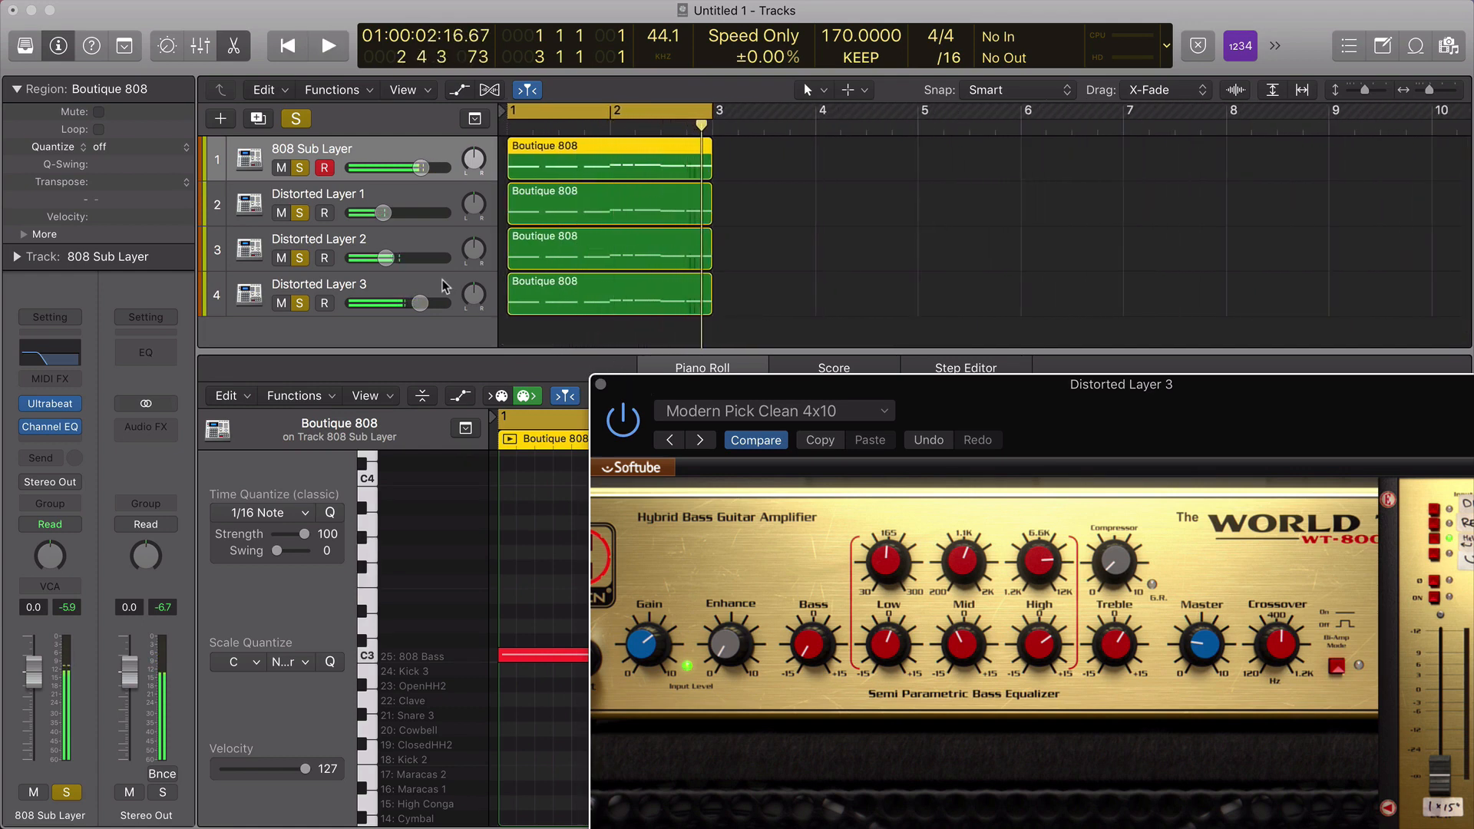
{"action": "left_click", "coordinate": [444, 286]}
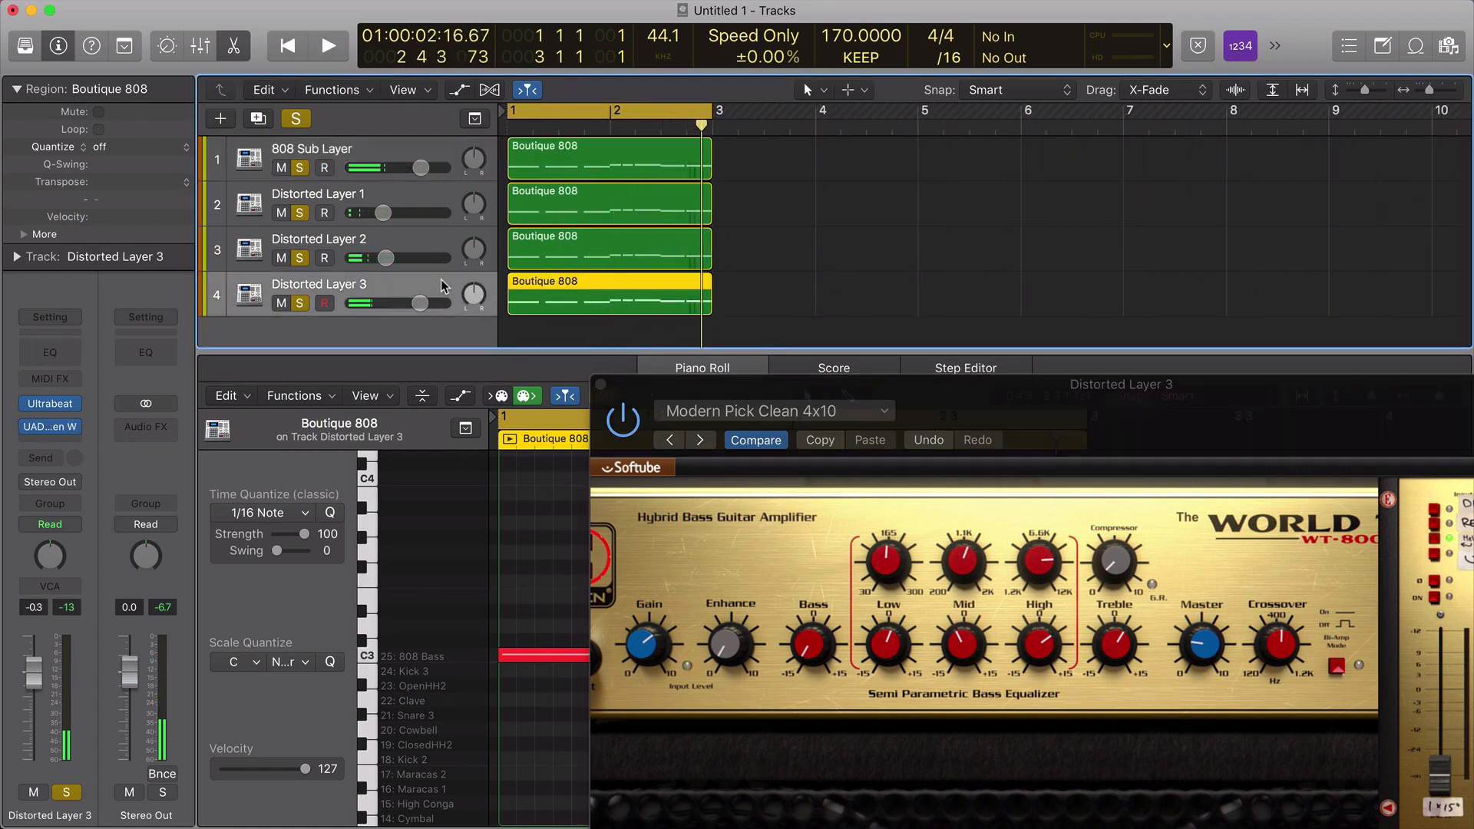
{"action": "key", "text": "super+d"}
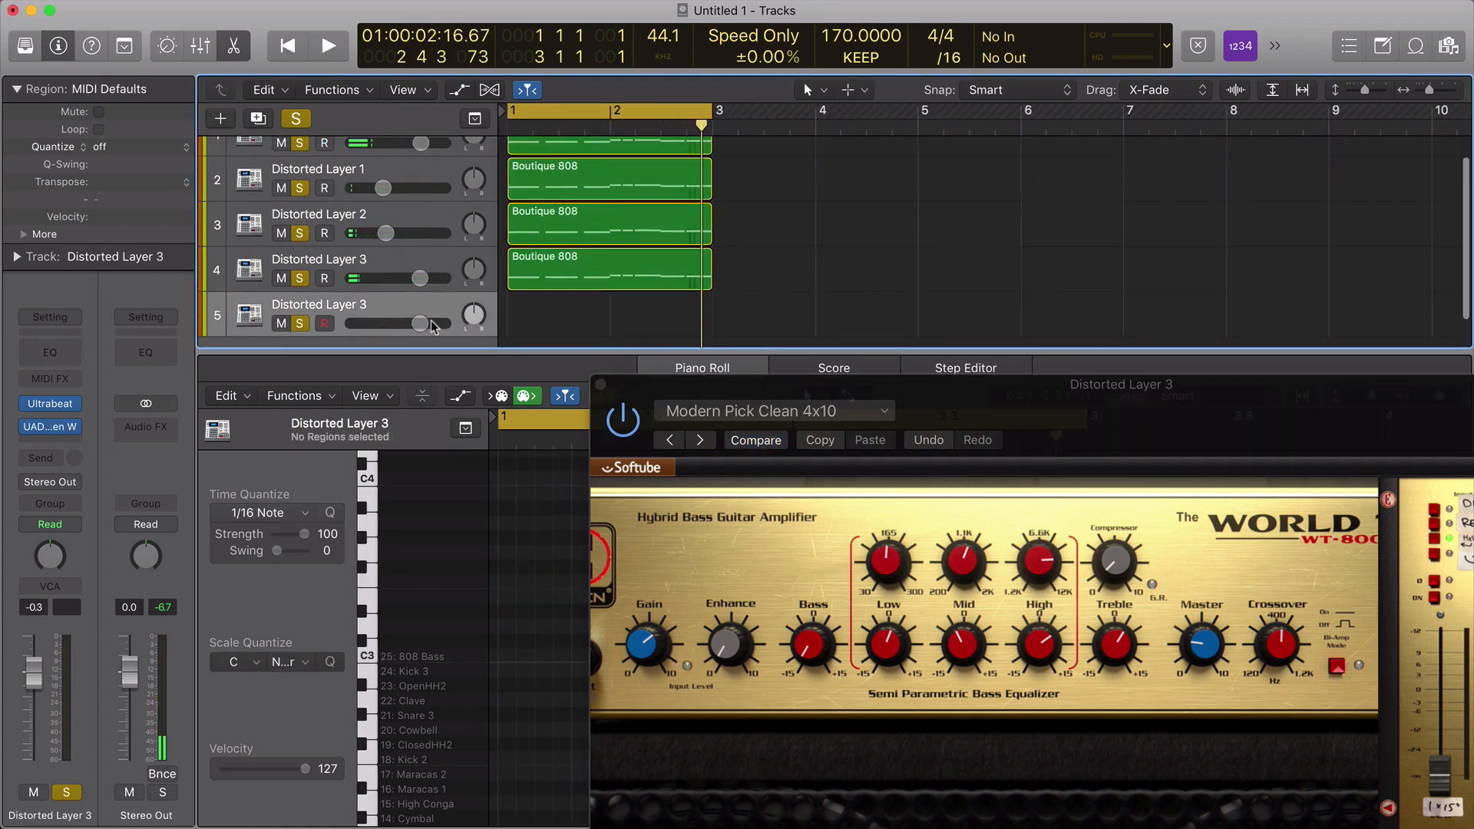
Replace the Eden WT800 on the duplicated track with a stereo Overdrive plug-in and move its window clear of the tracks.
{"action": "left_click", "coordinate": [75, 434]}
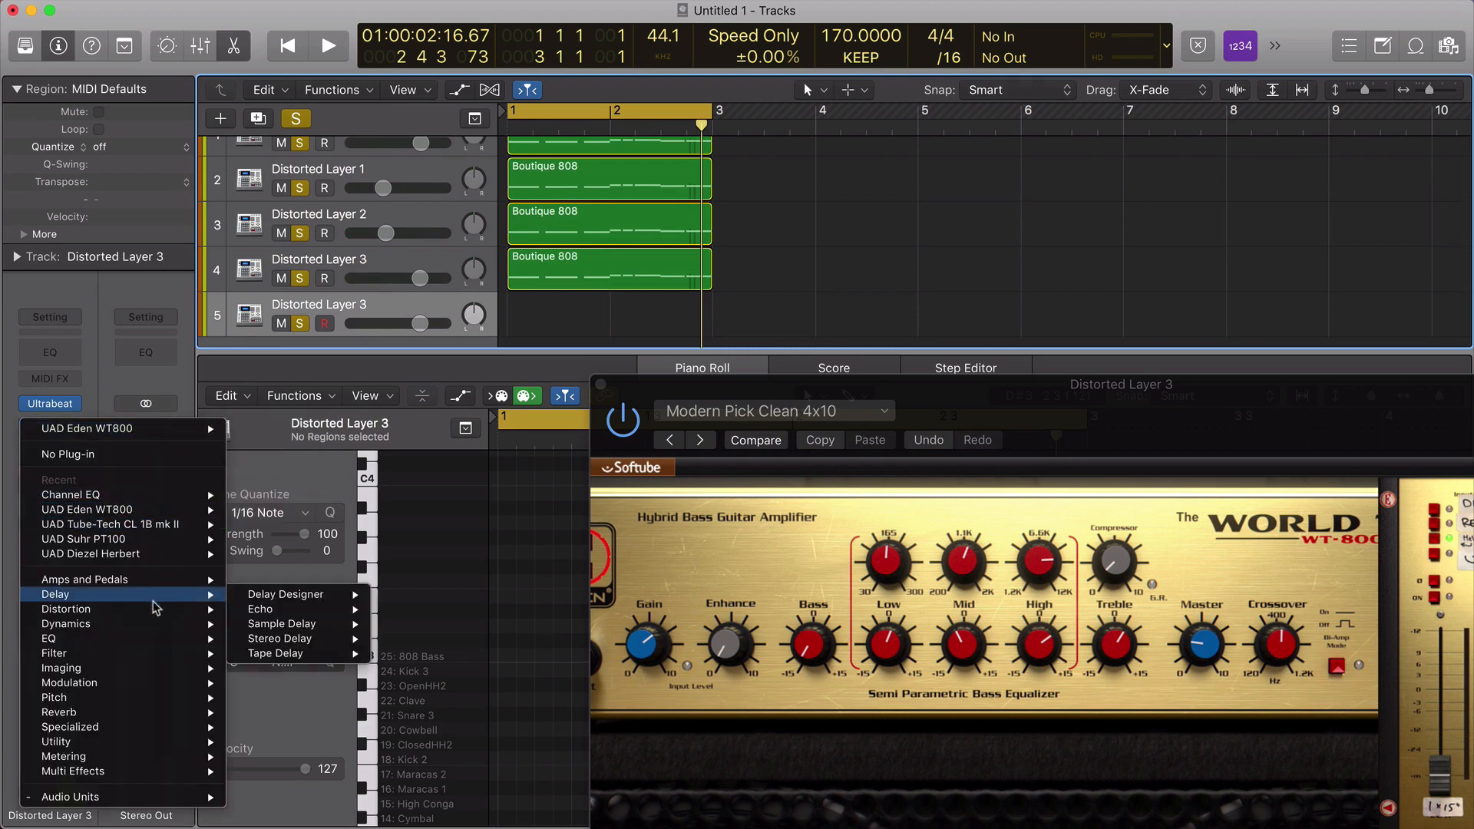
{"action": "mouse_move", "coordinate": [153, 608]}
{"action": "mouse_move", "coordinate": [292, 668]}
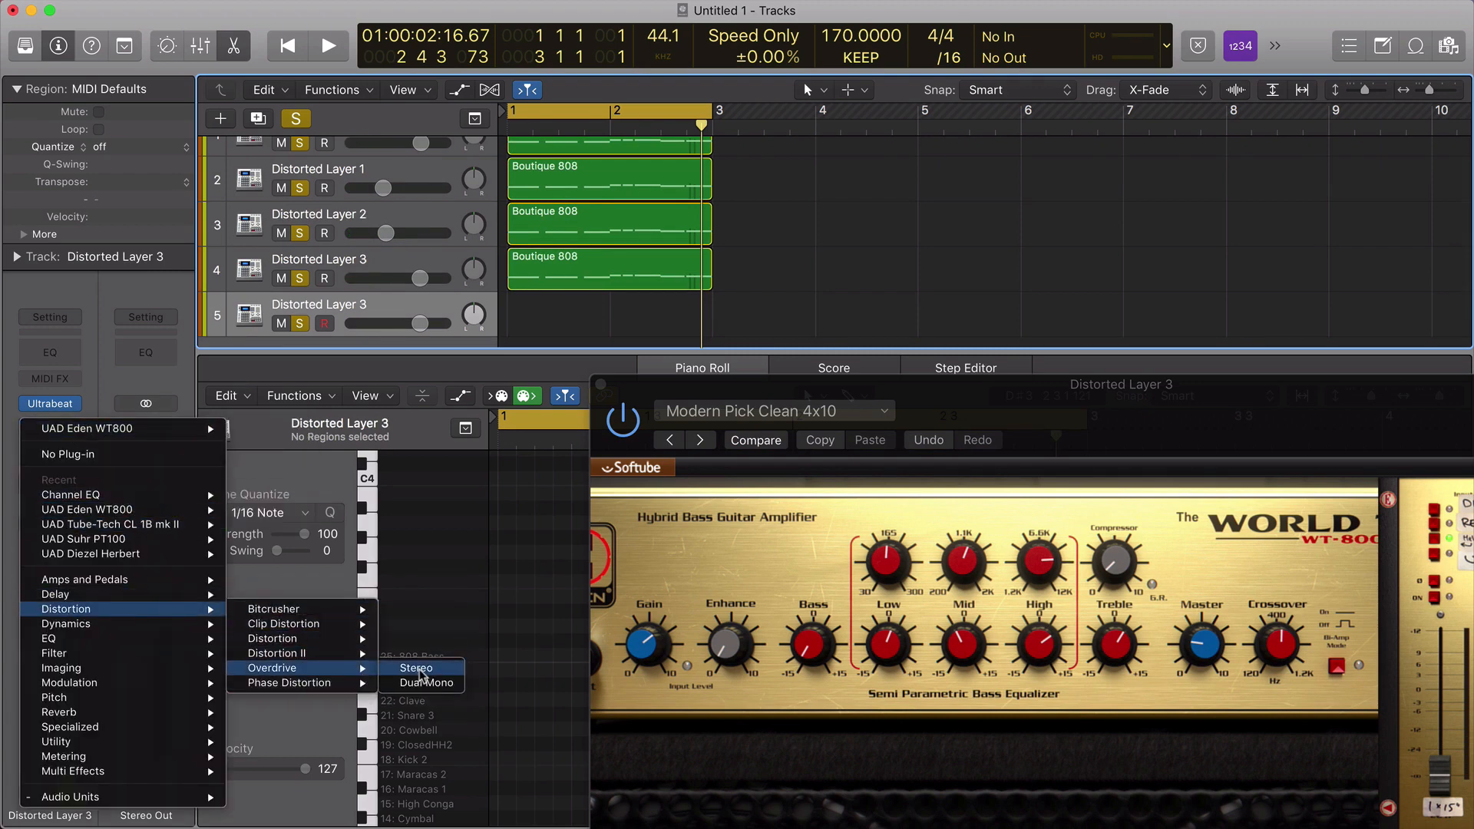
{"action": "left_click", "coordinate": [421, 675]}
{"action": "left_click_drag", "start_coordinate": [404, 56], "coordinate": [1168, 201]}
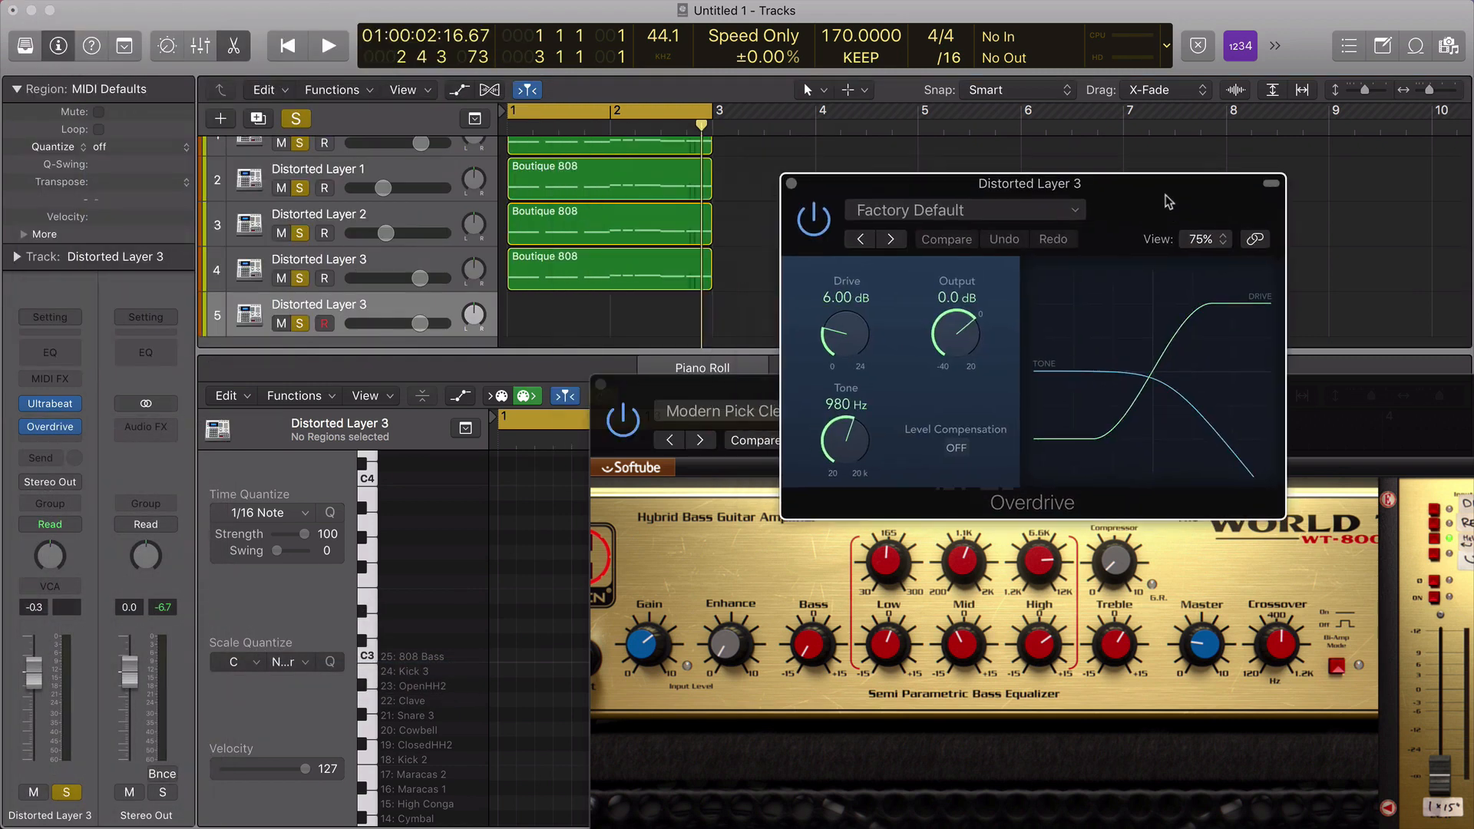
Set the Overdrive's Drive to 24 dB and Tone to 4700 Hz, lower the duplicated track to -18.5 dB, and clear all solos.
{"action": "left_click_drag", "start_coordinate": [873, 405], "coordinate": [850, 120]}
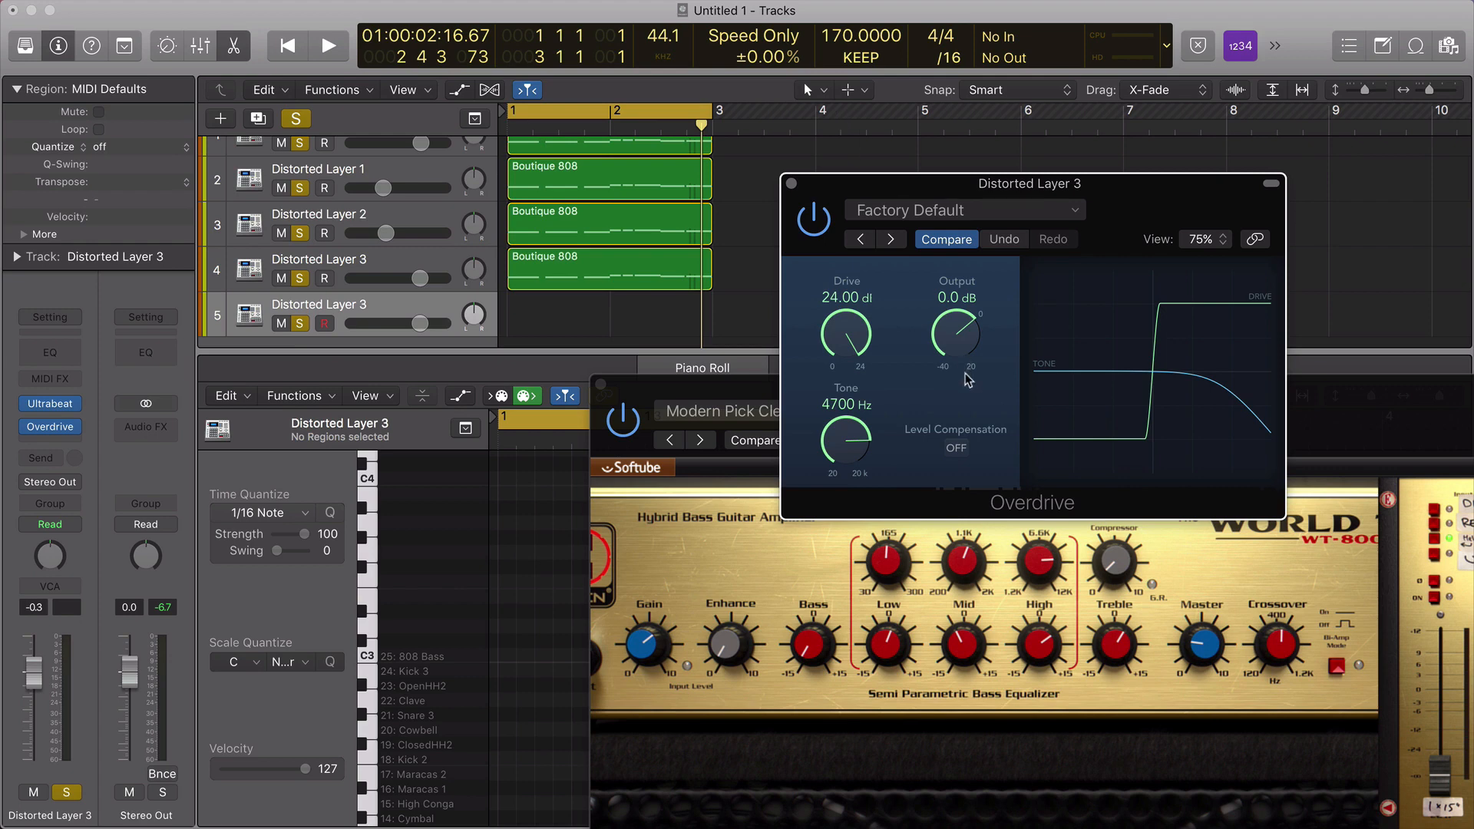
{"action": "left_click_drag", "start_coordinate": [31, 683], "coordinate": [31, 743]}
{"action": "left_click", "coordinate": [296, 120]}
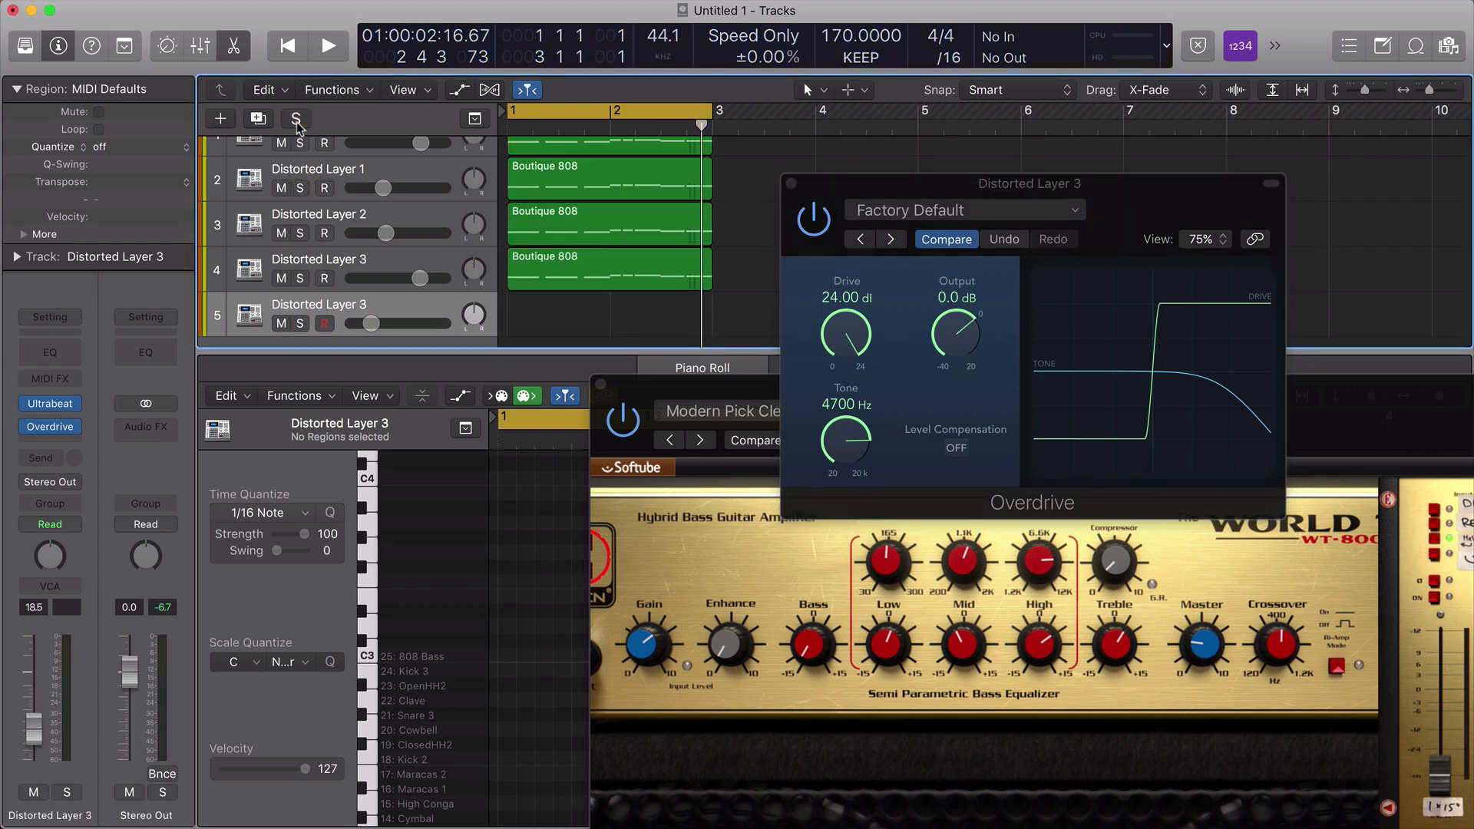
Solo the Overdrive track, copy the Boutique 808 region onto it from the Distorted Layer 3 track above, and play it.
{"action": "left_click", "coordinate": [299, 324]}
{"action": "key", "text": "space"}
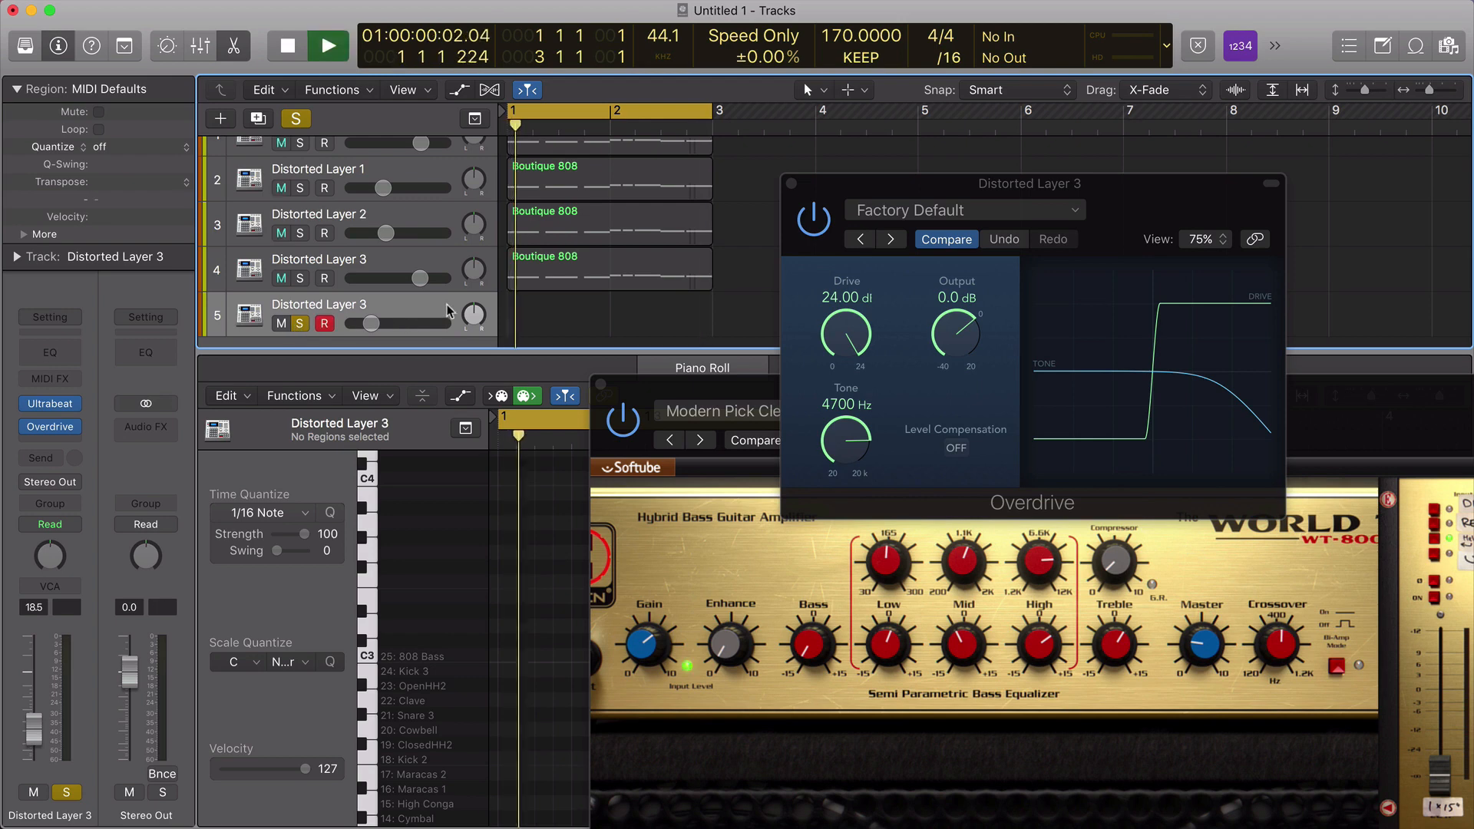
{"action": "key", "text": "space"}
{"action": "left_click_drag", "start_coordinate": [601, 263], "coordinate": [587, 317]}
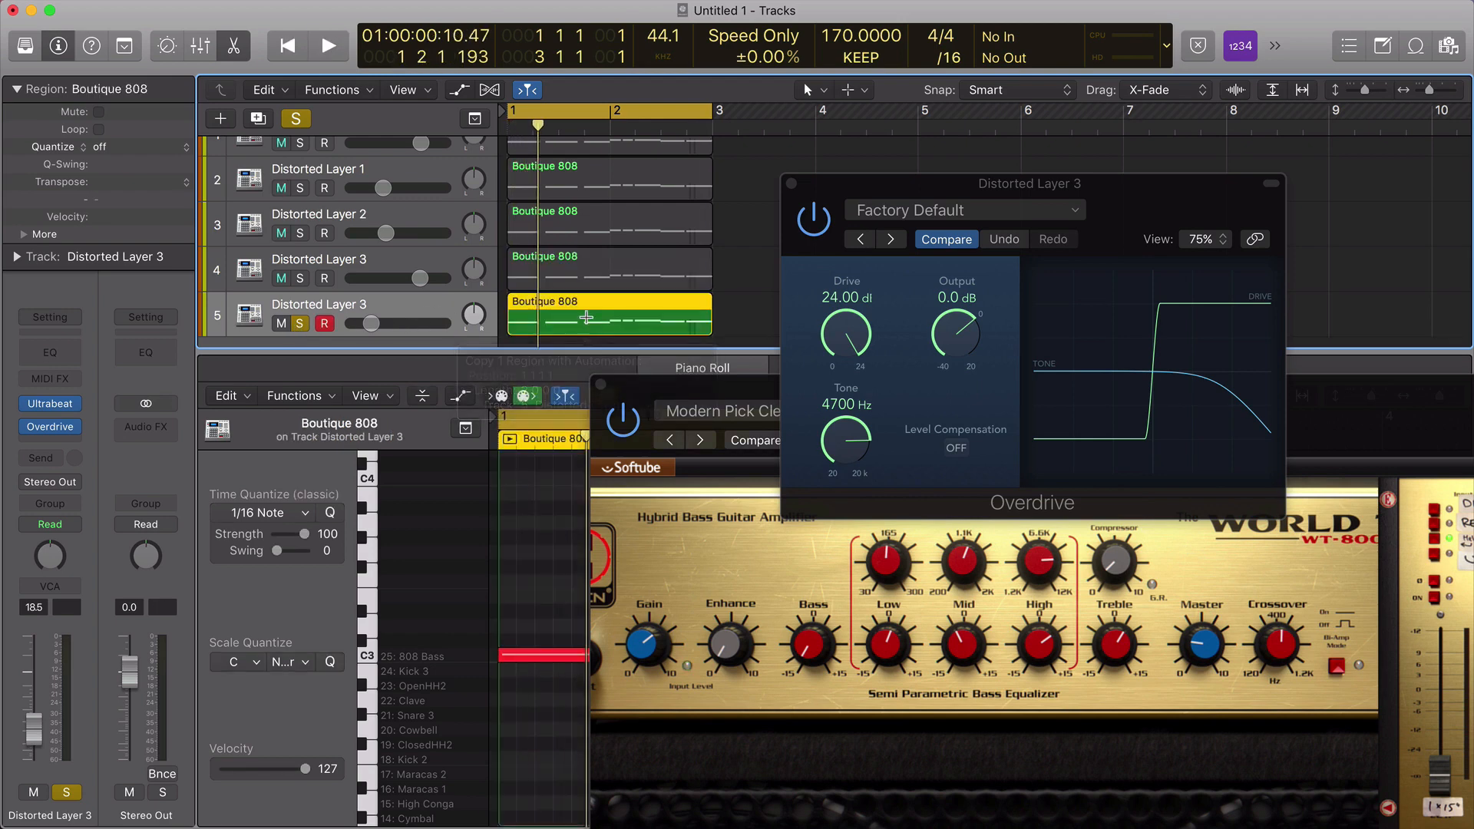
{"action": "key", "text": "space"}
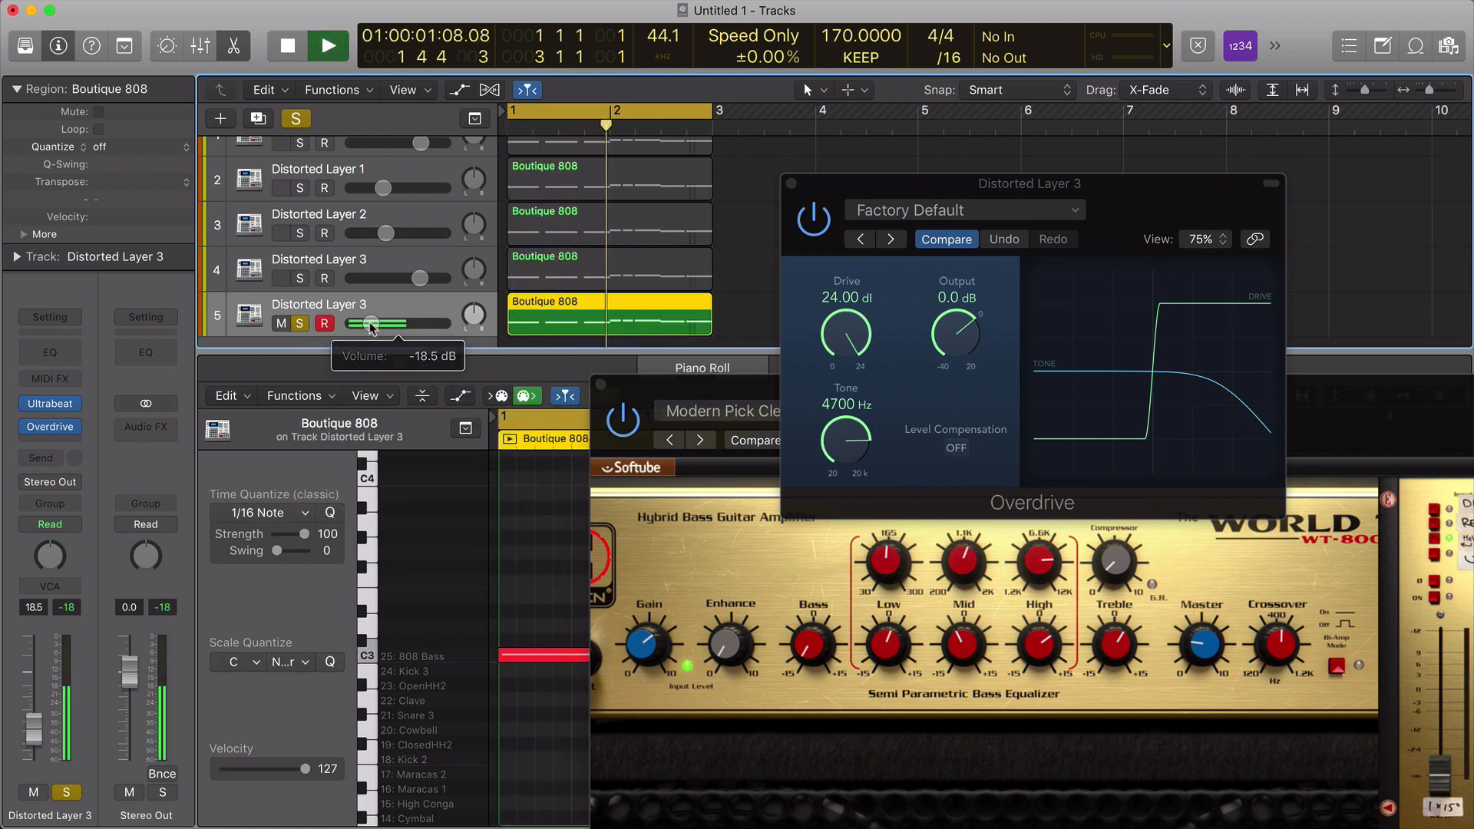
Add a Channel EQ to the Overdrive track with a 24 dB/Oct low cut at 1440 Hz, and raise the track's volume to -5.2 dB.
{"action": "left_click", "coordinate": [49, 353]}
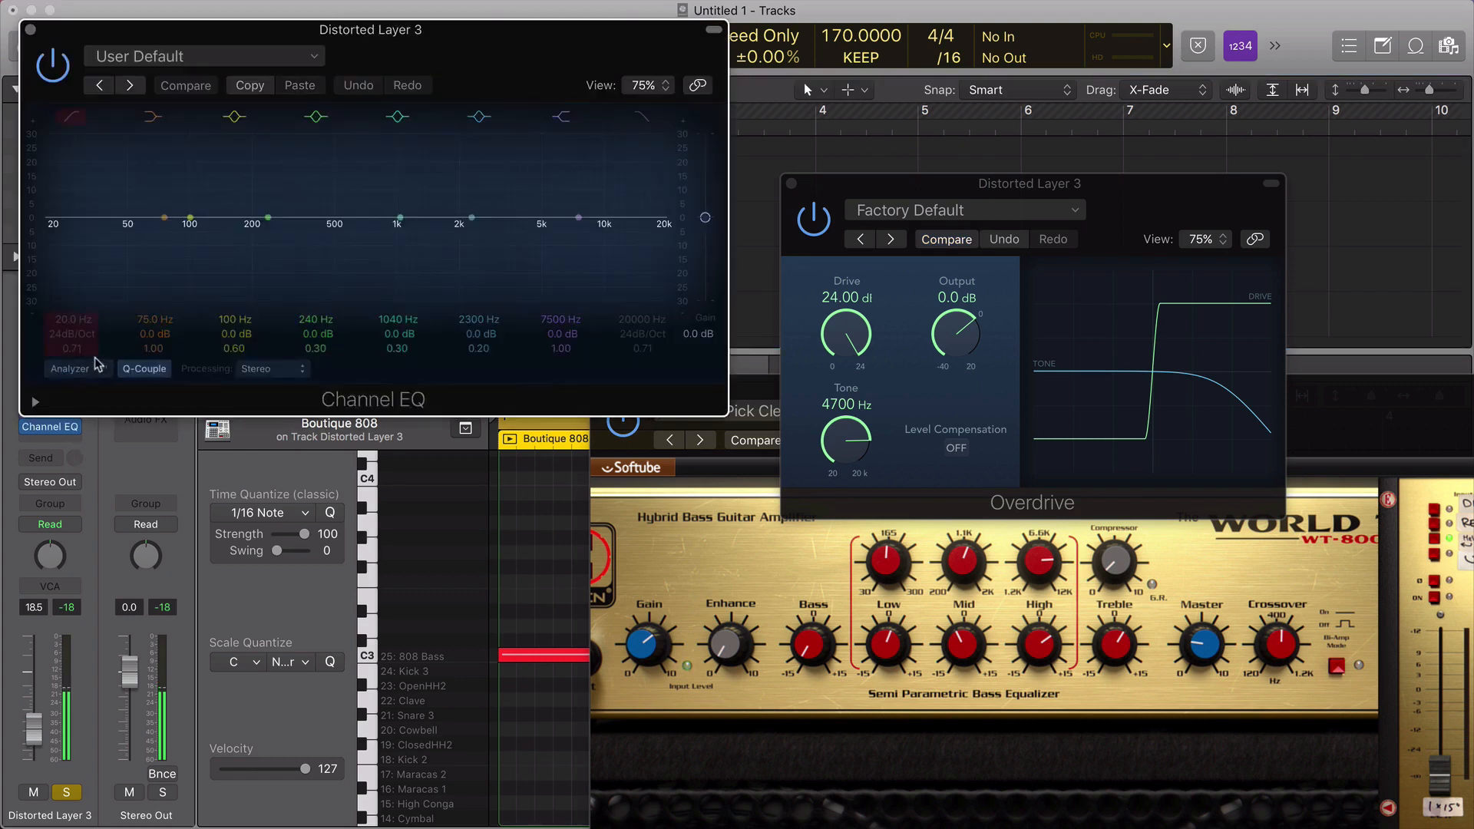
{"action": "left_click", "coordinate": [64, 125]}
{"action": "left_click_drag", "start_coordinate": [73, 321], "coordinate": [73, 269]}
{"action": "key", "text": "space"}
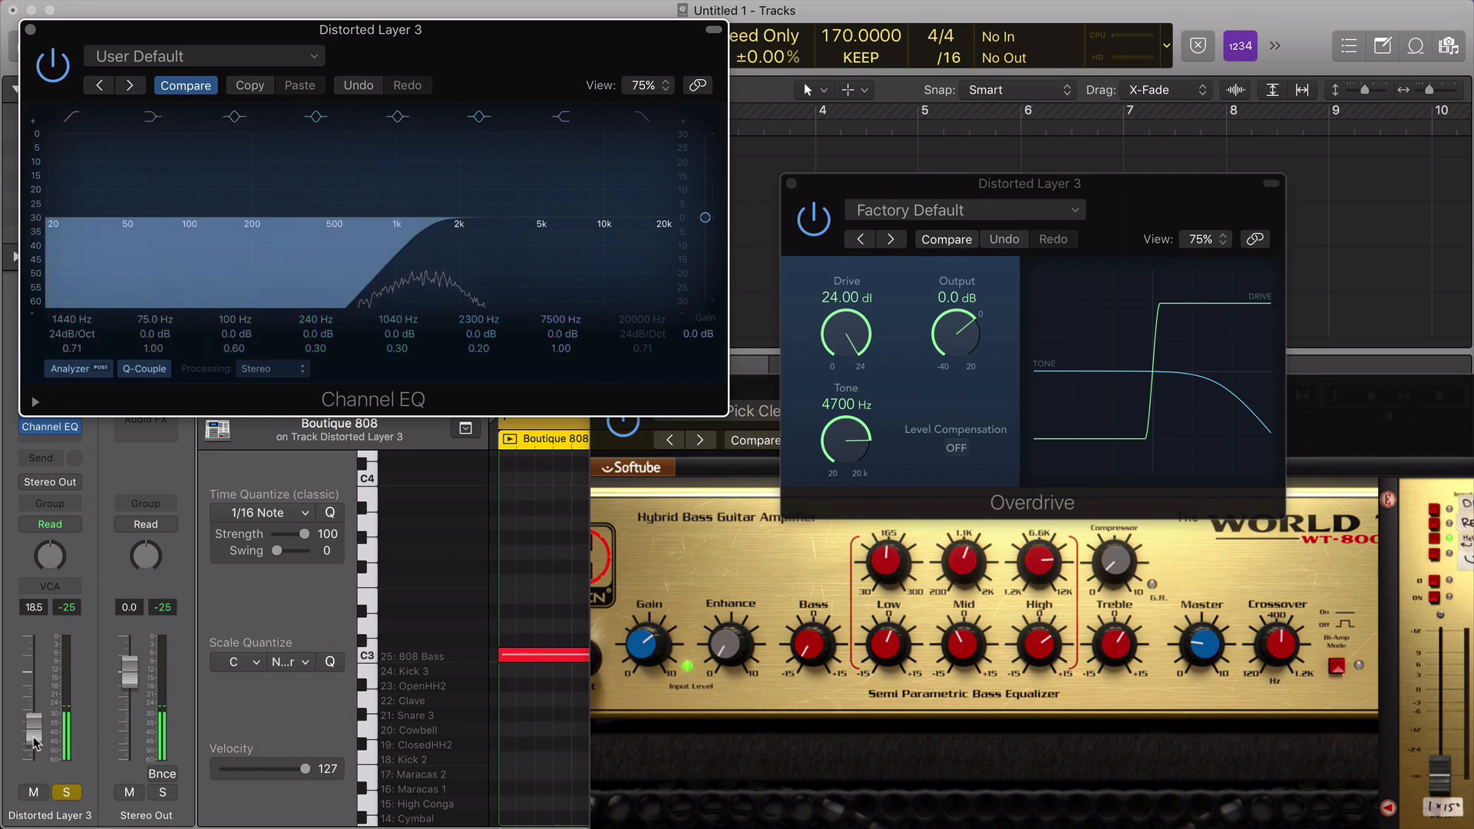
{"action": "left_click_drag", "start_coordinate": [34, 726], "coordinate": [34, 697]}
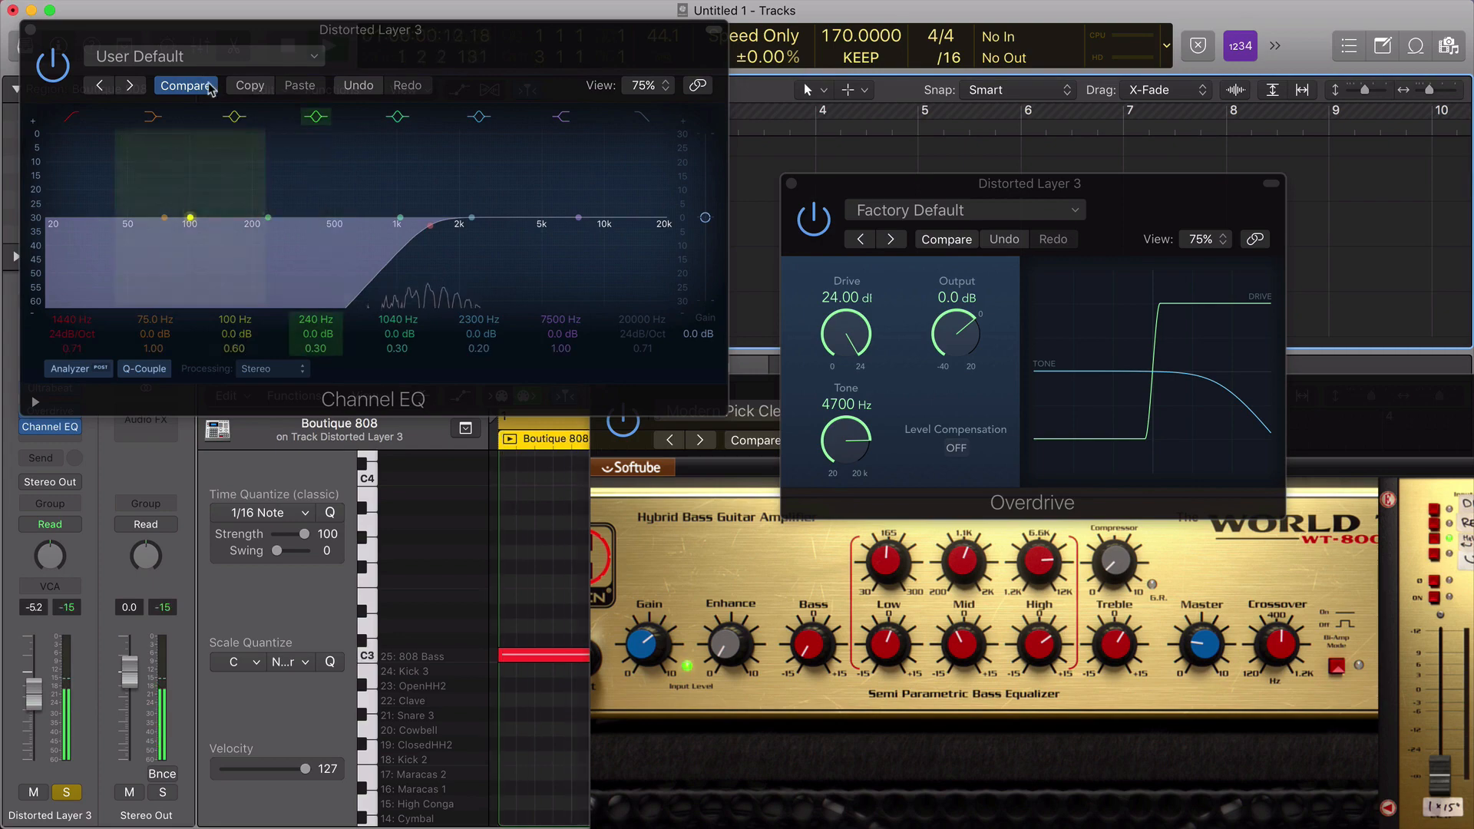
{"action": "left_click", "coordinate": [30, 29]}
Solo the original Distorted Layer 3, Distorted Layer 2 and Distorted Layer 1 alongside the Overdrive track during playback.
{"action": "left_click", "coordinate": [300, 278]}
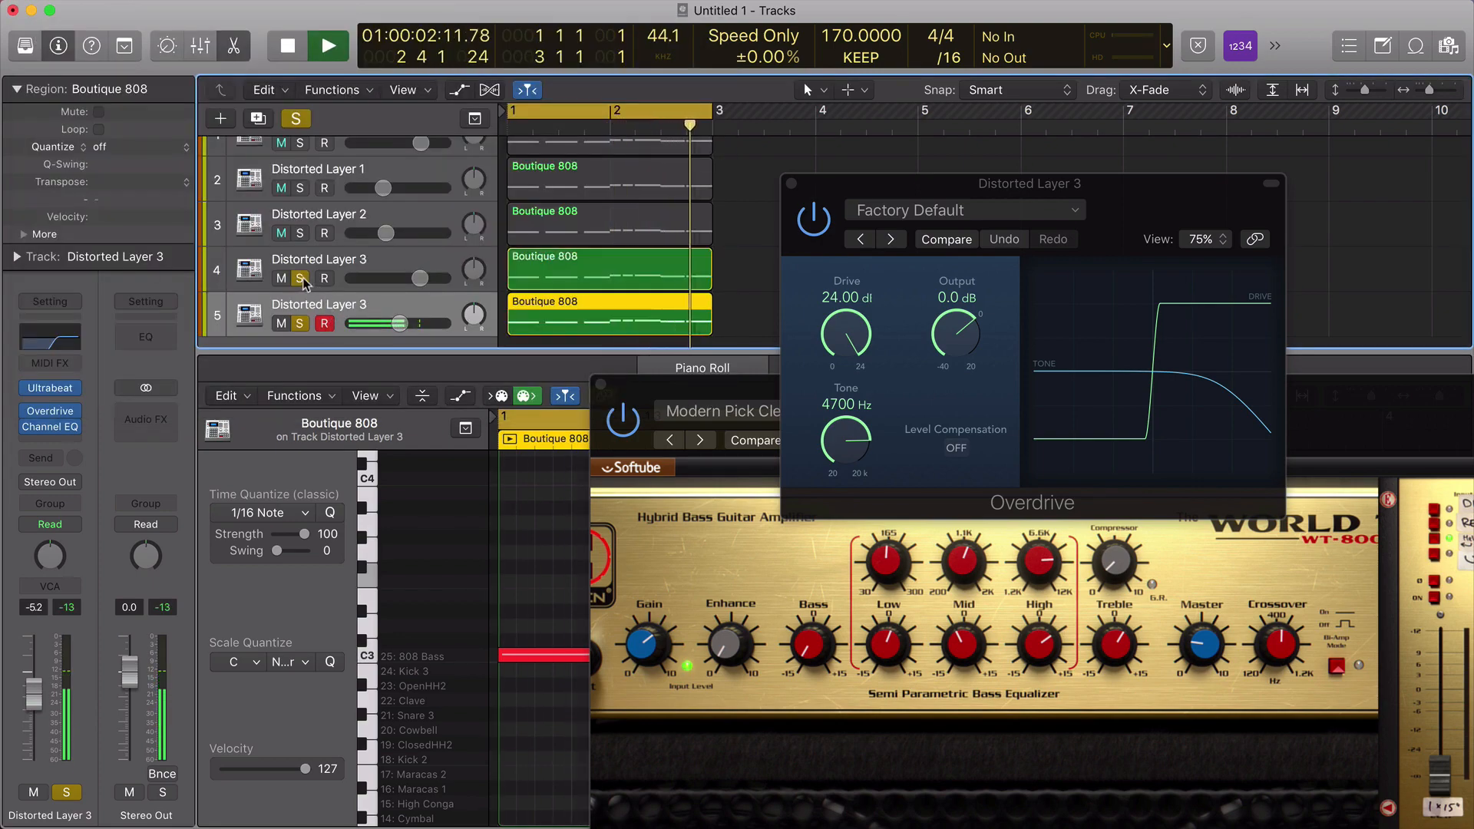
{"action": "left_click", "coordinate": [300, 233]}
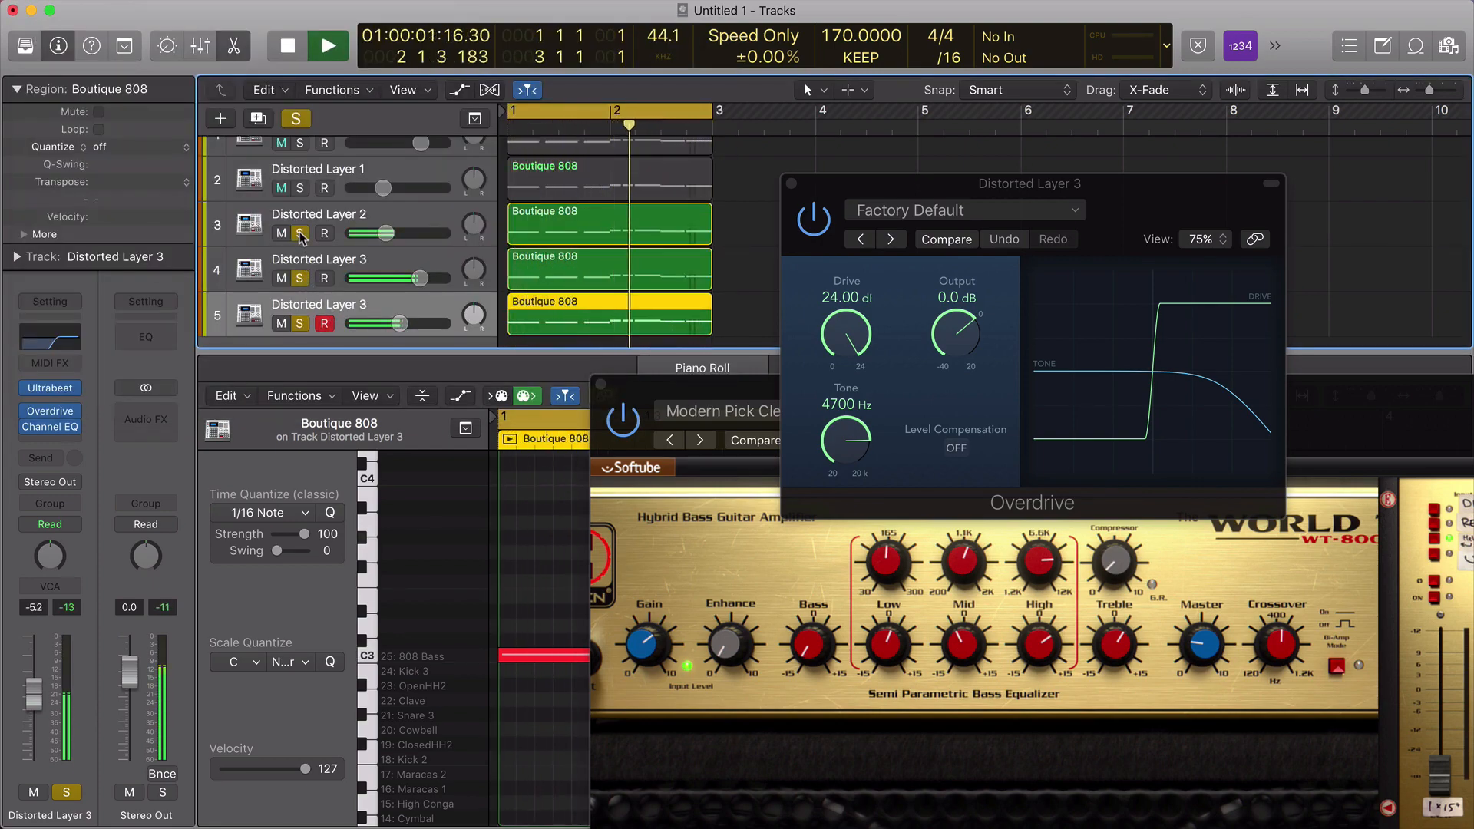
{"action": "left_click", "coordinate": [281, 189]}
{"action": "left_click", "coordinate": [280, 189]}
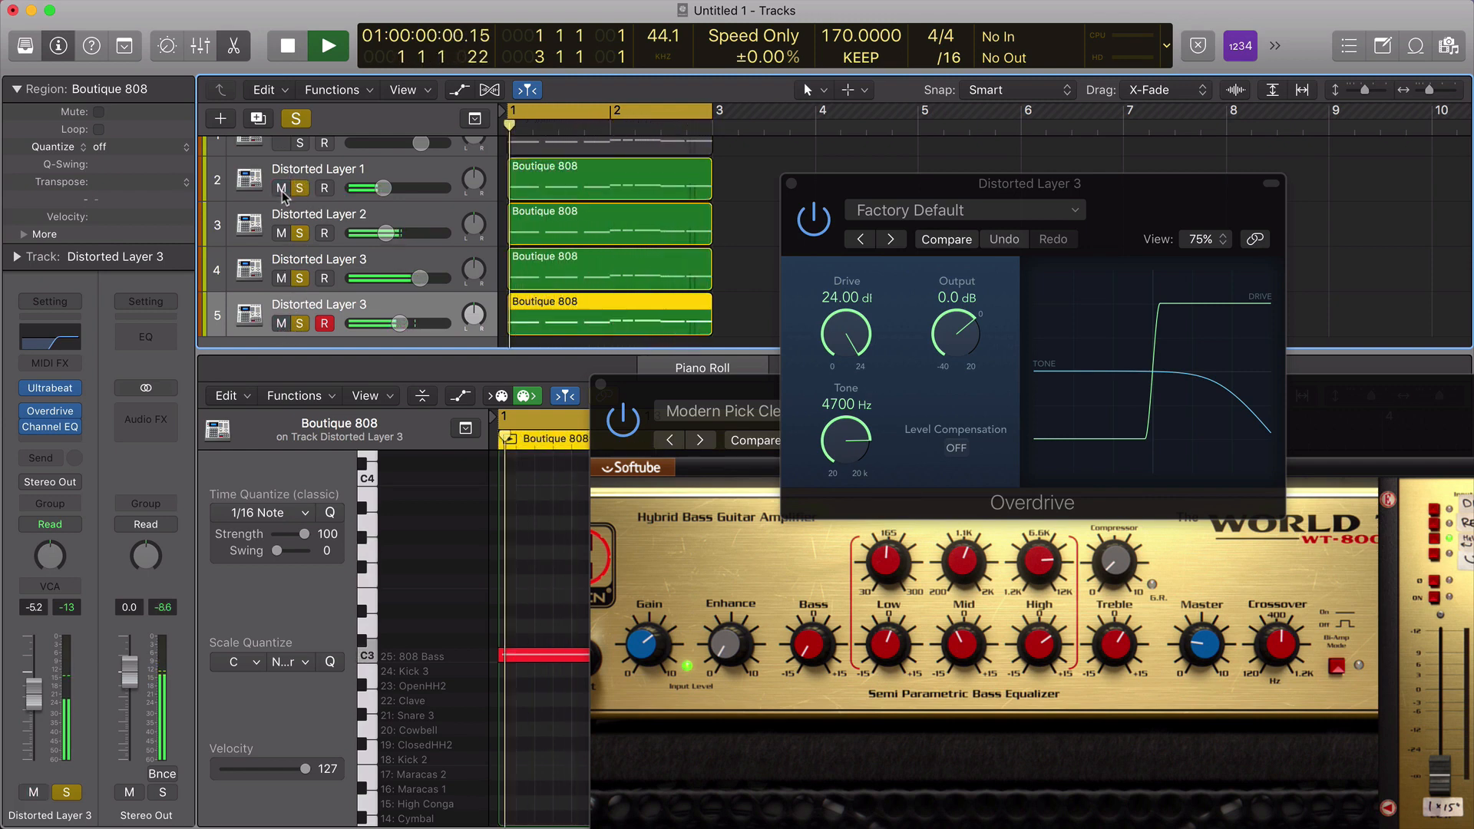
Mute the Overdrive track to compare the blend without it, stop playback, unmute it and set its volume to -9.4 dB.
{"action": "left_click", "coordinate": [281, 323]}
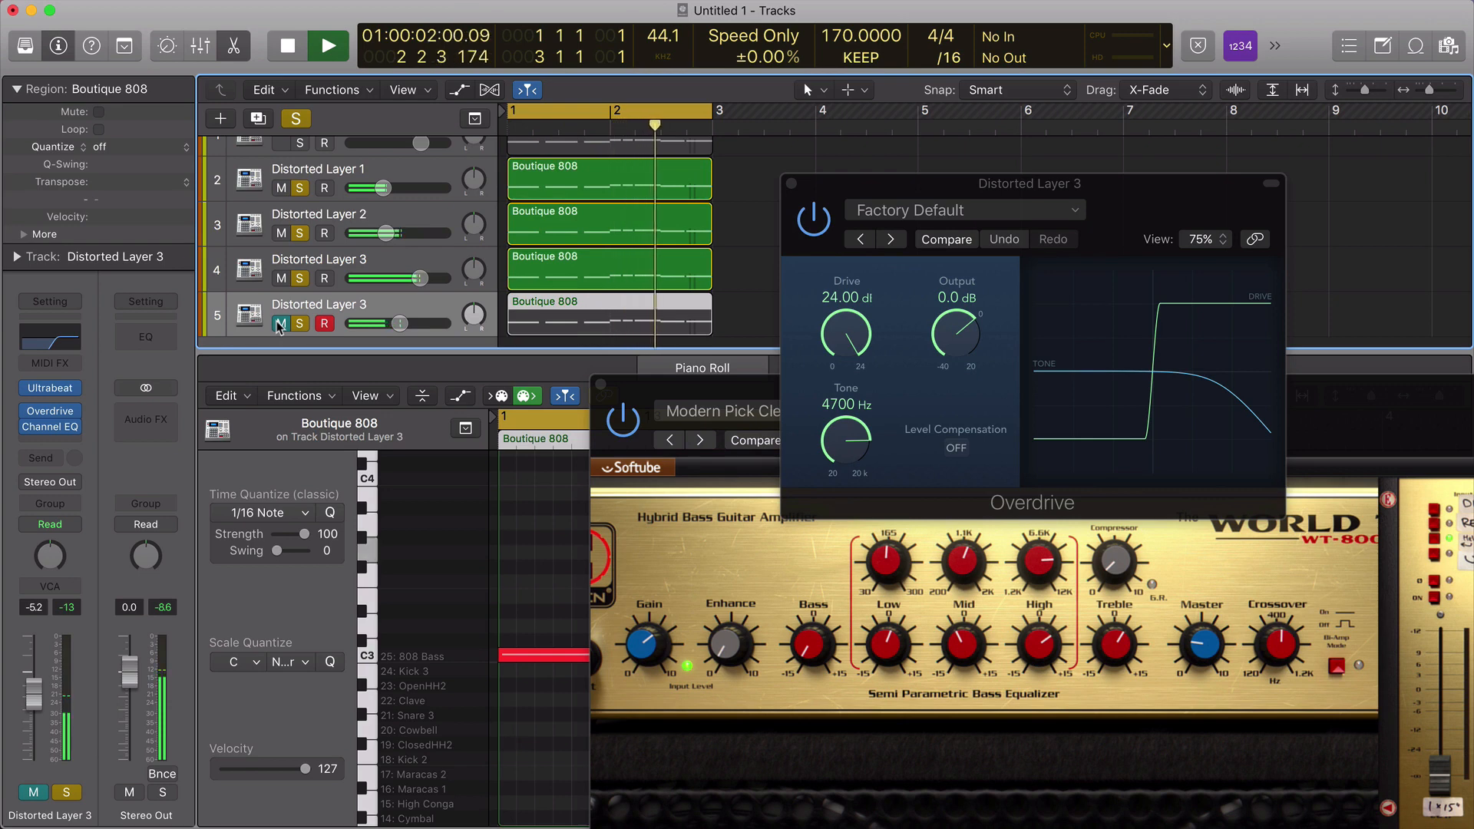
{"action": "left_click", "coordinate": [280, 187]}
{"action": "left_click", "coordinate": [280, 187]}
{"action": "key", "text": "space"}
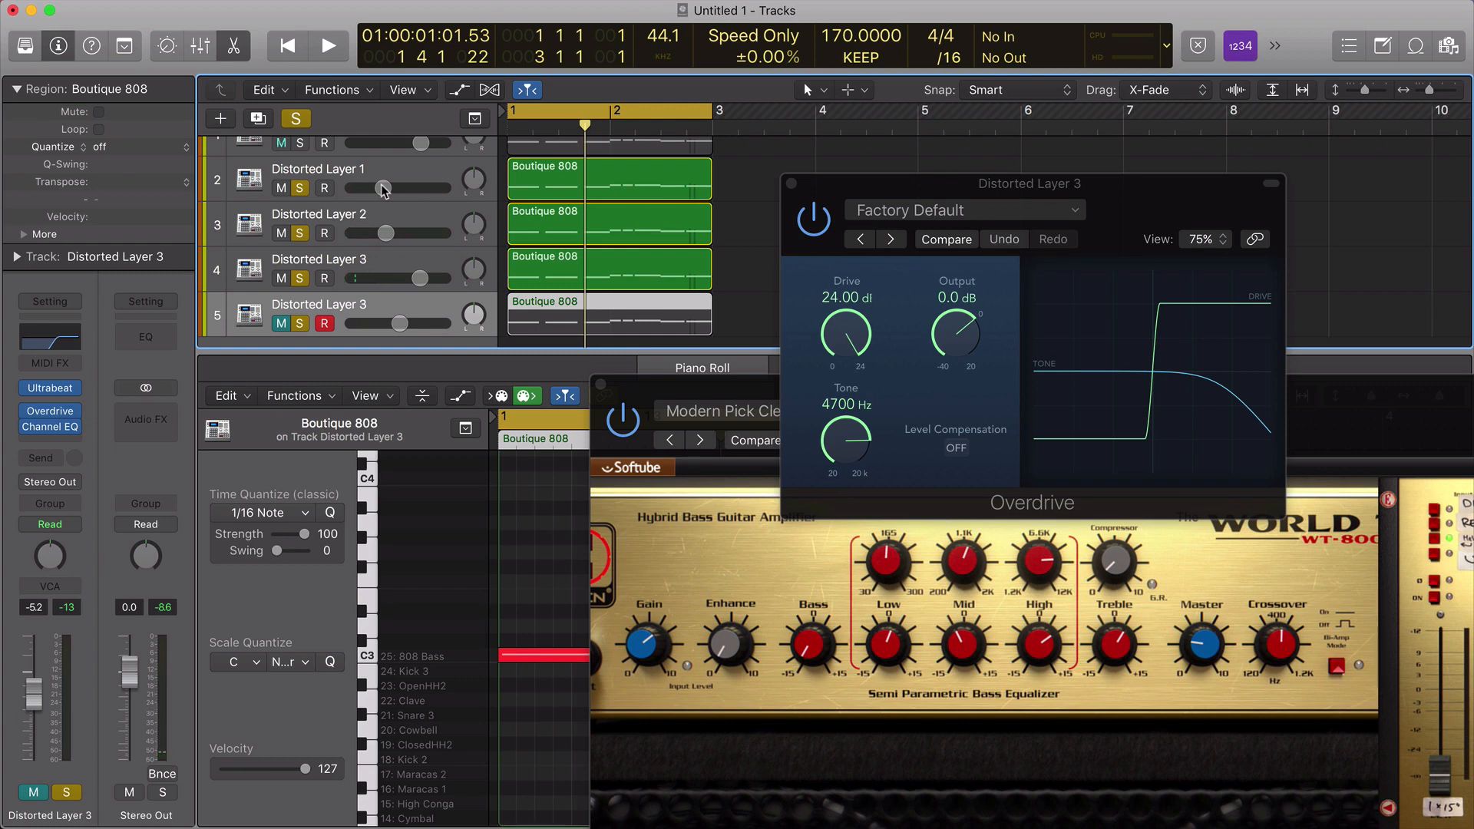
{"action": "left_click", "coordinate": [283, 328]}
{"action": "left_click_drag", "start_coordinate": [399, 323], "coordinate": [379, 330]}
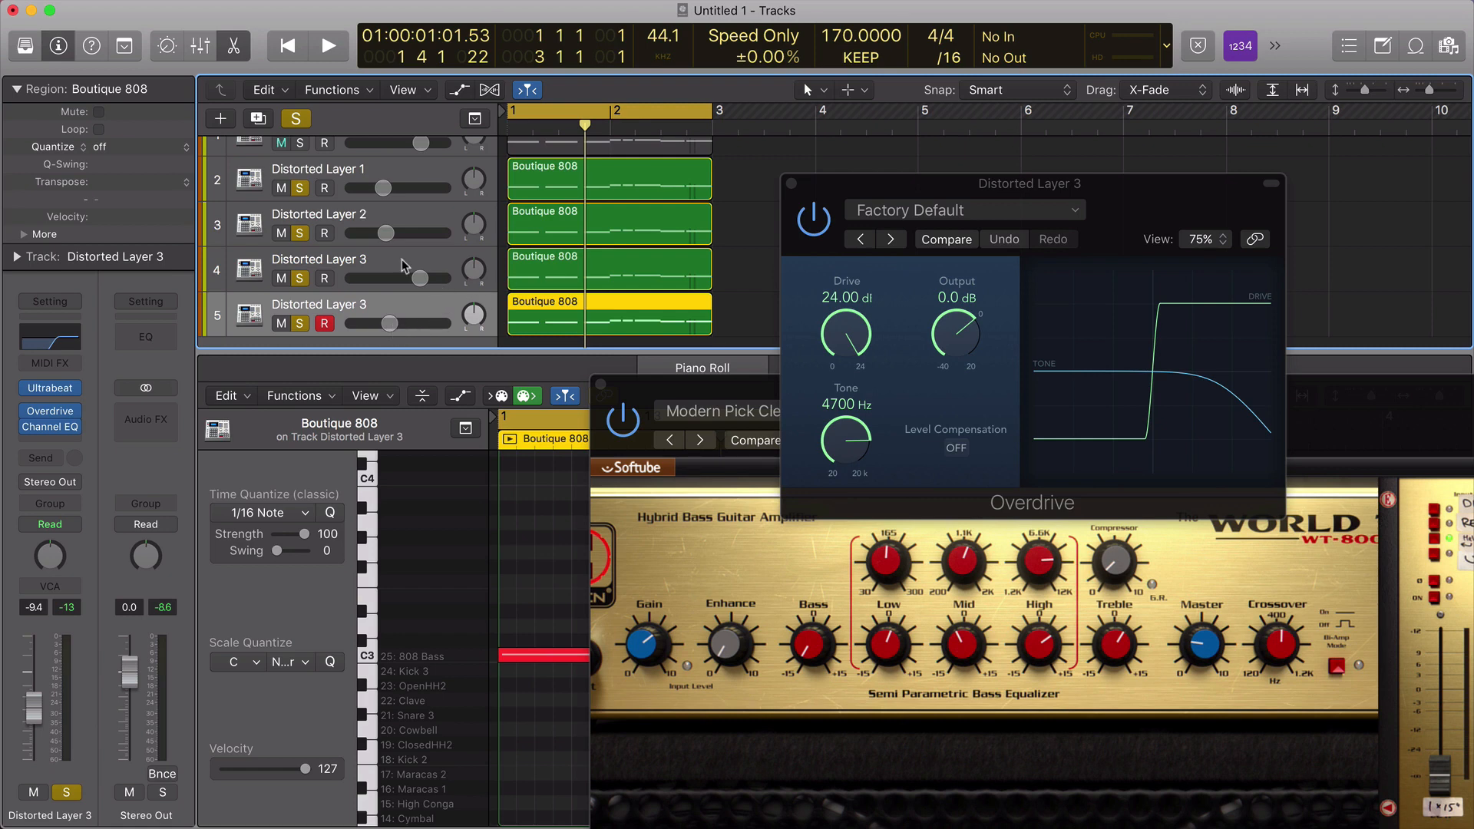
Move the Overdrive plug-in window aside and collapse the Piano Roll so all five tracks are in view.
{"action": "left_click_drag", "start_coordinate": [863, 189], "coordinate": [925, 165]}
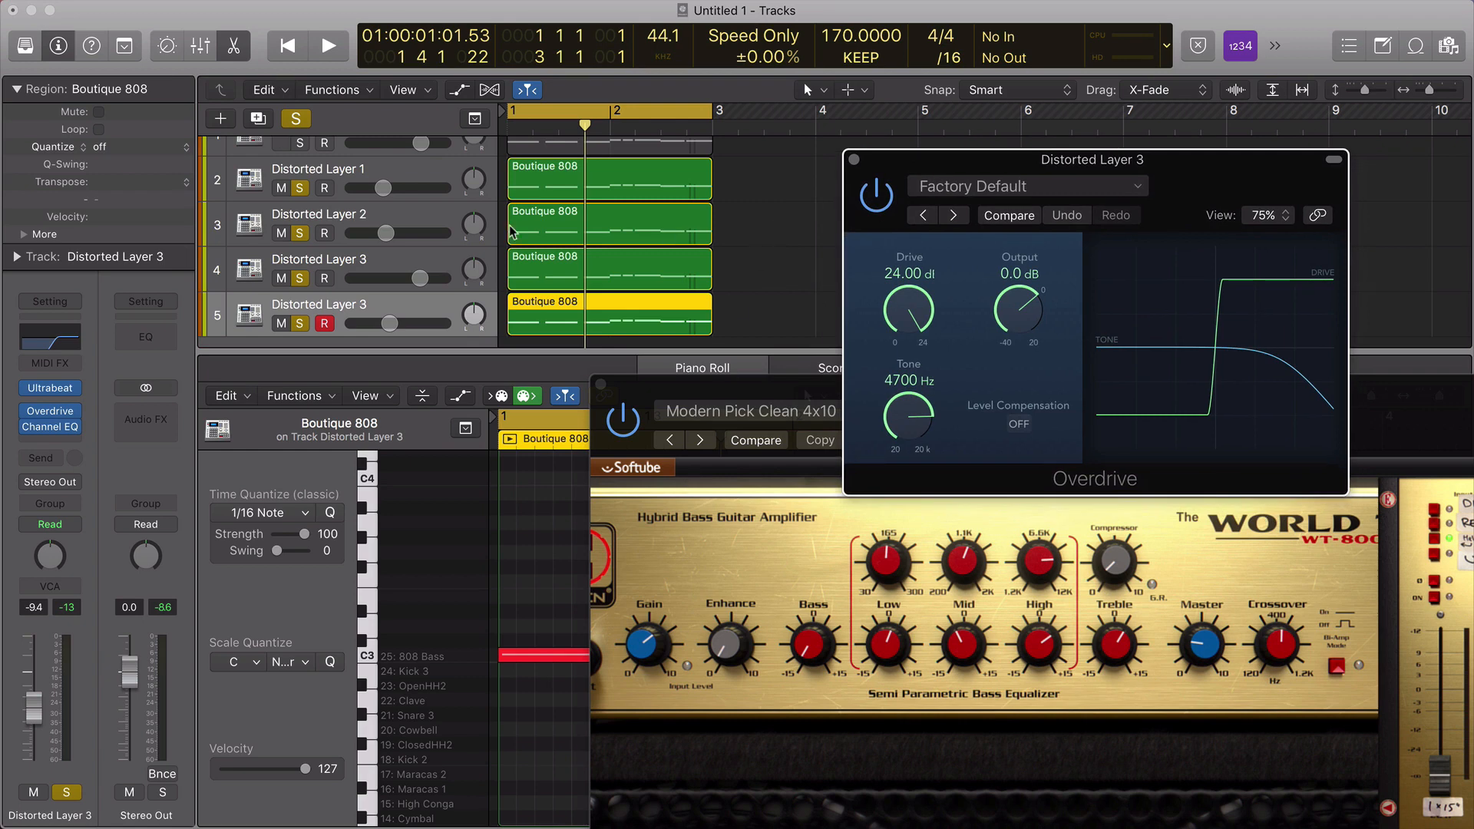
{"action": "scroll", "coordinate": [513, 230], "scroll_direction": "up", "scroll_amount": 2}
{"action": "left_click_drag", "start_coordinate": [478, 355], "coordinate": [485, 826]}
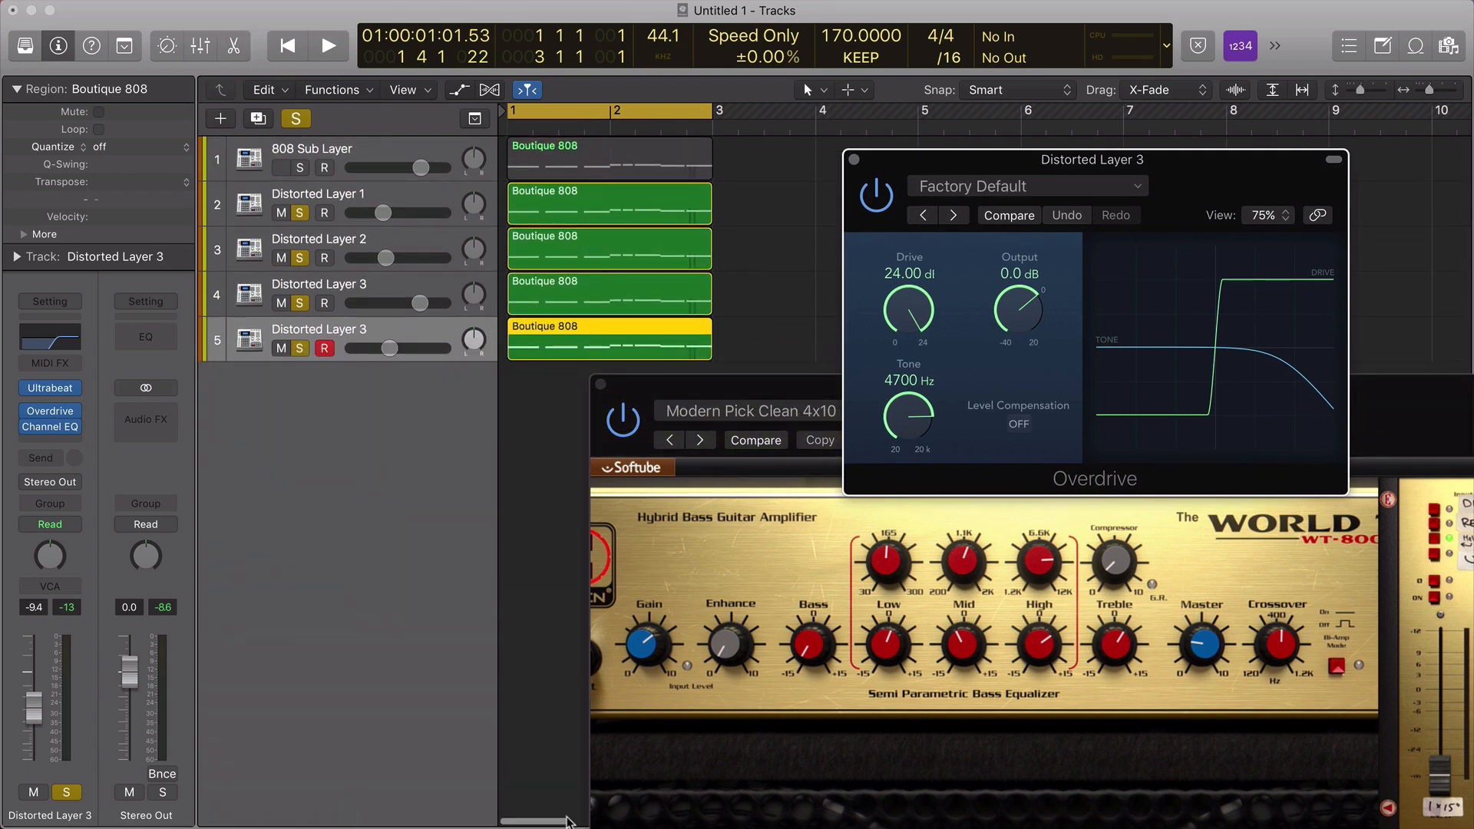
Solo the 808 Sub Layer and select each of the five tracks in turn to review its plug-in chain.
{"action": "left_click", "coordinate": [383, 146]}
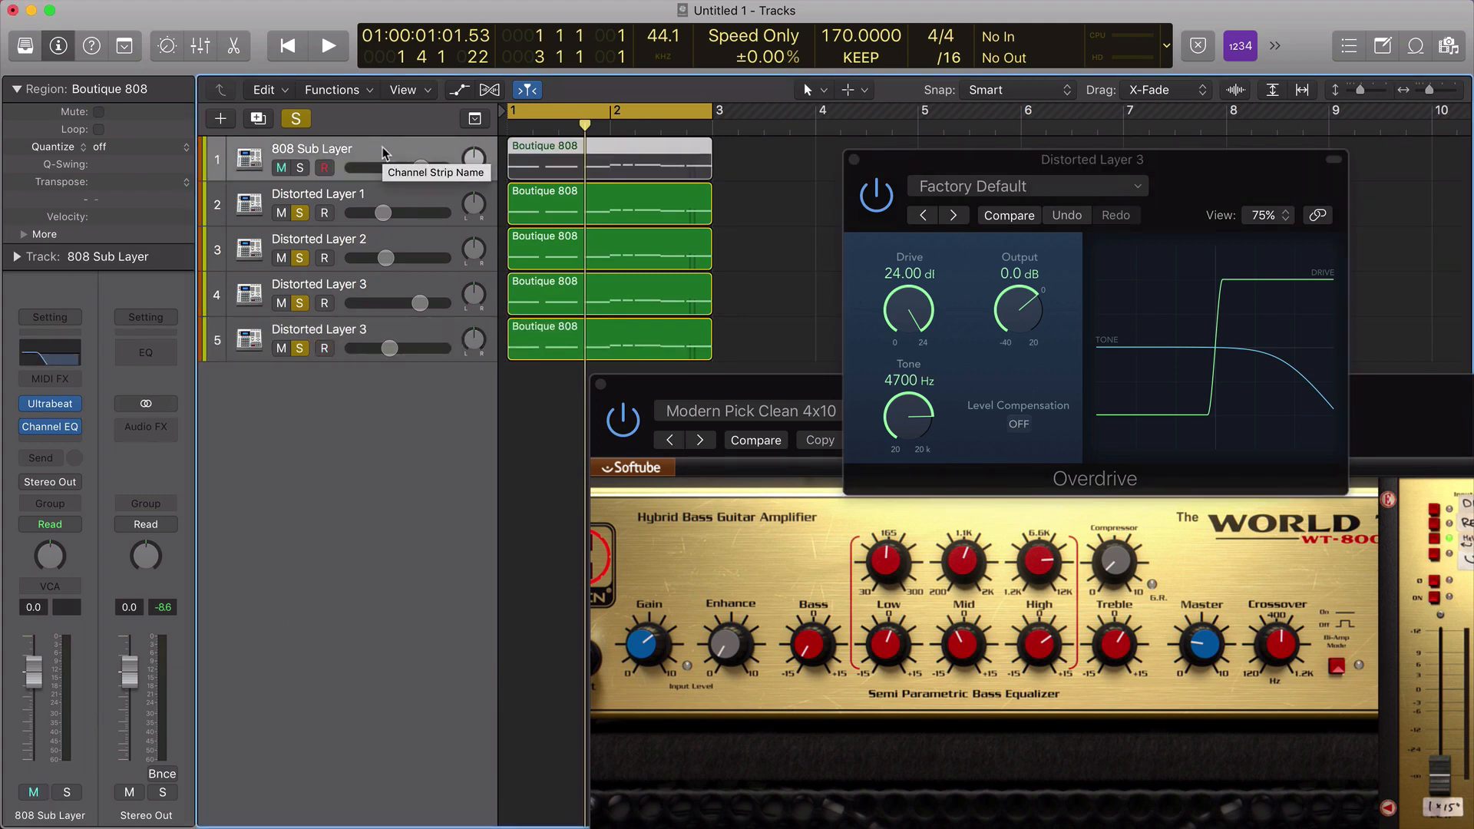
{"action": "left_click", "coordinate": [302, 174]}
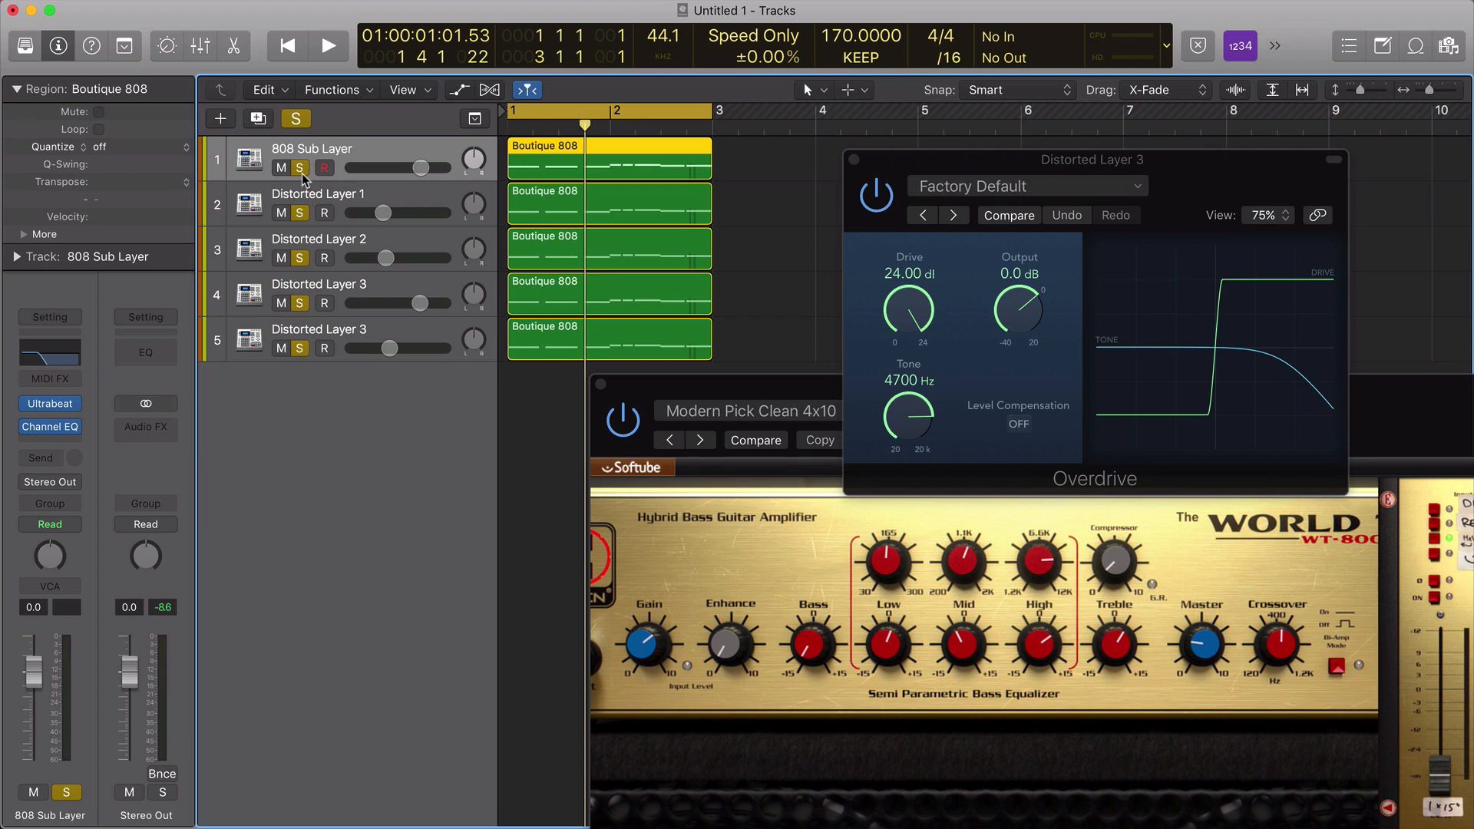
{"action": "left_click", "coordinate": [382, 201]}
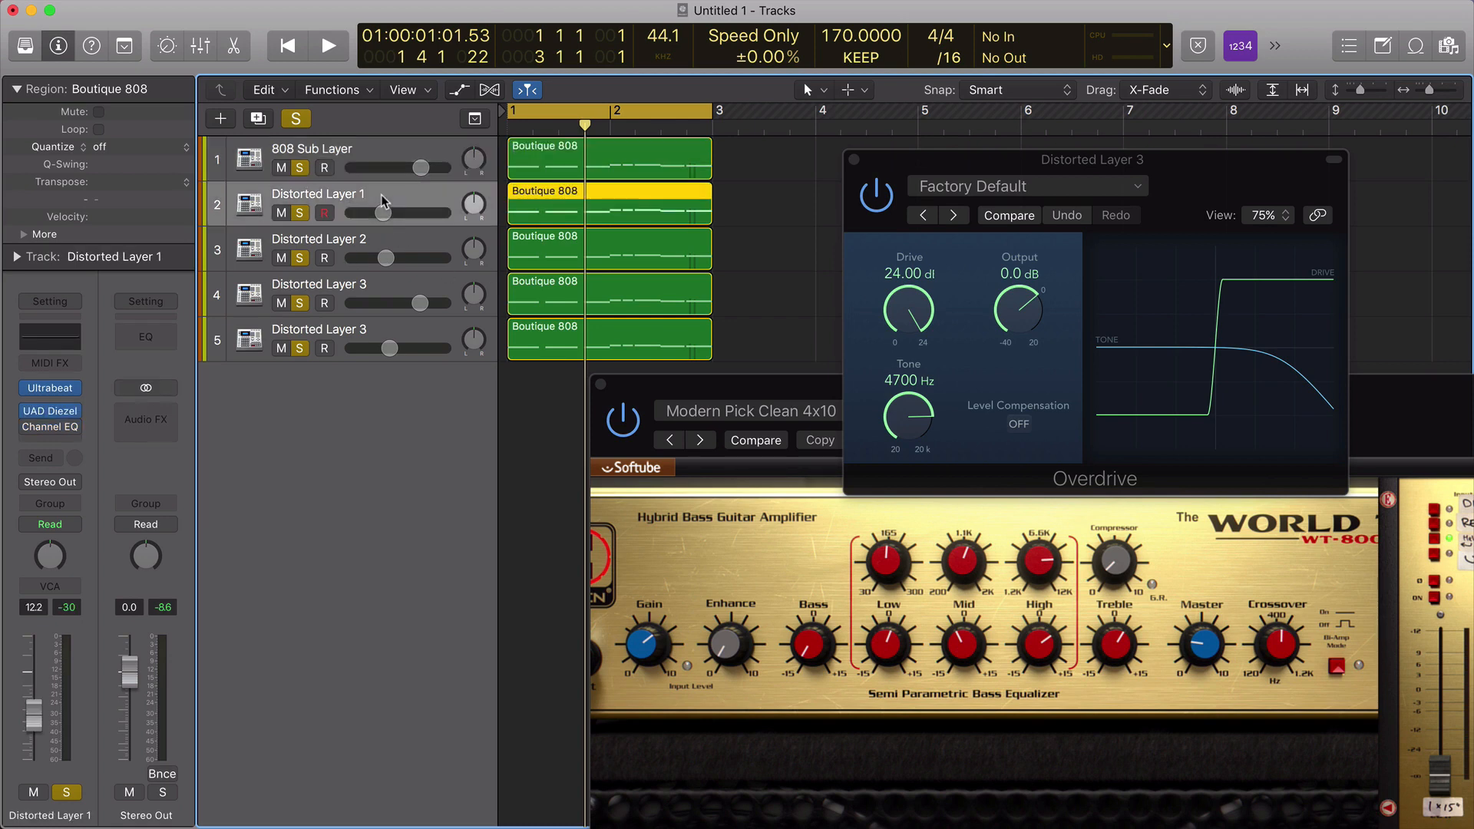
{"action": "left_click", "coordinate": [378, 243]}
{"action": "left_click", "coordinate": [385, 284]}
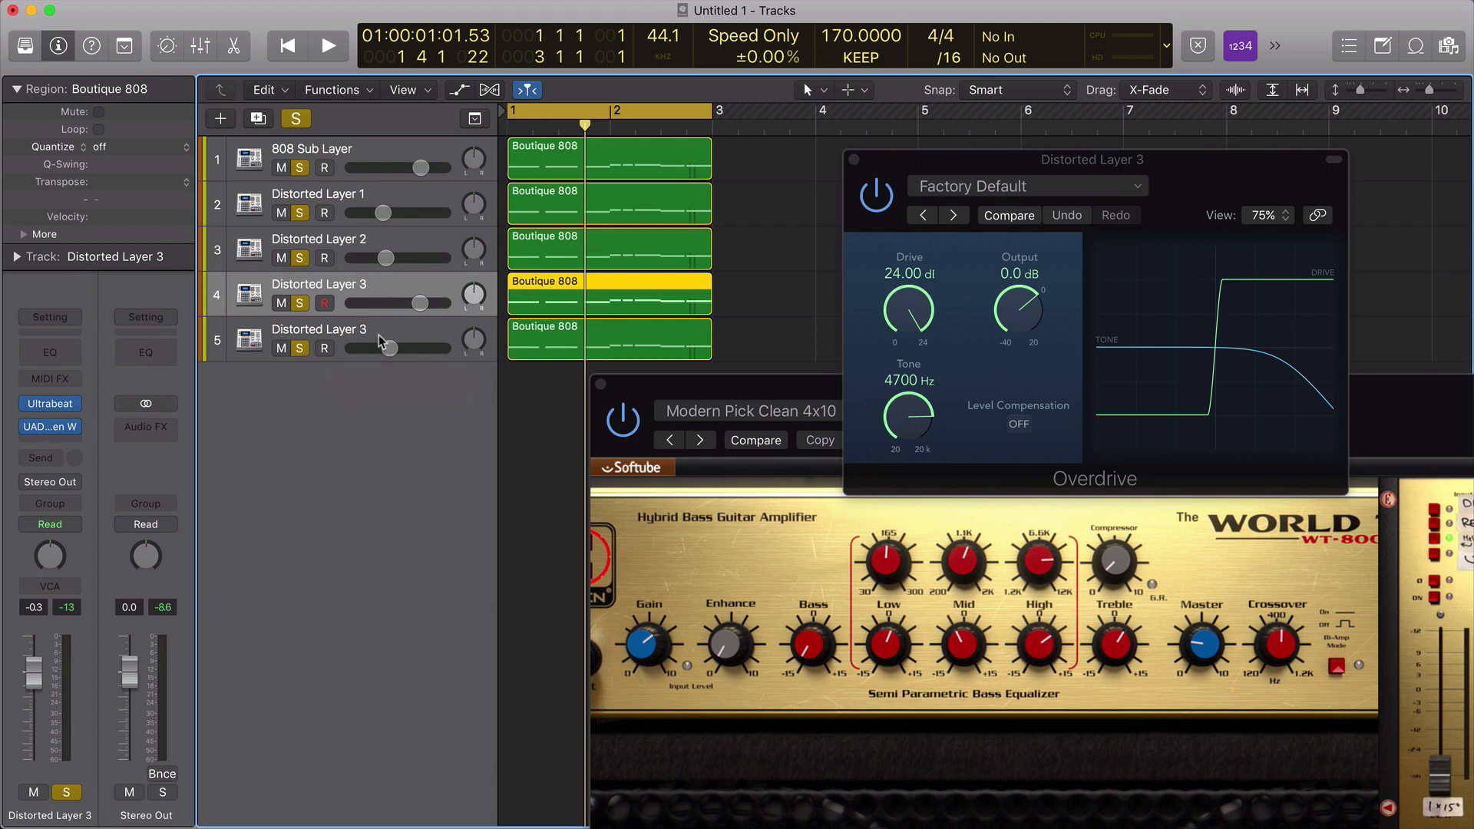
{"action": "left_click", "coordinate": [381, 342]}
{"action": "left_click", "coordinate": [394, 158]}
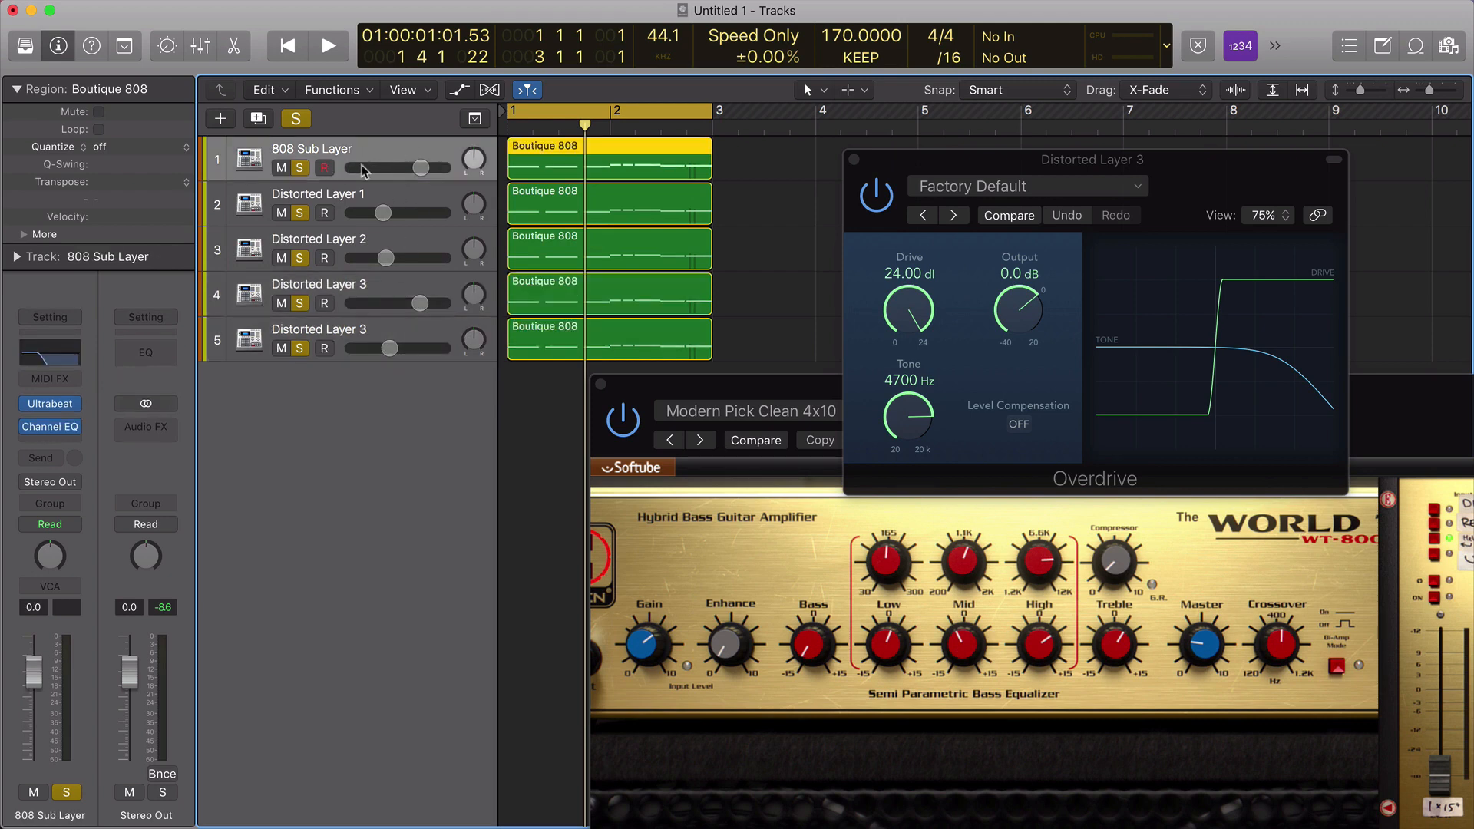
Clear all solos, solo only the 808 Sub Layer, and play it on its own before stopping.
{"action": "left_click", "coordinate": [296, 120]}
{"action": "left_click", "coordinate": [299, 165]}
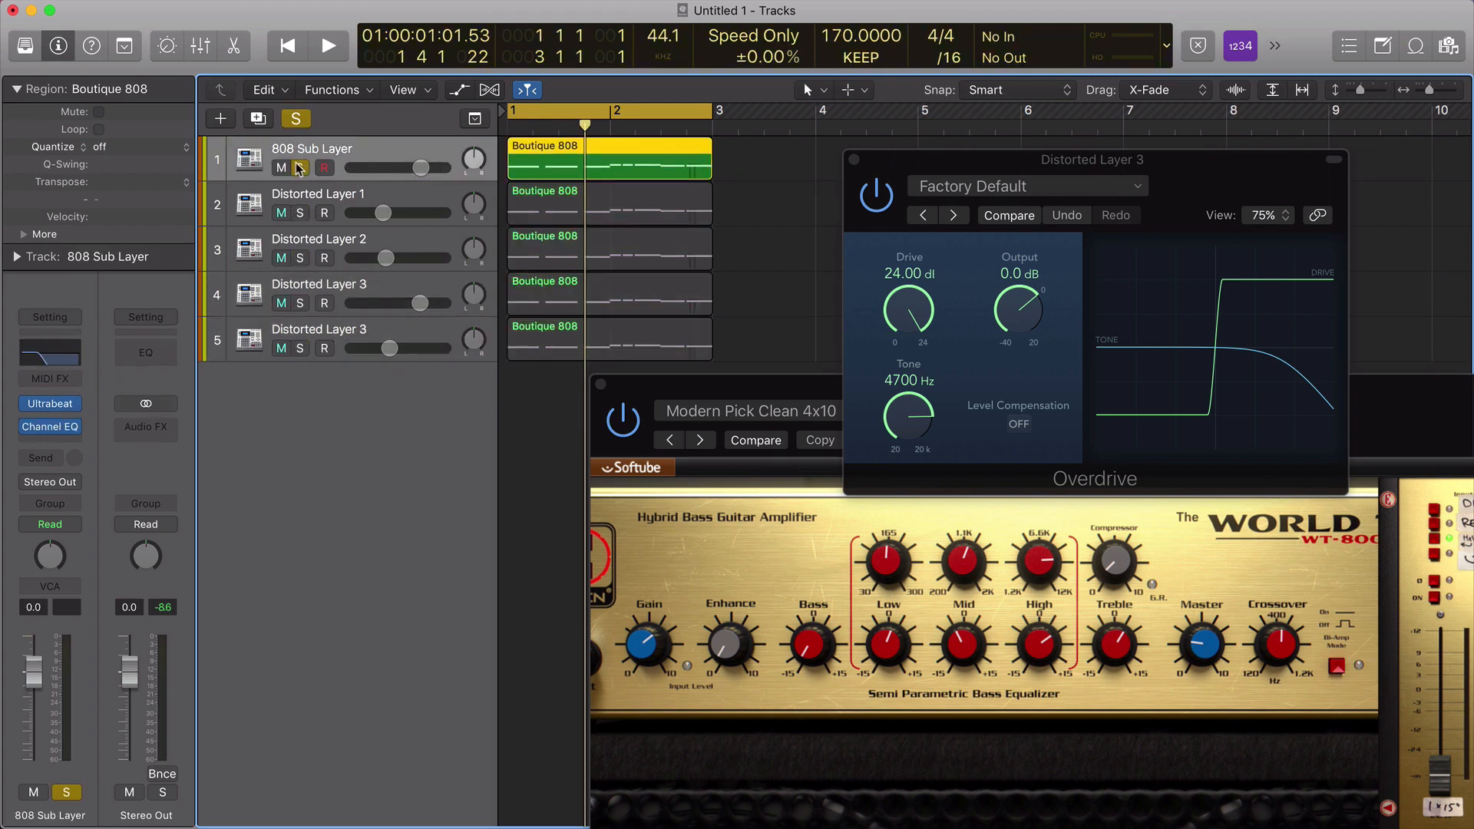
{"action": "key", "text": "space"}
{"action": "key", "text": "space"}
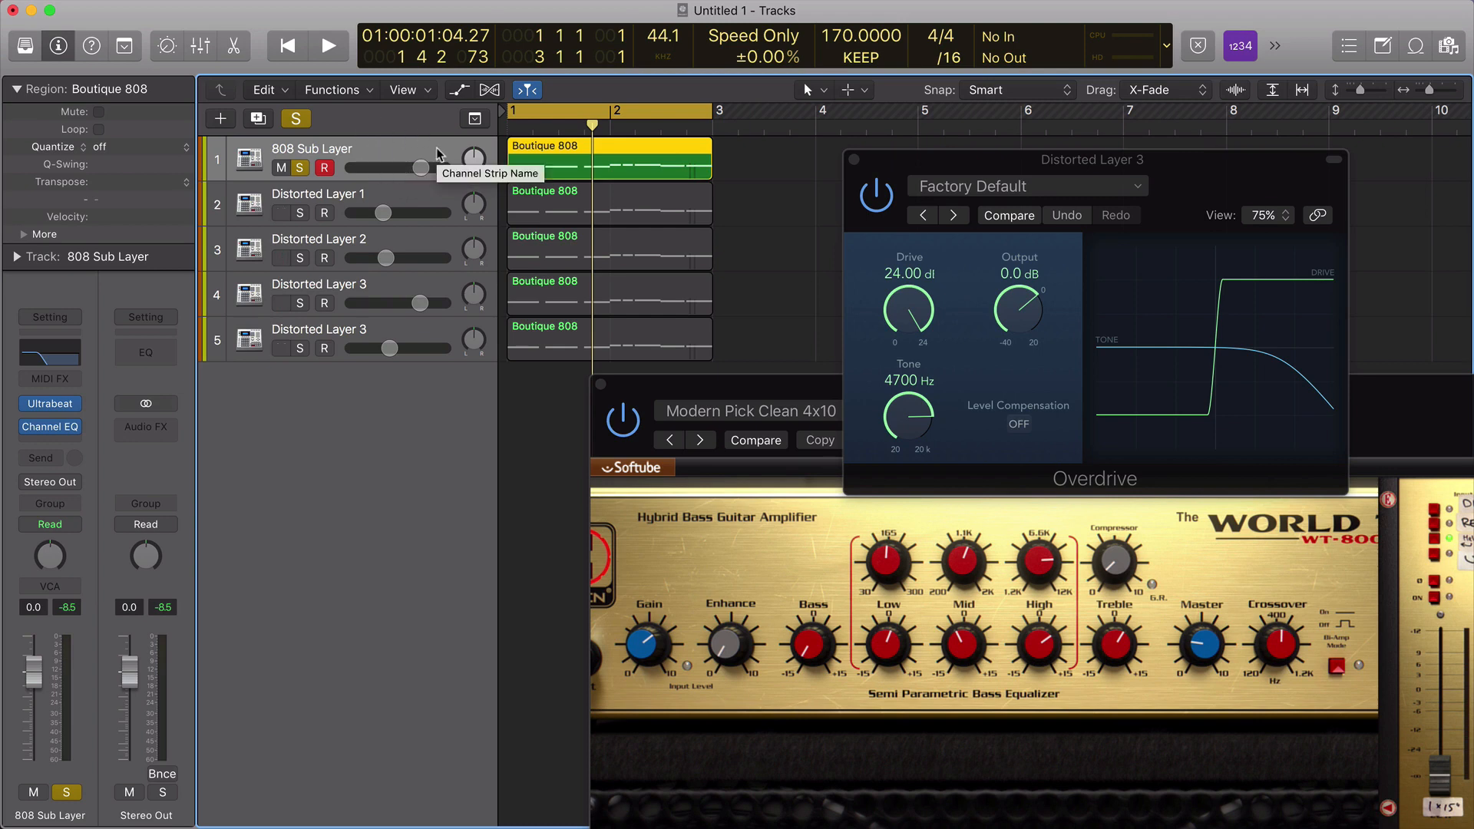
Solo all four distorted tracks with the sub, play the full blend while slightly lowering the Overdrive track's volume, and stop.
{"action": "left_click", "coordinate": [299, 212]}
{"action": "left_click", "coordinate": [299, 258]}
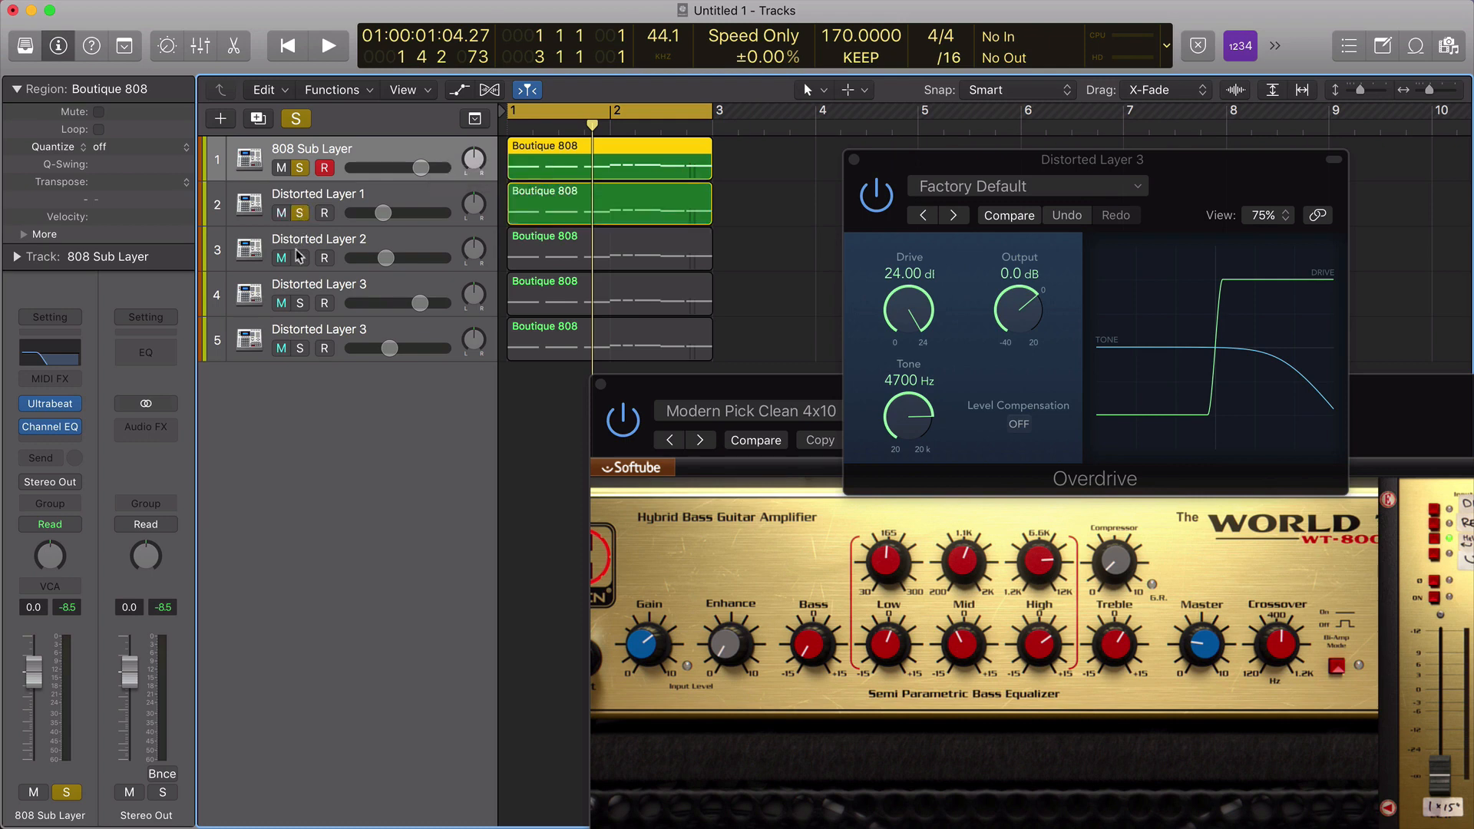
{"action": "left_click", "coordinate": [301, 312]}
{"action": "left_click", "coordinate": [299, 348]}
{"action": "left_click", "coordinate": [300, 304]}
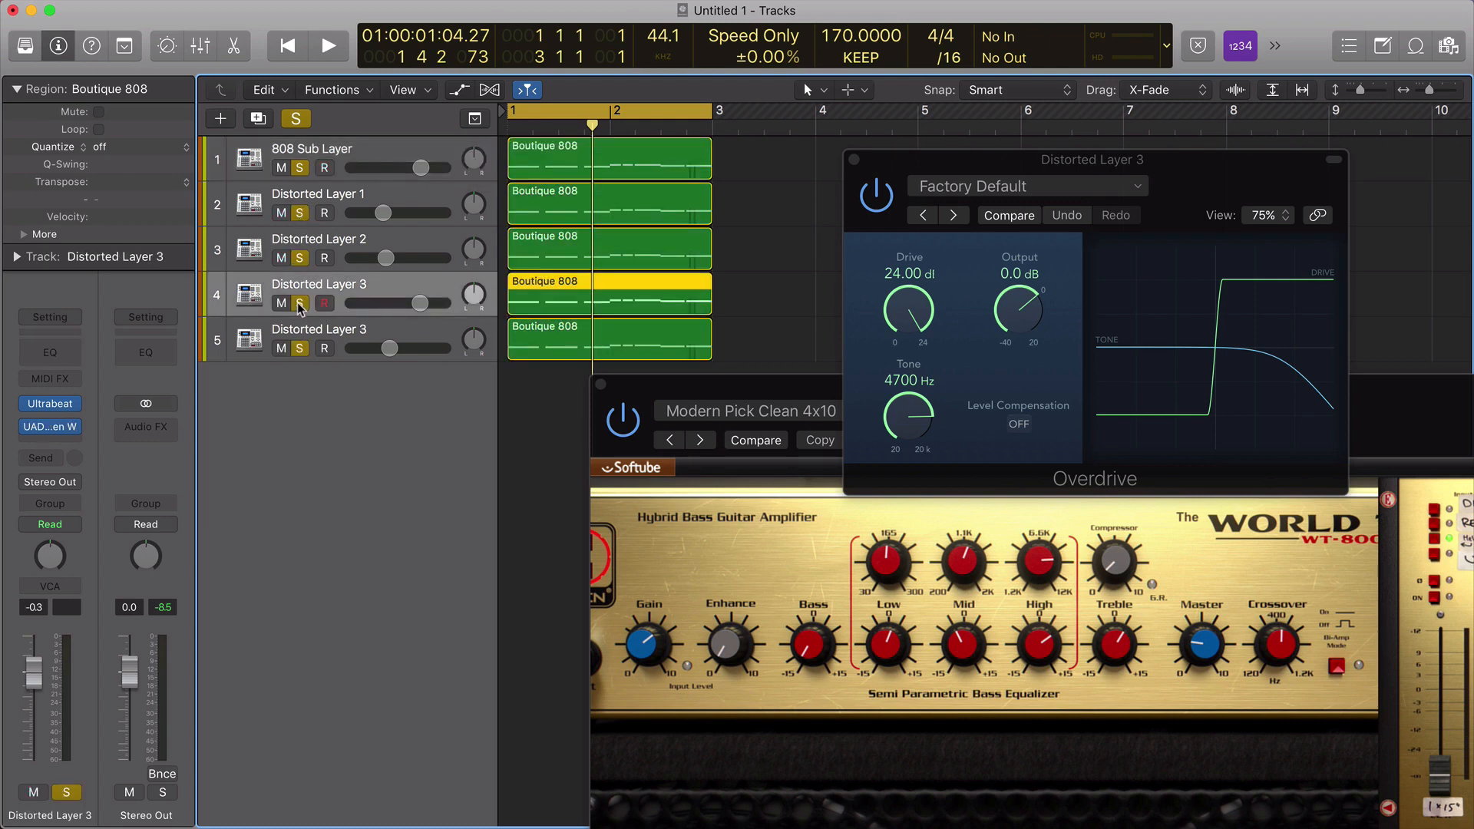
{"action": "key", "text": "space"}
{"action": "mouse_move", "coordinate": [390, 348]}
{"action": "left_mouse_down"}
{"action": "mouse_move", "coordinate": [354, 347]}
{"action": "mouse_move", "coordinate": [382, 354]}
{"action": "left_mouse_up"}
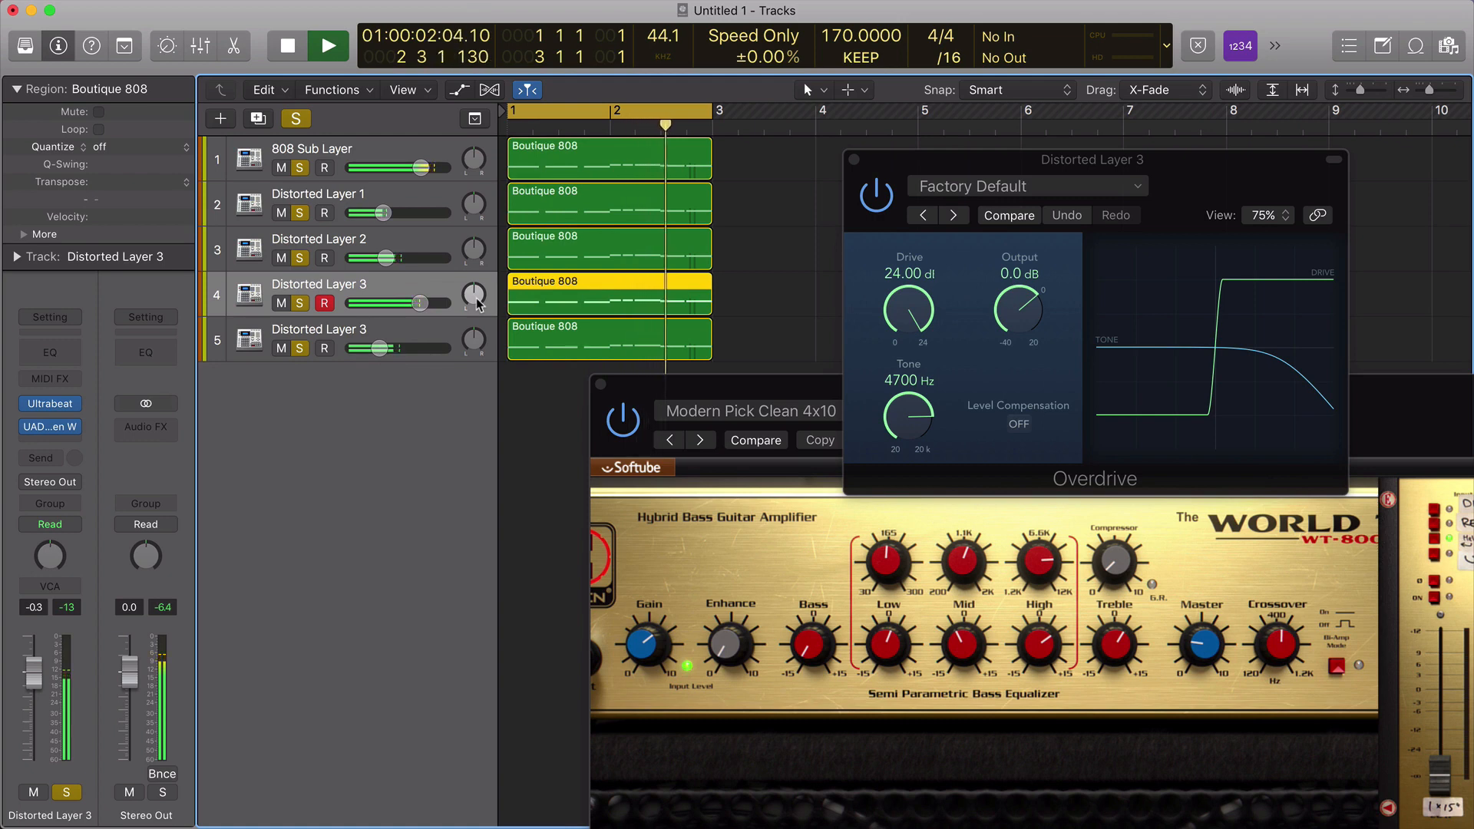
{"action": "key", "text": "space"}
Replace the Channel EQ on Distorted Layer 1 with a stereo Gain plug-in and move its window clear of the tracks.
{"action": "left_click", "coordinate": [378, 189]}
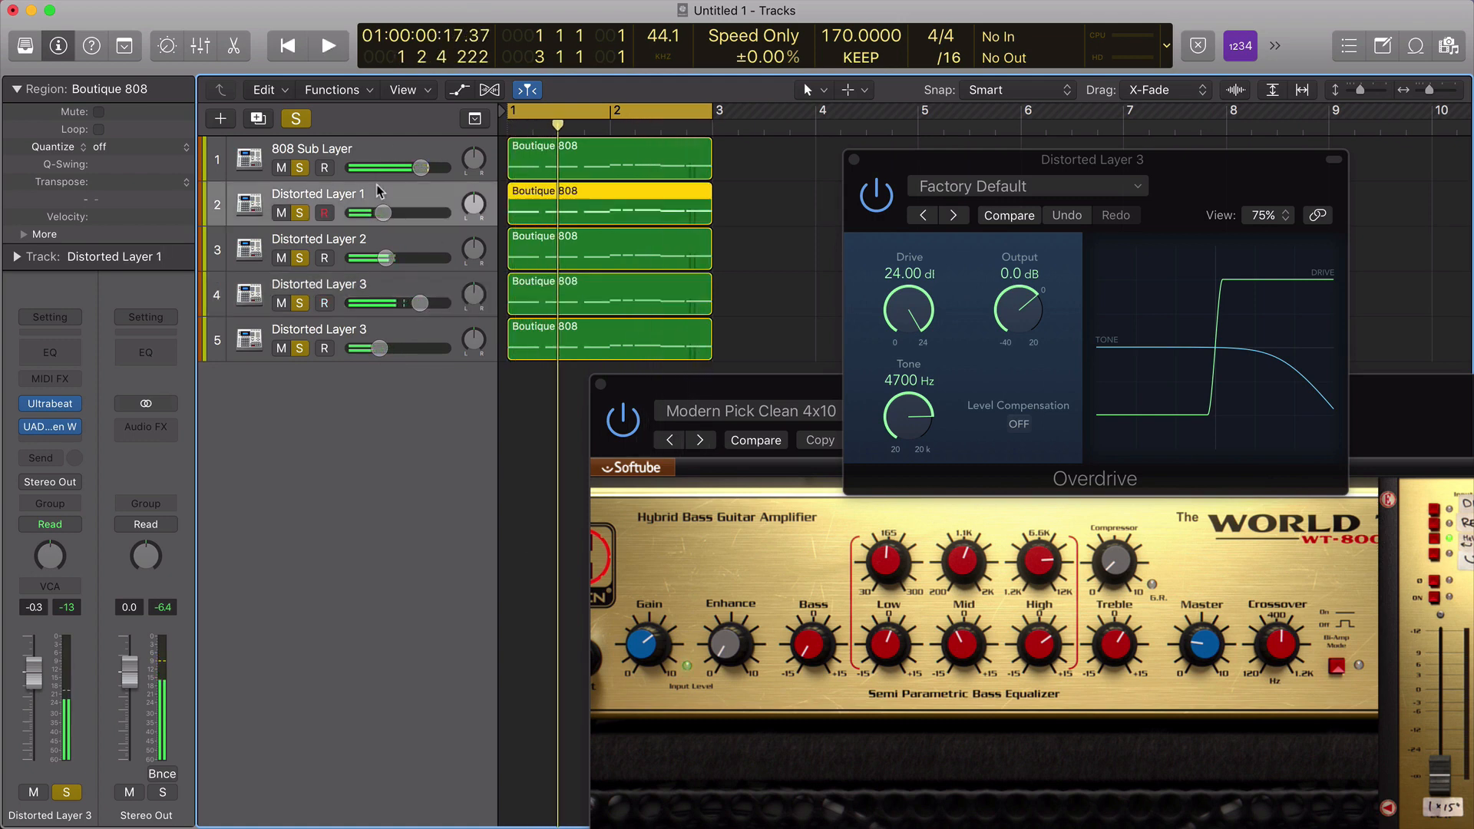
{"action": "left_click", "coordinate": [71, 427]}
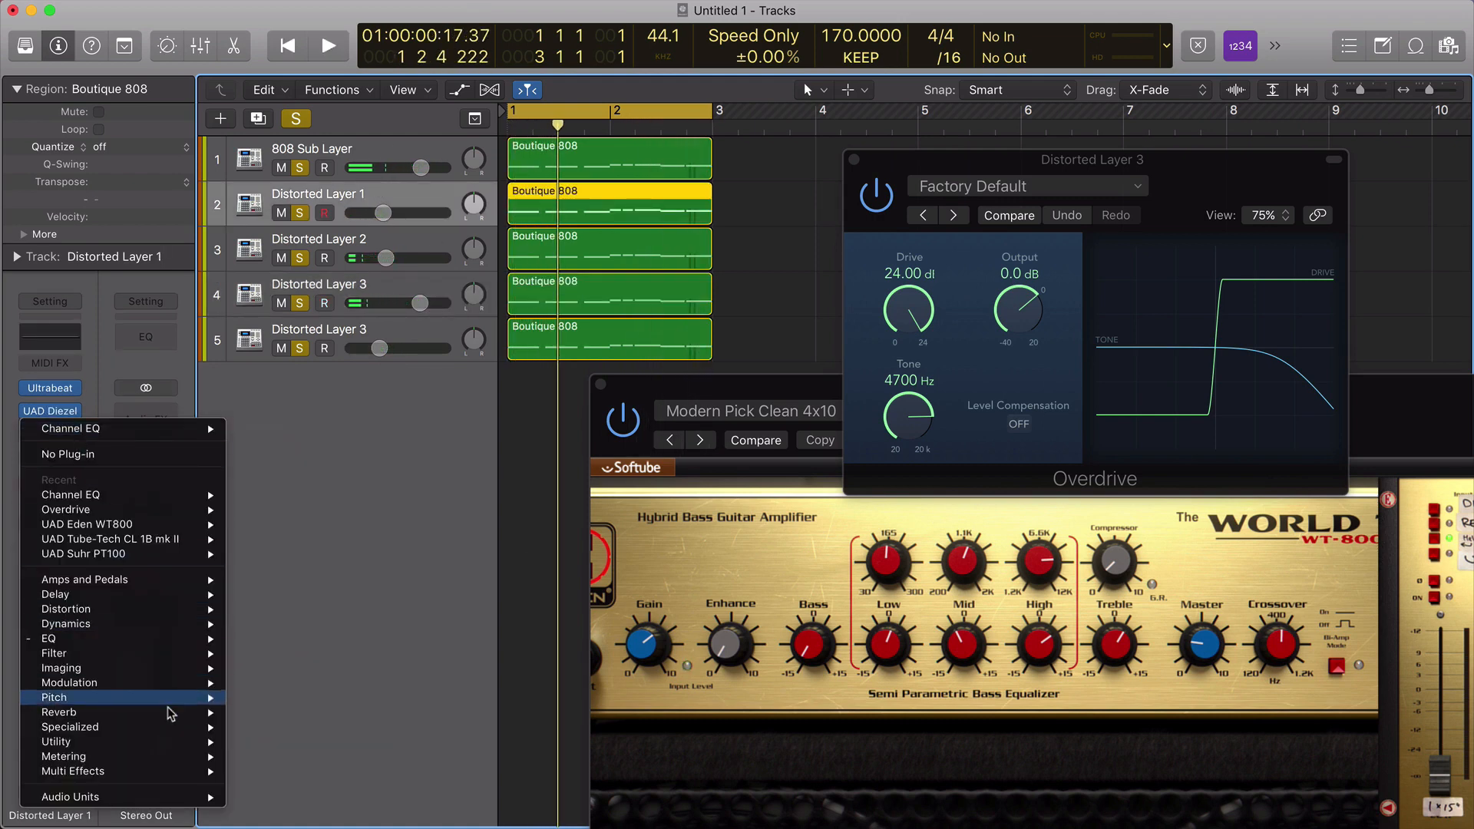
{"action": "mouse_move", "coordinate": [178, 745]}
{"action": "mouse_move", "coordinate": [268, 743]}
{"action": "left_click", "coordinate": [388, 743]}
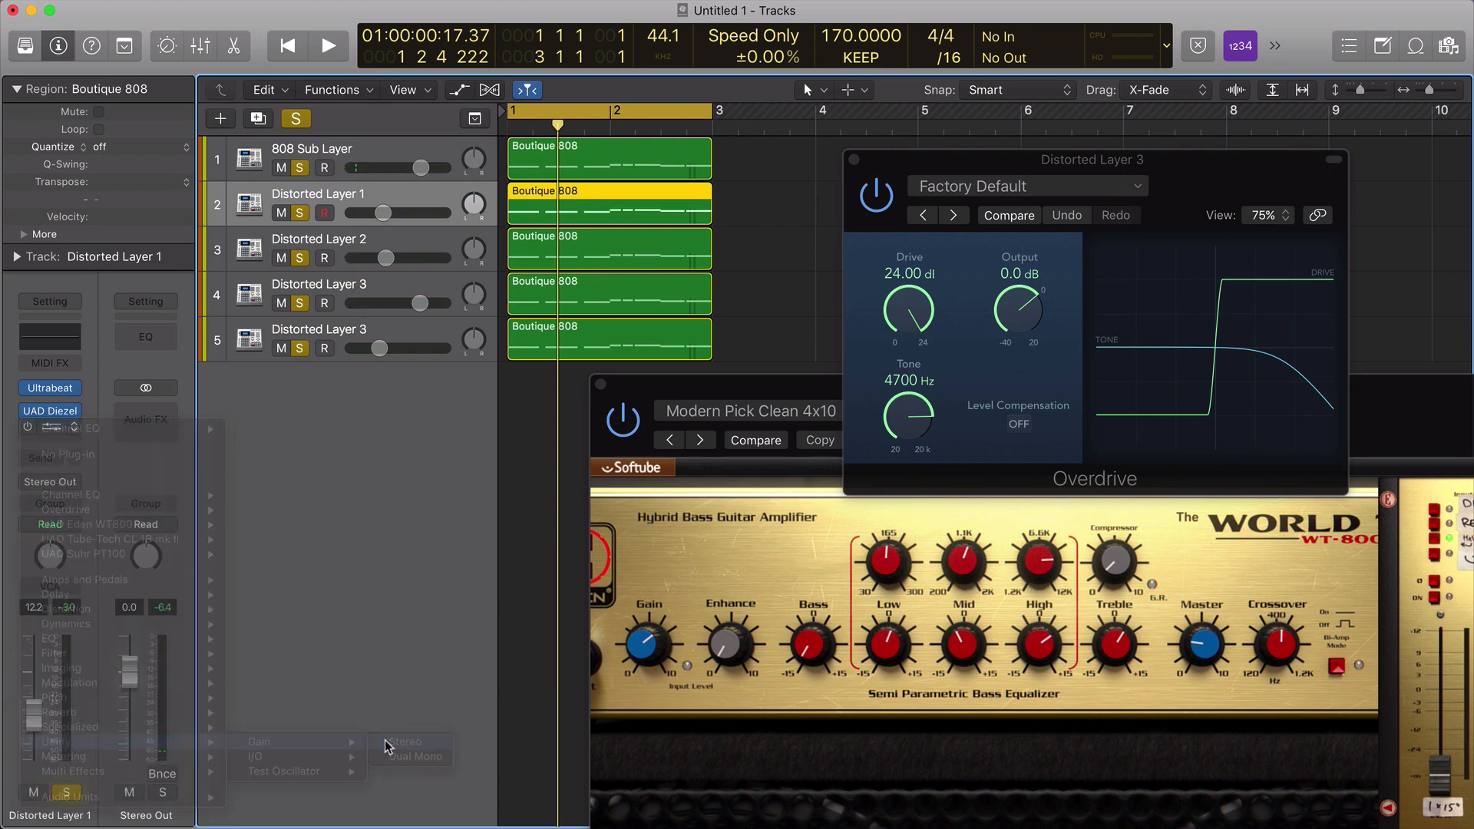
{"action": "left_click_drag", "start_coordinate": [275, 50], "coordinate": [1064, 103]}
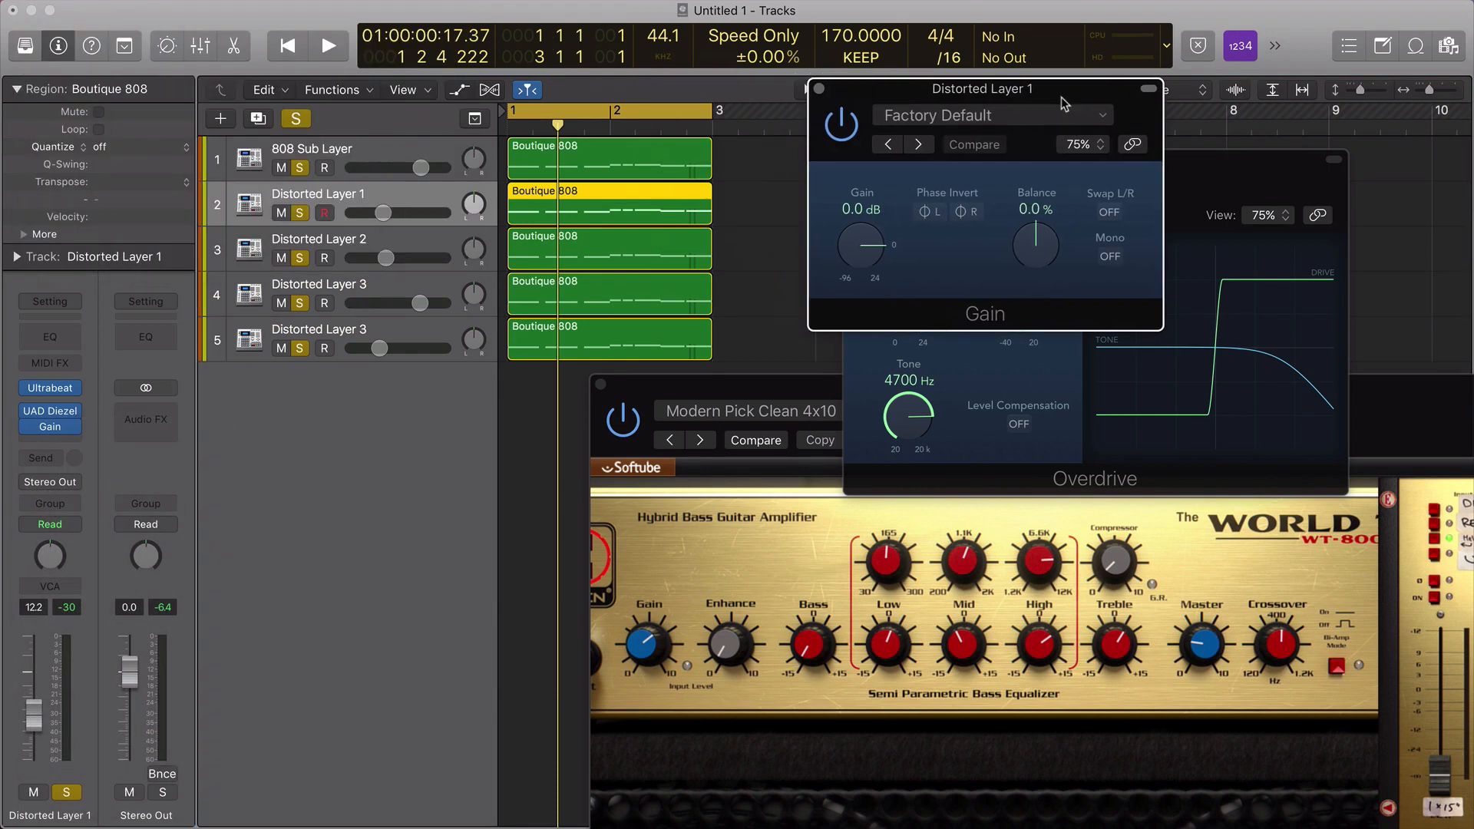
Unsolo Distorted Layer 2 and both Distorted Layer 3 tracks, and invert the left and right phase in the Gain plug-in during playback.
{"action": "left_click", "coordinate": [299, 258]}
{"action": "left_click", "coordinate": [299, 303]}
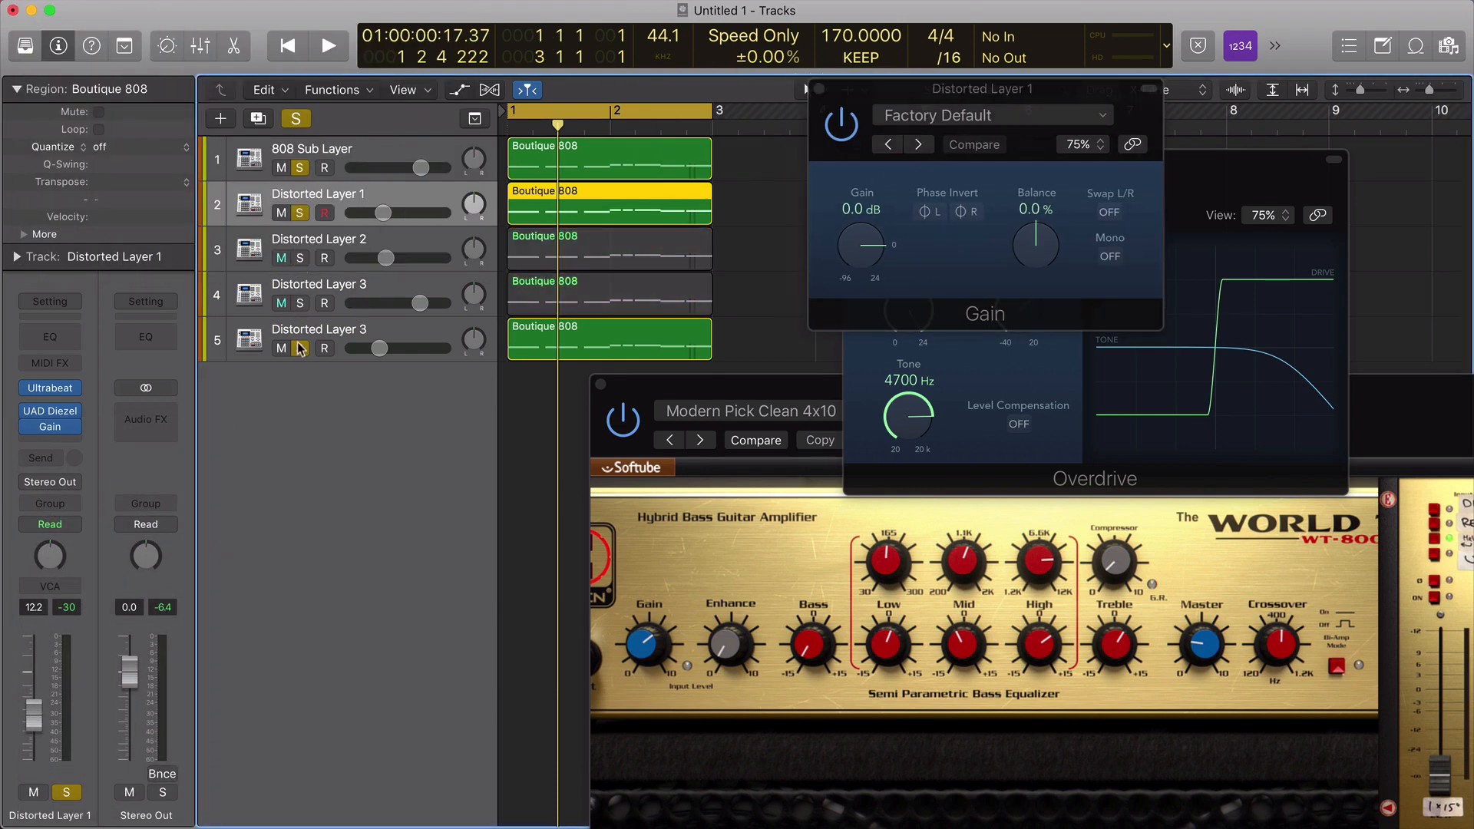
{"action": "left_click", "coordinate": [299, 348]}
{"action": "key", "text": "space"}
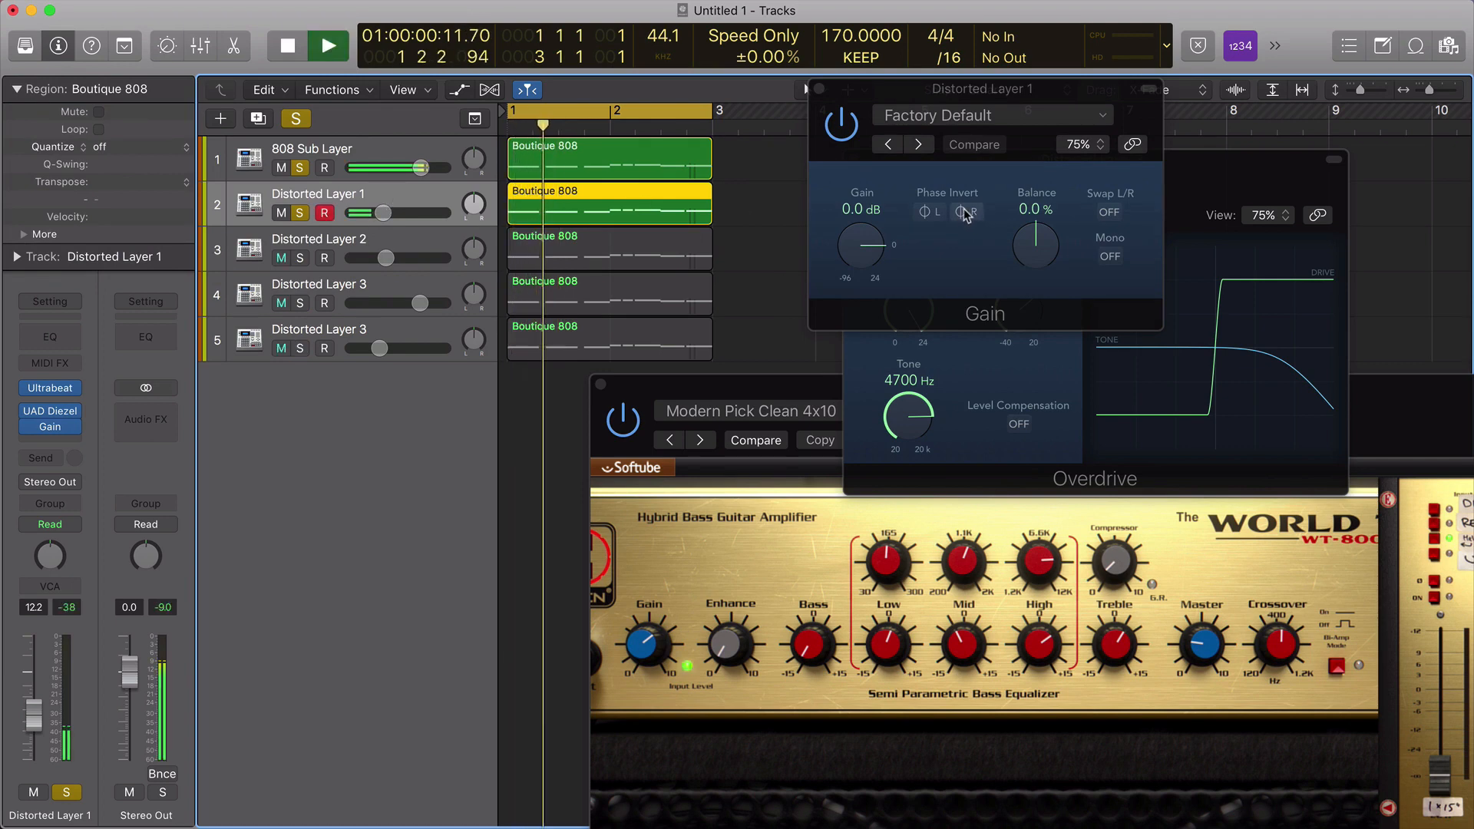
{"action": "left_click", "coordinate": [930, 212]}
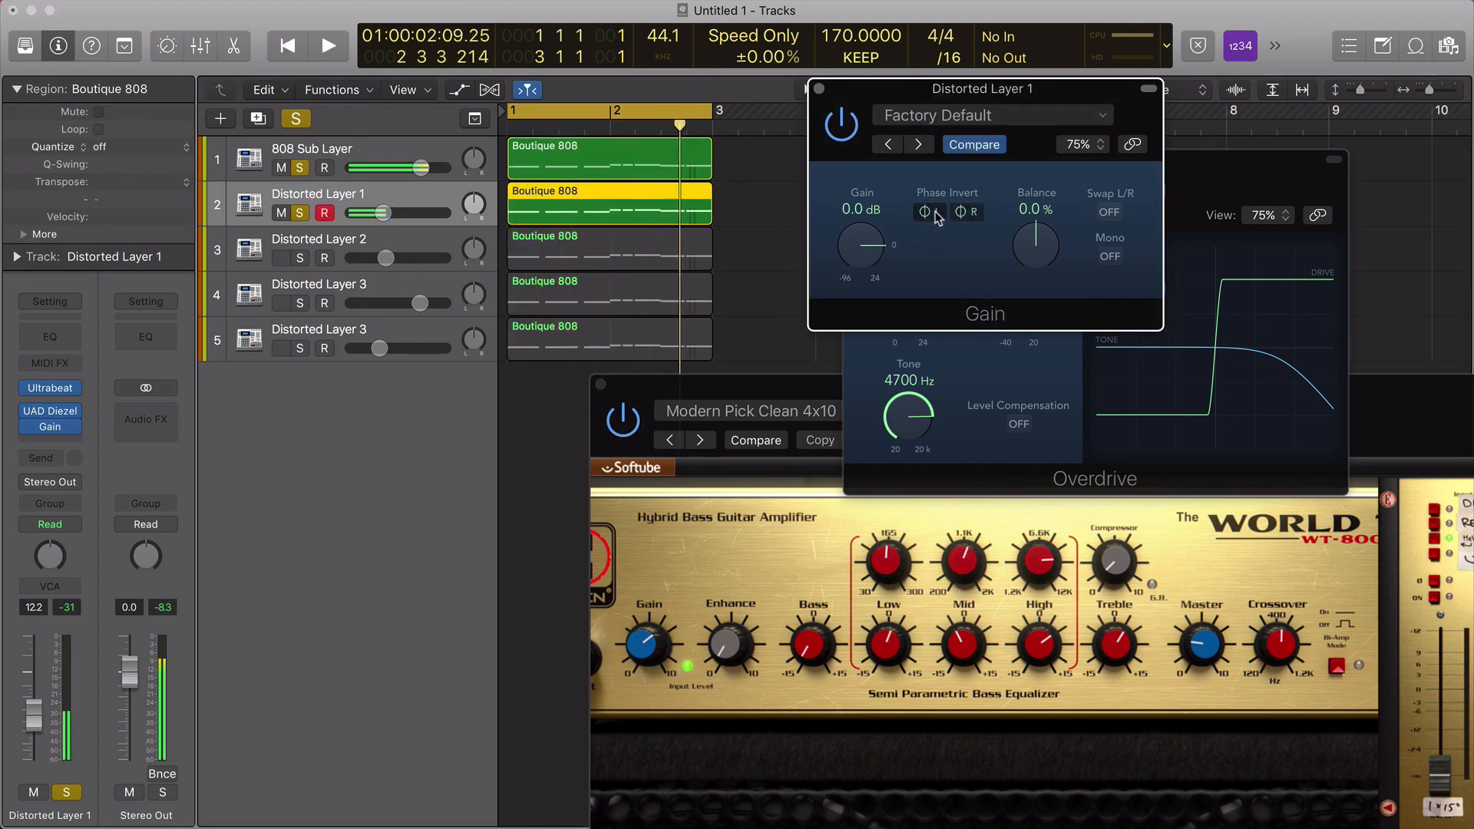
{"action": "key", "text": "space"}
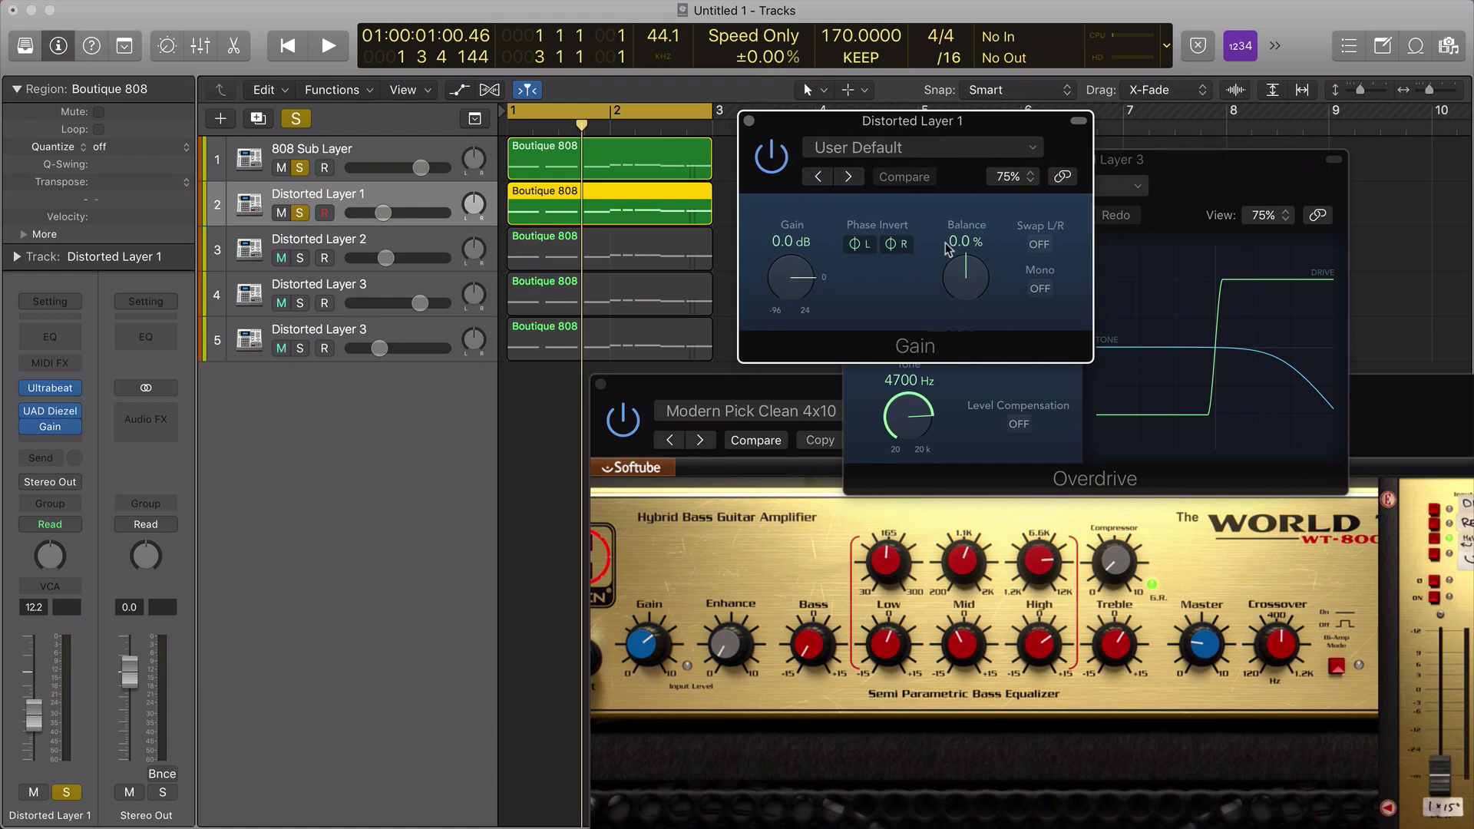
Replay the sub with Distorted Layer 1, bypass the Gain plug-in to compare the phase, stop playback and reposition its window.
{"action": "key", "text": "space"}
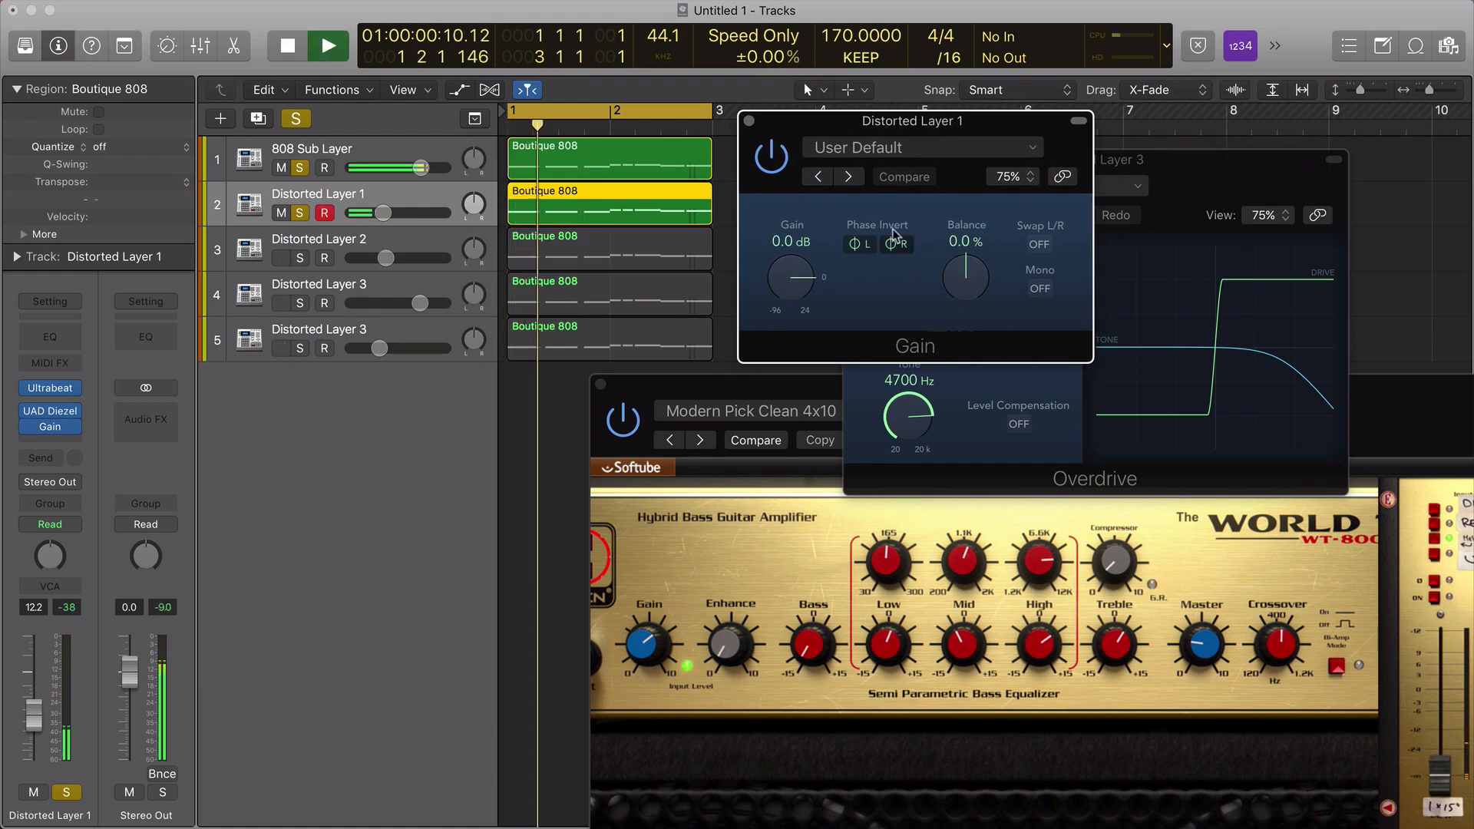
{"action": "left_click", "coordinate": [783, 172]}
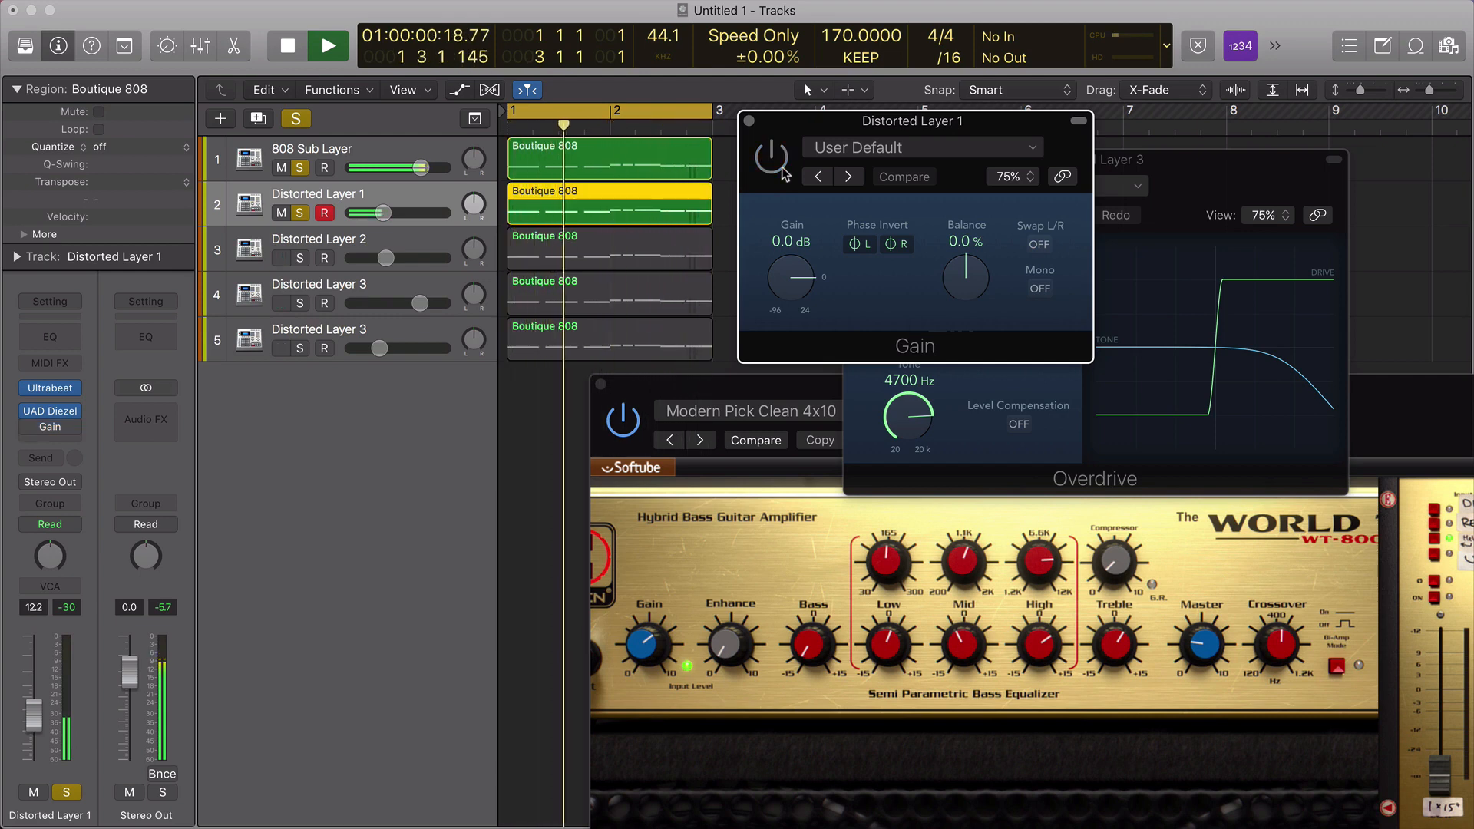
{"action": "key", "text": "space"}
{"action": "left_click_drag", "start_coordinate": [799, 129], "coordinate": [782, 162]}
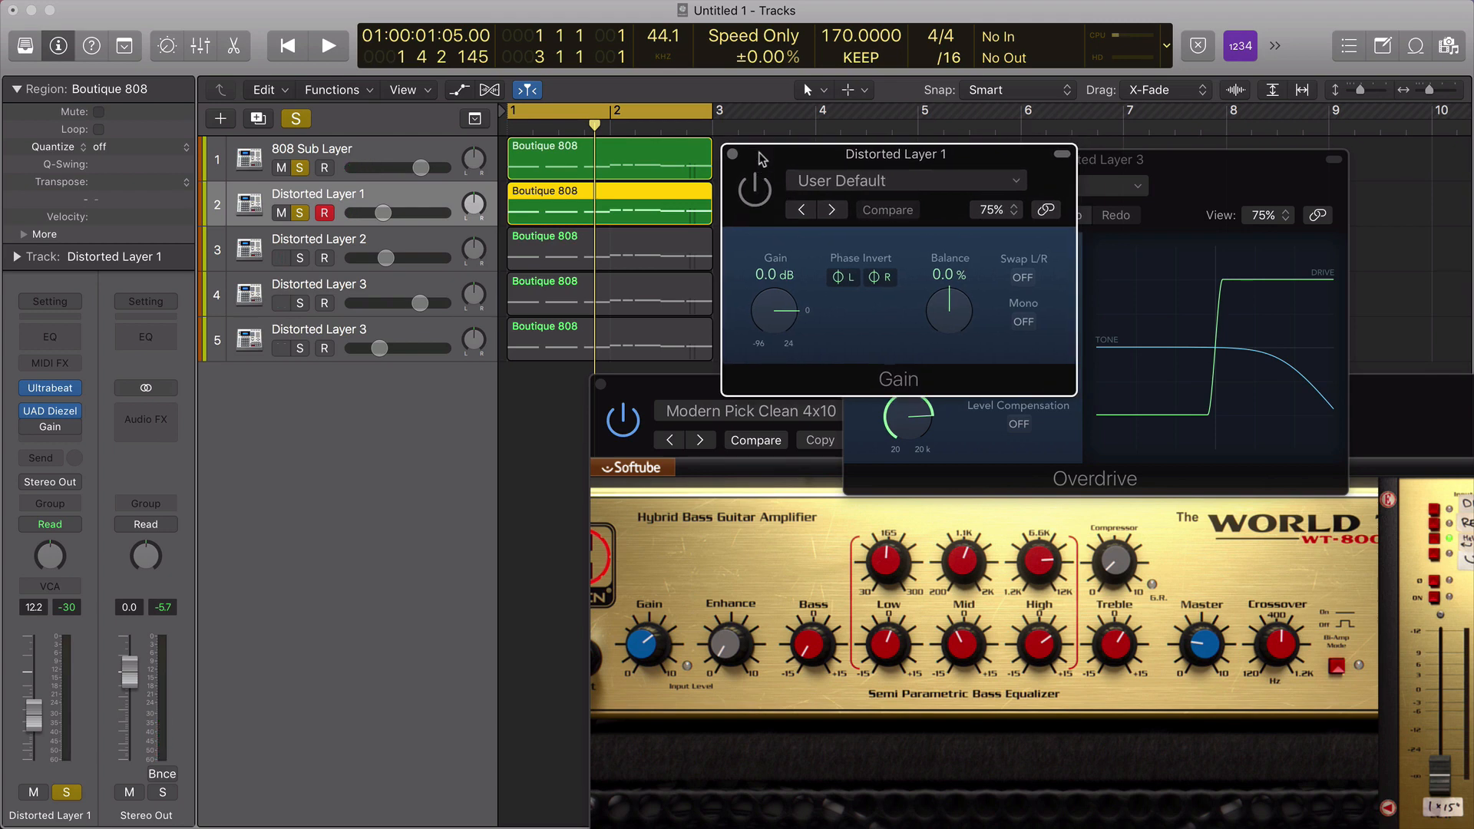
Play the sub with Distorted Layer 1 and toggle its Gain plug-in off and on to compare the phase.
{"action": "left_click_drag", "start_coordinate": [762, 160], "coordinate": [748, 157]}
{"action": "left_click", "coordinate": [560, 153]}
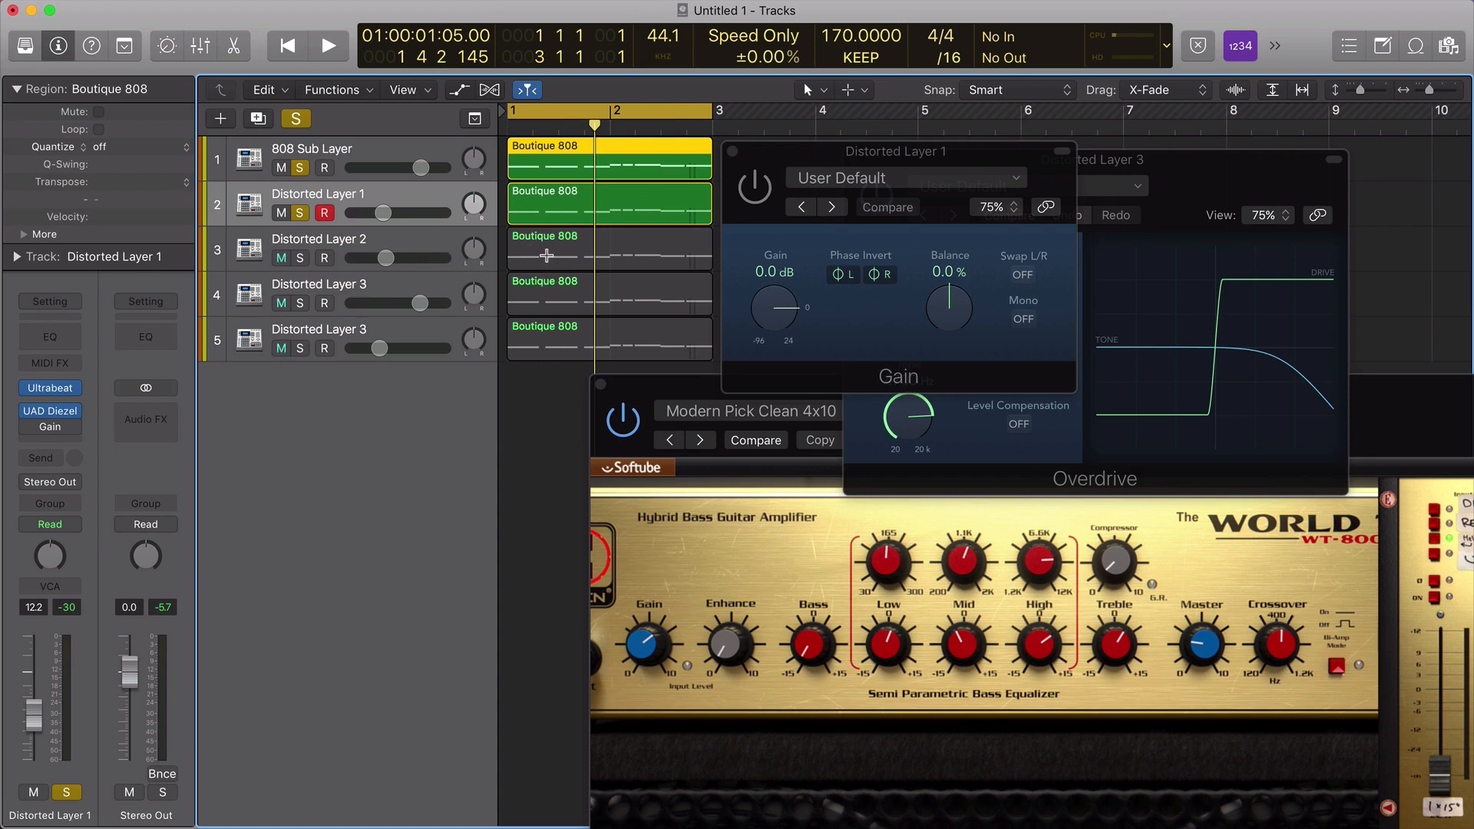
{"action": "left_click", "coordinate": [829, 154]}
{"action": "key", "text": "space"}
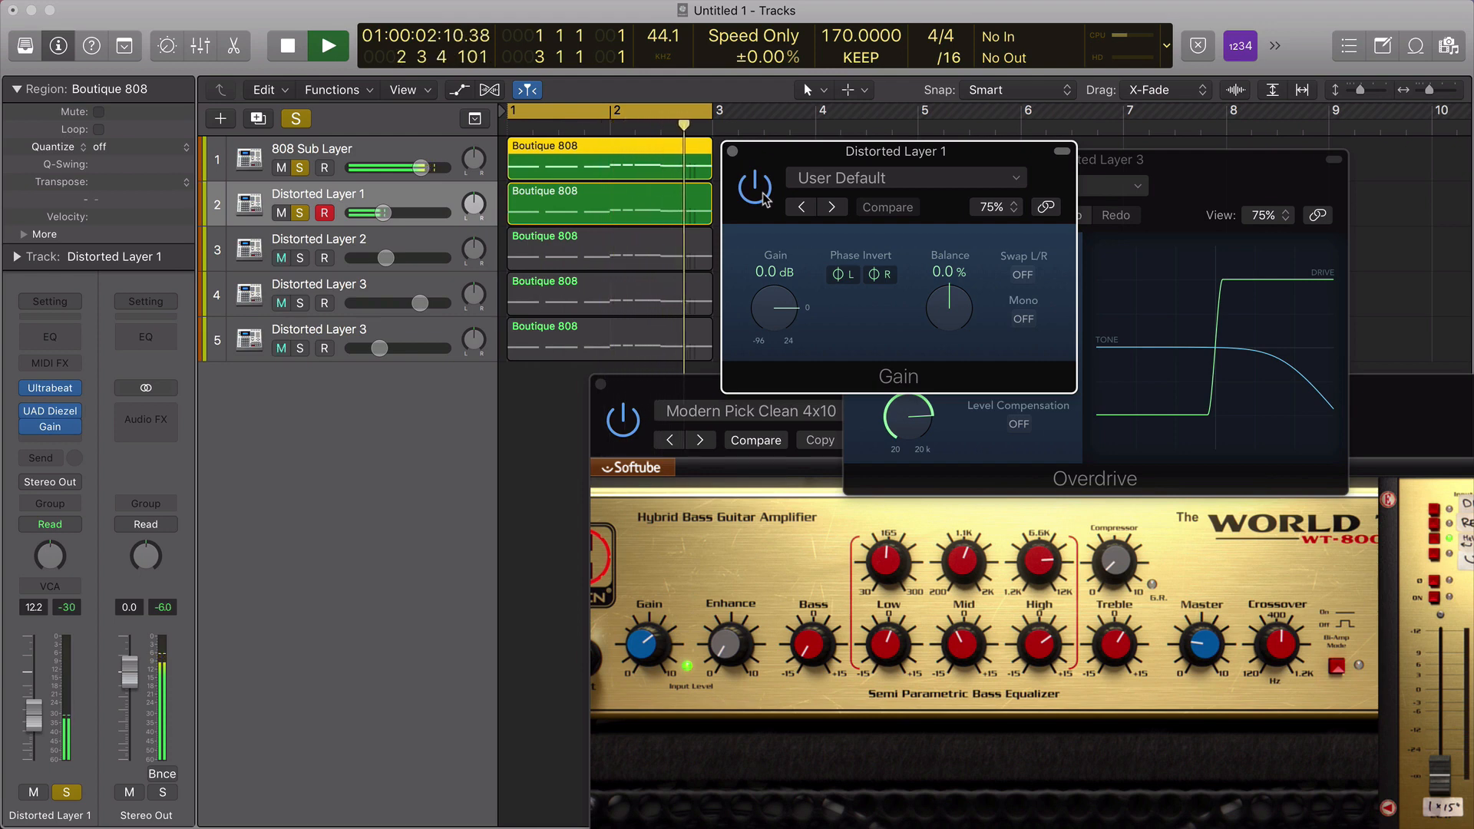
{"action": "left_click", "coordinate": [764, 198]}
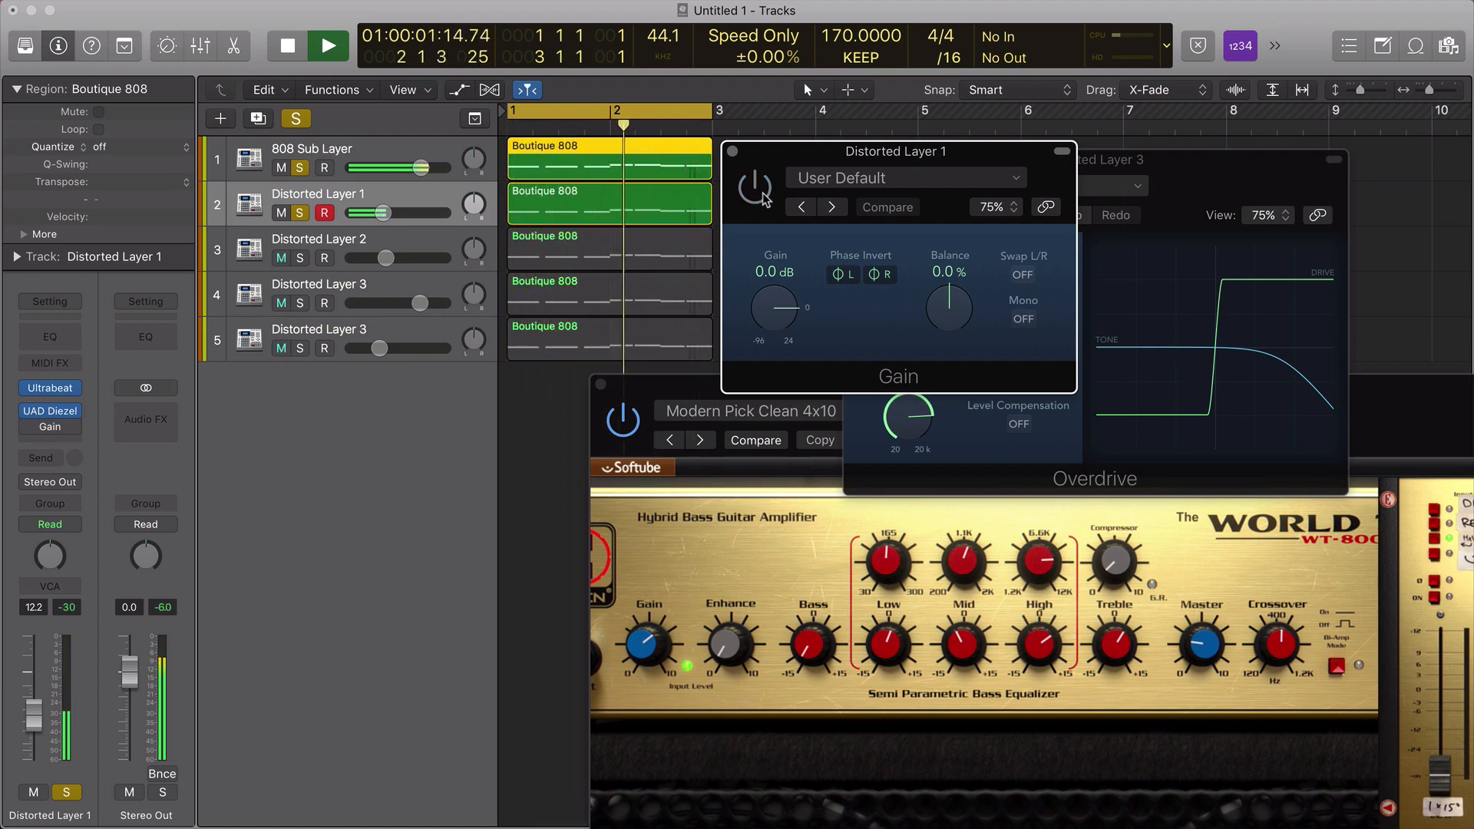
{"action": "left_click", "coordinate": [764, 198]}
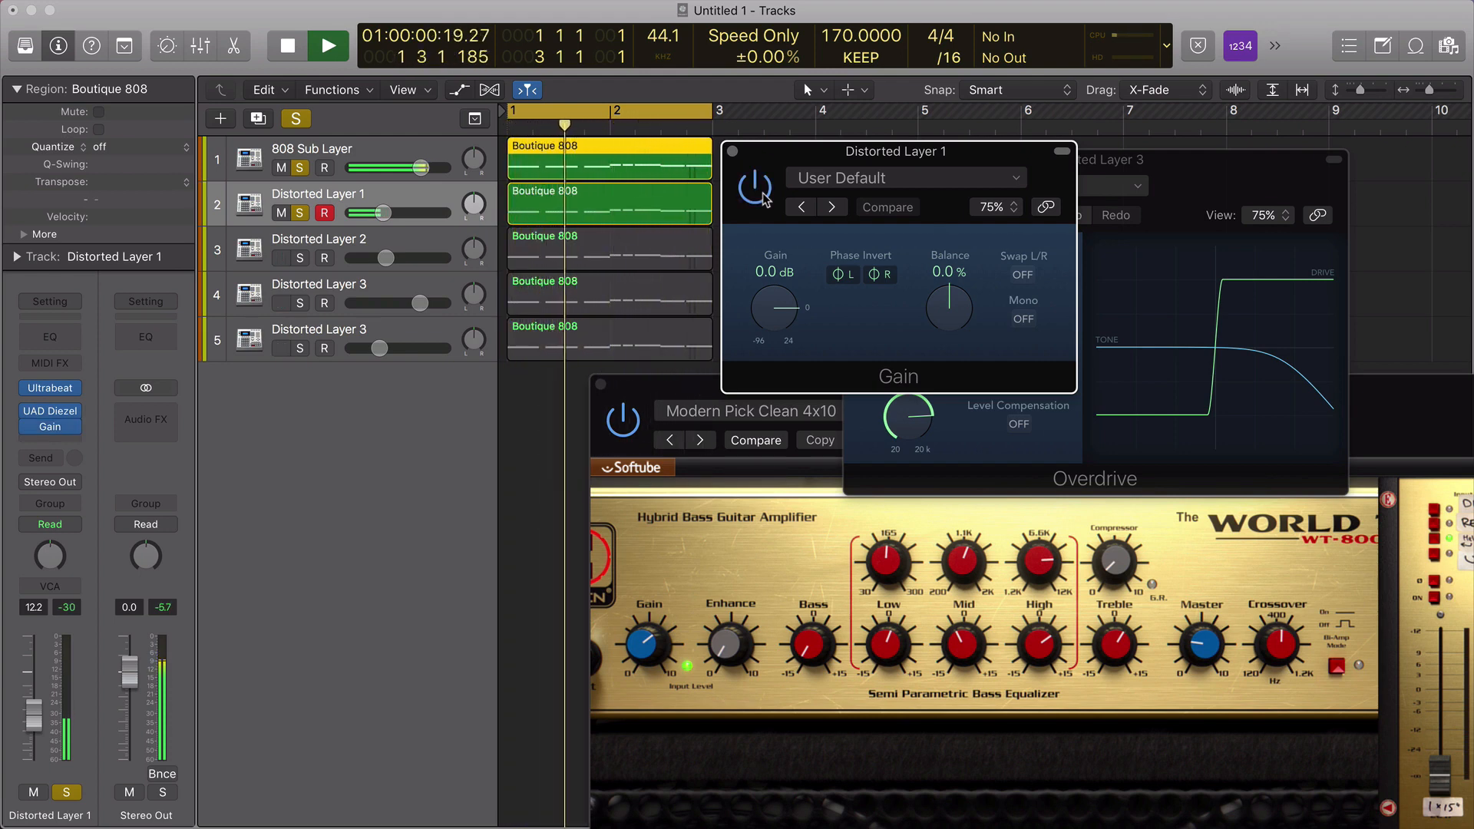
Add Distorted Layer 2 to the soloed tracks and lower its volume to -14.6 dB.
{"action": "left_click", "coordinate": [417, 247]}
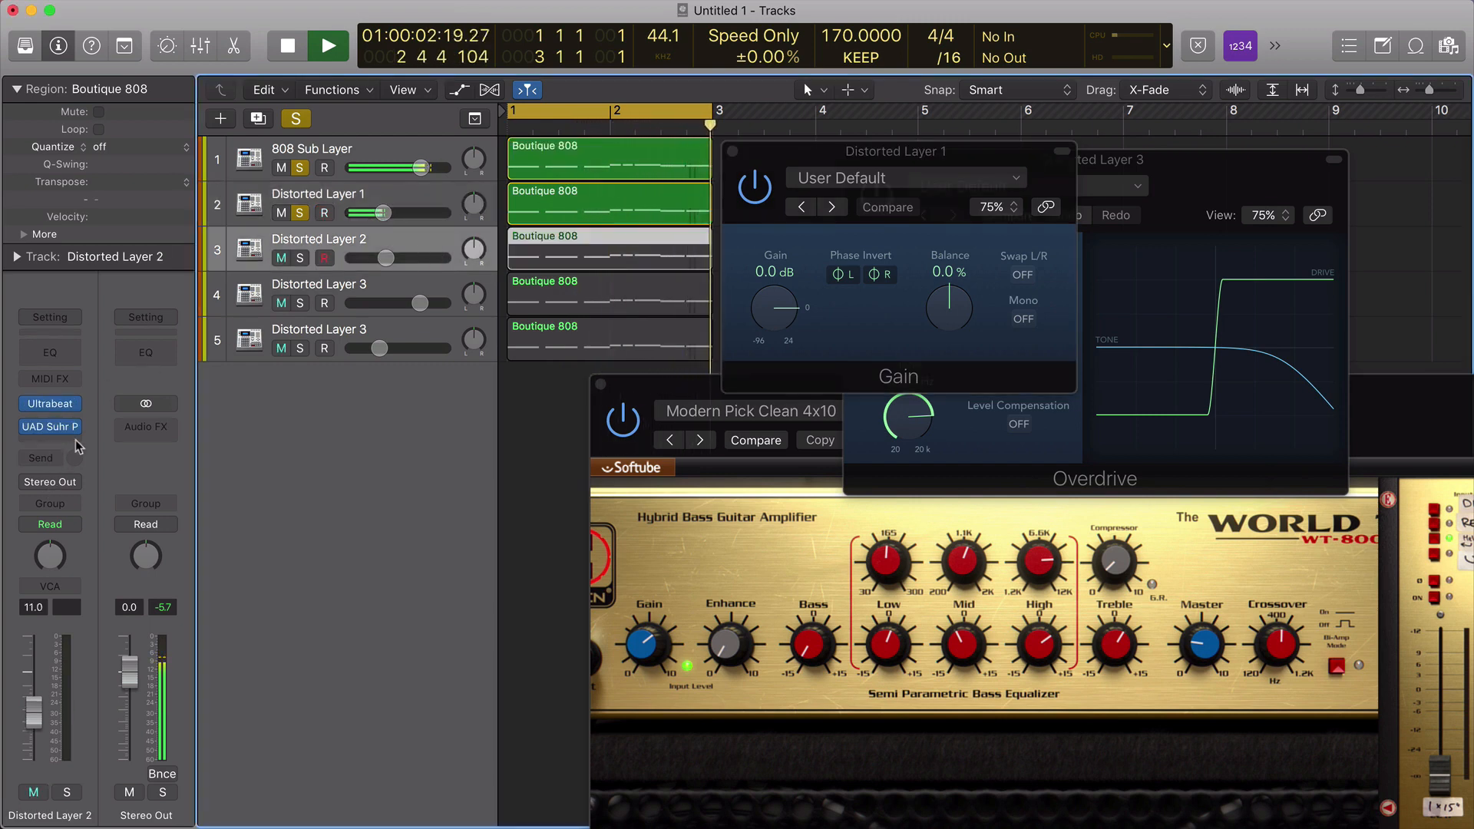
{"action": "left_click", "coordinate": [299, 258]}
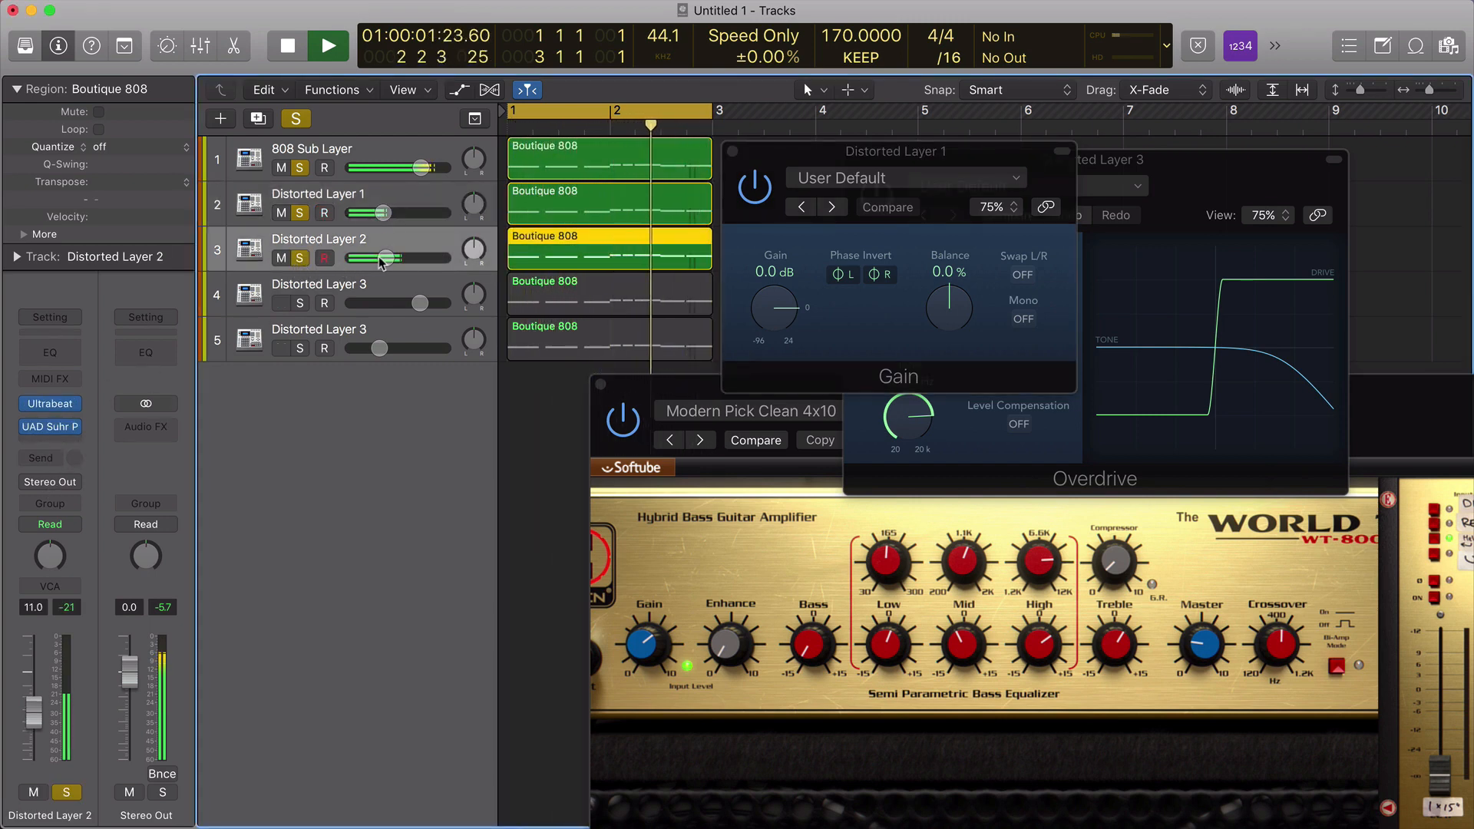
{"action": "left_click_drag", "start_coordinate": [386, 258], "coordinate": [379, 258]}
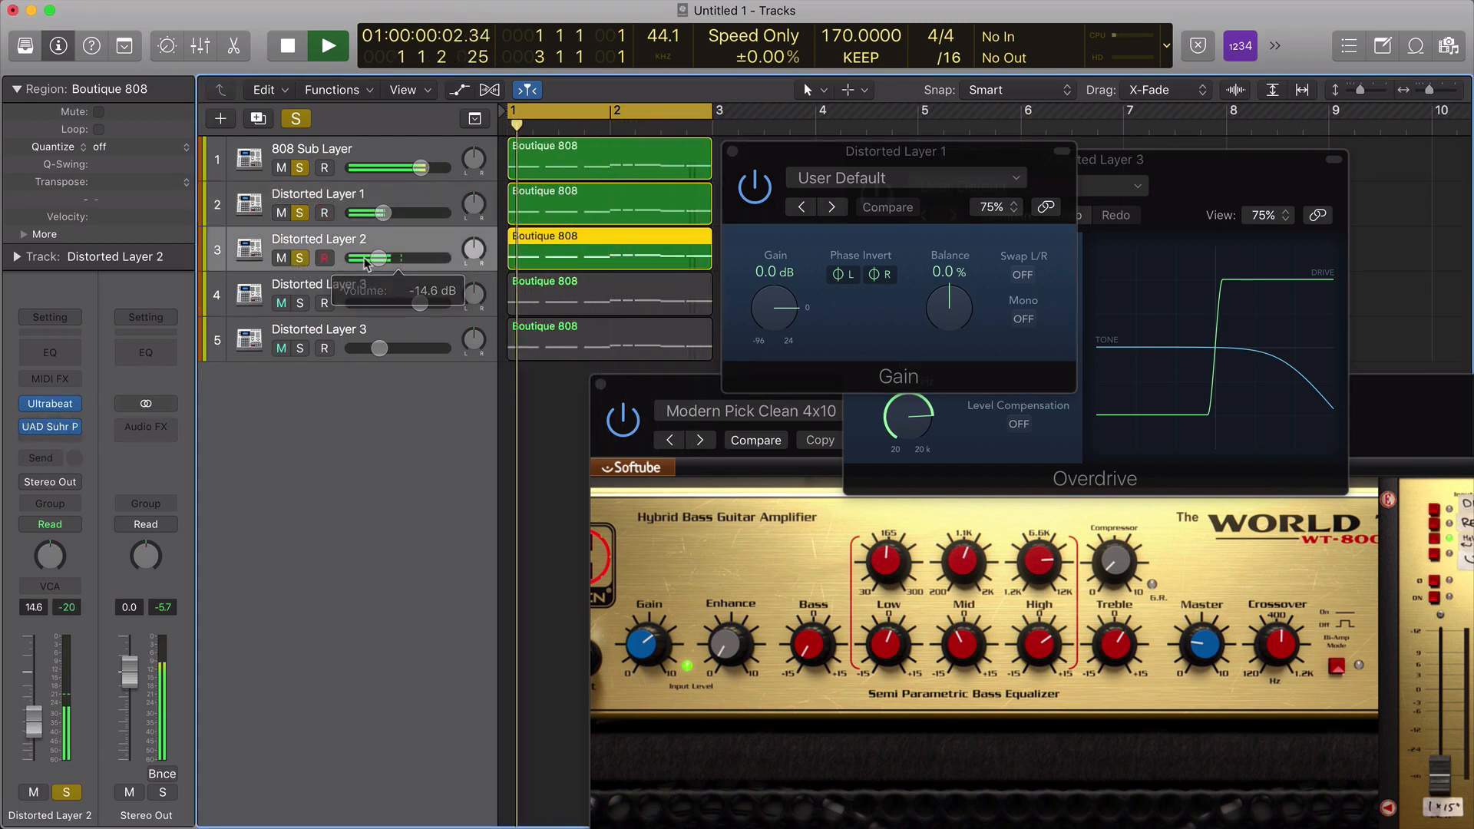
Insert a Gain plug-in on Distorted Layer 2 and close the Gain window of Distorted Layer 1.
{"action": "left_click", "coordinate": [60, 432]}
{"action": "mouse_move", "coordinate": [115, 479]}
{"action": "left_click", "coordinate": [251, 479]}
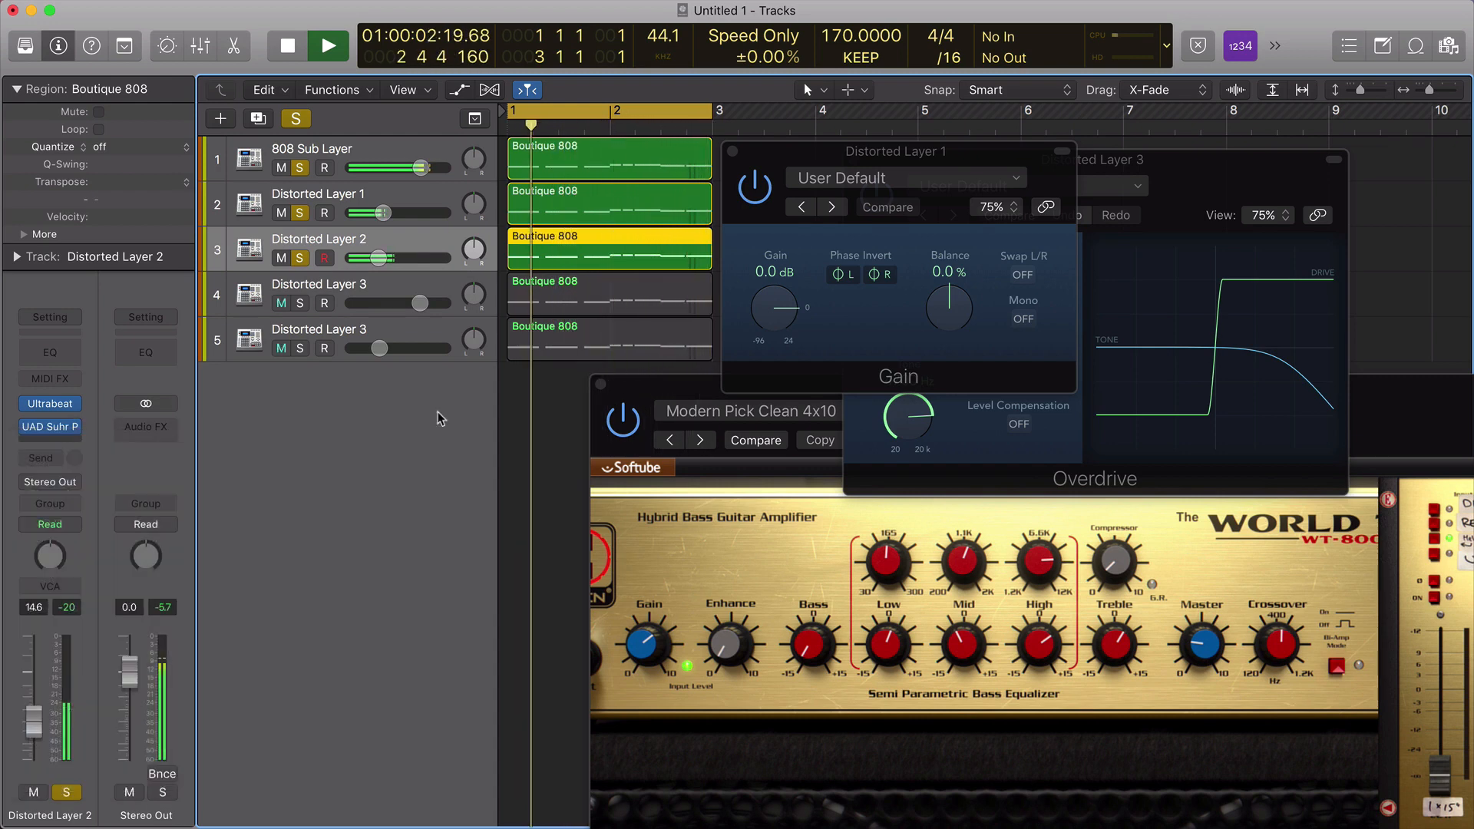
{"action": "left_click", "coordinate": [730, 151]}
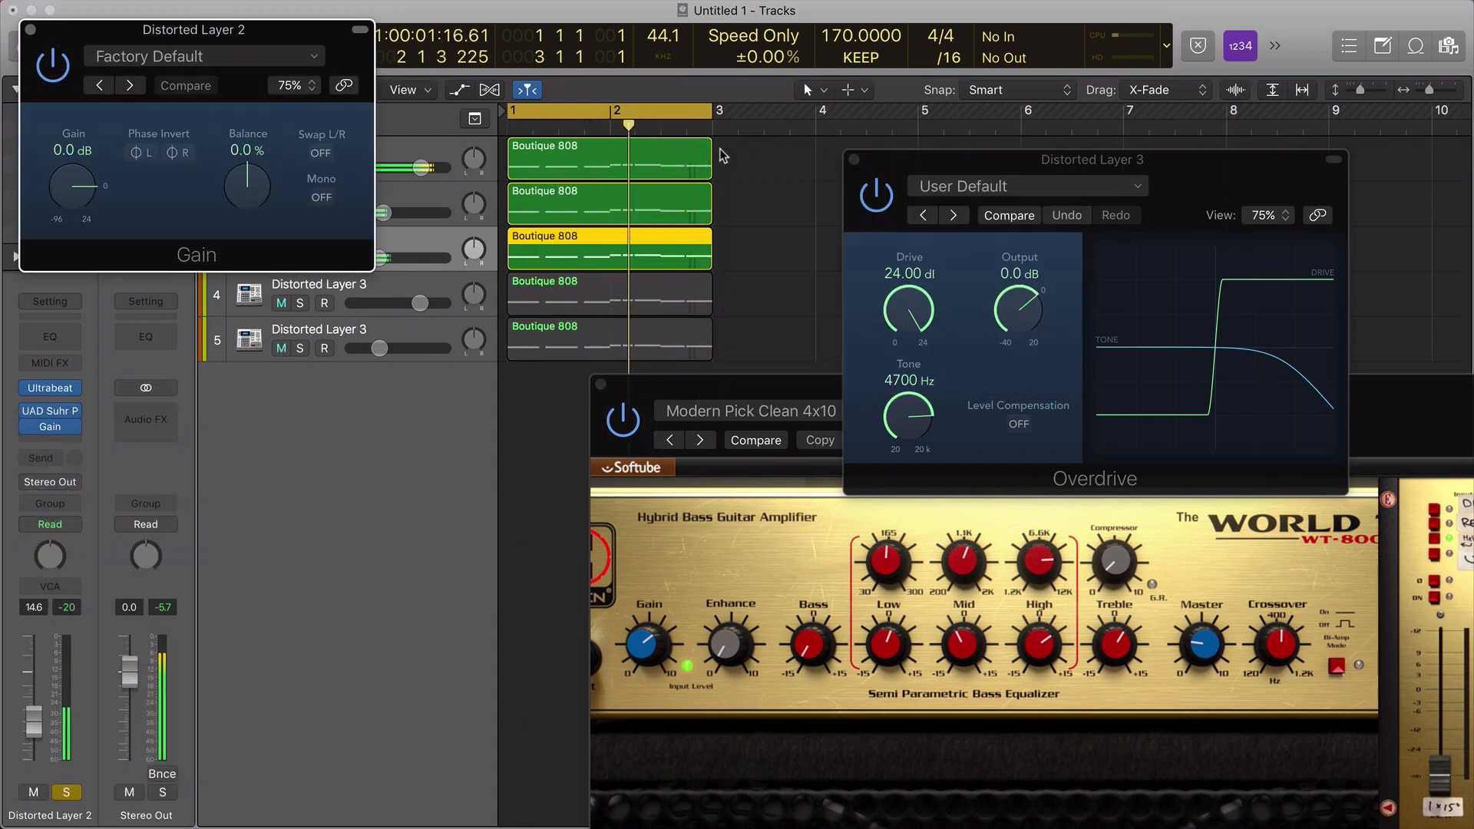
Invert the left and right phase in Distorted Layer 2's Gain plug-in and move its window below the soloed tracks.
{"action": "left_click", "coordinate": [176, 152]}
{"action": "left_click_drag", "start_coordinate": [191, 36], "coordinate": [656, 201]}
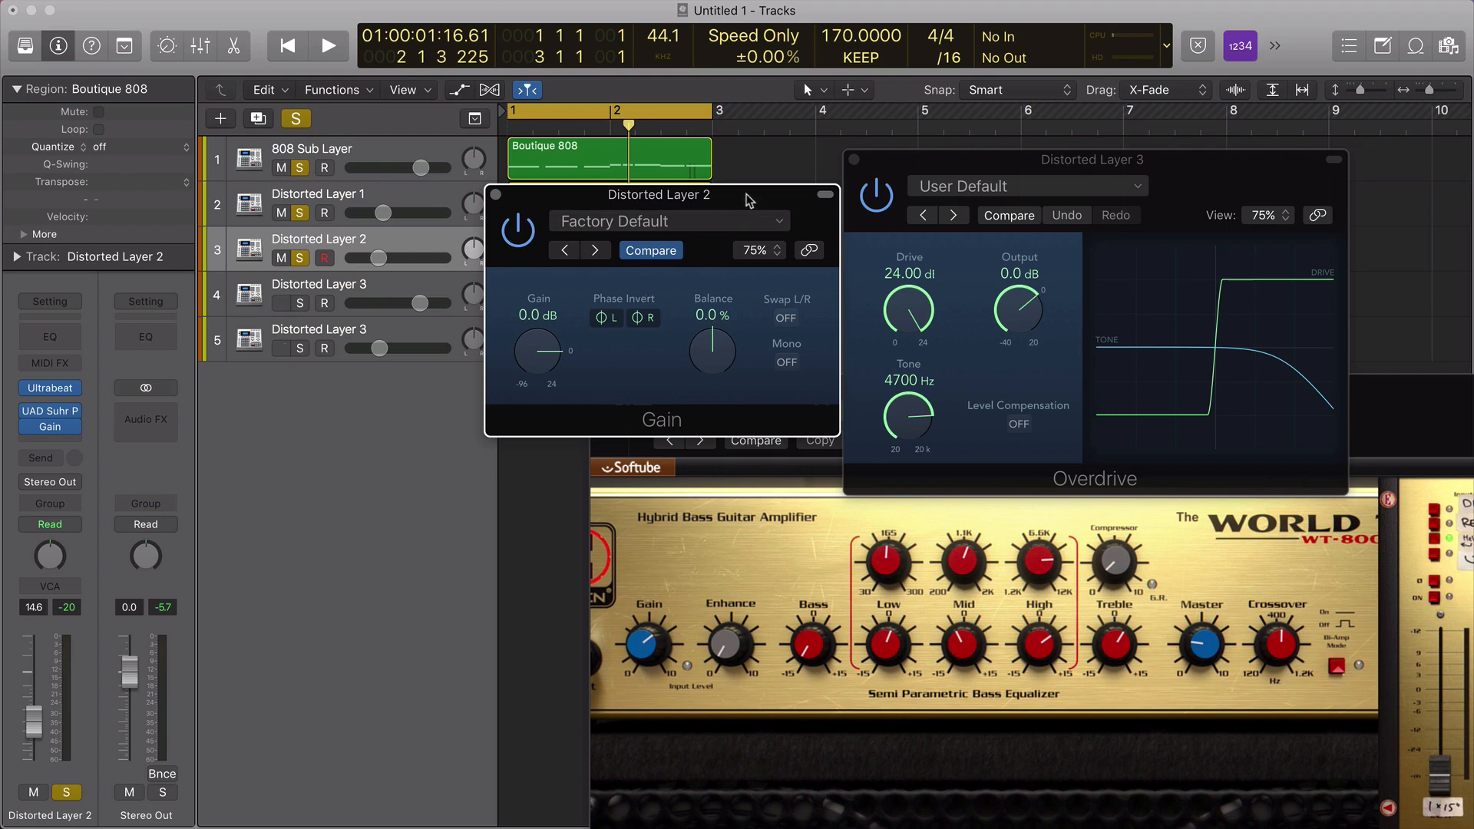
{"action": "left_click_drag", "start_coordinate": [751, 201], "coordinate": [779, 295]}
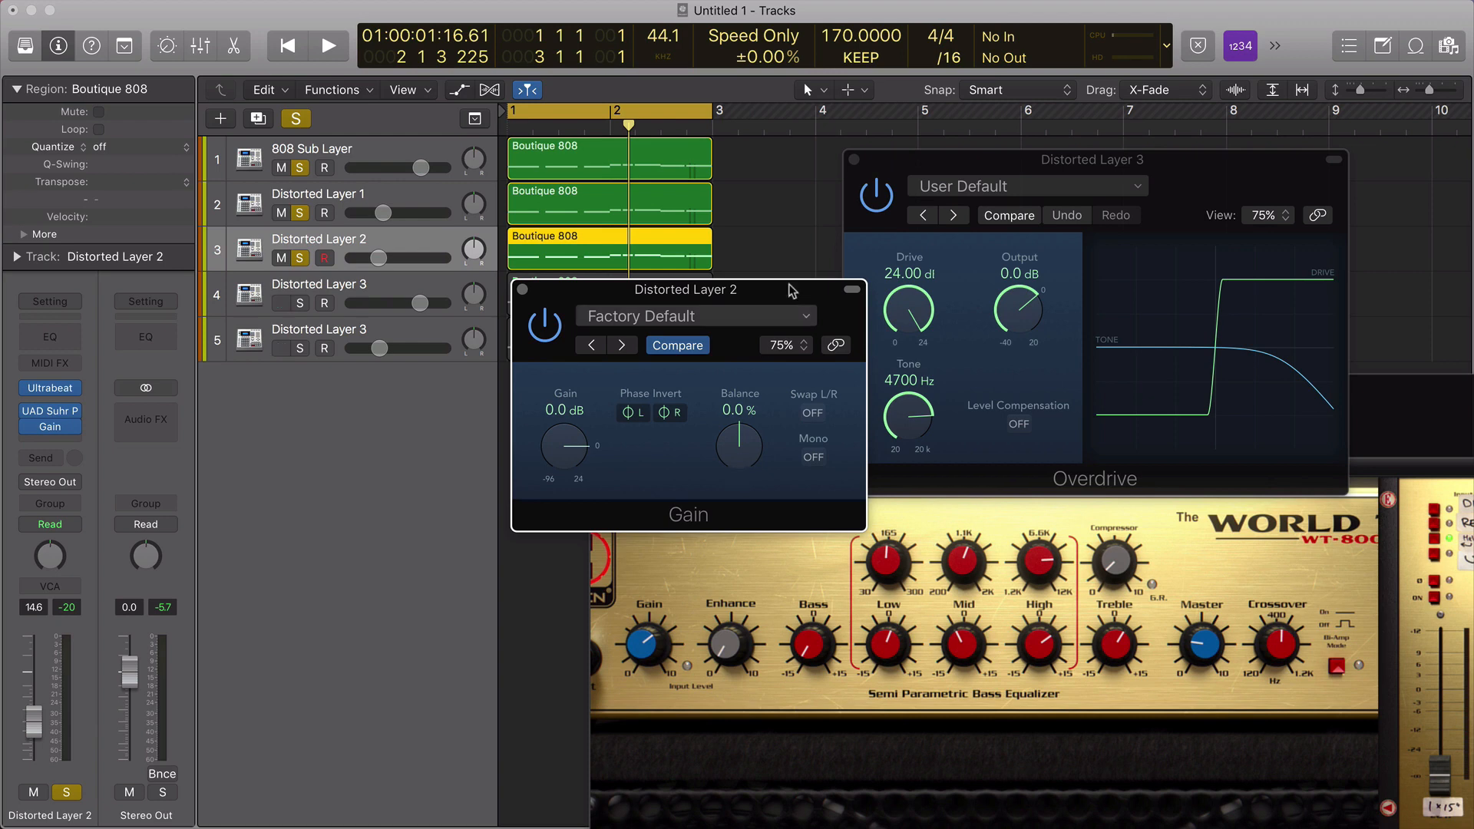
{"action": "mouse_move", "coordinate": [764, 290]}
{"action": "left_mouse_down"}
{"action": "mouse_move", "coordinate": [760, 323]}
{"action": "mouse_move", "coordinate": [763, 284]}
{"action": "mouse_move", "coordinate": [780, 298]}
{"action": "left_mouse_up"}
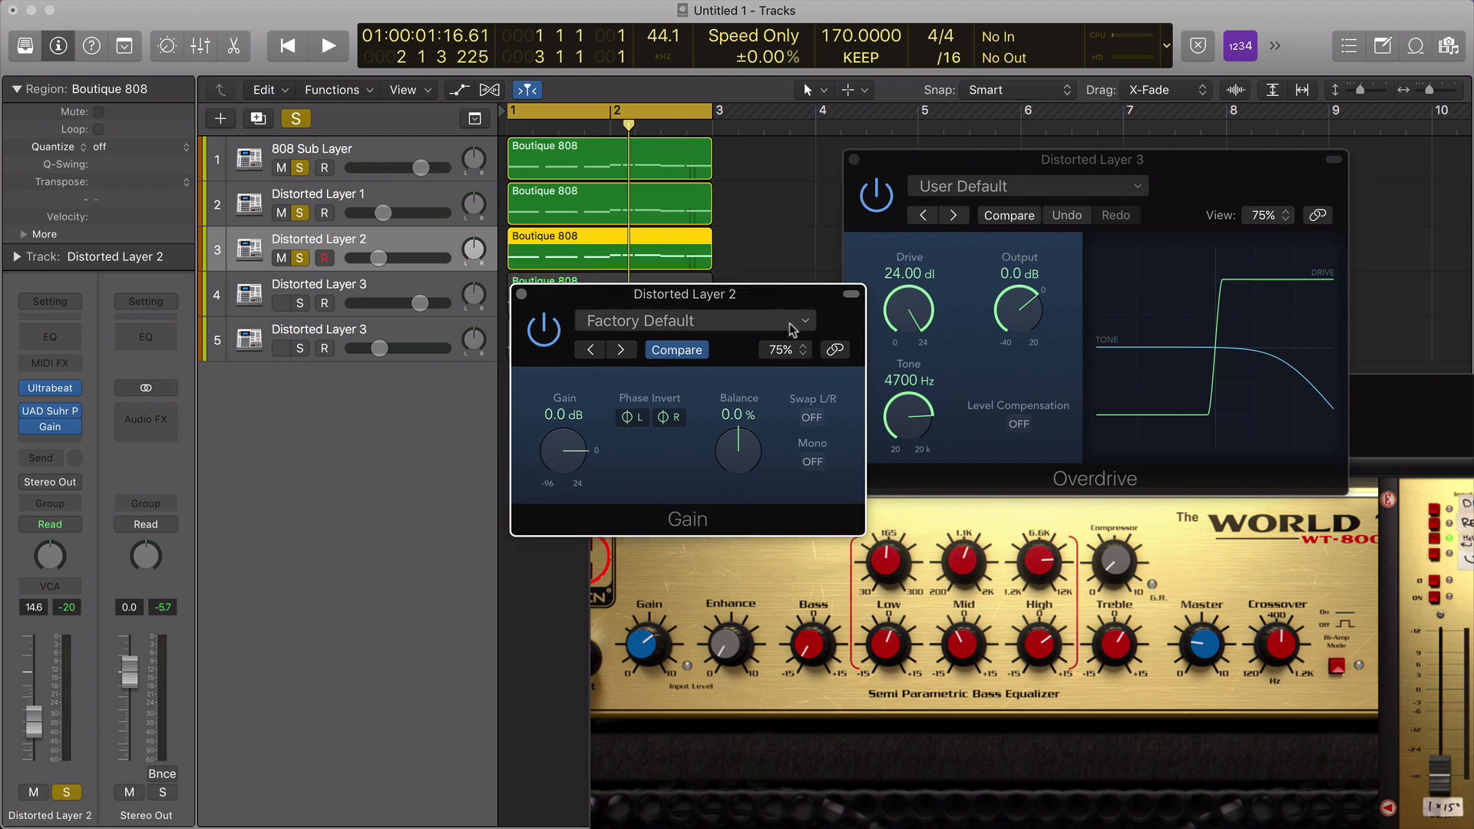
Play the sub with Distorted Layers 1 and 2, toggle Layer 2's Gain plug-in, stop playback and move its window below the tracks.
{"action": "key", "text": "space"}
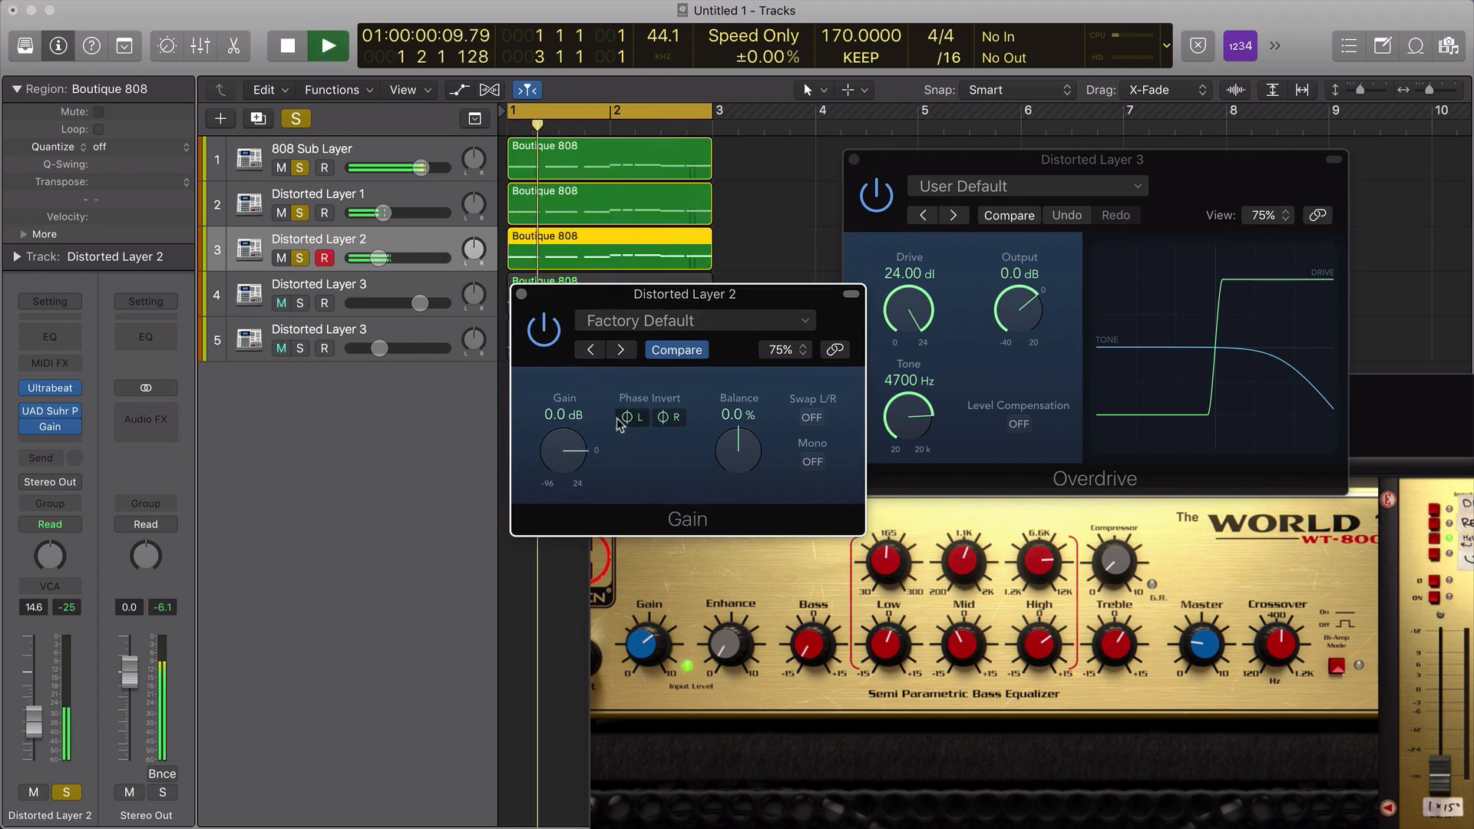
{"action": "left_click", "coordinate": [546, 338]}
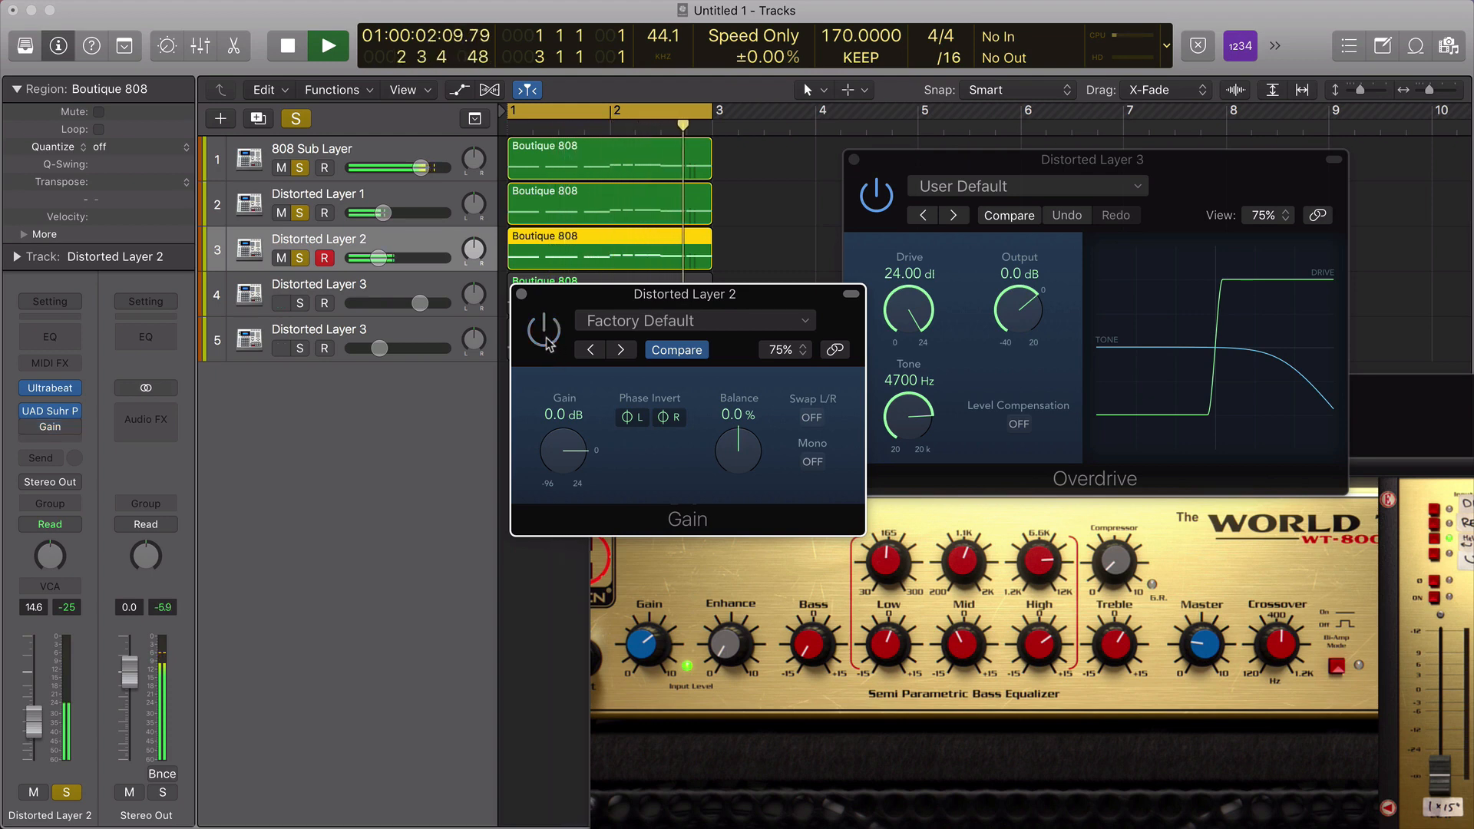
{"action": "left_click", "coordinate": [546, 339]}
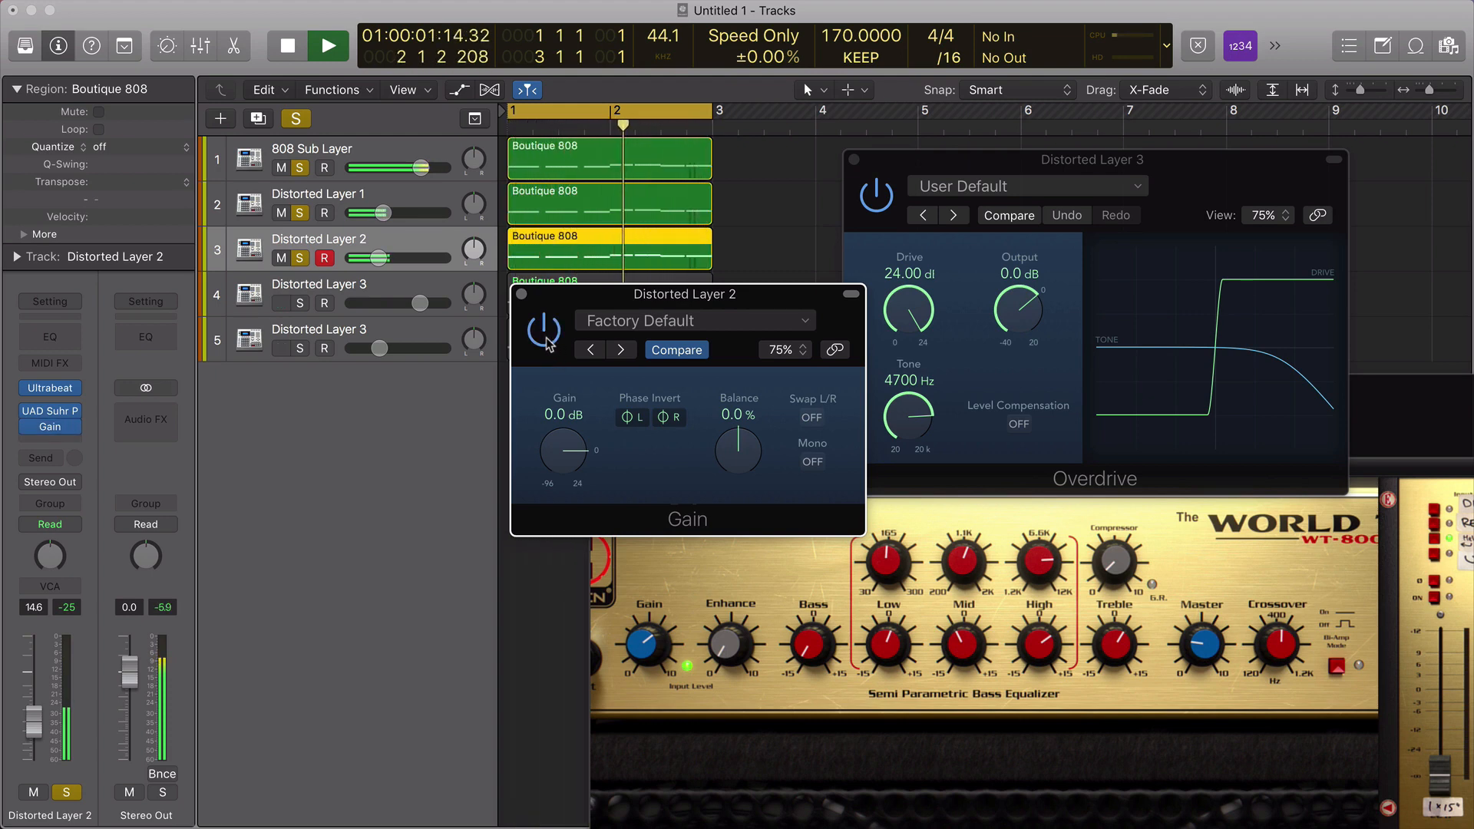
{"action": "left_click", "coordinate": [546, 338]}
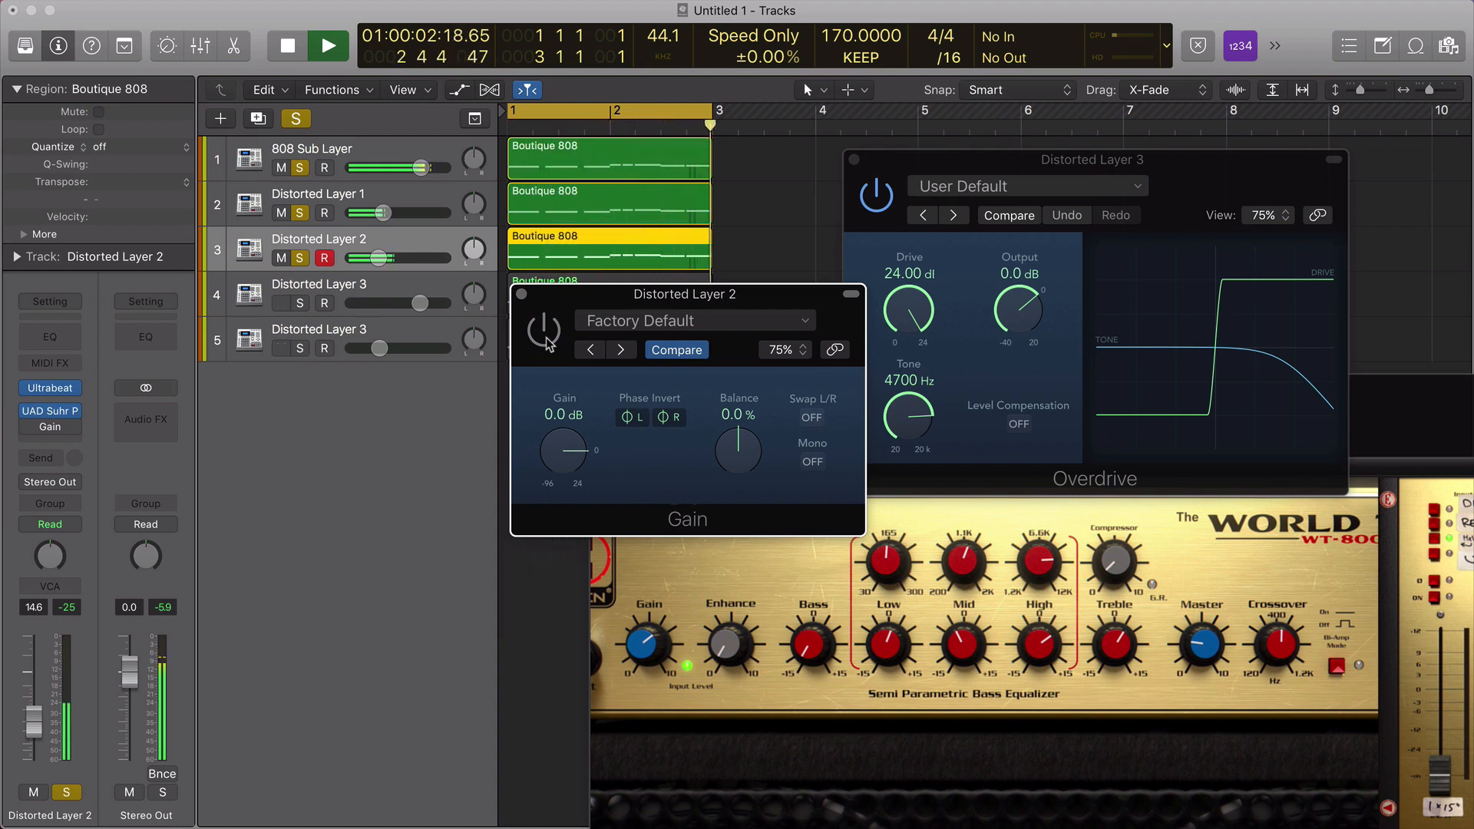
{"action": "key", "text": "space"}
{"action": "left_click_drag", "start_coordinate": [569, 299], "coordinate": [570, 395]}
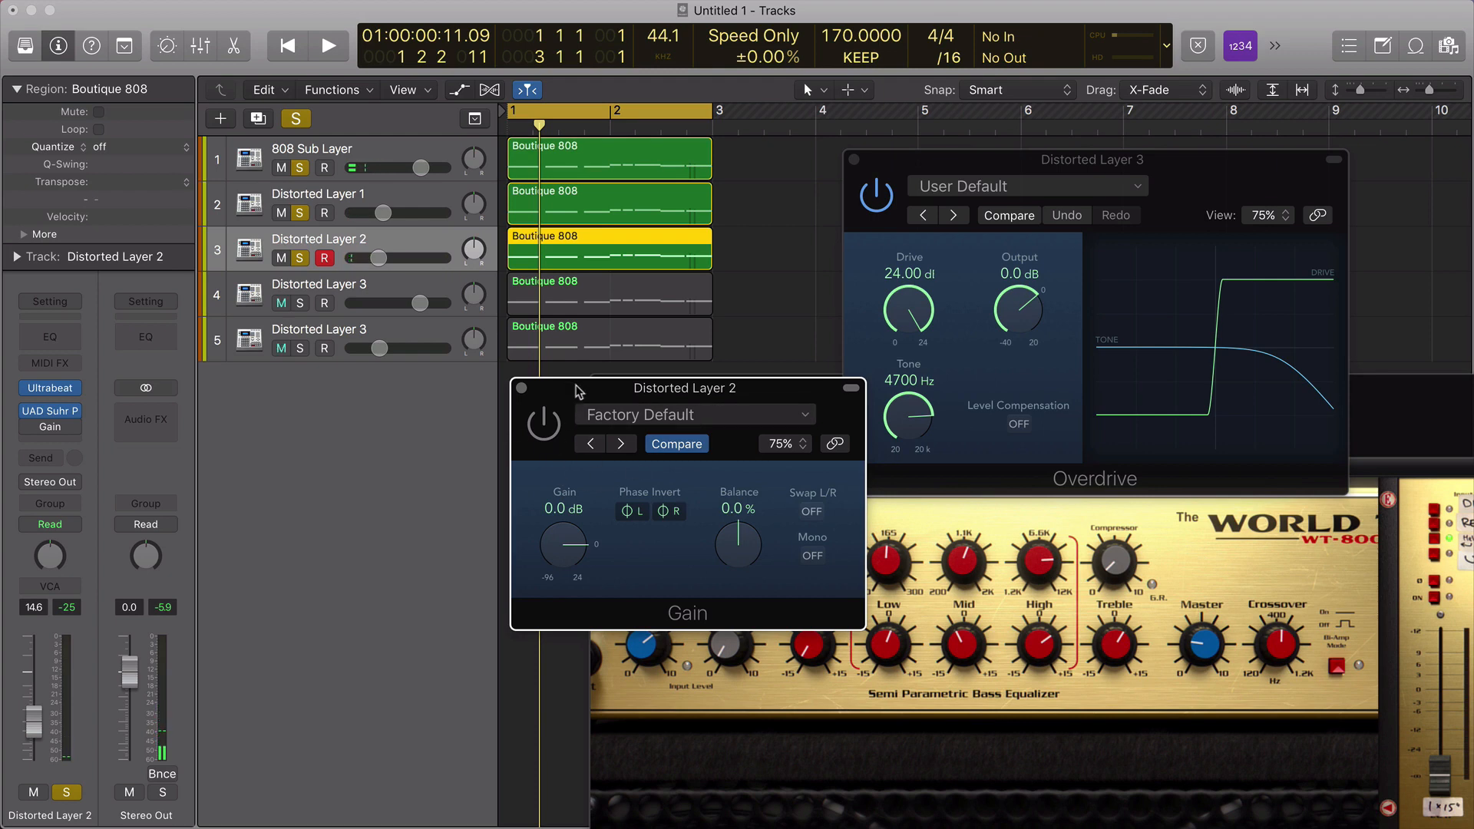
{"action": "left_click_drag", "start_coordinate": [575, 394], "coordinate": [573, 386]}
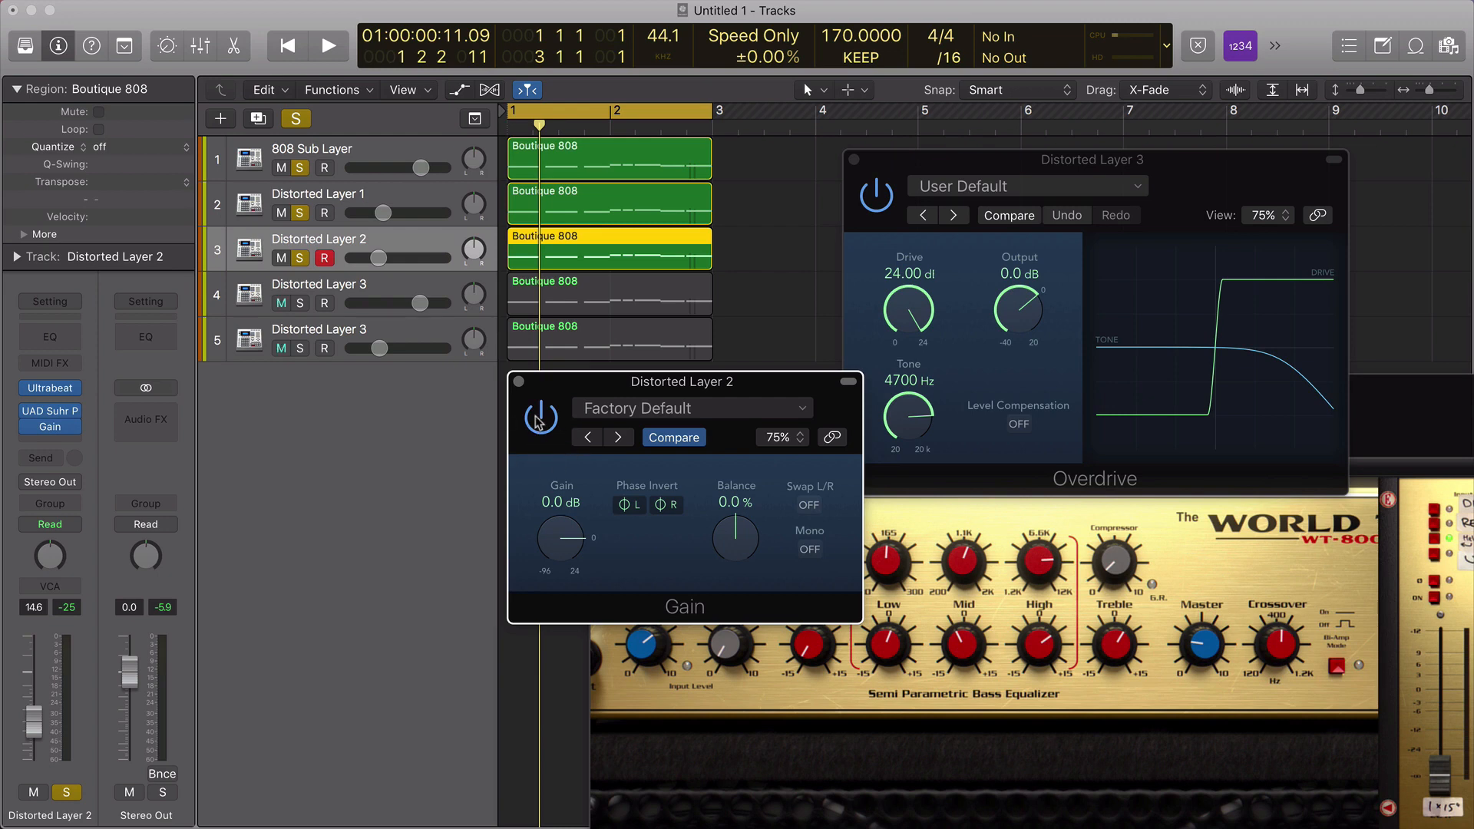
Replay the three soloed tracks, repeatedly bypass and re-enable Distorted Layer 2's Gain plug-in, and stop.
{"action": "key", "text": "space"}
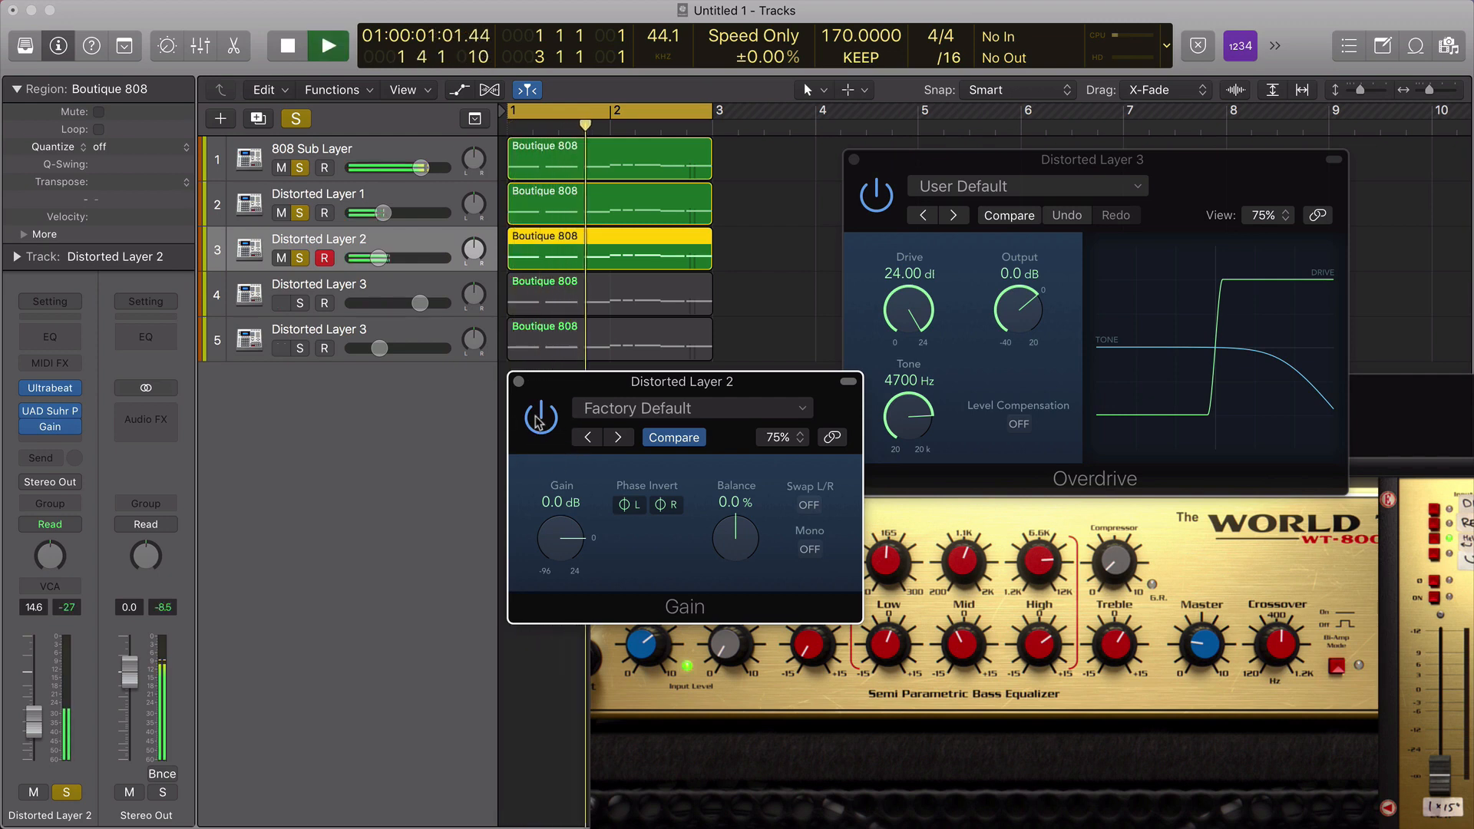
{"action": "left_click", "coordinate": [540, 418]}
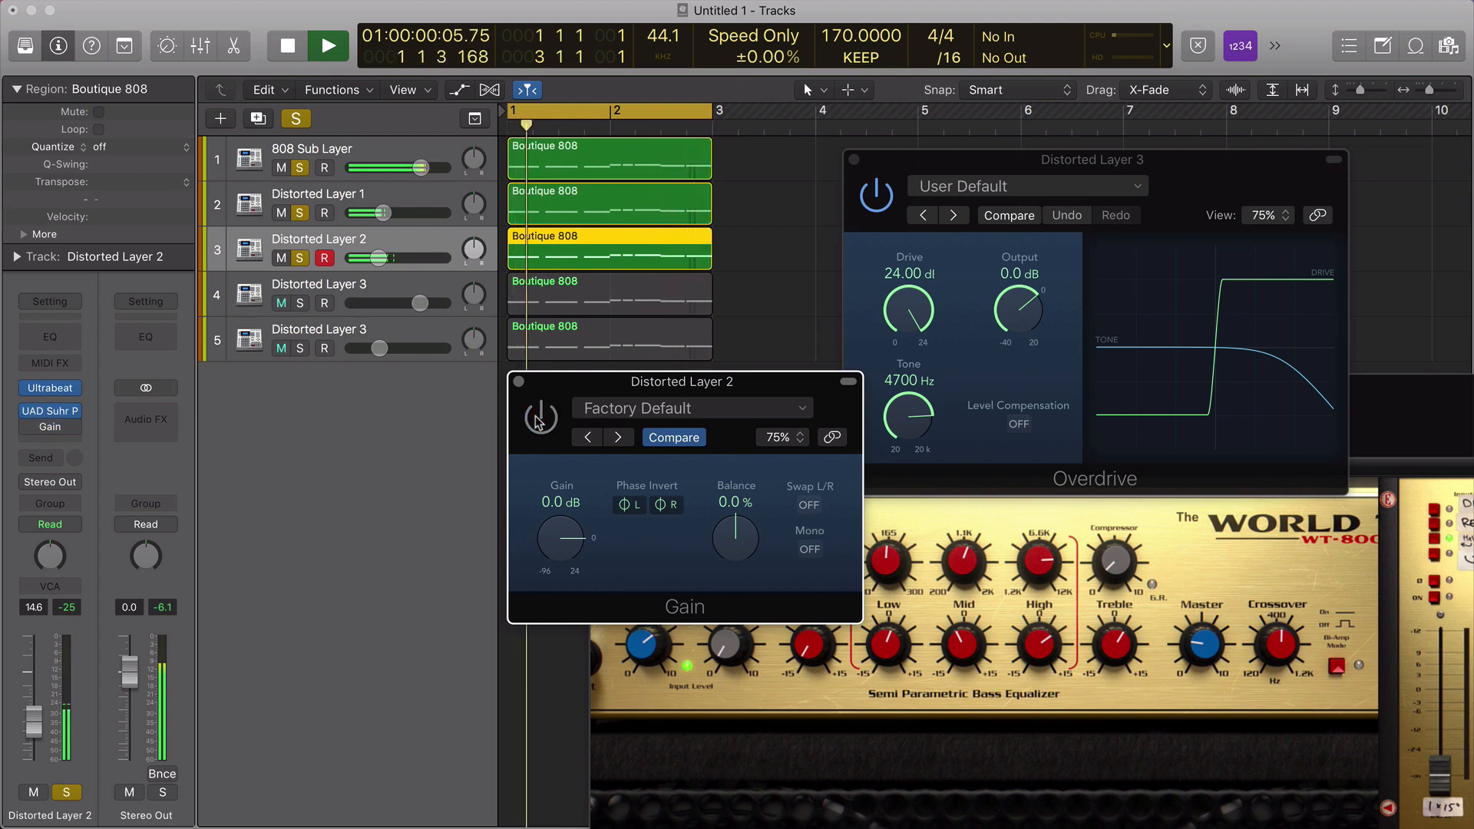
{"action": "left_click", "coordinate": [540, 418]}
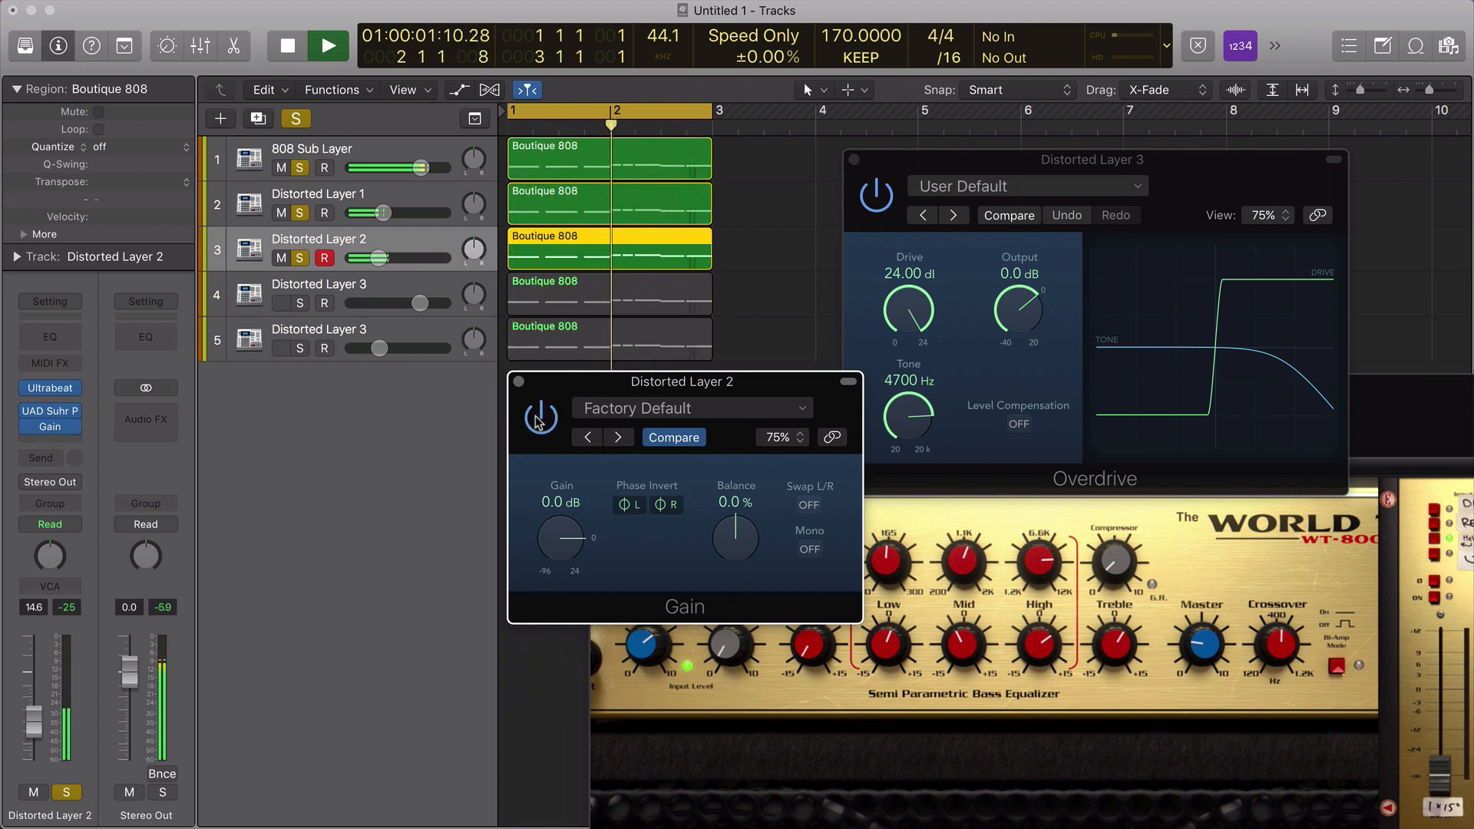
{"action": "left_click", "coordinate": [541, 418]}
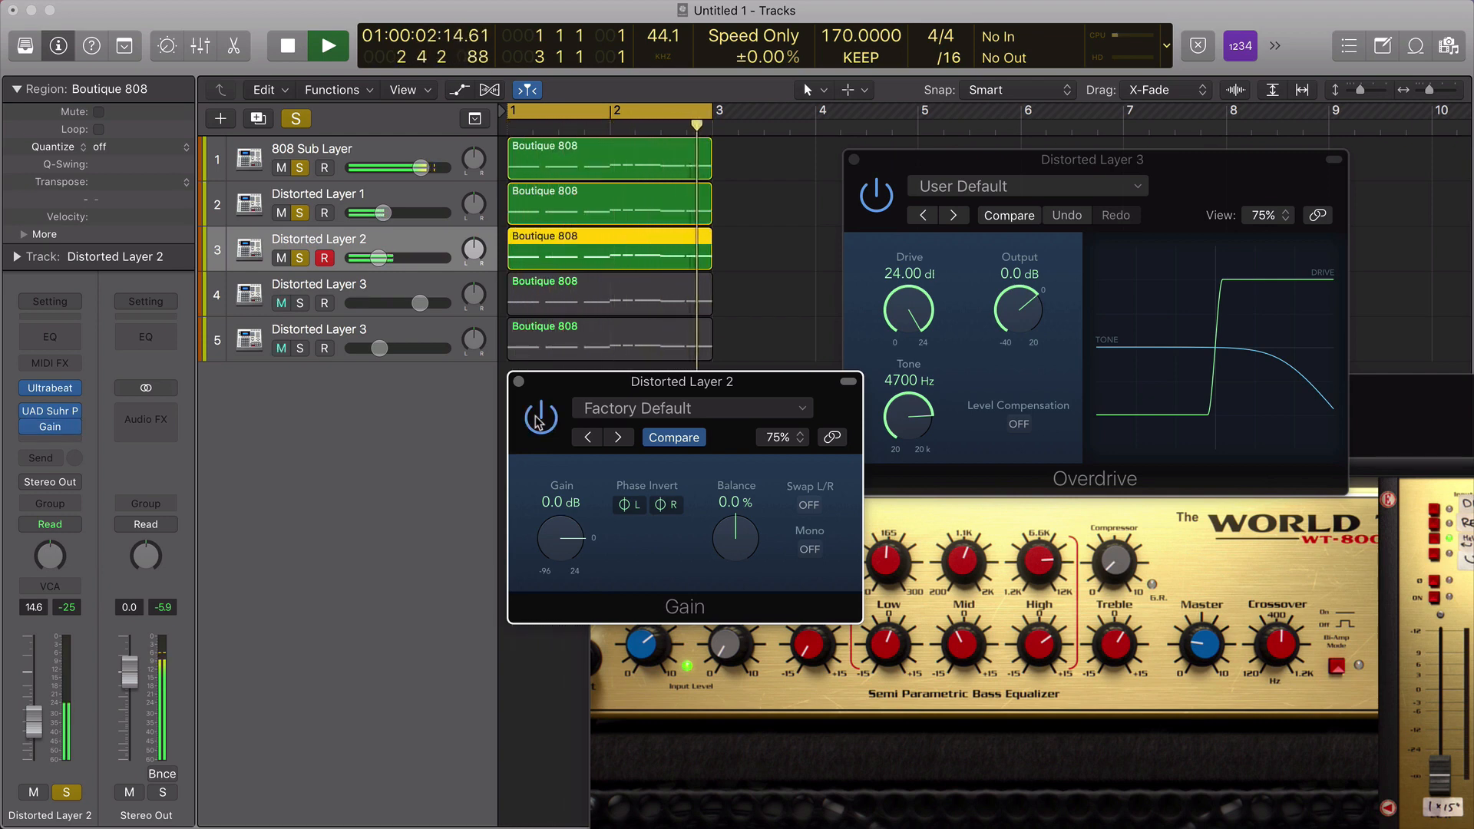
{"action": "left_click", "coordinate": [541, 418]}
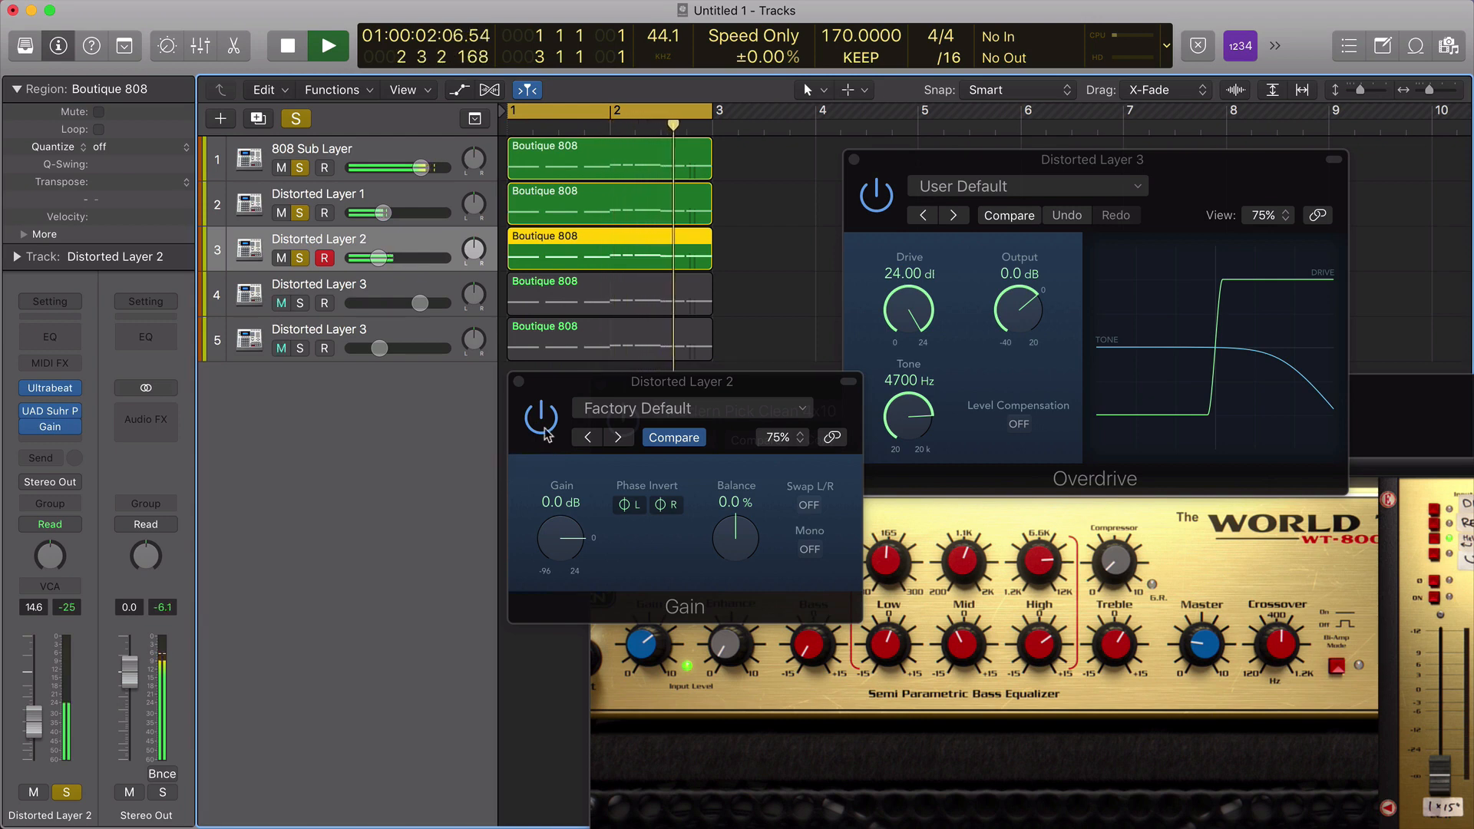
{"action": "left_click", "coordinate": [542, 420]}
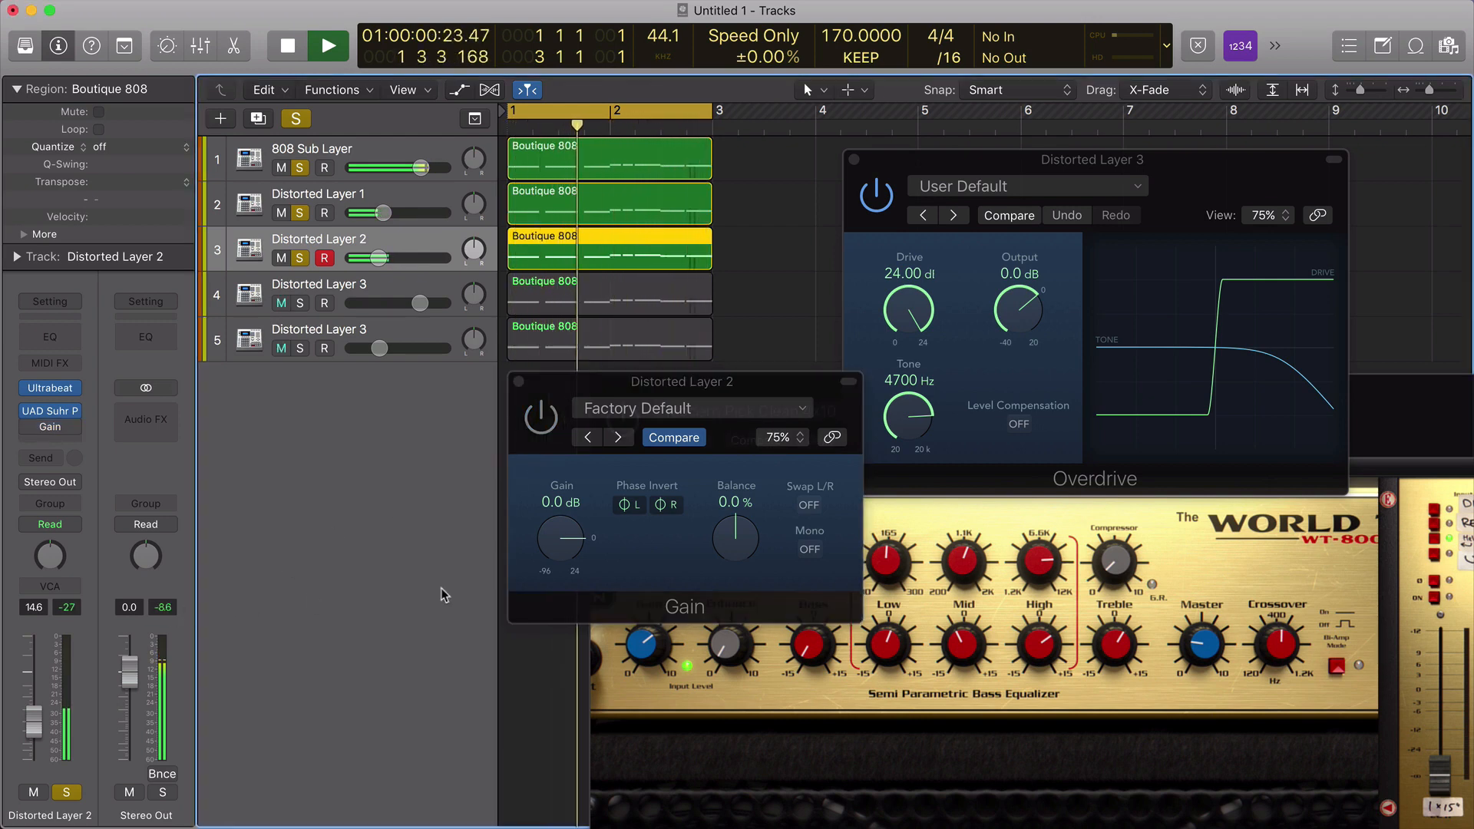
{"action": "key", "text": "space"}
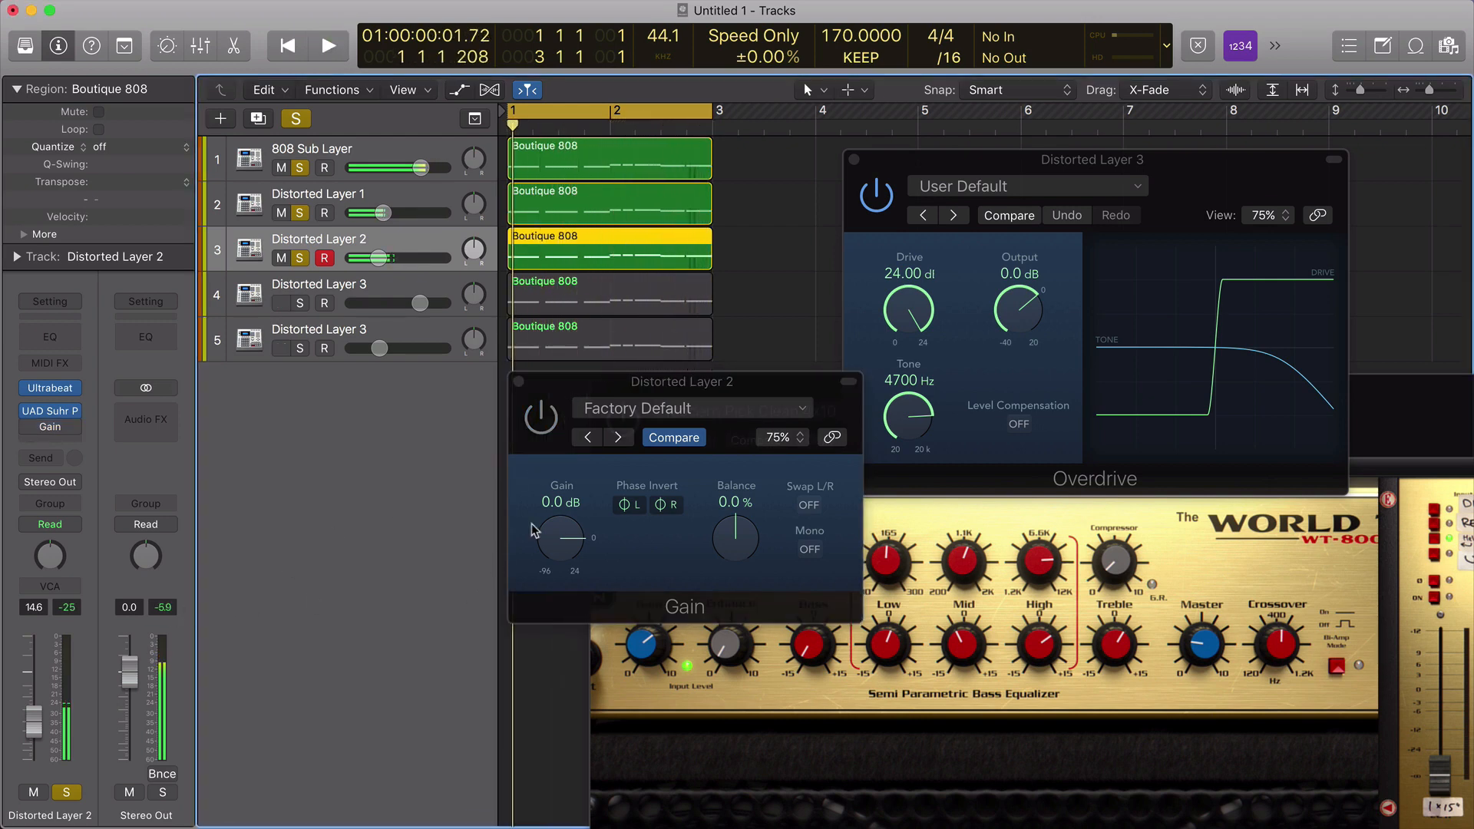
Reset the Stereo Out peak level and play the blend first with, then without, Distorted Layer 2's phase inversion to compare output levels.
{"action": "left_click", "coordinate": [550, 427]}
{"action": "left_click", "coordinate": [162, 607]}
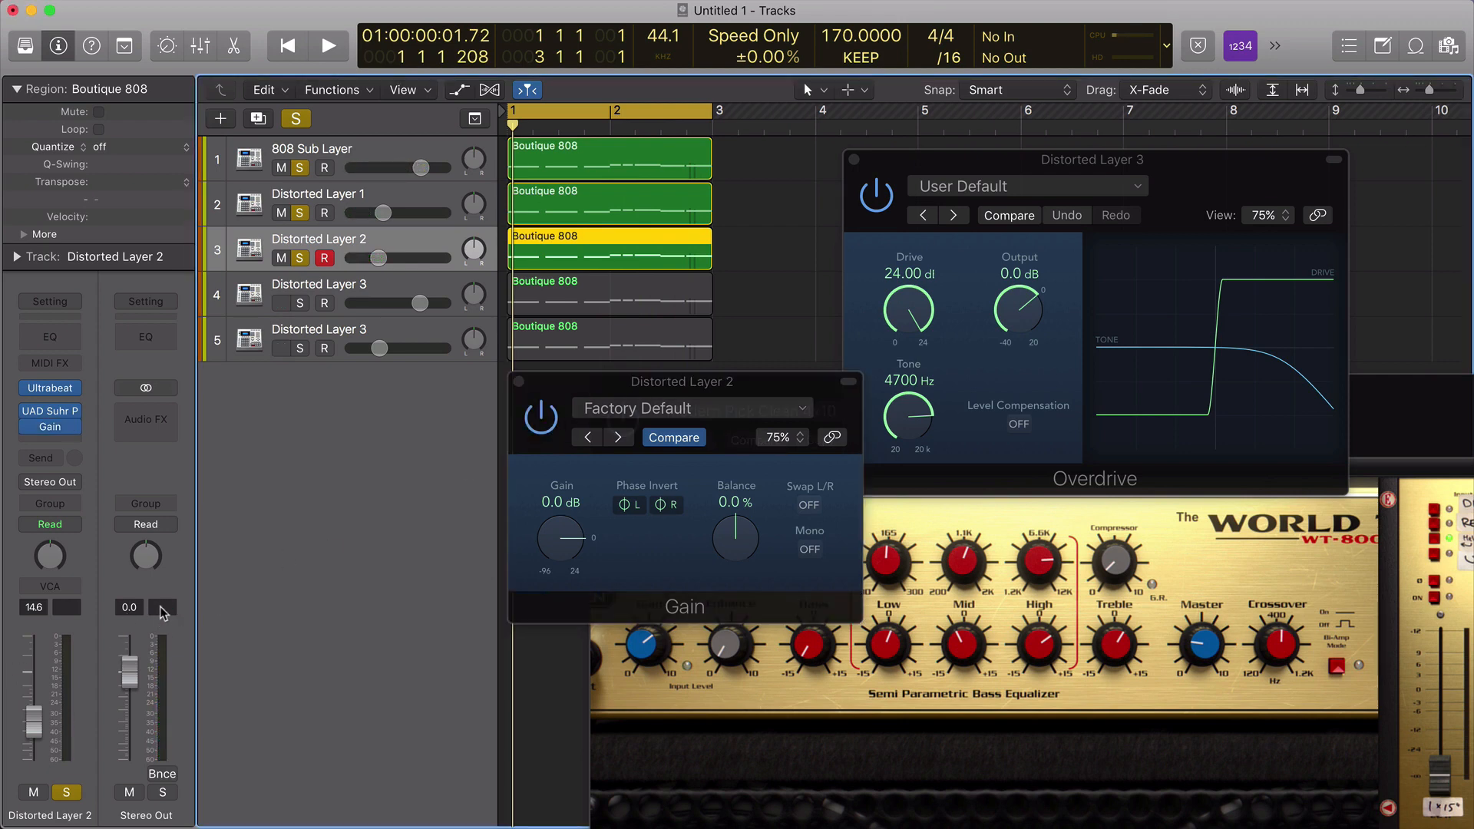
{"action": "key", "text": "space"}
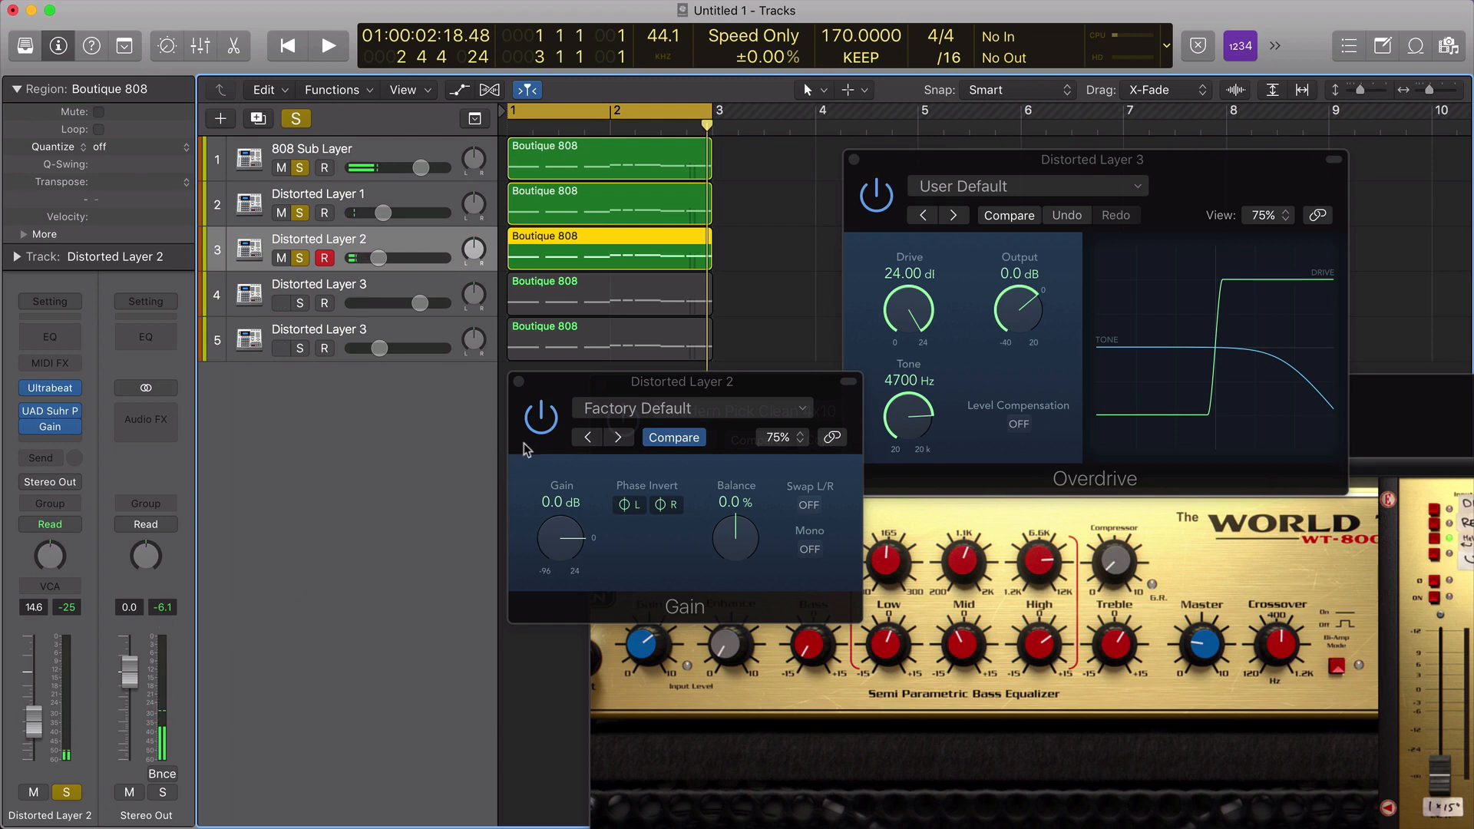
{"action": "left_click", "coordinate": [540, 421]}
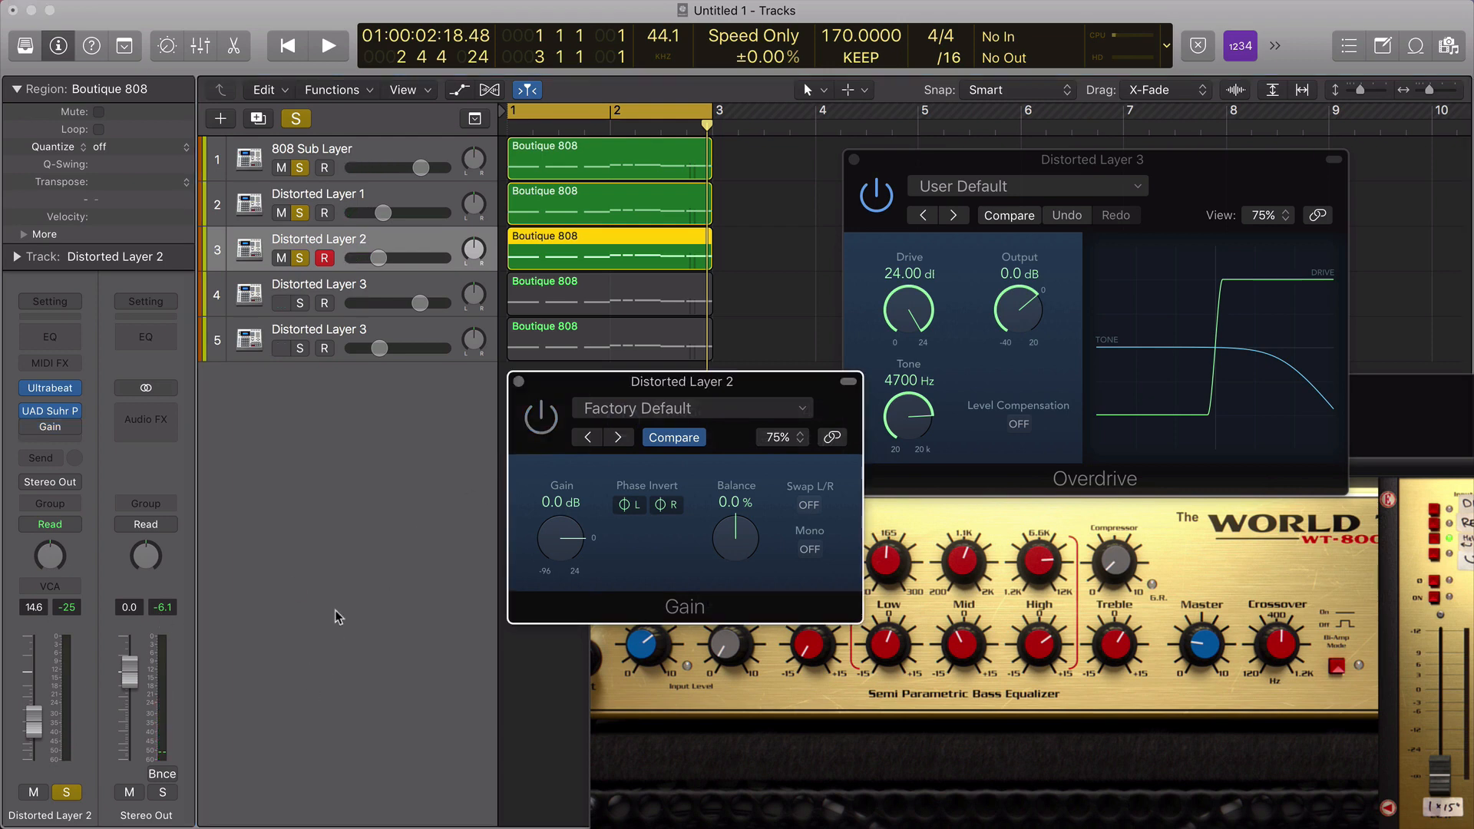
{"action": "key", "text": "space"}
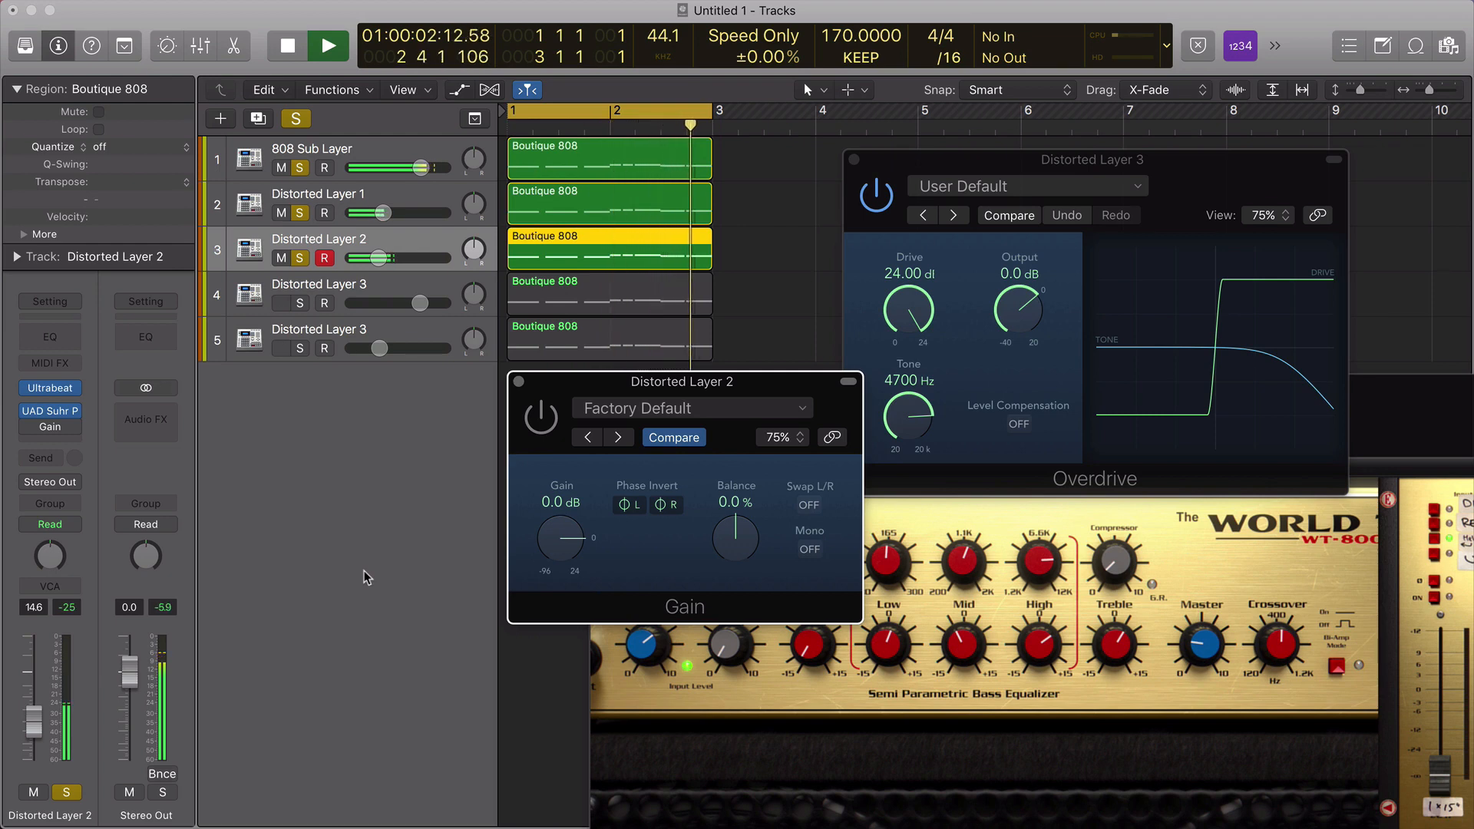
{"action": "key", "text": "space"}
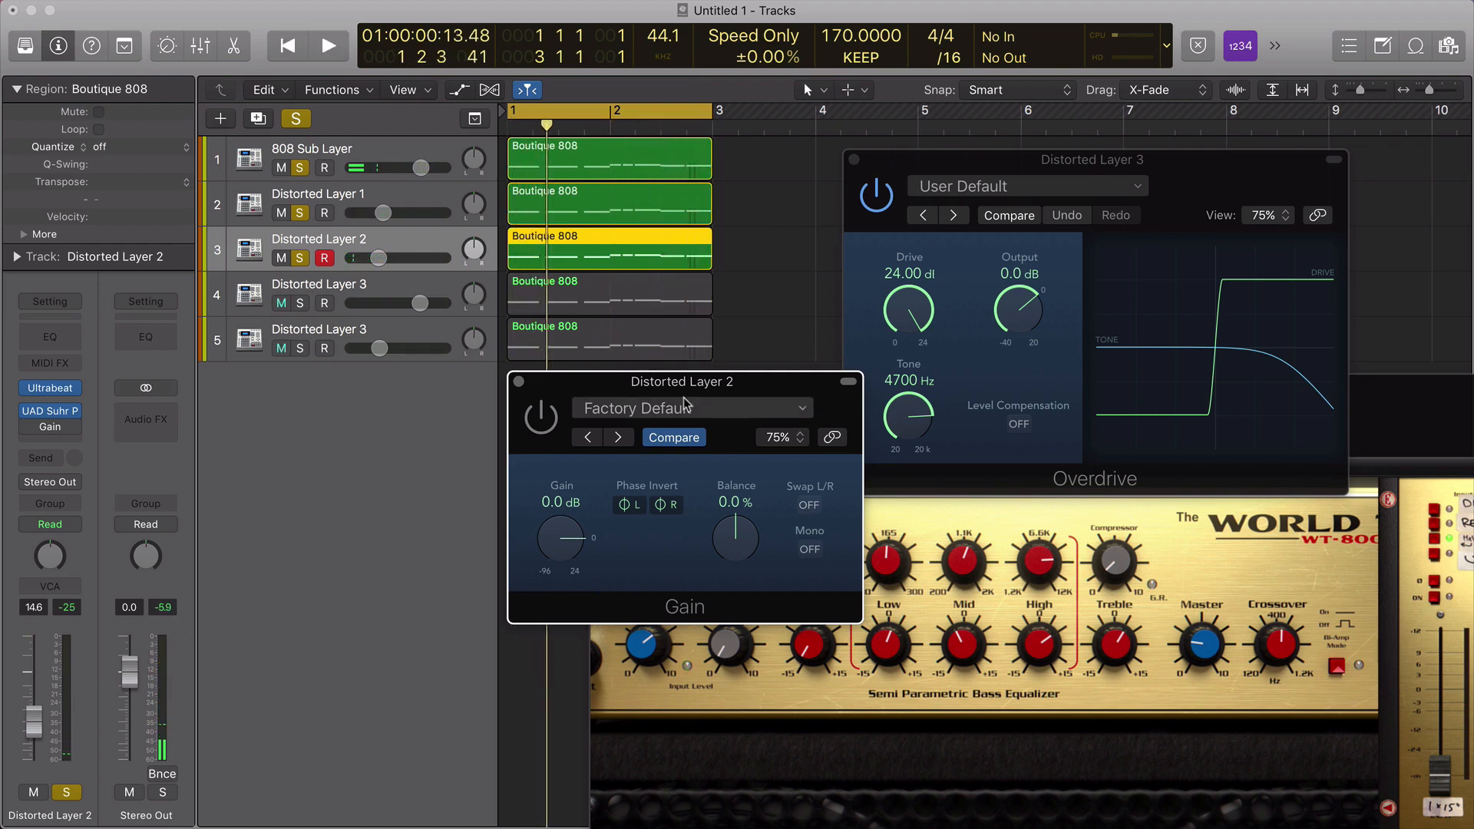
Move the Gain window clear of the tracks, play from the beginning, and toggle Distorted Layer 2's Gain plug-in on and off.
{"action": "left_click_drag", "start_coordinate": [601, 384], "coordinate": [527, 414]}
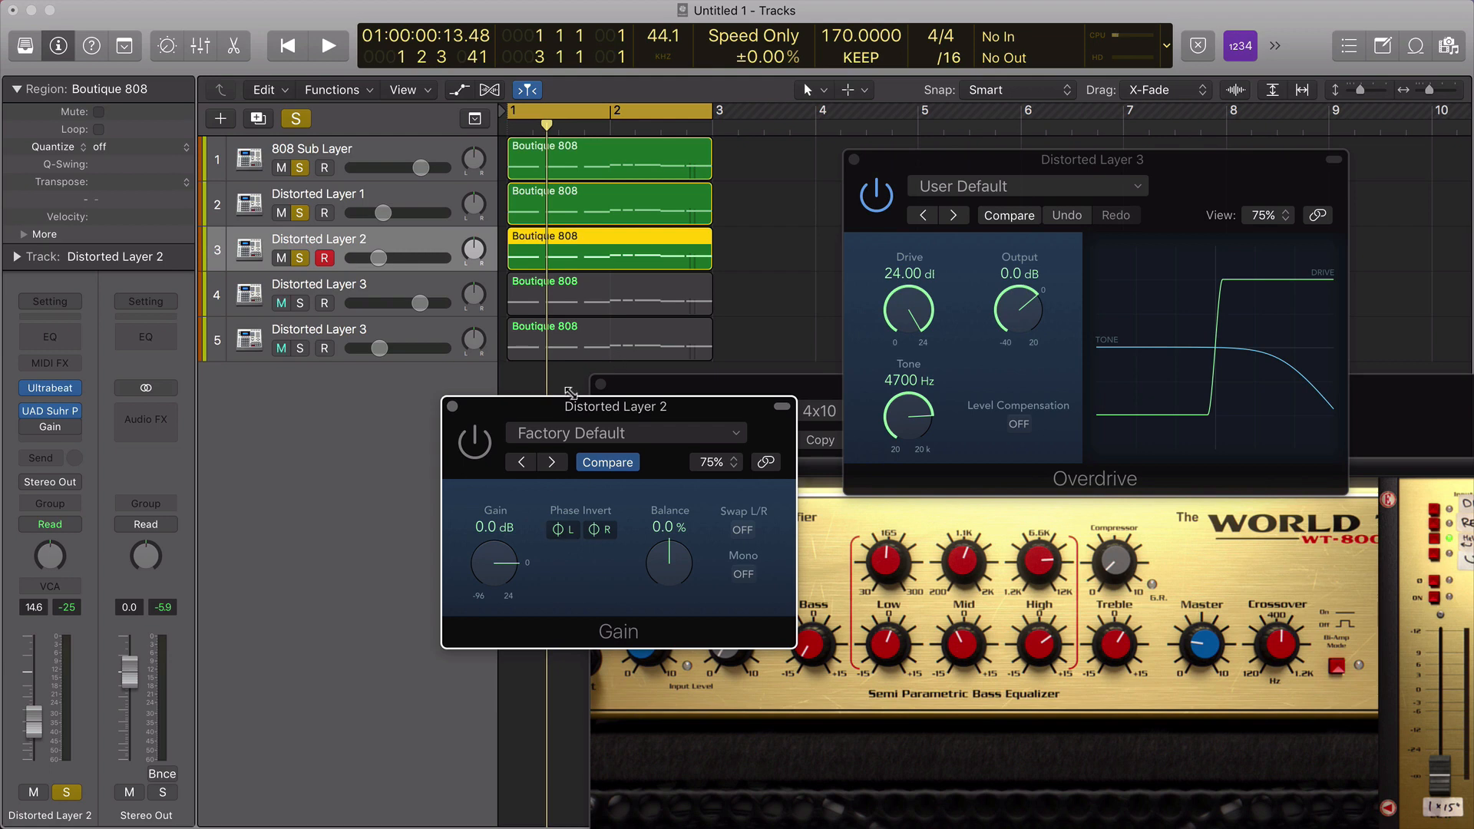
{"action": "left_click_drag", "start_coordinate": [530, 407], "coordinate": [342, 444]}
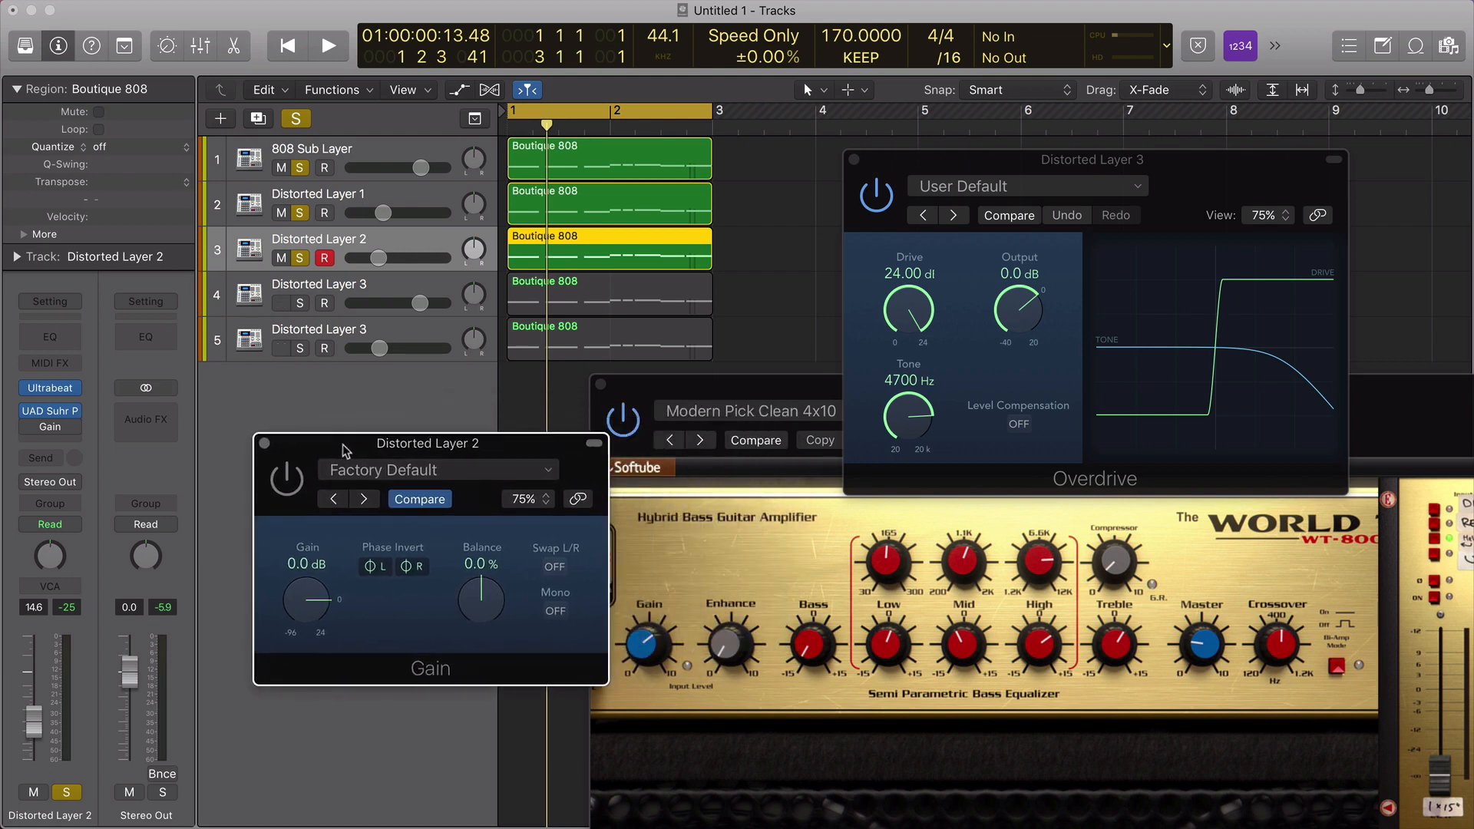
{"action": "key", "text": "Return"}
{"action": "key", "text": "space"}
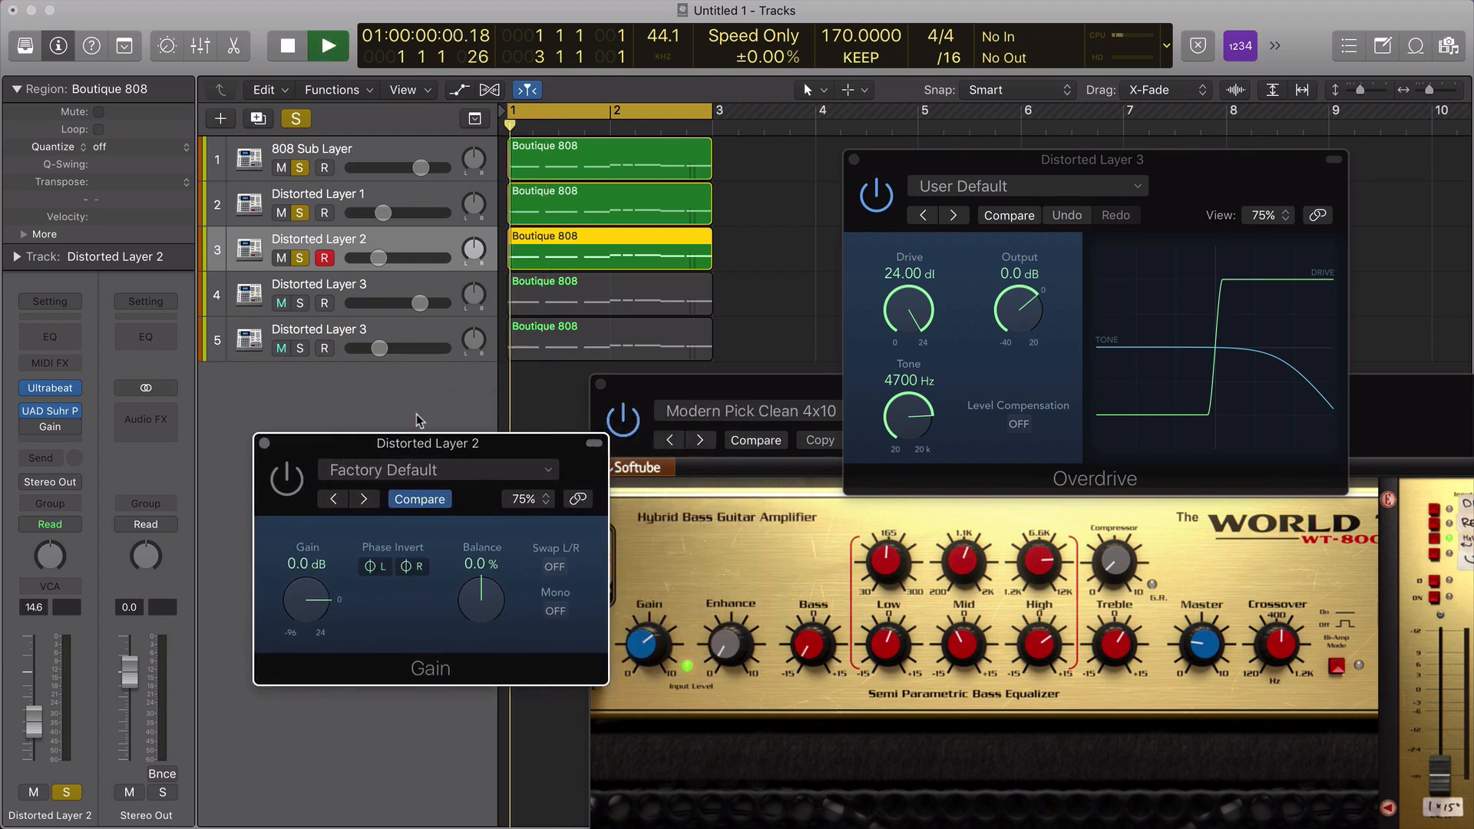
{"action": "left_click", "coordinate": [288, 489]}
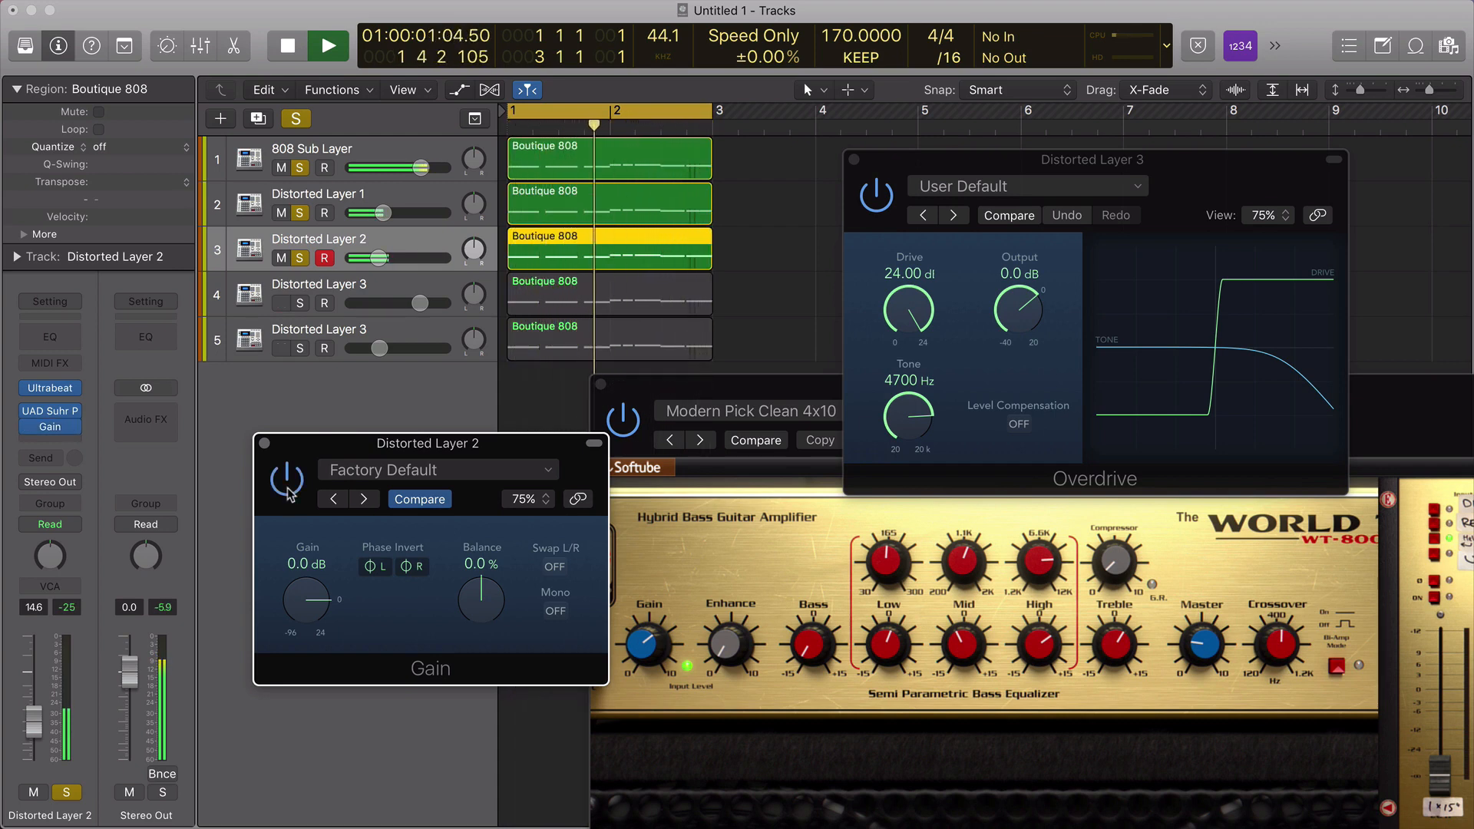
{"action": "left_click", "coordinate": [288, 489]}
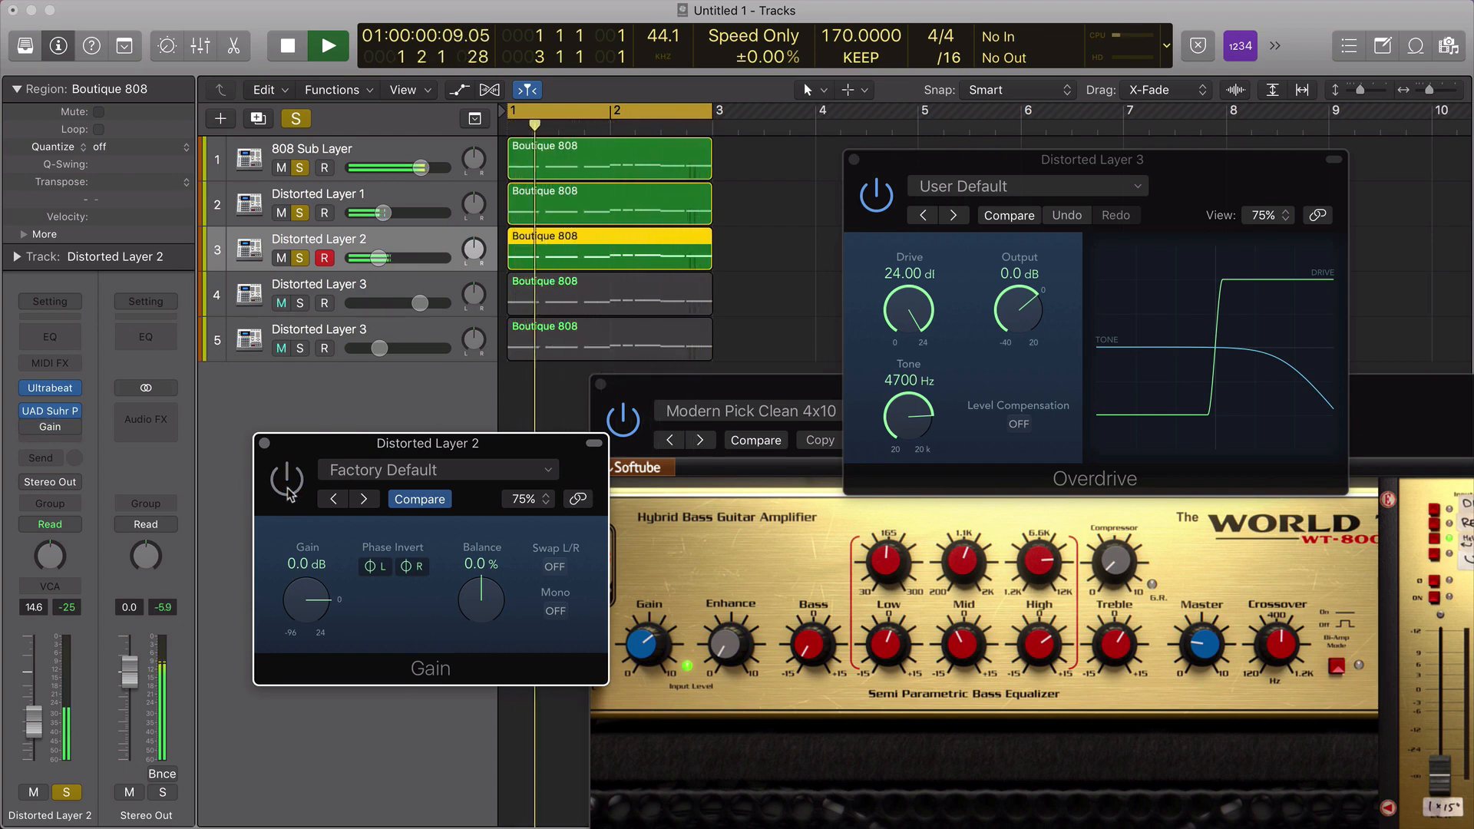
Unsolo Distorted Layer 1 during playback and re-enable Distorted Layer 2's Gain plug-in to check its phase against the sub.
{"action": "left_click", "coordinate": [300, 213]}
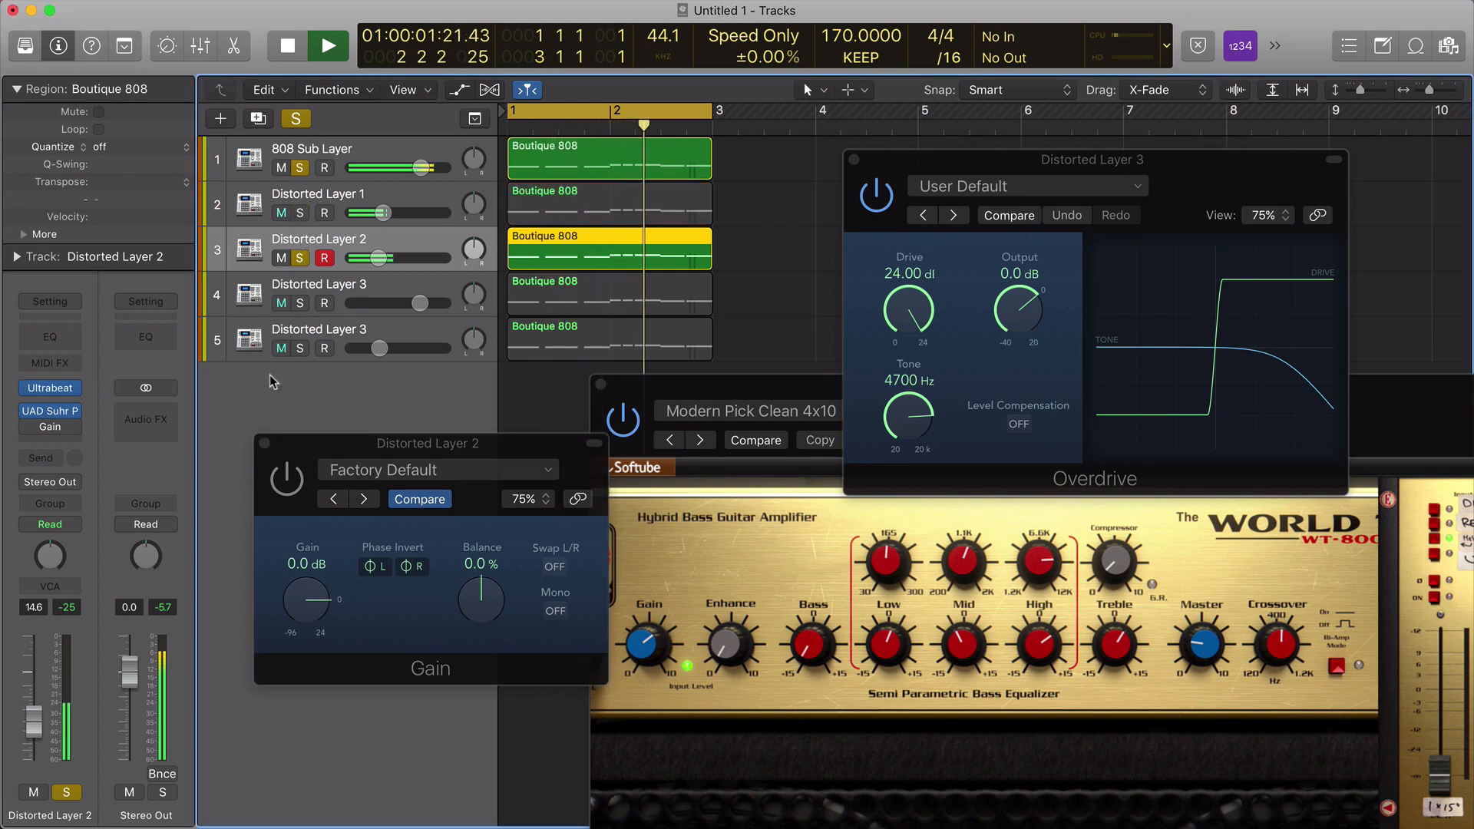
{"action": "left_click", "coordinate": [292, 486]}
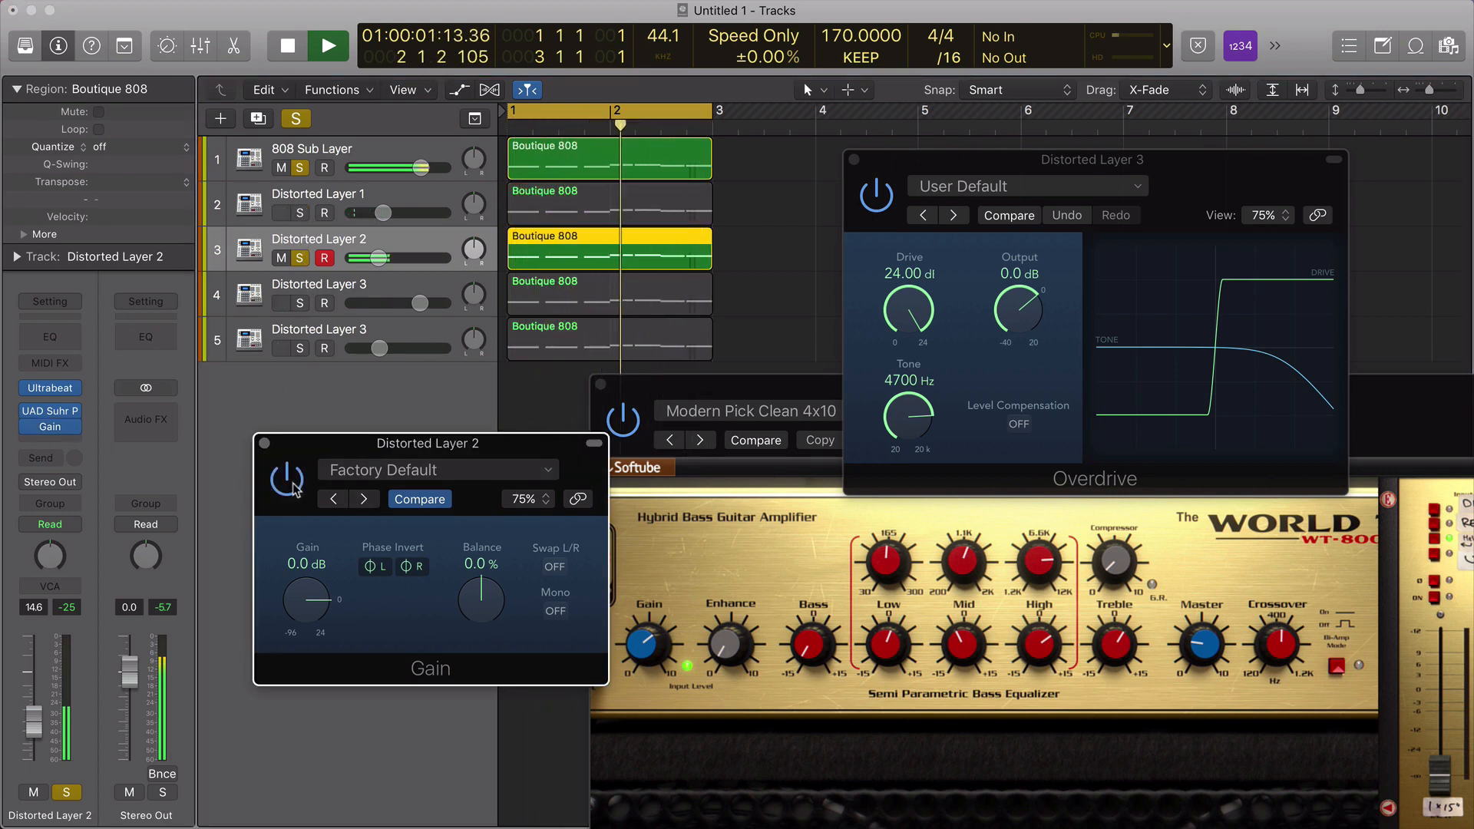
Compare the 808 Sub Layer and Distorted Layer 2 during playback with the phase-inverting Gain plug-in enabled and bypassed.
{"action": "left_click", "coordinate": [289, 482]}
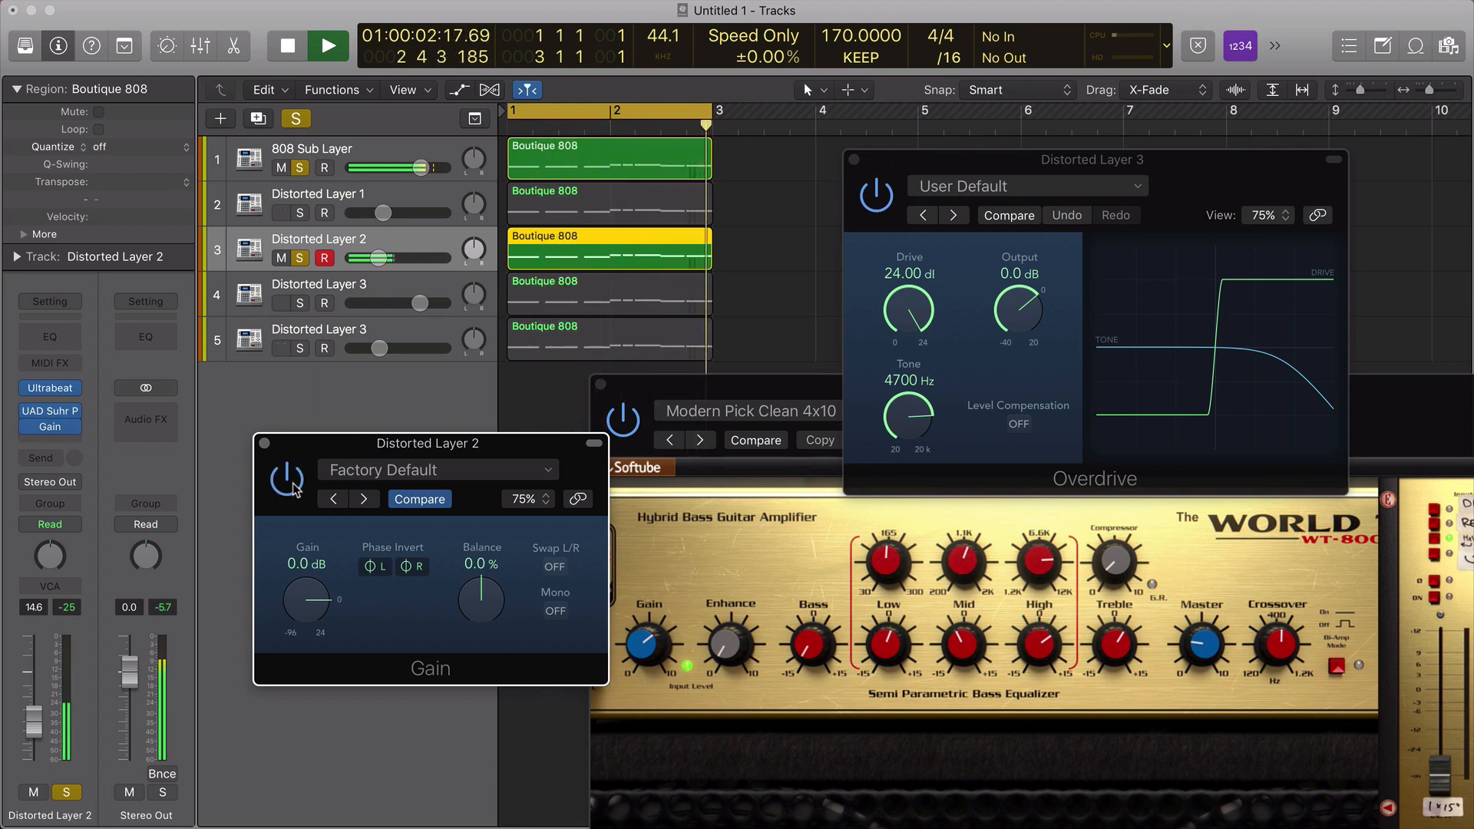
{"action": "left_click", "coordinate": [289, 482]}
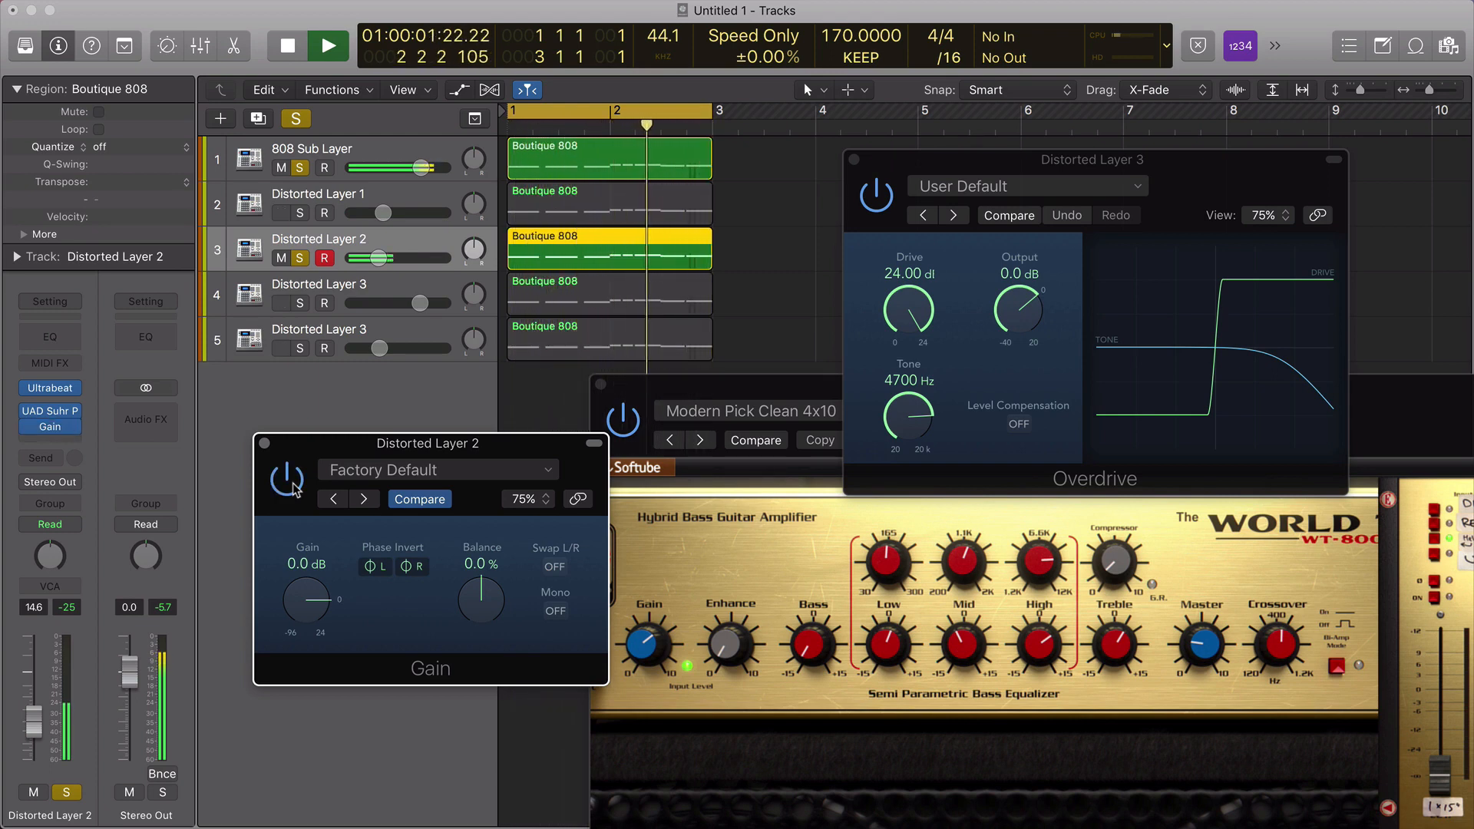
{"action": "left_click", "coordinate": [292, 484]}
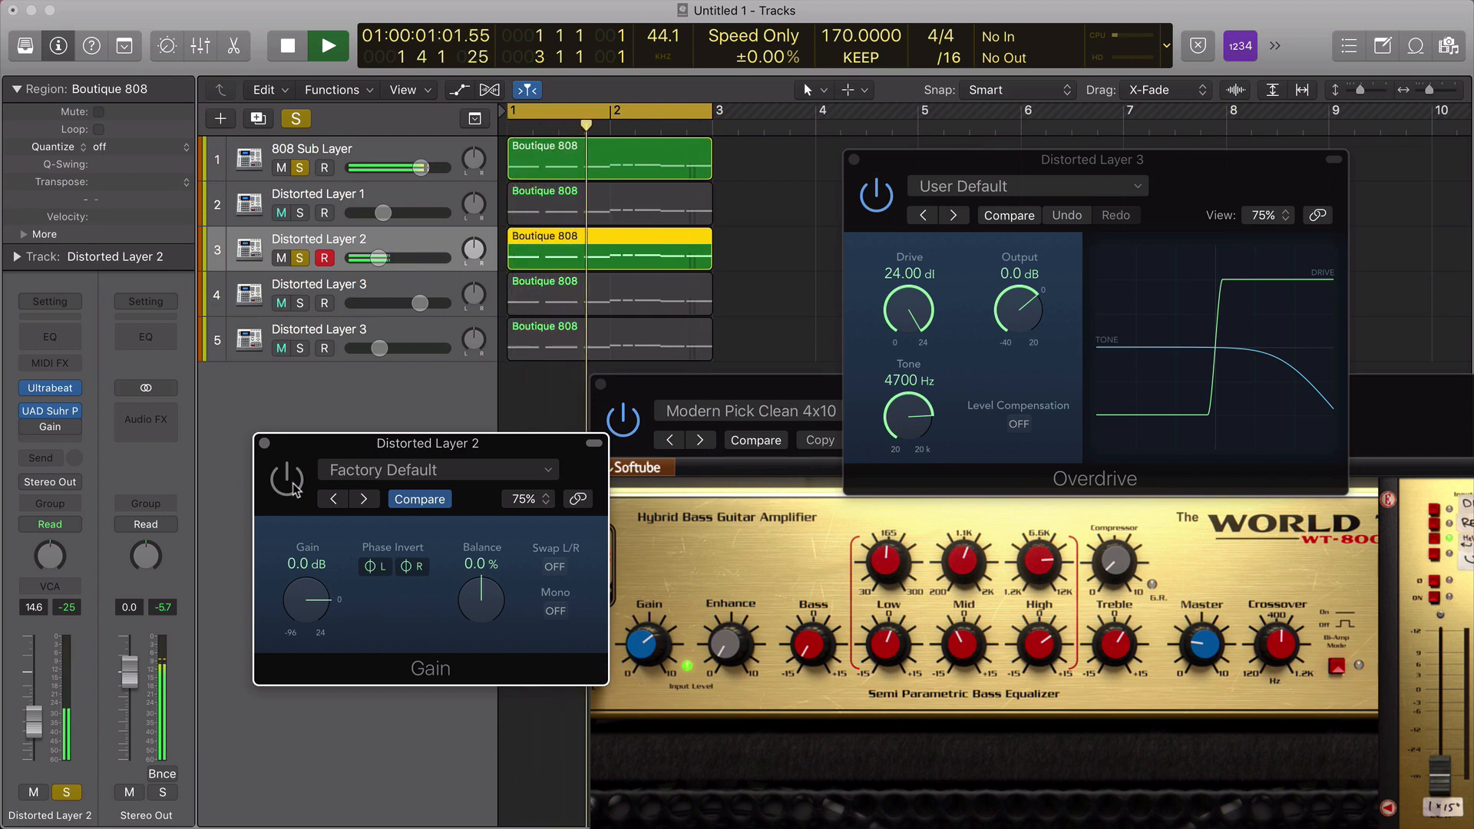
{"action": "left_click", "coordinate": [293, 486]}
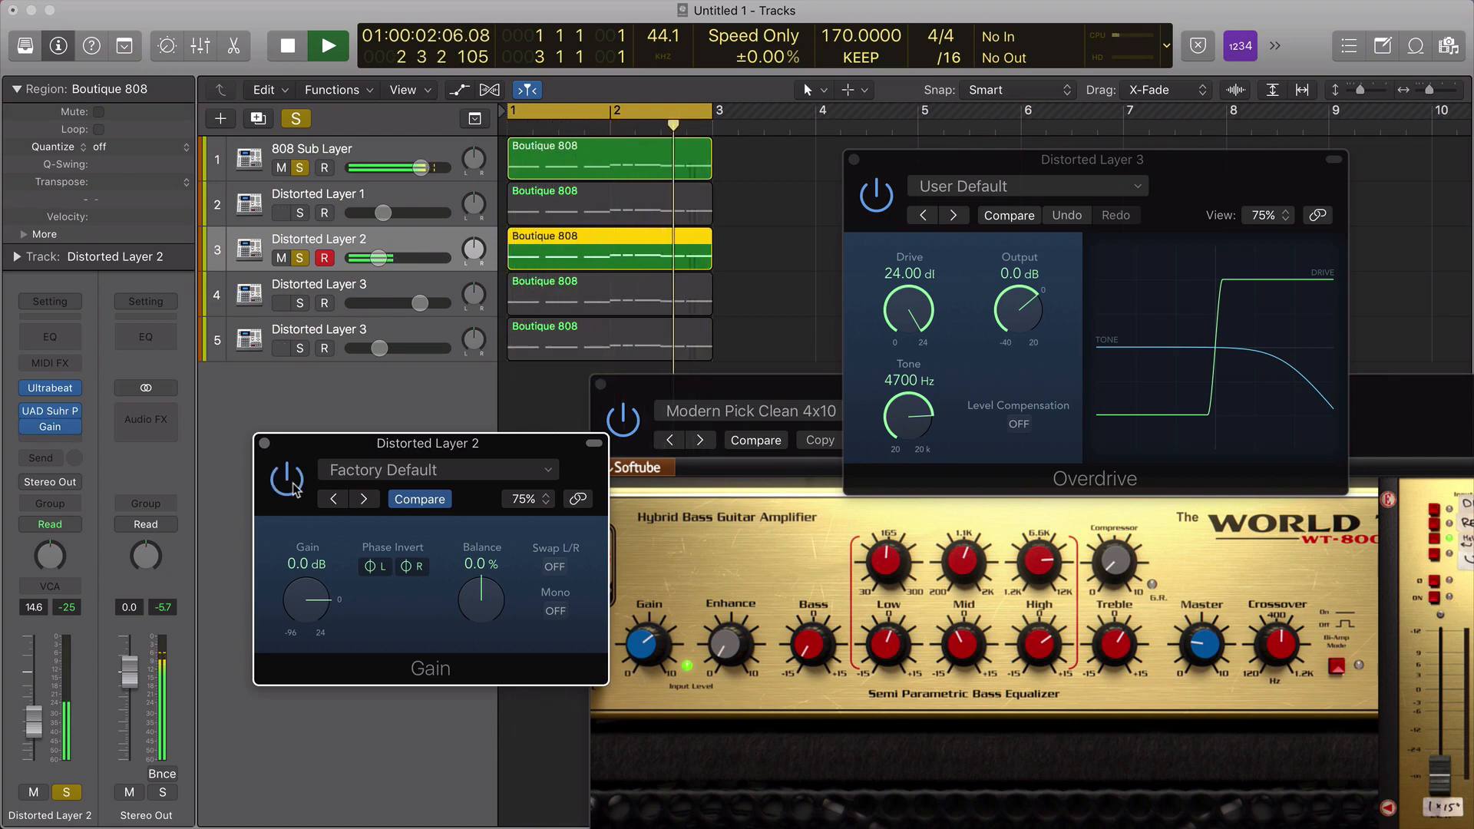
{"action": "left_click", "coordinate": [293, 486]}
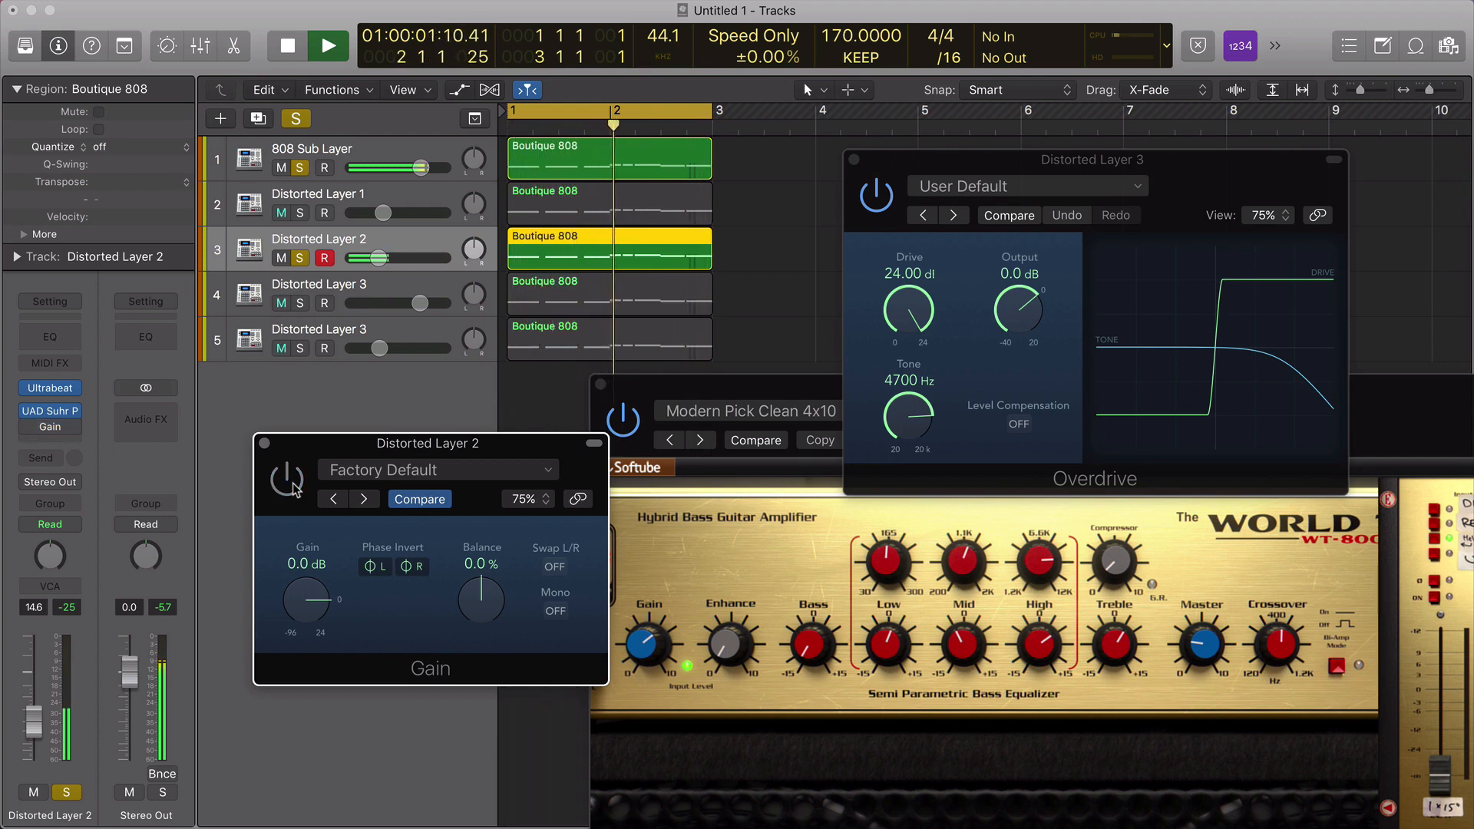
{"action": "left_click", "coordinate": [293, 485]}
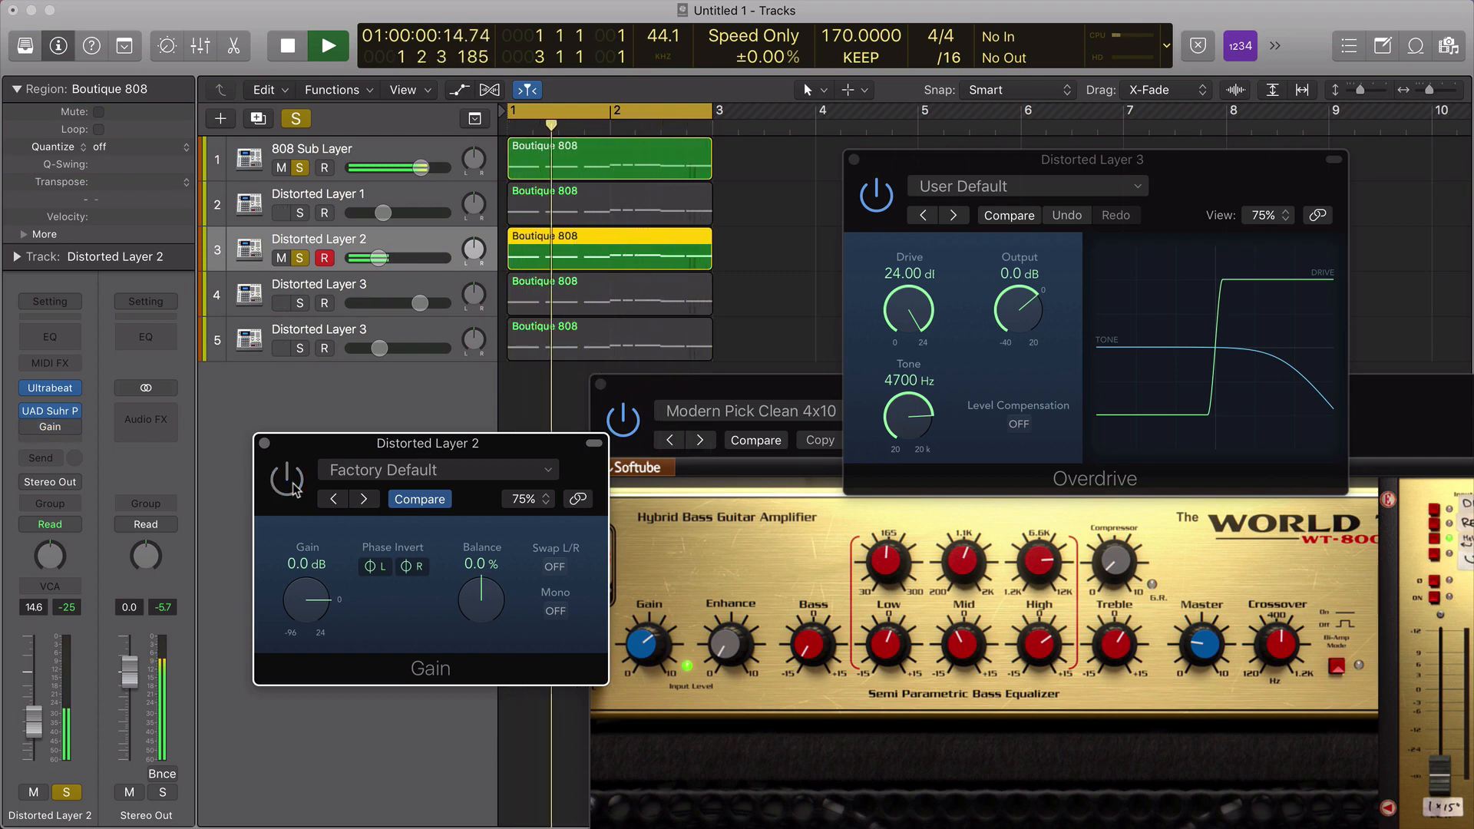
Add Distorted Layer 1 to the soloed tracks, compare Distorted Layer 2's Gain plug-in on and bypassed, and stop playback.
{"action": "left_click", "coordinate": [300, 213]}
{"action": "left_click", "coordinate": [287, 480]}
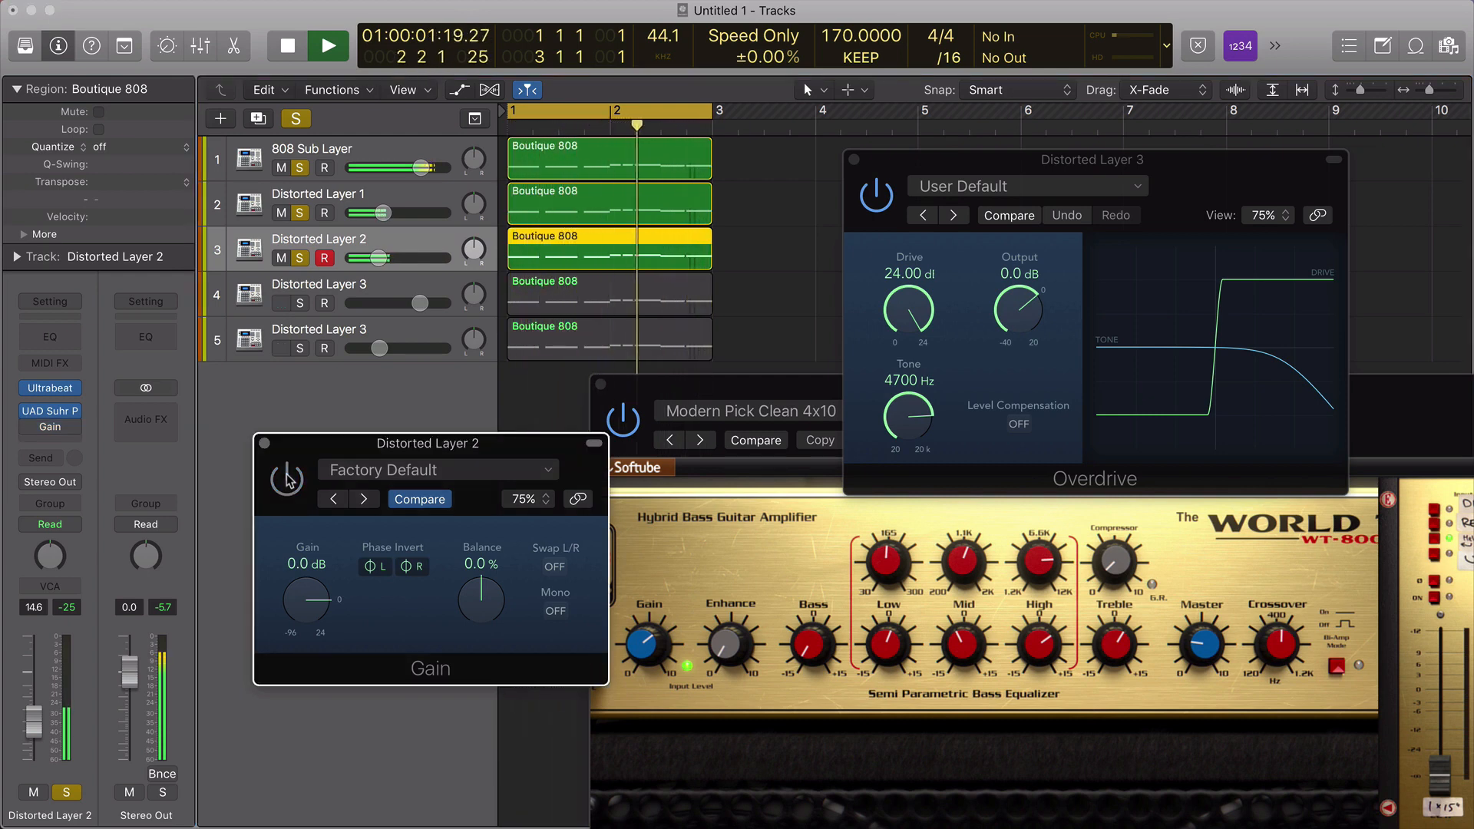
{"action": "left_click", "coordinate": [287, 480]}
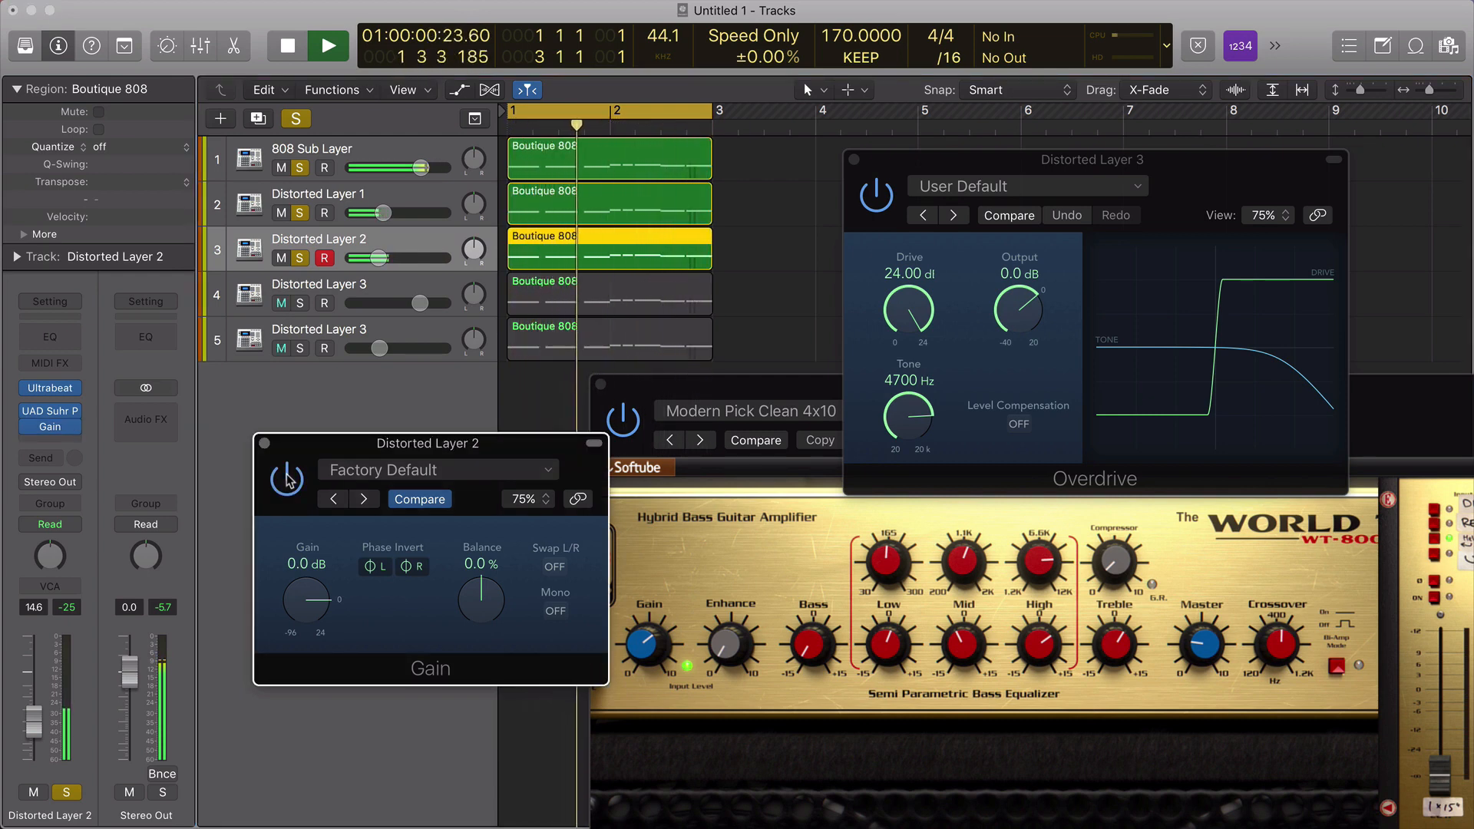
{"action": "left_click", "coordinate": [287, 480]}
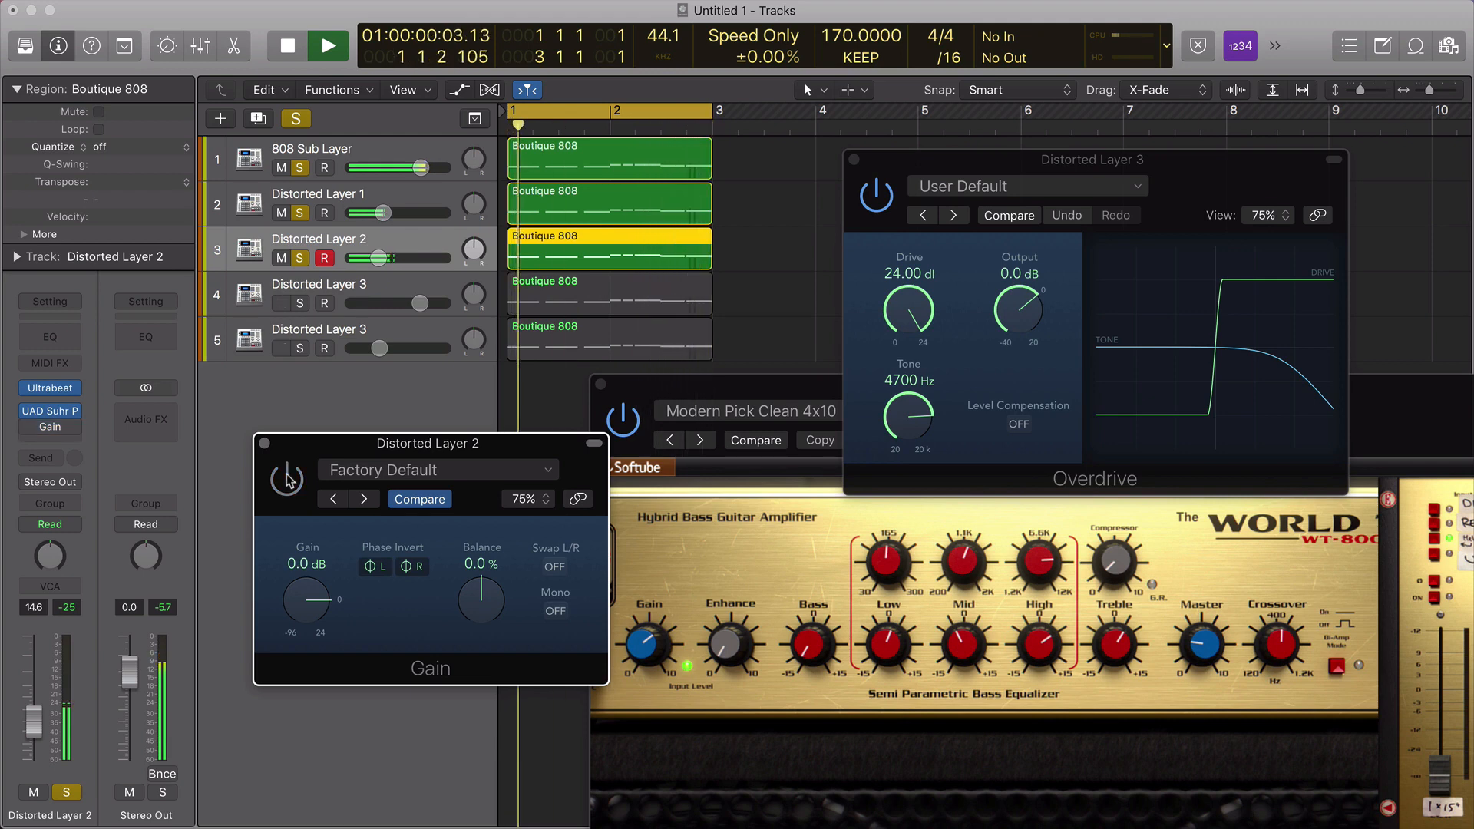
{"action": "key", "text": "space"}
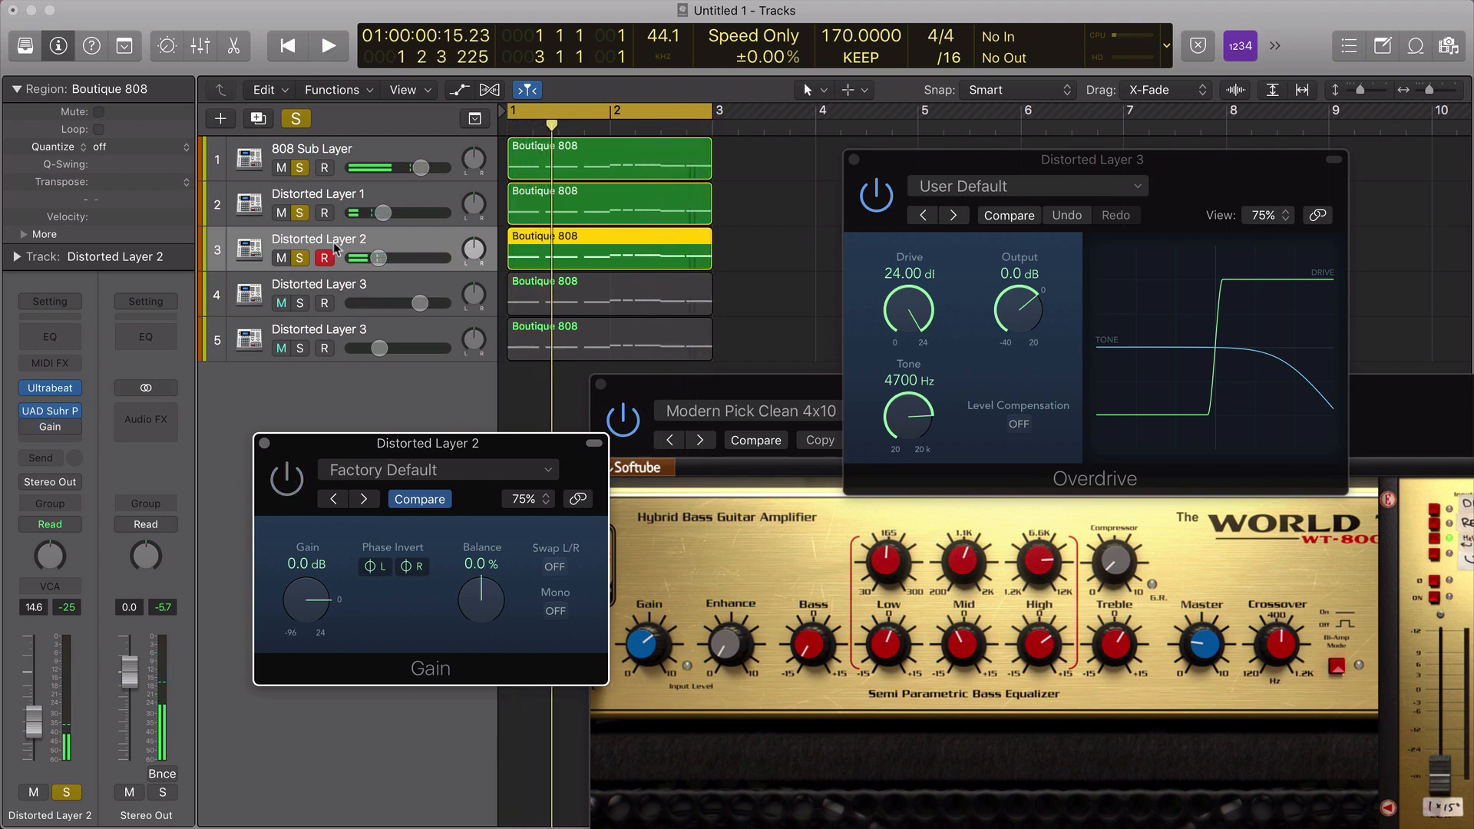
Take the 808 Sub Layer out of solo and play Distorted Layers 1 and 2 together.
{"action": "left_click", "coordinate": [342, 199]}
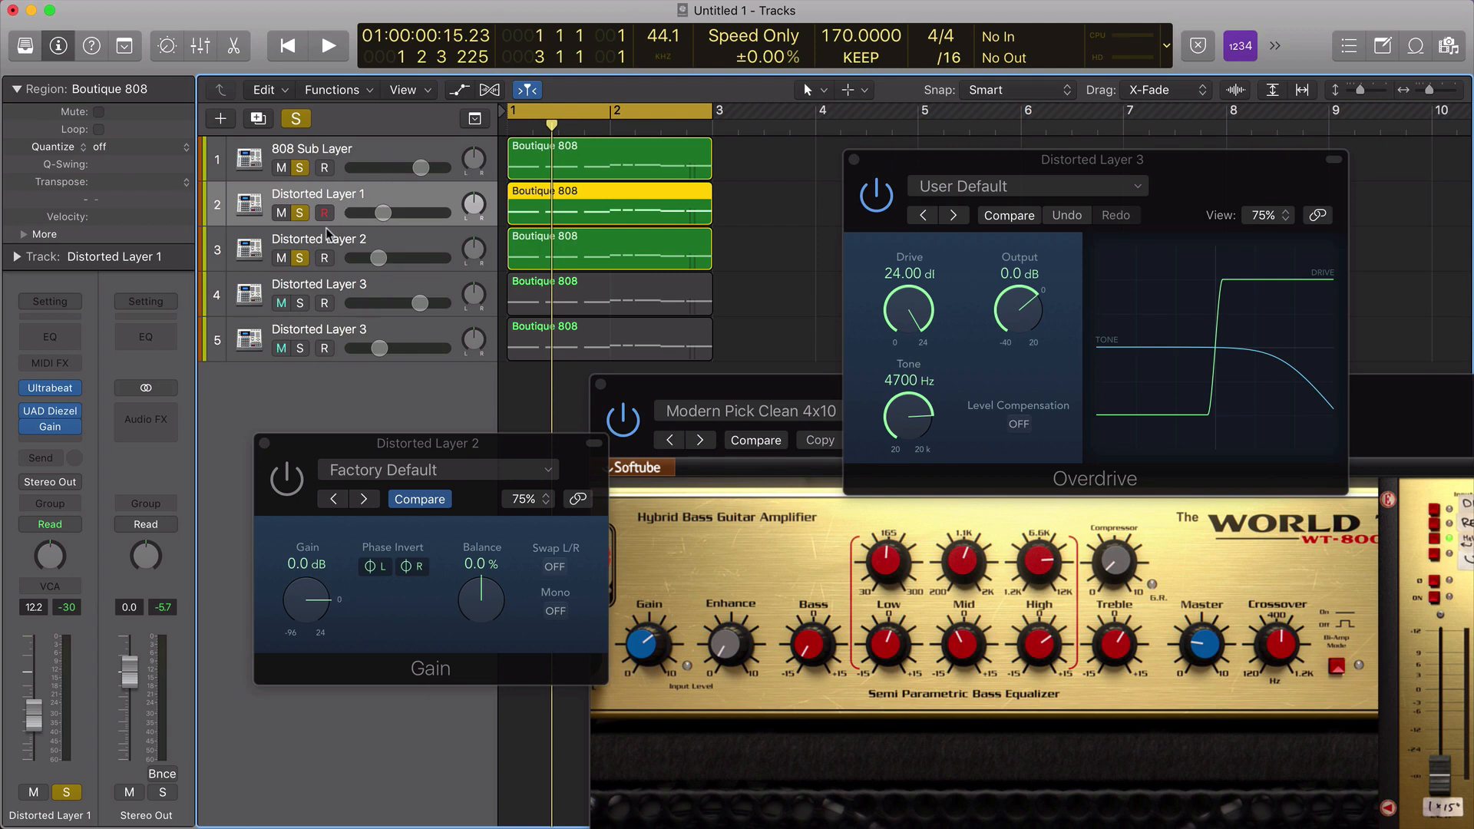
{"action": "left_click", "coordinate": [300, 168]}
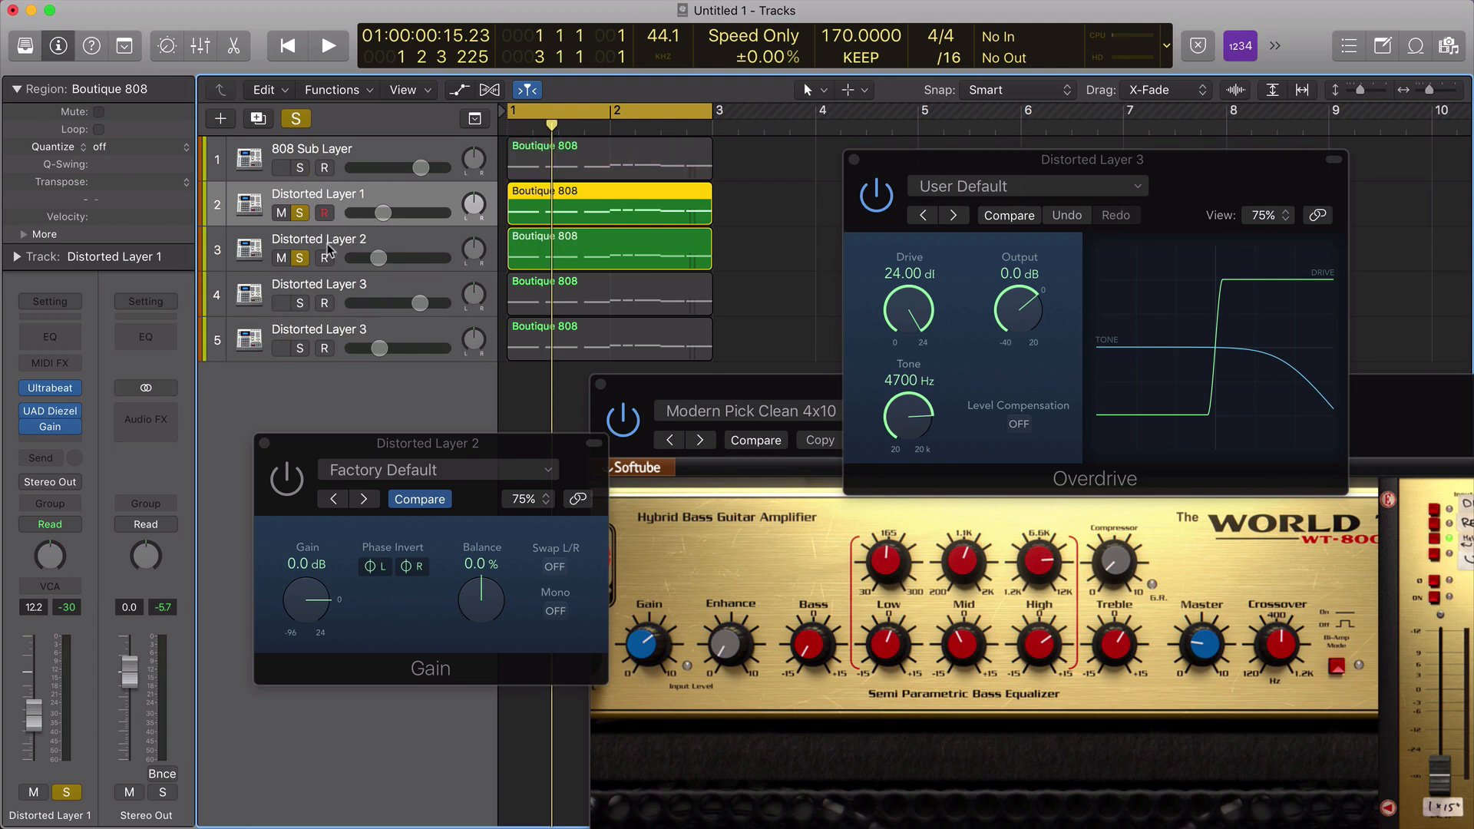
{"action": "left_click", "coordinate": [344, 248]}
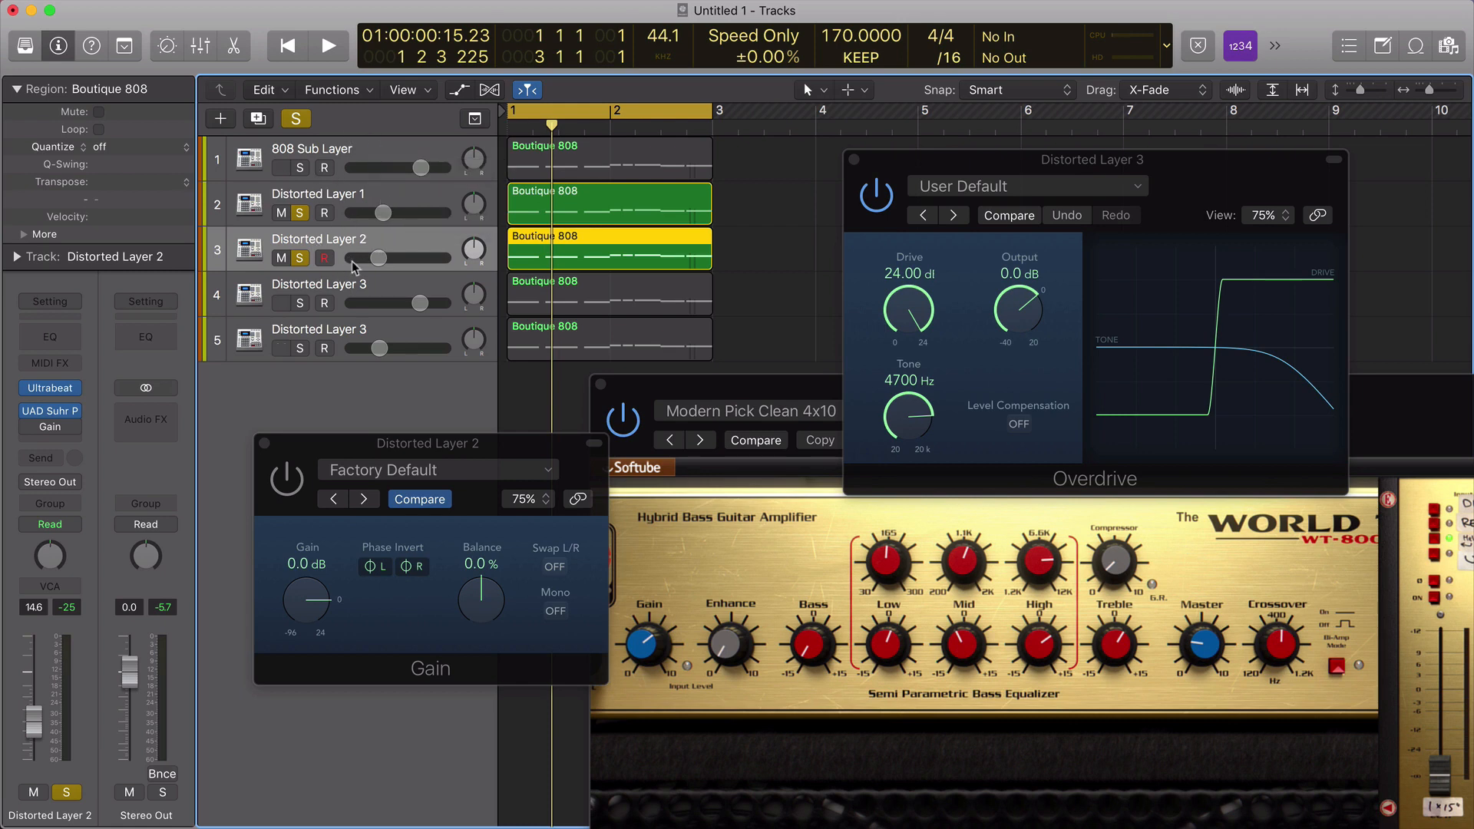
{"action": "key", "text": "space"}
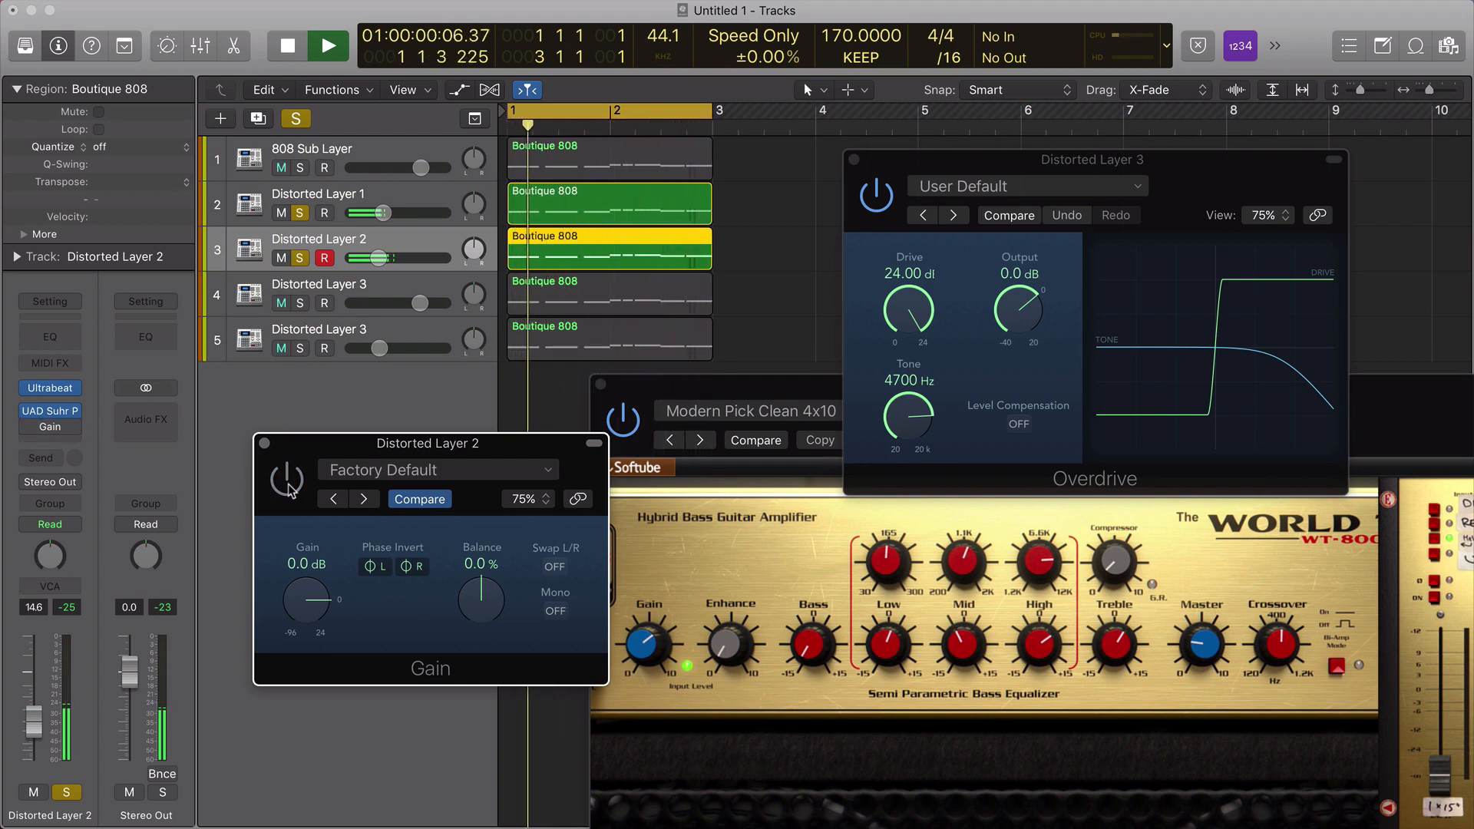
{"action": "left_click", "coordinate": [321, 30]}
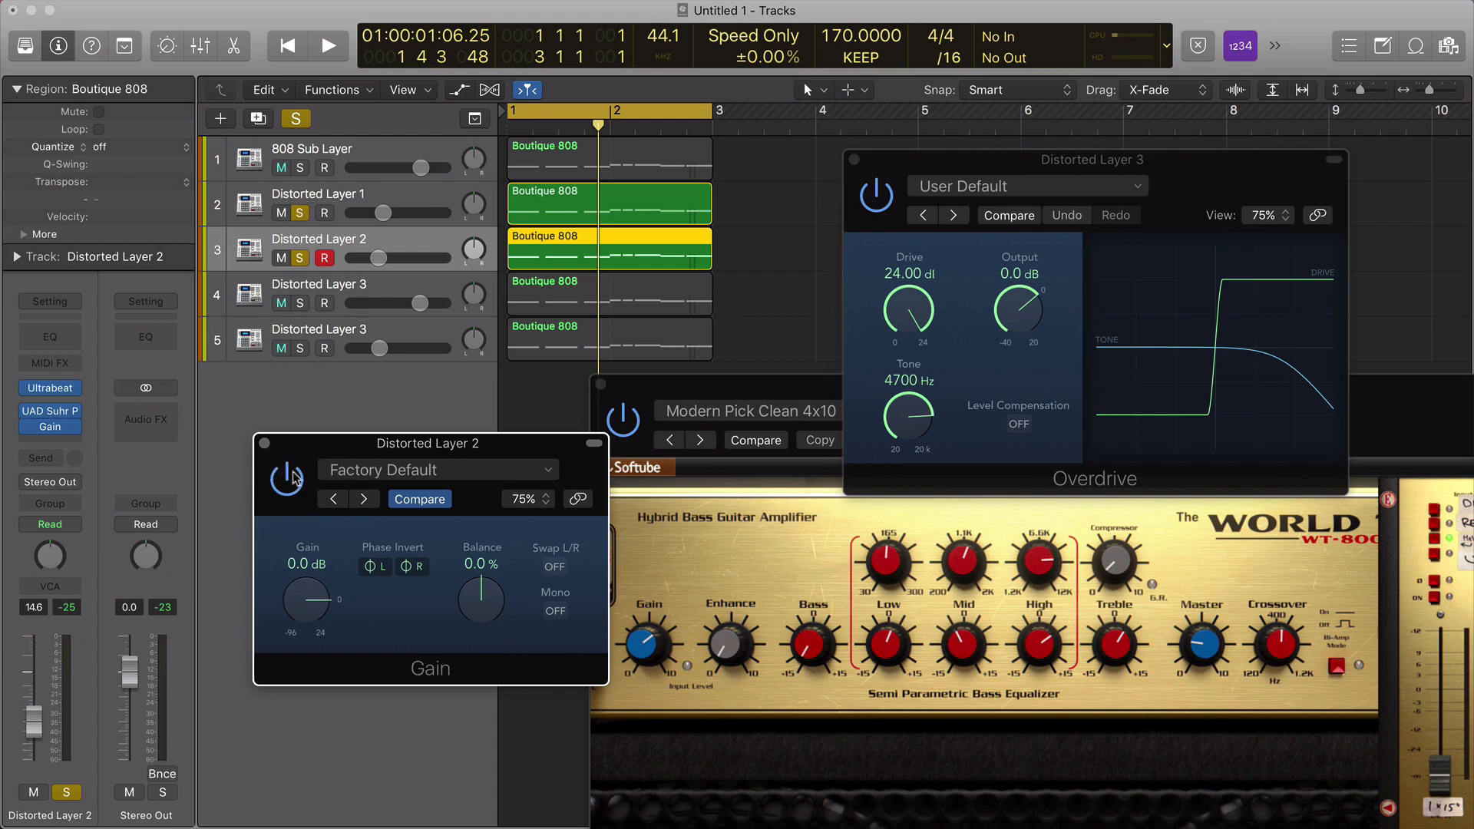
{"action": "key", "text": "space"}
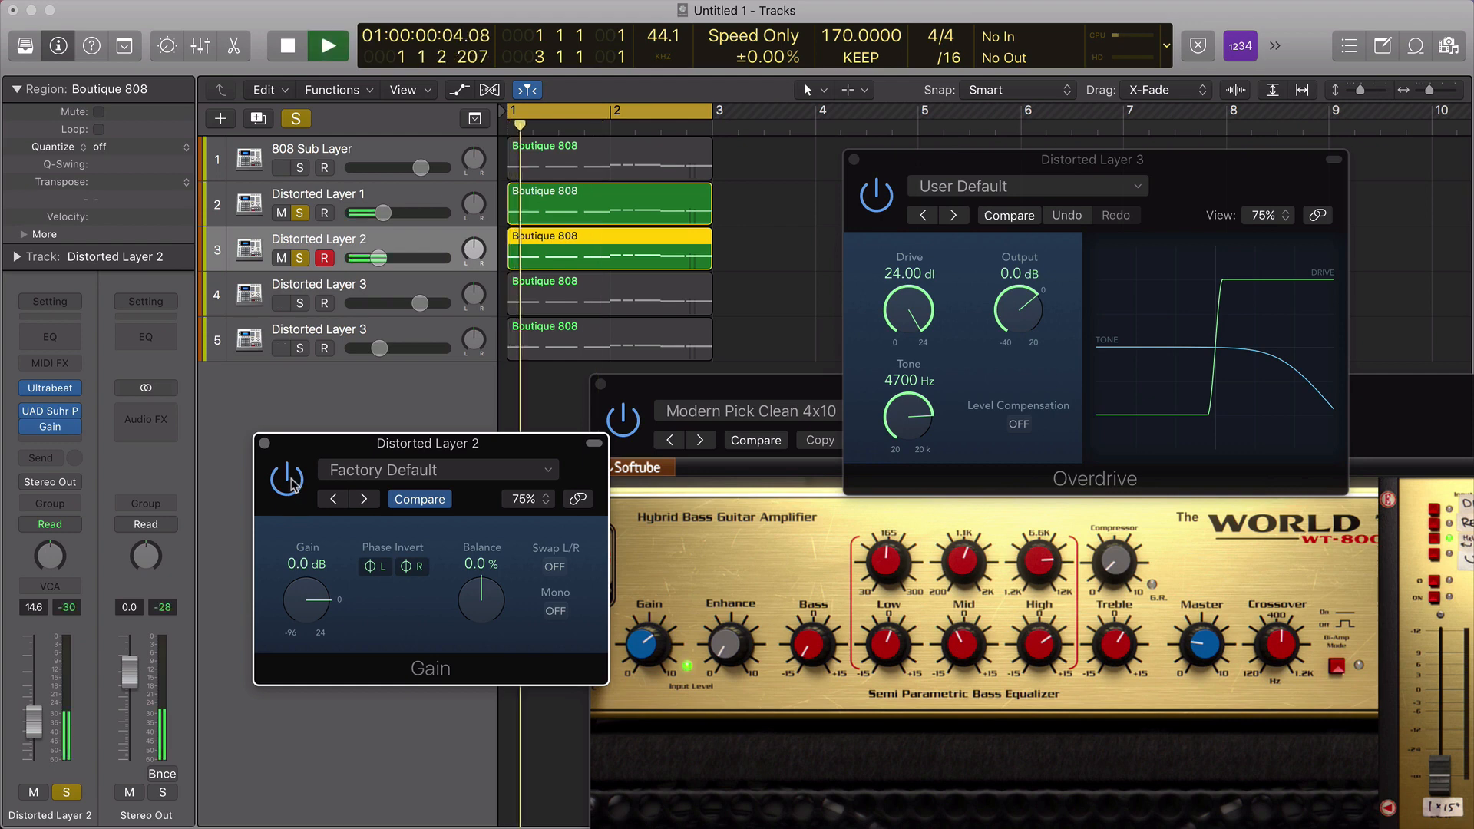
Compare the two distorted layers by toggling Distorted Layer 2's Gain plug-in and its solo state during playback.
{"action": "left_click", "coordinate": [299, 485]}
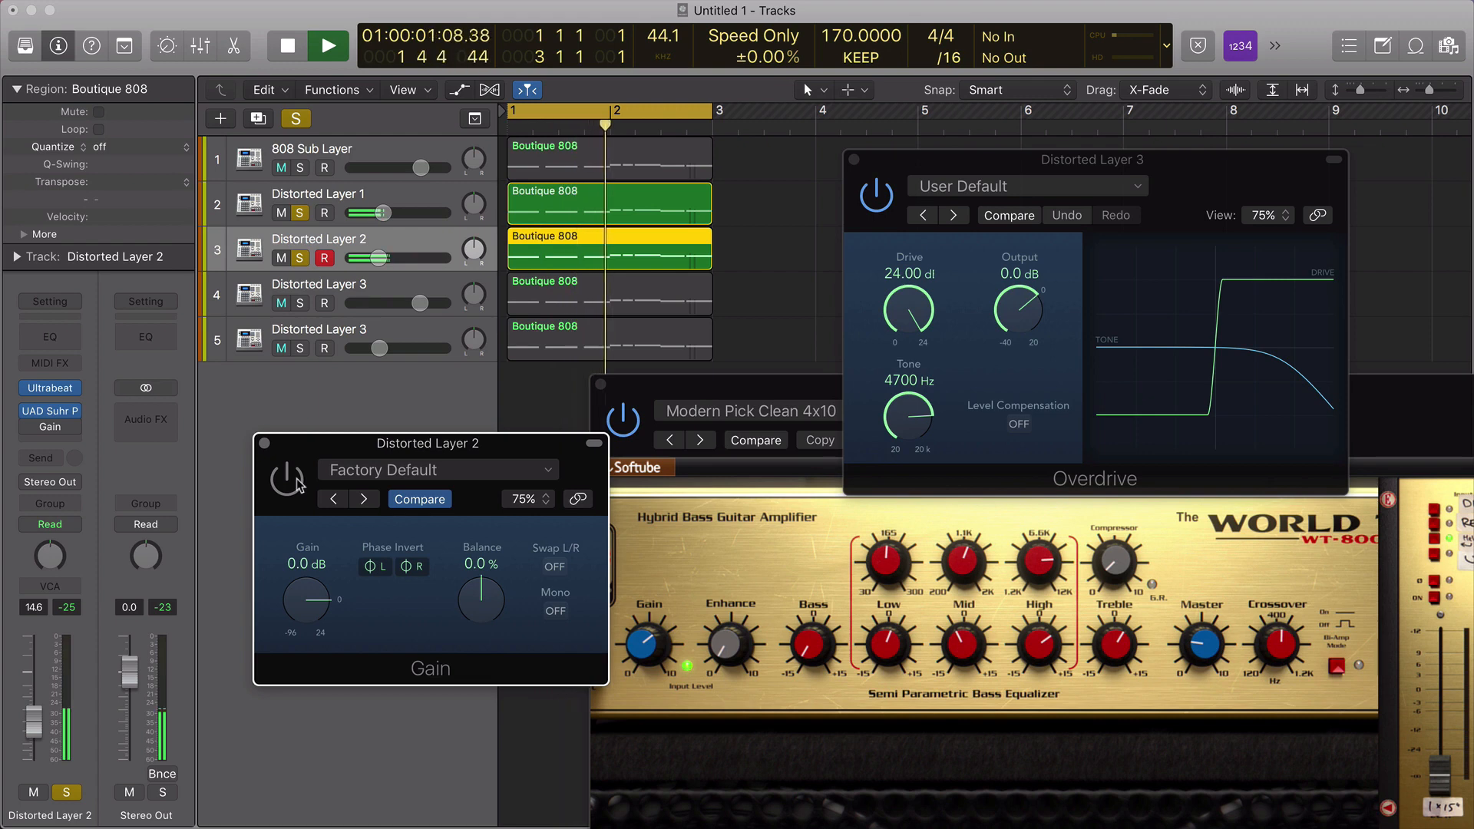
{"action": "left_click", "coordinate": [298, 484]}
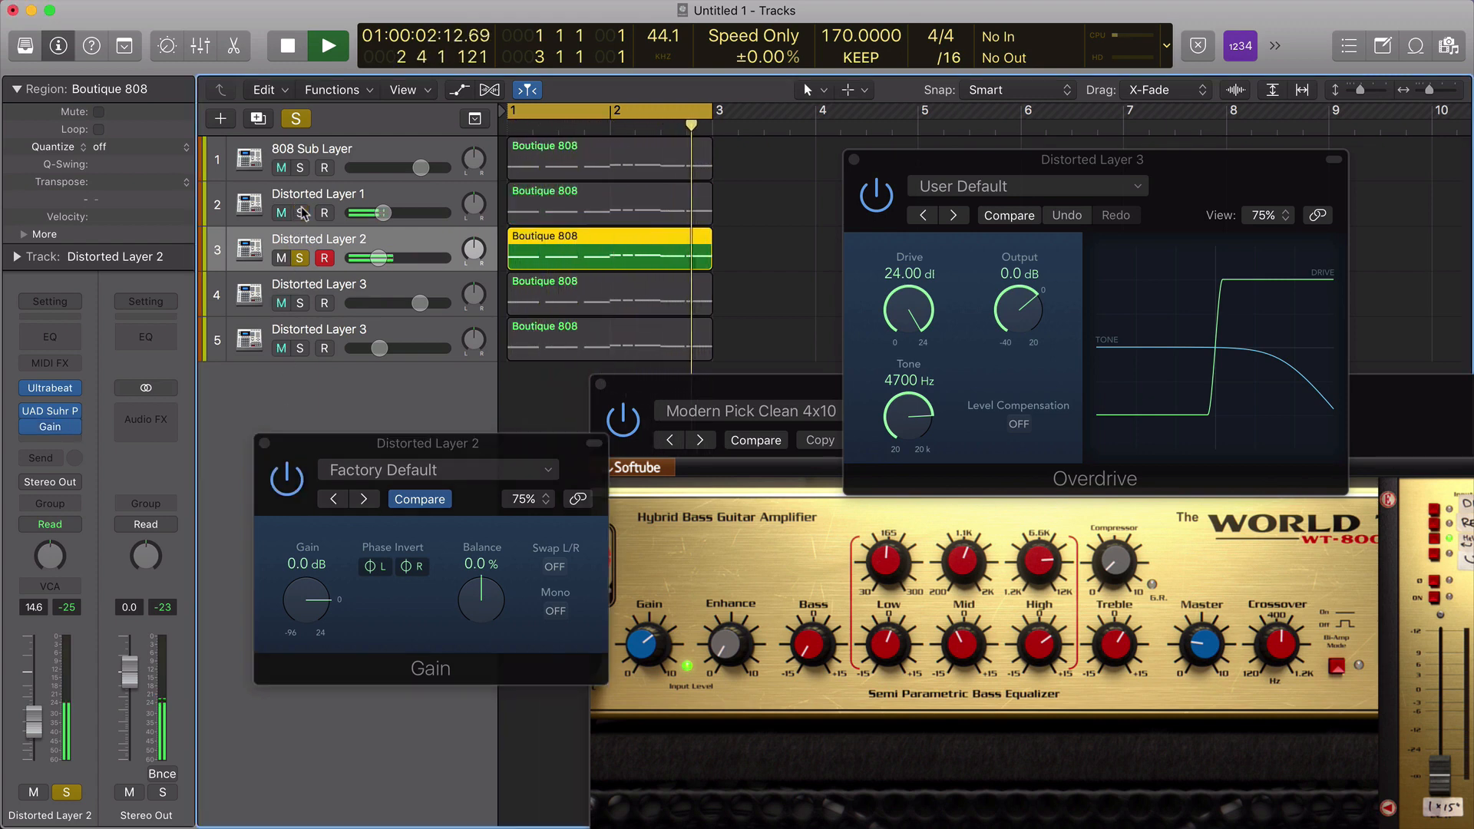
{"action": "left_click", "coordinate": [301, 259]}
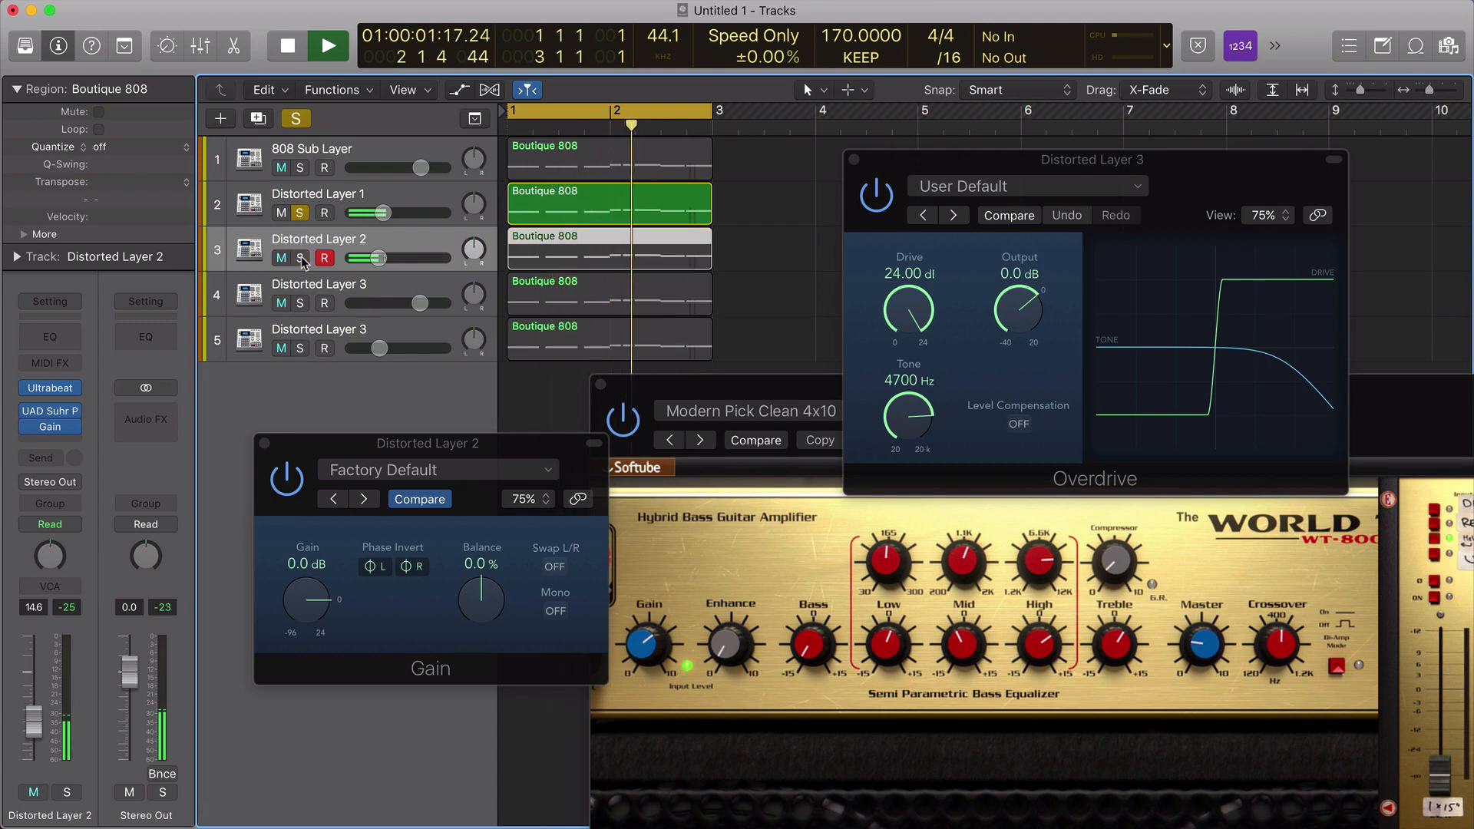
{"action": "left_click", "coordinate": [301, 259]}
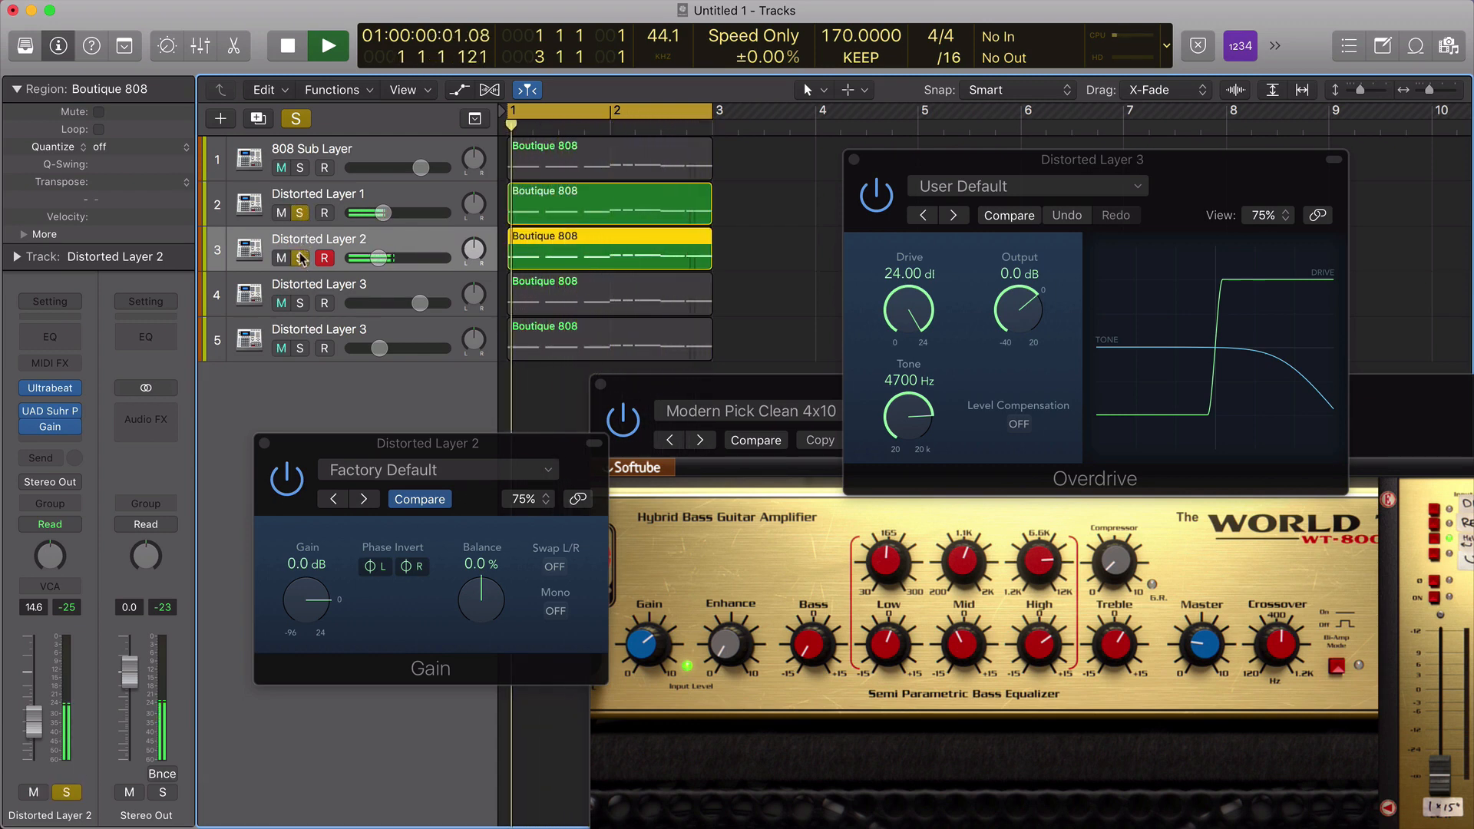
Bypass the Gain plug-in on Distorted Layer 2, stop playback and close the plug-in's window.
{"action": "left_click", "coordinate": [300, 460]}
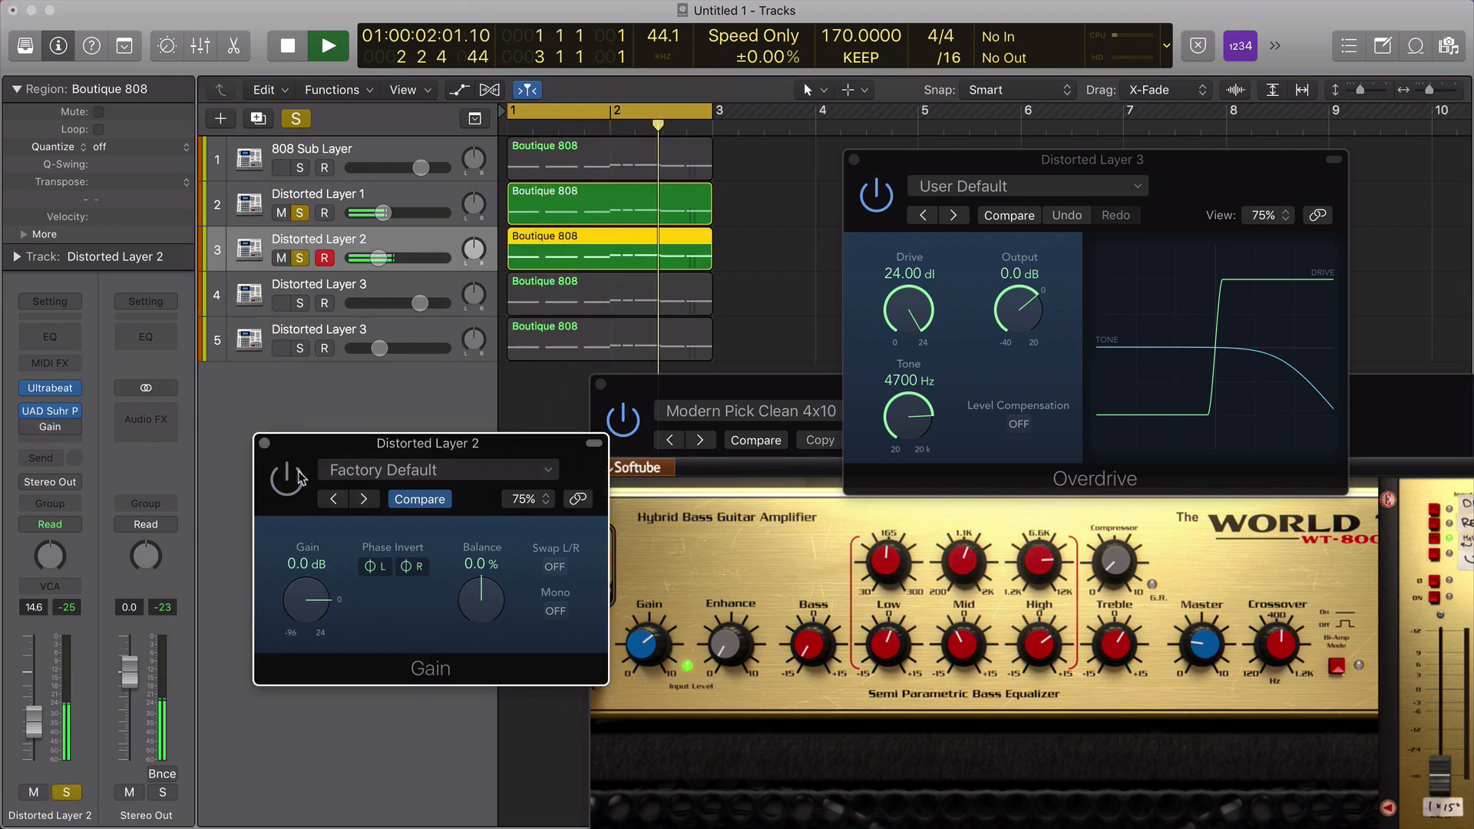
{"action": "key", "text": "space"}
{"action": "left_click", "coordinate": [264, 444]}
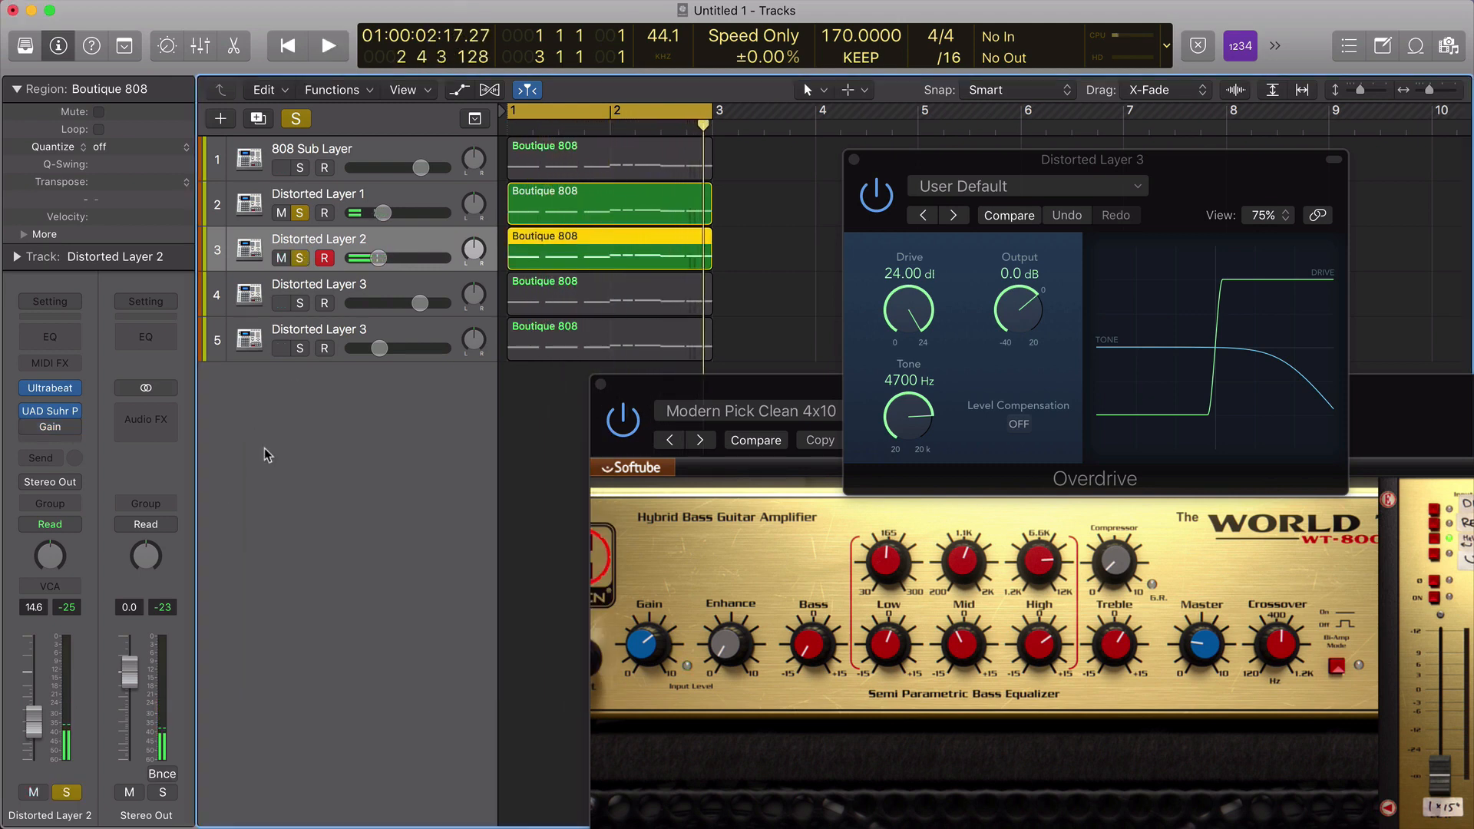
Select Distorted Layer 3 on track 4 and add it to the soloed tracks.
{"action": "left_click", "coordinate": [374, 290]}
{"action": "left_click", "coordinate": [299, 302]}
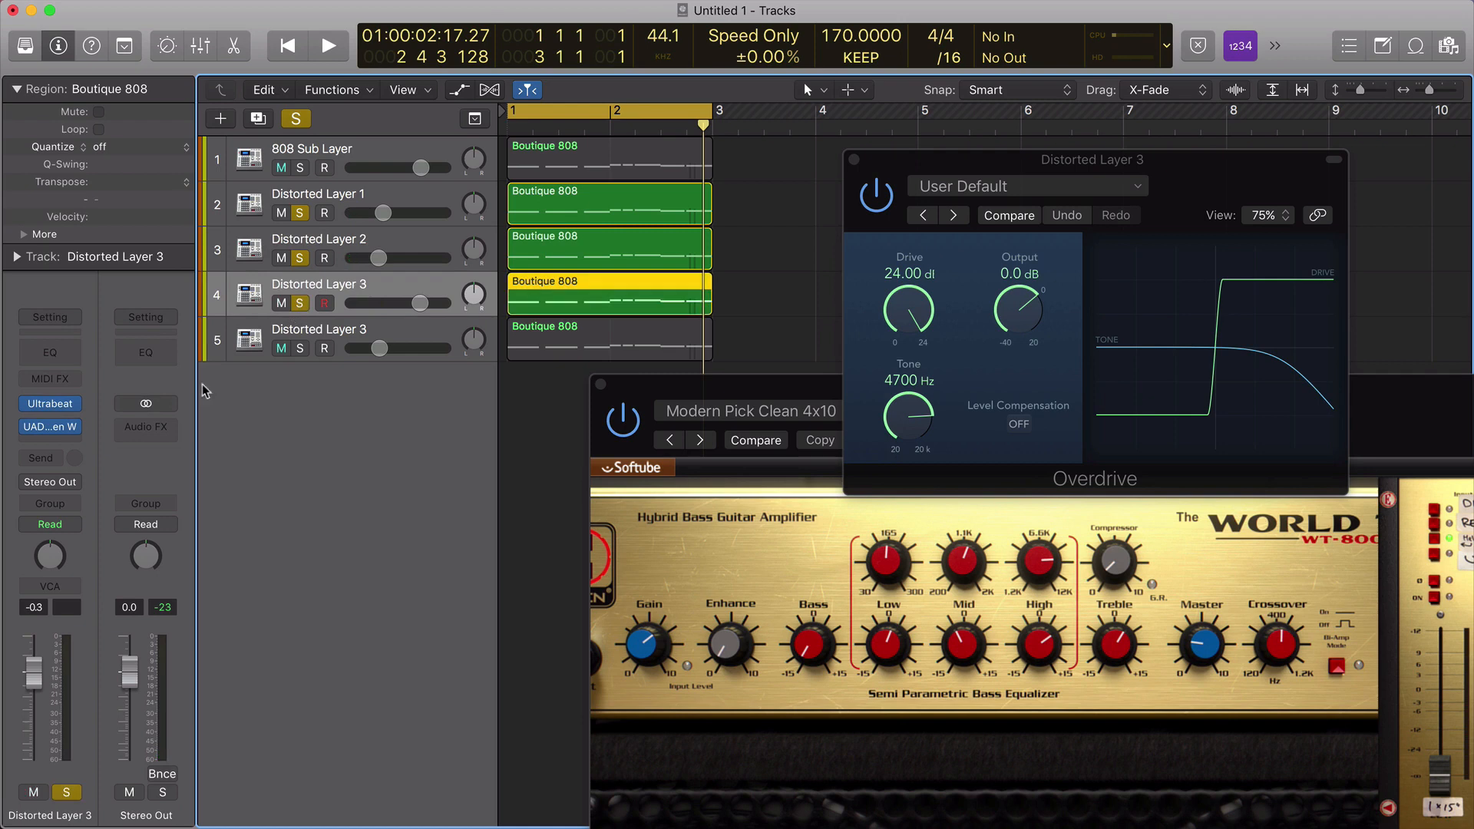
Insert a stereo Overdrive plug-in after the amp plug-in on track 4's Distorted Layer 3 and close its window.
{"action": "left_click", "coordinate": [77, 444]}
{"action": "mouse_move", "coordinate": [87, 512]}
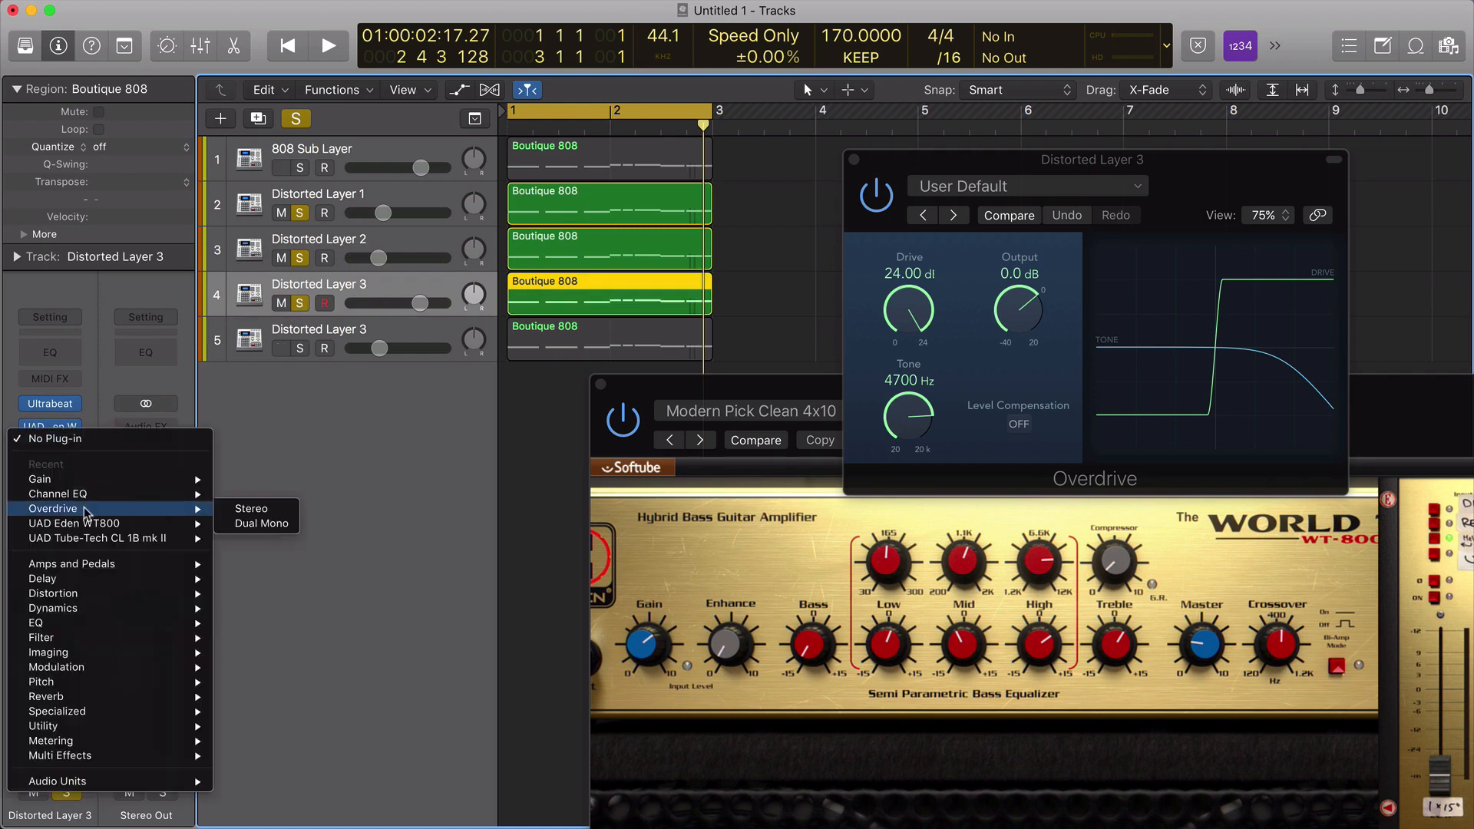
{"action": "left_click", "coordinate": [250, 509]}
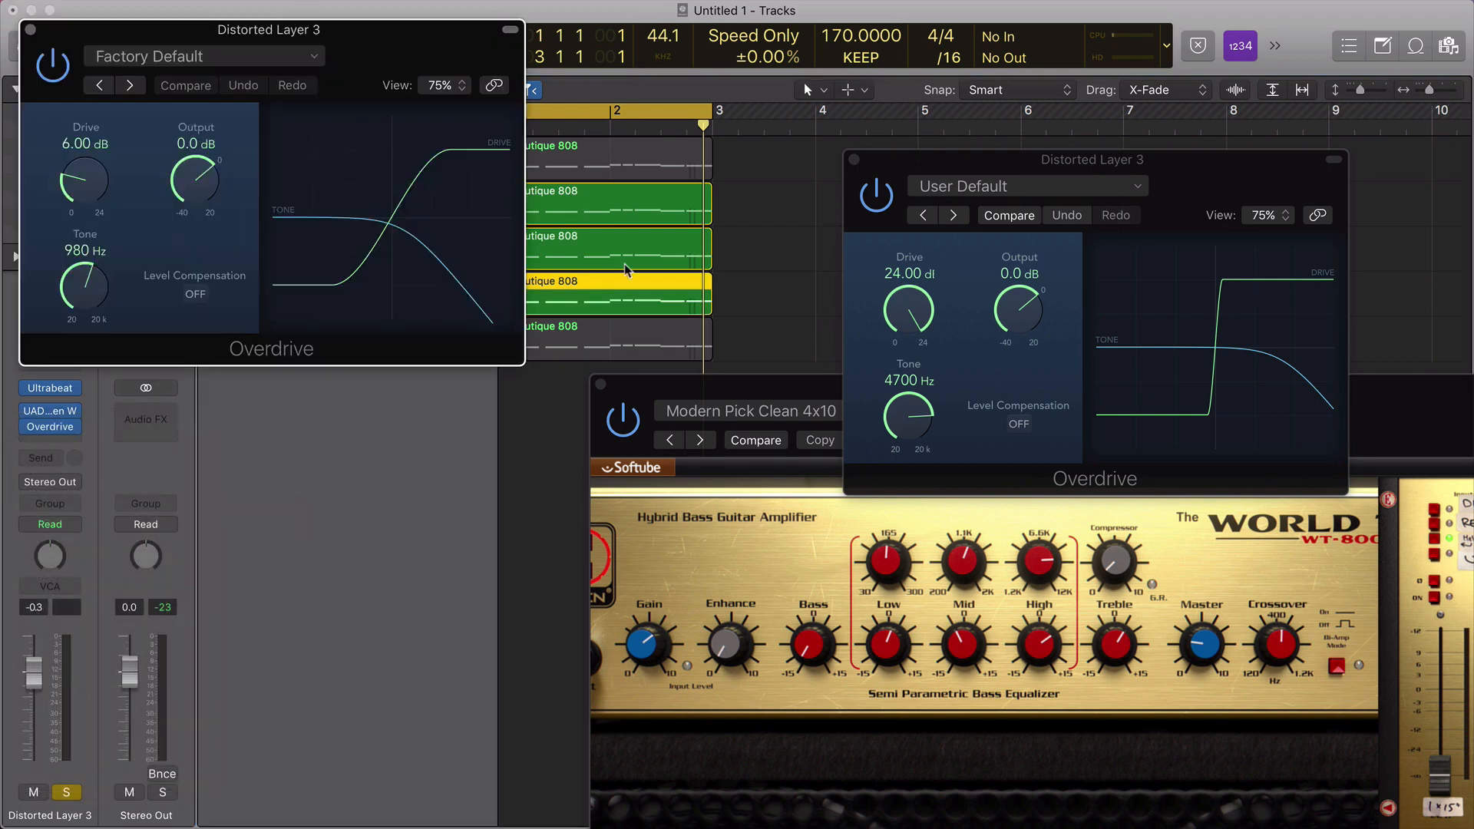
{"action": "left_click_drag", "start_coordinate": [449, 43], "coordinate": [691, 412]}
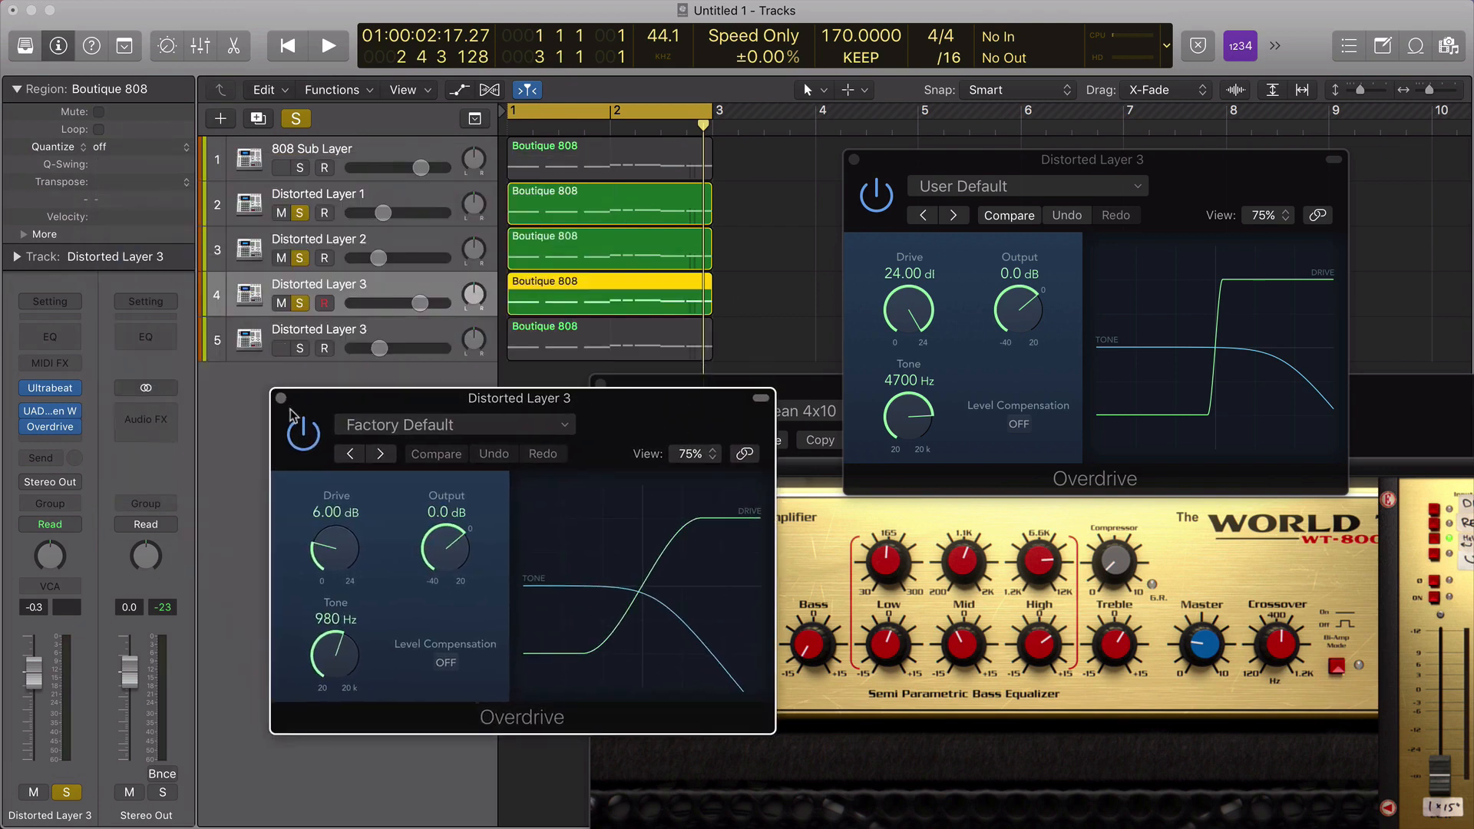
{"action": "left_click", "coordinate": [278, 399]}
Replace the Overdrive plug-in on track 4's Distorted Layer 3 with Gain and move its window clear of the track list.
{"action": "left_click", "coordinate": [78, 427]}
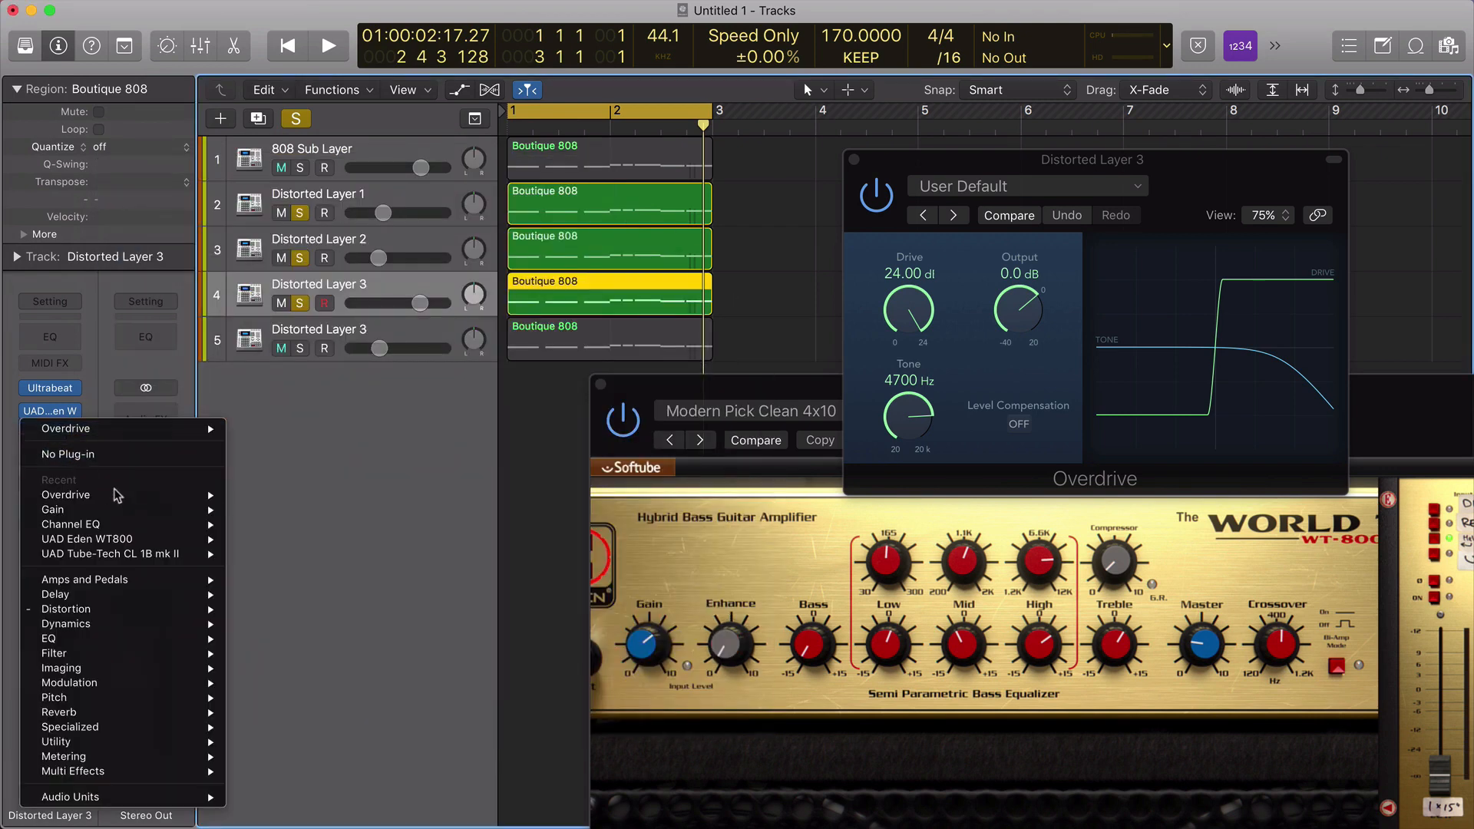
{"action": "mouse_move", "coordinate": [135, 509]}
{"action": "left_click", "coordinate": [265, 511]}
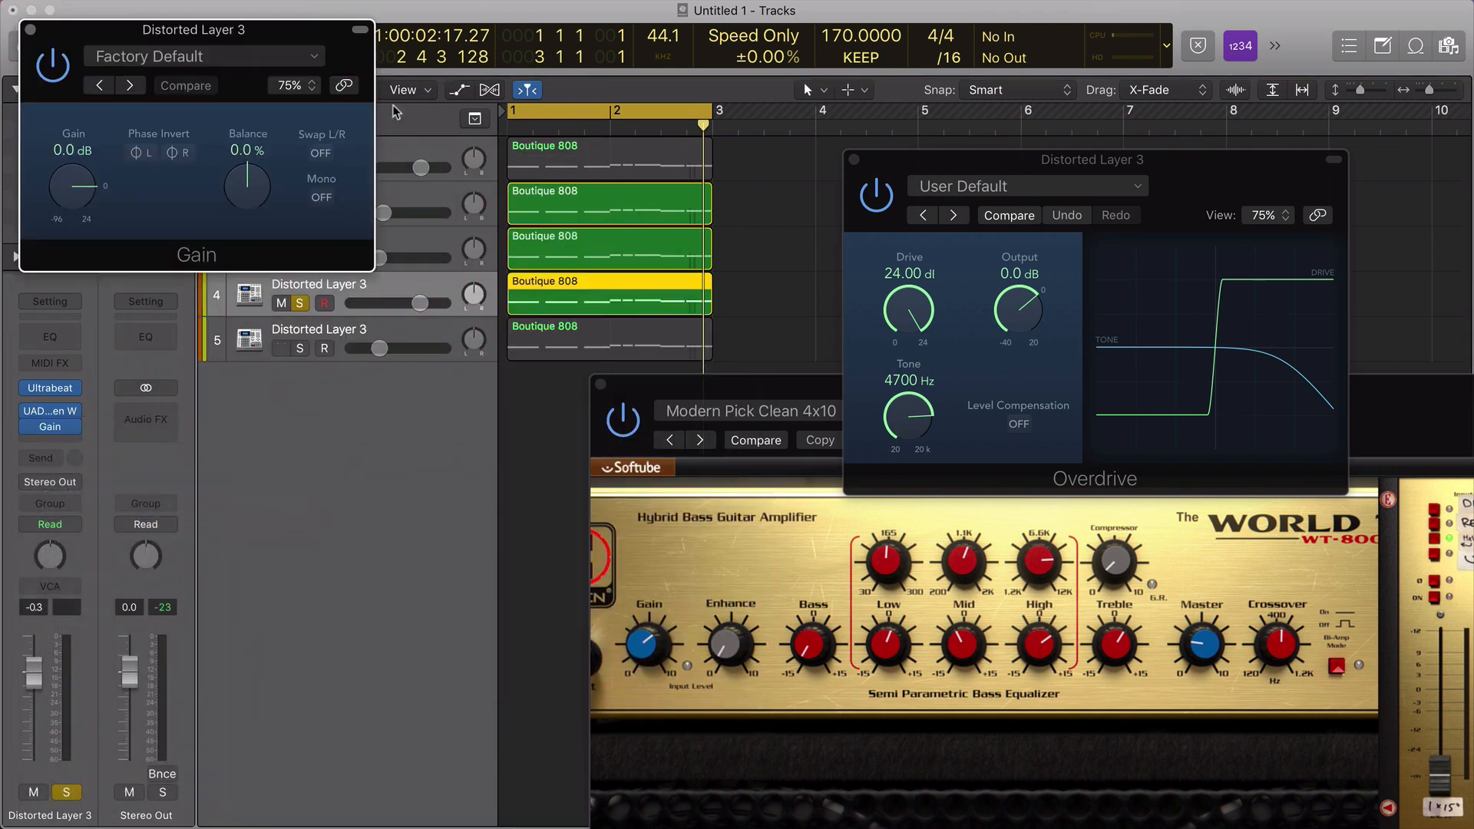
{"action": "left_click_drag", "start_coordinate": [278, 28], "coordinate": [839, 436]}
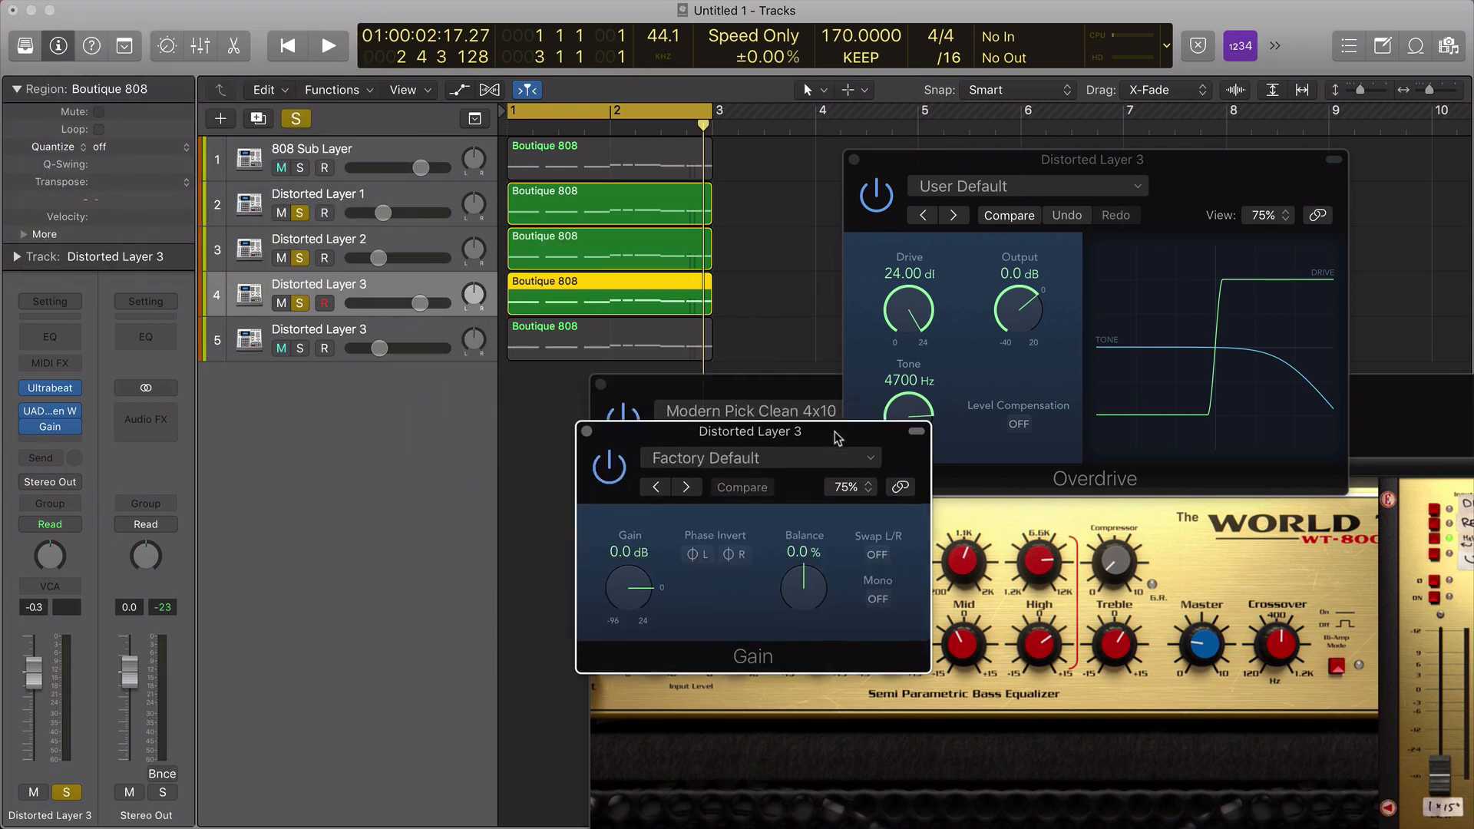
Turn off solo on every track except Distorted Layer 3 on track 4.
{"action": "left_click", "coordinate": [441, 156]}
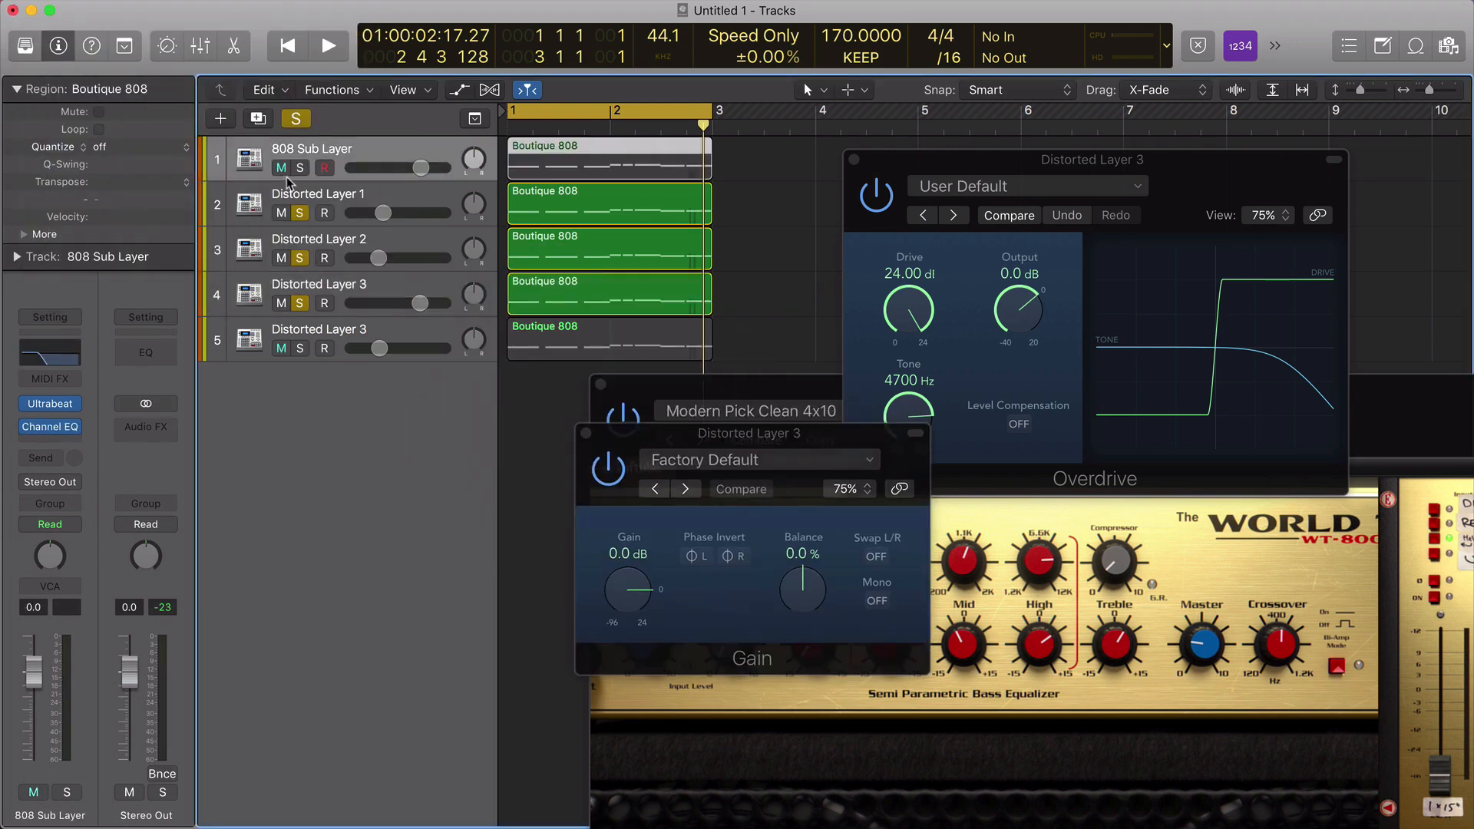
{"action": "left_click", "coordinate": [299, 350]}
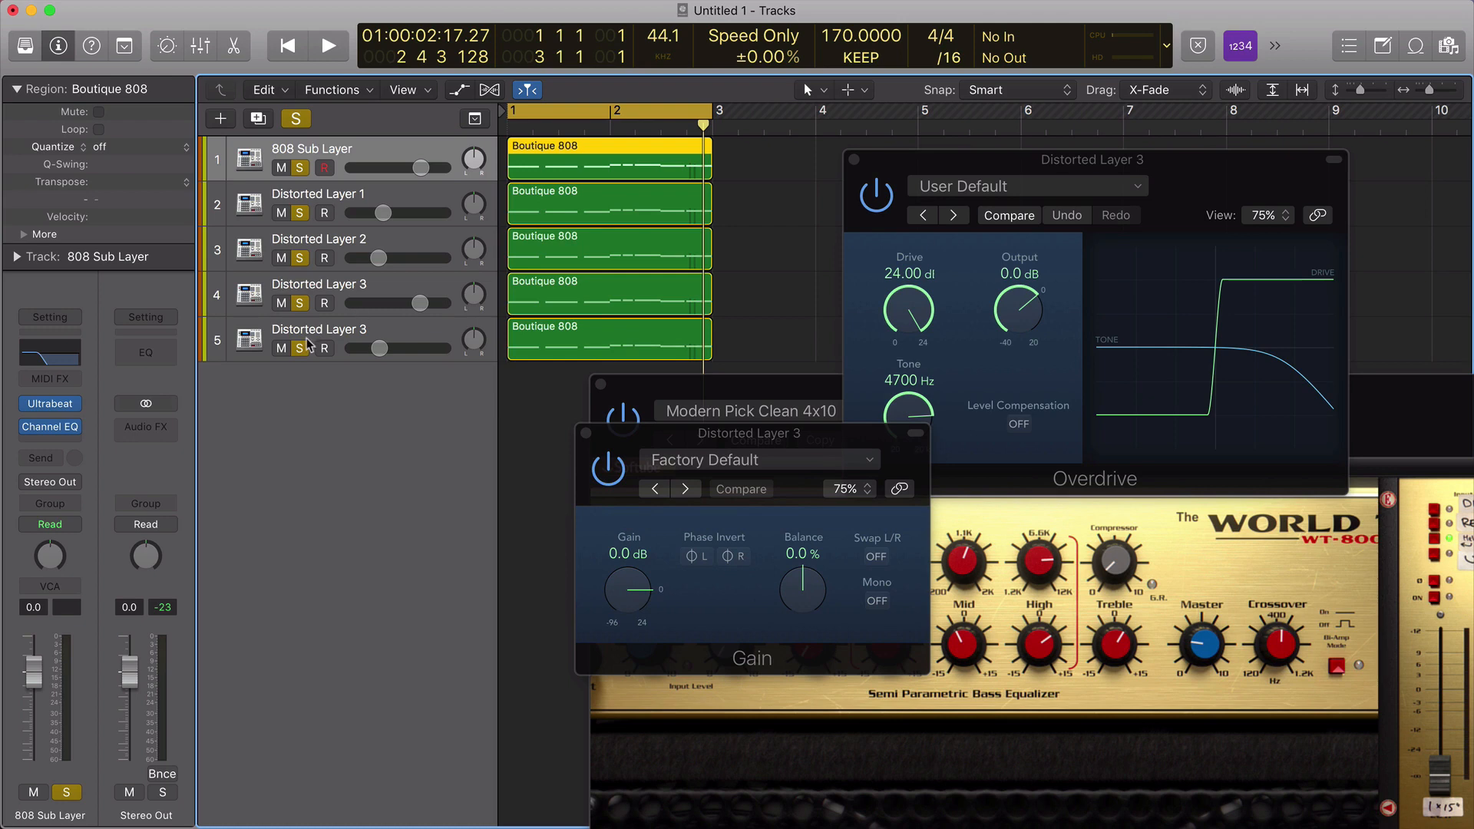
{"action": "left_click", "coordinate": [304, 346]}
{"action": "left_click", "coordinate": [298, 168]}
{"action": "left_click", "coordinate": [299, 212]}
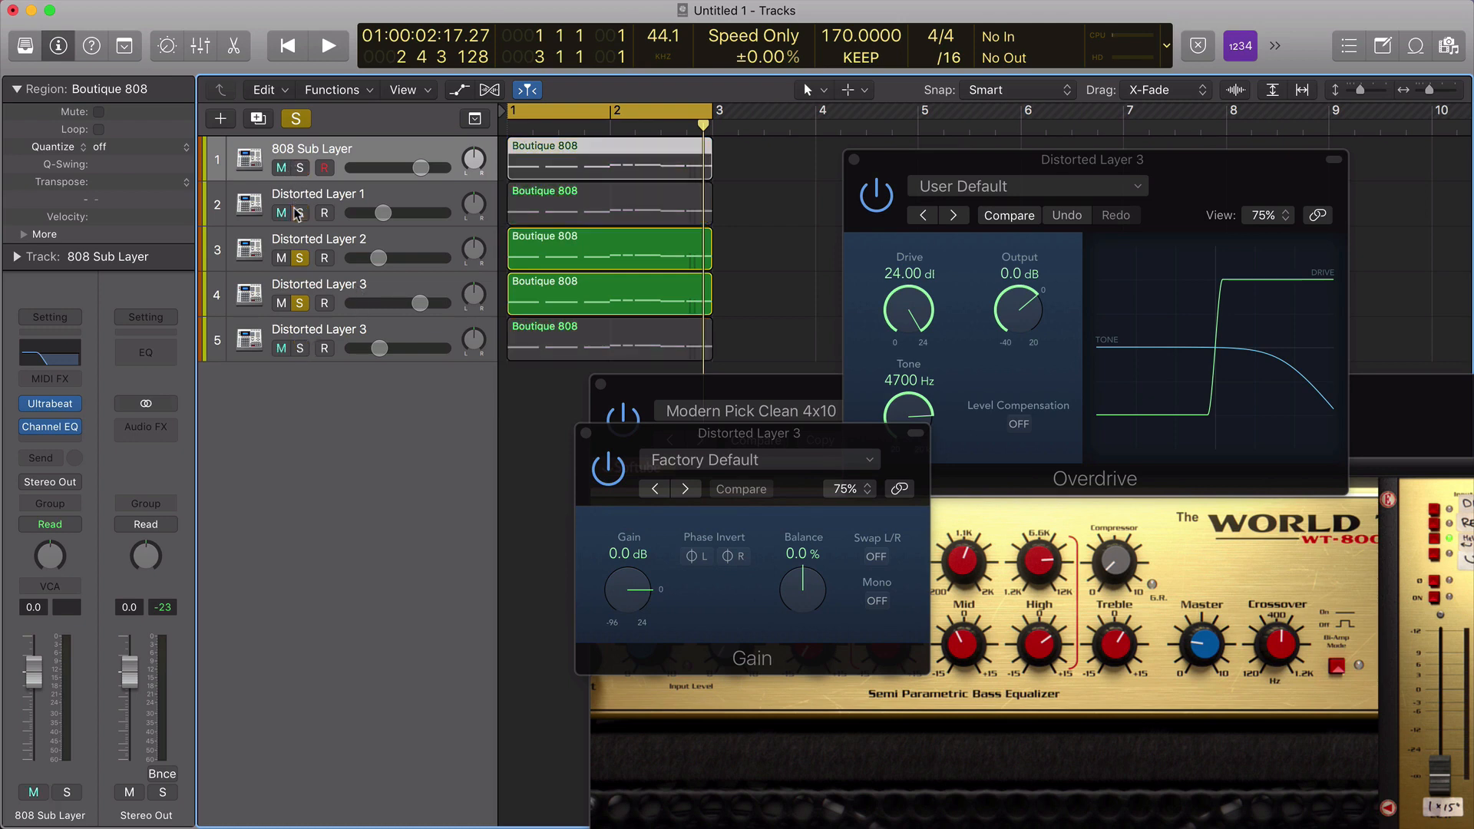
{"action": "left_click", "coordinate": [299, 258]}
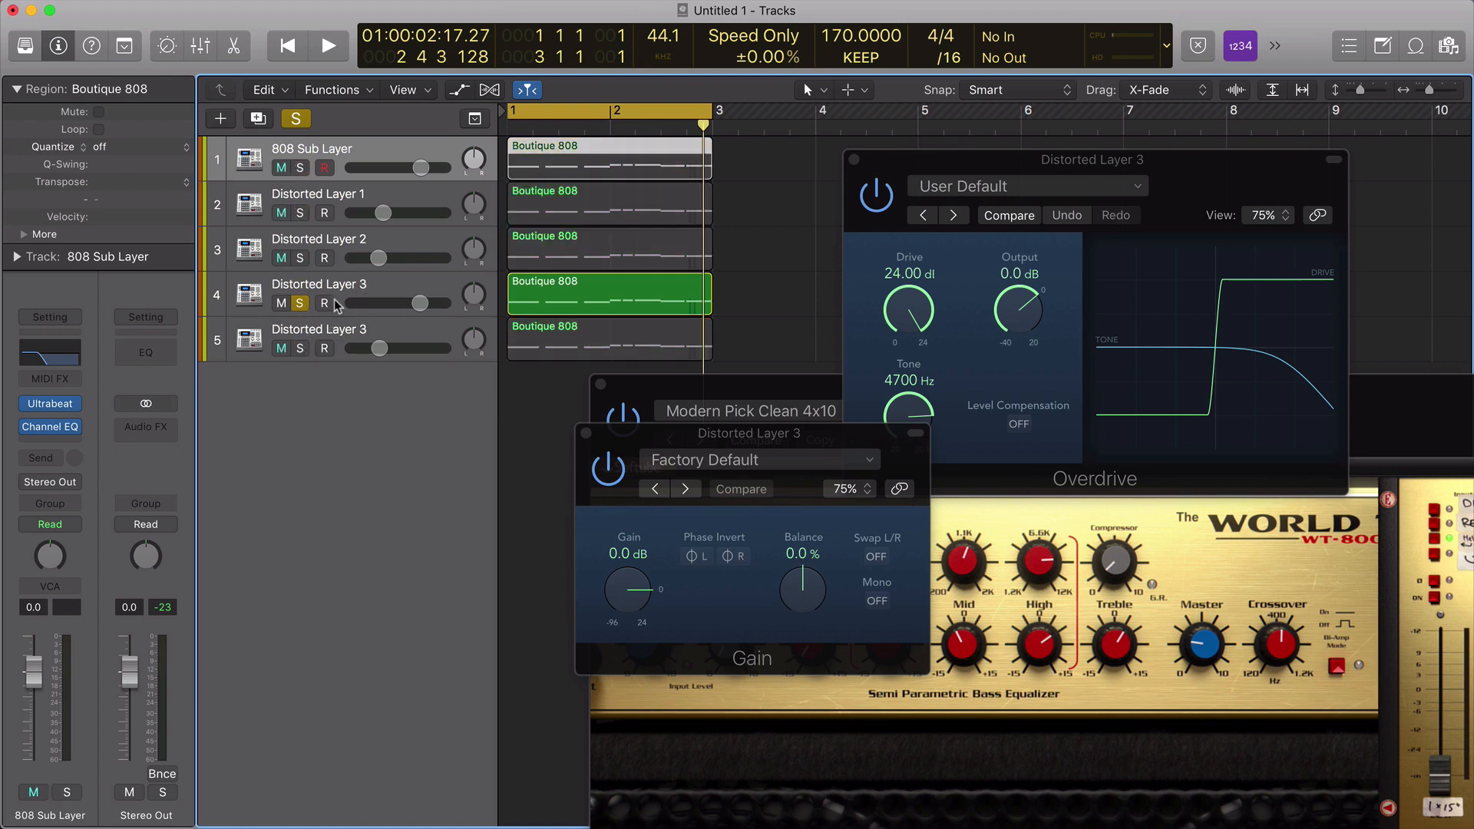
Select Distorted Layer 3 on track 4, play it back on its own and stop playback.
{"action": "left_click", "coordinate": [376, 284]}
{"action": "key", "text": "space"}
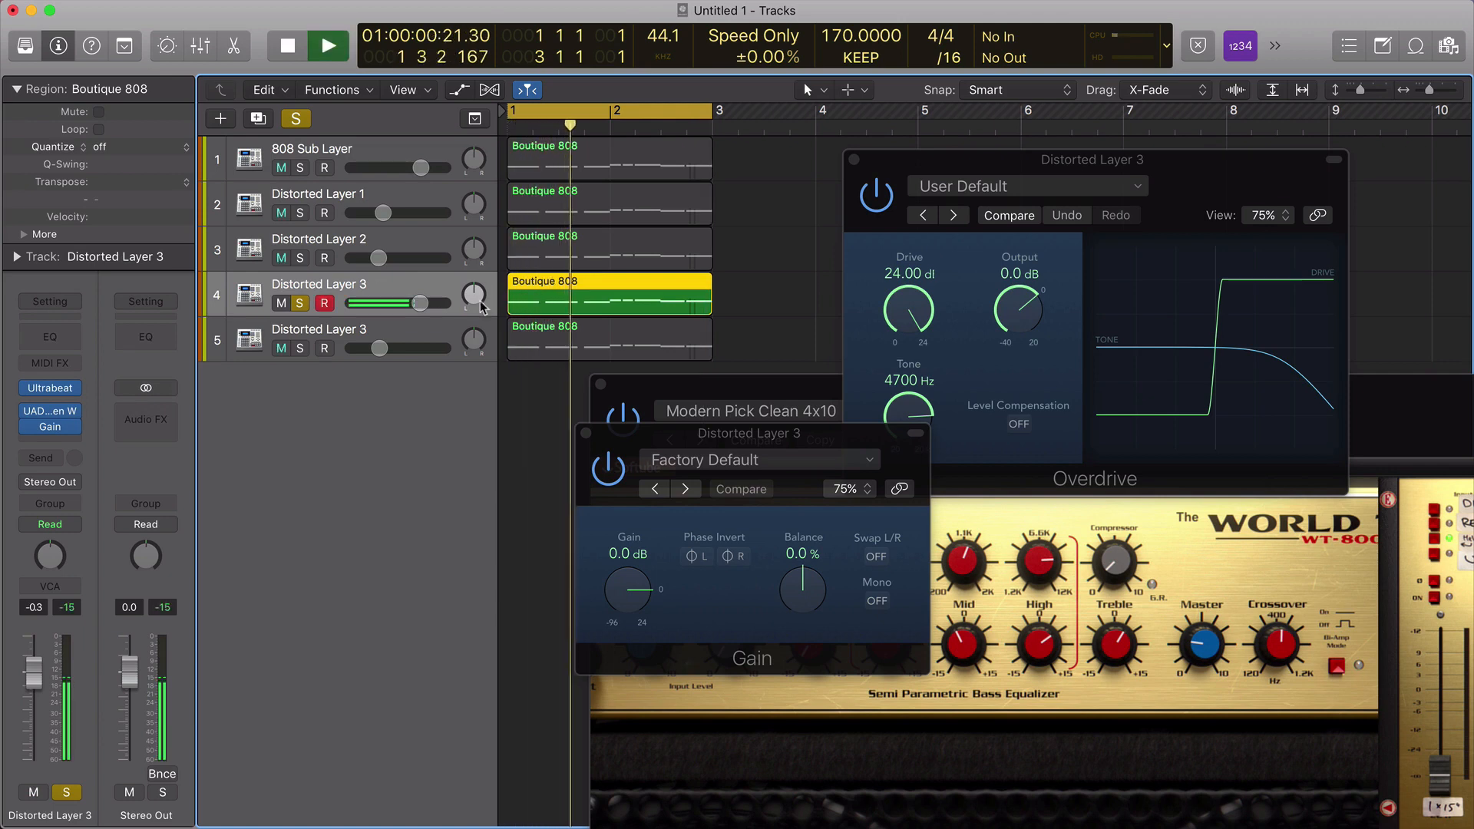
{"action": "key", "text": "space"}
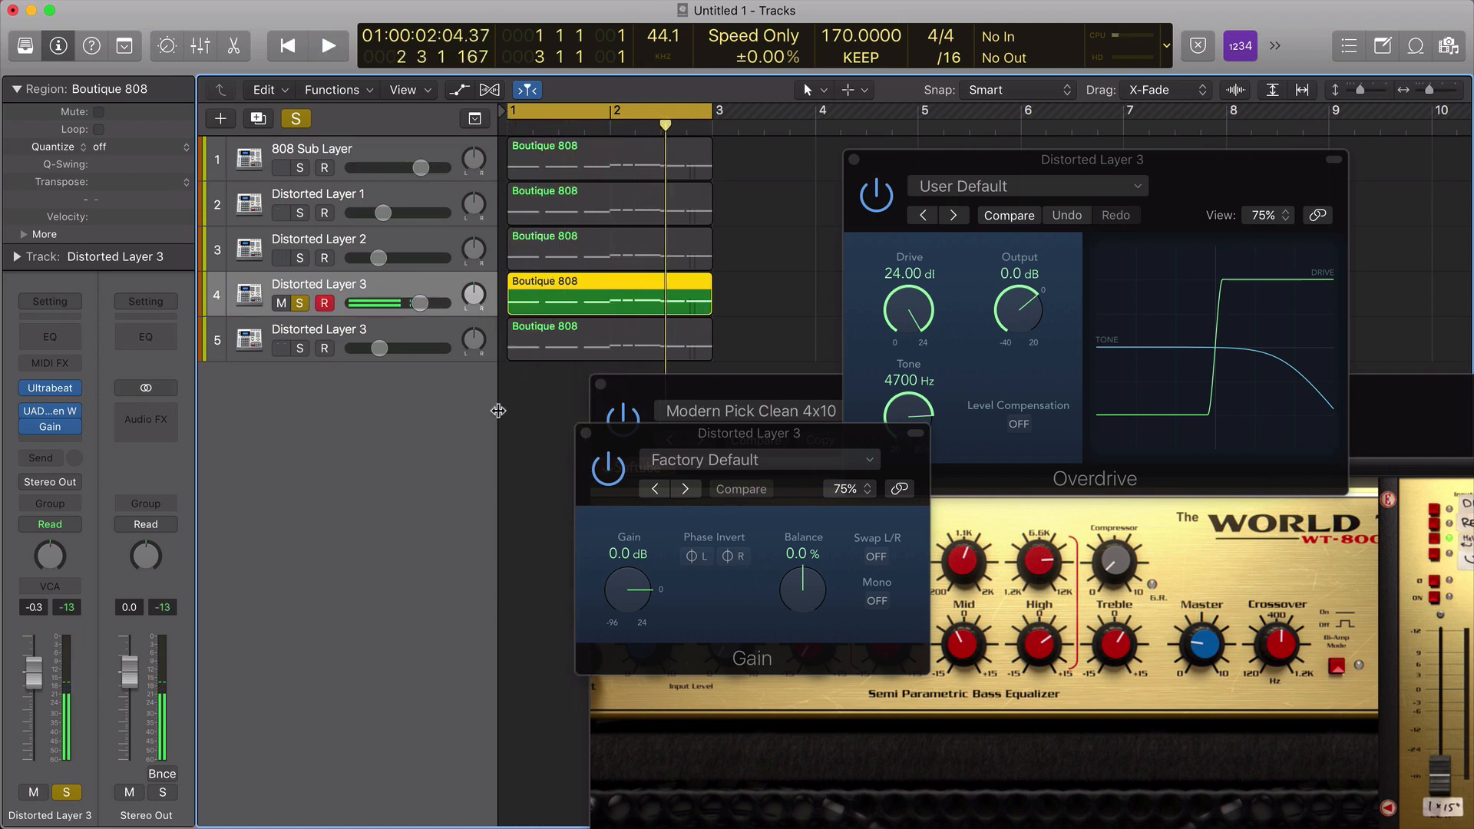
During playback, add a Channel EQ to track 4's Distorted Layer 3, enable its analyzer, set a 60 Hz low cut and close its window.
{"action": "key", "text": "space"}
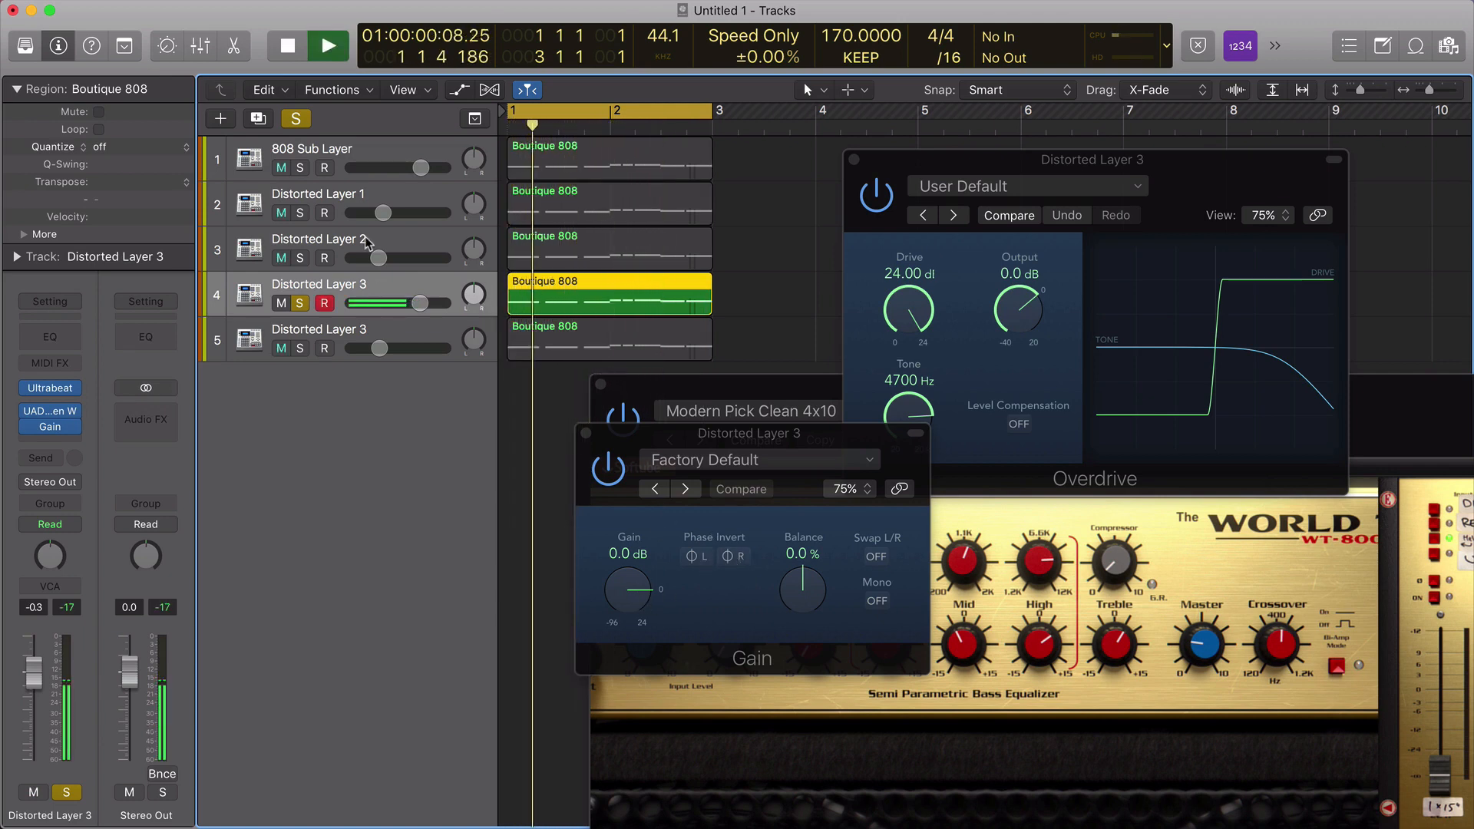
{"action": "left_click", "coordinate": [52, 337]}
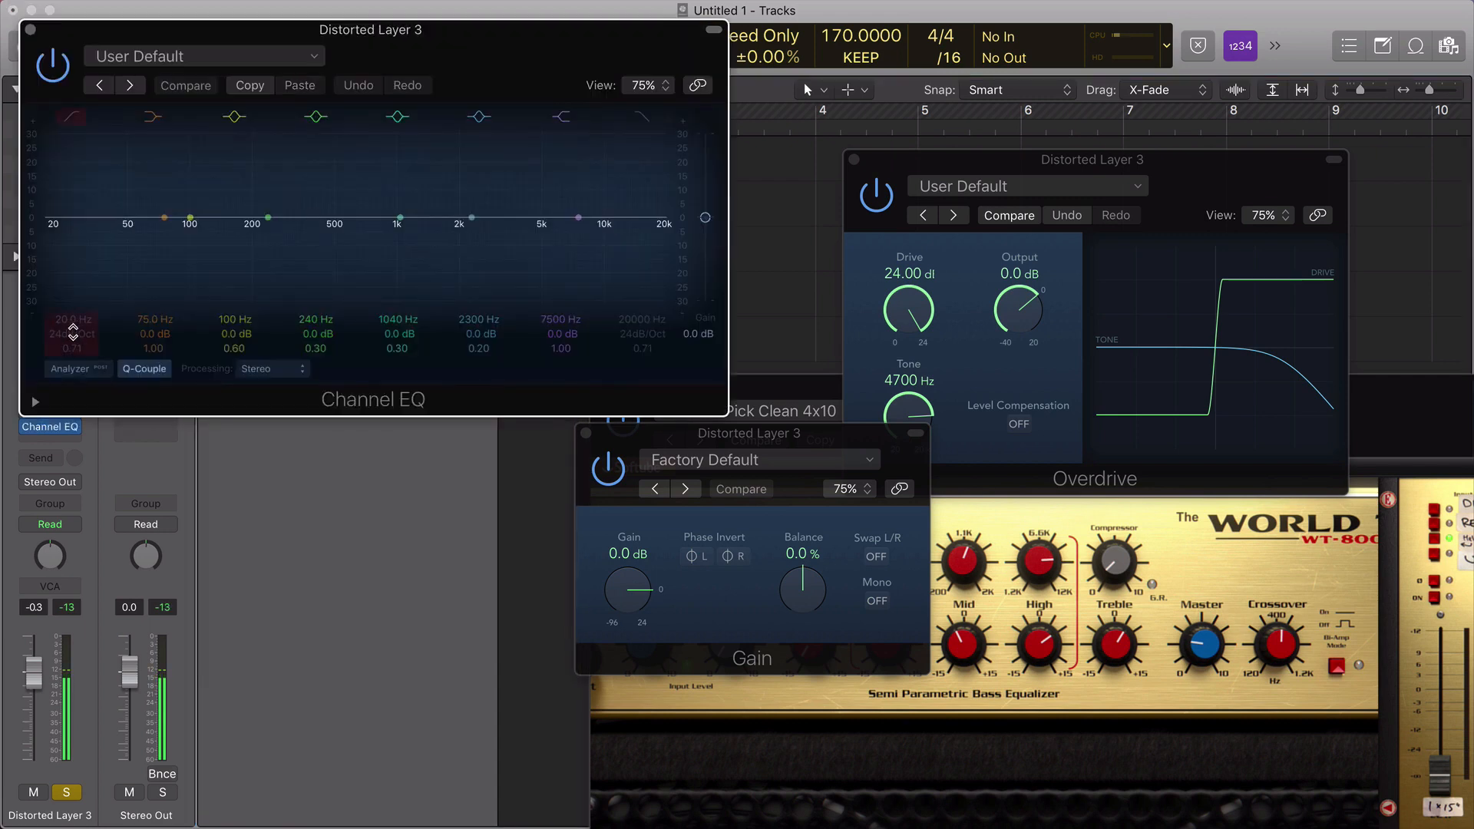
{"action": "left_click", "coordinate": [69, 370]}
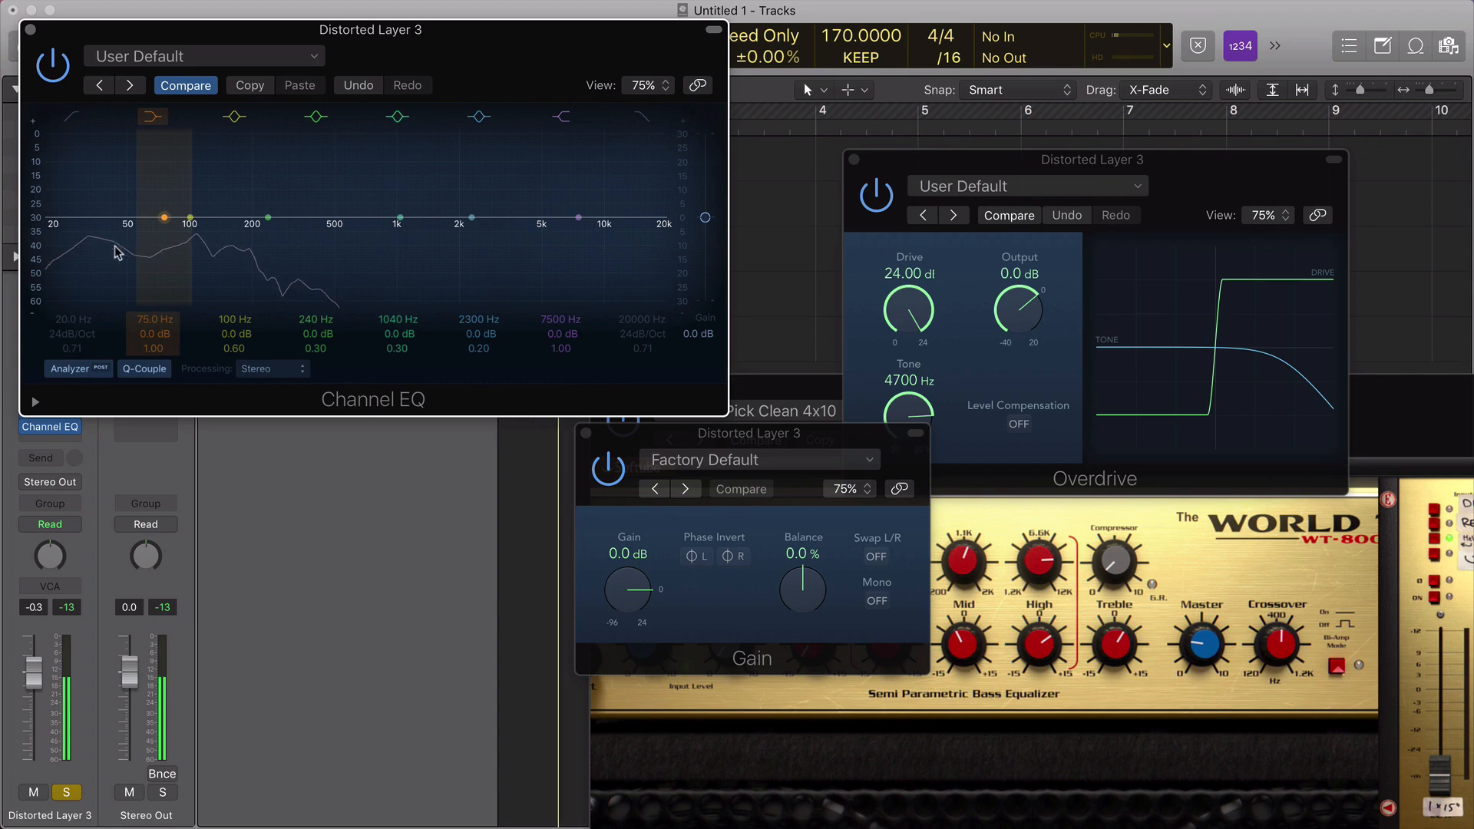
{"action": "mouse_move", "coordinate": [67, 313]}
{"action": "left_mouse_down"}
{"action": "mouse_move", "coordinate": [81, 301]}
{"action": "mouse_move", "coordinate": [88, 317]}
{"action": "left_mouse_up"}
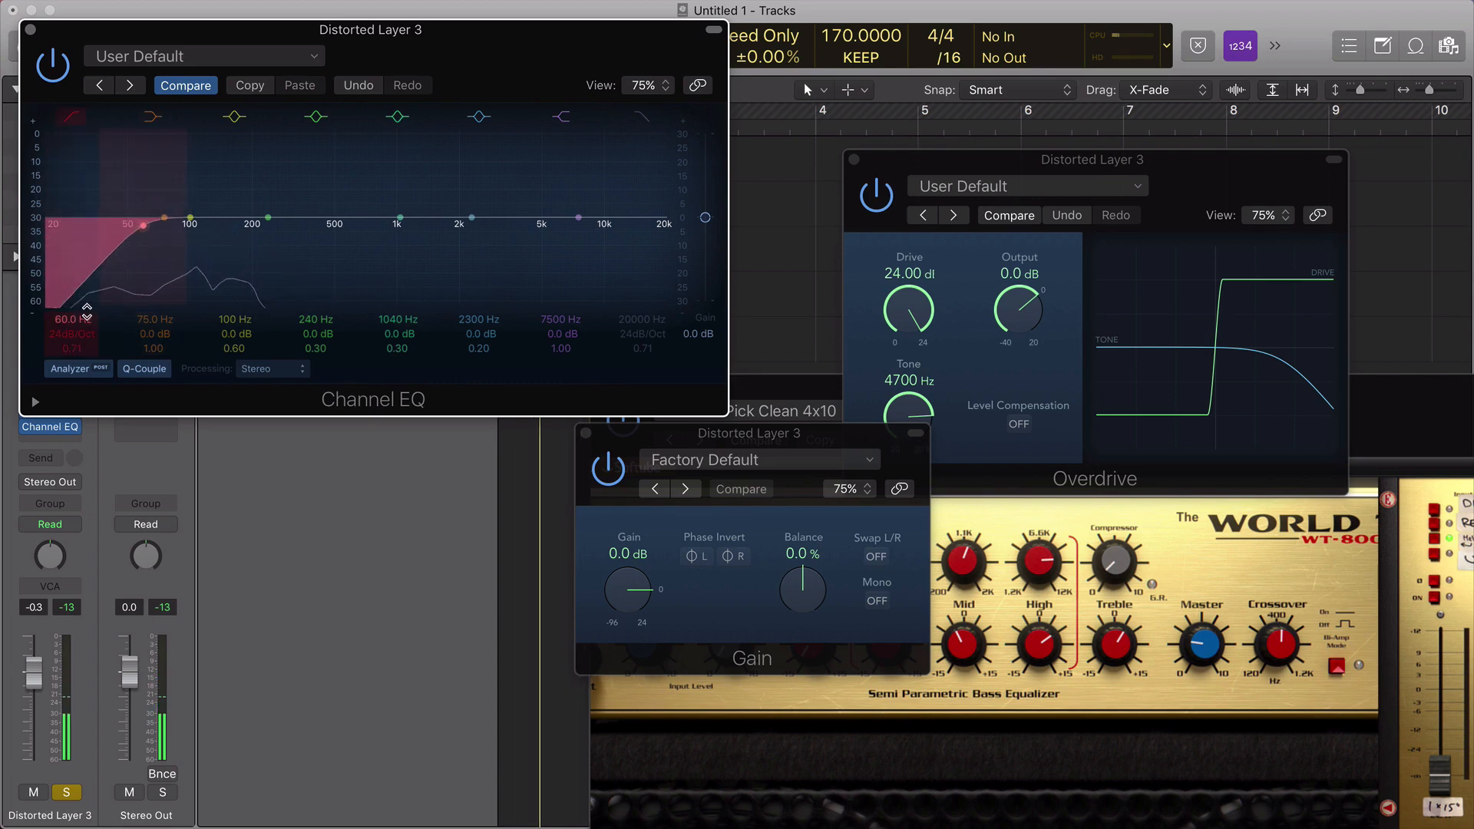
{"action": "left_click_drag", "start_coordinate": [126, 37], "coordinate": [274, 79]}
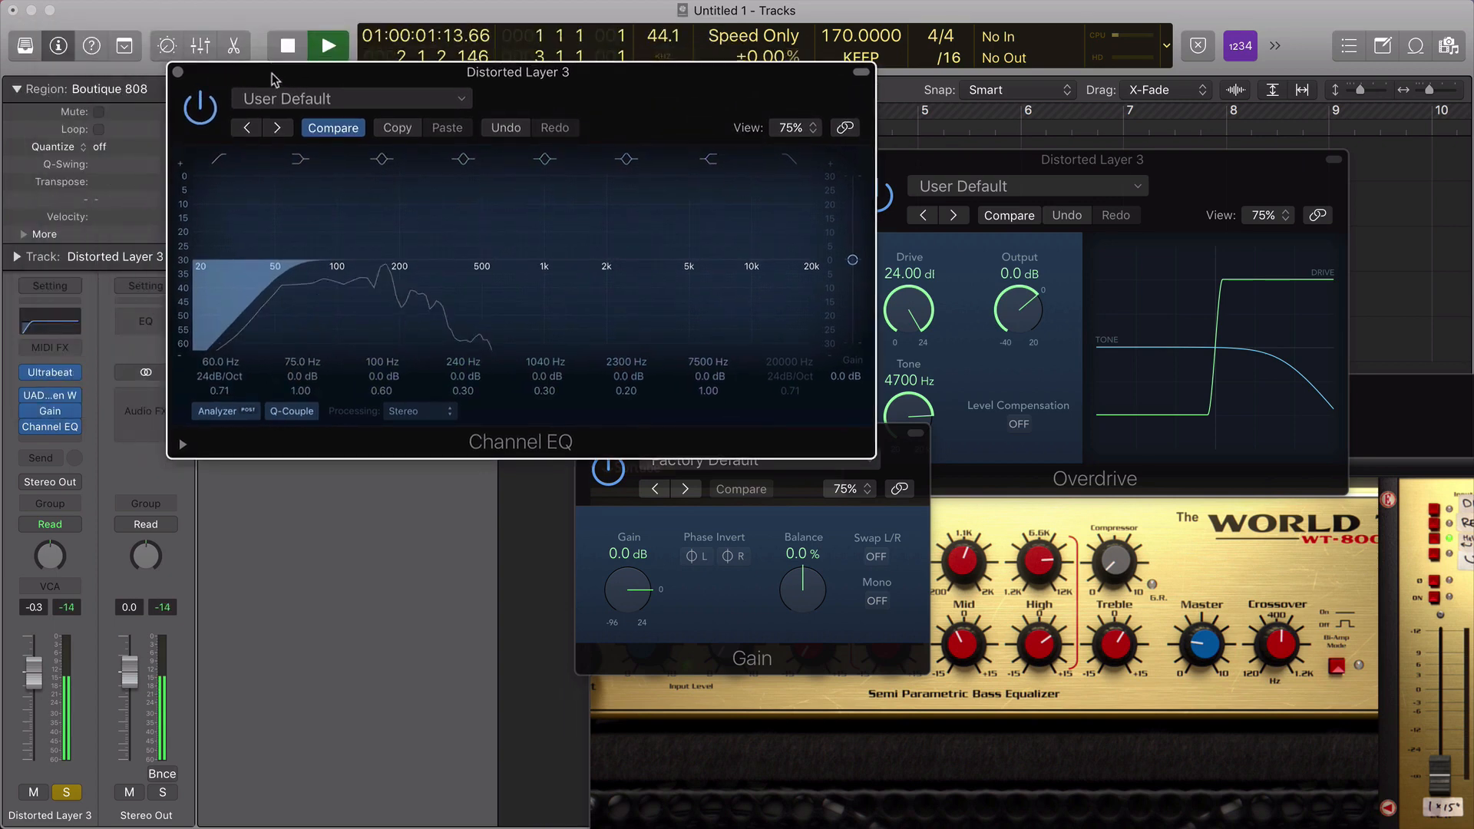
{"action": "left_click", "coordinate": [178, 72]}
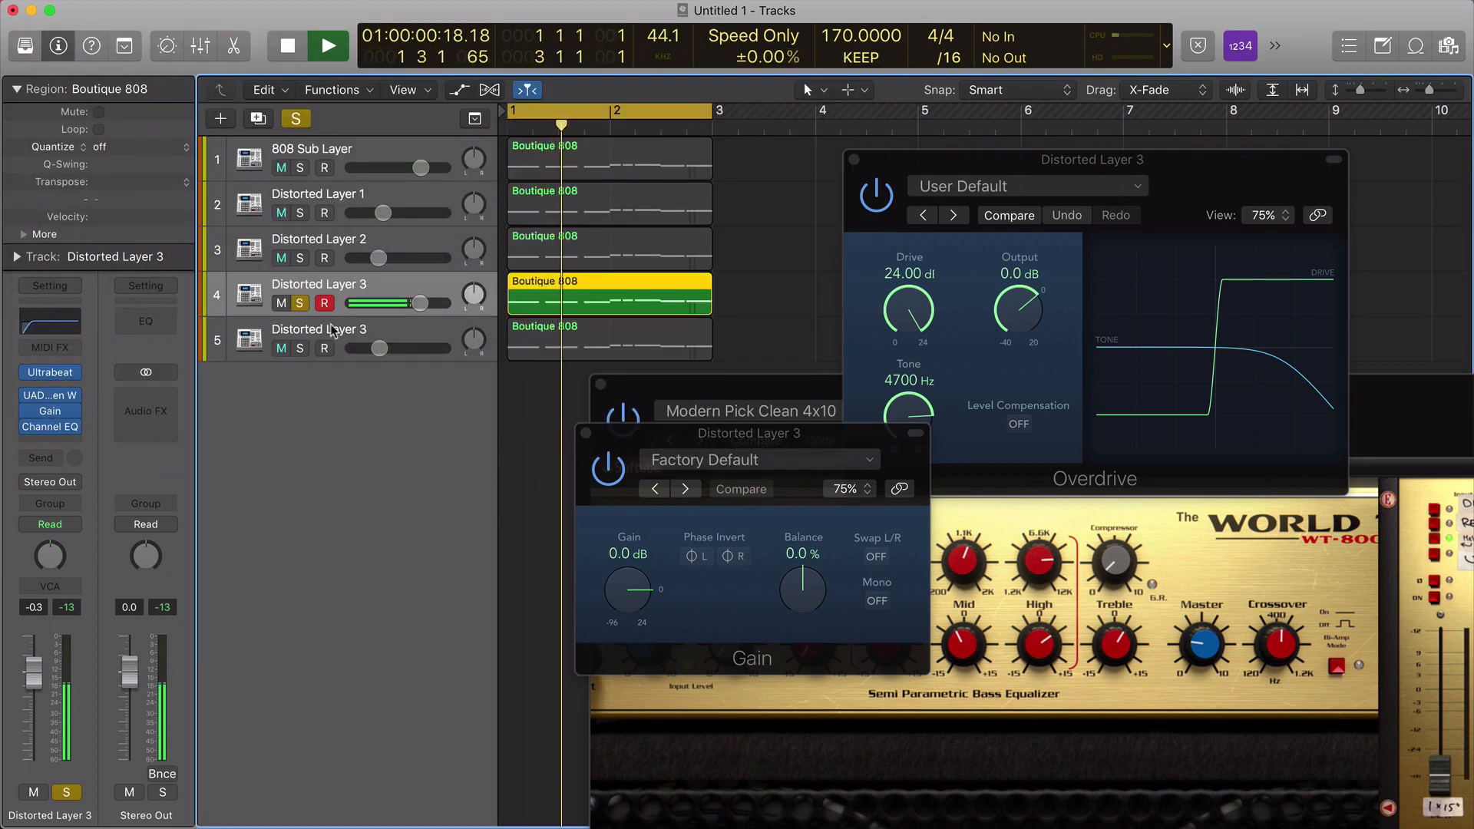
Solo the 808 Sub Layer alongside track 4's Distorted Layer 3 and move the Gain plug-in after Channel EQ on track 4.
{"action": "left_click", "coordinate": [299, 167]}
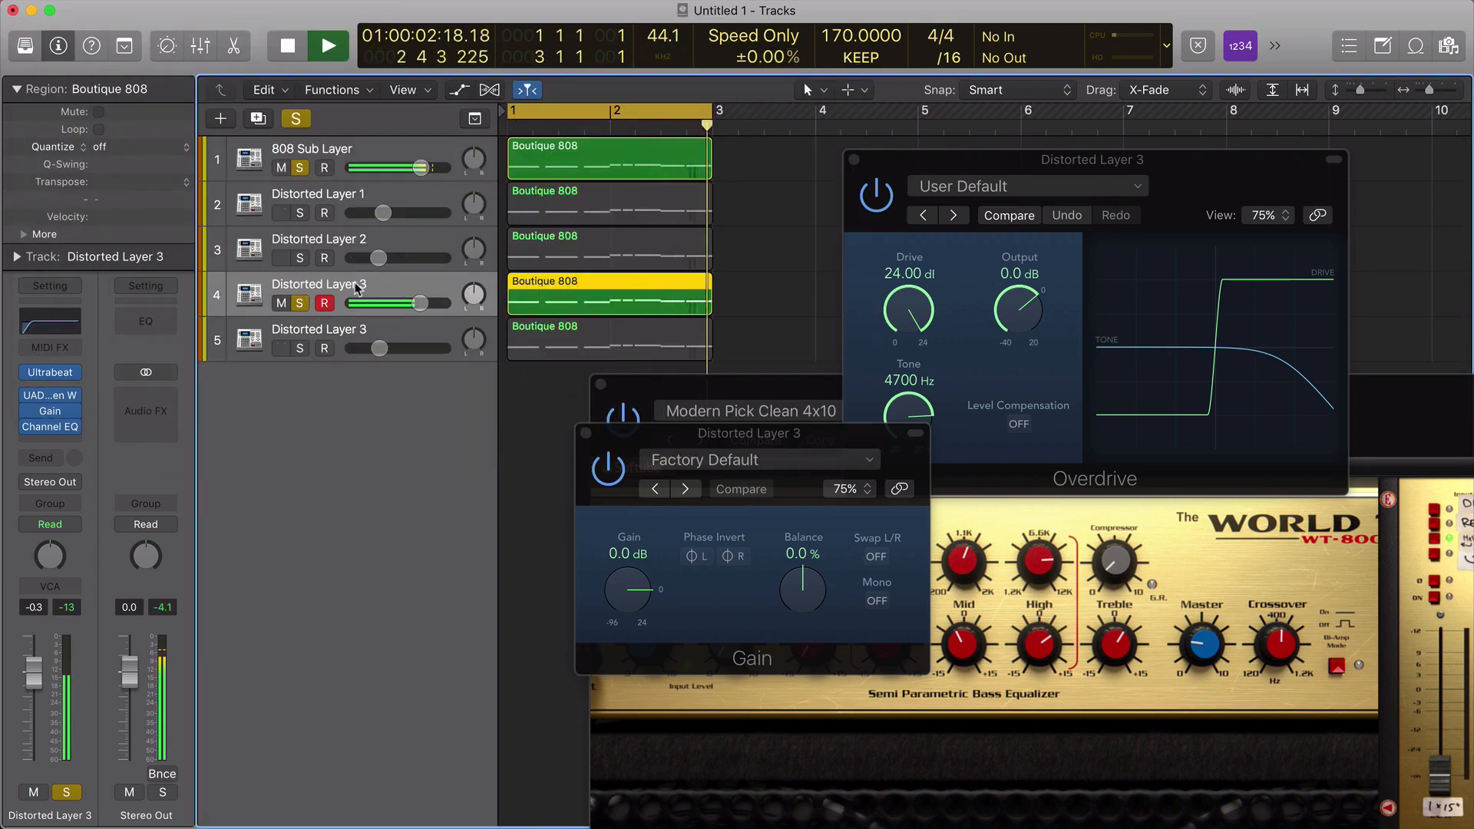
{"action": "mouse_move", "coordinate": [54, 428]}
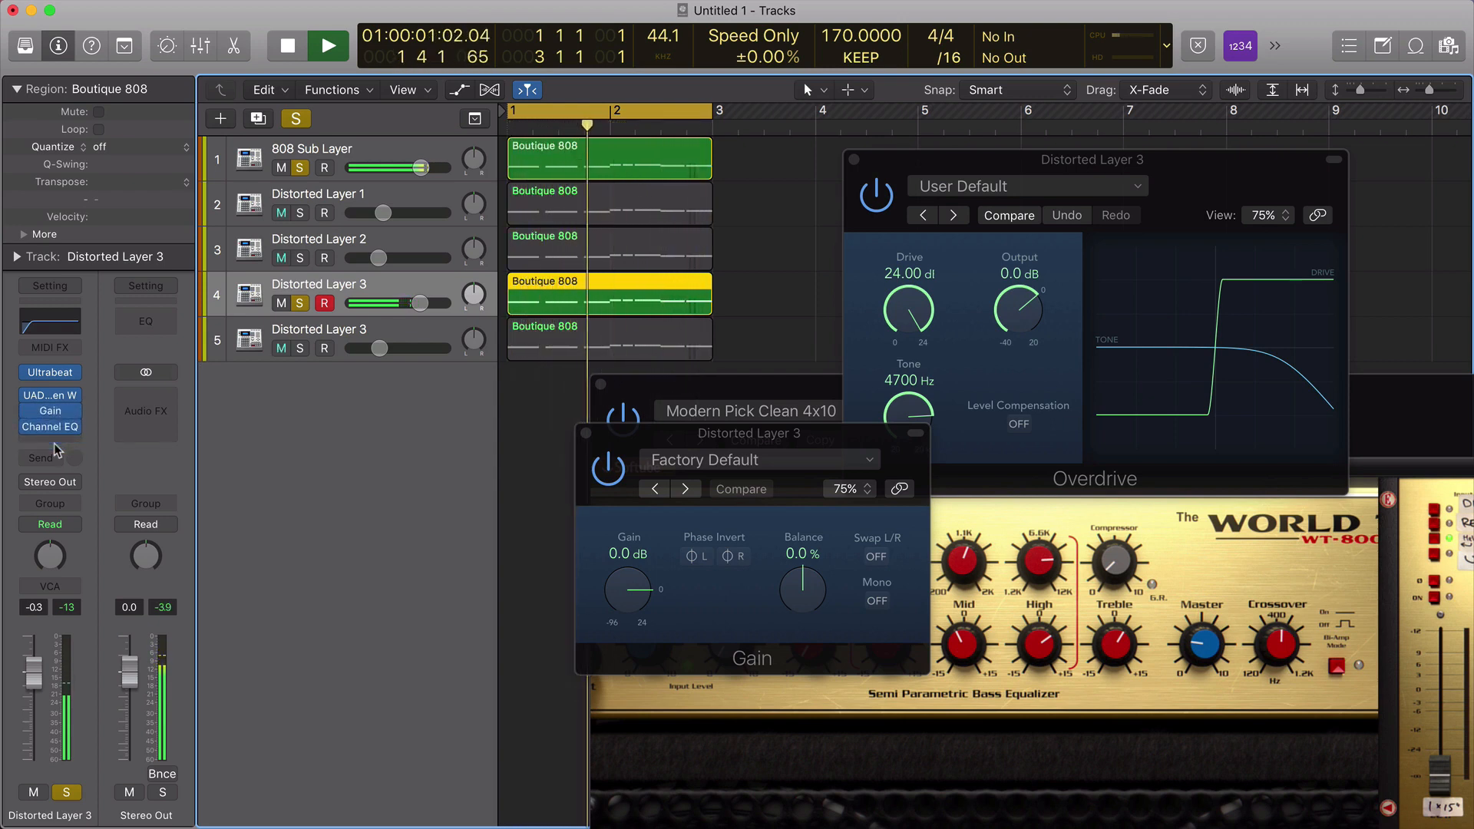
{"action": "left_click_drag", "start_coordinate": [48, 413], "coordinate": [44, 440]}
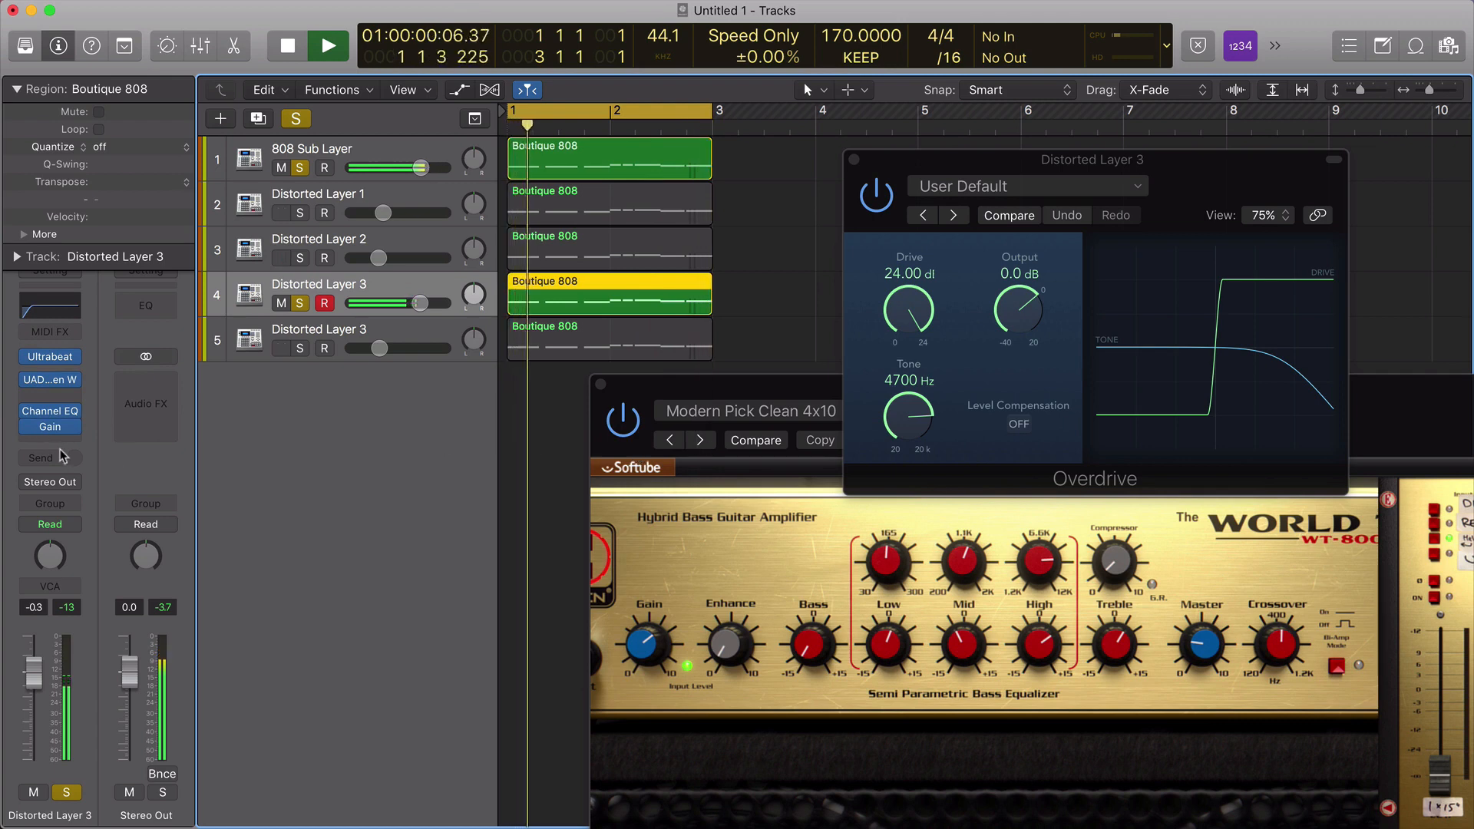
Open track 4's Gain plug-in, toggle its left and right phase inversion during playback, move its window off the track list and stop.
{"action": "left_click", "coordinate": [46, 427]}
{"action": "left_click_drag", "start_coordinate": [143, 41], "coordinate": [516, 204]}
{"action": "left_click", "coordinate": [496, 302]}
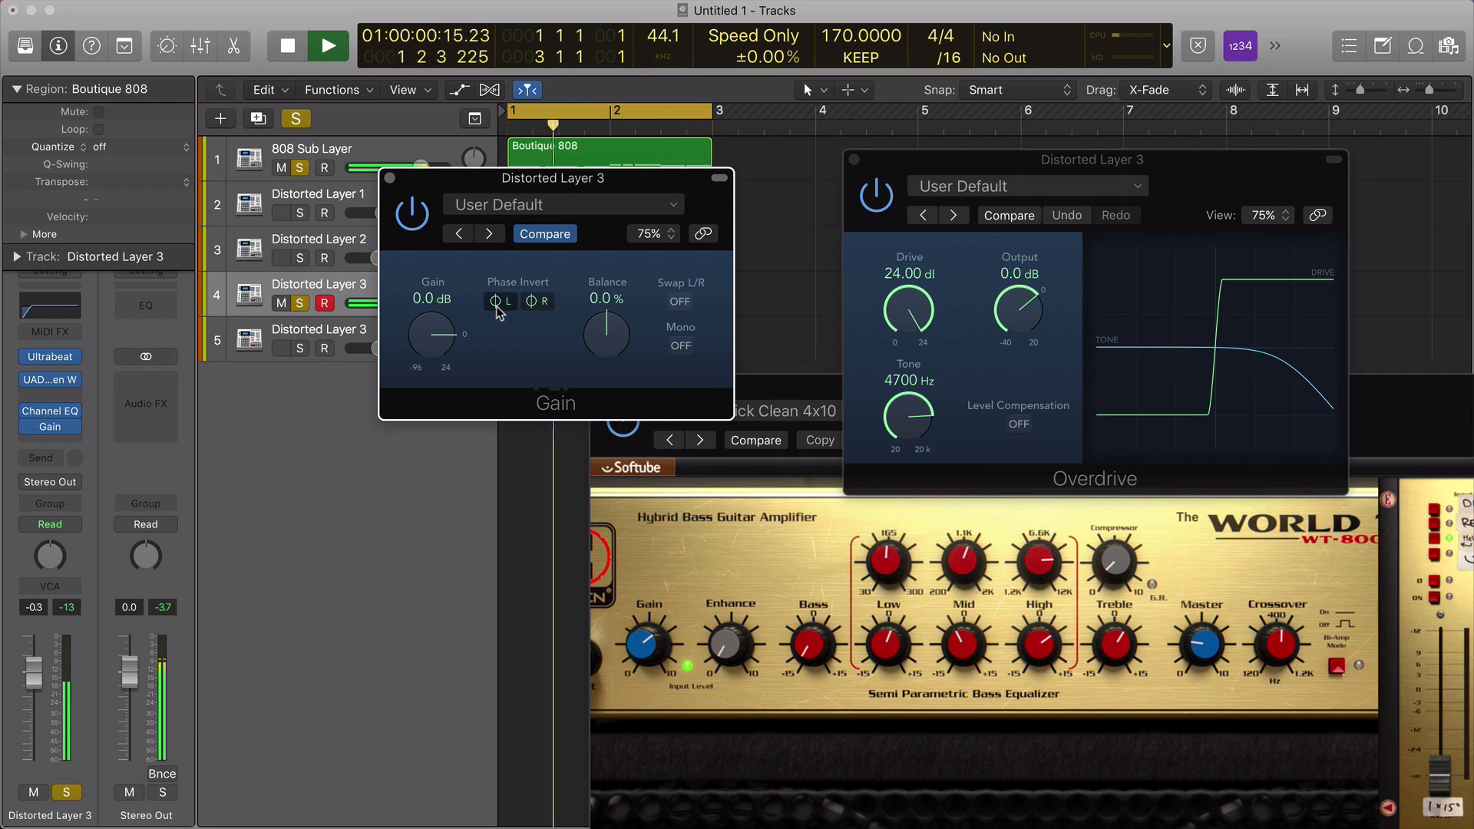
{"action": "left_click", "coordinate": [538, 302]}
{"action": "left_click_drag", "start_coordinate": [559, 234], "coordinate": [716, 395]}
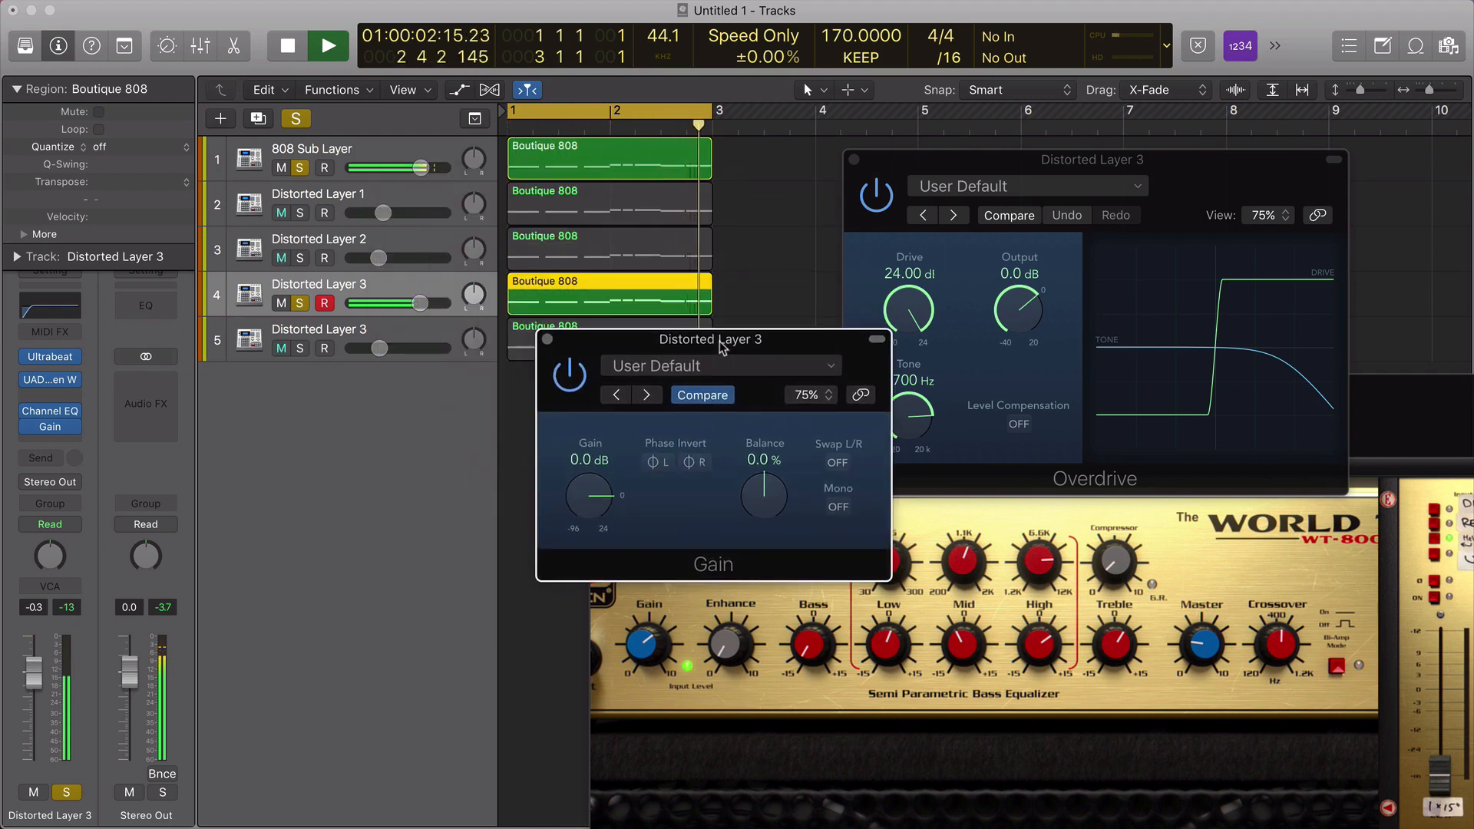
{"action": "key", "text": "space"}
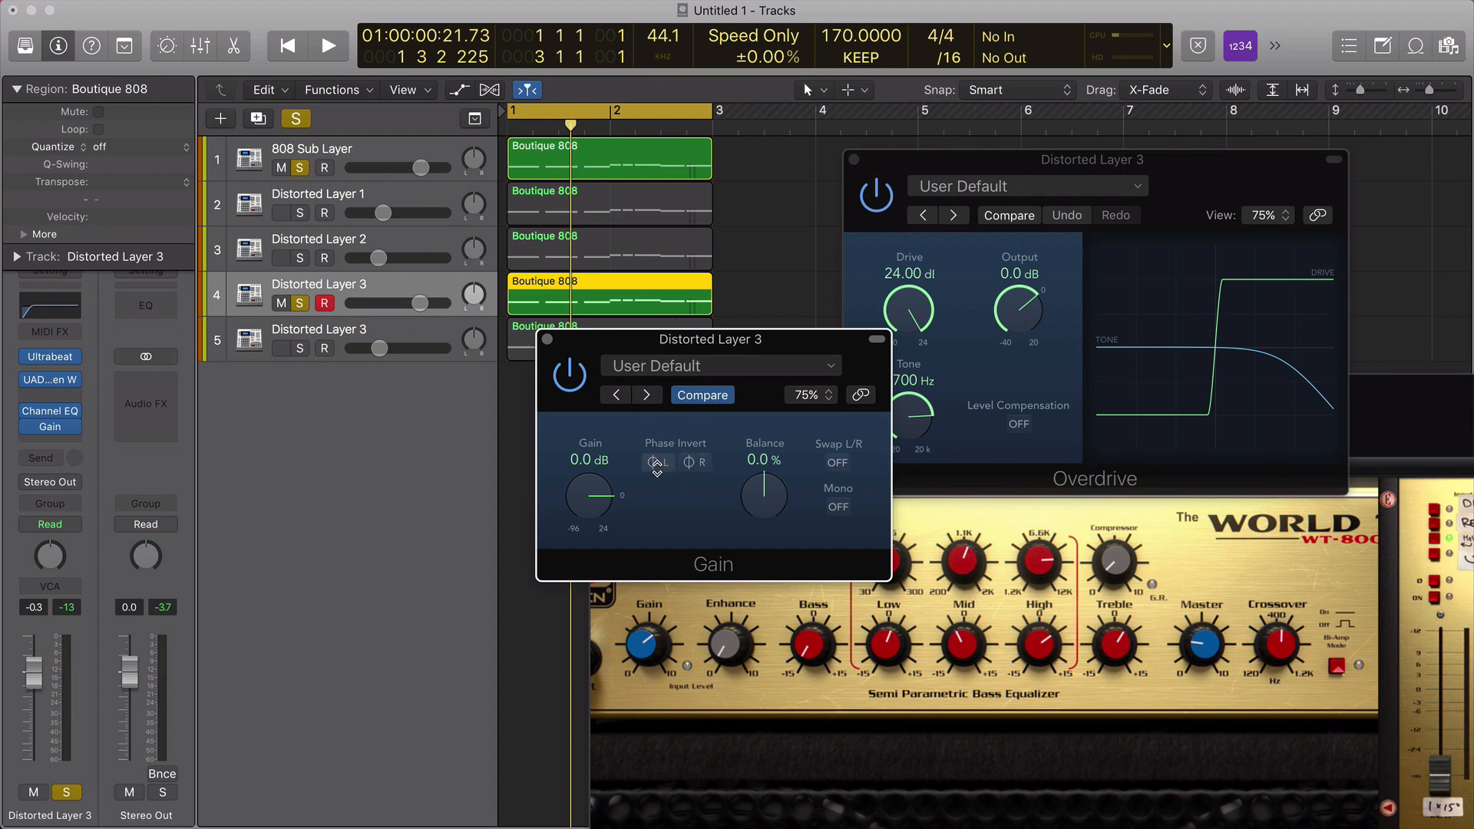
Play the two soloed tracks with both Gain channels phase-inverted, bypass and re-enable the plug-in twice to compare, and stop playback.
{"action": "key", "text": "space"}
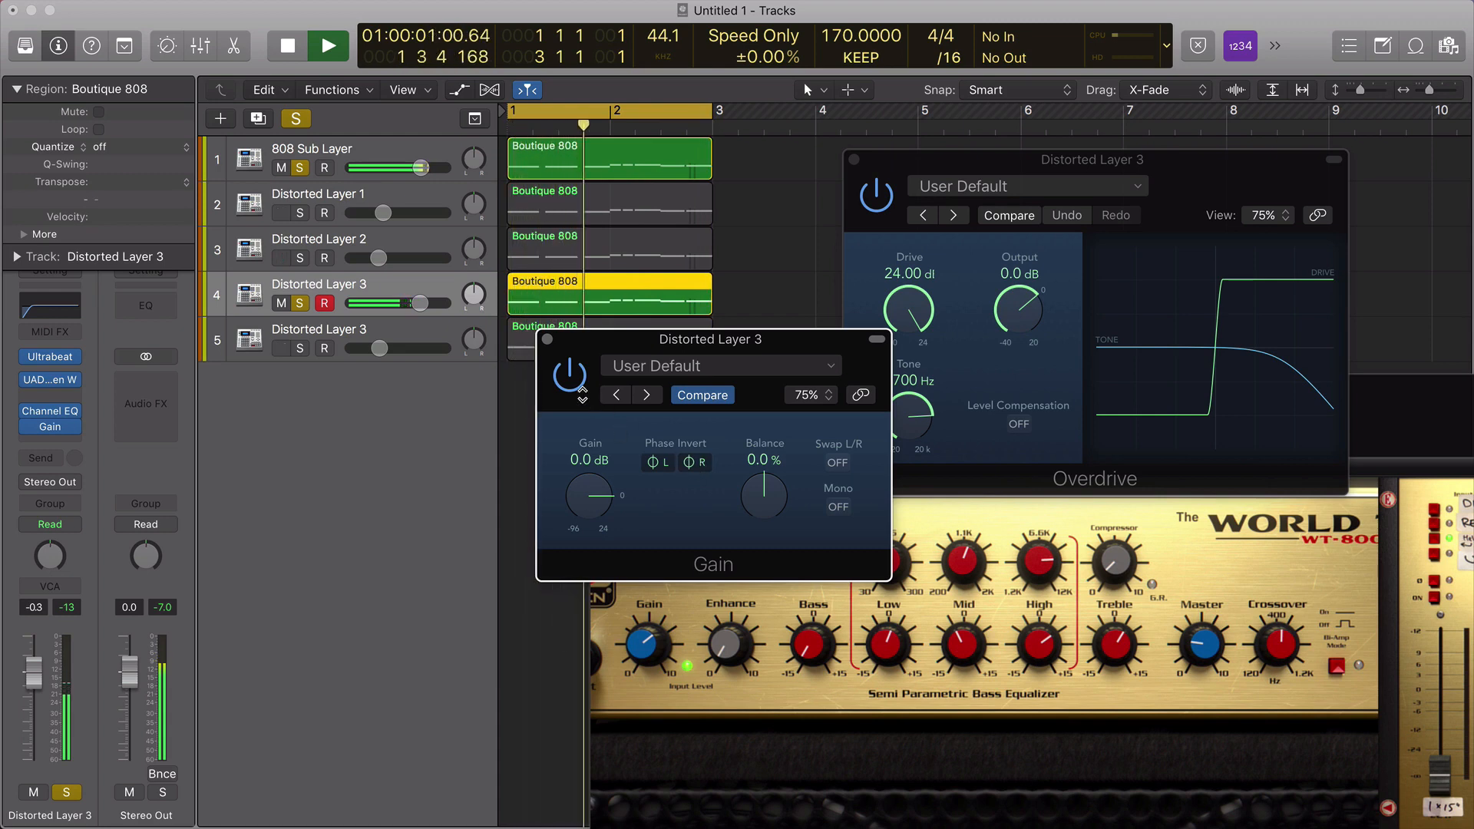
{"action": "left_click", "coordinate": [570, 376]}
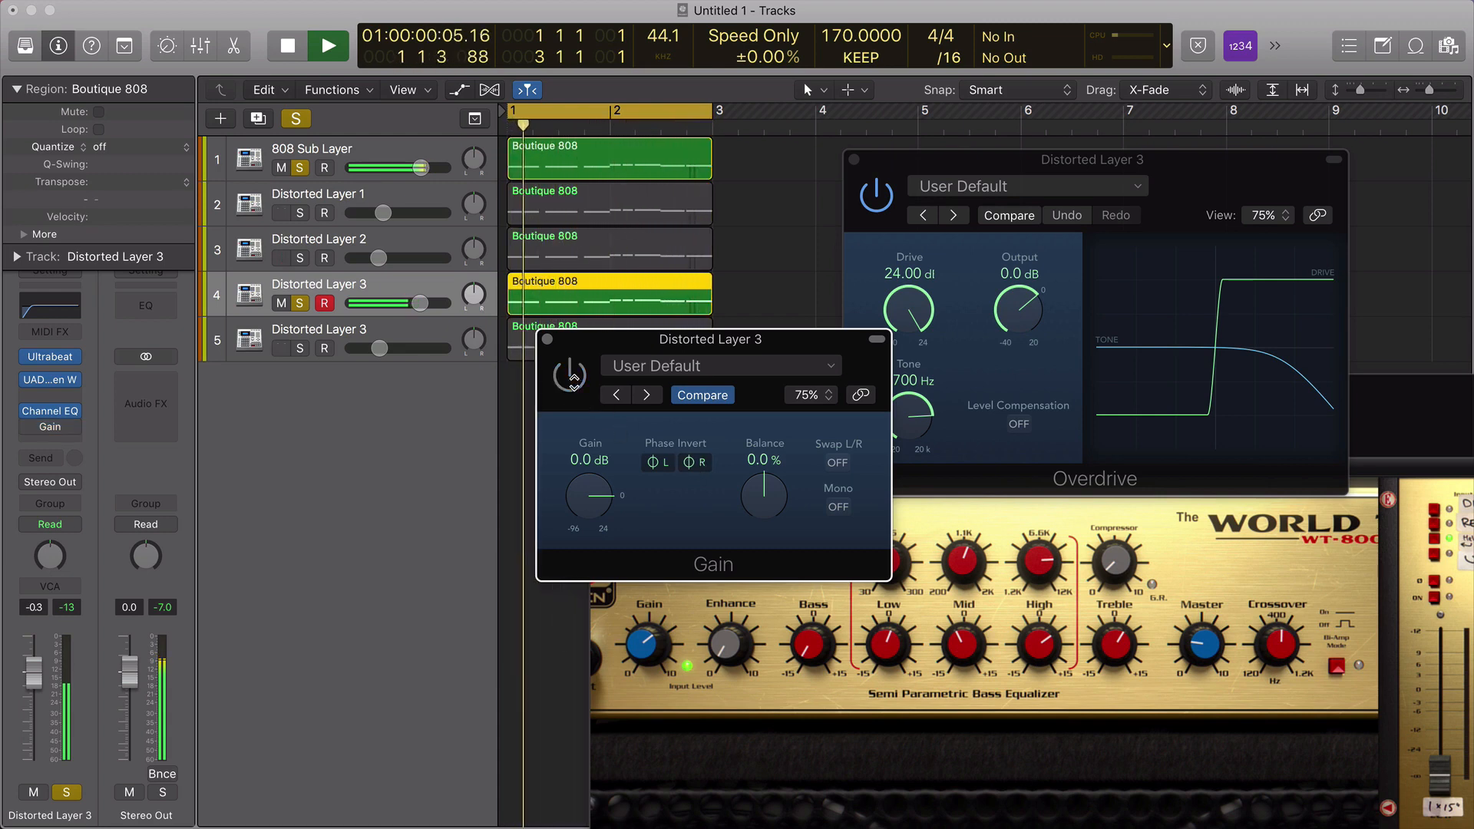
{"action": "left_click", "coordinate": [570, 376]}
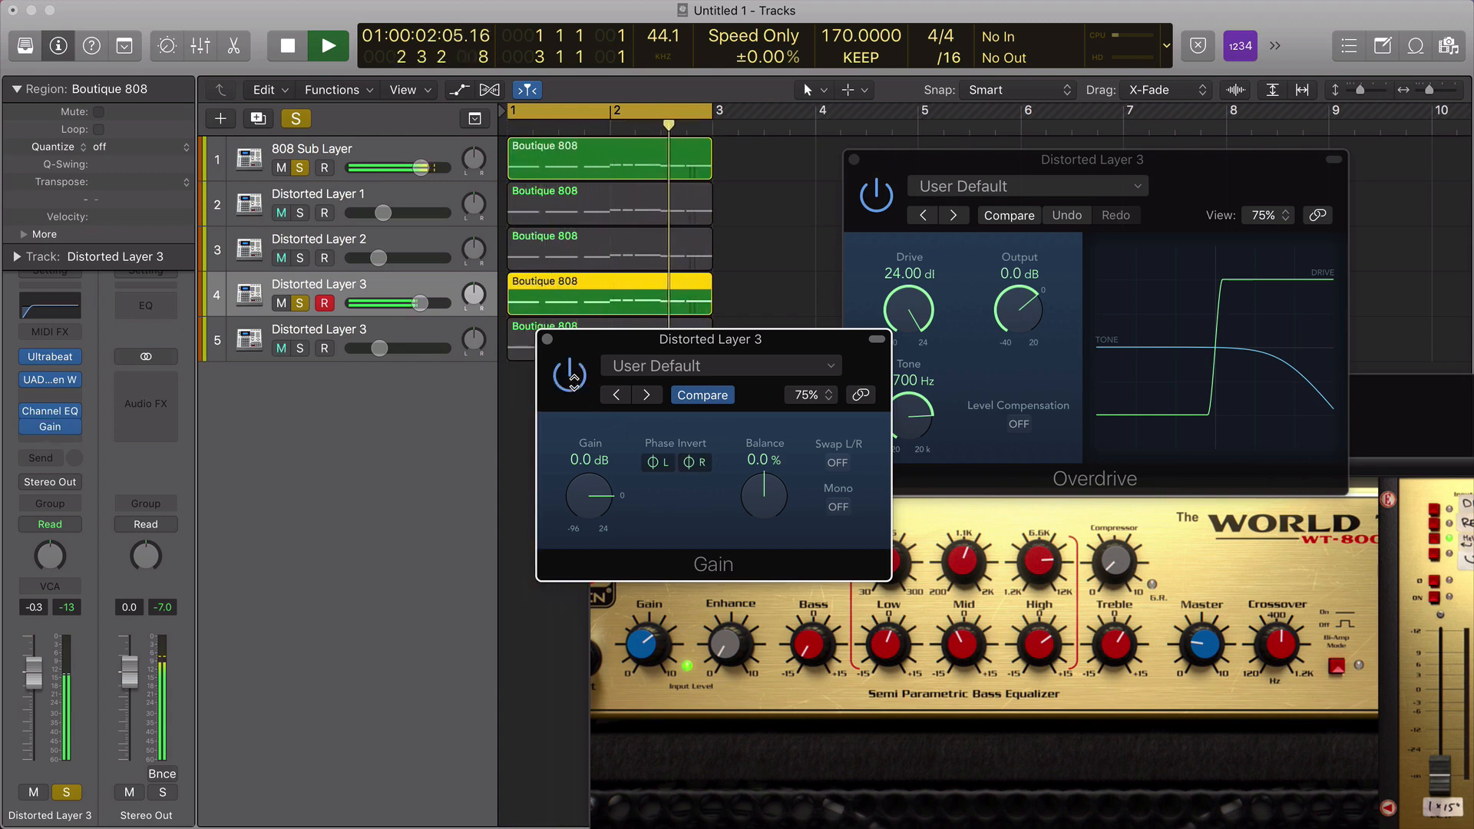
{"action": "left_click", "coordinate": [570, 376]}
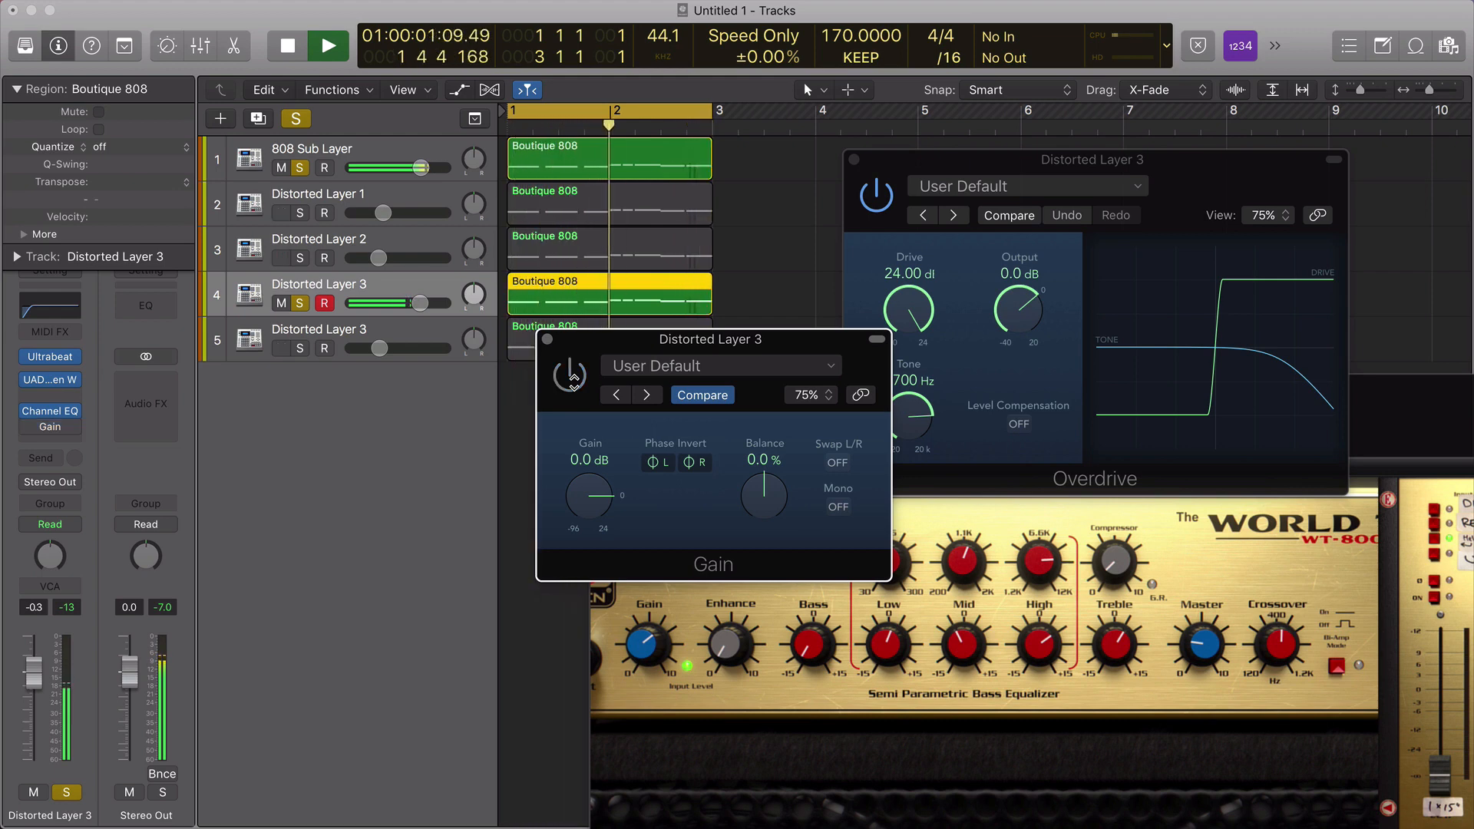
{"action": "left_click", "coordinate": [570, 376]}
{"action": "key", "text": "space"}
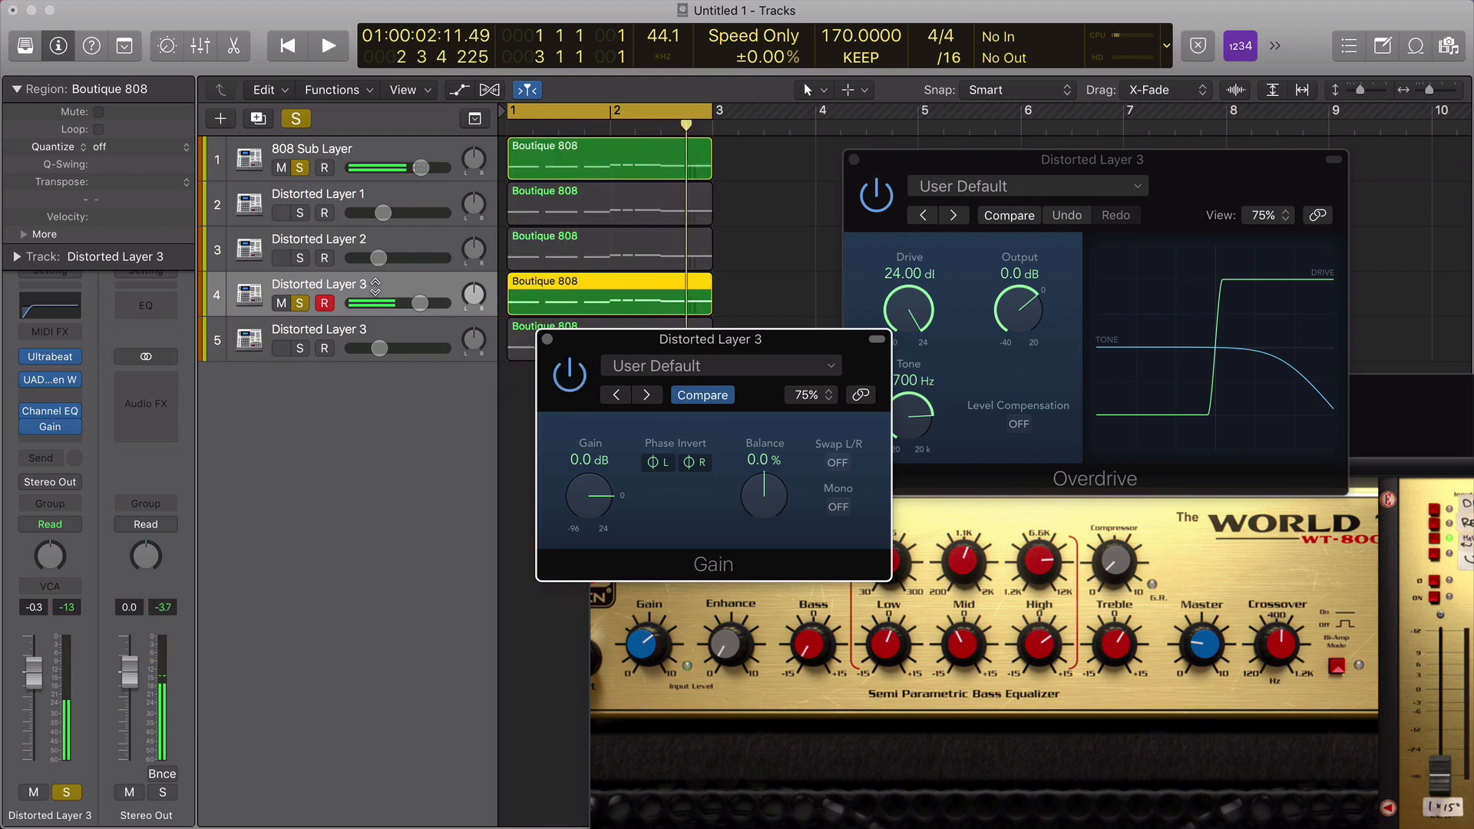
Move the Gain window below the track list and repeat the comparison during playback, bypassing and re-enabling Gain once.
{"action": "left_click_drag", "start_coordinate": [676, 339], "coordinate": [513, 406]}
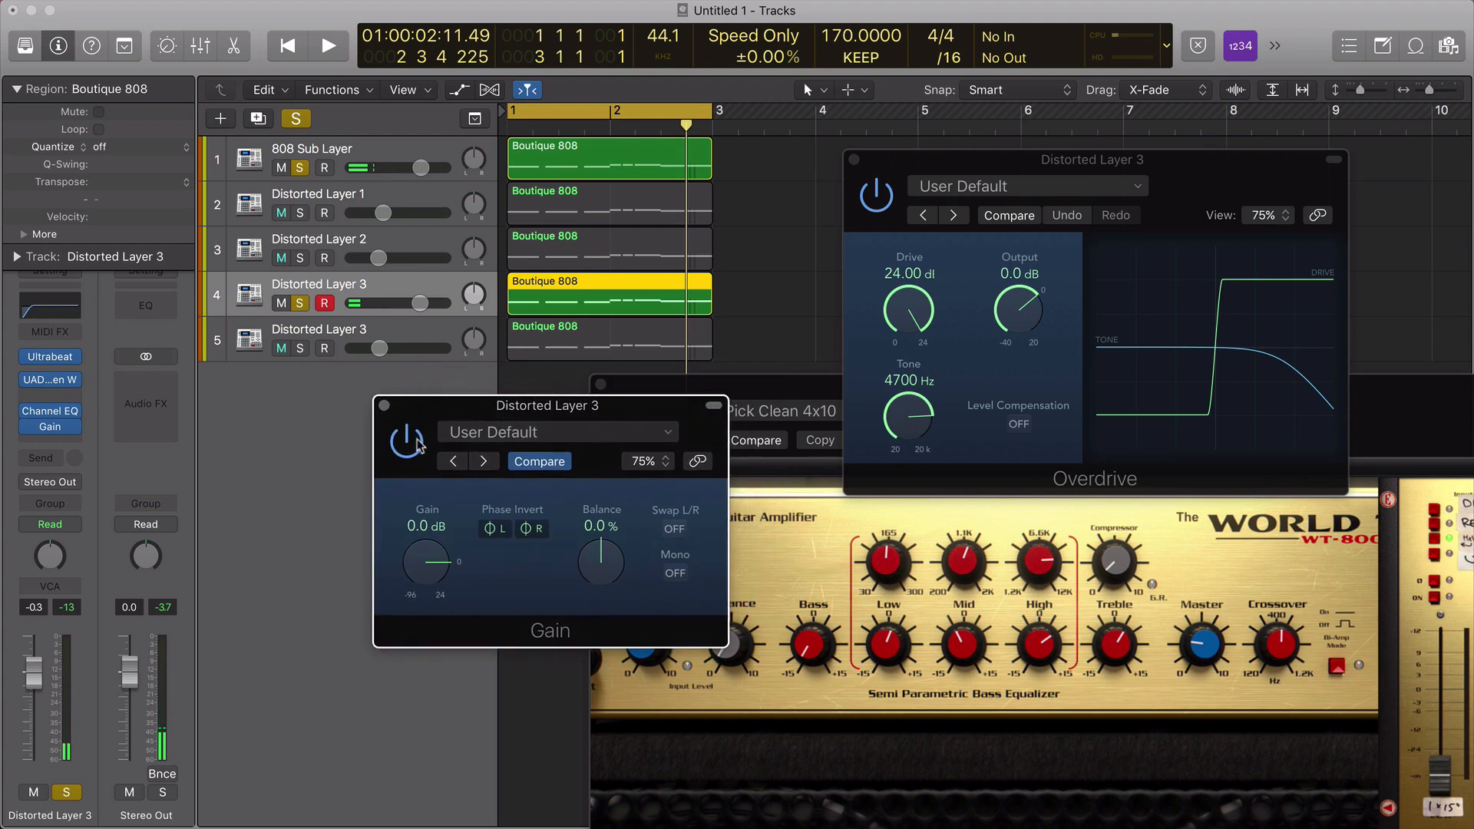
{"action": "key", "text": "space"}
{"action": "left_click", "coordinate": [407, 442]}
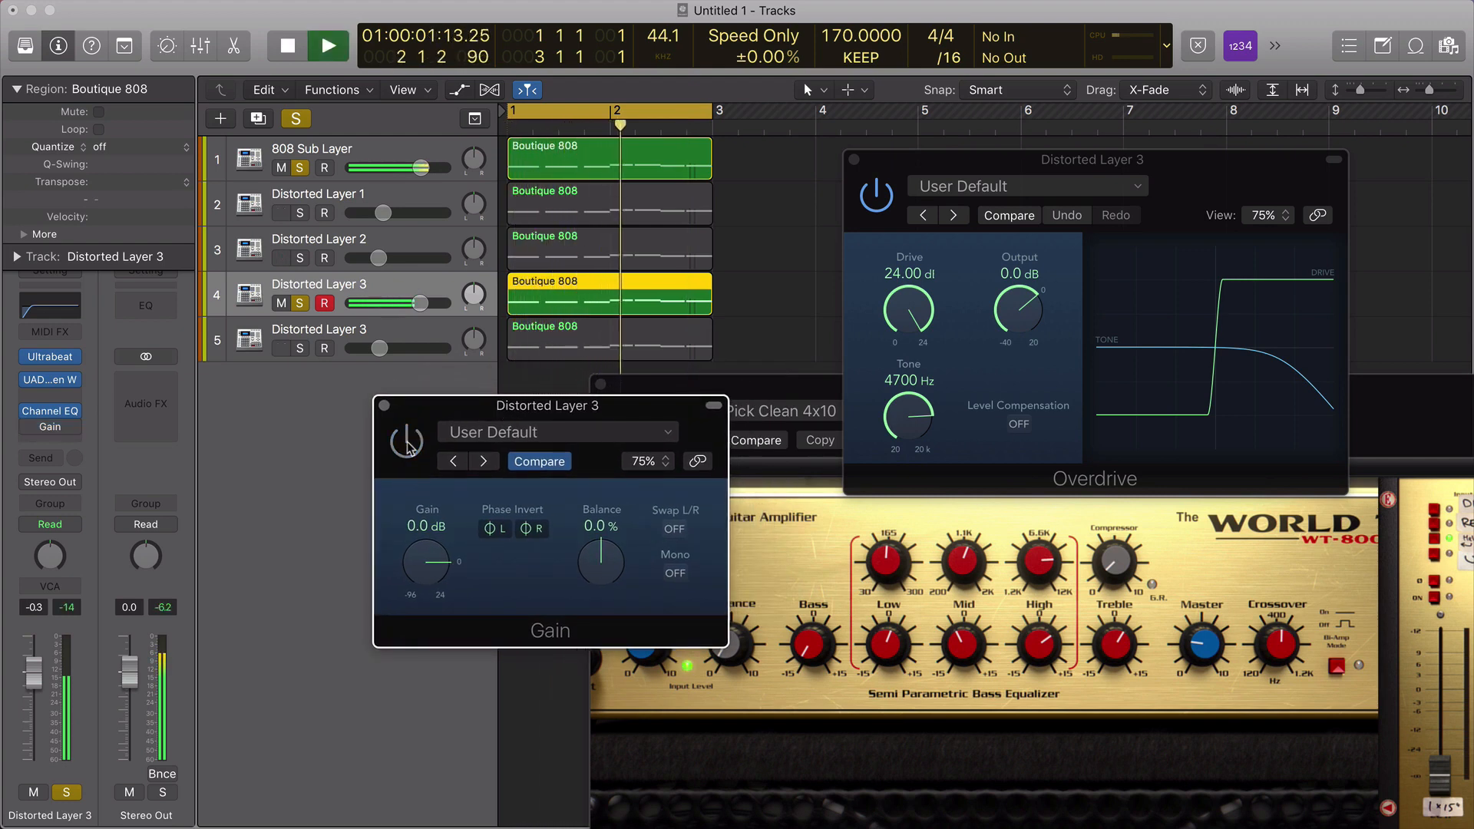
{"action": "left_click", "coordinate": [407, 441]}
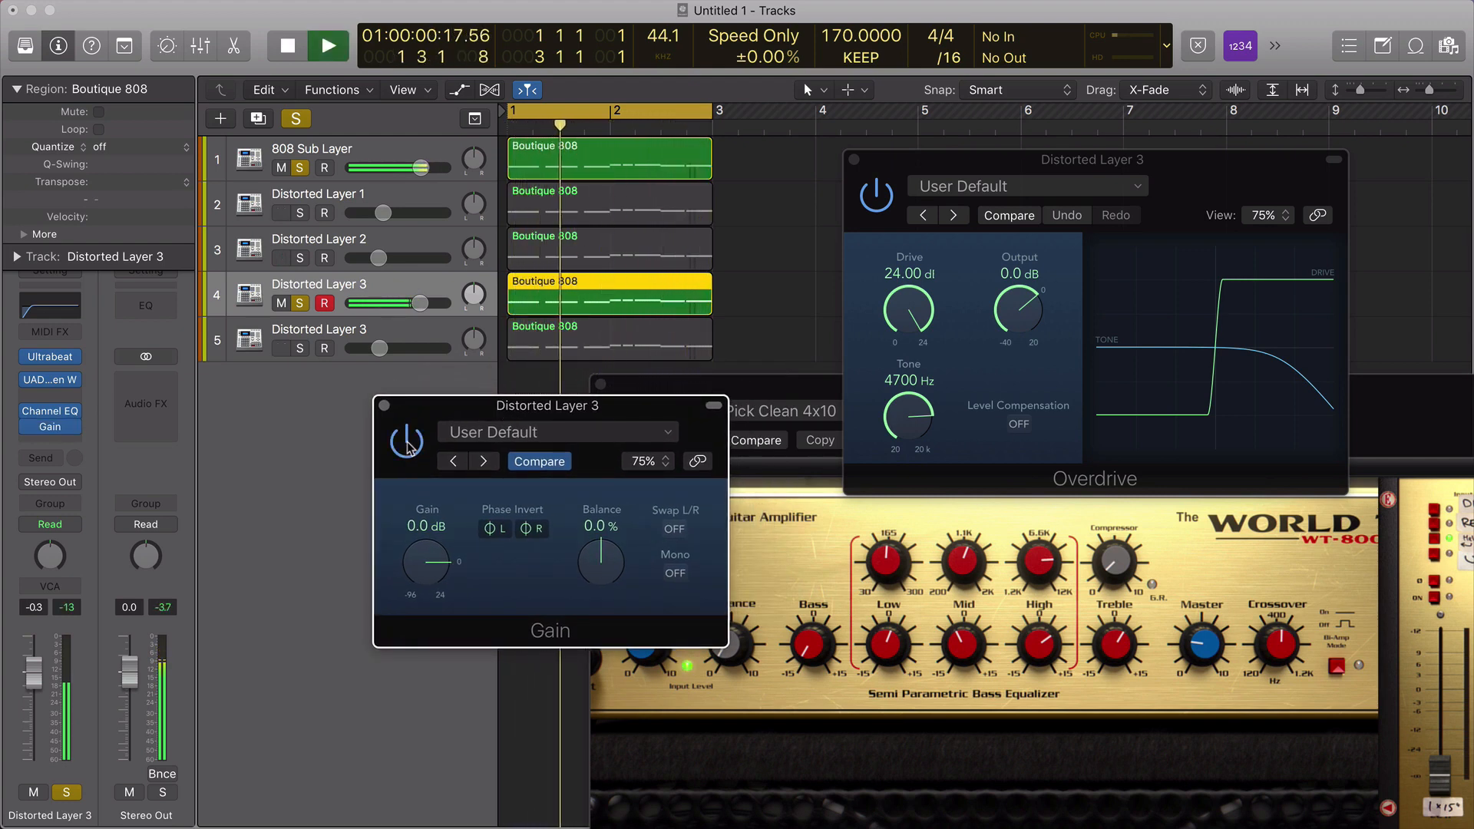
{"action": "key", "text": "space"}
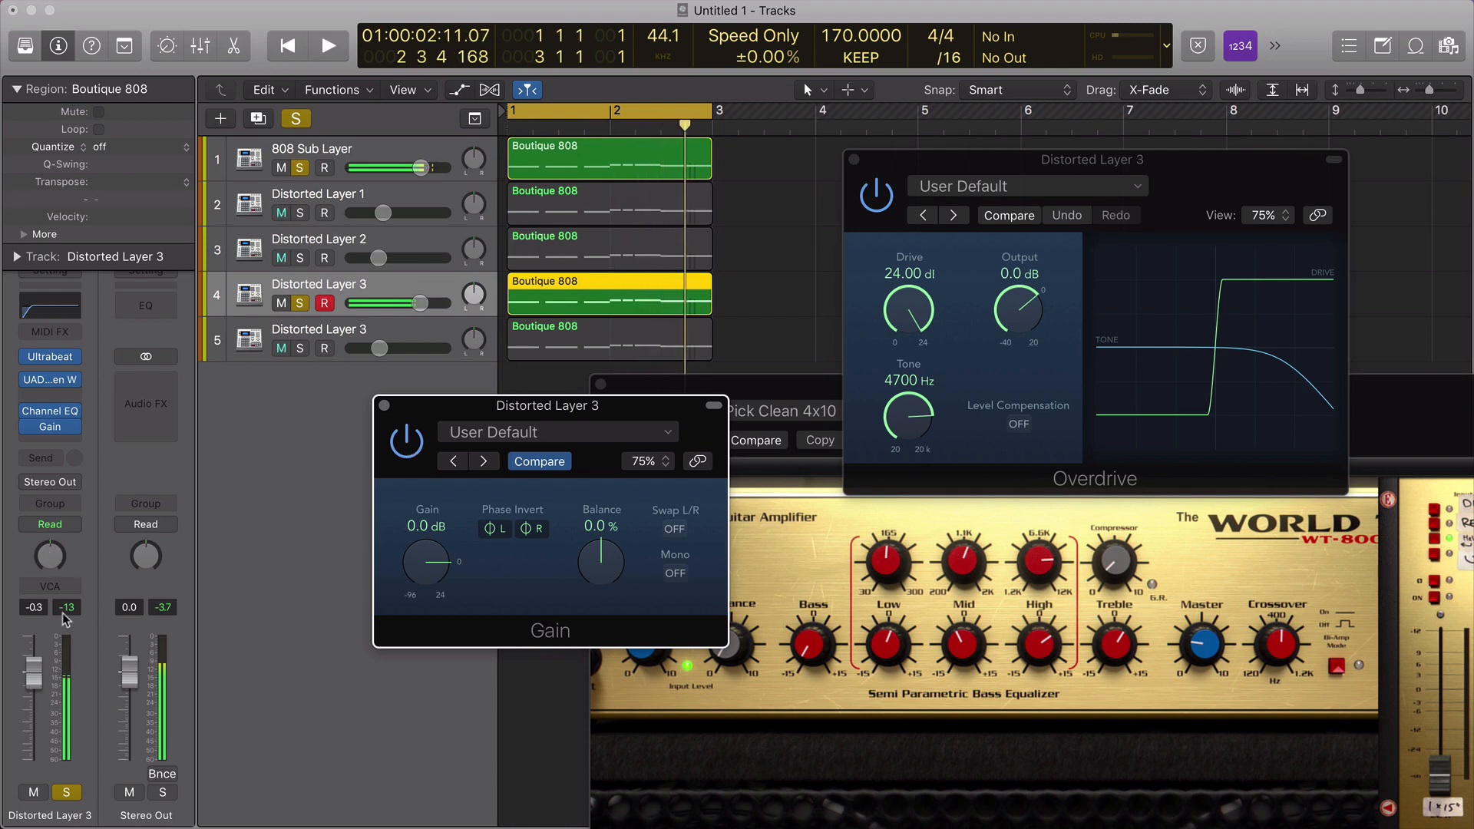
Clear the peak levels and compare the meters with Gain active and bypassed, stopping playback after the bypassed pass.
{"action": "left_click", "coordinate": [66, 611]}
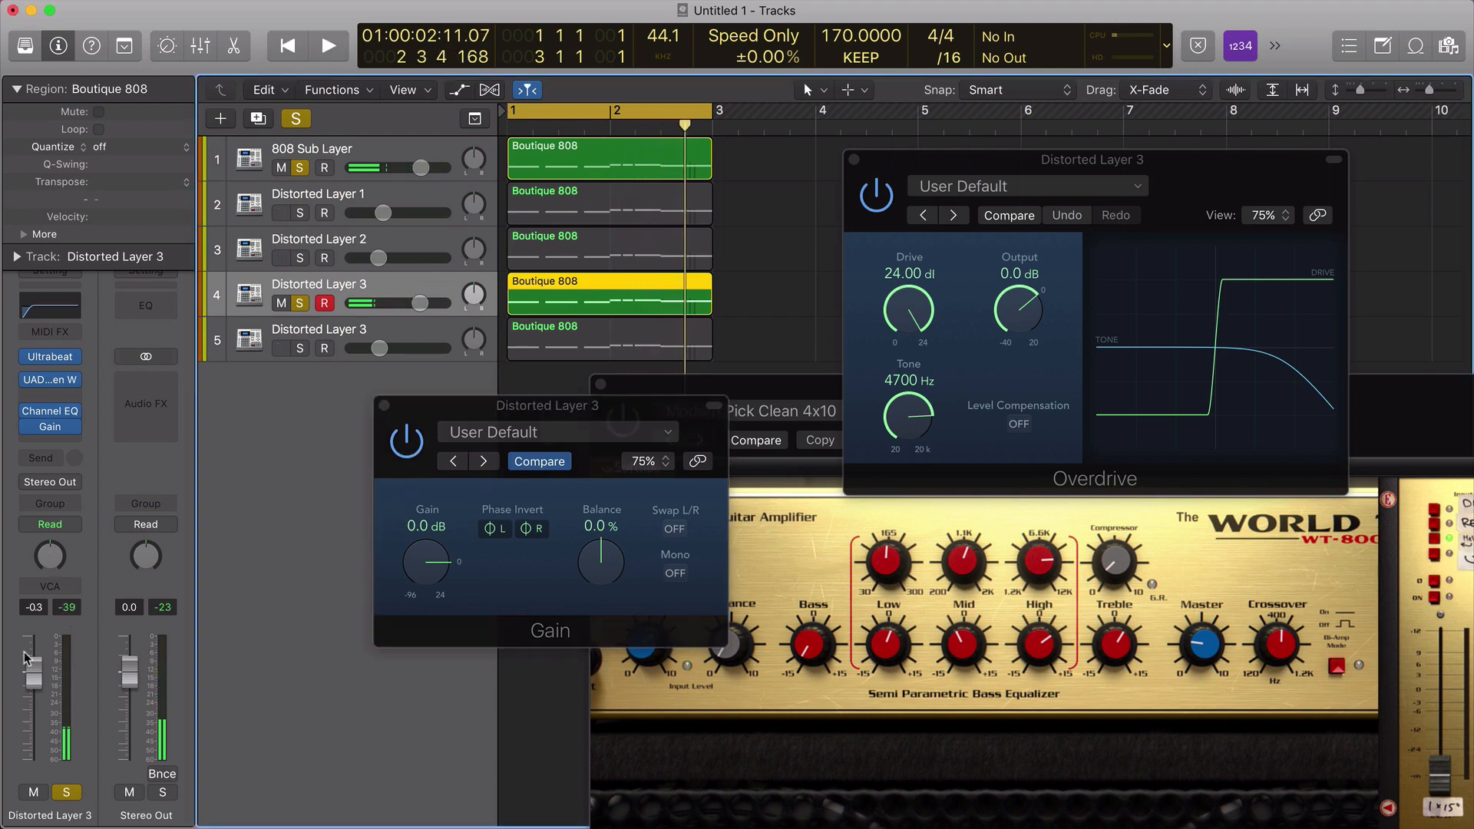
{"action": "key", "text": "space"}
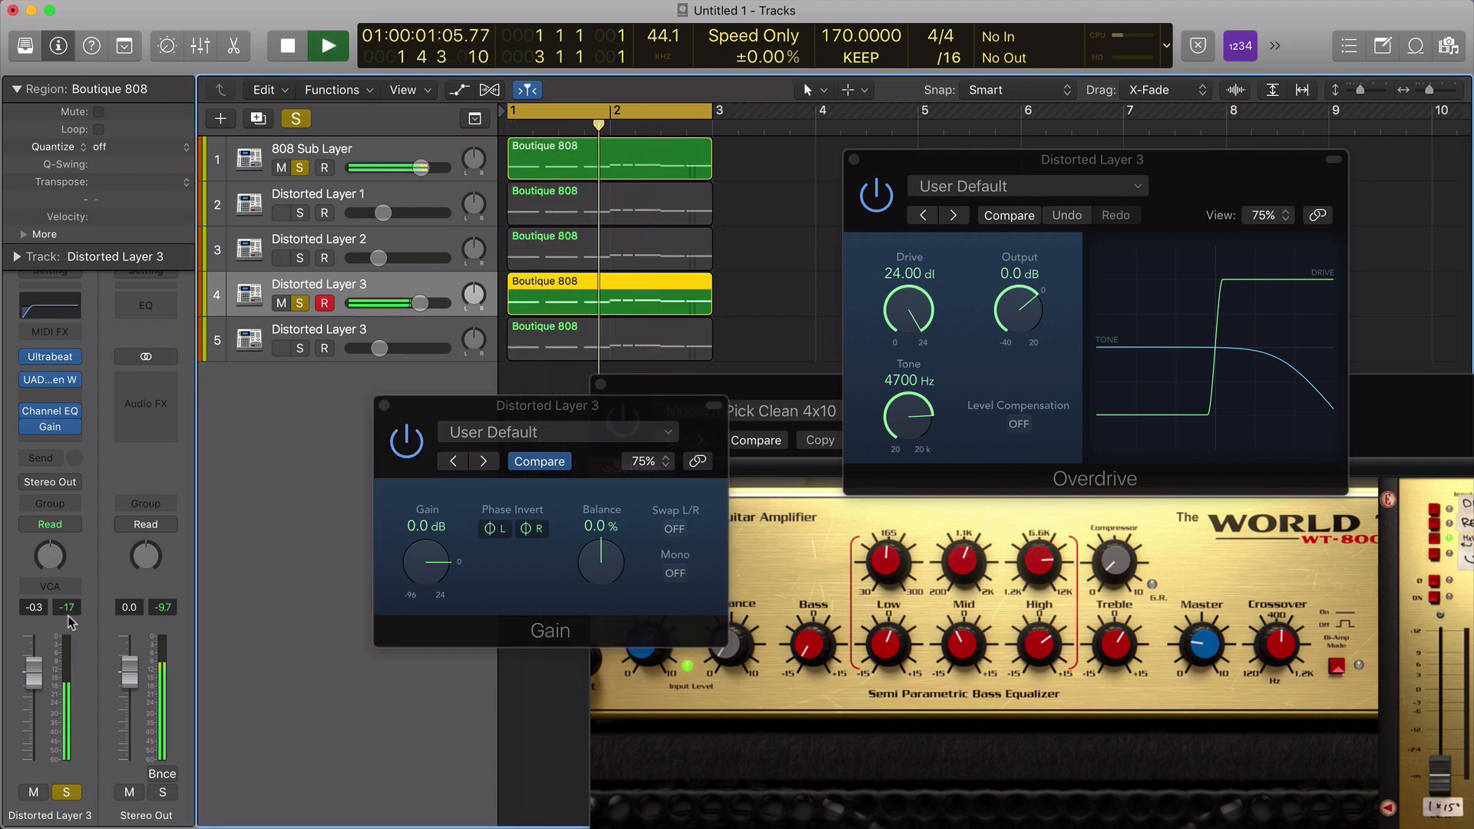
{"action": "left_click", "coordinate": [407, 441]}
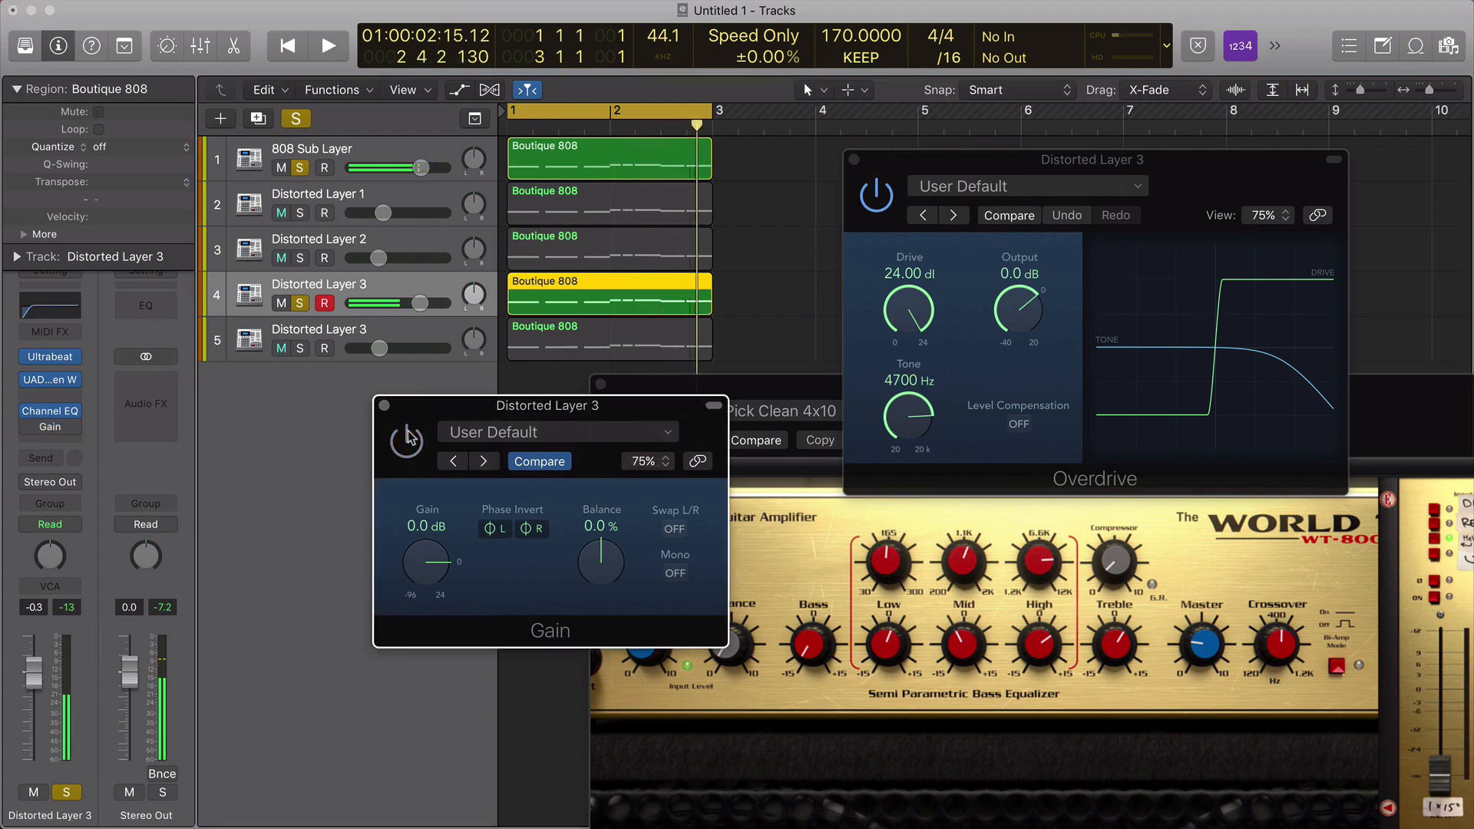
{"action": "key", "text": "space"}
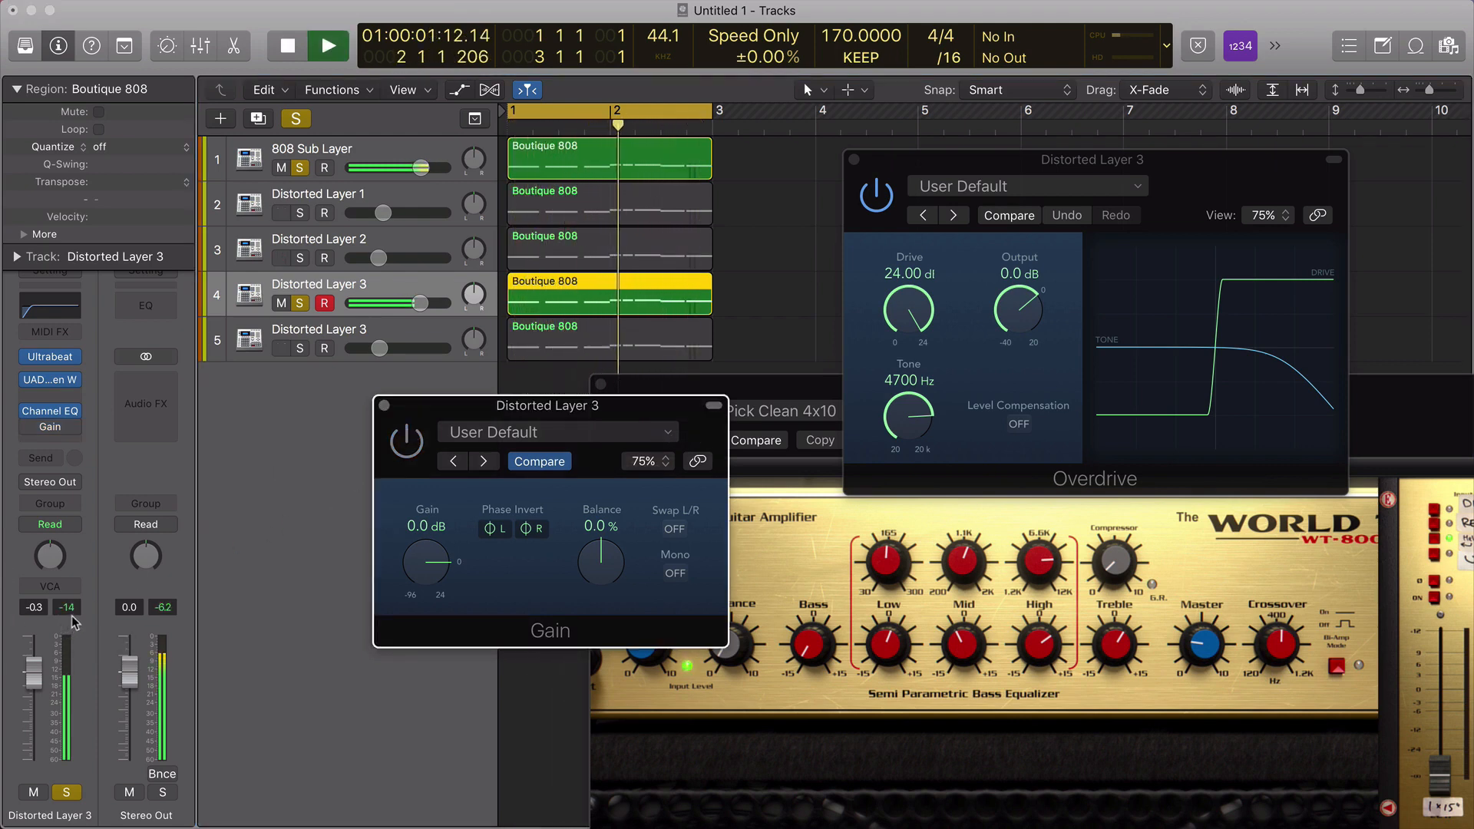
{"action": "key", "text": "space"}
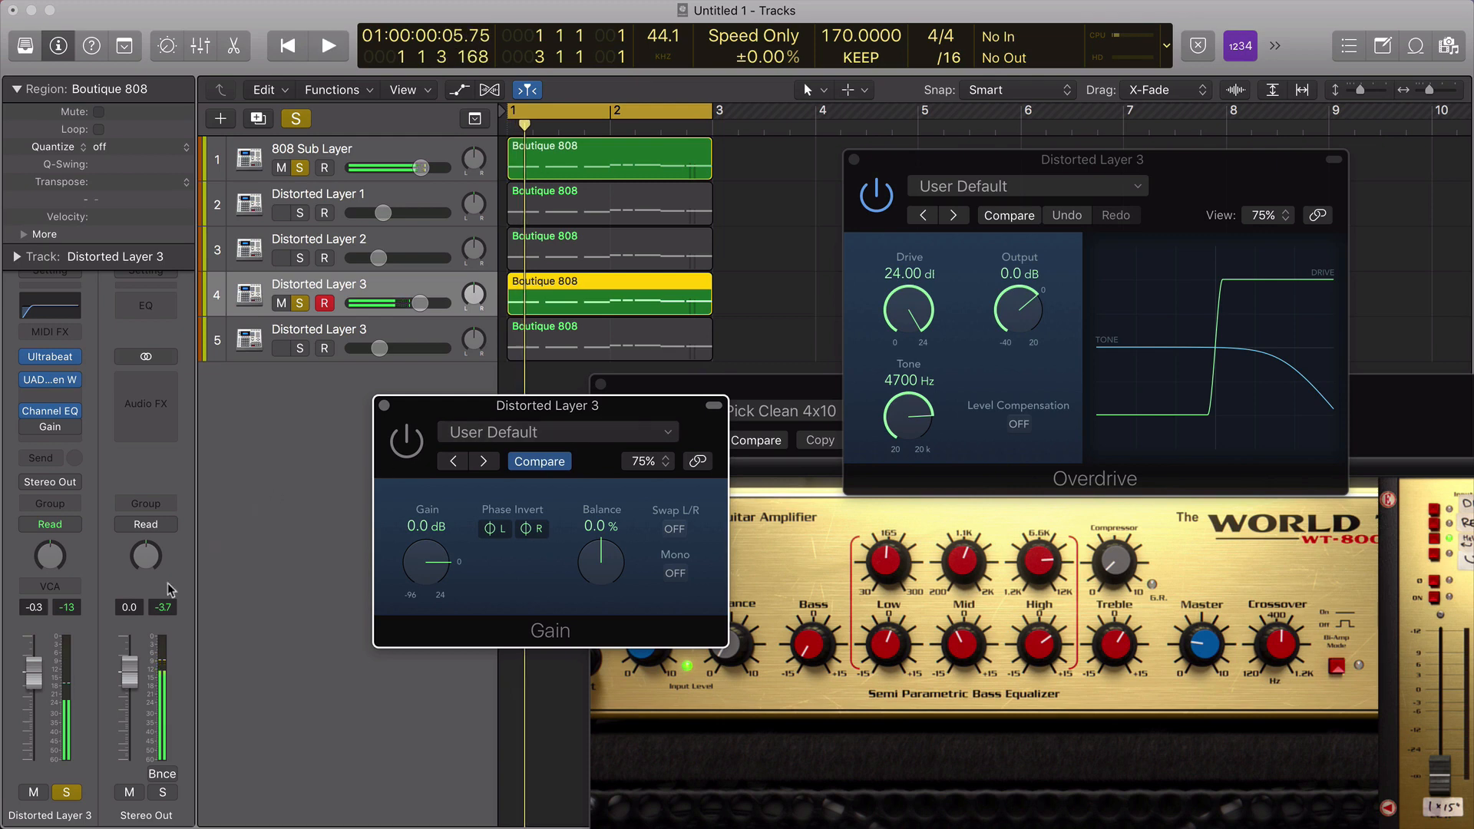
Reset the Stereo Out peak level and compare its output peaks with Gain bypassed and with Gain re-enabled.
{"action": "left_click", "coordinate": [163, 608]}
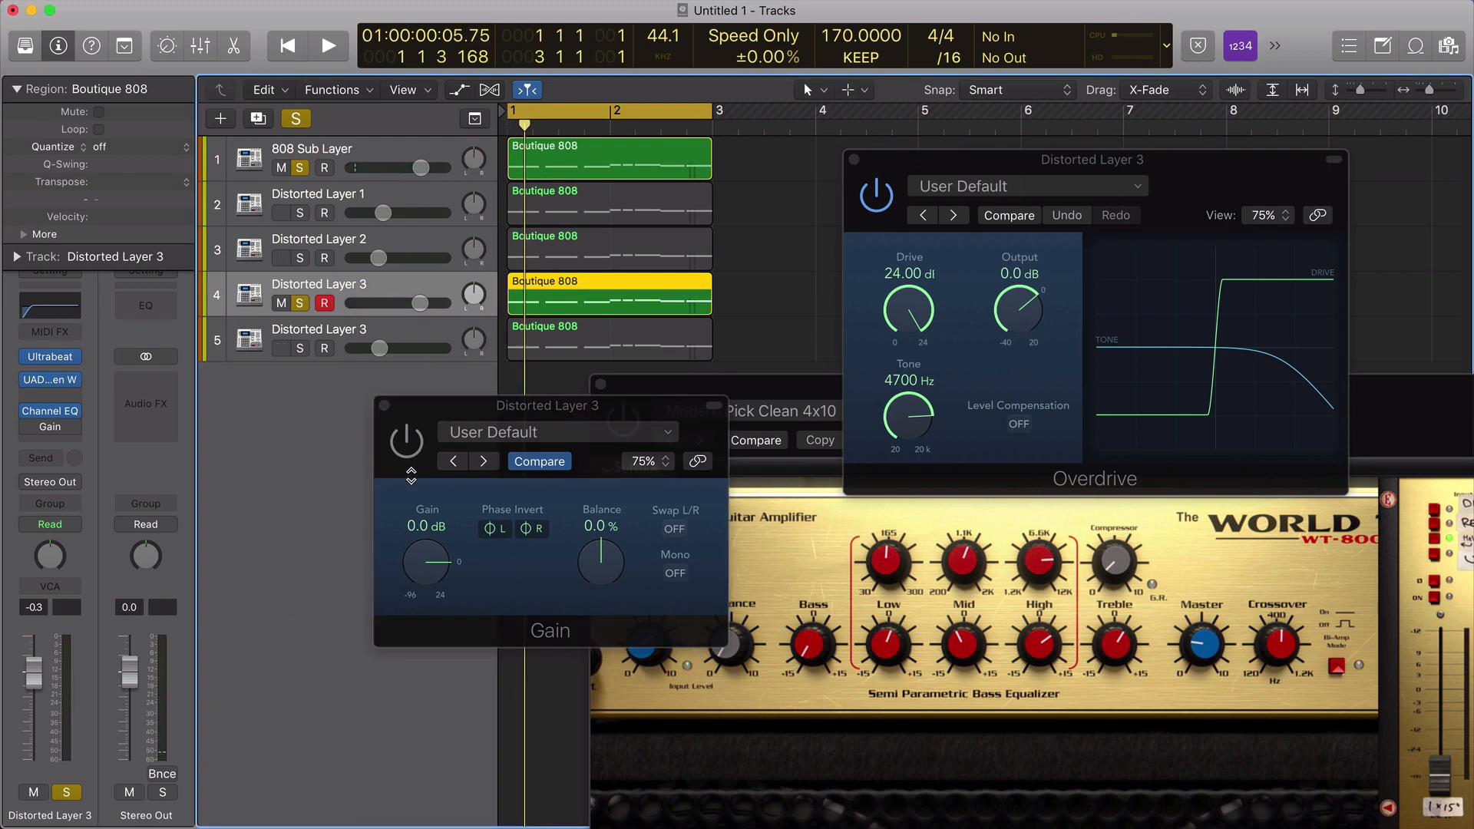
{"action": "key", "text": "space"}
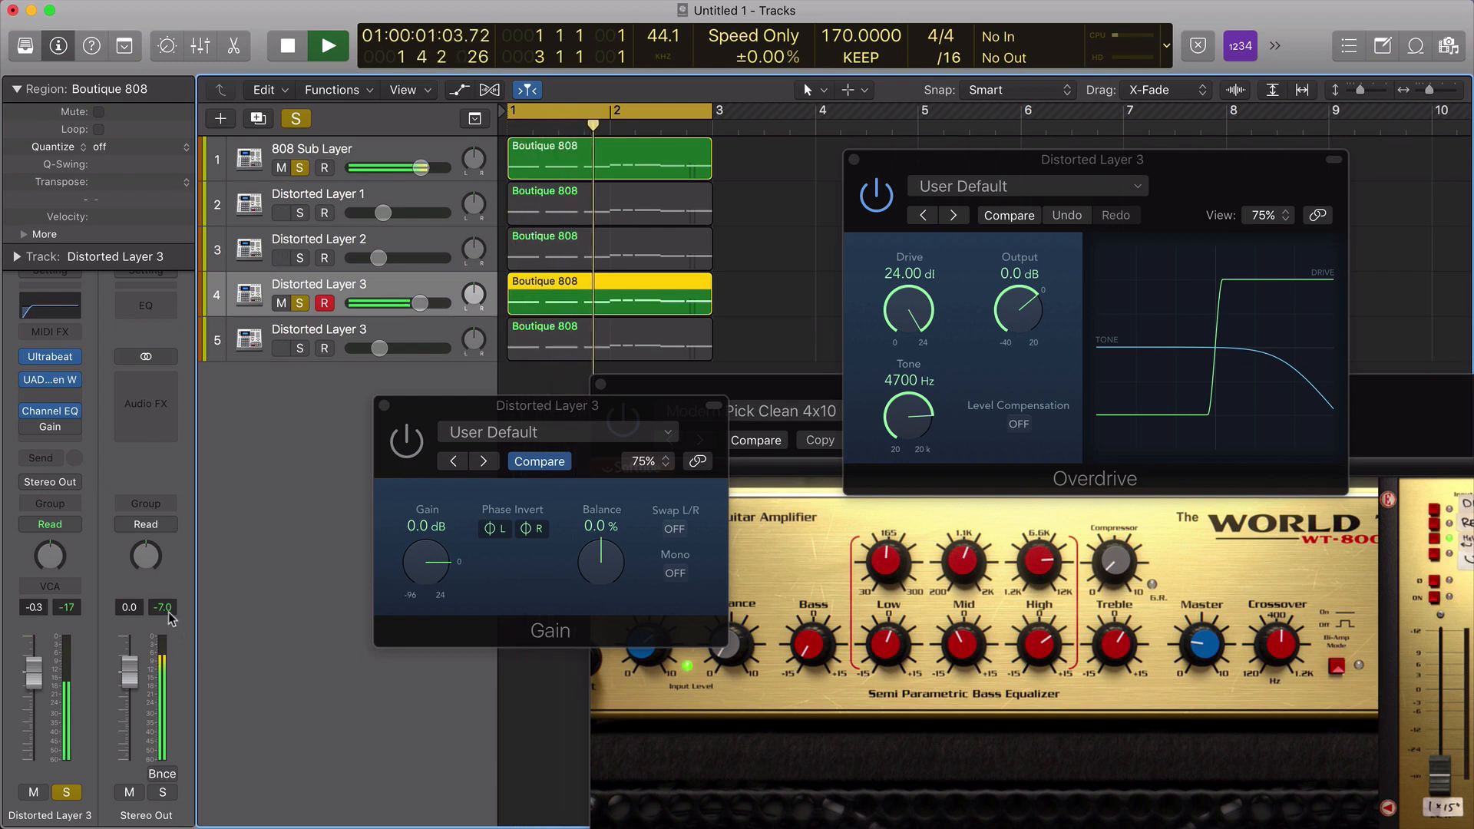
{"action": "key", "text": "space"}
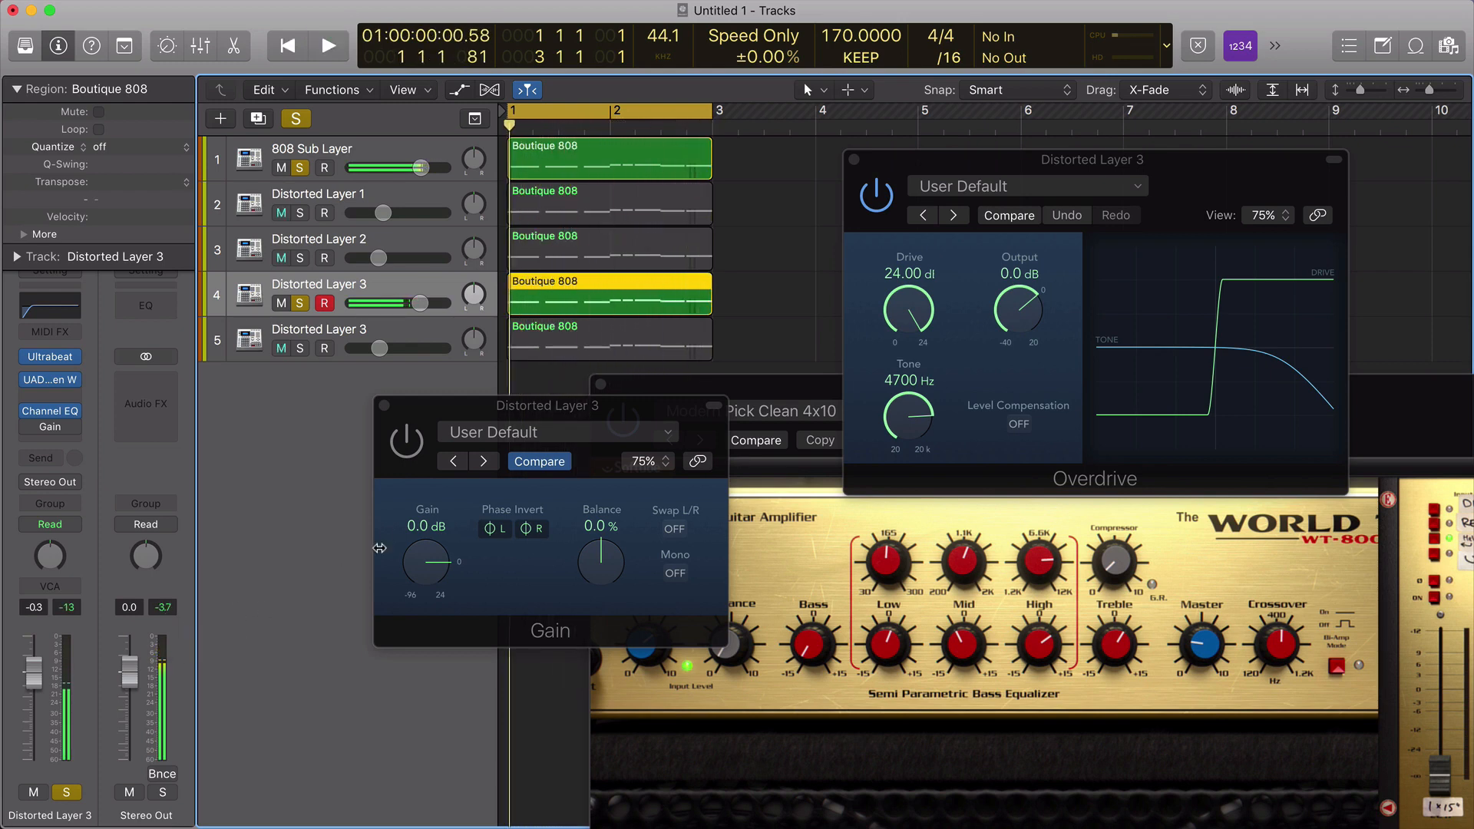
{"action": "left_click", "coordinate": [422, 447]}
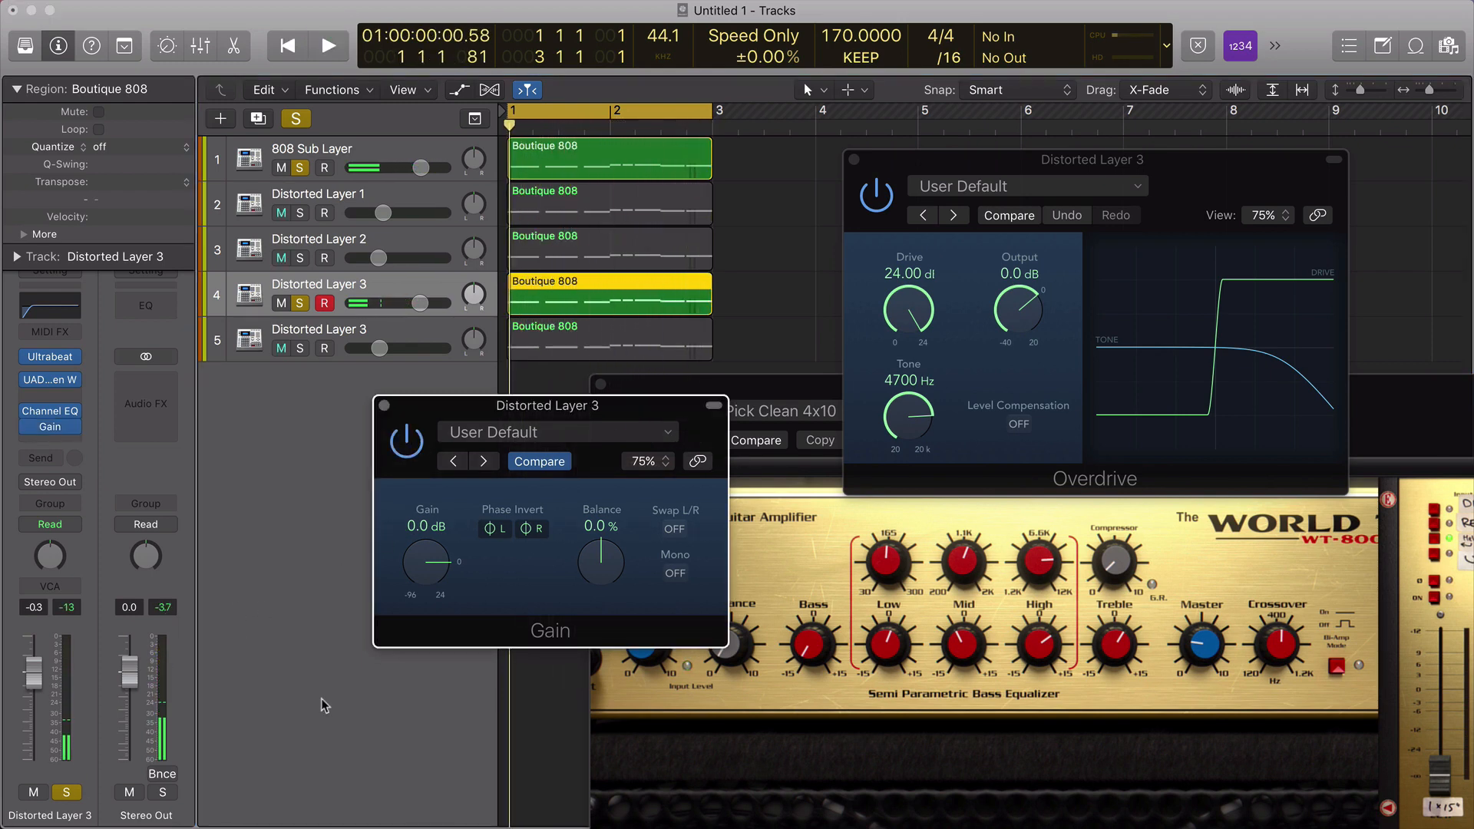
{"action": "key", "text": "space"}
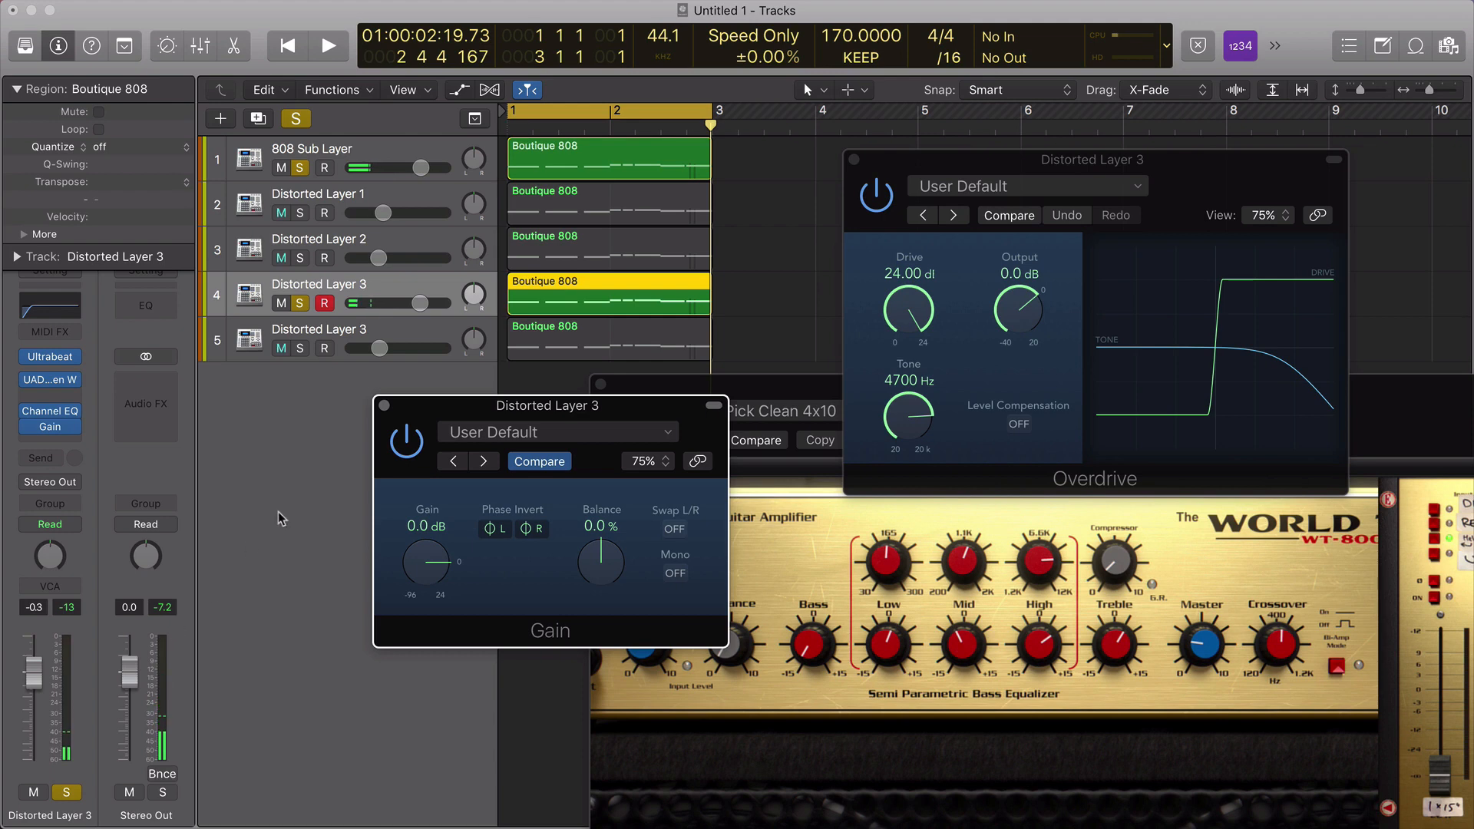
Reposition the Gain window below the track list, start playback and turn off solo on track 4's Distorted Layer 3.
{"action": "left_click_drag", "start_coordinate": [538, 406], "coordinate": [436, 419]}
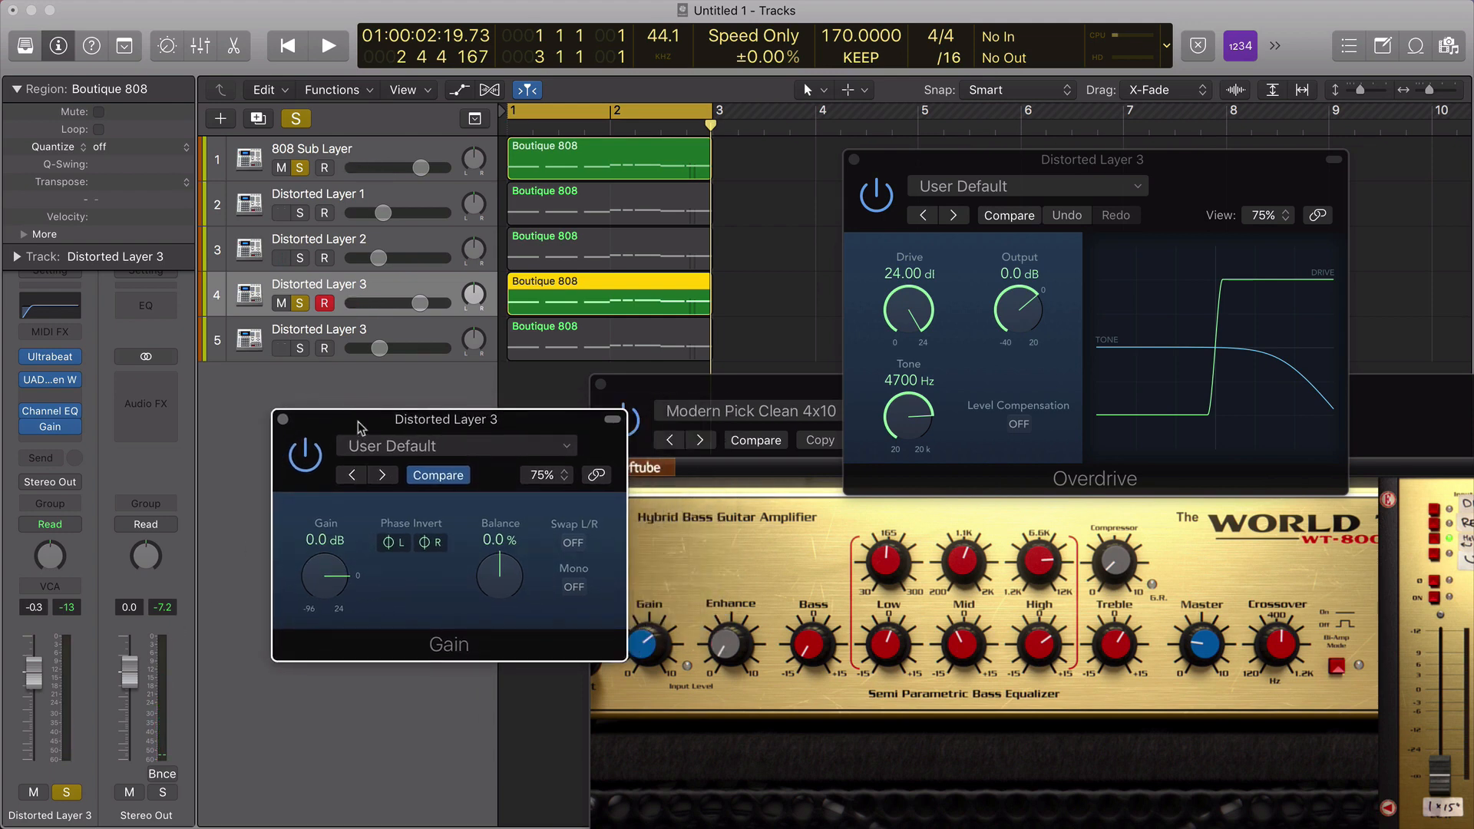
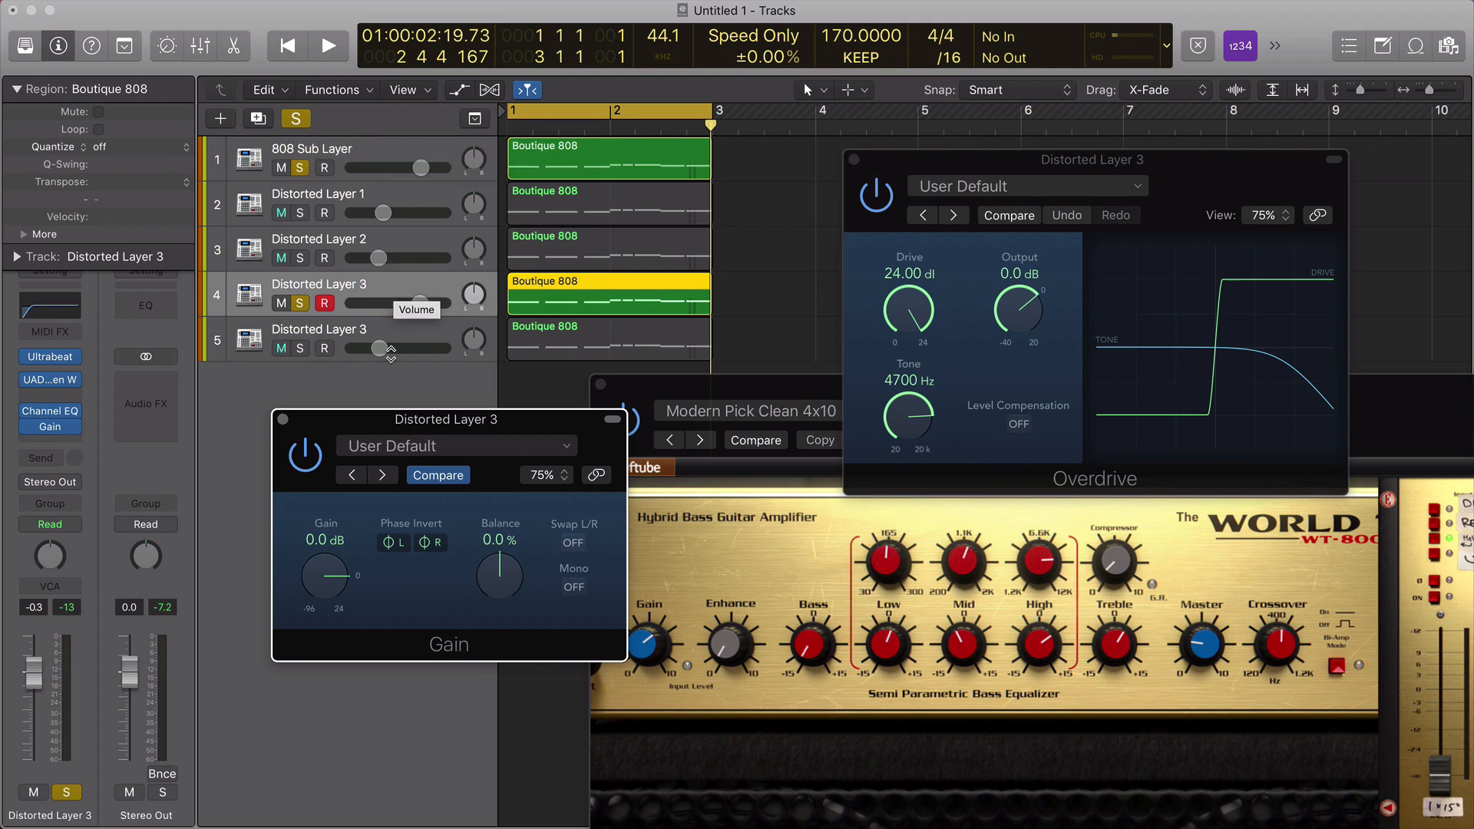
{"action": "left_click_drag", "start_coordinate": [480, 419], "coordinate": [492, 419]}
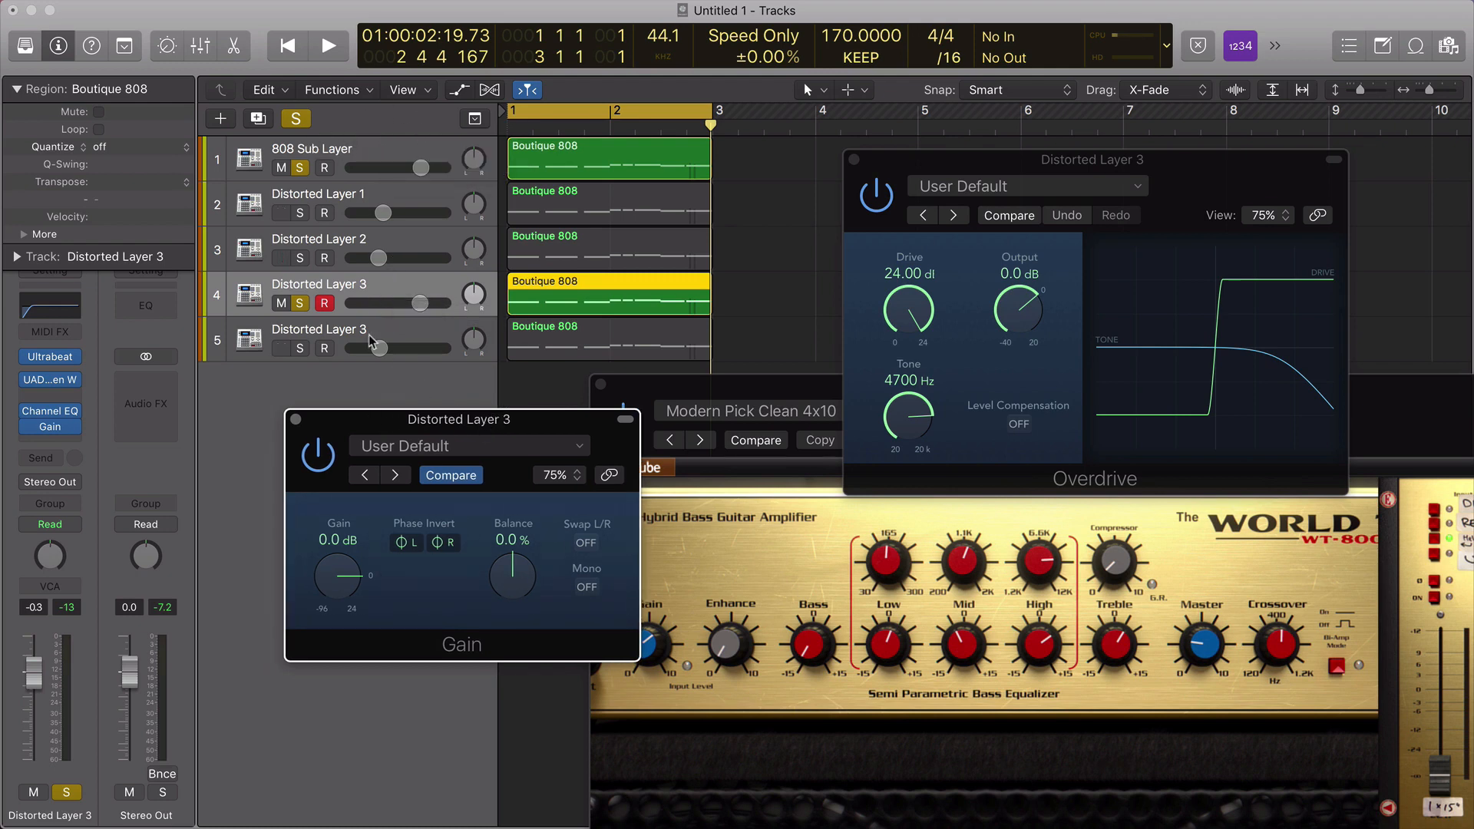
{"action": "key", "text": "space"}
{"action": "left_click", "coordinate": [300, 304]}
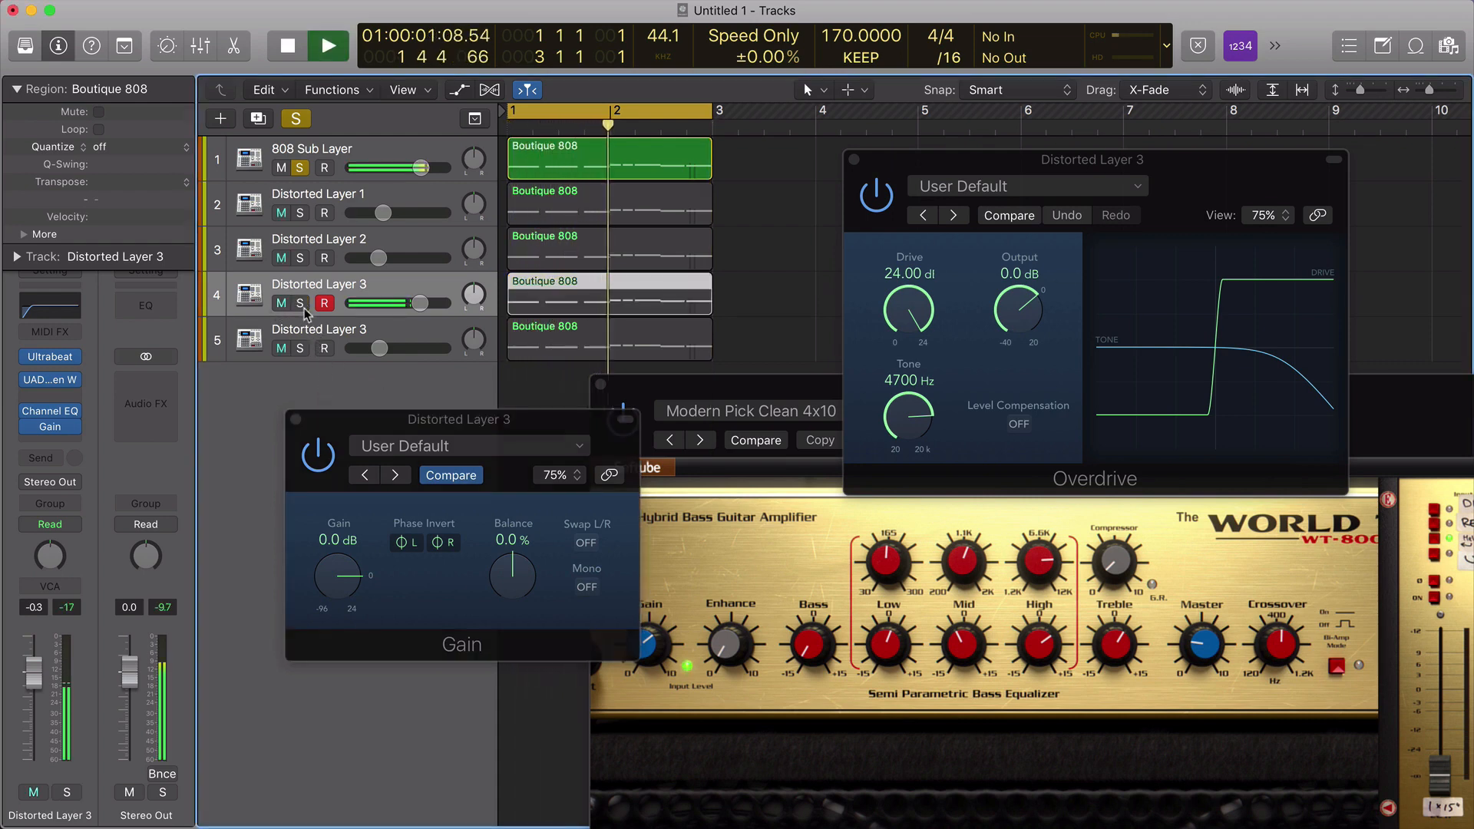
Solo track 4's Distorted Layer 3 again, bypass and re-enable its Gain during playback, and stop playback.
{"action": "left_click", "coordinate": [304, 307]}
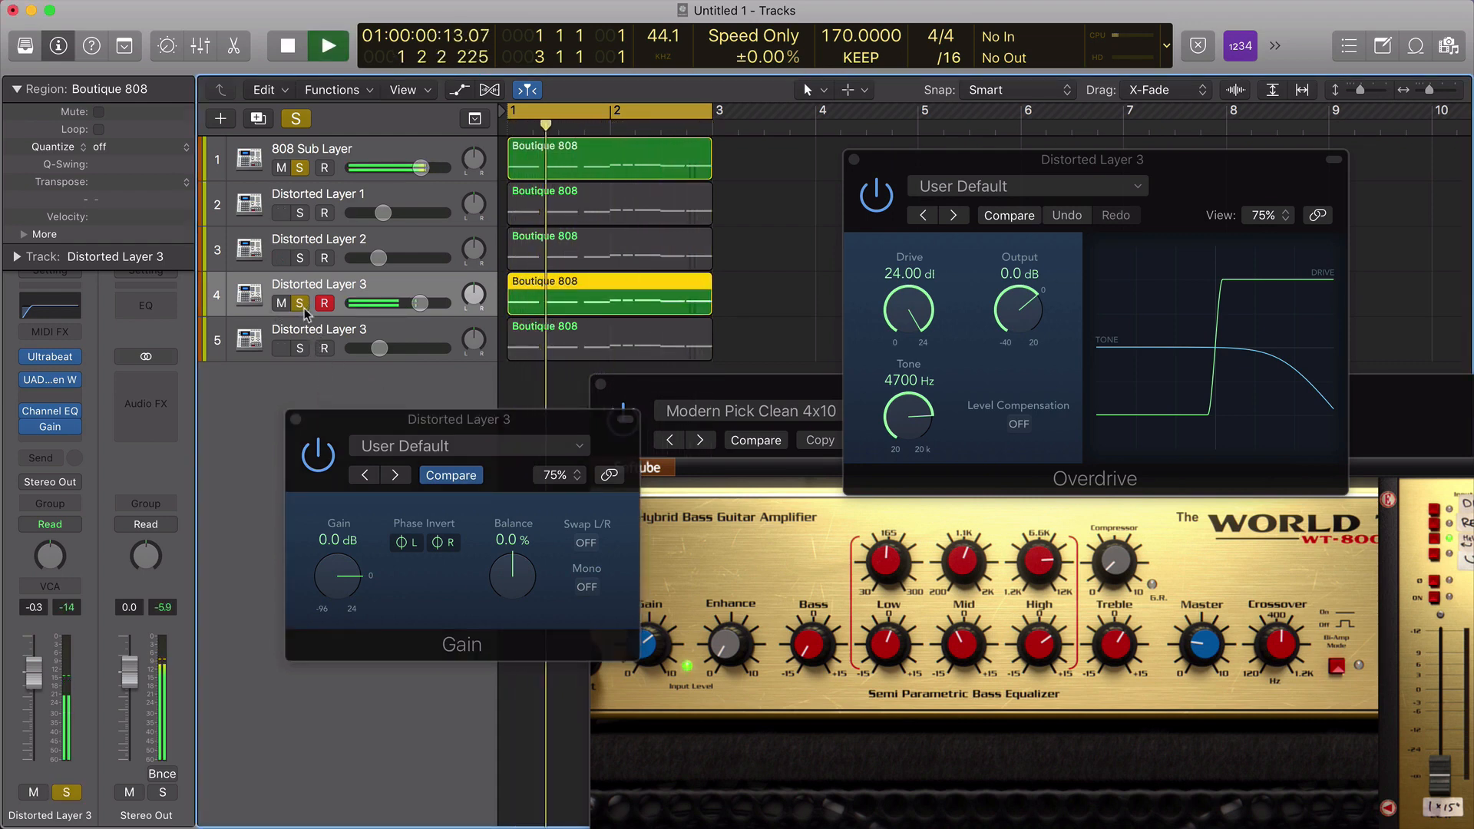
{"action": "left_click", "coordinate": [334, 459]}
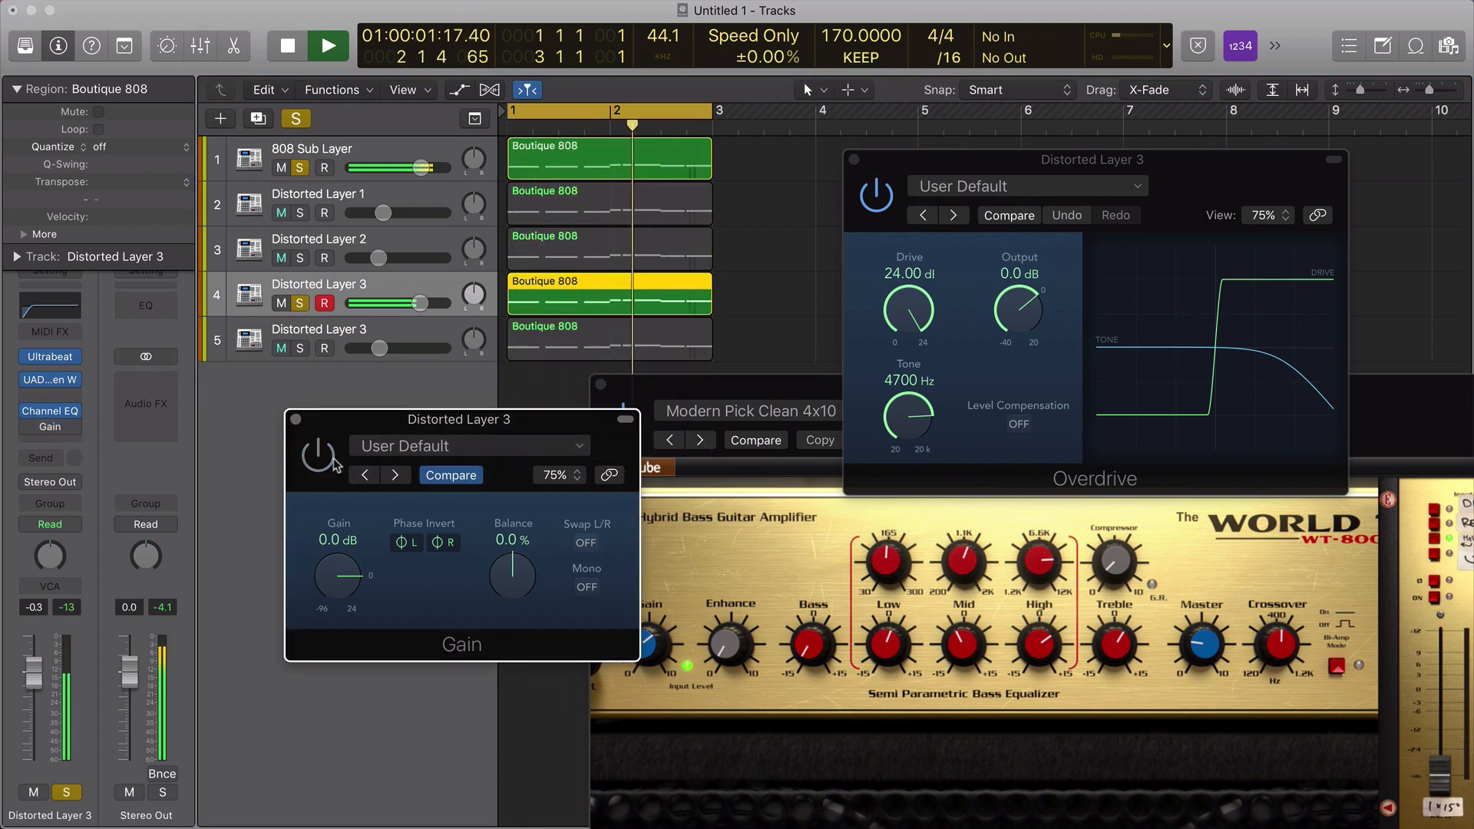
{"action": "left_click", "coordinate": [333, 459]}
{"action": "key", "text": "space"}
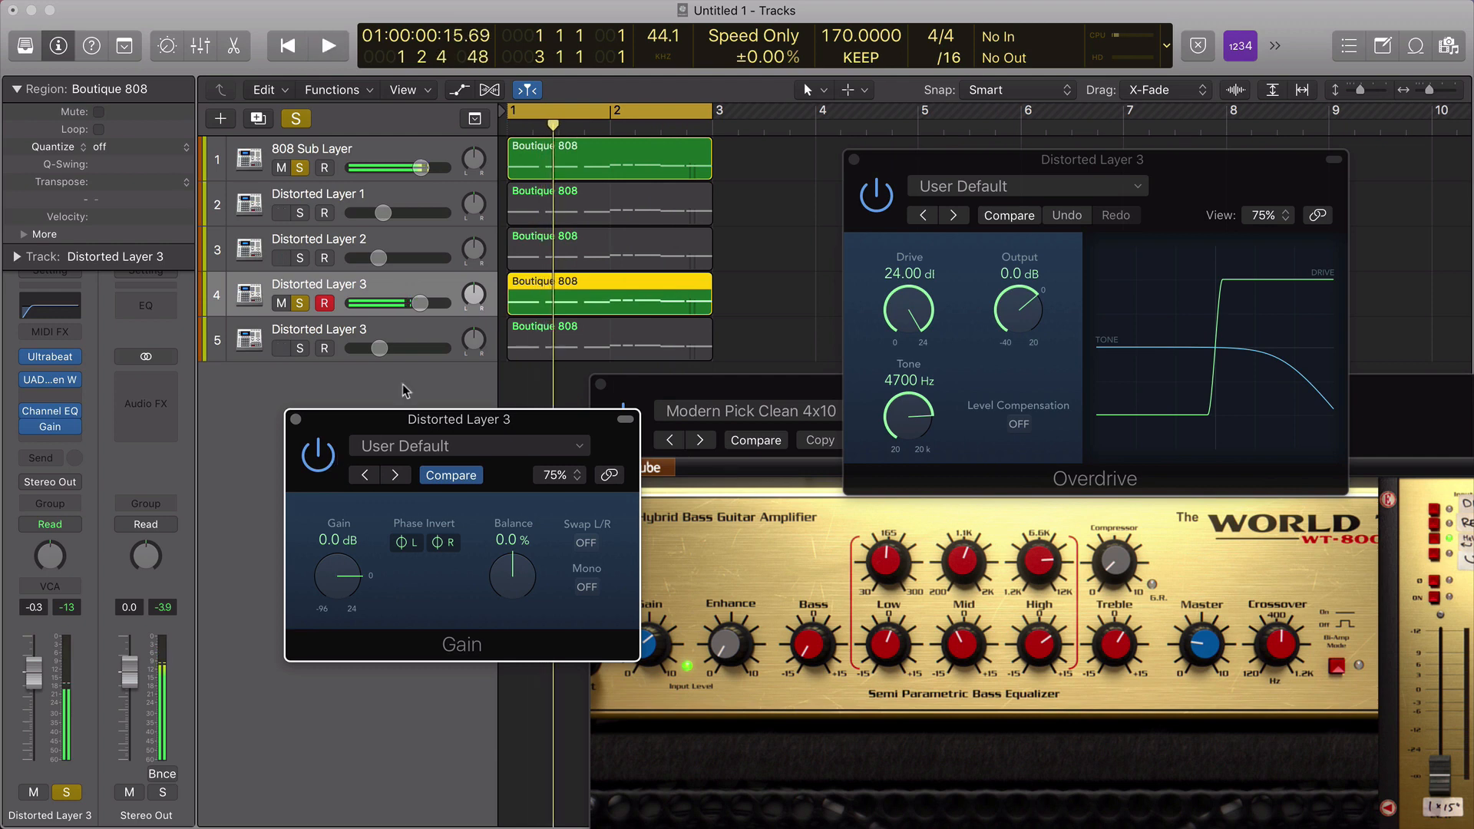
Lower track 4's volume to -4.8 dB and compare its Gain active and bypassed during playback.
{"action": "left_click_drag", "start_coordinate": [420, 303], "coordinate": [410, 303]}
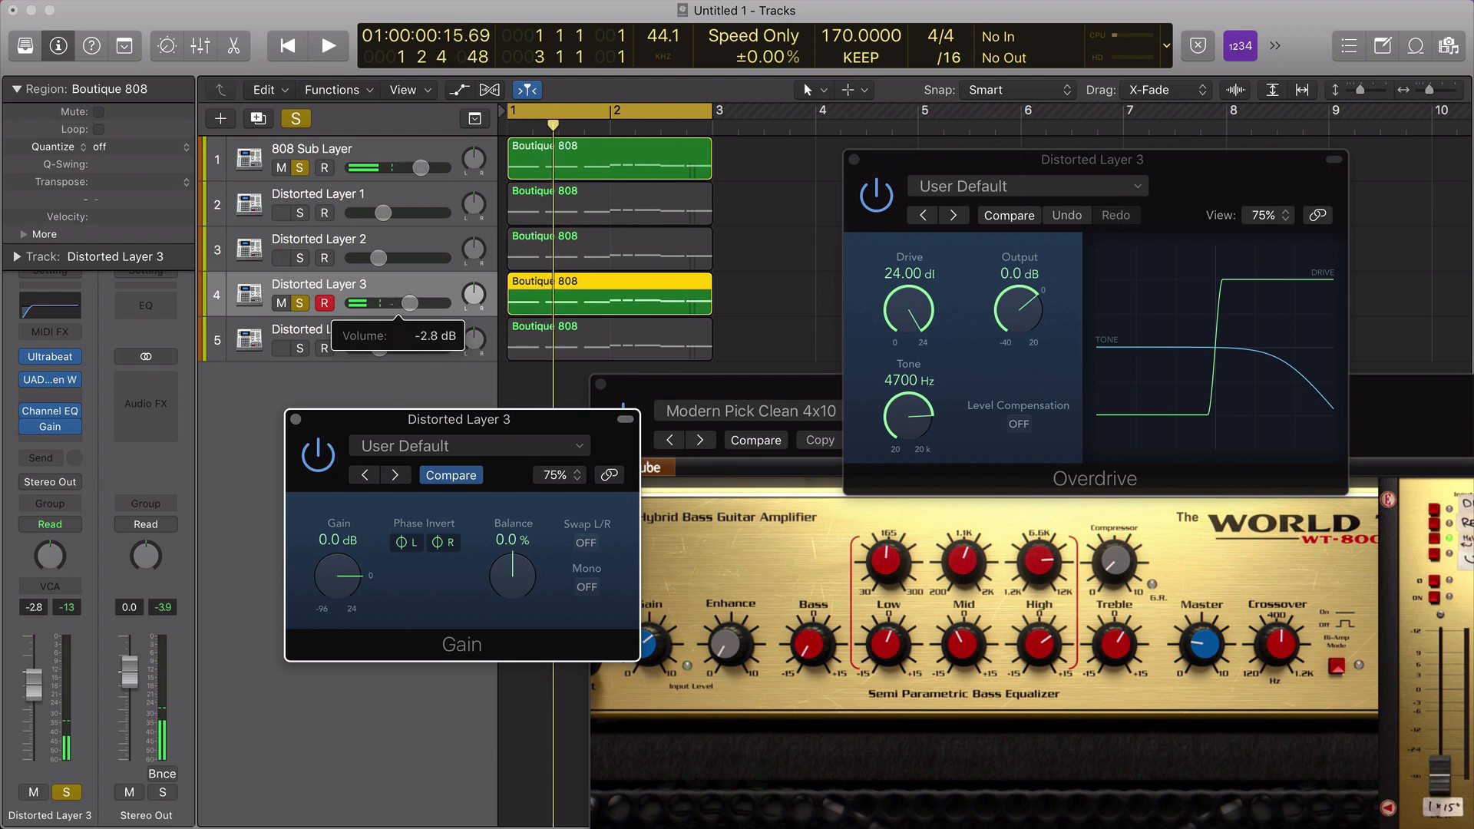
{"action": "key", "text": "space"}
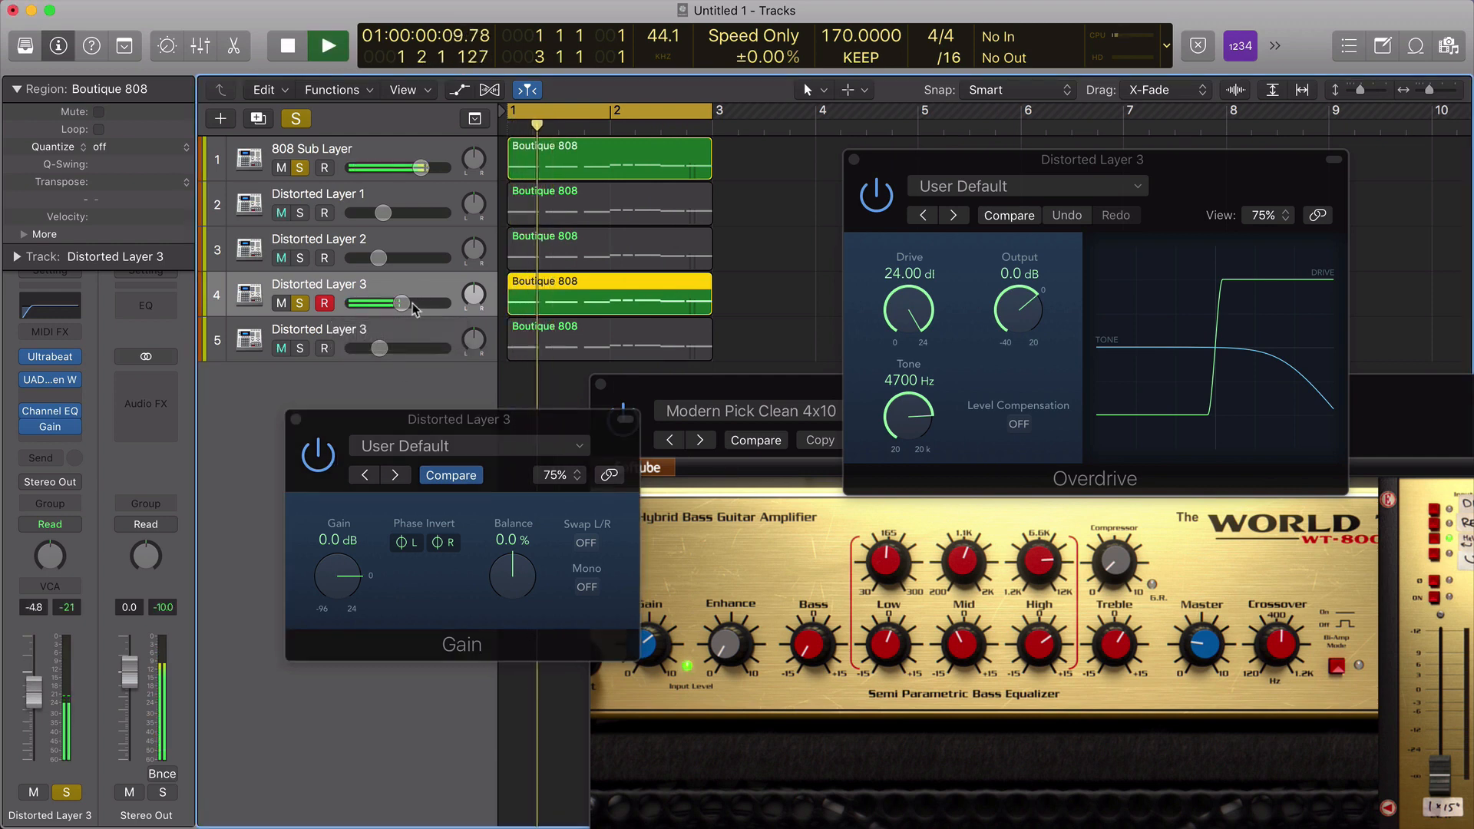
{"action": "left_click", "coordinate": [318, 457]}
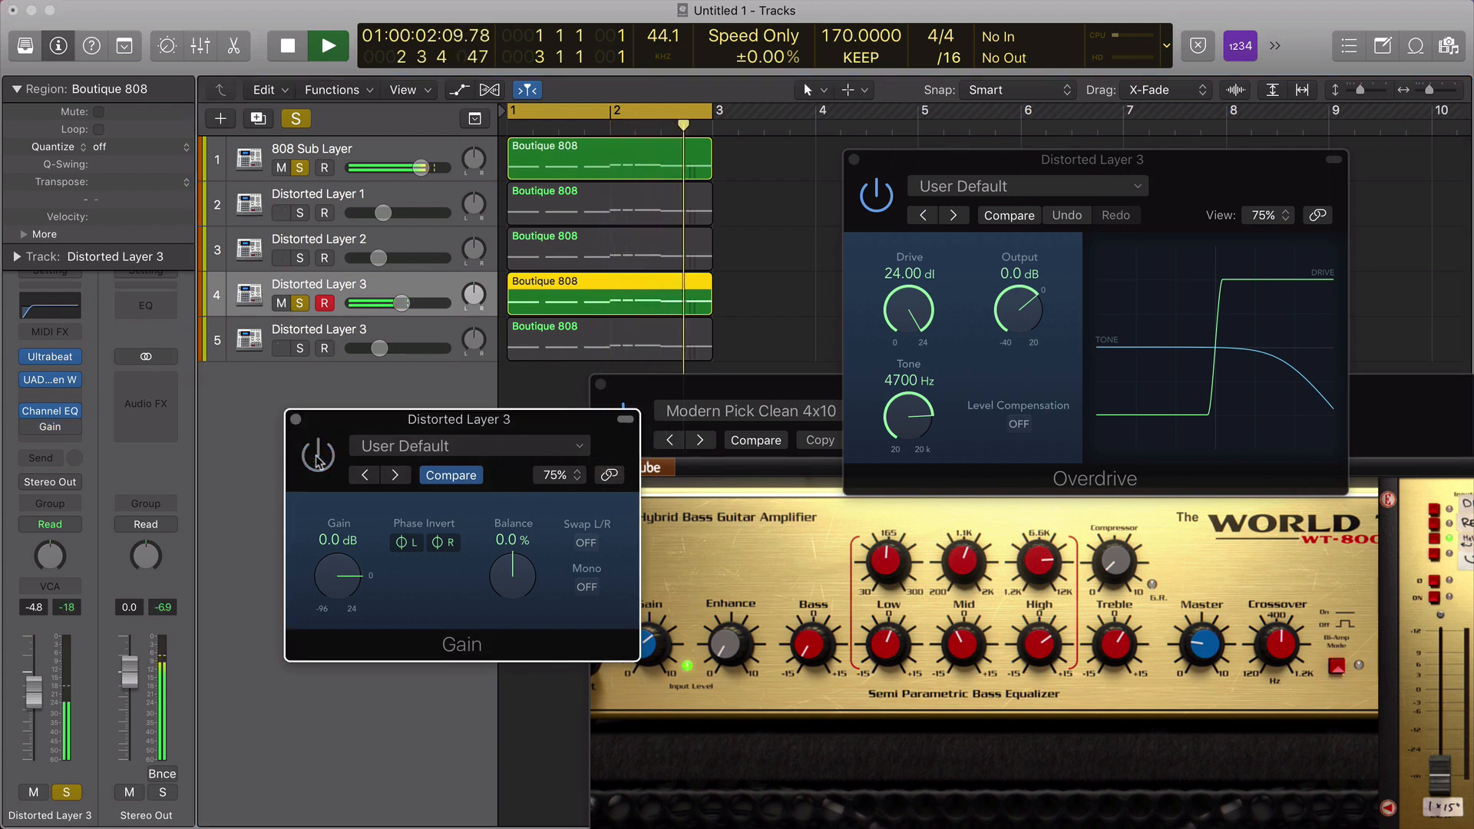
{"action": "left_click", "coordinate": [318, 457]}
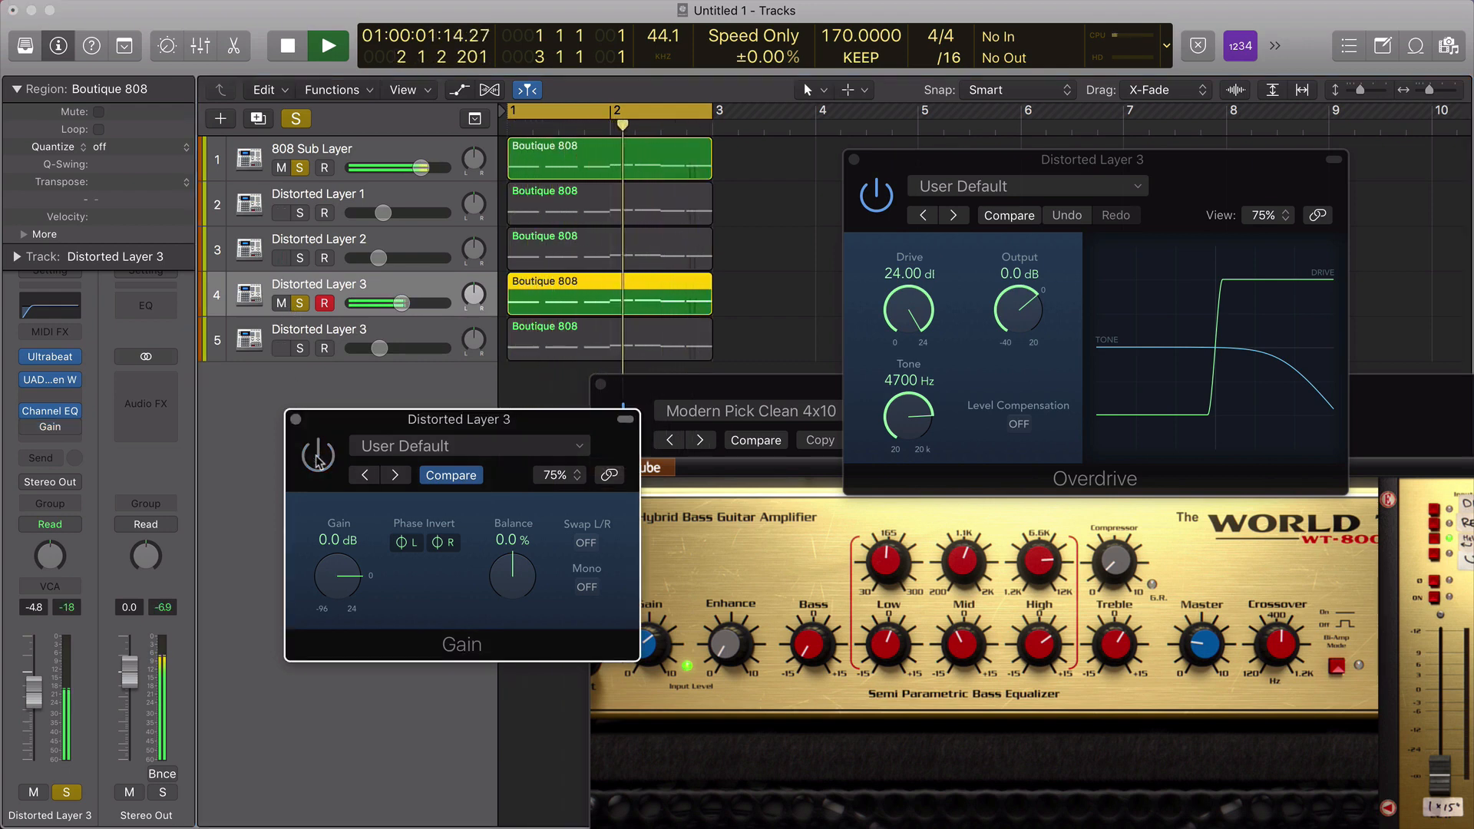
{"action": "left_click", "coordinate": [318, 458]}
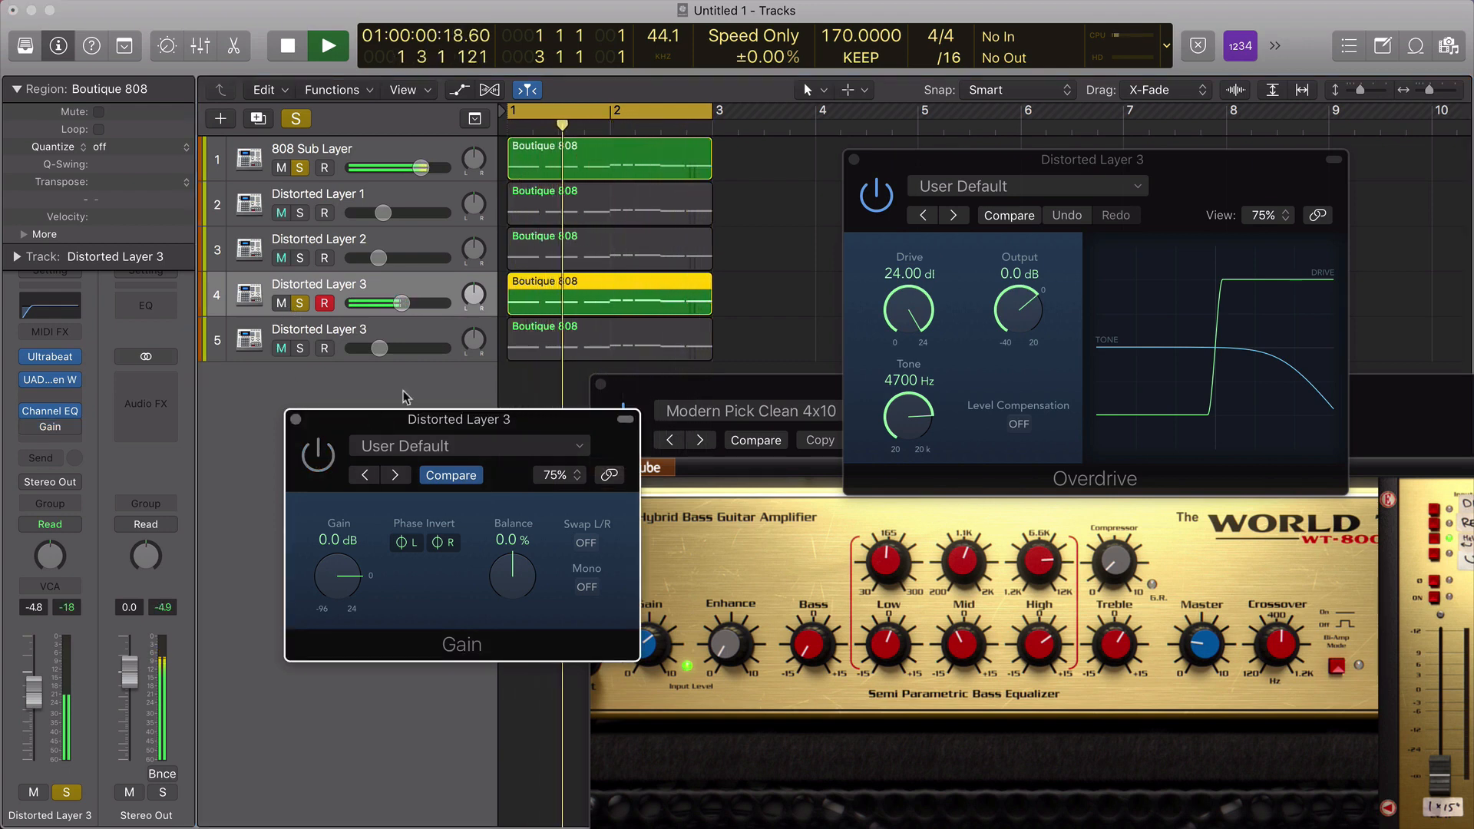
Re-enable track 4's Gain, replay the layers with it active, bypassed and active again, and stop playback.
{"action": "key", "text": "space"}
{"action": "left_click", "coordinate": [318, 456]}
{"action": "key", "text": "space"}
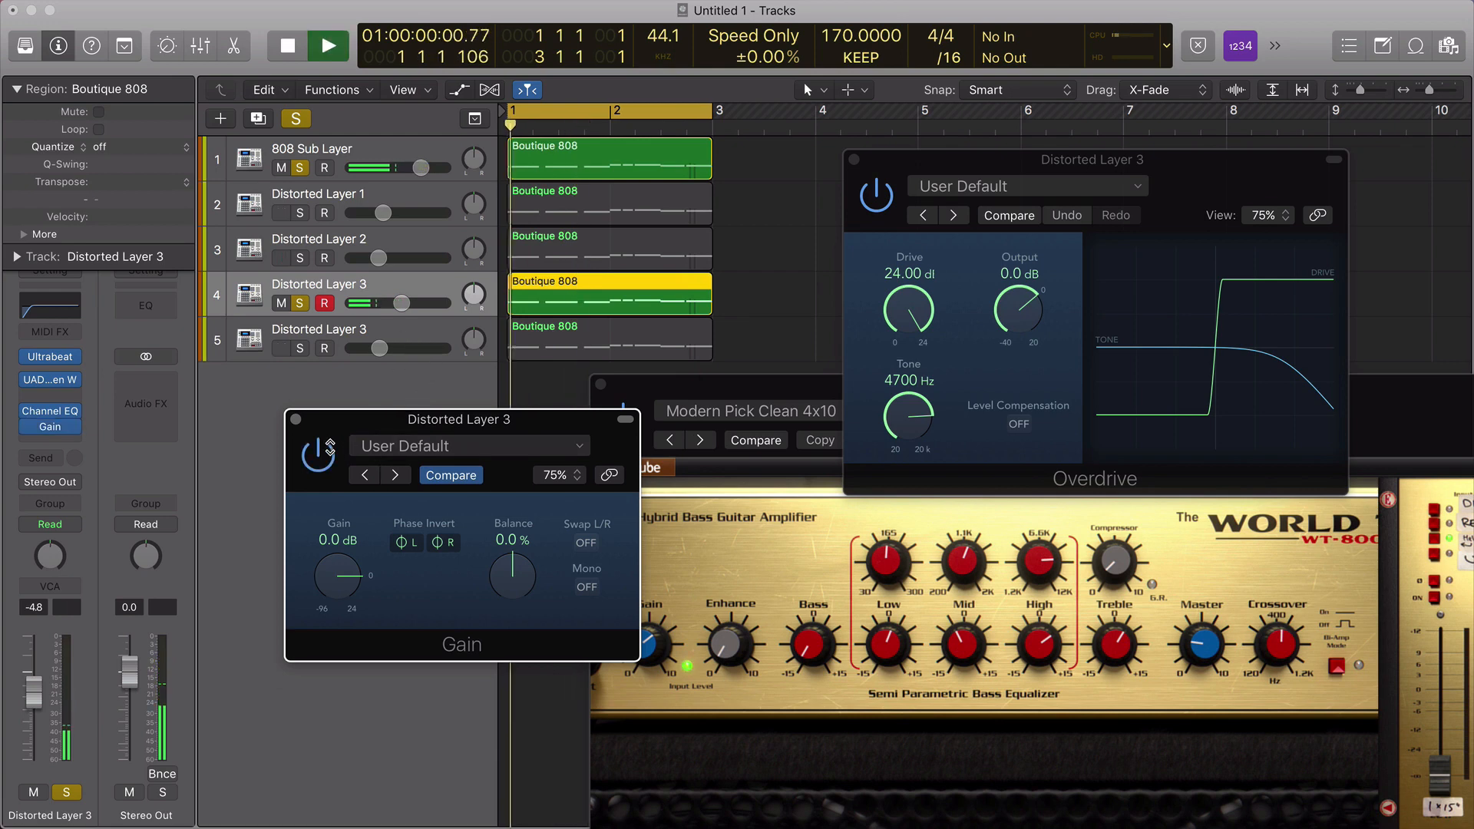
{"action": "left_click", "coordinate": [329, 447]}
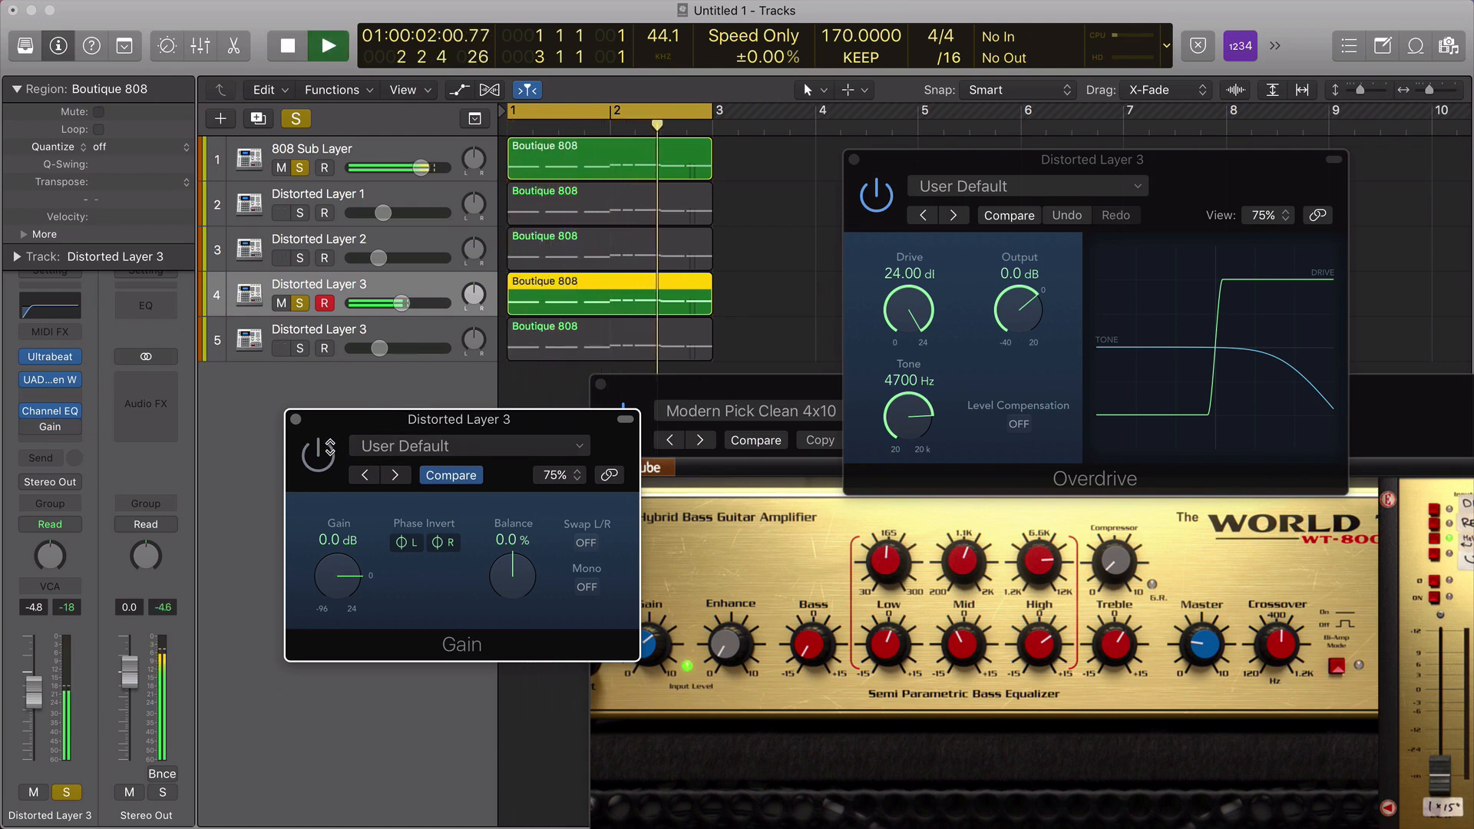
{"action": "left_click", "coordinate": [328, 446]}
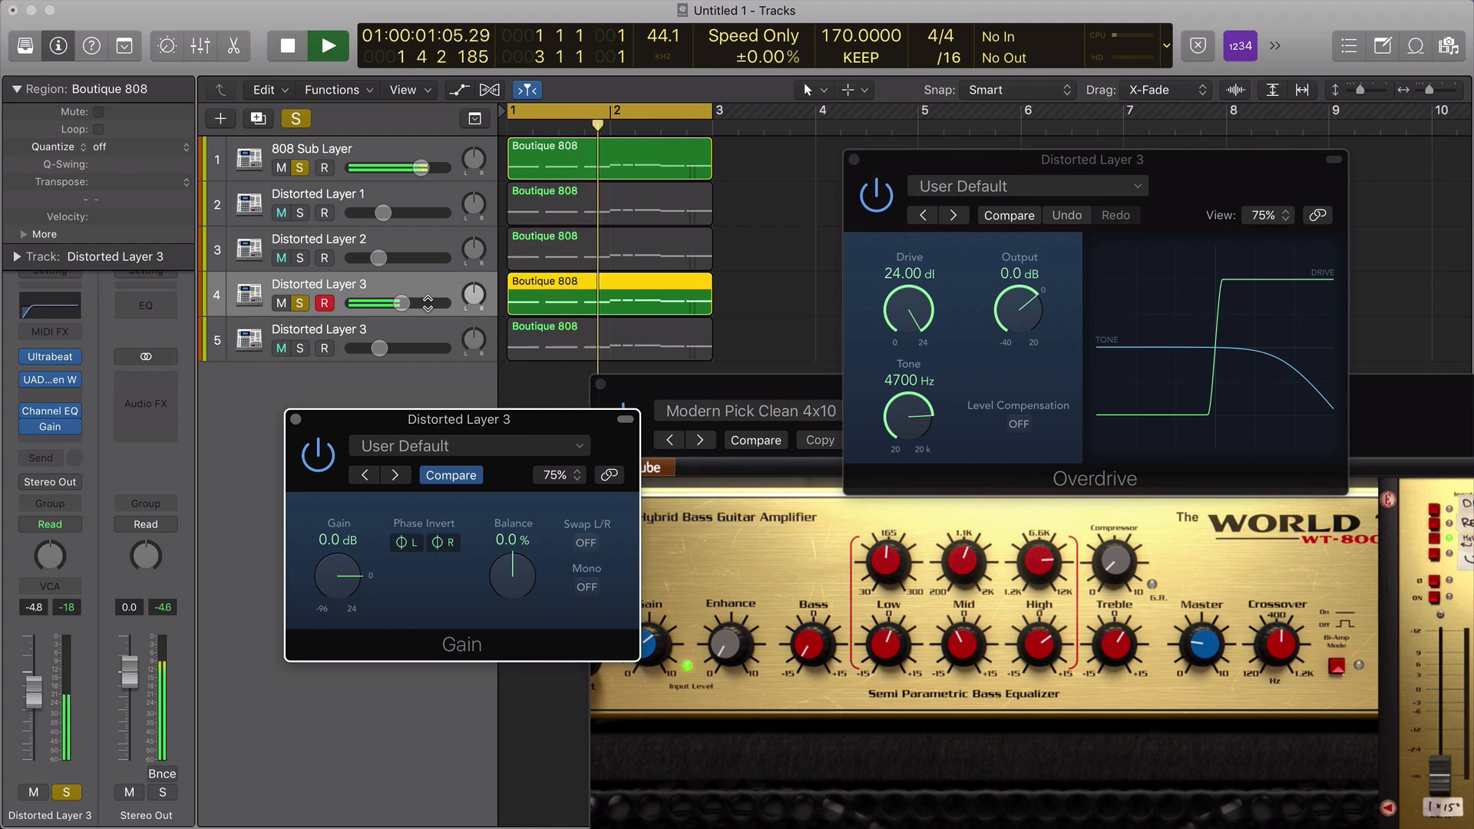
{"action": "key", "text": "space"}
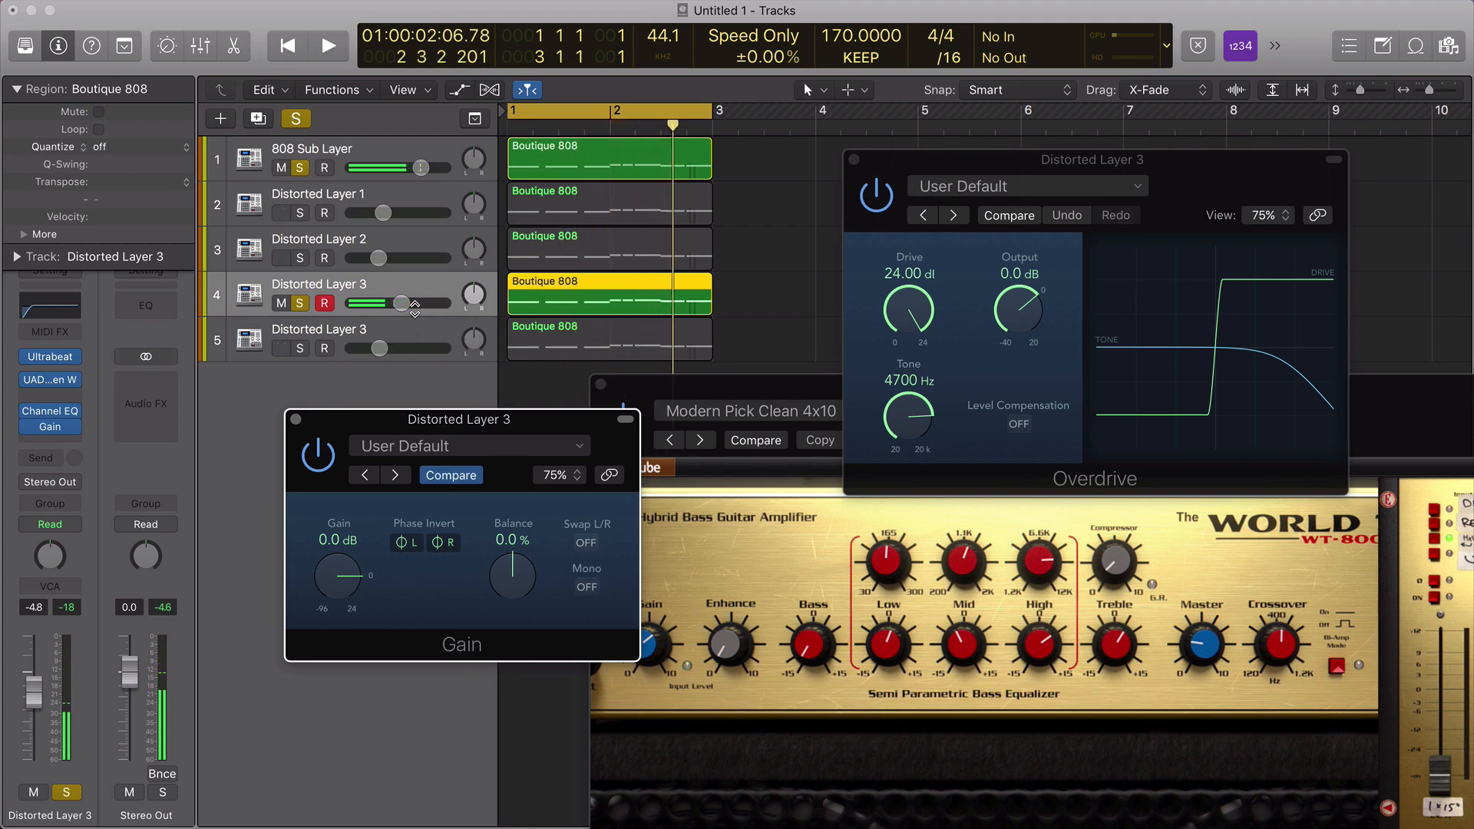
Add Distorted Layers 2 and 1 to the solo, start playback and lower Distorted Layer 1's volume to about -16 dB.
{"action": "left_click", "coordinate": [303, 258]}
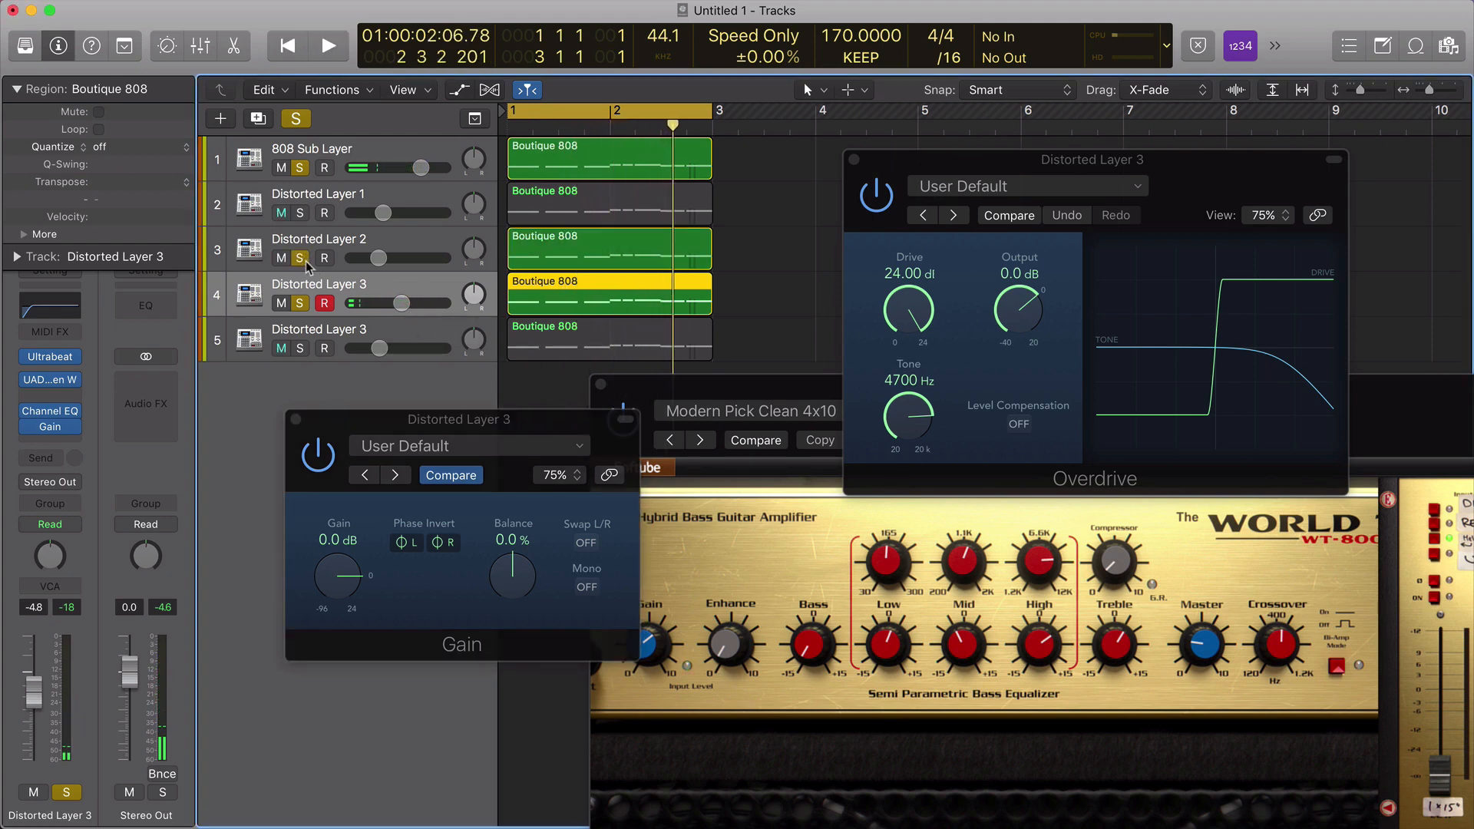
{"action": "left_click", "coordinate": [304, 212]}
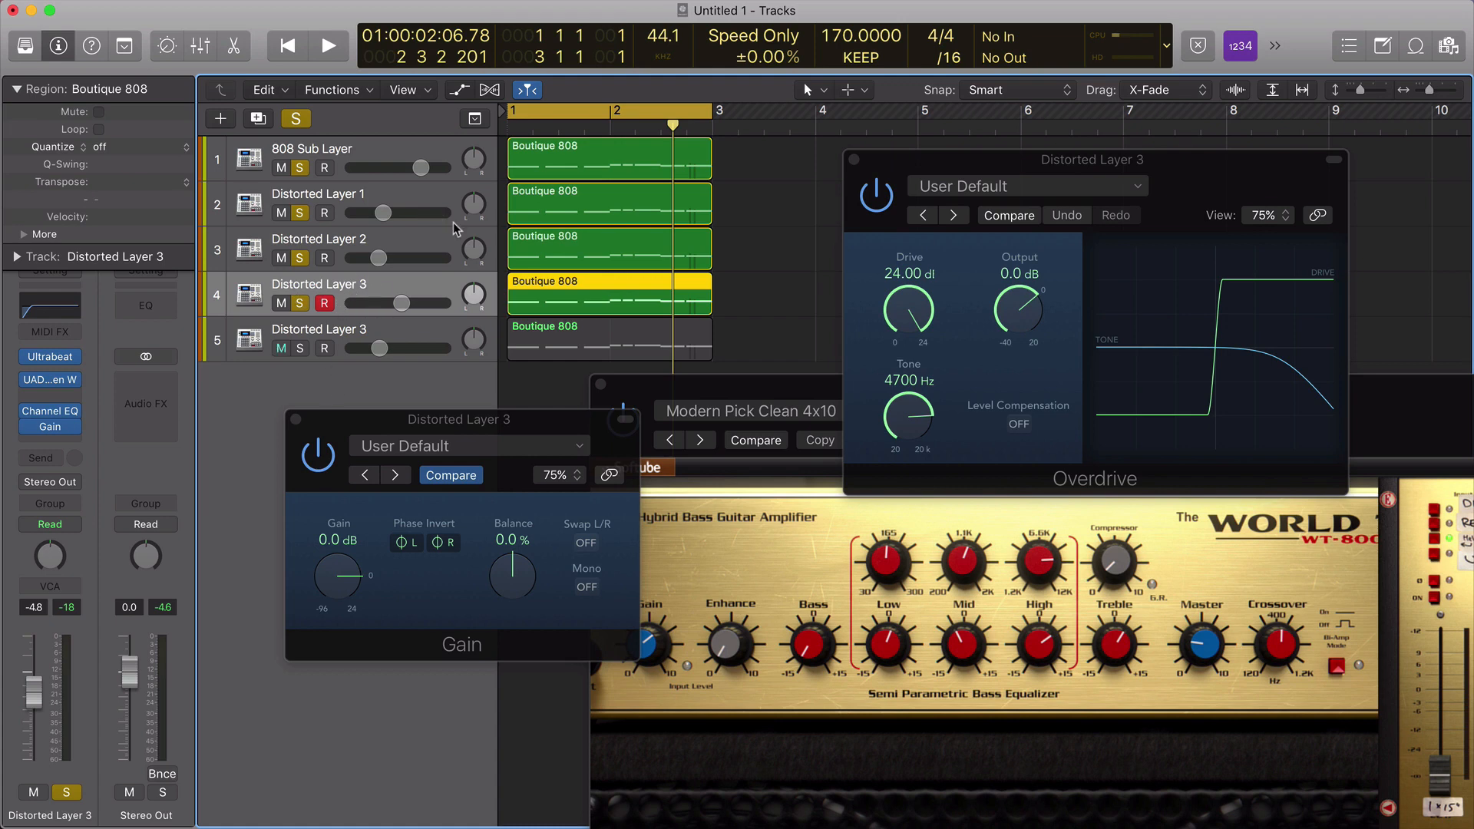
{"action": "key", "text": "space"}
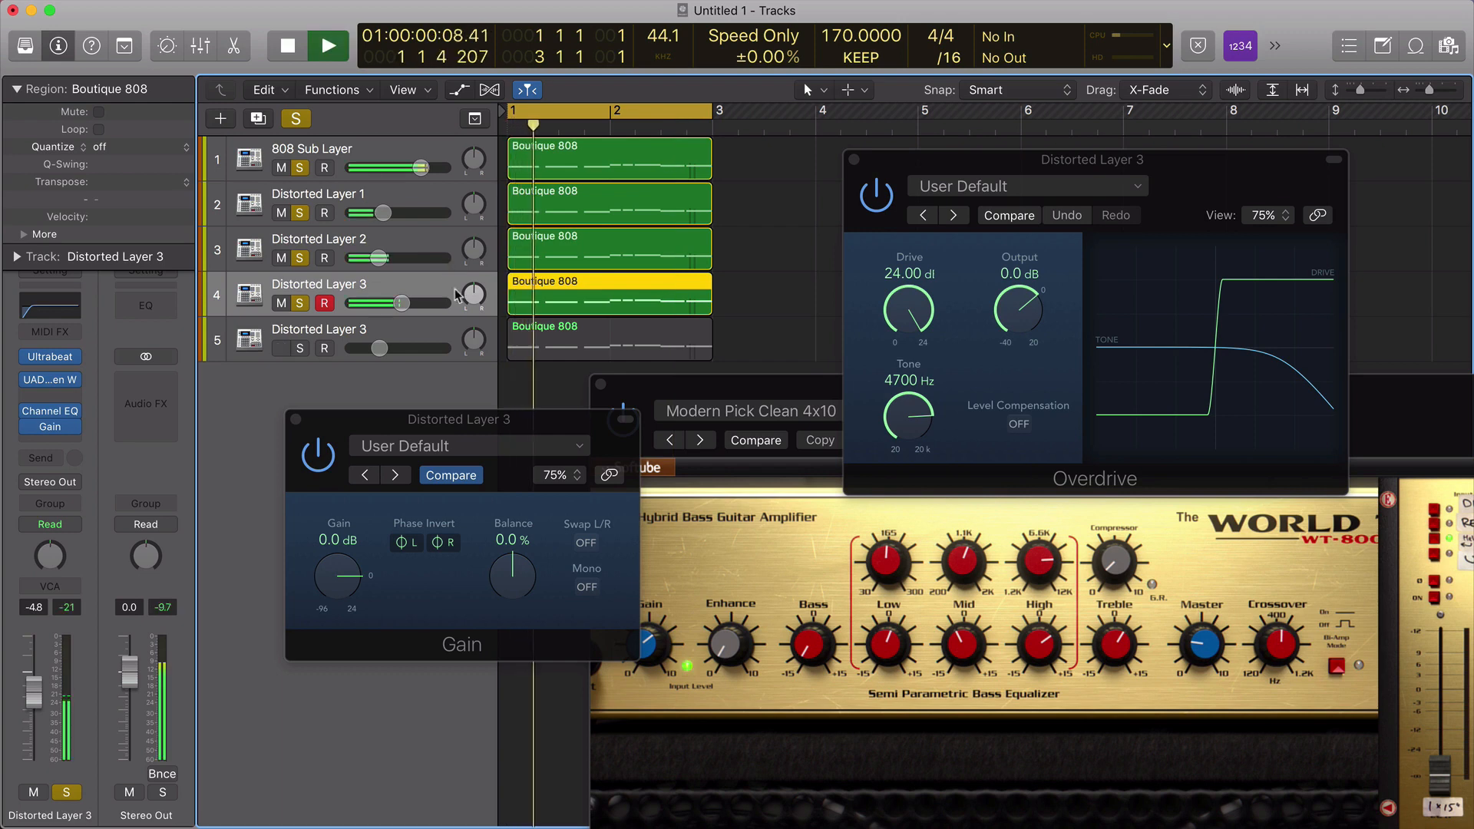
{"action": "left_click_drag", "start_coordinate": [382, 215], "coordinate": [375, 214]}
Add track 5's Distorted Layer 3 to the solo, lower its volume to about -19 dB and stop playback.
{"action": "left_click", "coordinate": [282, 213]}
{"action": "left_click_drag", "start_coordinate": [281, 212], "coordinate": [282, 348]}
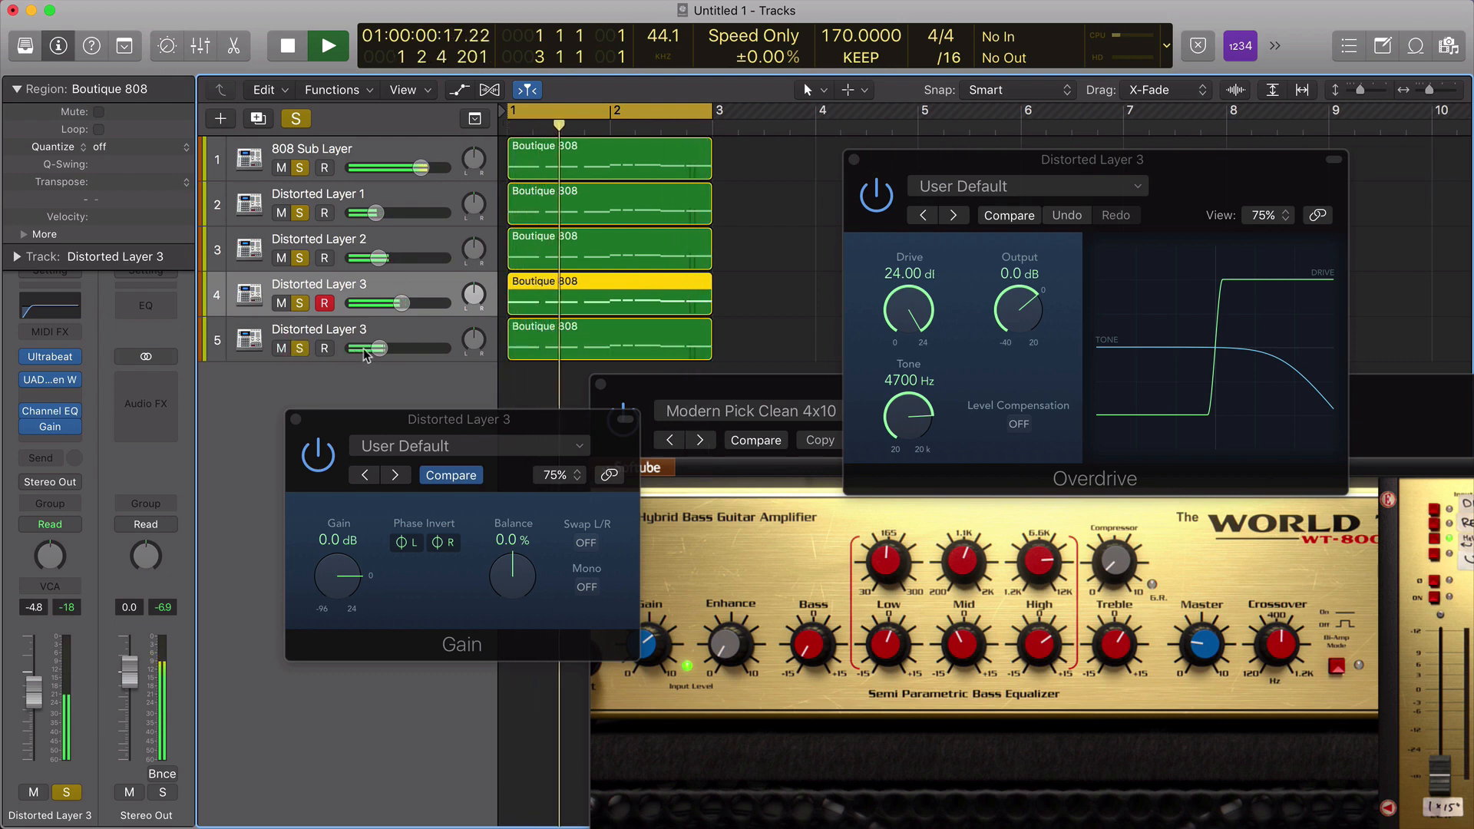
{"action": "left_click_drag", "start_coordinate": [379, 349], "coordinate": [369, 349]}
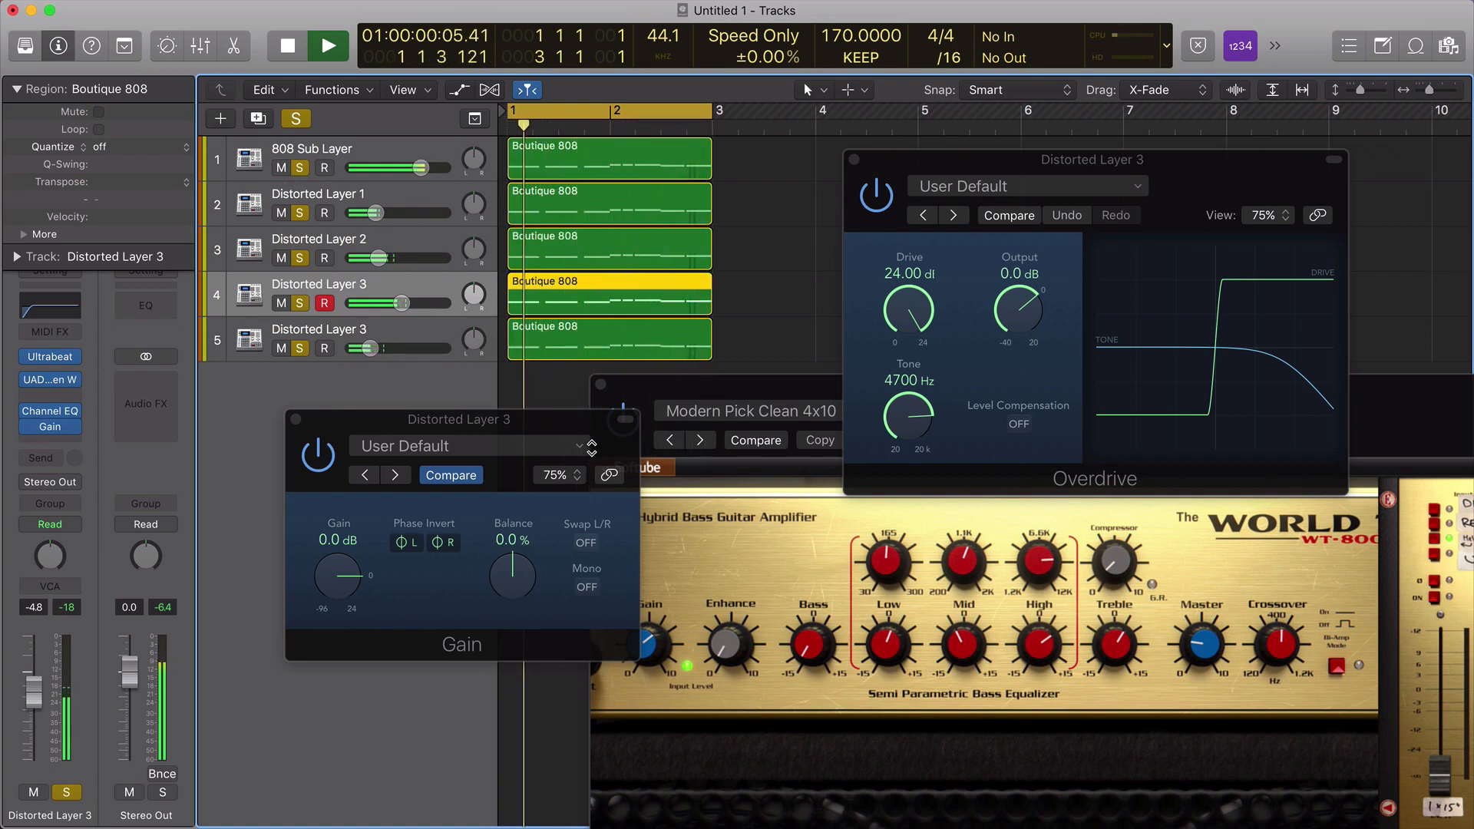
{"action": "key", "text": "space"}
Close the Overdrive, bass amplifier and Gain plug-in windows.
{"action": "left_click", "coordinate": [855, 159]}
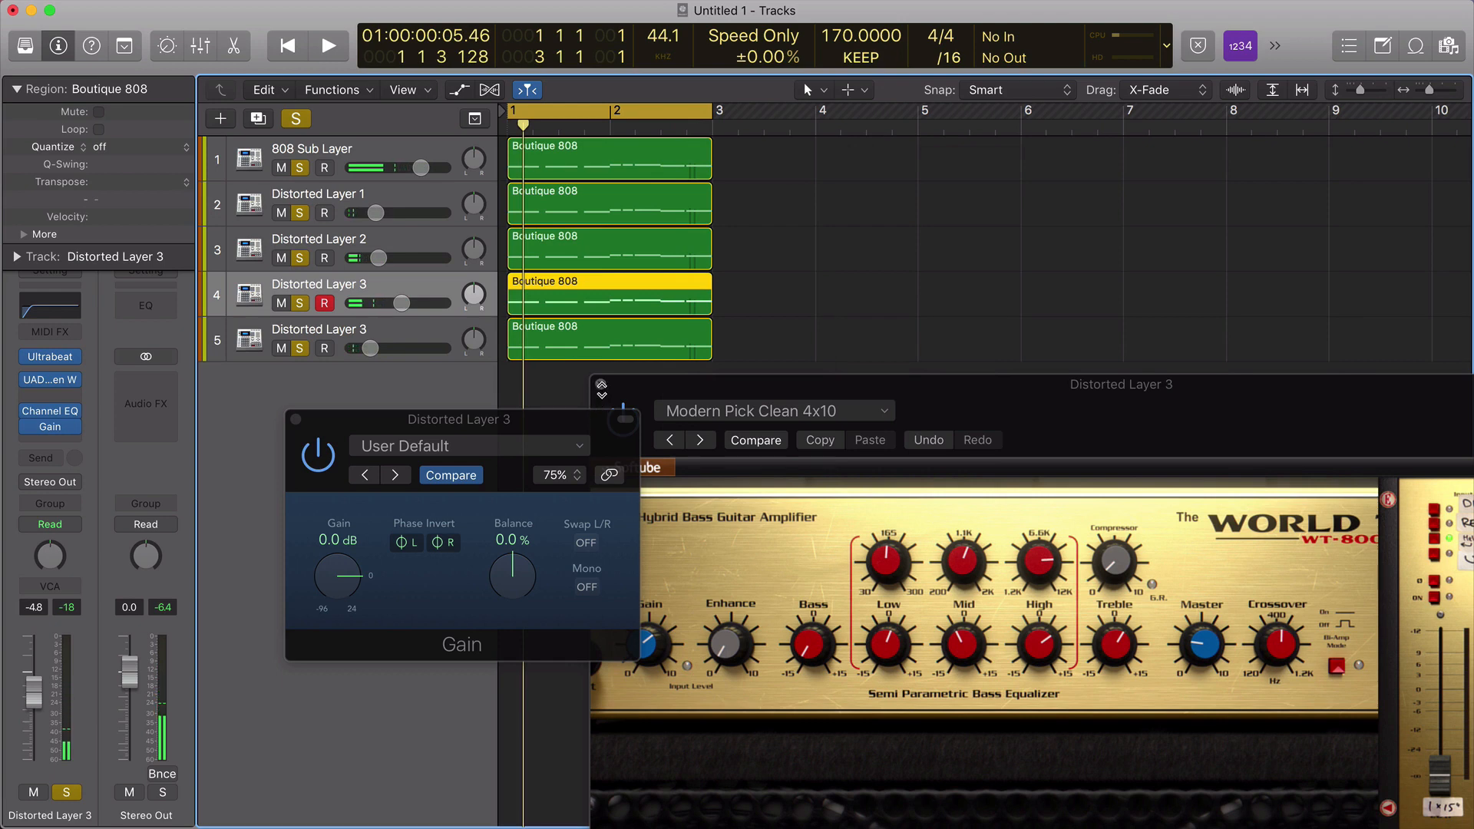
{"action": "left_click", "coordinate": [602, 387]}
{"action": "left_click", "coordinate": [296, 439]}
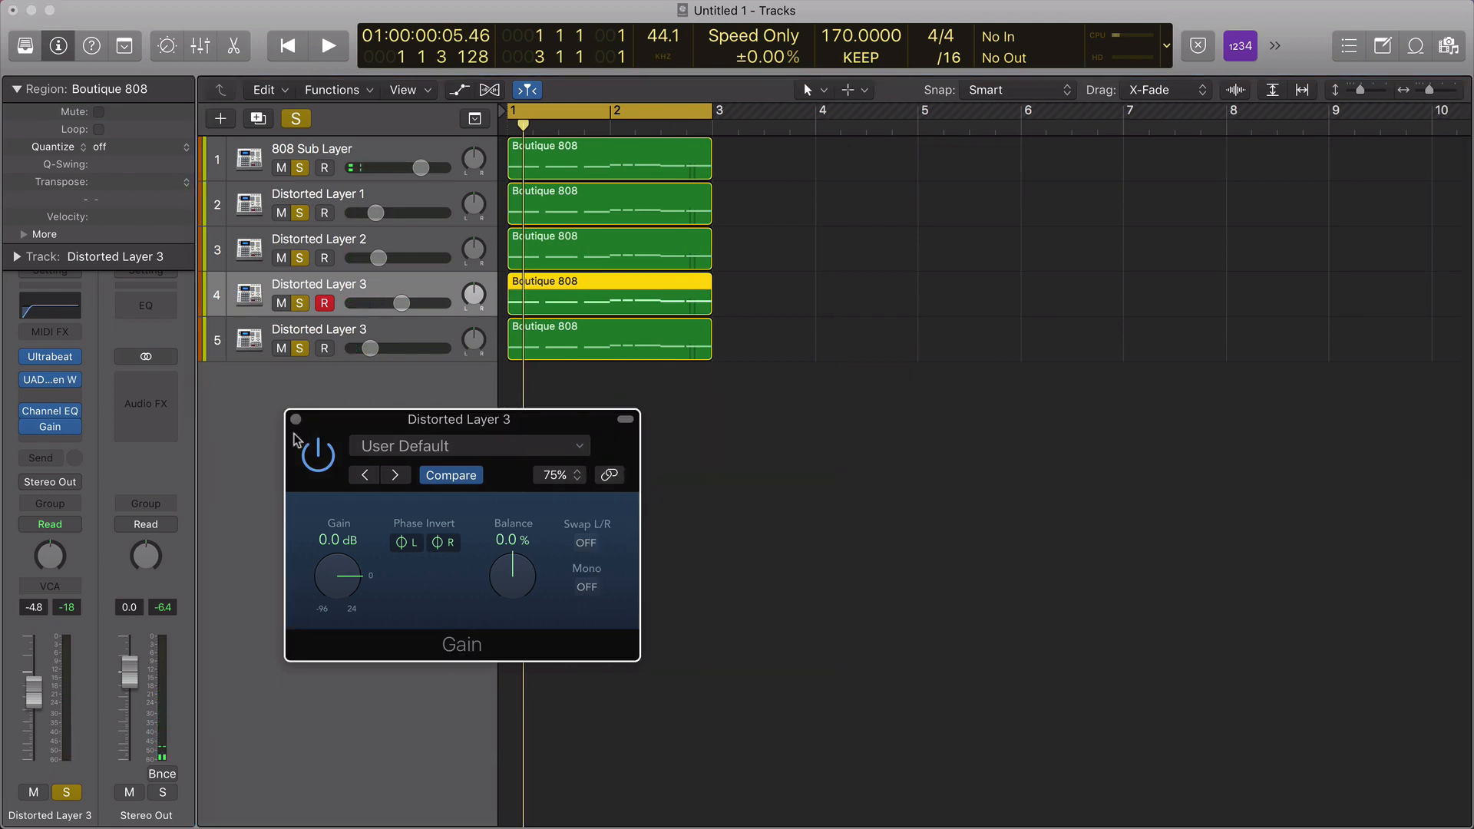
{"action": "left_click", "coordinate": [297, 420]}
Open the Gain plug-ins of Distorted Layer 1 and Distorted Layer 2 and arrange their windows side by side beyond the regions.
{"action": "left_click", "coordinate": [434, 208]}
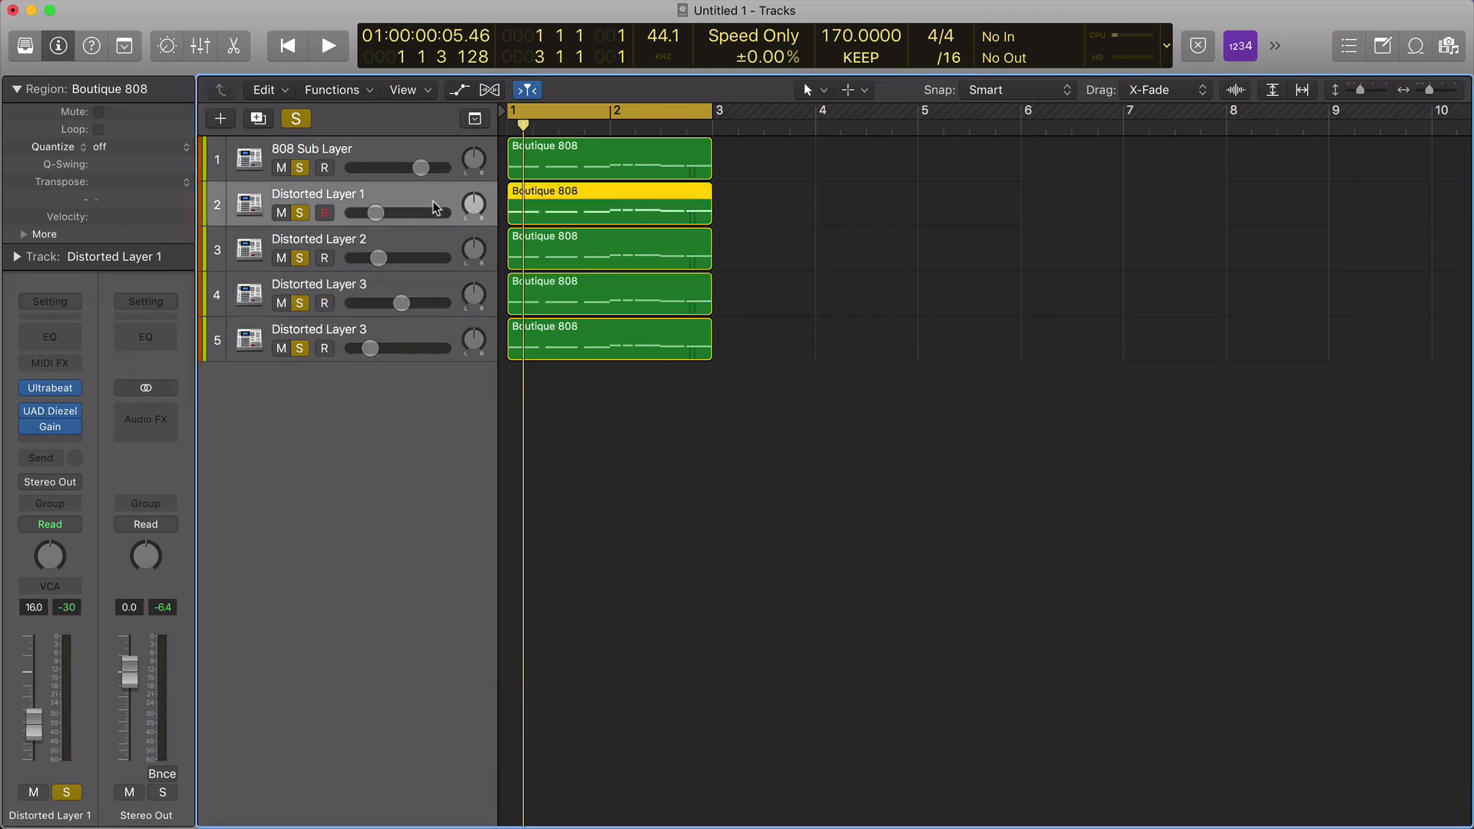
{"action": "left_click", "coordinate": [49, 428]}
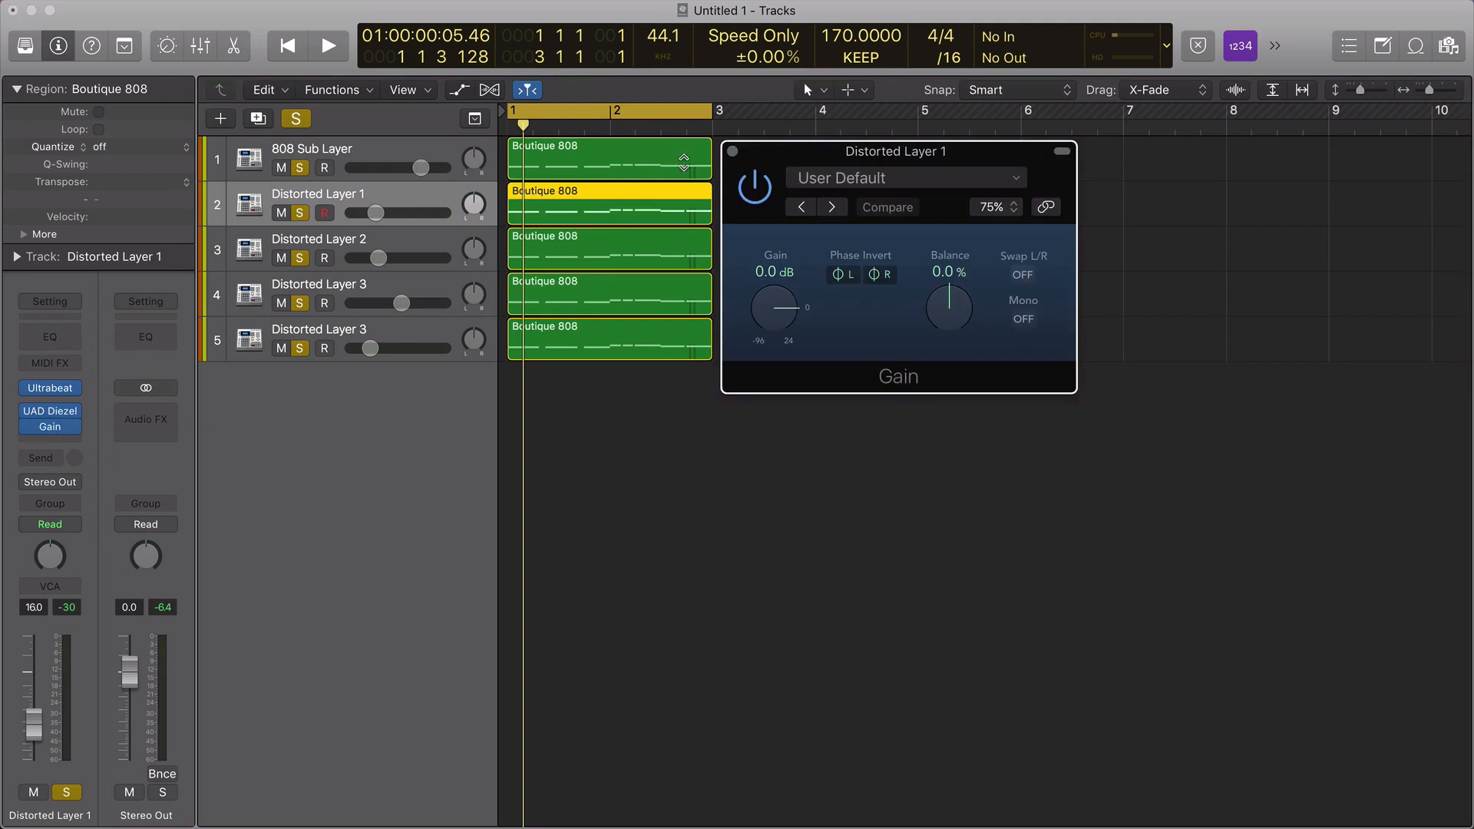
{"action": "left_click", "coordinate": [366, 264]}
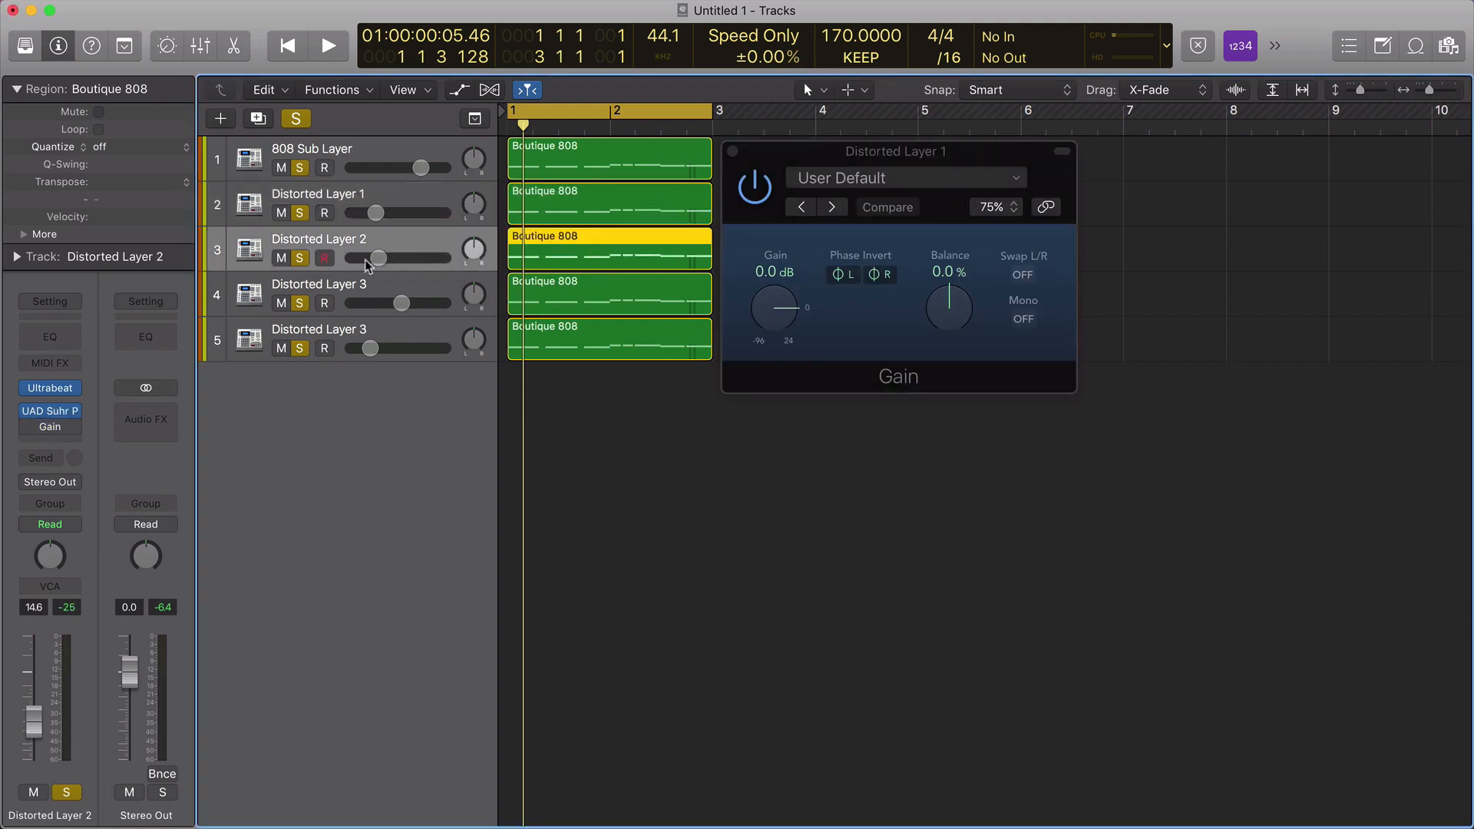
{"action": "left_click", "coordinate": [50, 429]}
{"action": "left_click_drag", "start_coordinate": [358, 448], "coordinate": [1211, 151]}
Open the Gain plug-in of track 4's Distorted Layer 3 and place its window below Distorted Layer 1's Gain.
{"action": "left_click", "coordinate": [399, 292]}
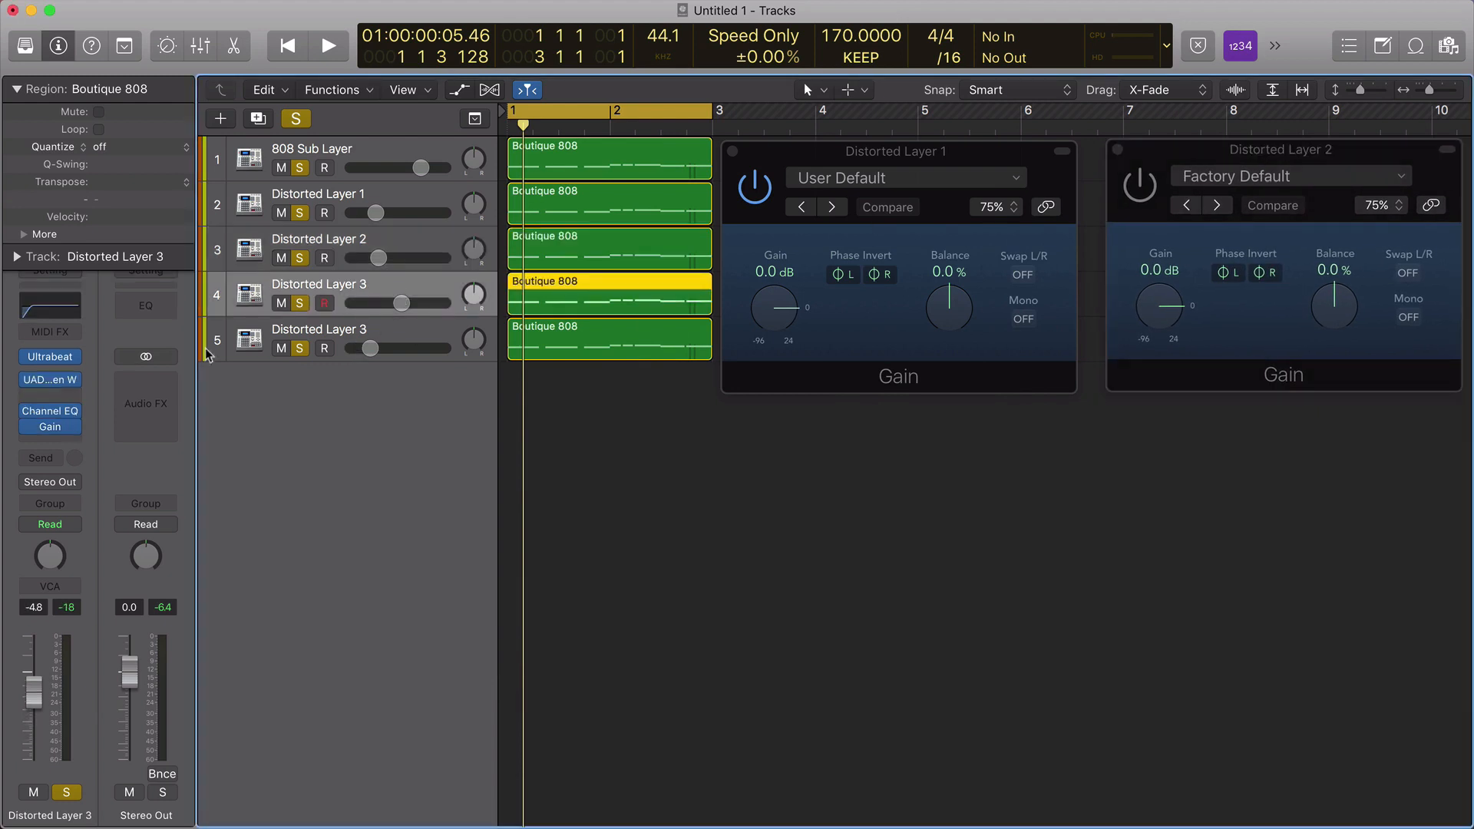
{"action": "left_click", "coordinate": [51, 429]}
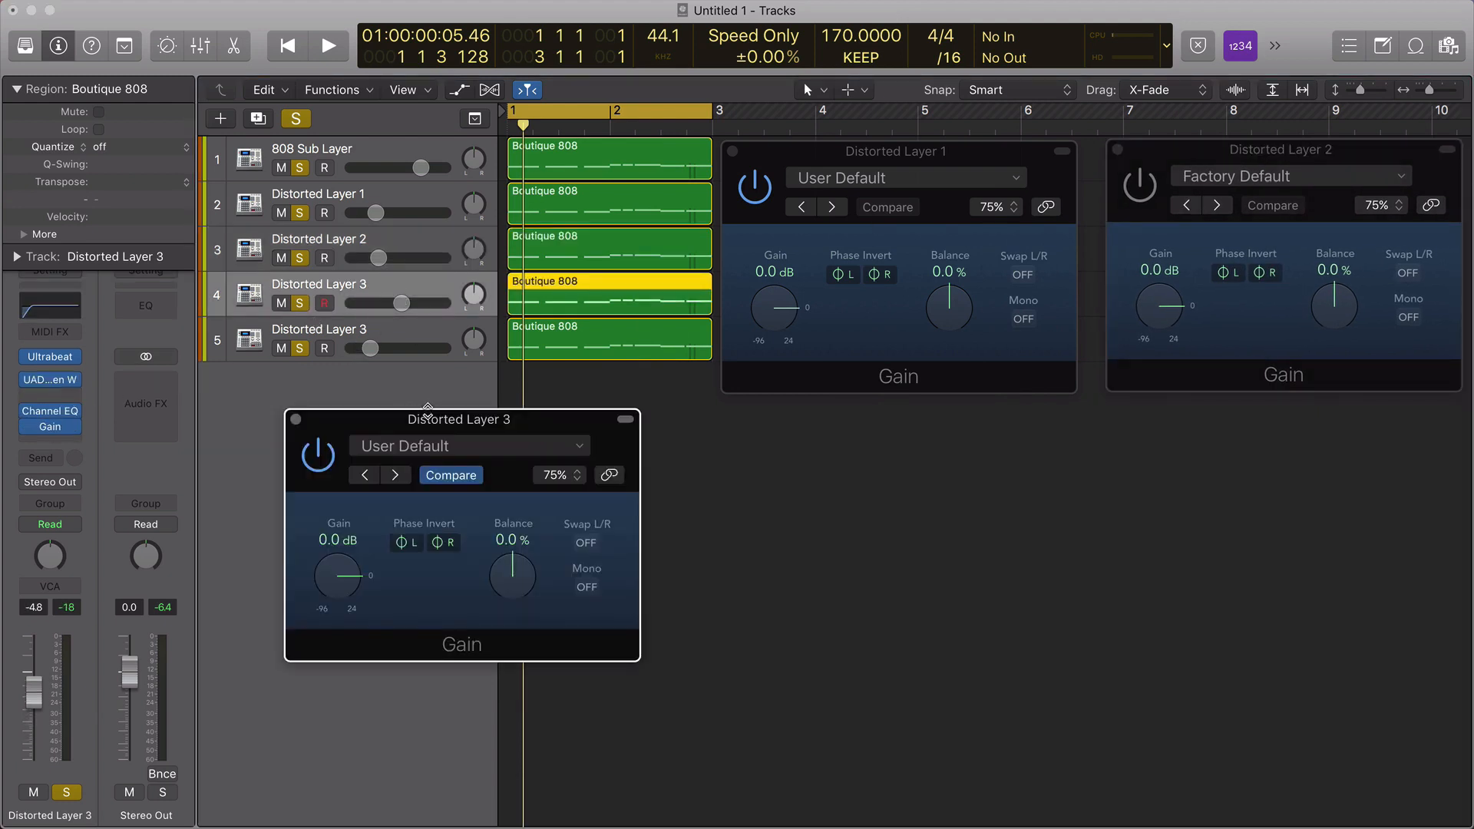
{"action": "left_click_drag", "start_coordinate": [427, 410], "coordinate": [879, 432]}
Insert a Gain plug-in after Channel EQ on track 5 and place its window below Distorted Layer 2's Gain.
{"action": "left_click", "coordinate": [380, 330]}
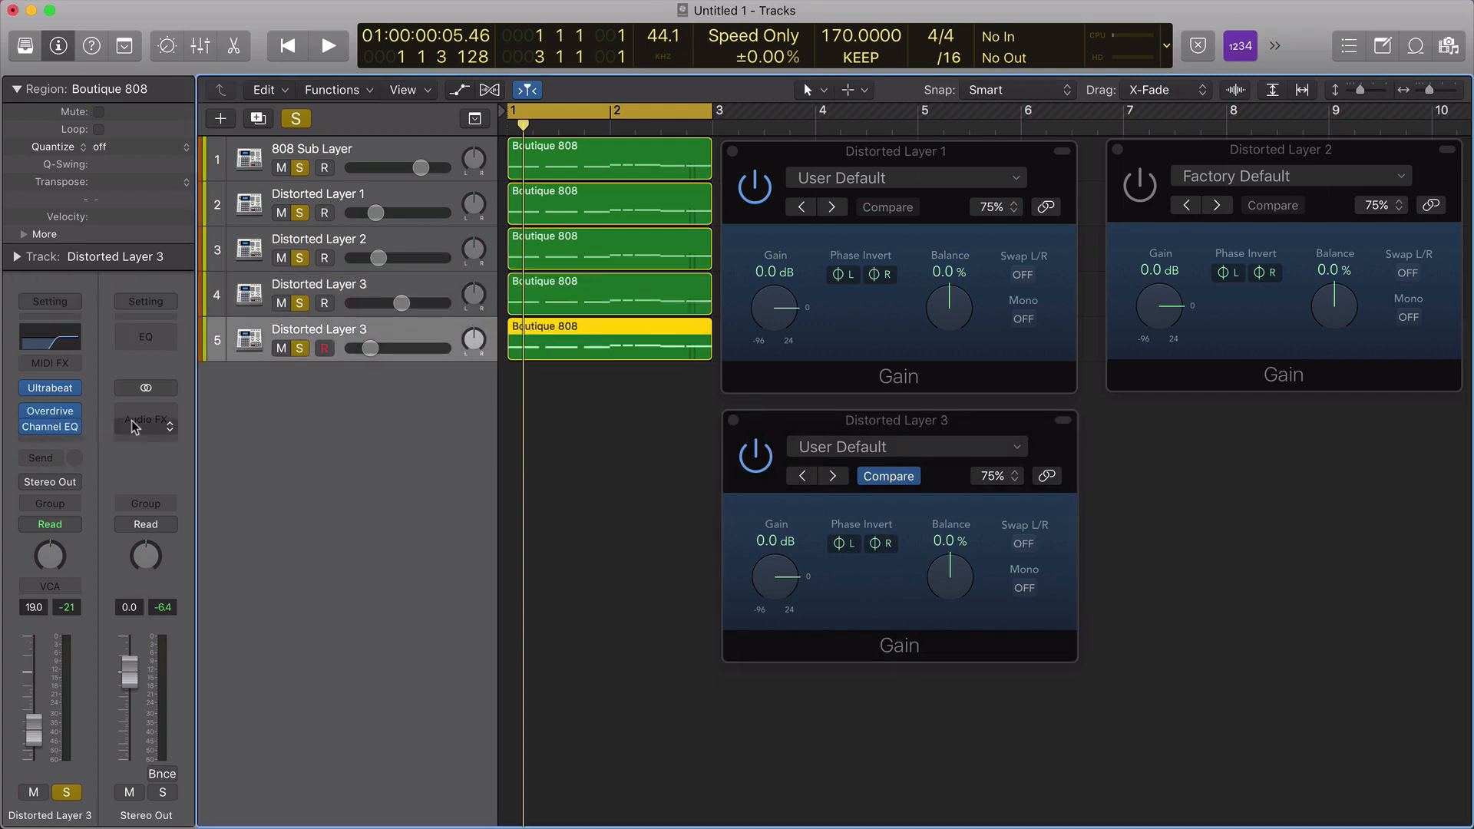
{"action": "left_click", "coordinate": [76, 443]}
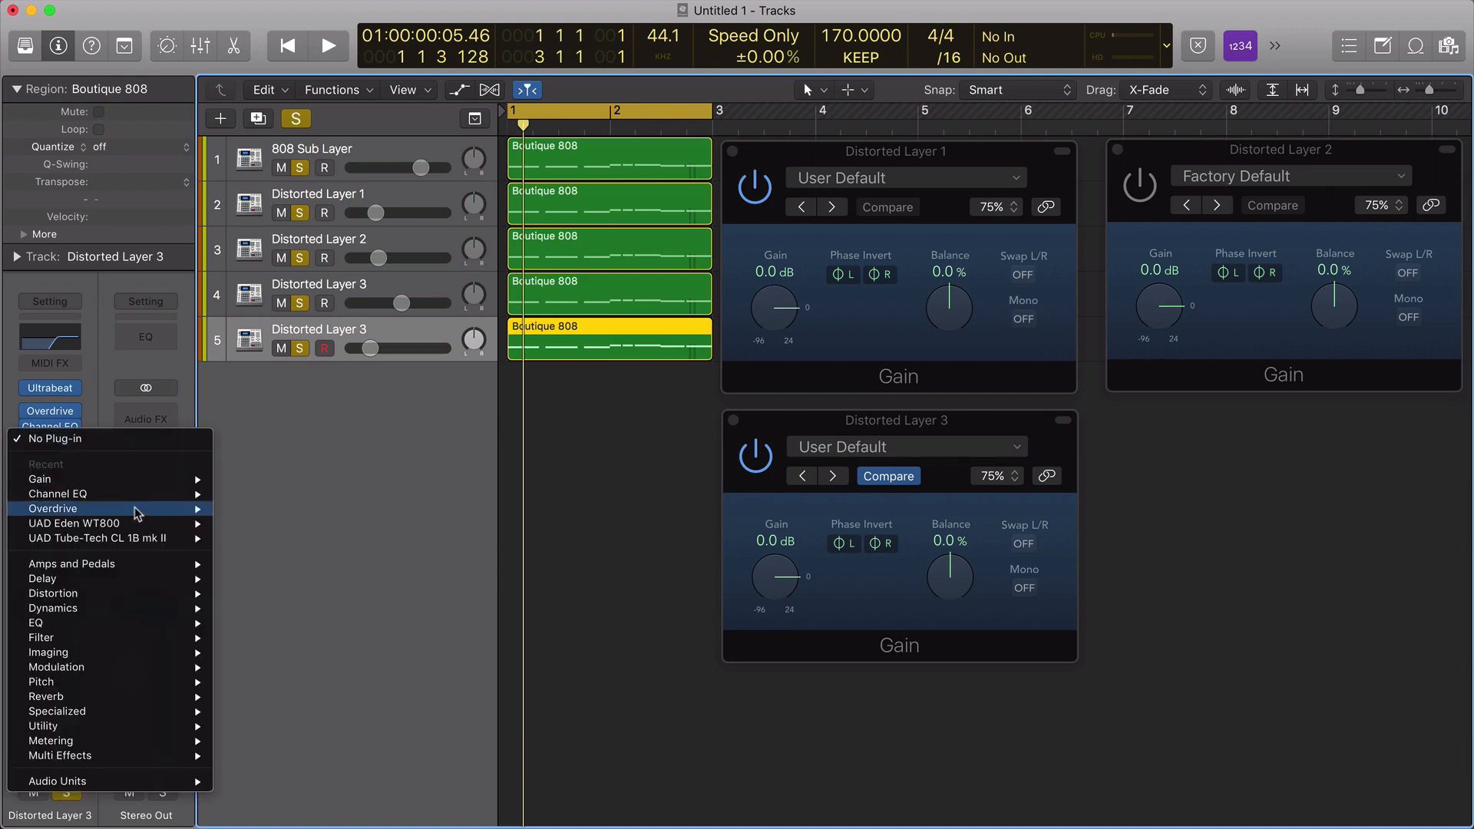
{"action": "mouse_move", "coordinate": [146, 479]}
{"action": "left_click", "coordinate": [251, 478]}
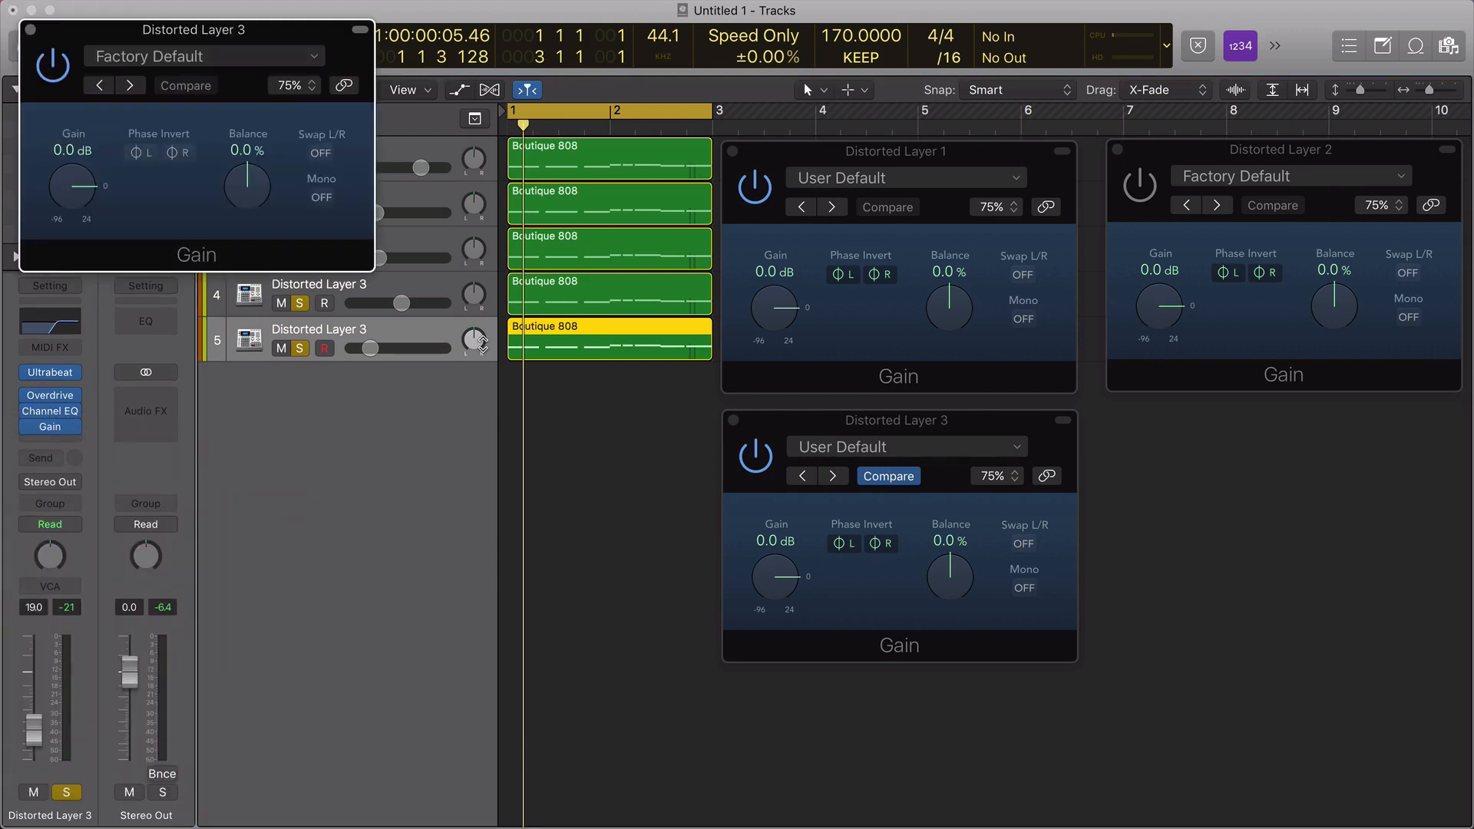
{"action": "left_click_drag", "start_coordinate": [257, 34], "coordinate": [1358, 421]}
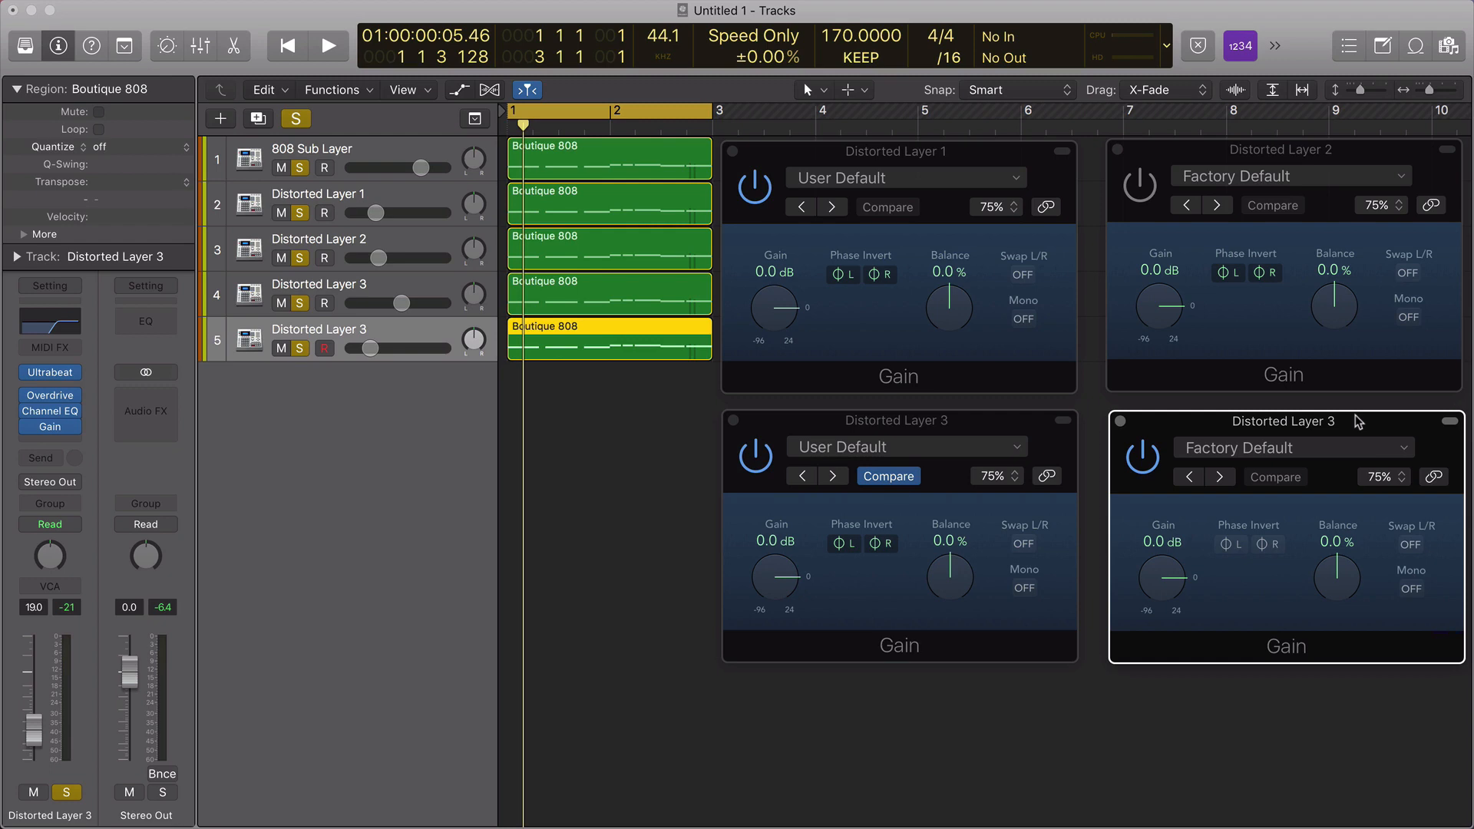
{"action": "left_click_drag", "start_coordinate": [1356, 420], "coordinate": [1359, 464]}
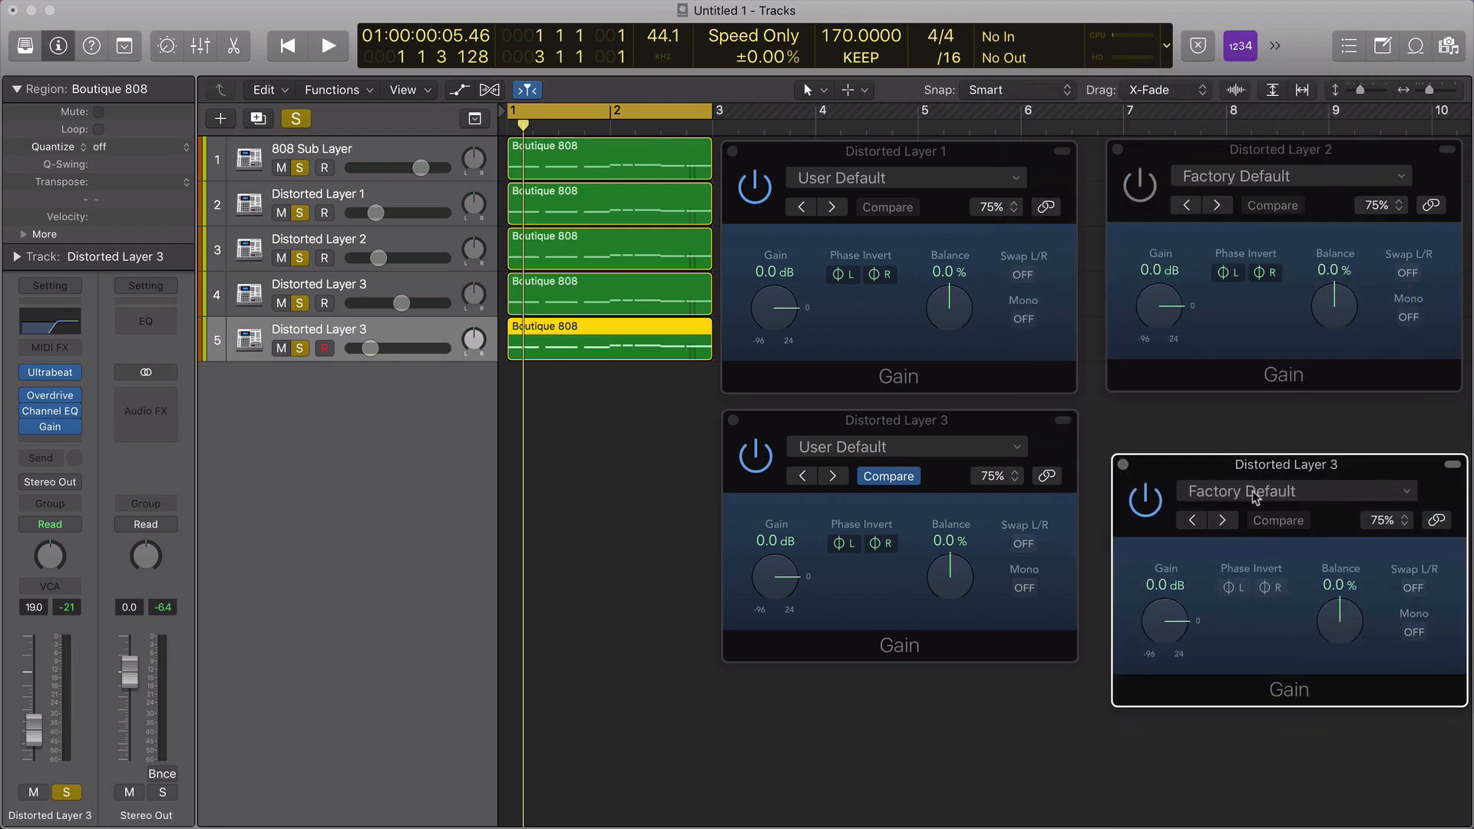
Play all soloed layers, check the effect of Distorted Layer 1's Gain on the output level, and stop playback.
{"action": "key", "text": "space"}
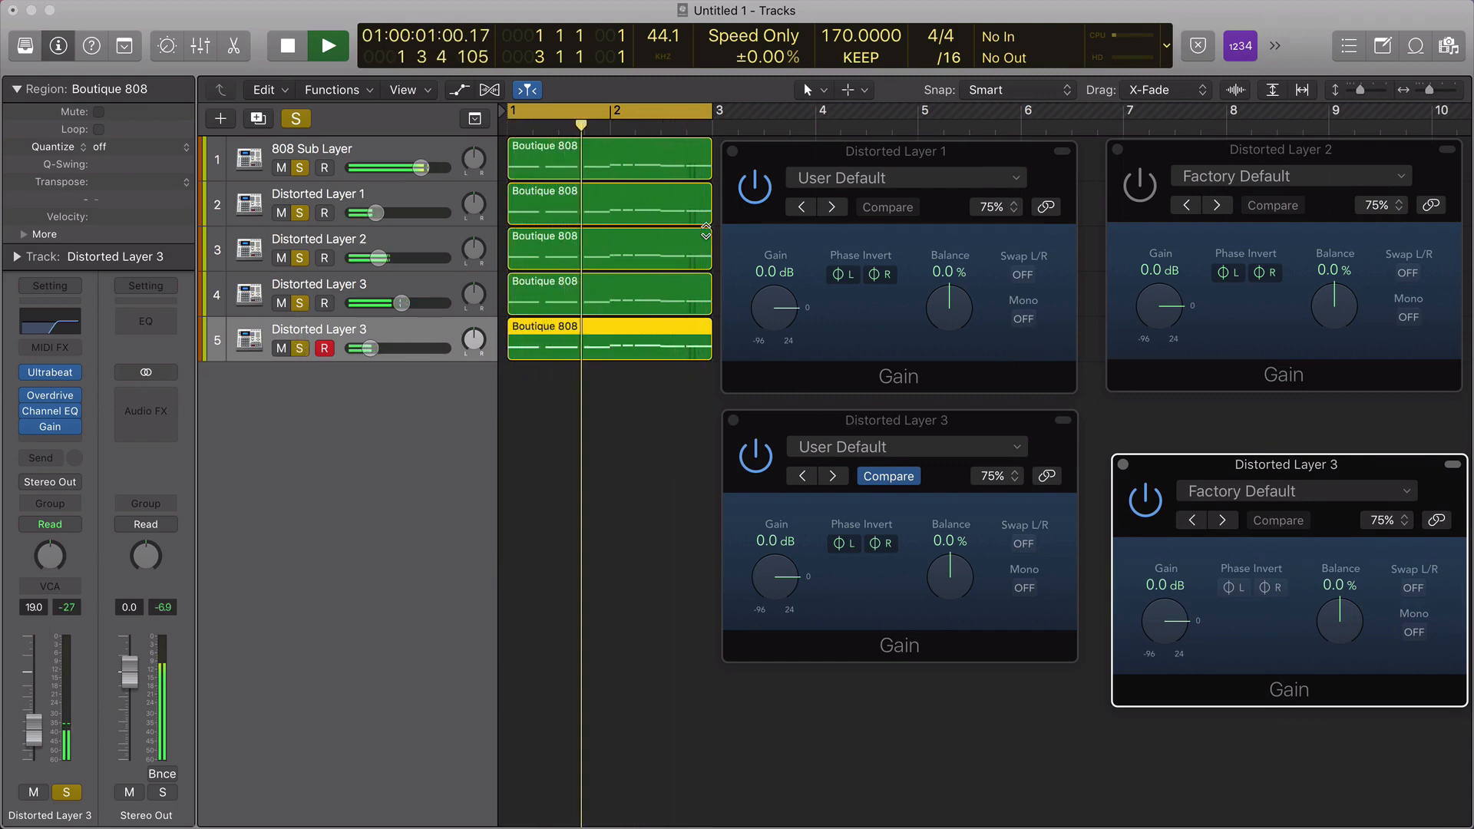
{"action": "left_click", "coordinate": [756, 184]}
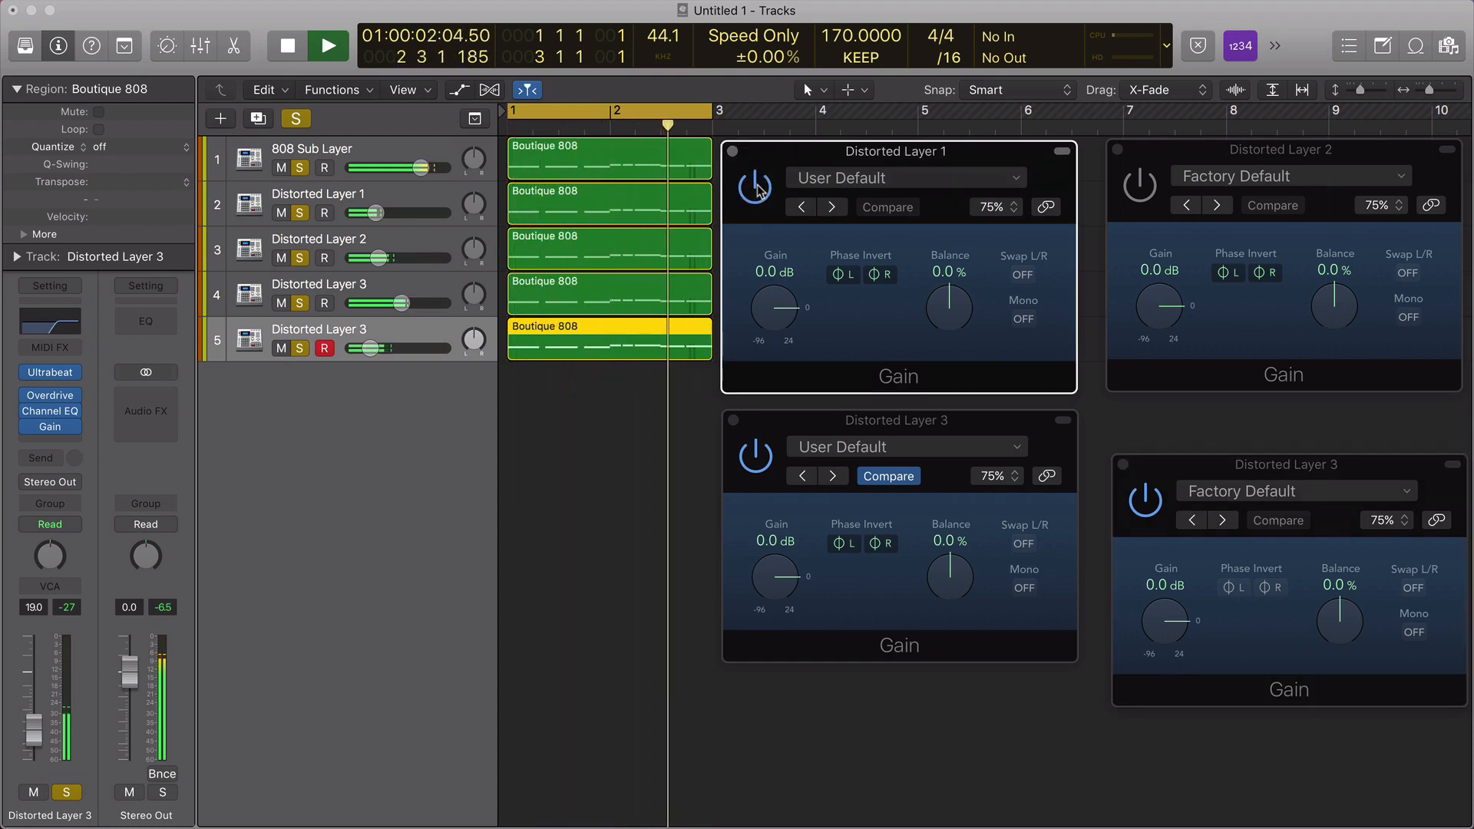
{"action": "key", "text": "space"}
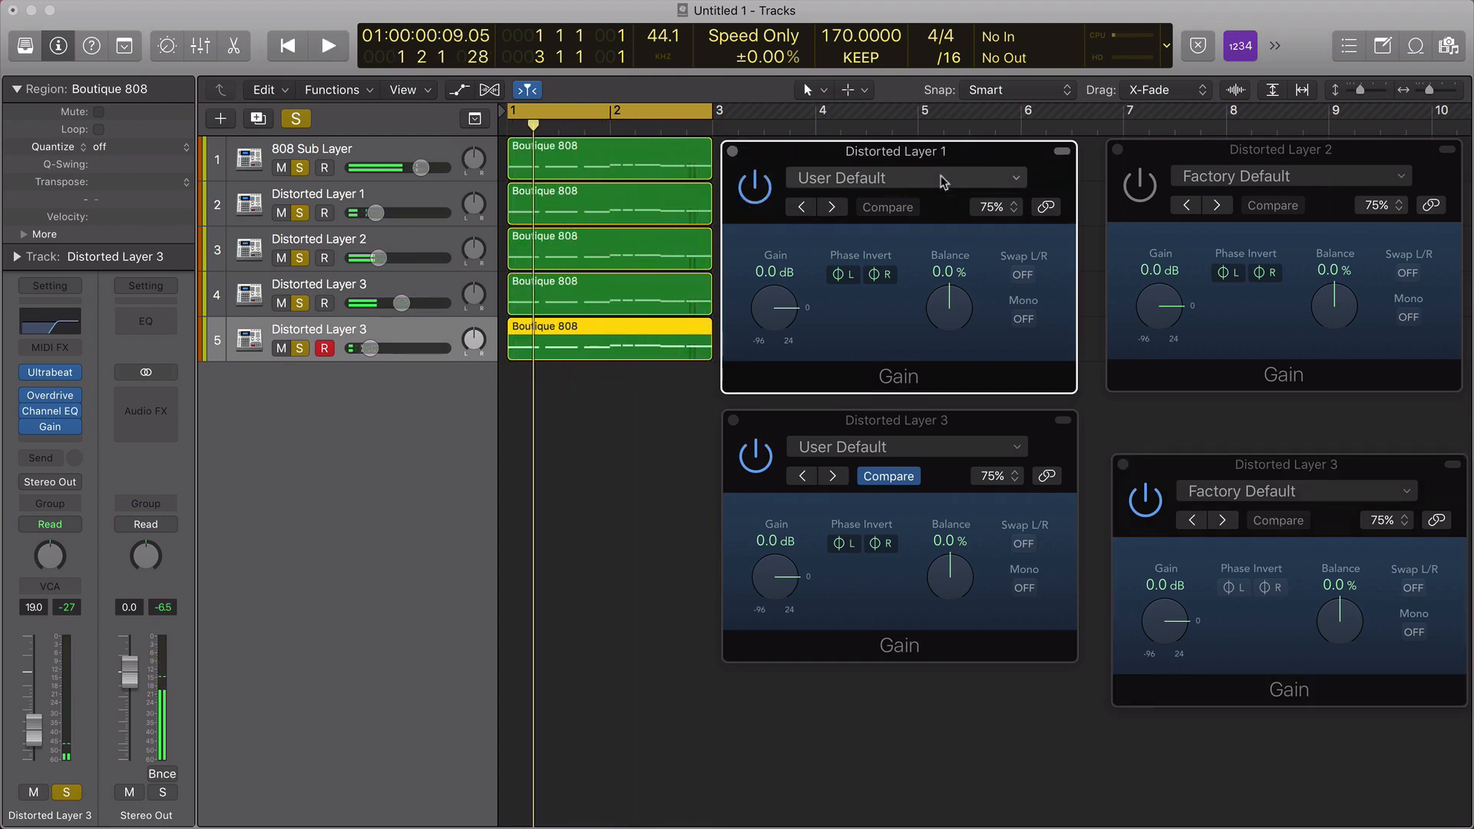
Restart playback, enable the phase-inverted Gain on Distorted Layer 2, and stop playback after listening.
{"action": "key", "text": "space"}
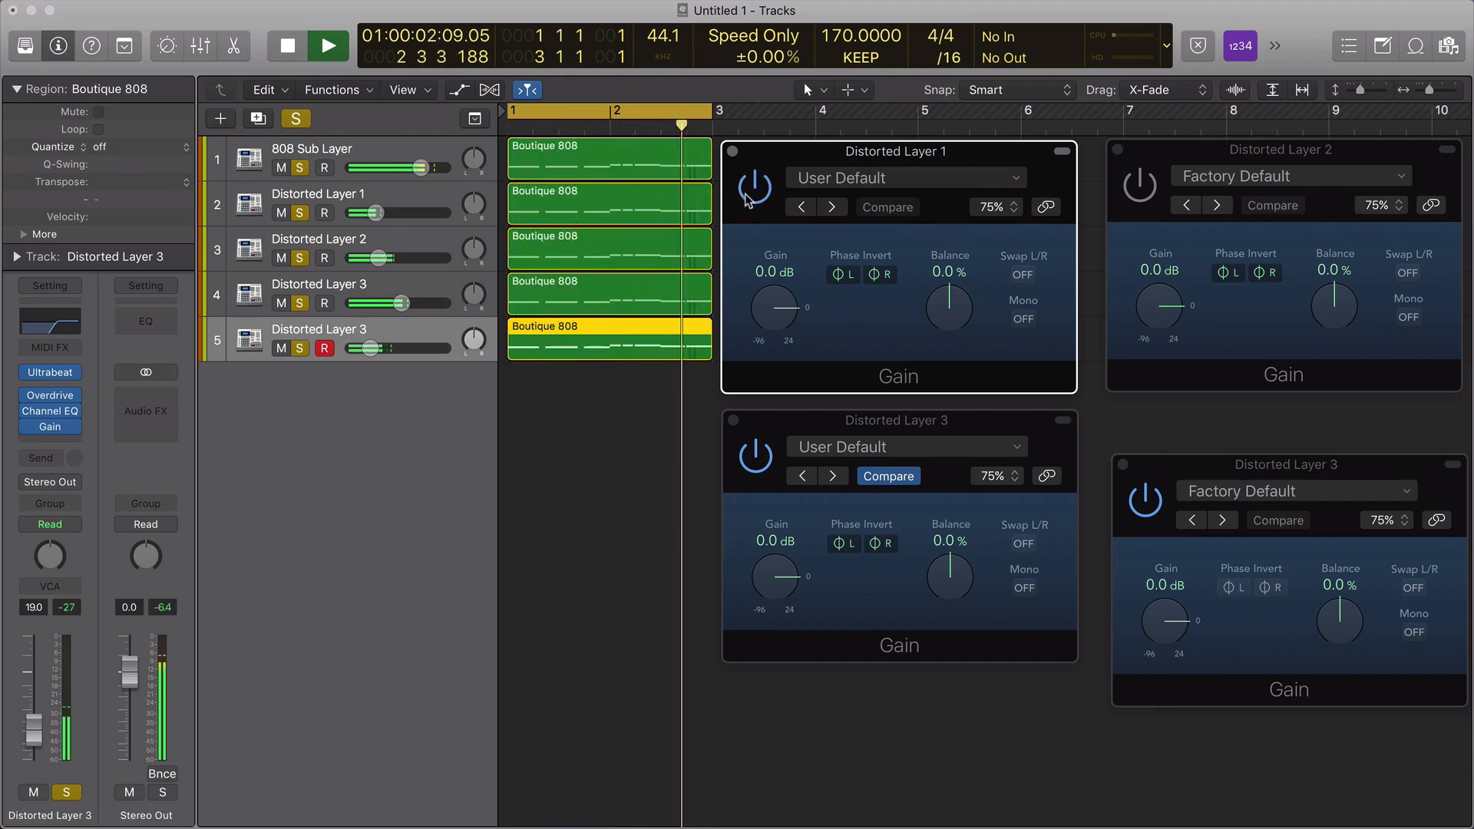
{"action": "left_click", "coordinate": [1153, 204]}
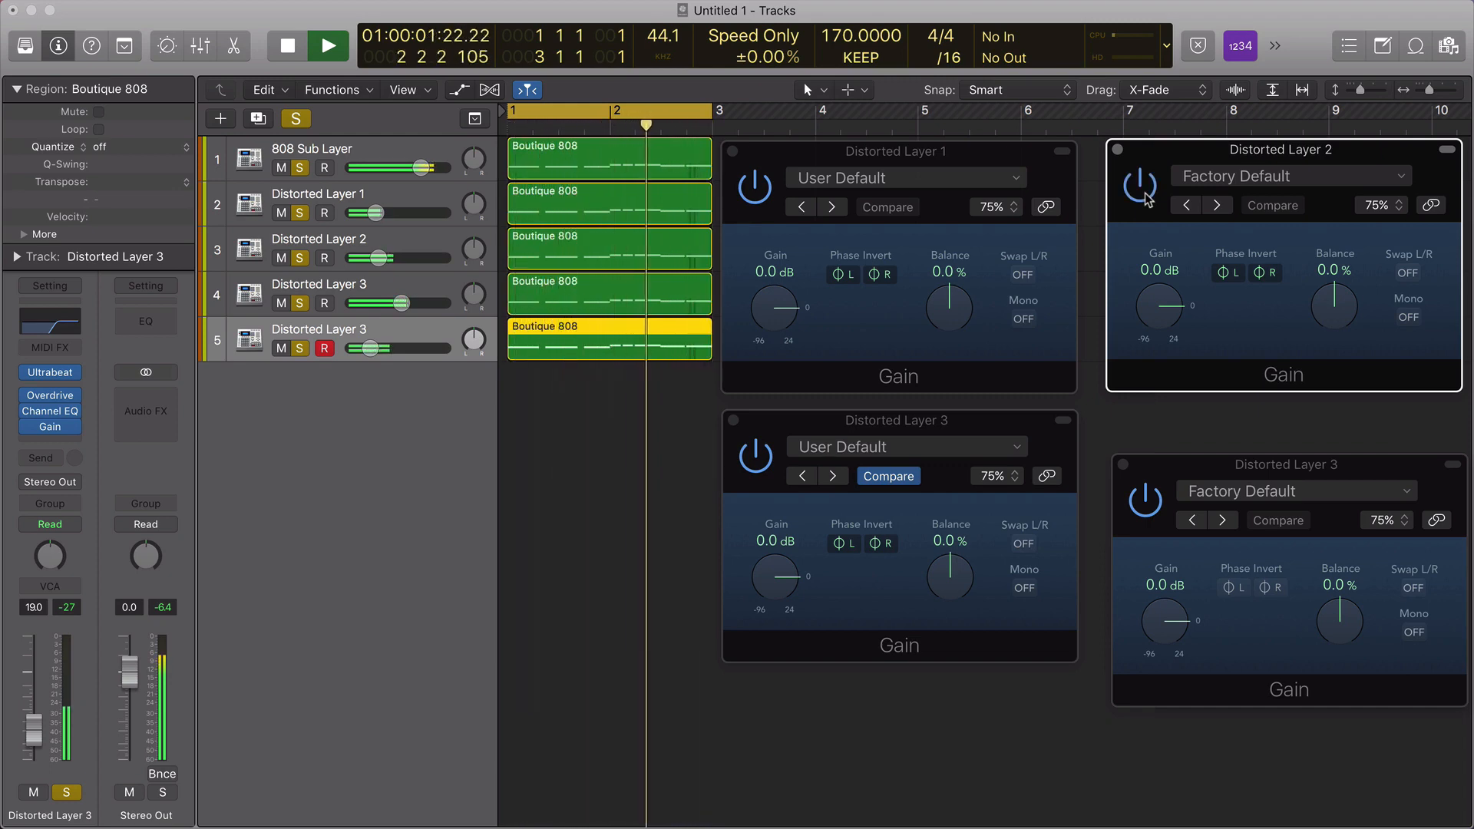
{"action": "key", "text": "space"}
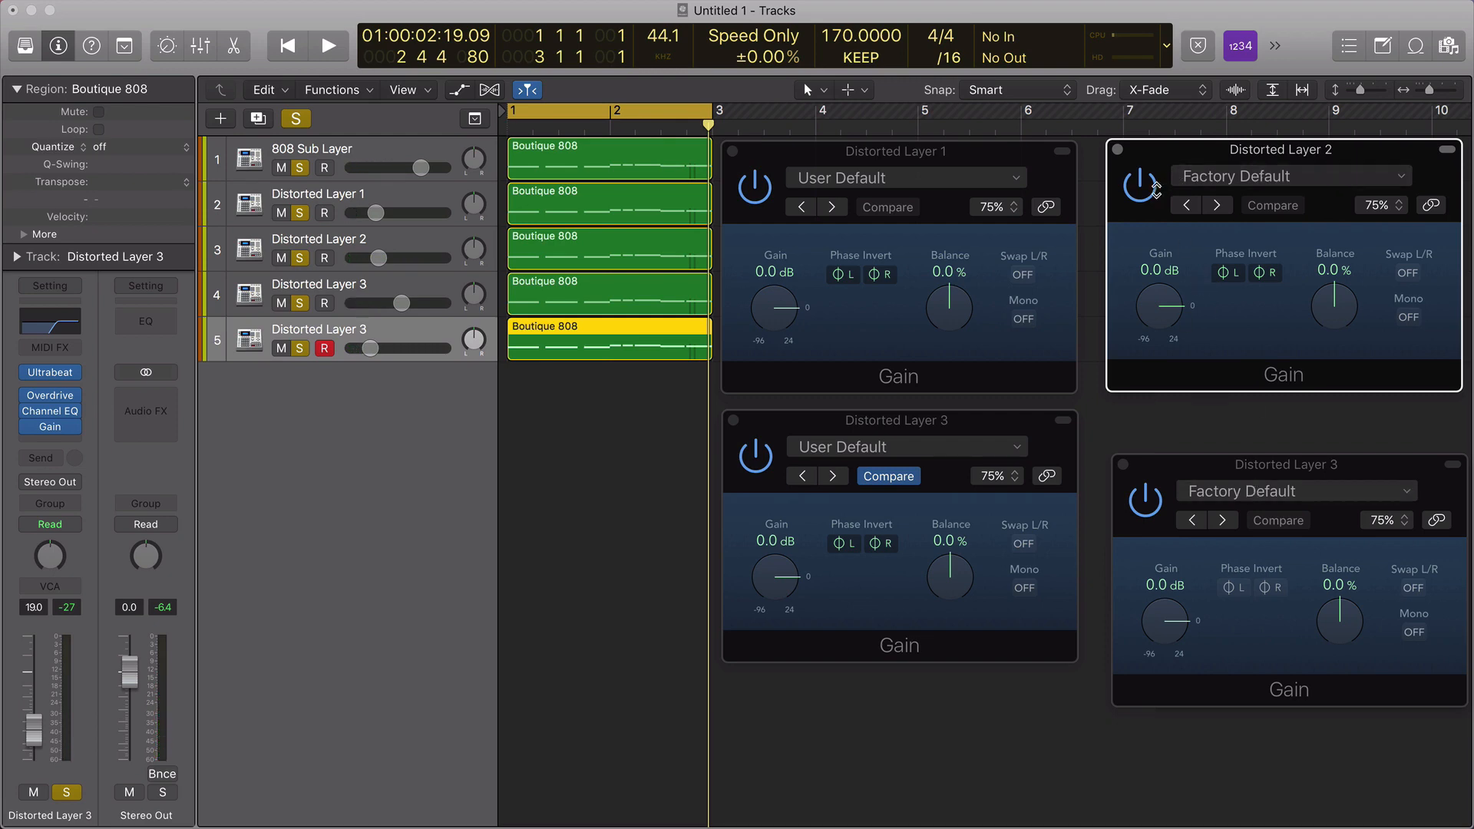
Bypass the Gain plug-ins on all four distorted layers and start playback to hear the layers without them.
{"action": "left_click", "coordinate": [767, 186]}
{"action": "left_click", "coordinate": [763, 453]}
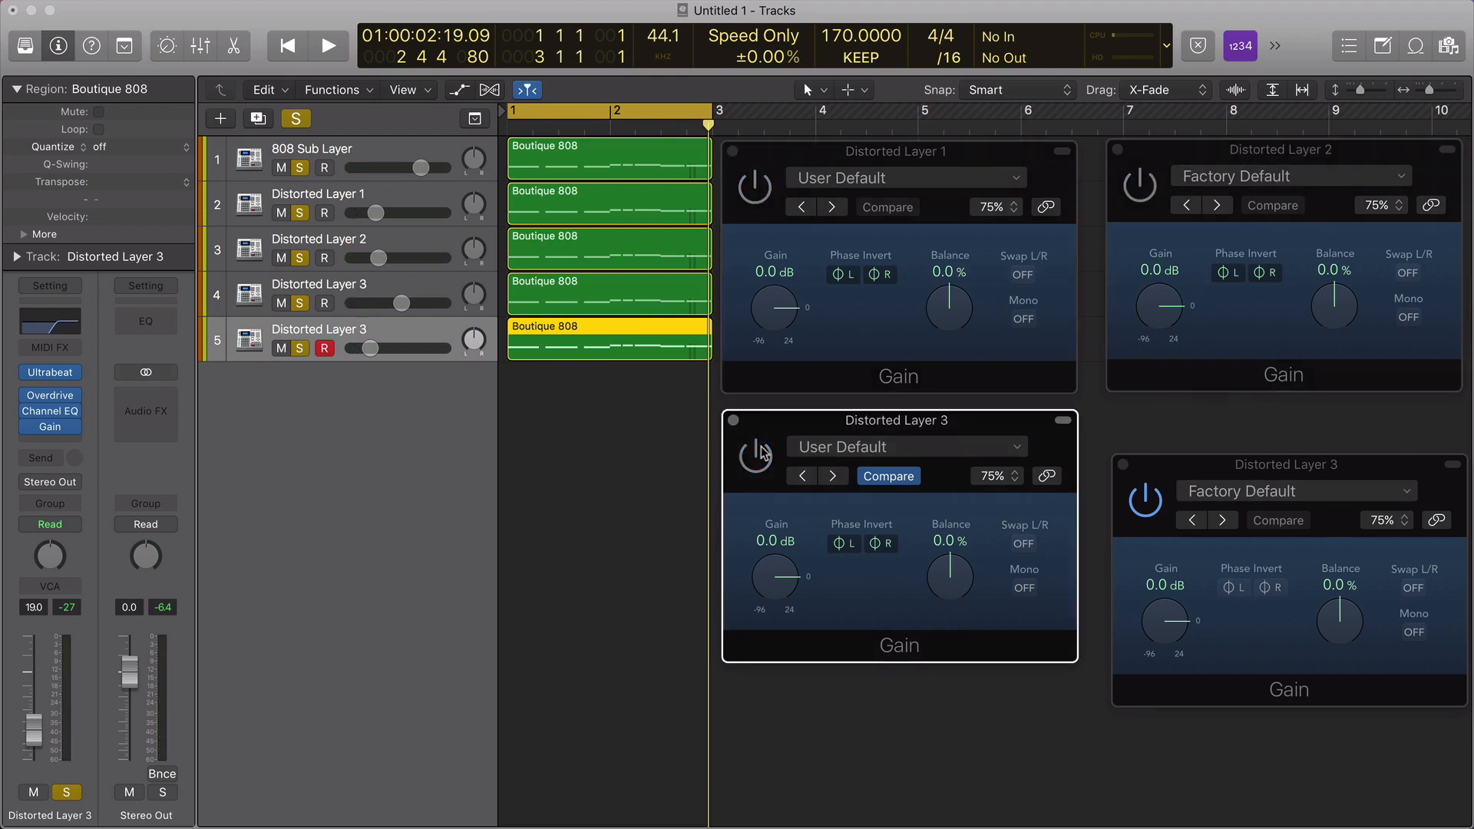
{"action": "left_click", "coordinate": [1132, 504]}
{"action": "key", "text": "space"}
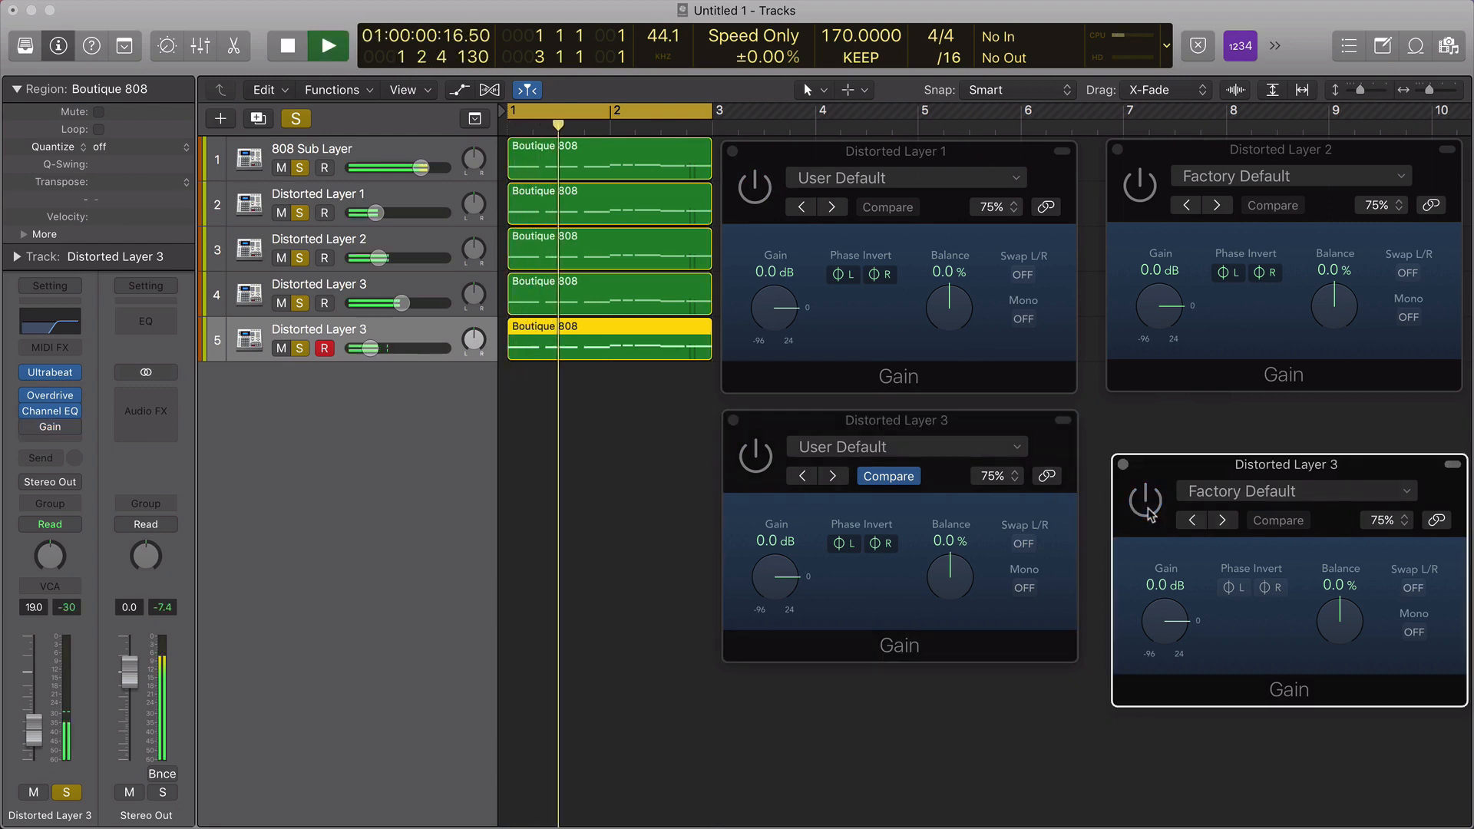
Re-enable the Gain plug-ins of all four distorted layers during playback and stop after listening.
{"action": "left_click", "coordinate": [1145, 502]}
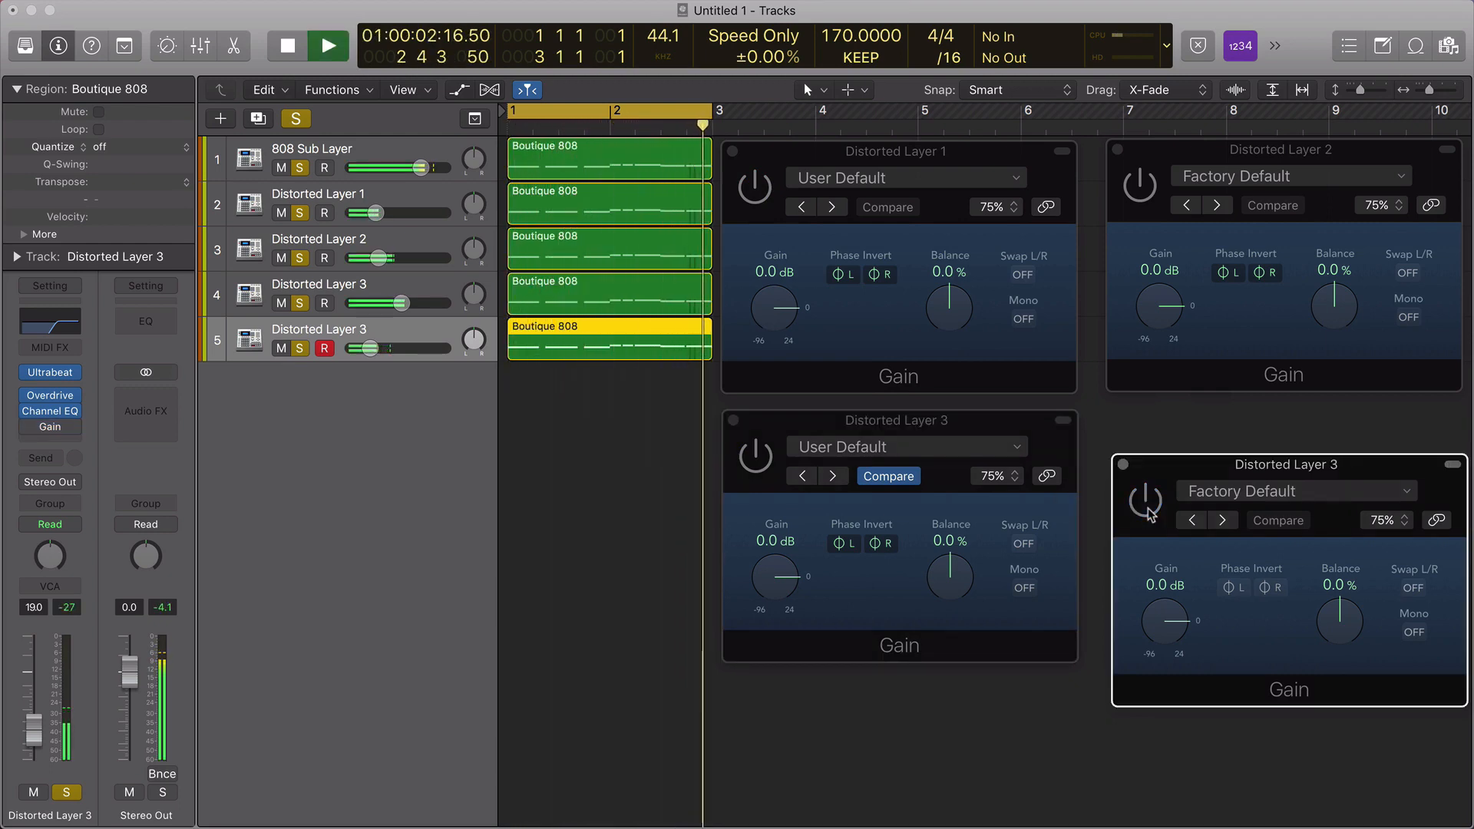
{"action": "left_click", "coordinate": [756, 456]}
{"action": "left_click", "coordinate": [755, 187]}
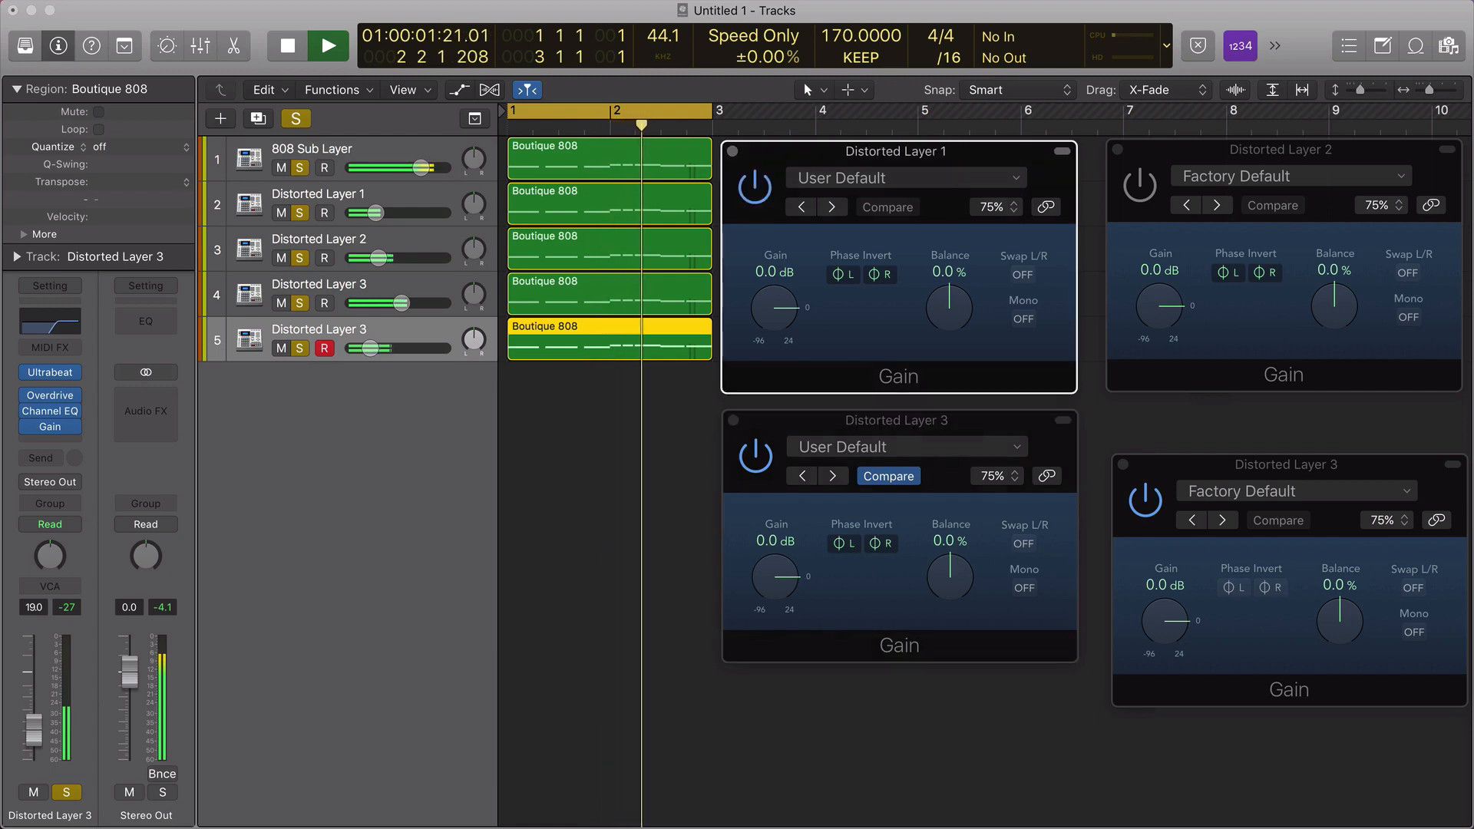
{"action": "left_click", "coordinate": [1149, 201]}
{"action": "left_click", "coordinate": [1149, 202]}
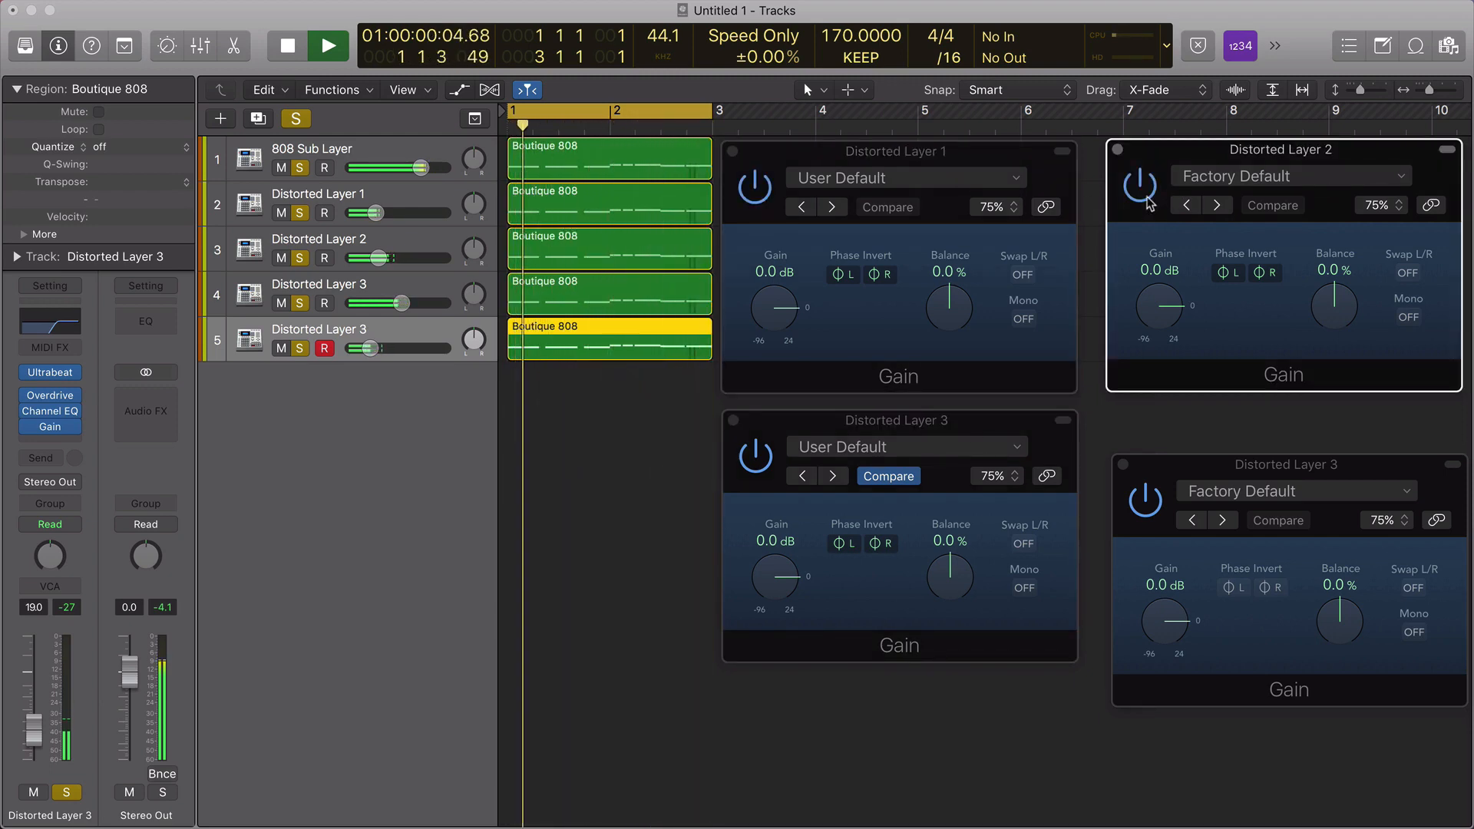
{"action": "key", "text": "space"}
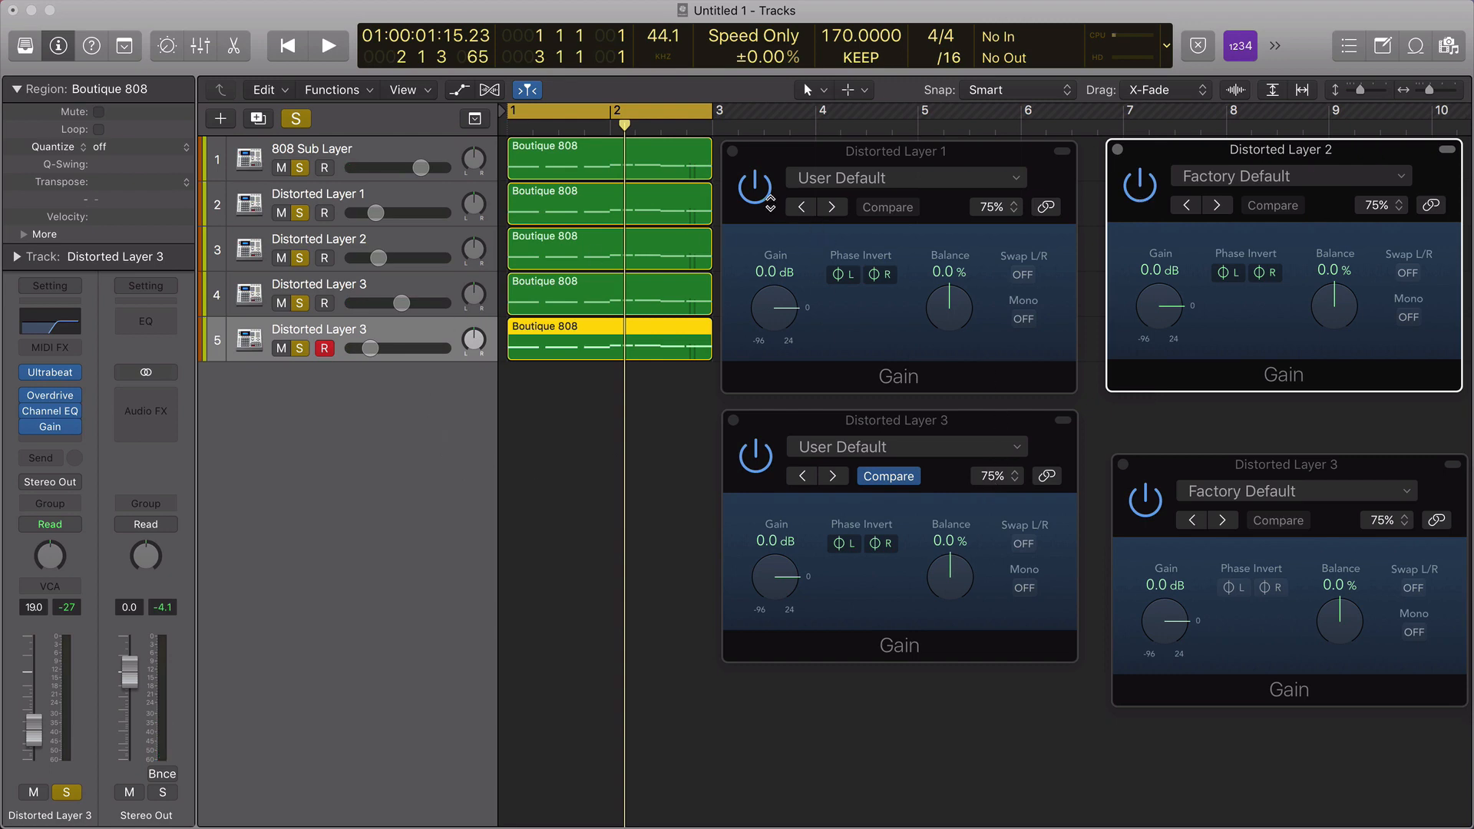
Turn off all four Gain plug-ins while stopped, then listen to the soloed layers and stop playback.
{"action": "left_click", "coordinate": [757, 187]}
{"action": "left_click", "coordinate": [1140, 188]}
{"action": "left_click", "coordinate": [1151, 507]}
{"action": "left_click", "coordinate": [757, 455]}
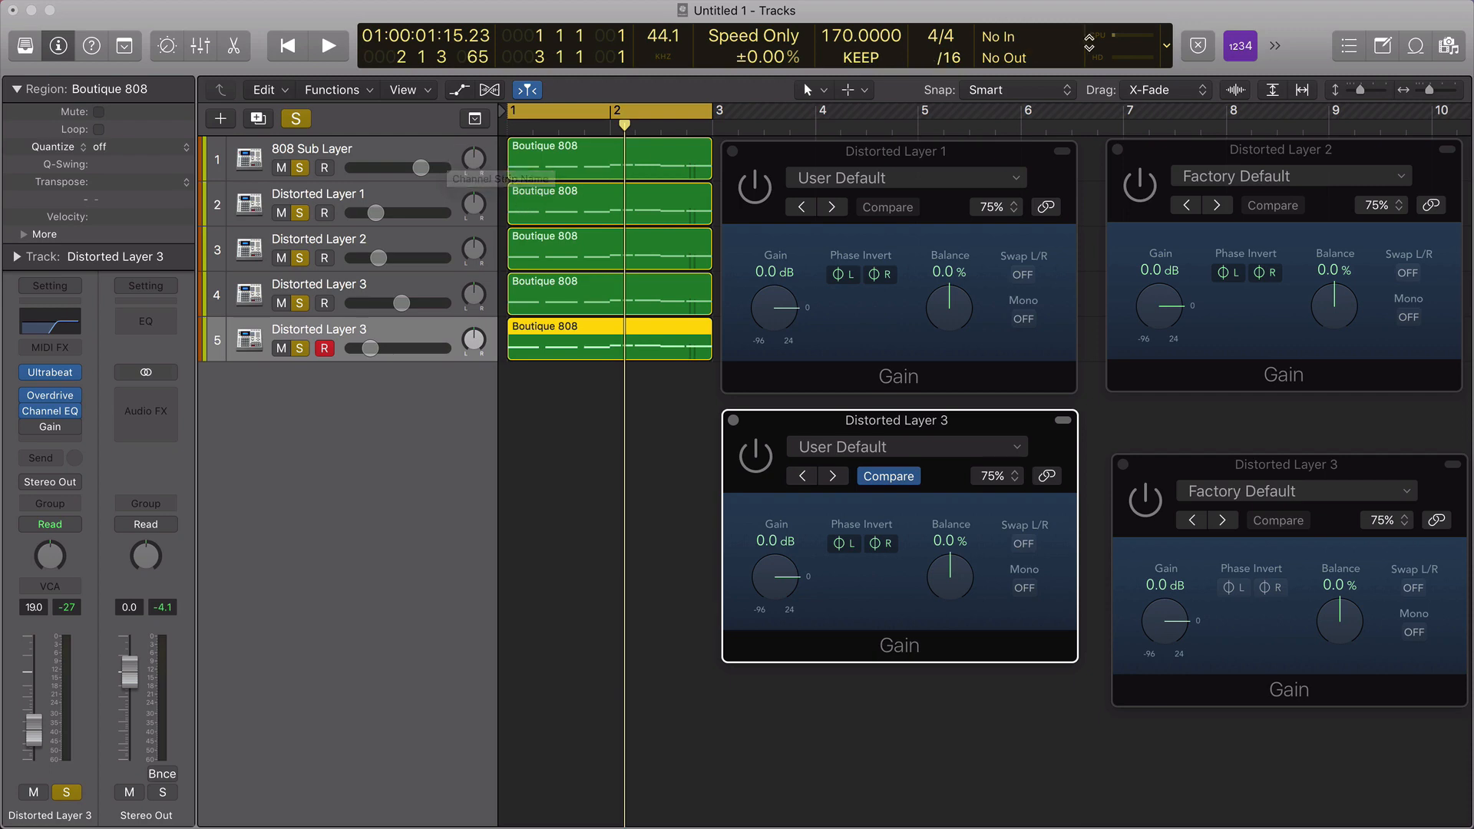
{"action": "key", "text": "space"}
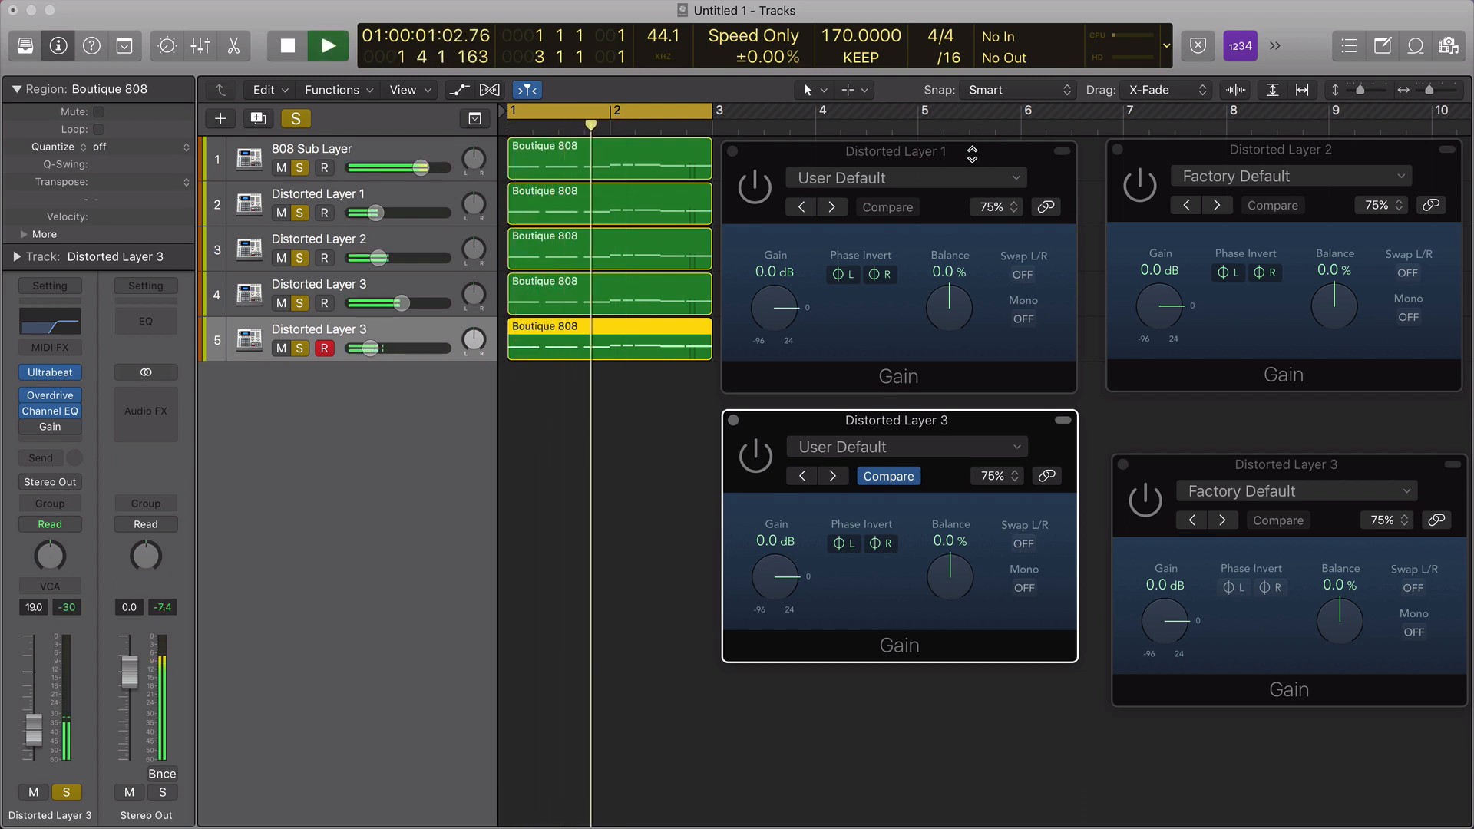
{"action": "key", "text": "space"}
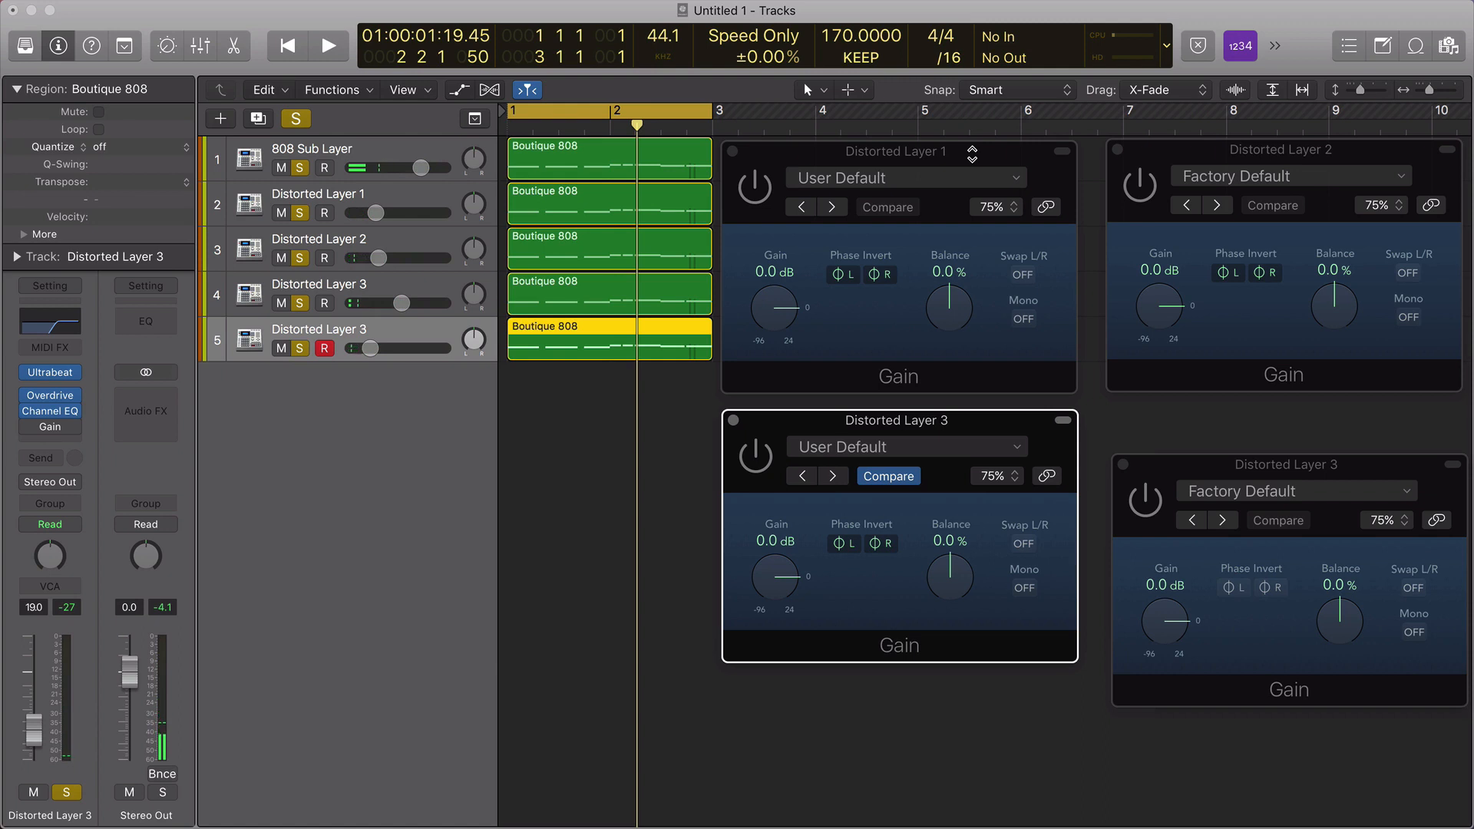
Turn all four Gain plug-ins back on and restart playback to compare the sound.
{"action": "left_click", "coordinate": [757, 207]}
{"action": "left_click", "coordinate": [1160, 201]}
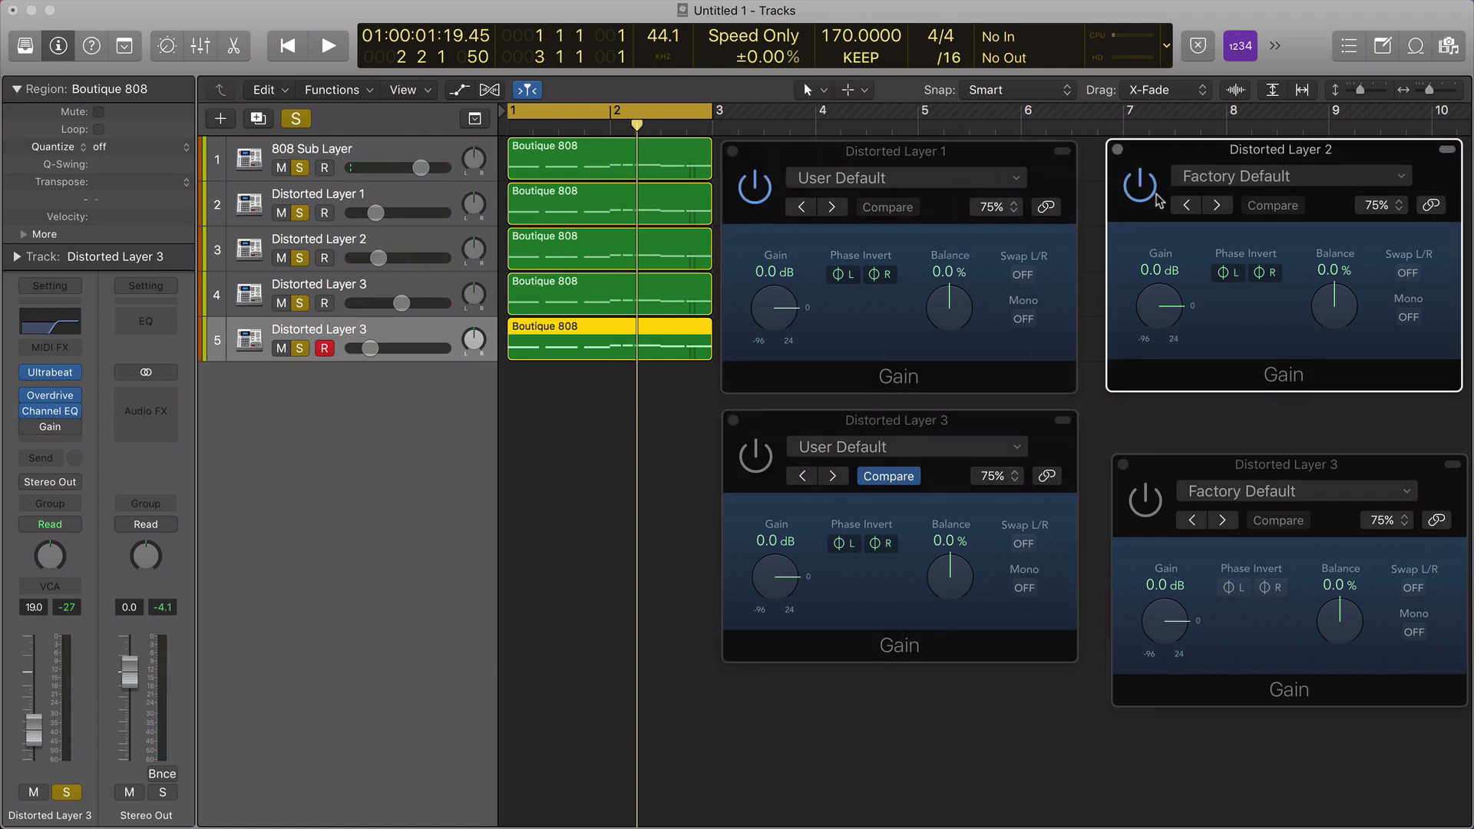
{"action": "left_click", "coordinate": [753, 527]}
{"action": "left_click", "coordinate": [1152, 508]}
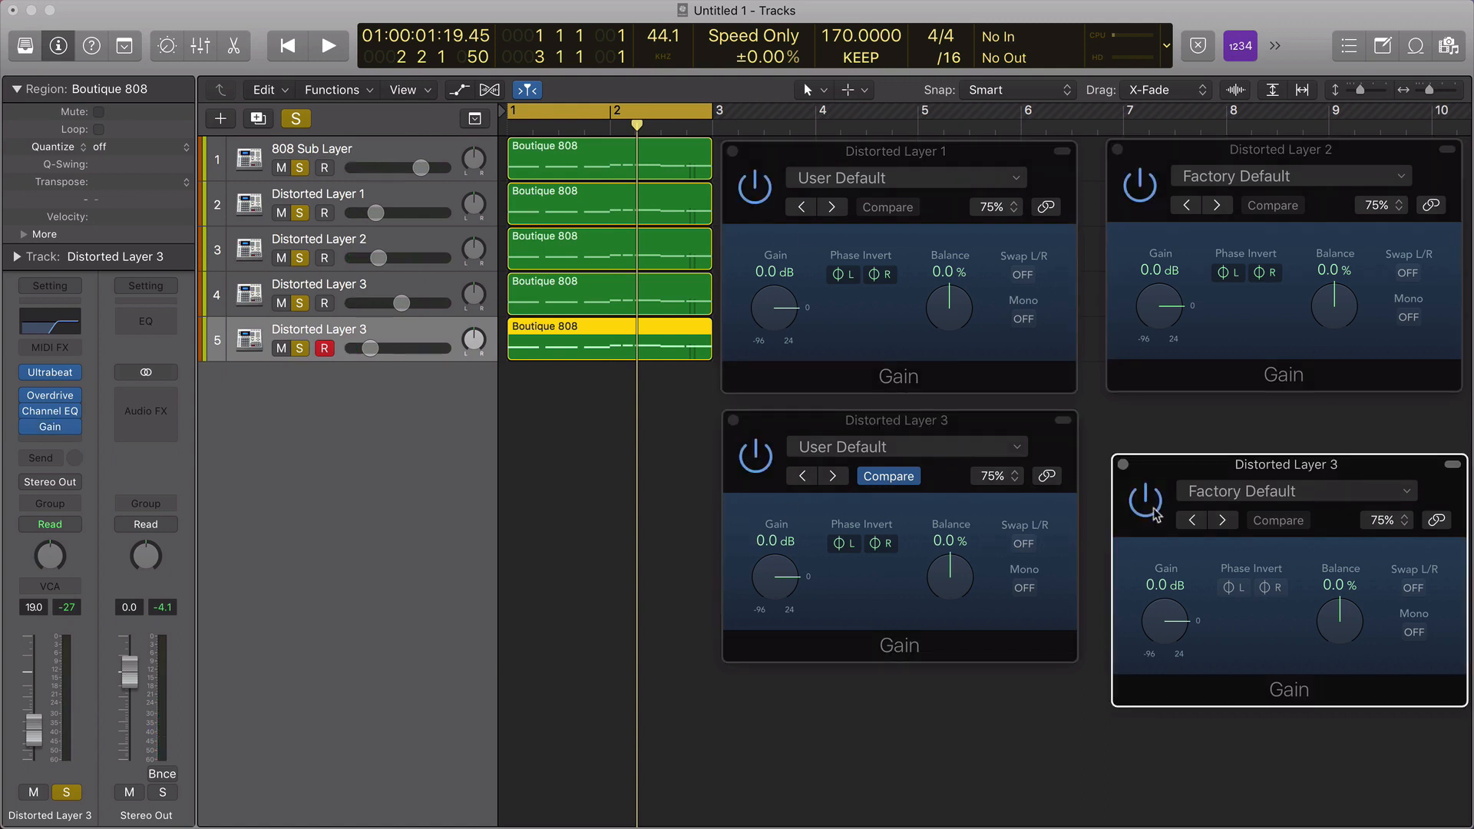
{"action": "key", "text": "space"}
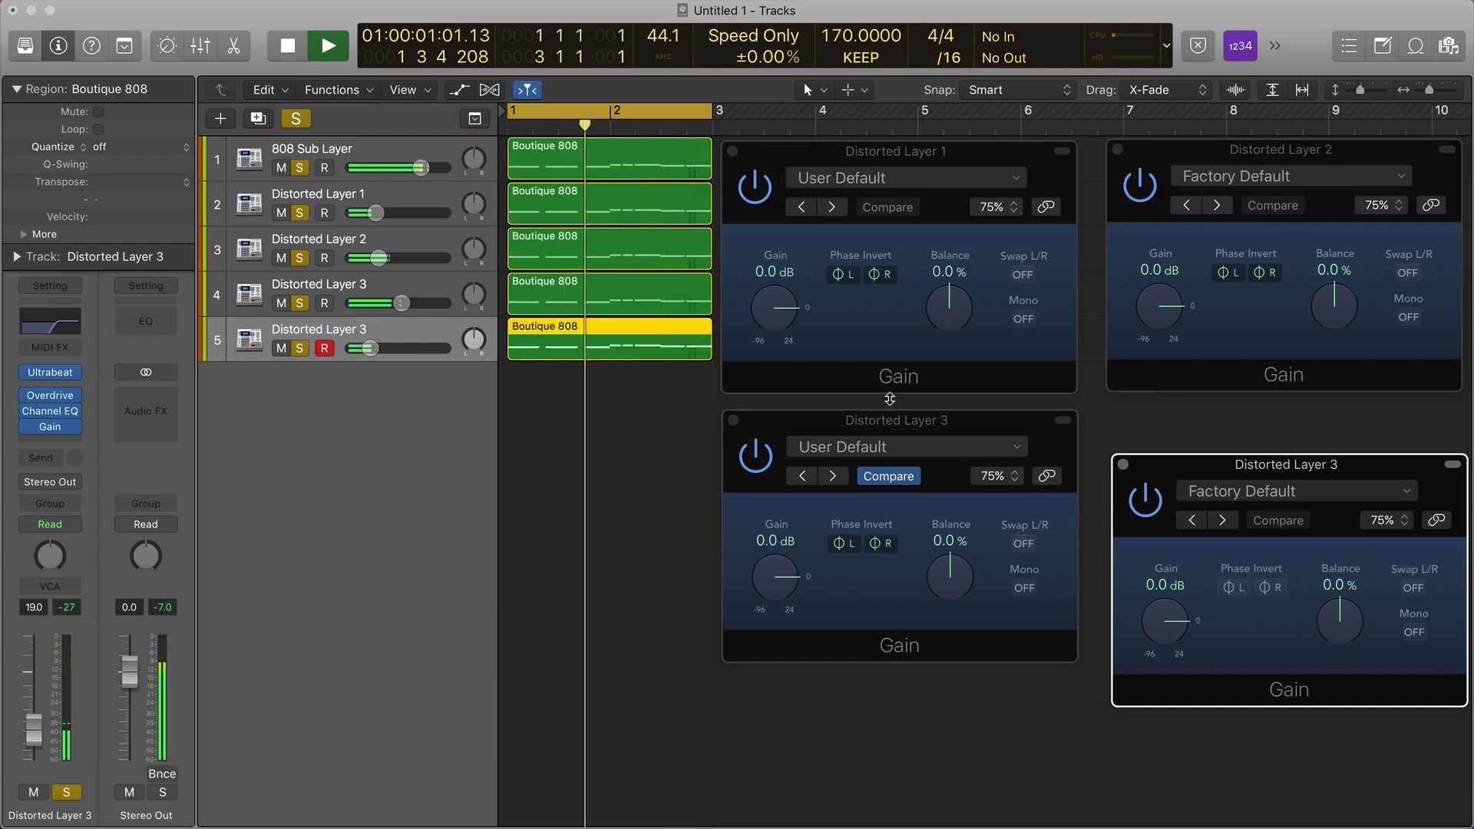
Bypass each of the four Gain plug-ins in turn while the layers keep playing.
{"action": "left_click", "coordinate": [767, 463]}
{"action": "left_click", "coordinate": [1146, 503]}
{"action": "left_click", "coordinate": [1142, 188]}
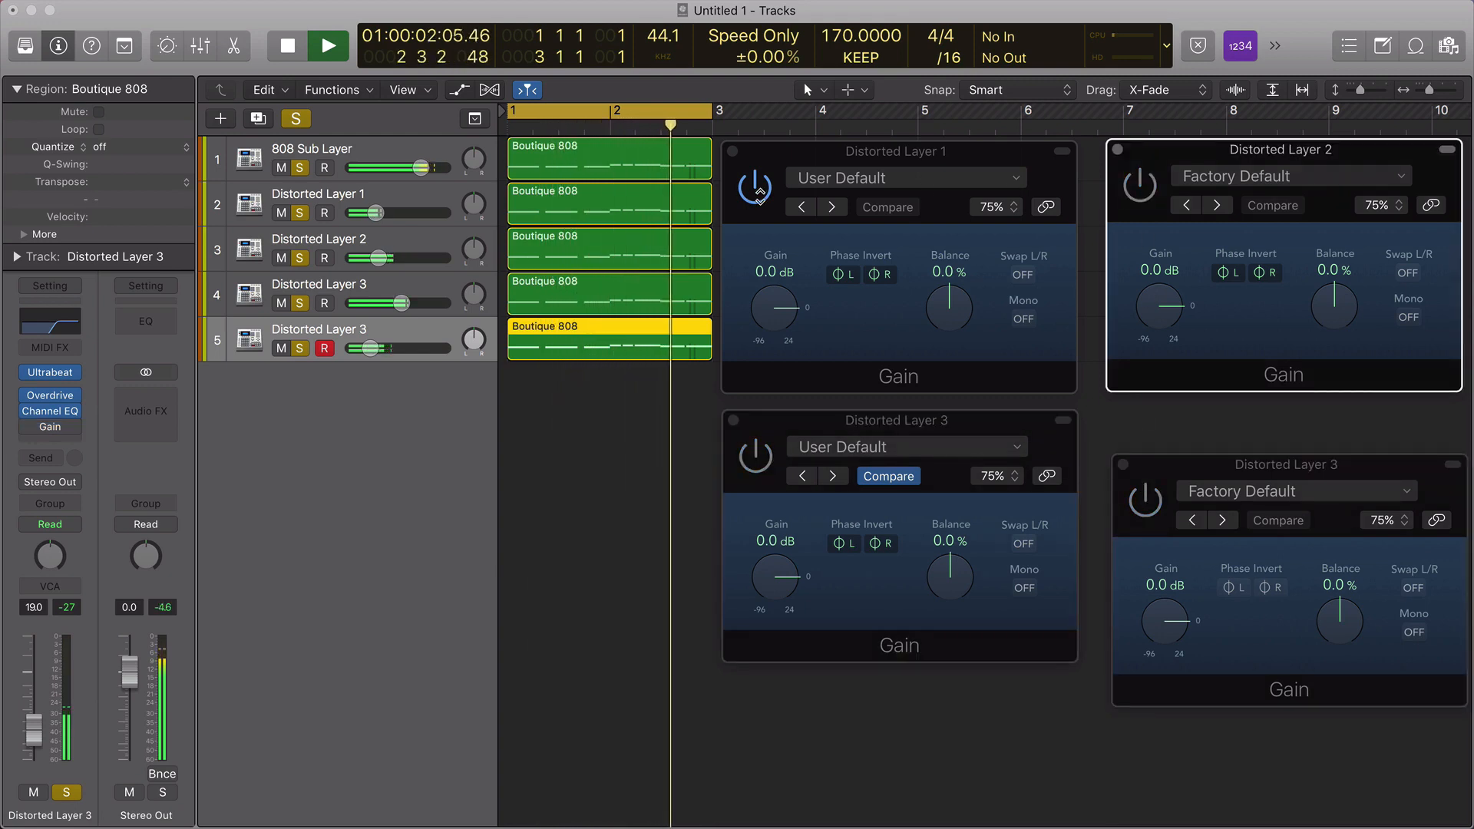
{"action": "left_click", "coordinate": [755, 189]}
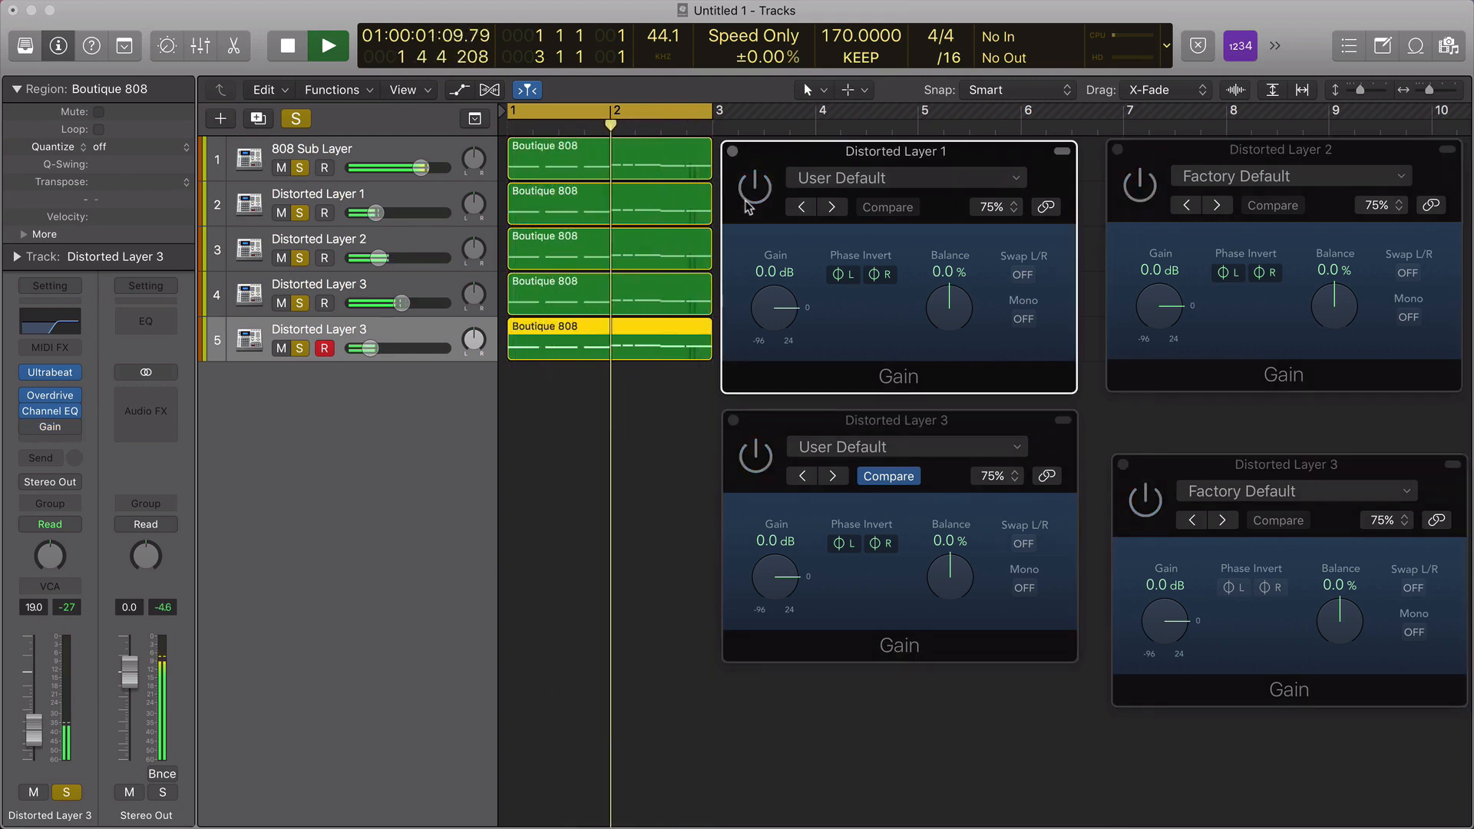
Switch the four Gain plug-ins back on one after another and resume playback of the soloed layers.
{"action": "left_click", "coordinate": [751, 192]}
{"action": "left_click", "coordinate": [1147, 201]}
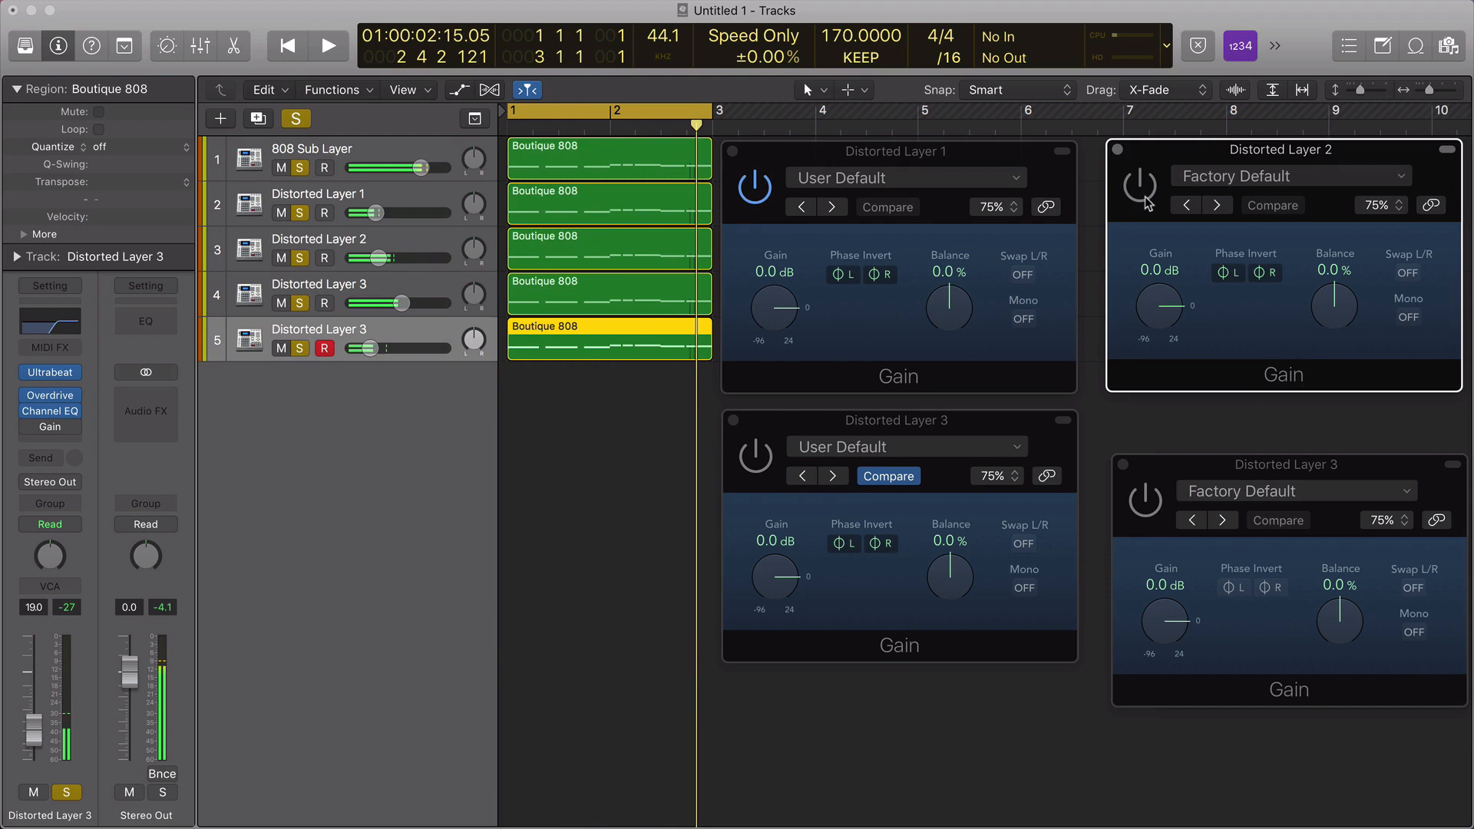
{"action": "left_click", "coordinate": [1149, 491]}
{"action": "left_click", "coordinate": [756, 455]}
{"action": "key", "text": "space"}
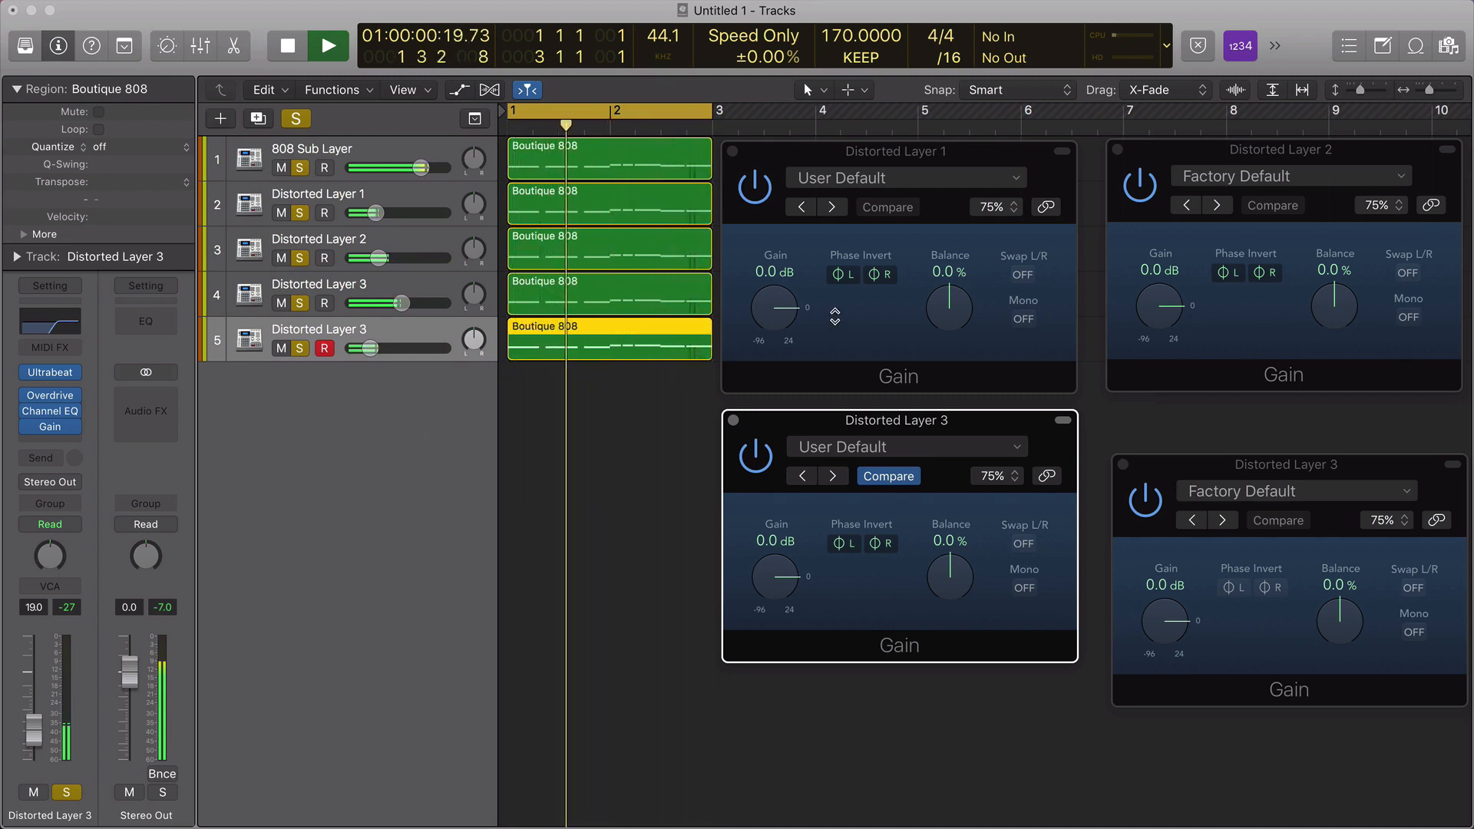
Mute track 5's Distorted Layer 3, stop playback, and lower the track's volume to -29.0 dB.
{"action": "left_click", "coordinate": [281, 348]}
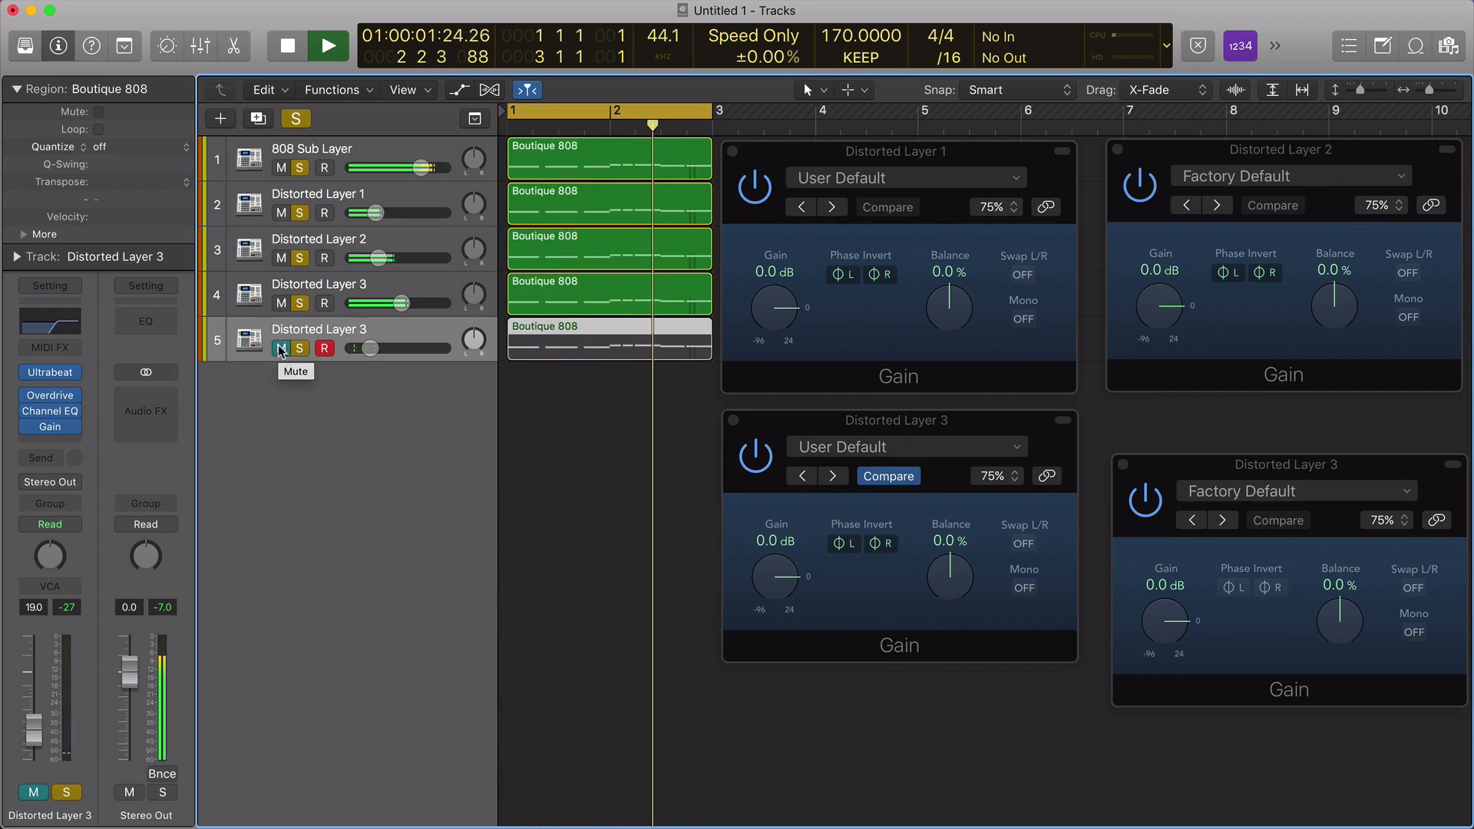
{"action": "key", "text": "space"}
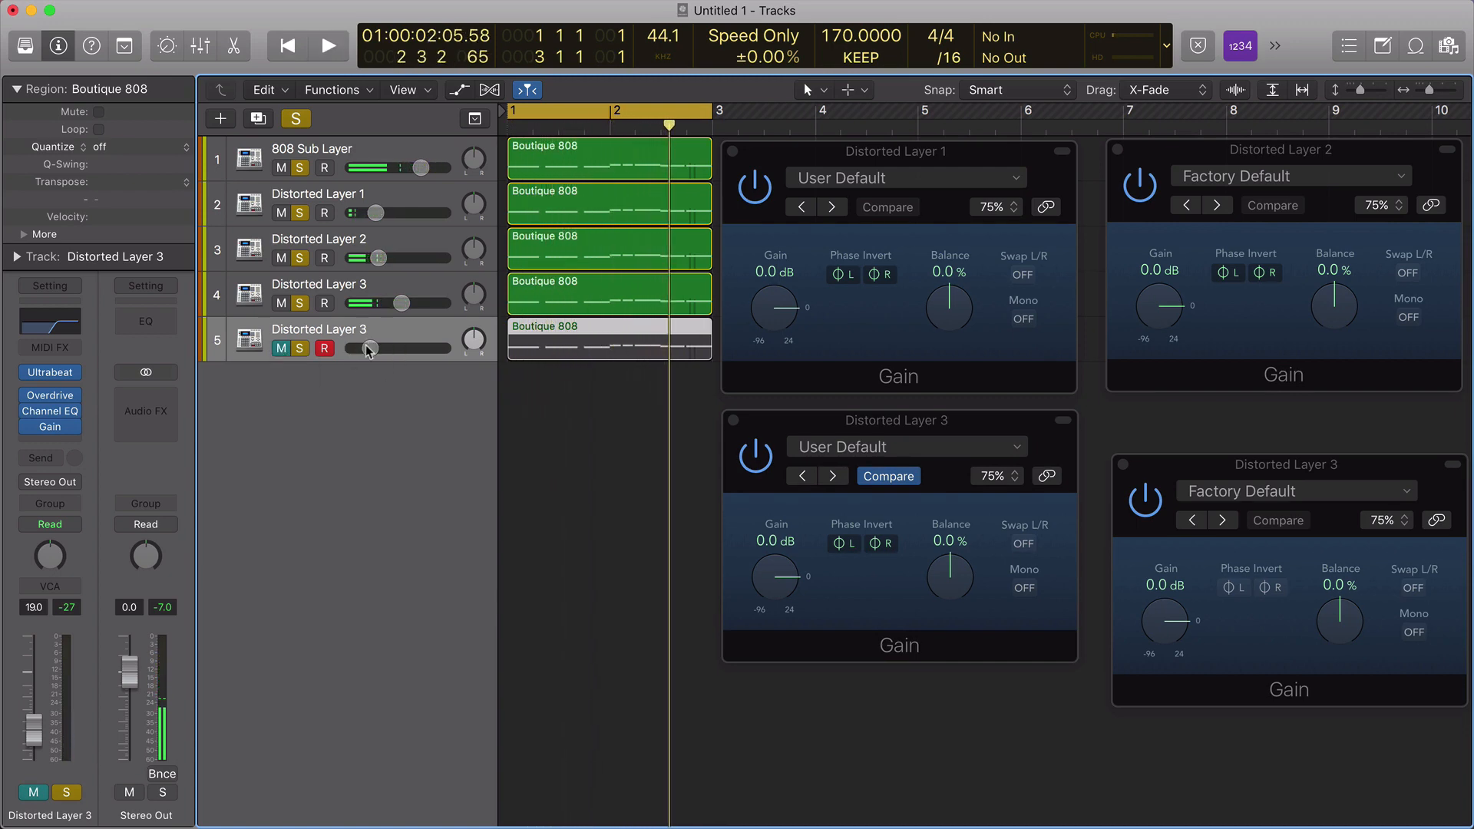
{"action": "left_click", "coordinate": [370, 349]}
{"action": "left_click_drag", "start_coordinate": [364, 349], "coordinate": [362, 348]}
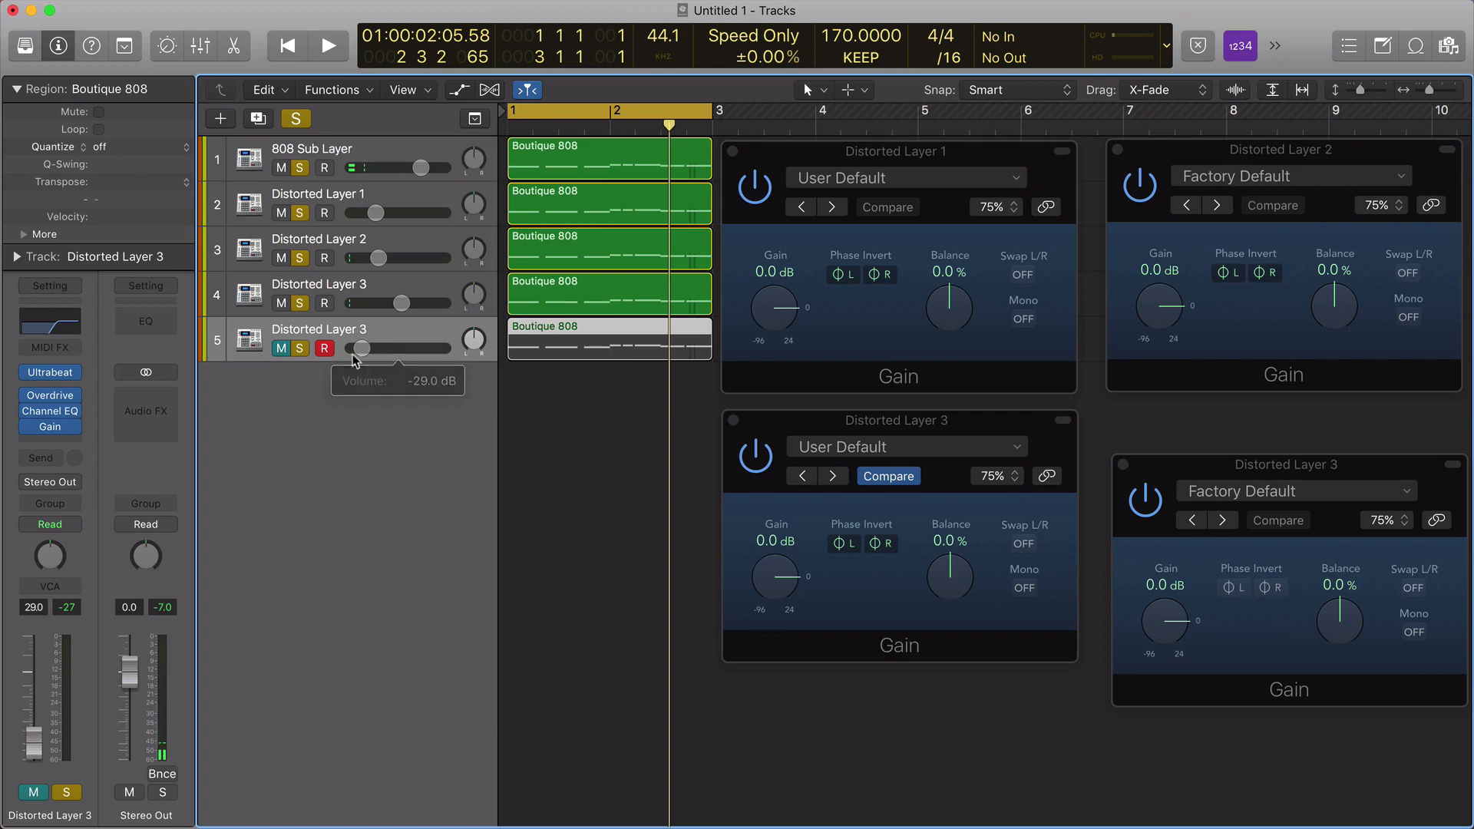
Unmute track 5's Distorted Layer 3 and toggle its mute during playback to judge its contribution at the new volume.
{"action": "key", "text": "space"}
{"action": "left_click", "coordinate": [281, 348]}
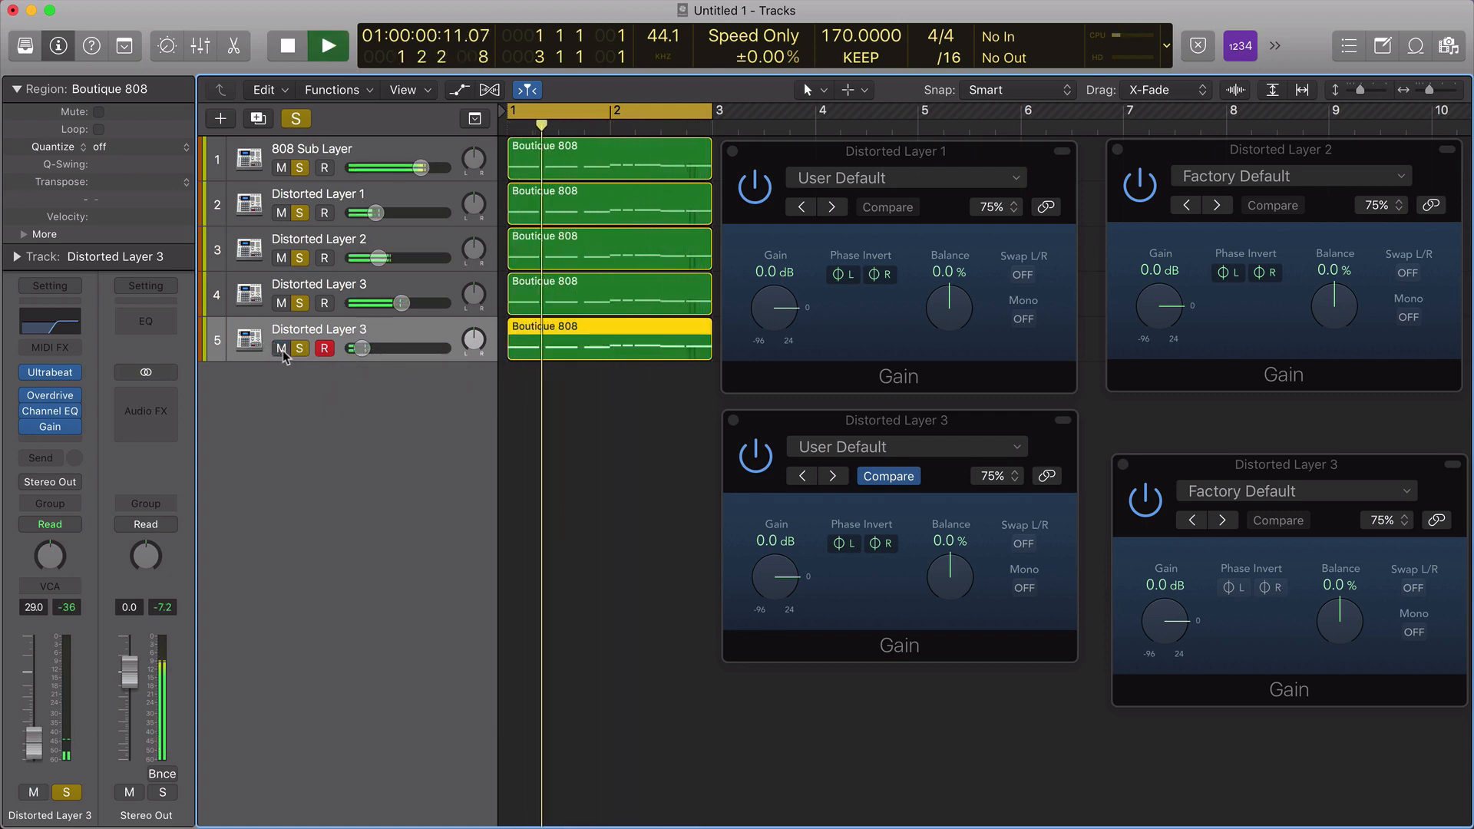
{"action": "left_click", "coordinate": [282, 350]}
{"action": "left_click", "coordinate": [282, 349]}
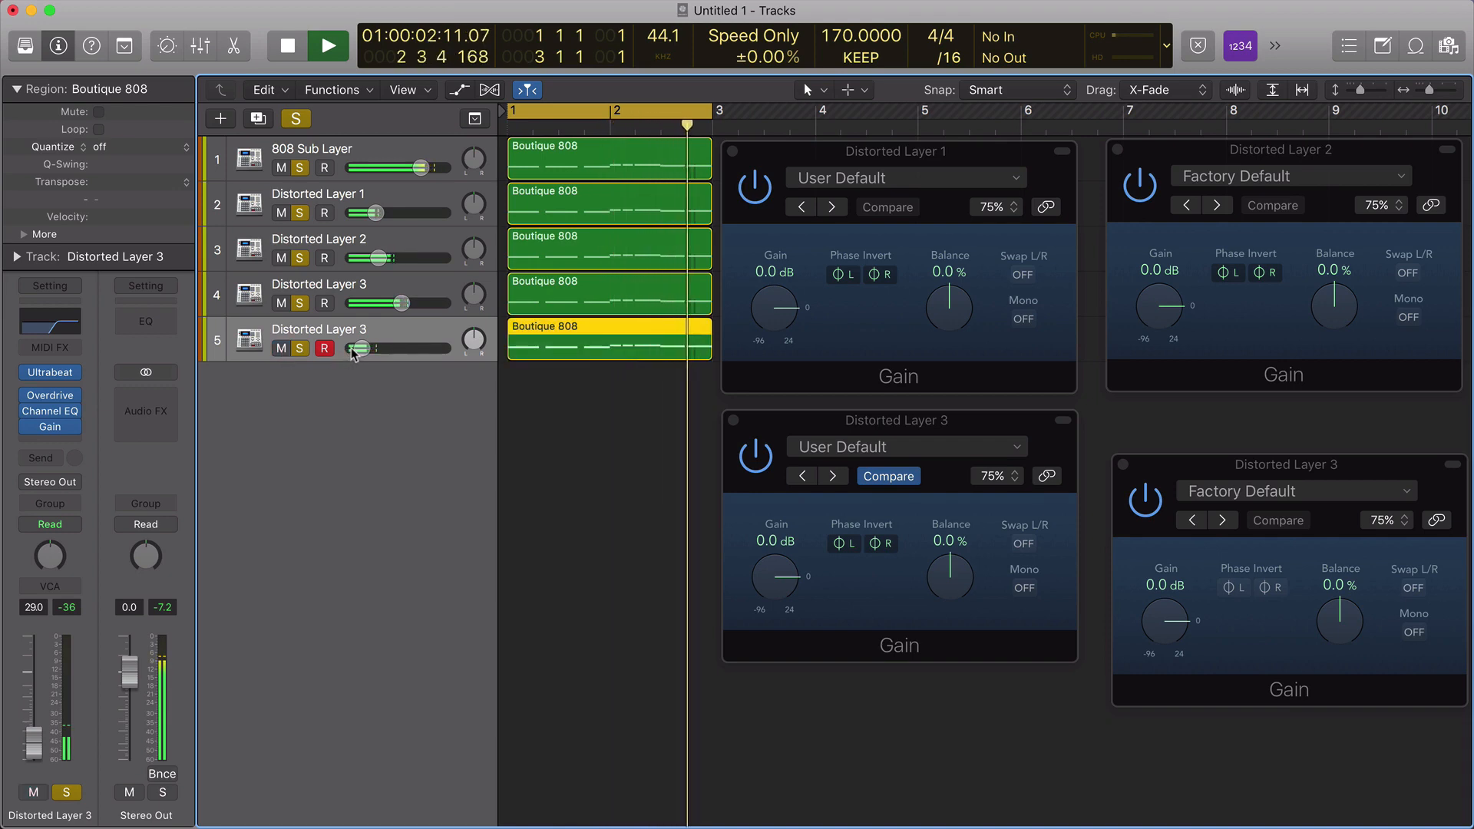
{"action": "key", "text": "space"}
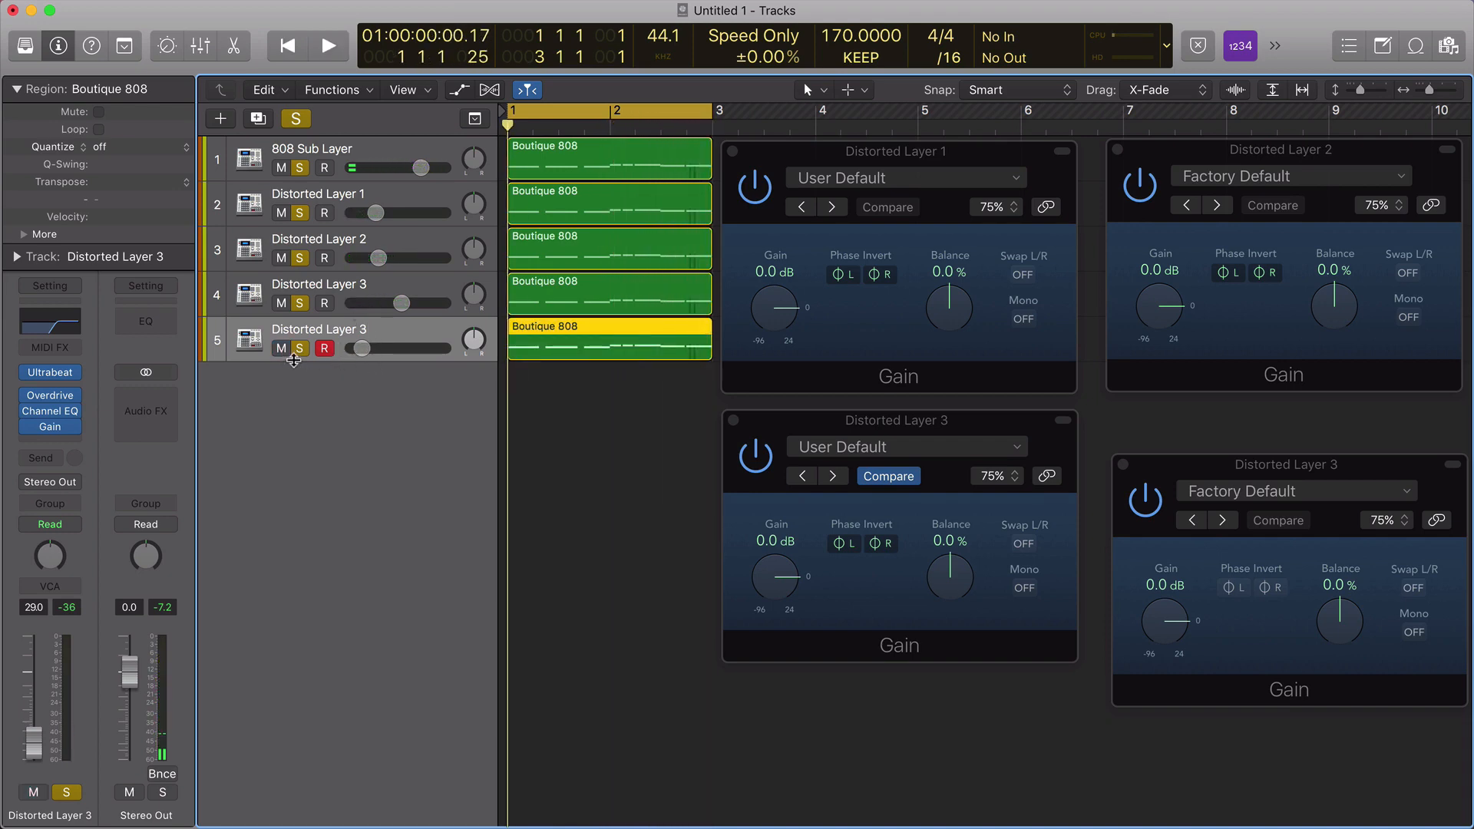
Play the layers and compare the mix with track 4's Distorted Layer 3 muted and unmuted.
{"action": "key", "text": "space"}
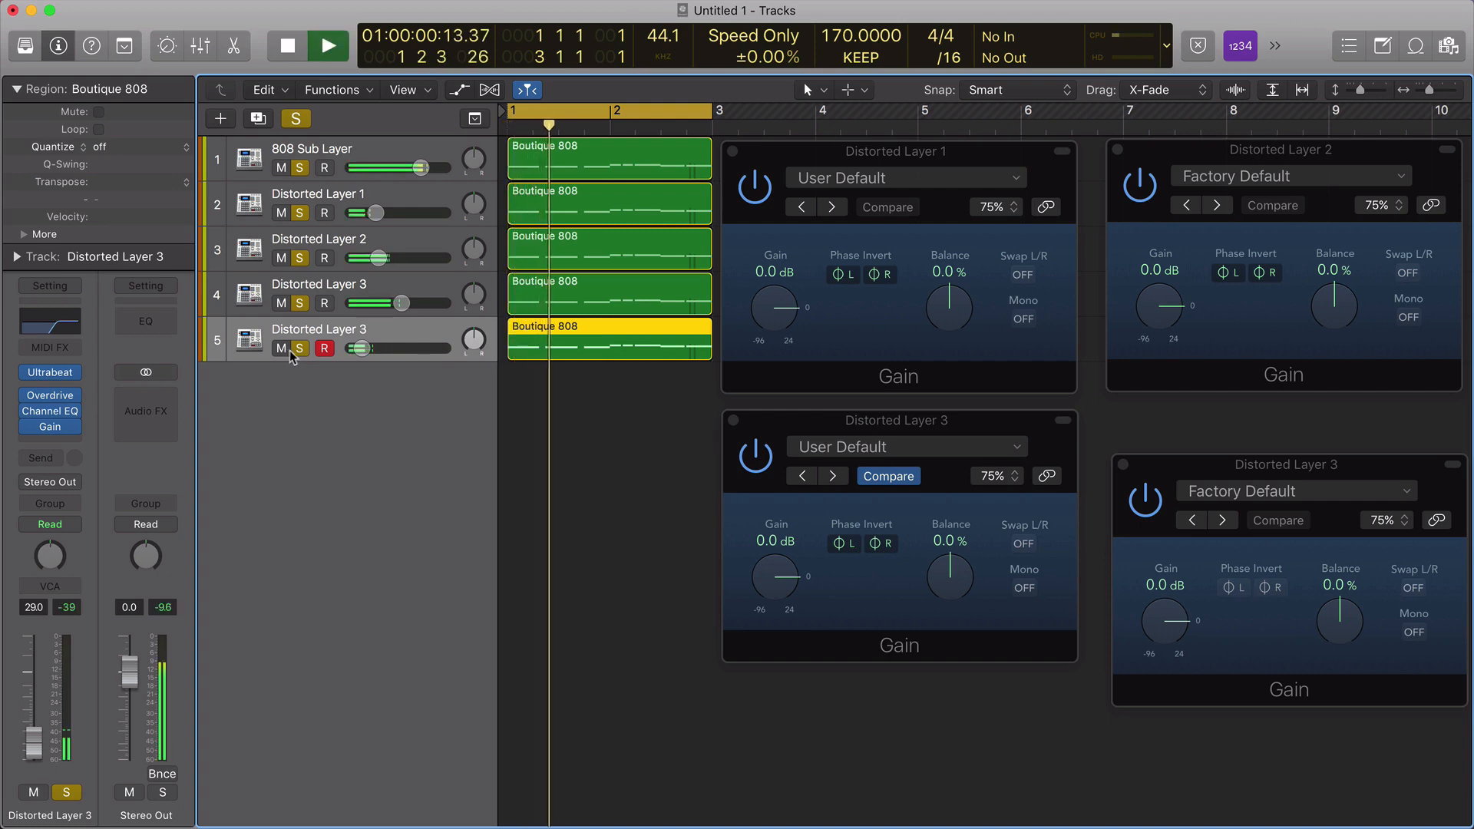
{"action": "left_click", "coordinate": [282, 291]}
{"action": "left_click", "coordinate": [282, 302]}
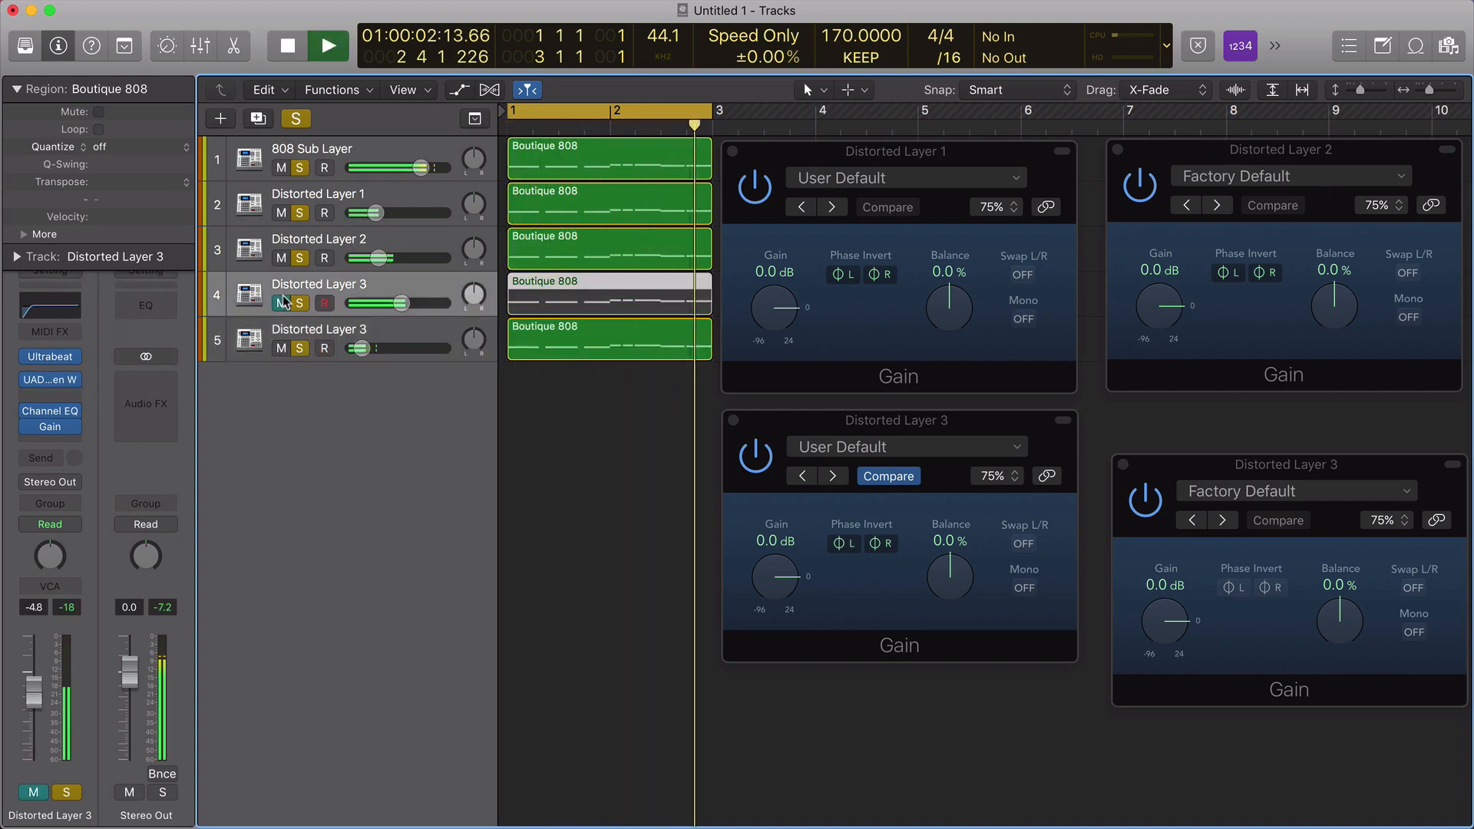
{"action": "left_click", "coordinate": [281, 302]}
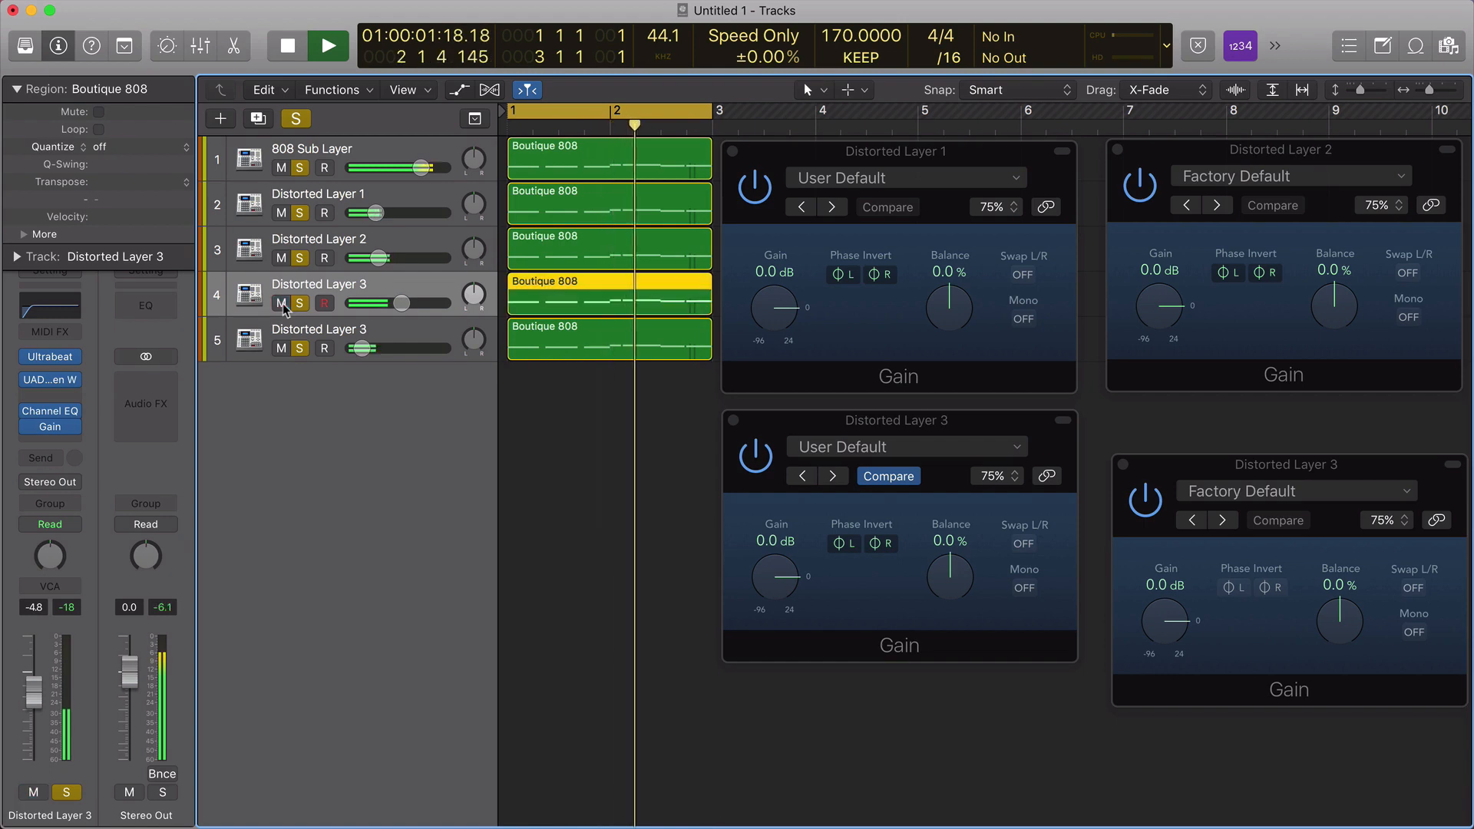
Compare the mix with Distorted Layer 2 and Distorted Layer 1 muted and unmuted in turn during playback.
{"action": "left_click", "coordinate": [282, 258]}
{"action": "key", "text": "space"}
{"action": "left_click", "coordinate": [281, 259]}
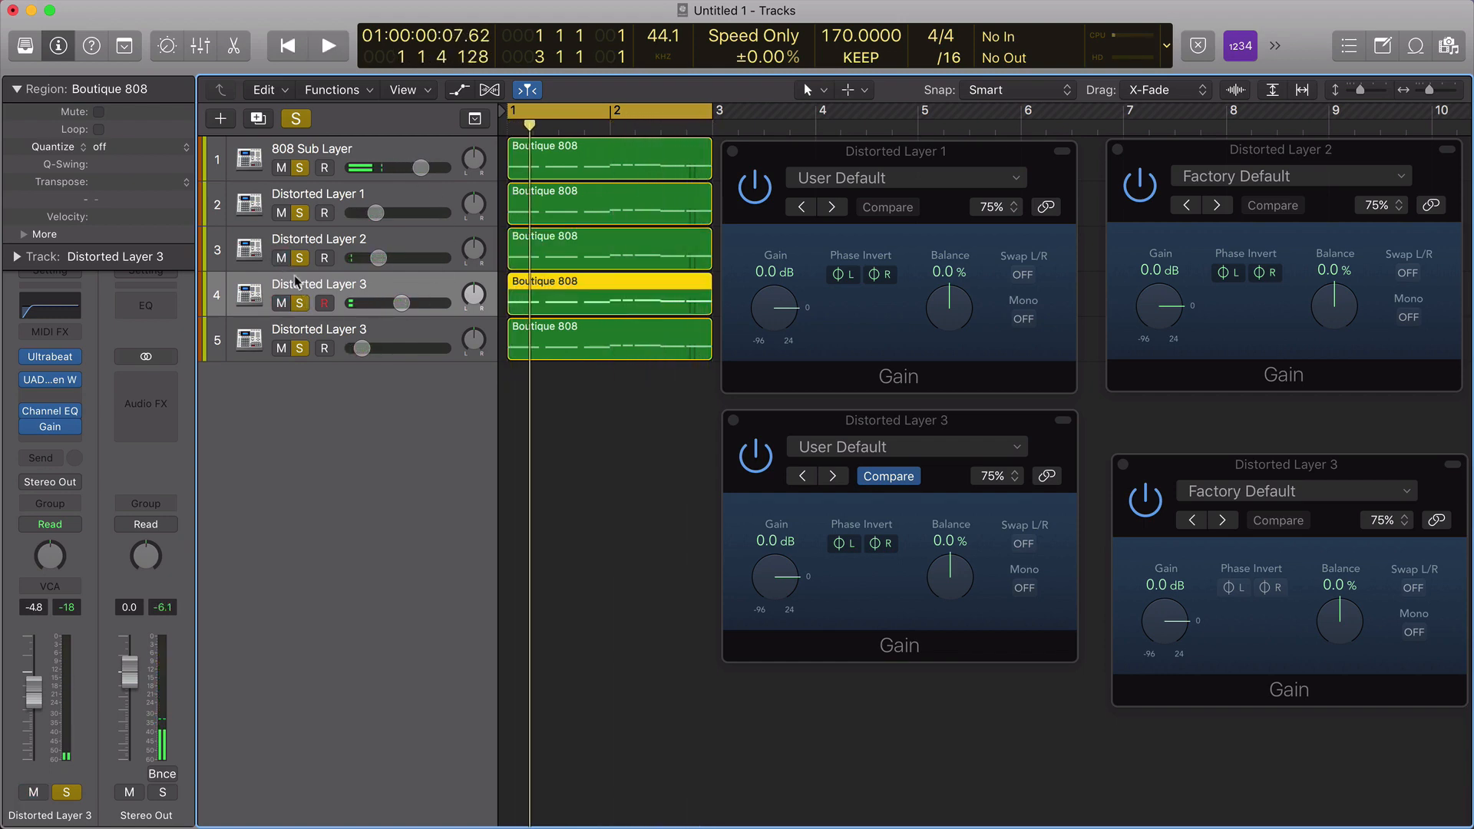
{"action": "left_click", "coordinate": [282, 258]}
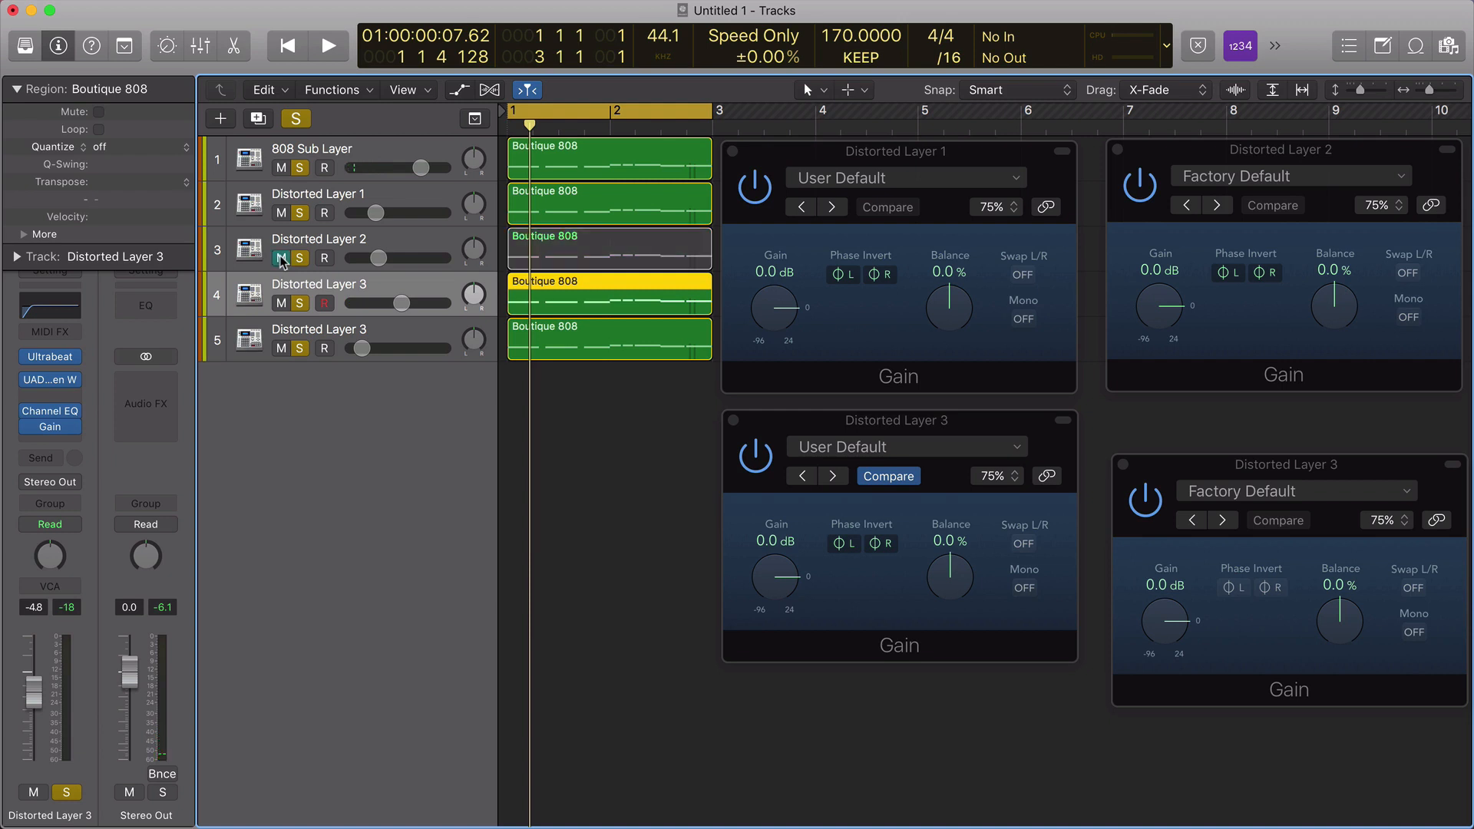
{"action": "key", "text": "space"}
{"action": "left_click", "coordinate": [281, 258]}
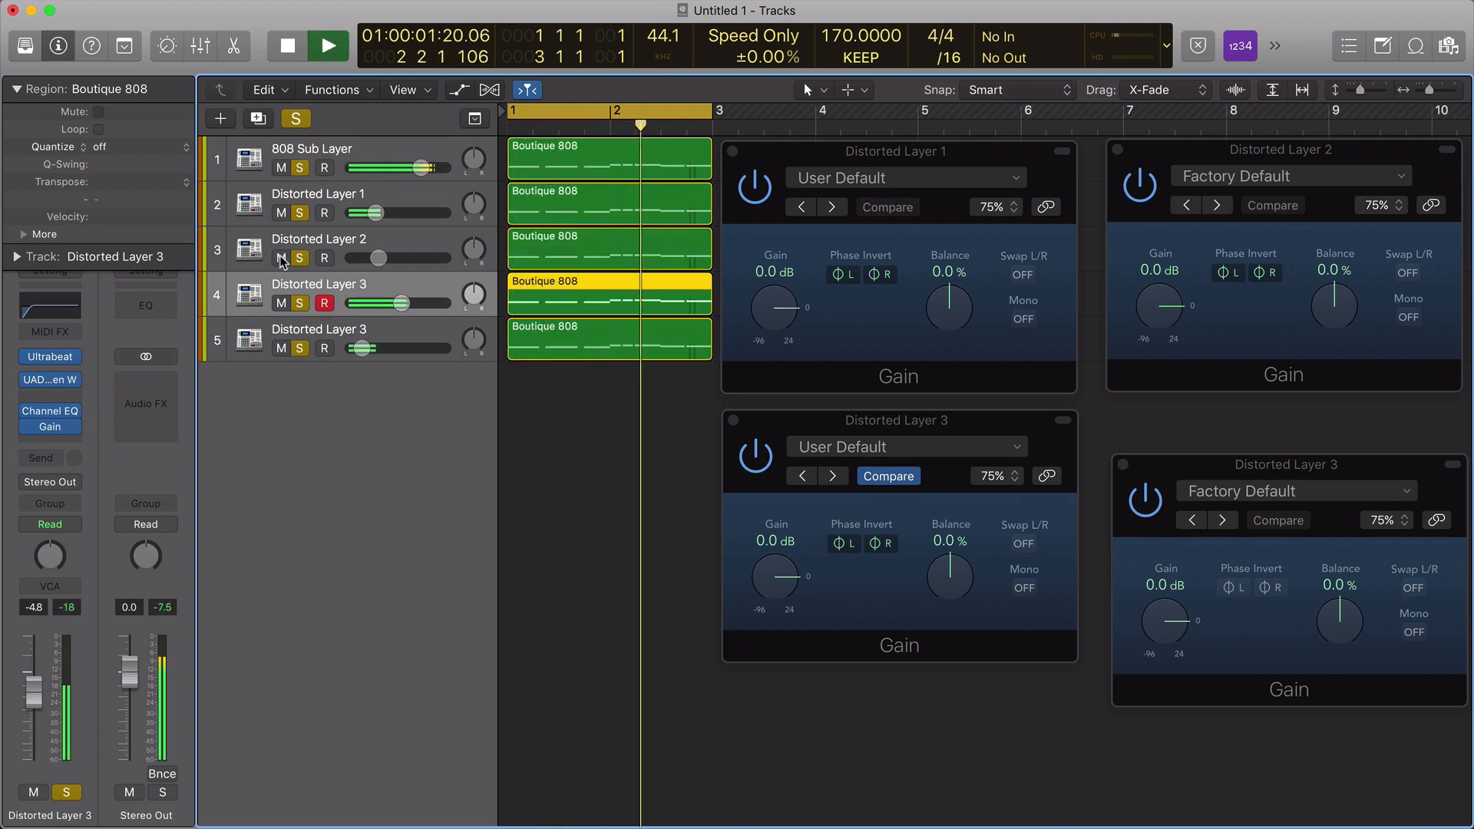
{"action": "left_click", "coordinate": [281, 212]}
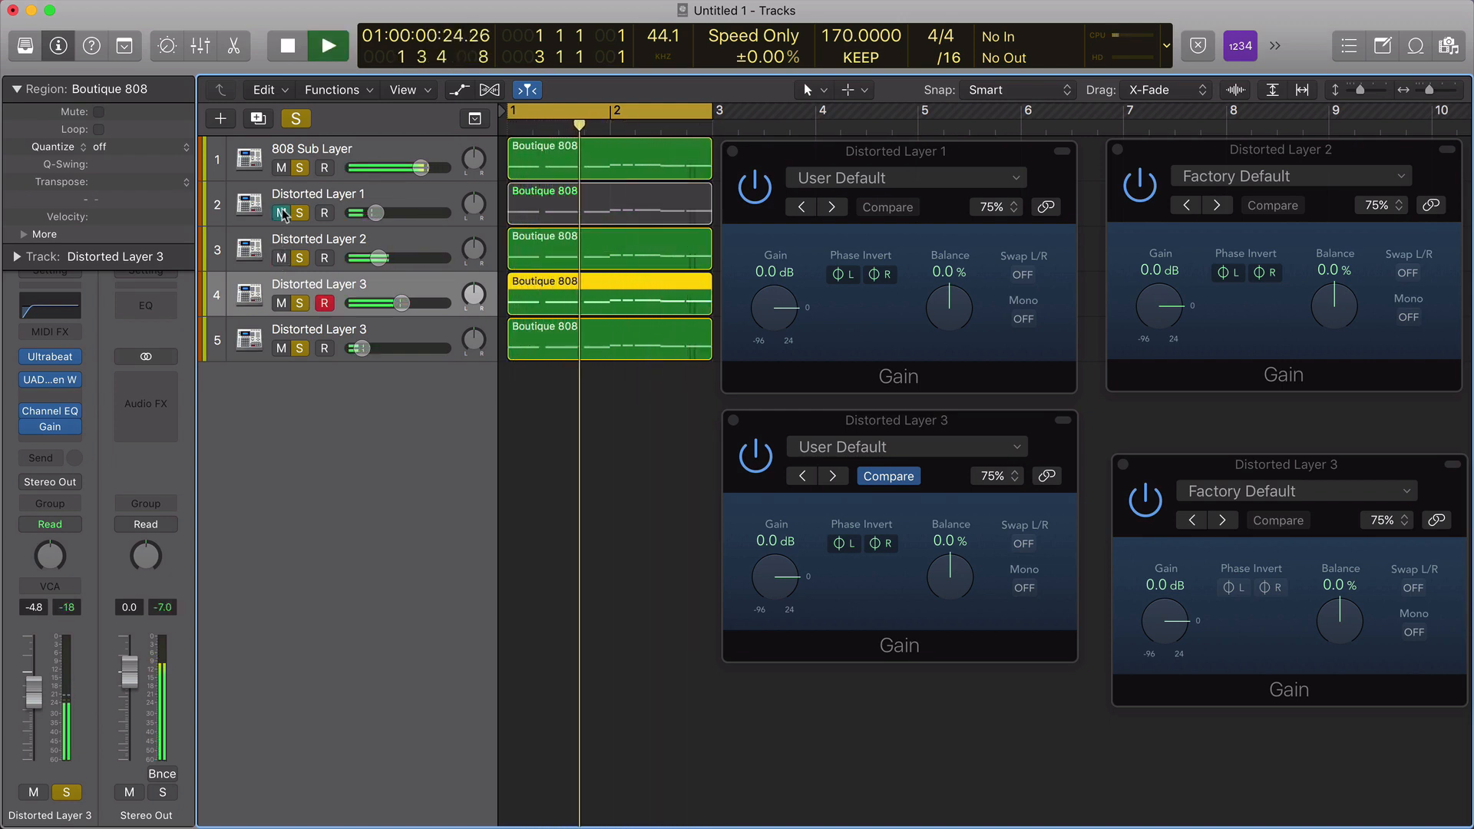
{"action": "left_click", "coordinate": [281, 212]}
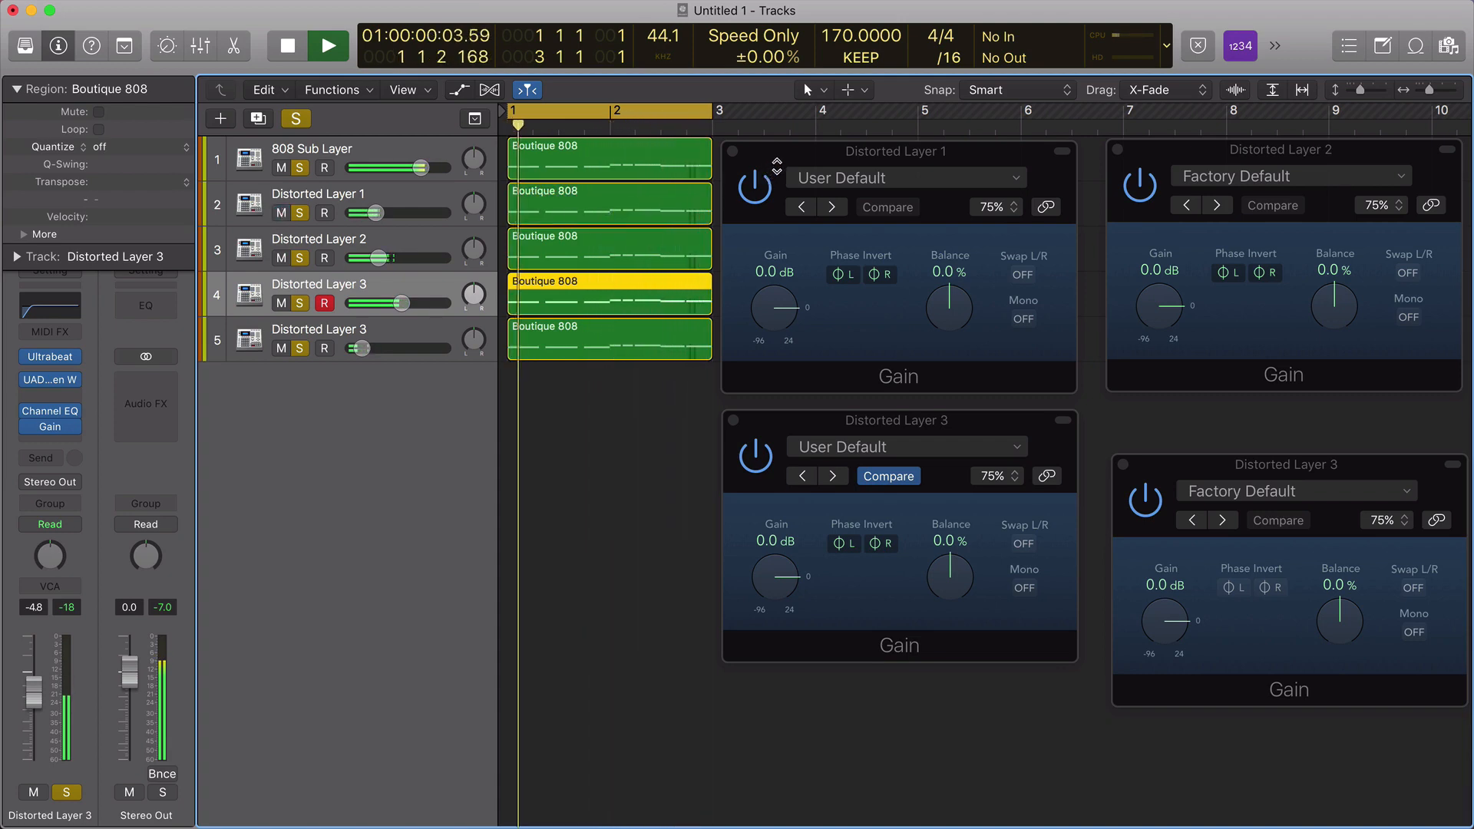
Close all four Gain plug-in windows and enlarge the five Boutique 808 regions in the tracks view.
{"action": "left_click_drag", "start_coordinate": [779, 159], "coordinate": [936, 151]}
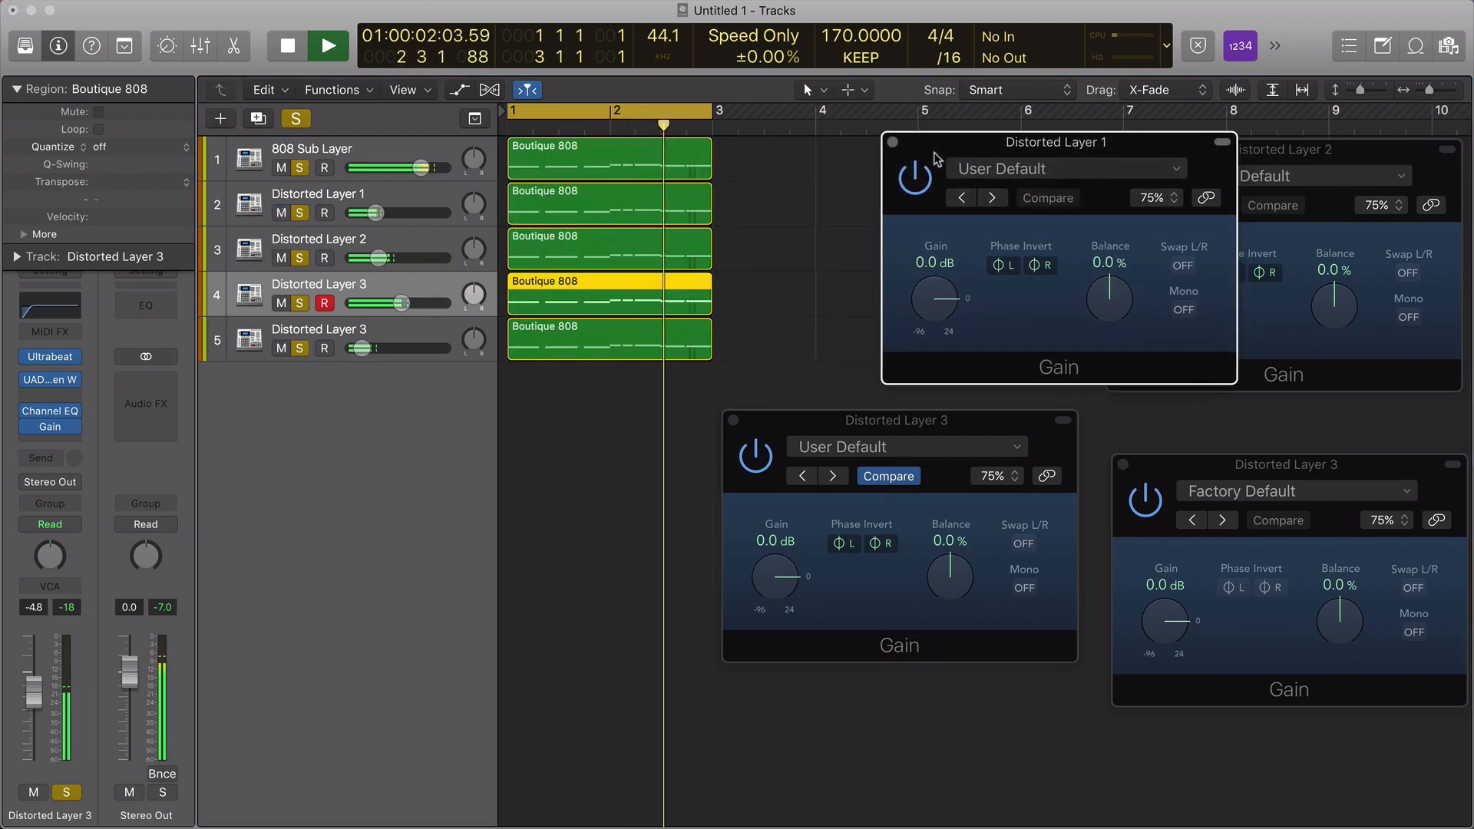
{"action": "left_click", "coordinate": [894, 143]}
{"action": "left_click", "coordinate": [733, 420]}
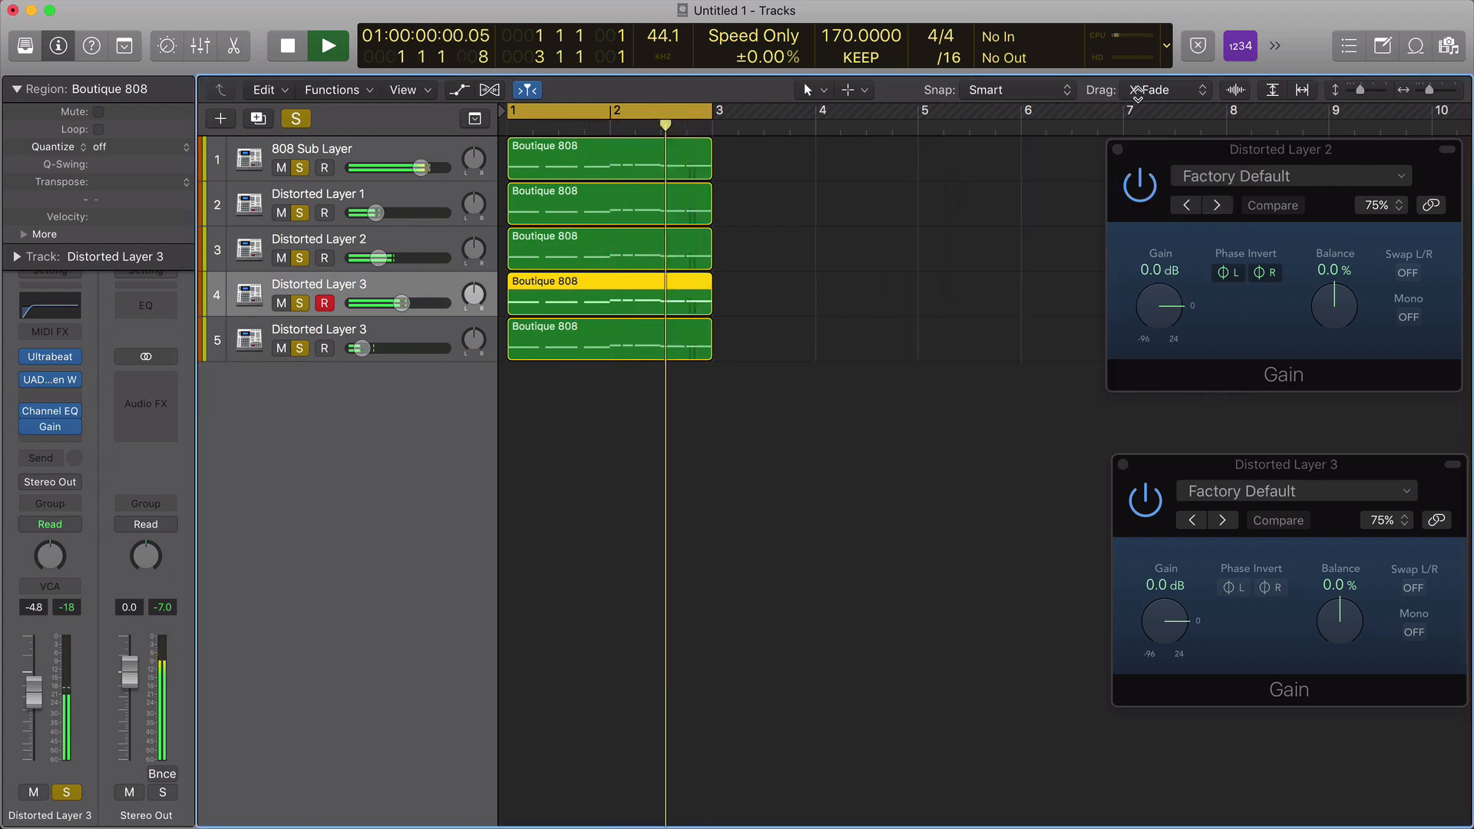
{"action": "left_click", "coordinate": [1118, 149]}
{"action": "left_click", "coordinate": [1123, 466]}
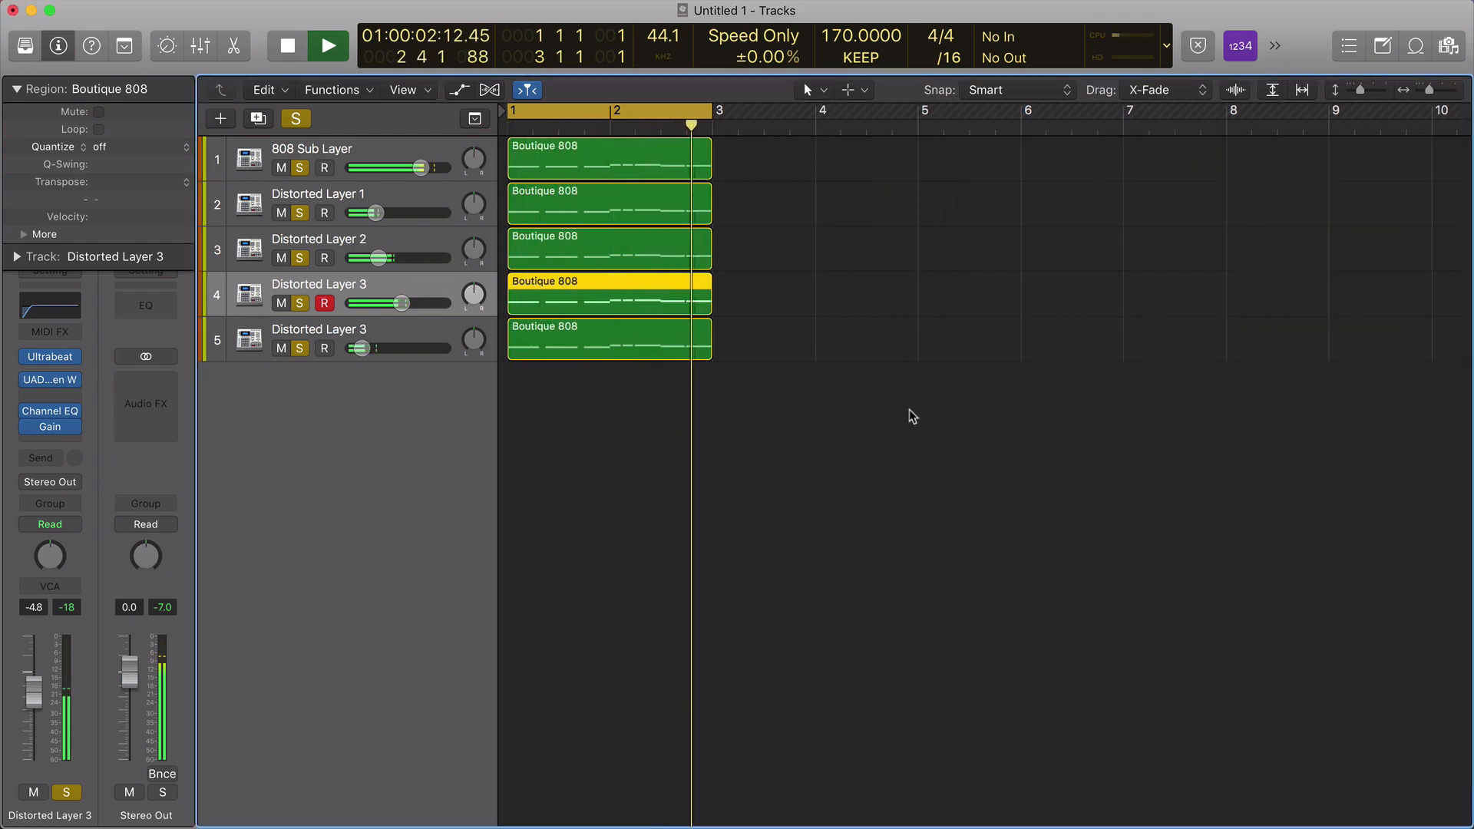
{"action": "scroll", "coordinate": [909, 406], "scroll_direction": "up", "scroll_amount": 4}
{"action": "key", "text": "super+Down"}
{"action": "key", "text": "super+Down"}
{"action": "key", "text": "super+Down"}
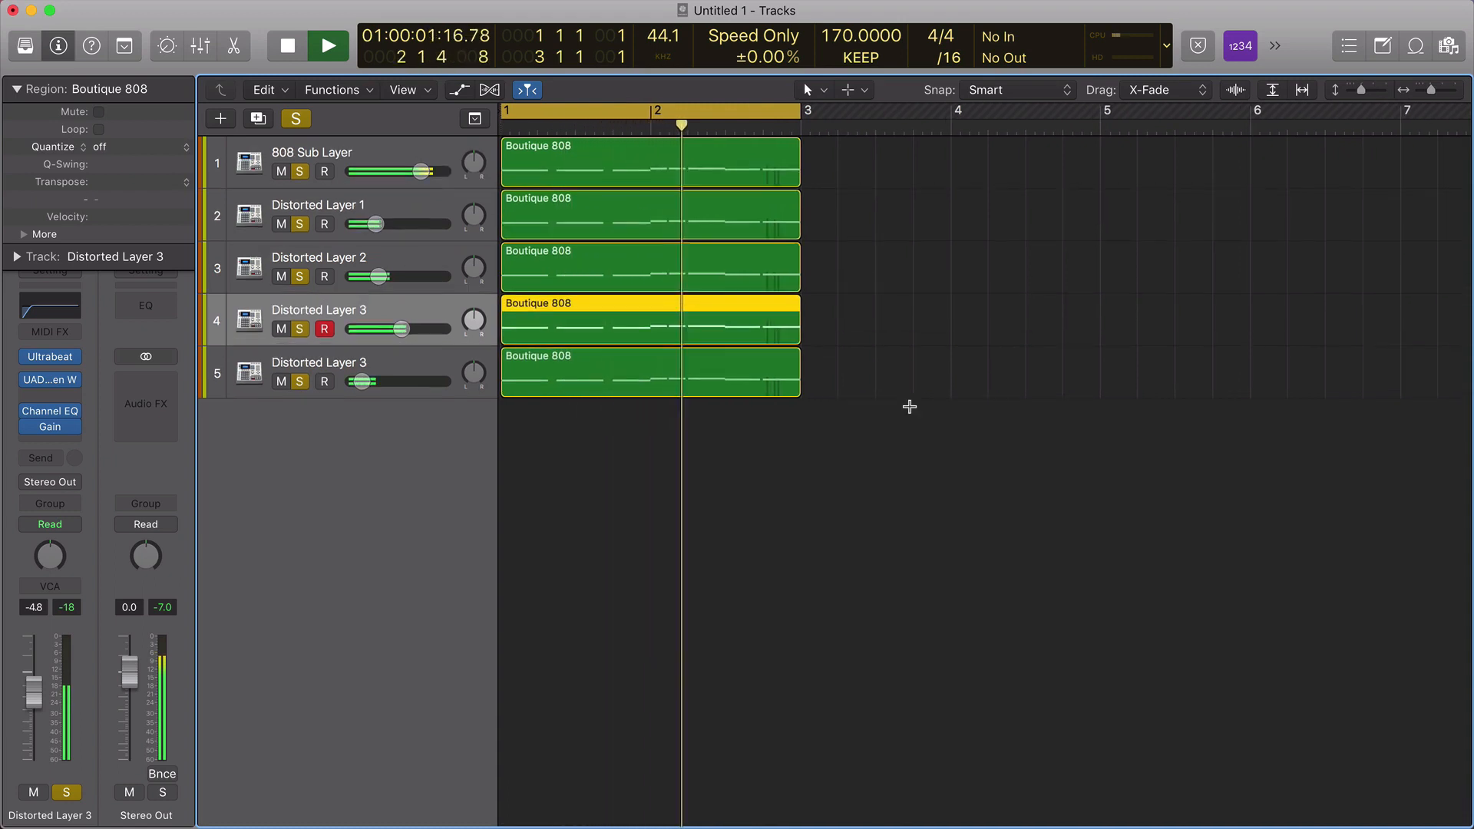
{"action": "key", "text": "super+Right"}
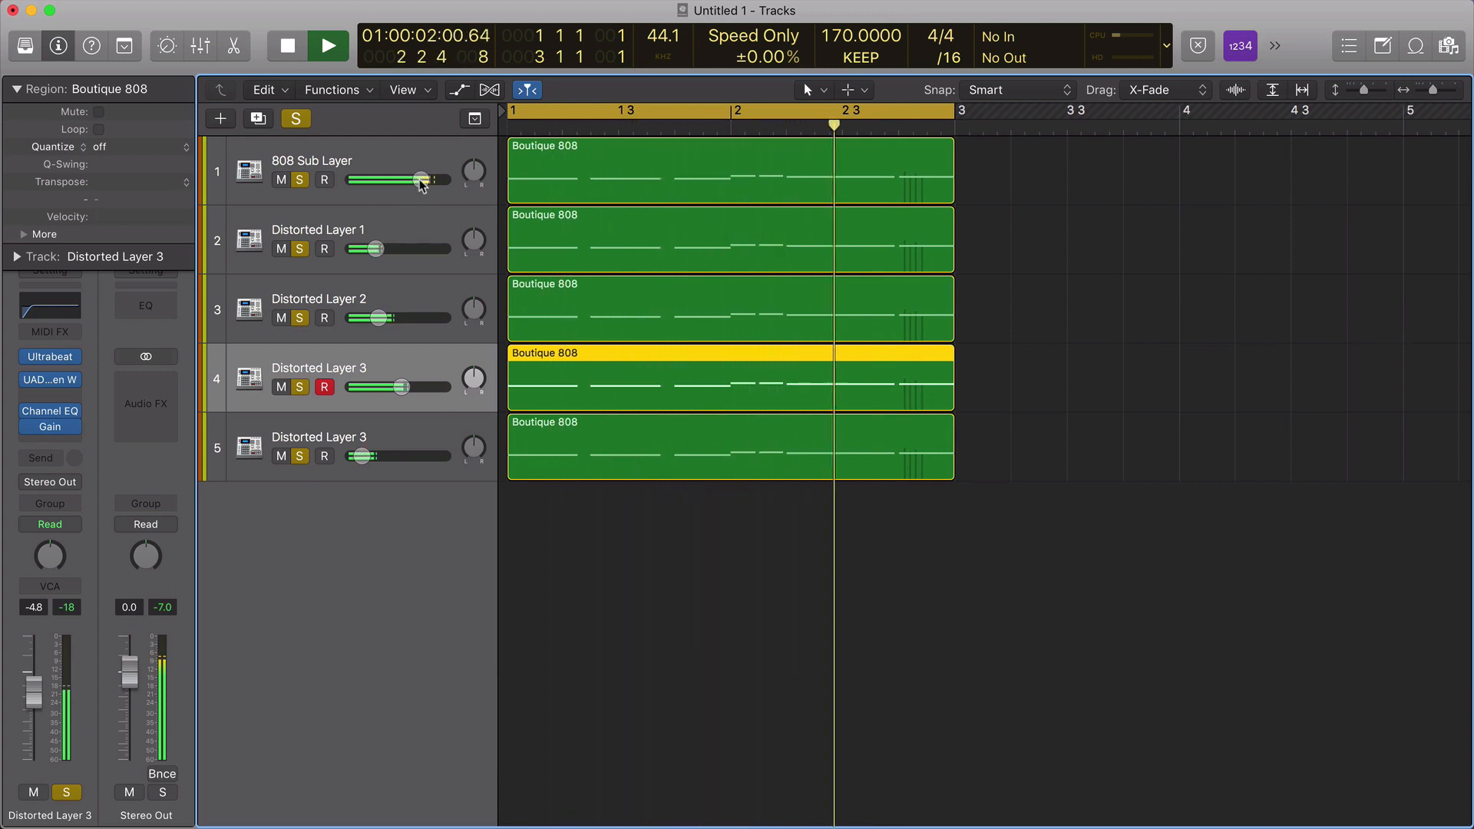
Lower the 808 Sub Layer's volume to -1.4 dB and stop playback.
{"action": "mouse_move", "coordinate": [421, 180]}
{"action": "left_mouse_down"}
{"action": "mouse_move", "coordinate": [371, 180]}
{"action": "mouse_move", "coordinate": [415, 180]}
{"action": "left_mouse_up"}
{"action": "key", "text": "space"}
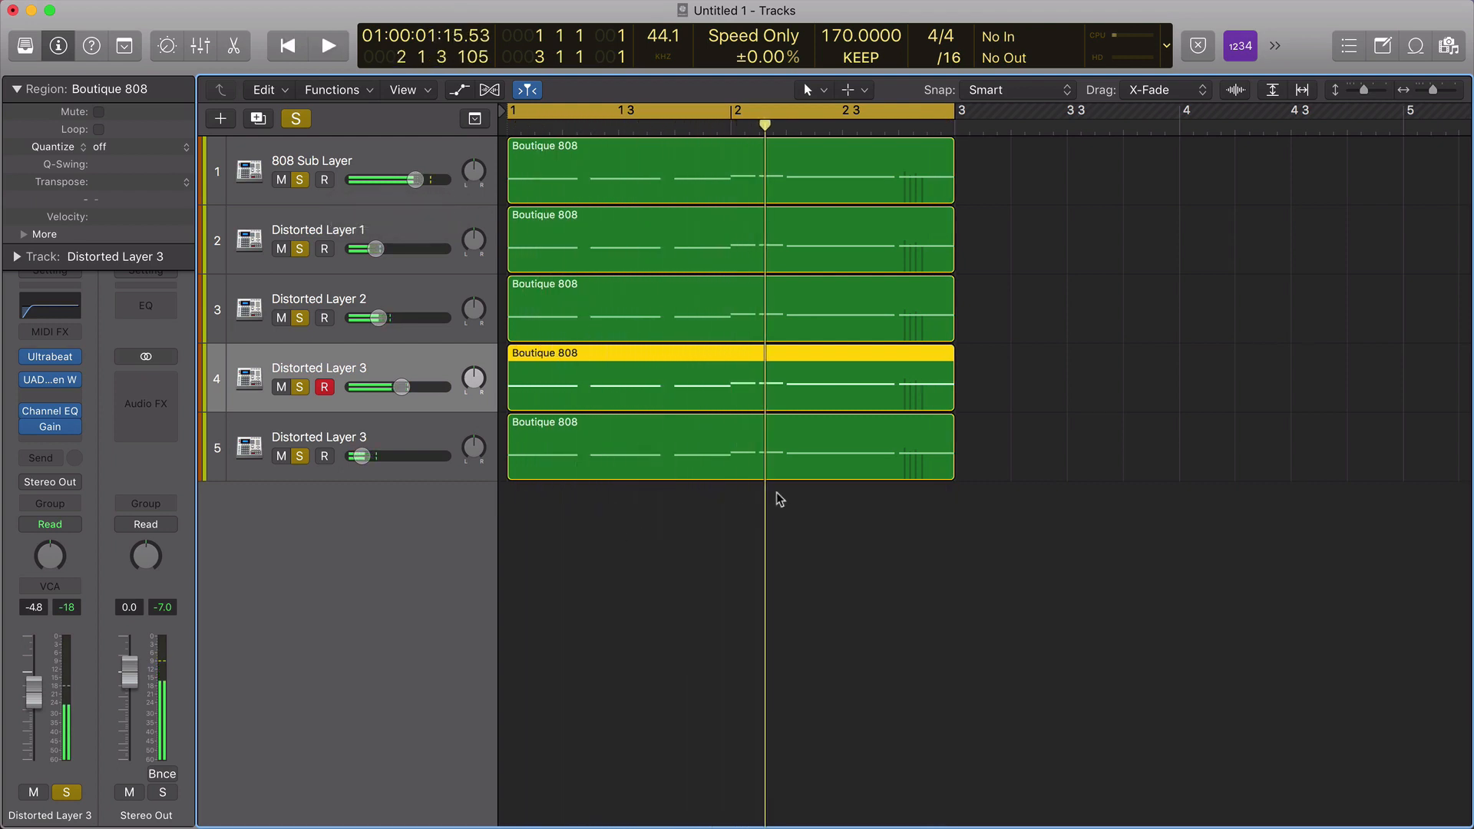
{"action": "scroll", "coordinate": [776, 492], "scroll_direction": "down", "scroll_amount": 3}
Open the UAD Diezel Herbert amp on Distorted Layer 1 to examine its Spaghetti Crunch settings, and close it again.
{"action": "left_click", "coordinate": [417, 144]}
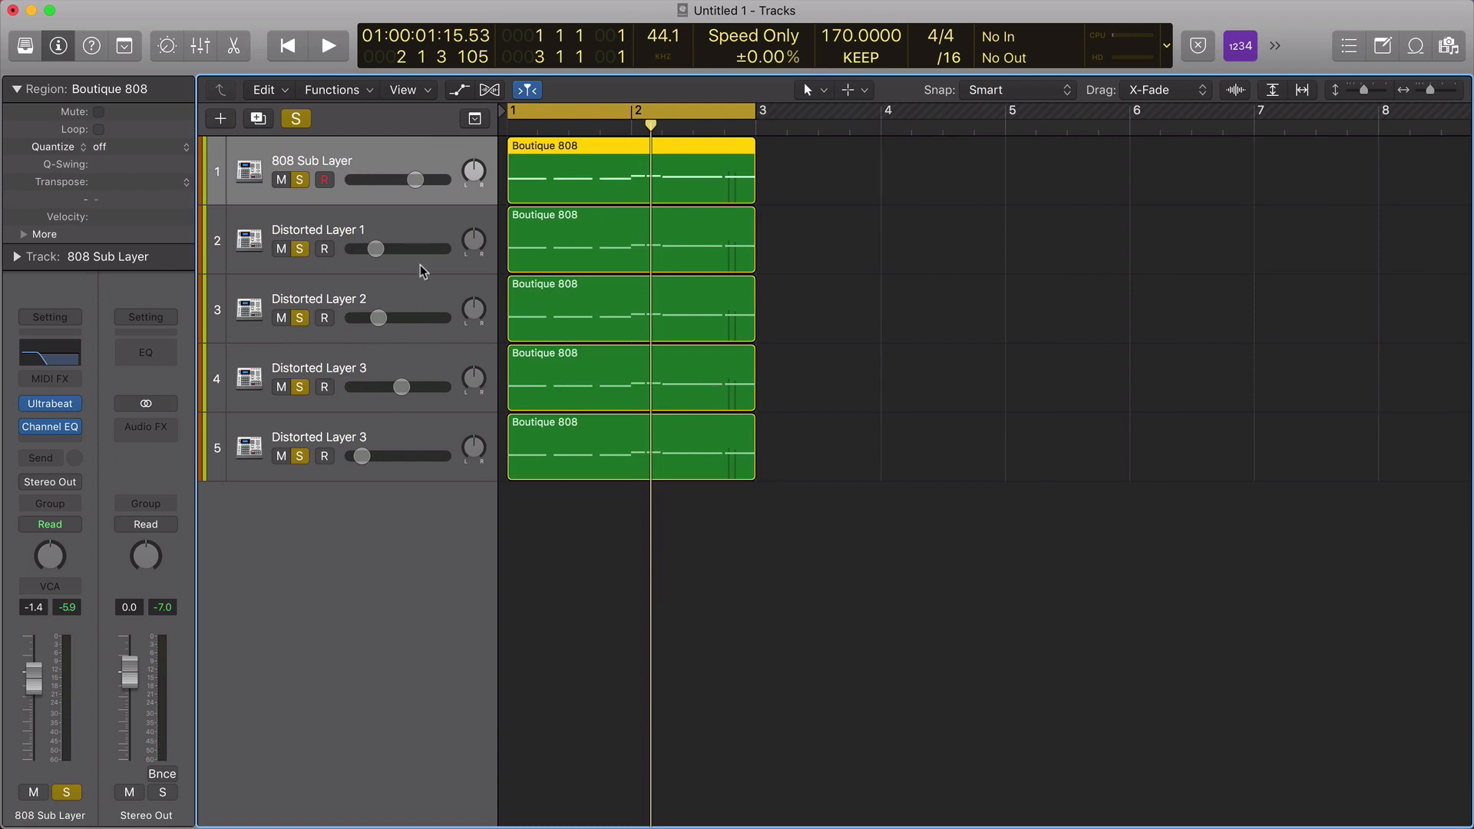
{"action": "left_click", "coordinate": [393, 219]}
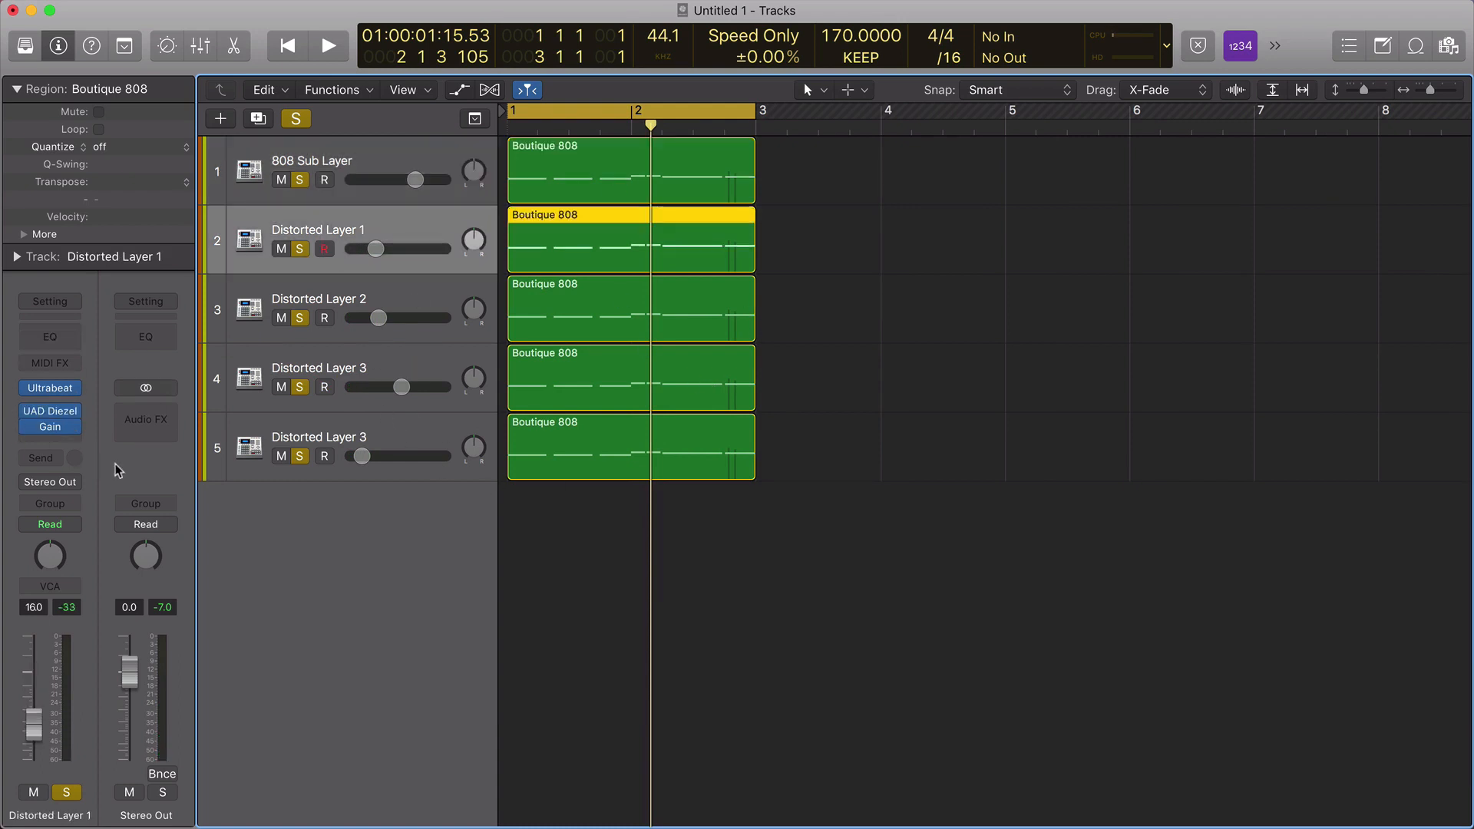
{"action": "mouse_move", "coordinate": [63, 397]}
{"action": "left_click", "coordinate": [51, 419]}
{"action": "left_click_drag", "start_coordinate": [687, 34], "coordinate": [958, 228]}
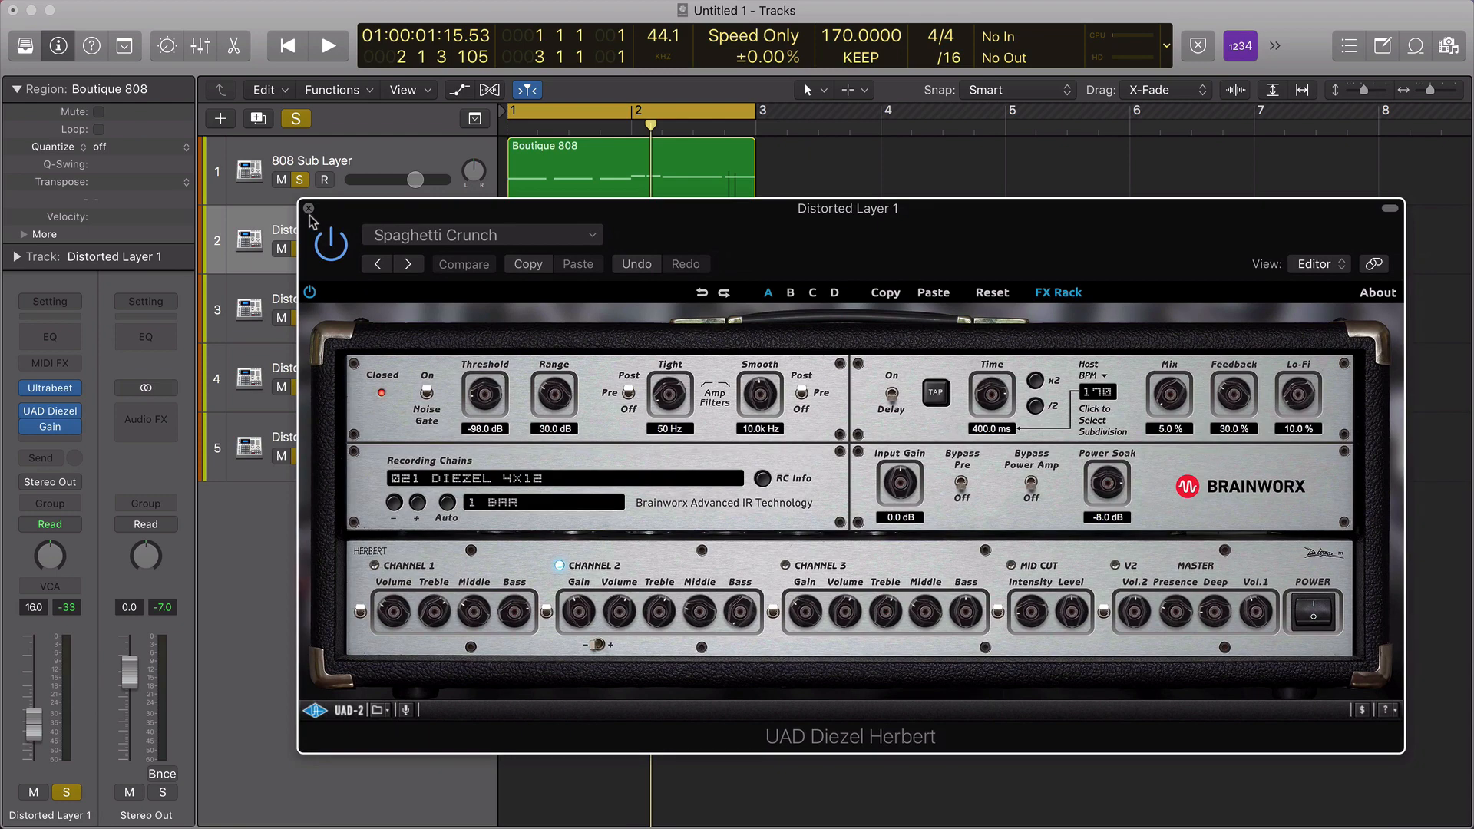
{"action": "left_click_drag", "start_coordinate": [366, 215], "coordinate": [396, 238]}
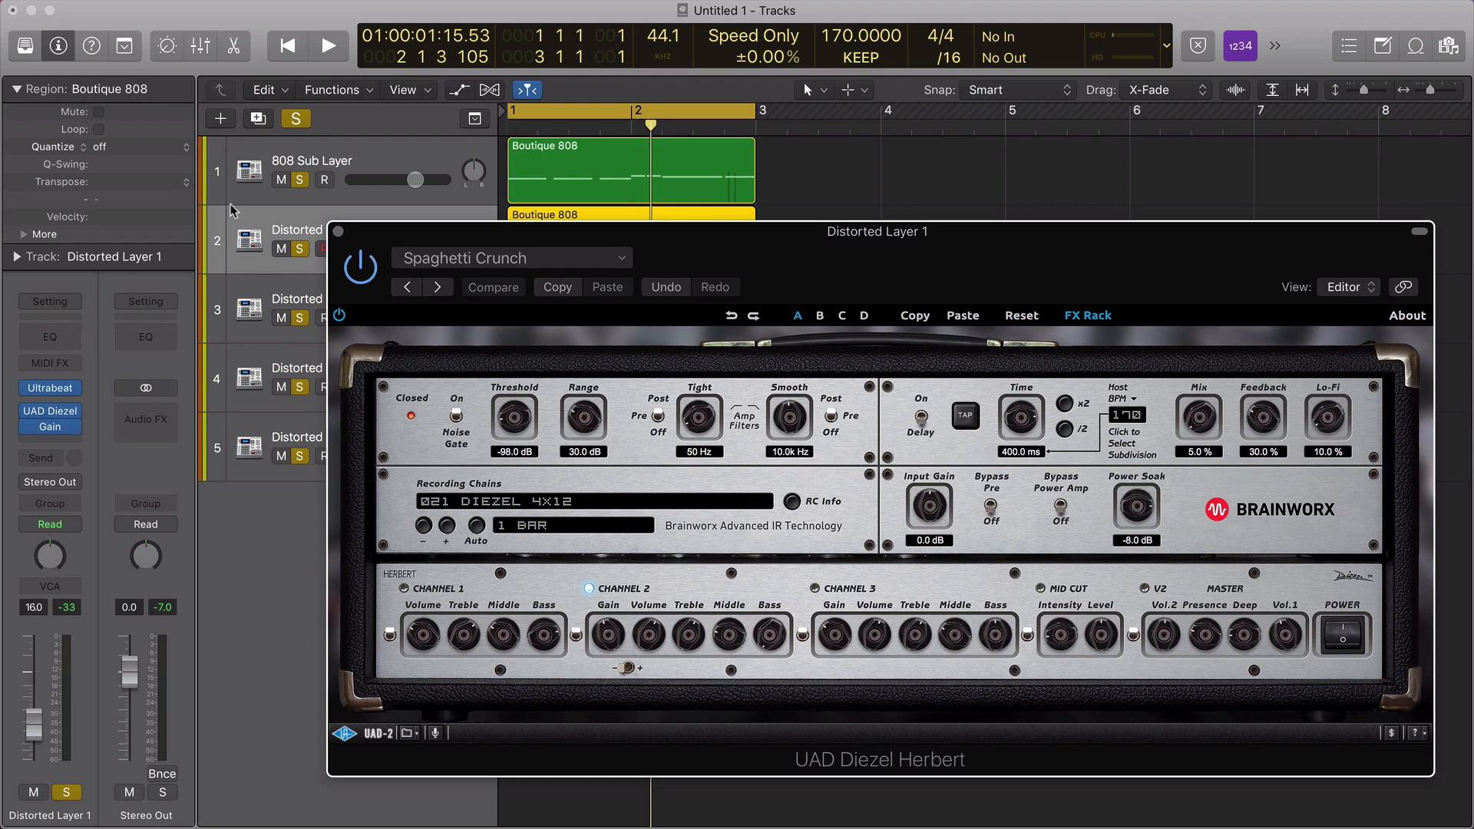
{"action": "left_click", "coordinate": [339, 231]}
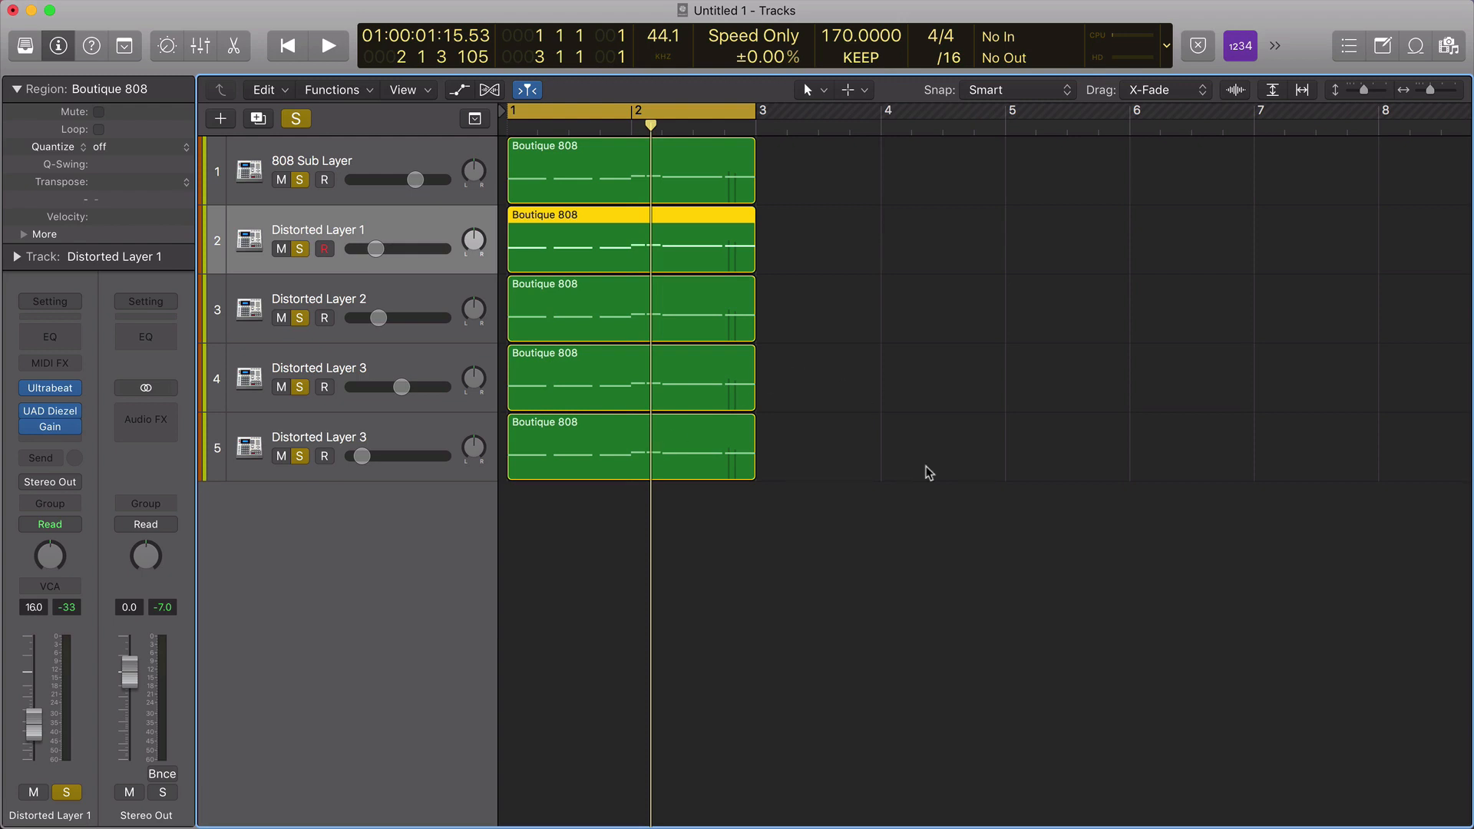
Review the channel strips and plug-in chains of the 808 Sub Layer and the four distorted layers by selecting the tracks in turn.
{"action": "left_click", "coordinate": [428, 154]}
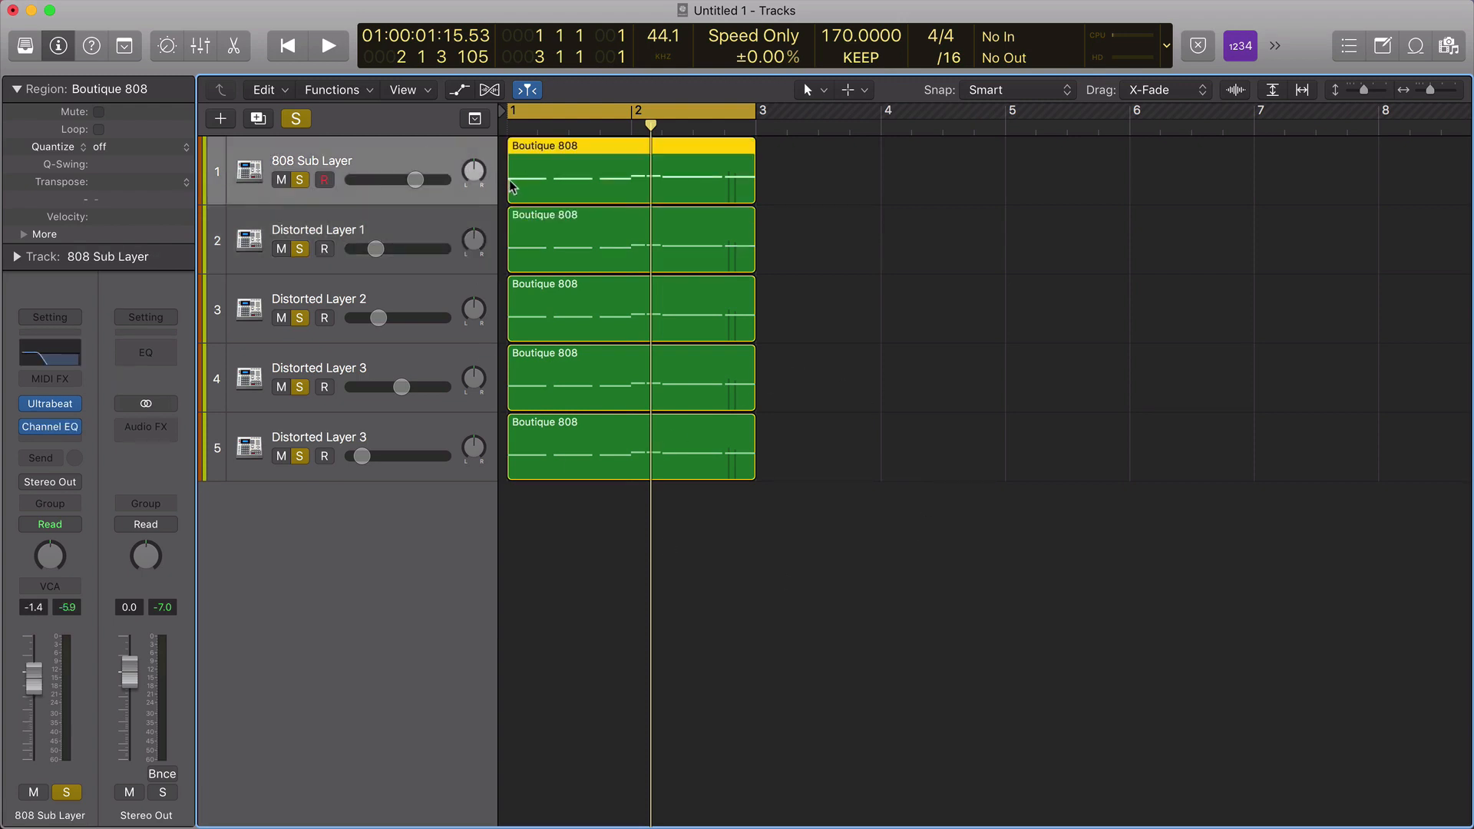
{"action": "left_click", "coordinate": [417, 216]}
{"action": "left_click", "coordinate": [413, 295]}
{"action": "left_click", "coordinate": [413, 352]}
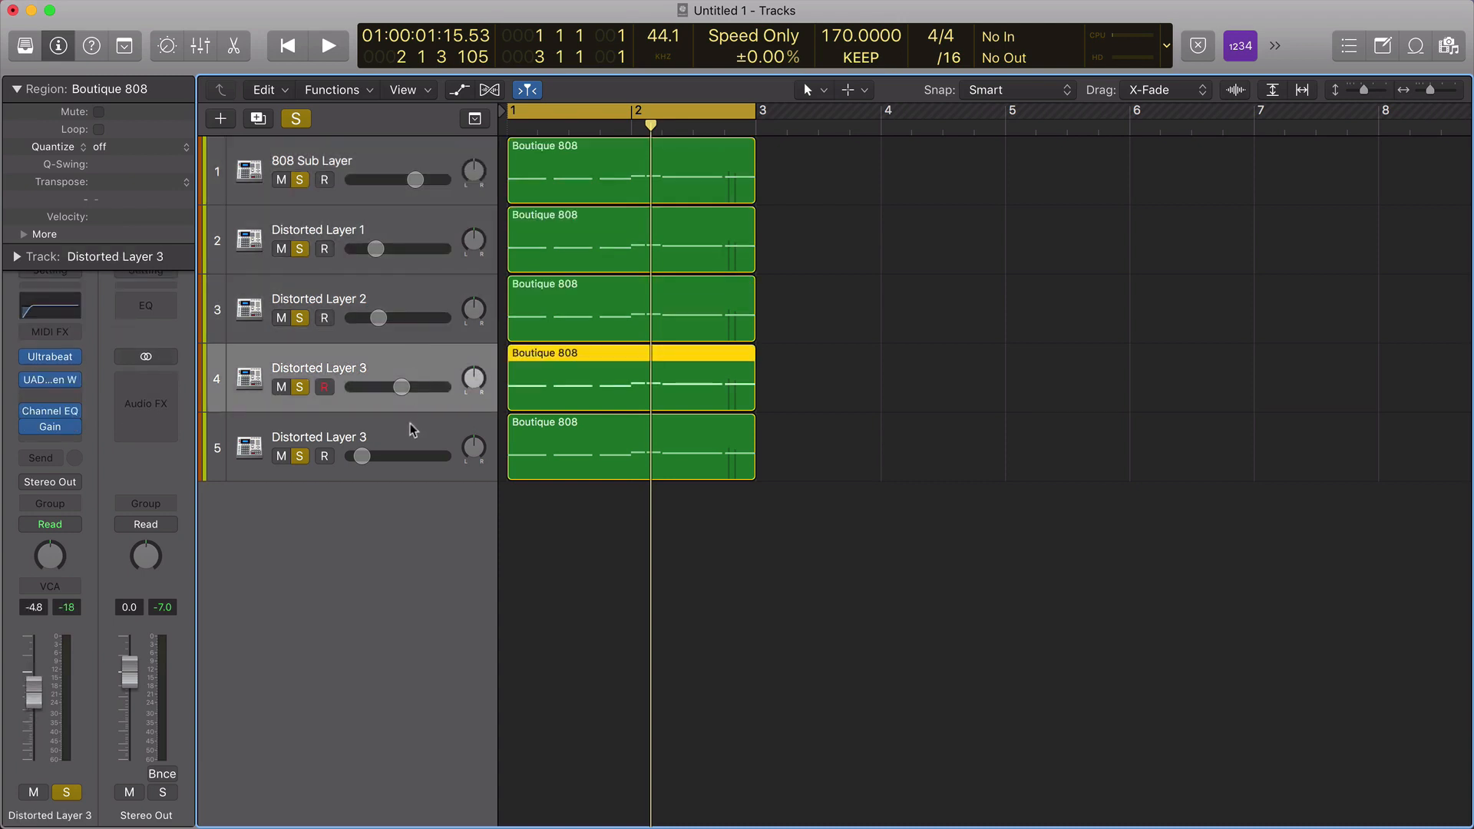
{"action": "left_click", "coordinate": [412, 430]}
{"action": "left_click", "coordinate": [434, 364]}
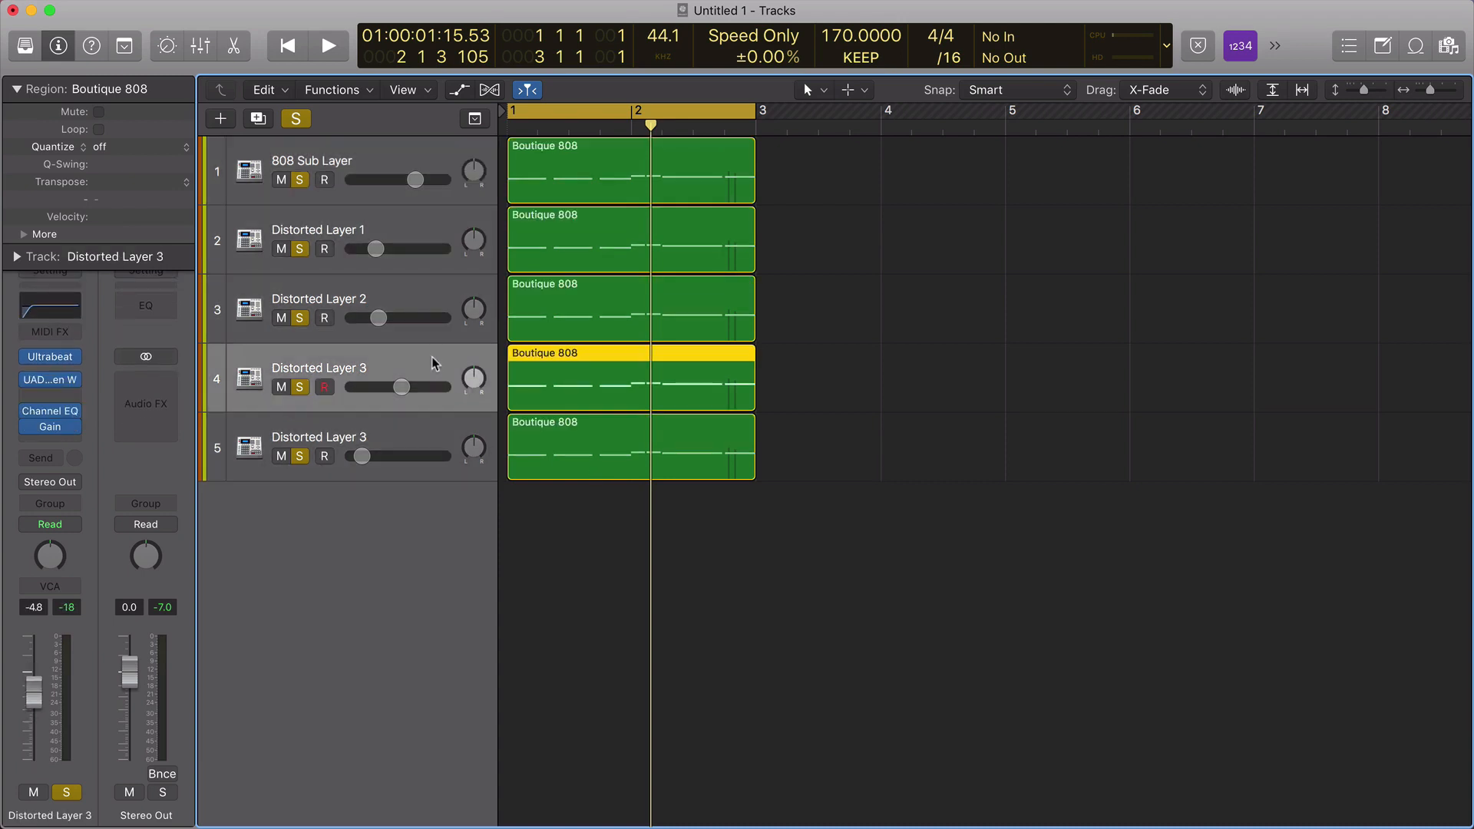
{"action": "left_click", "coordinate": [425, 293]}
{"action": "left_click", "coordinate": [414, 244]}
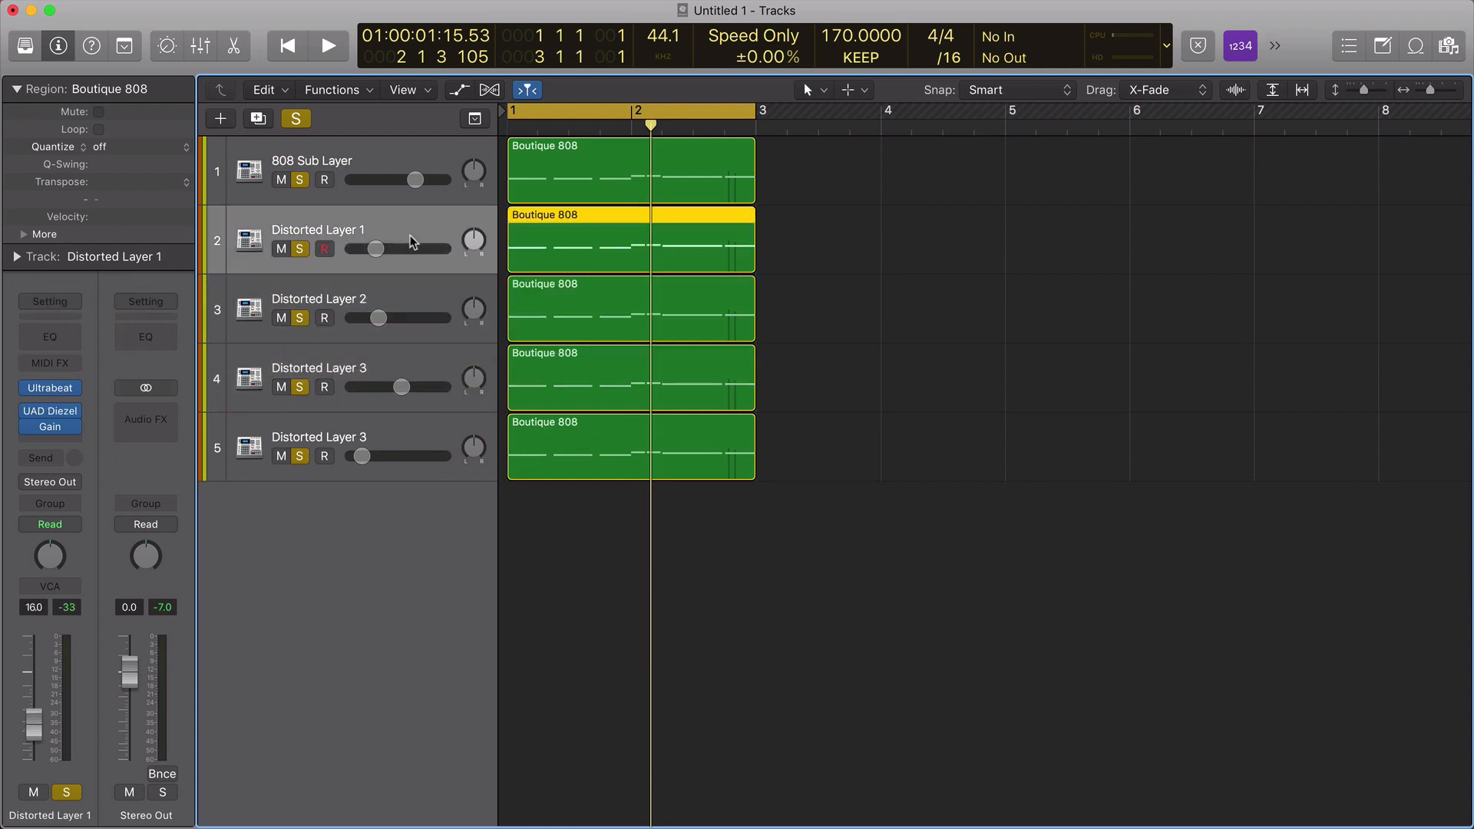
{"action": "left_click", "coordinate": [406, 284]}
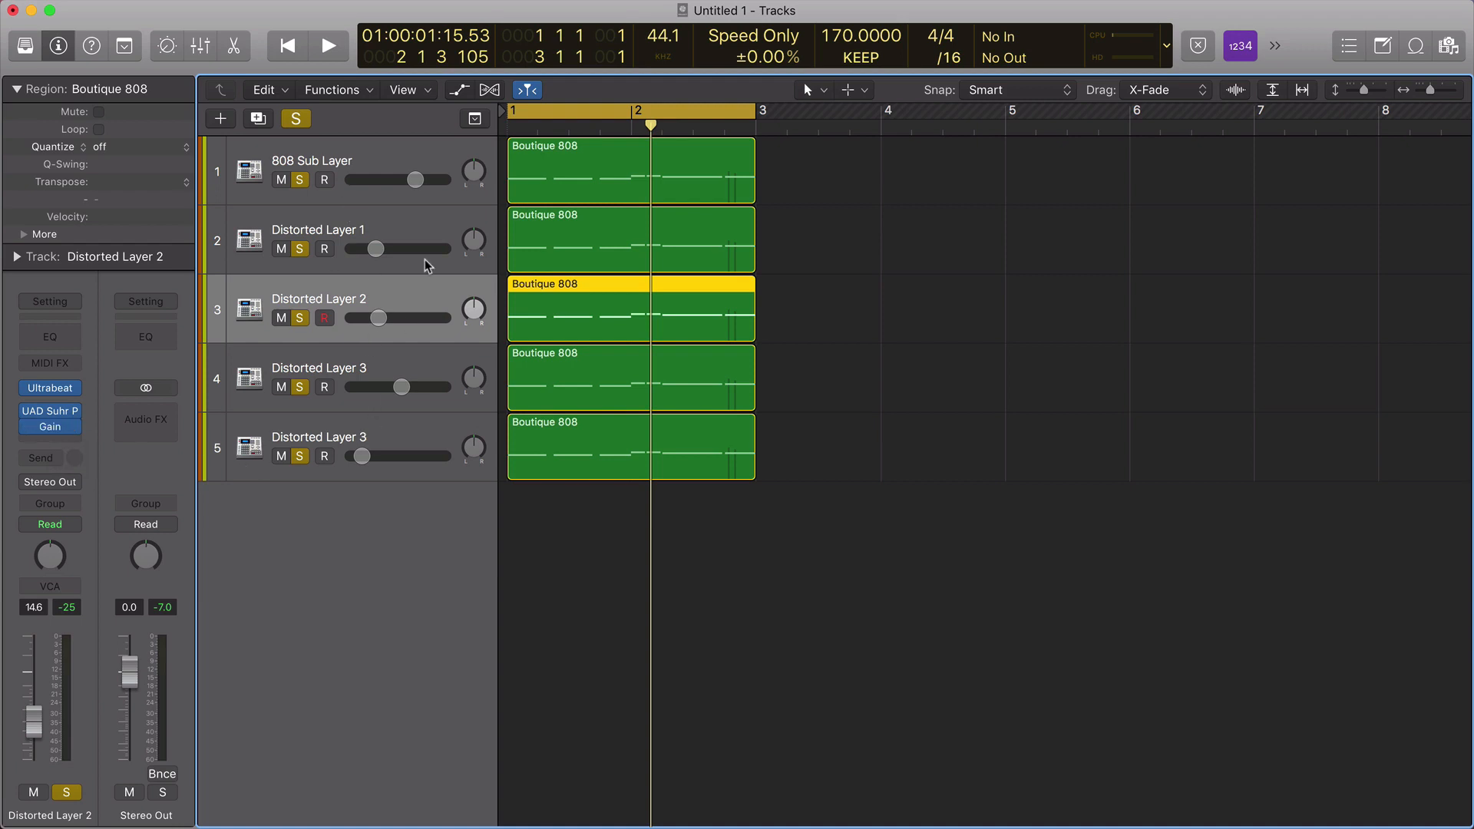
{"action": "left_click", "coordinate": [440, 223]}
{"action": "left_click", "coordinate": [422, 306]}
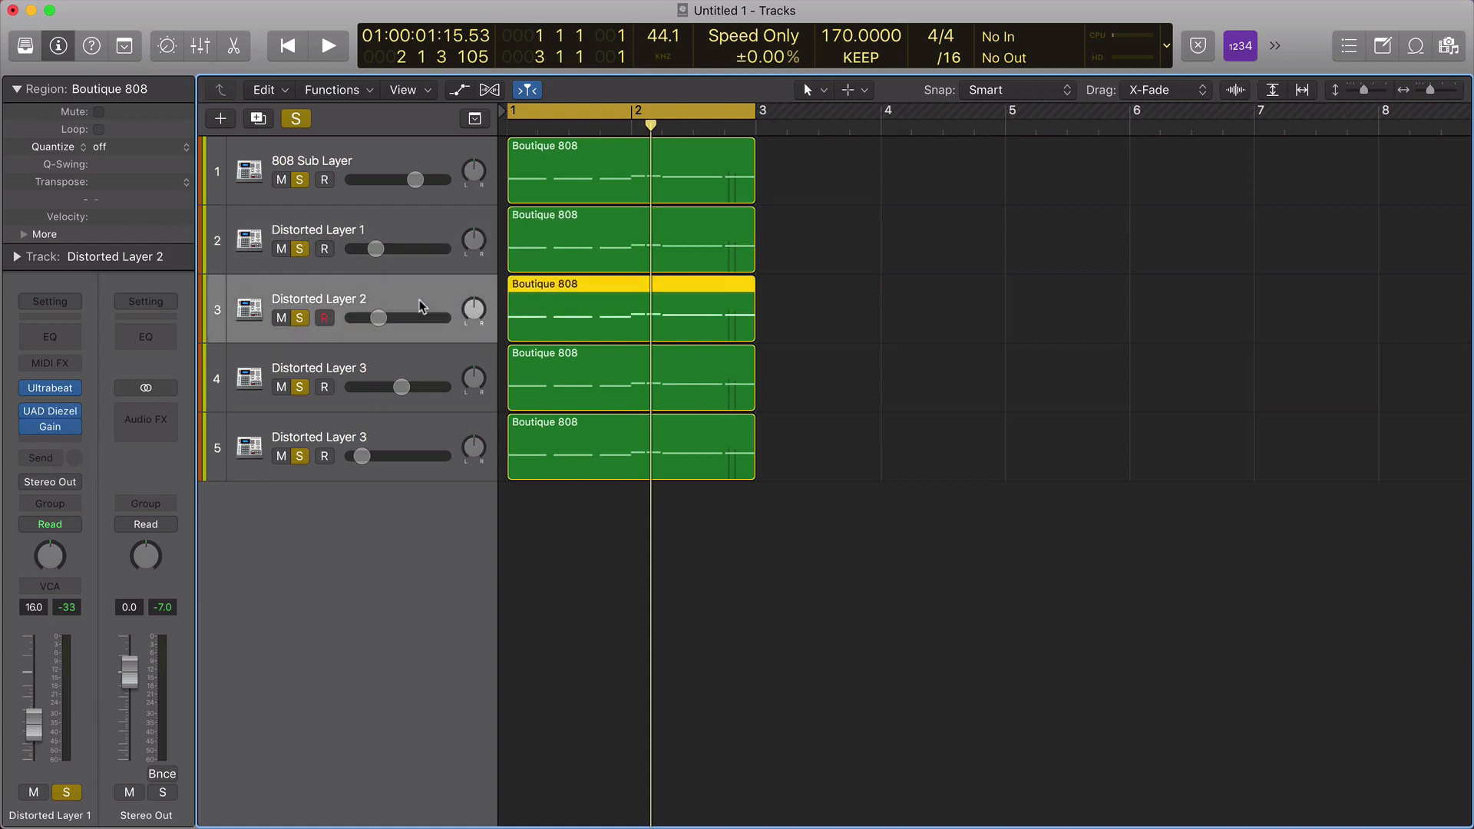
{"action": "left_click", "coordinate": [416, 350]}
{"action": "left_click", "coordinate": [399, 427]}
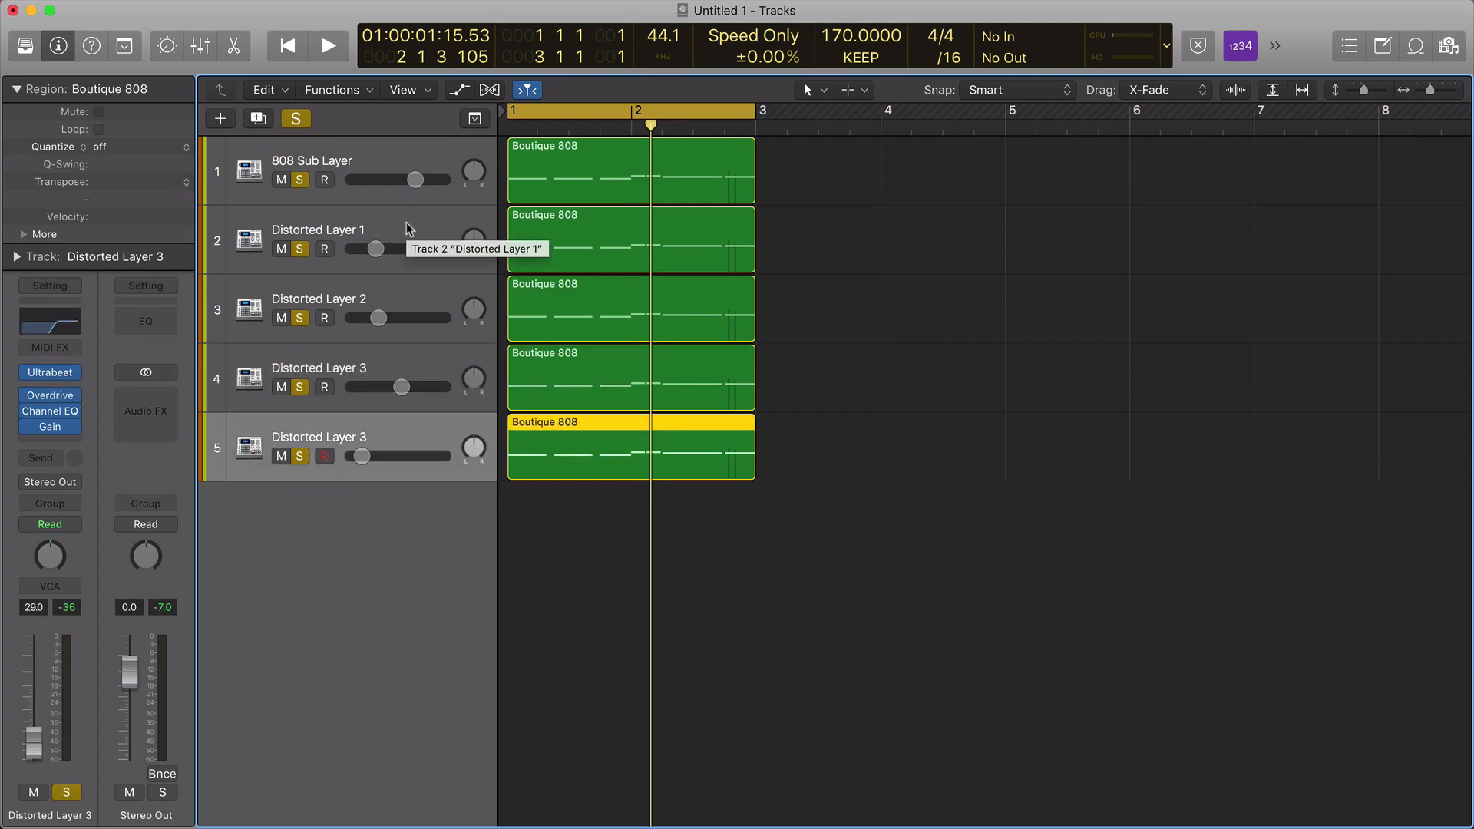
{"action": "left_click", "coordinate": [403, 170]}
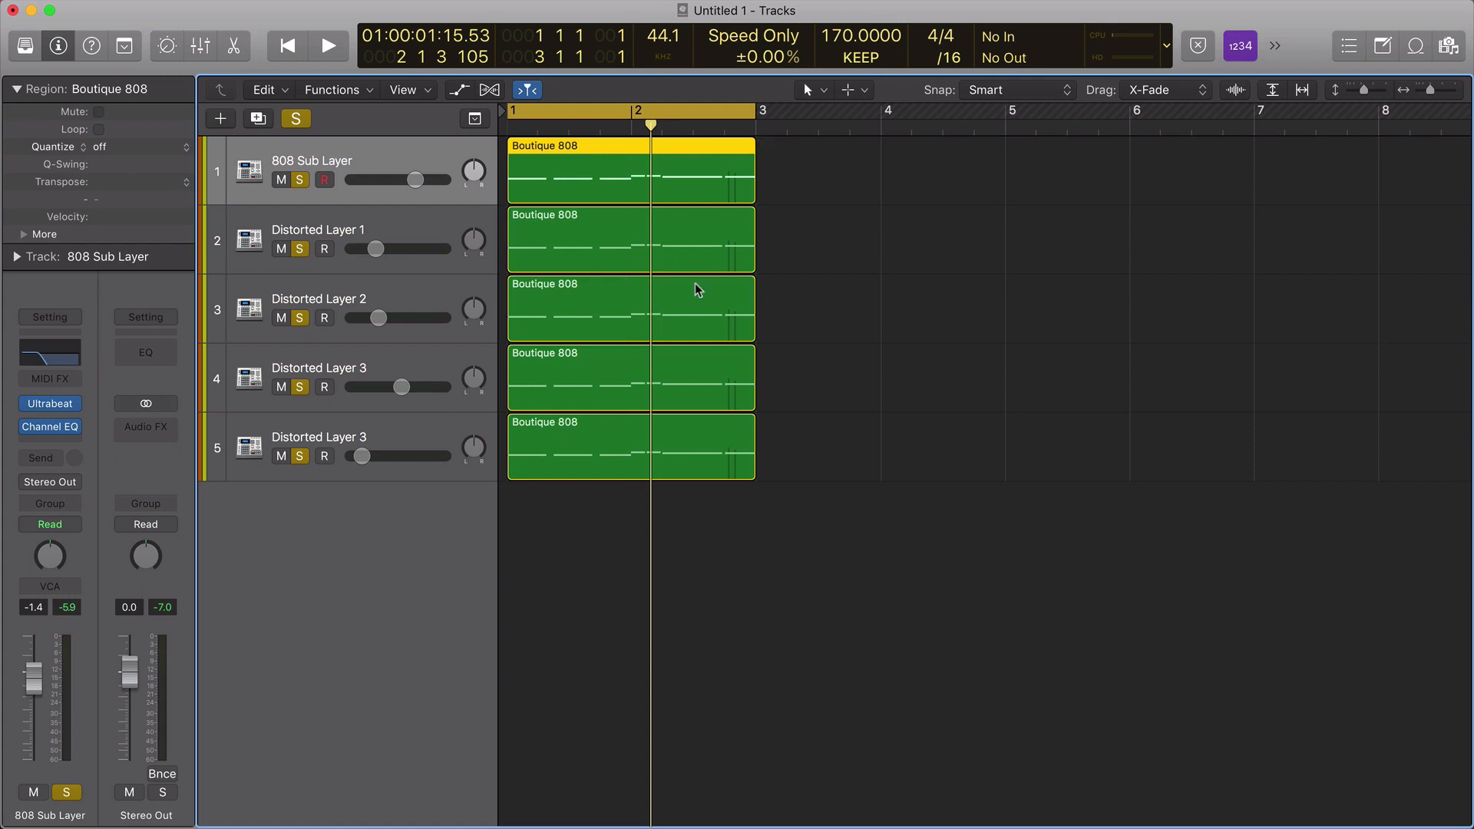
Deselect the regions and listen to all five soloed layers together before stopping playback.
{"action": "left_click", "coordinate": [915, 261]}
{"action": "key", "text": "space"}
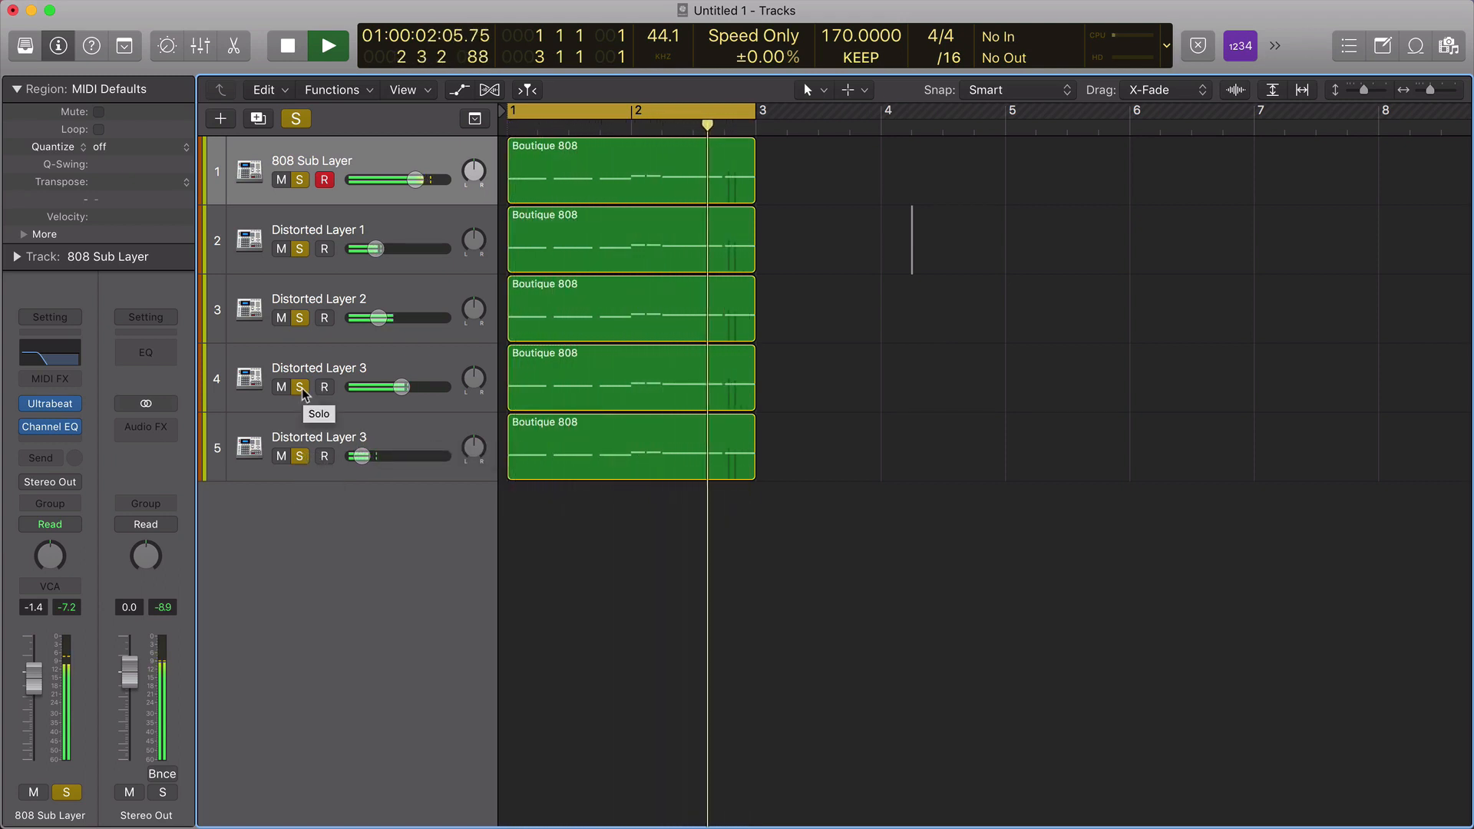
{"action": "key", "text": "space"}
Clear all track solos, solo only Distorted Layer 1 and listen to it on its own.
{"action": "left_click", "coordinate": [338, 382]}
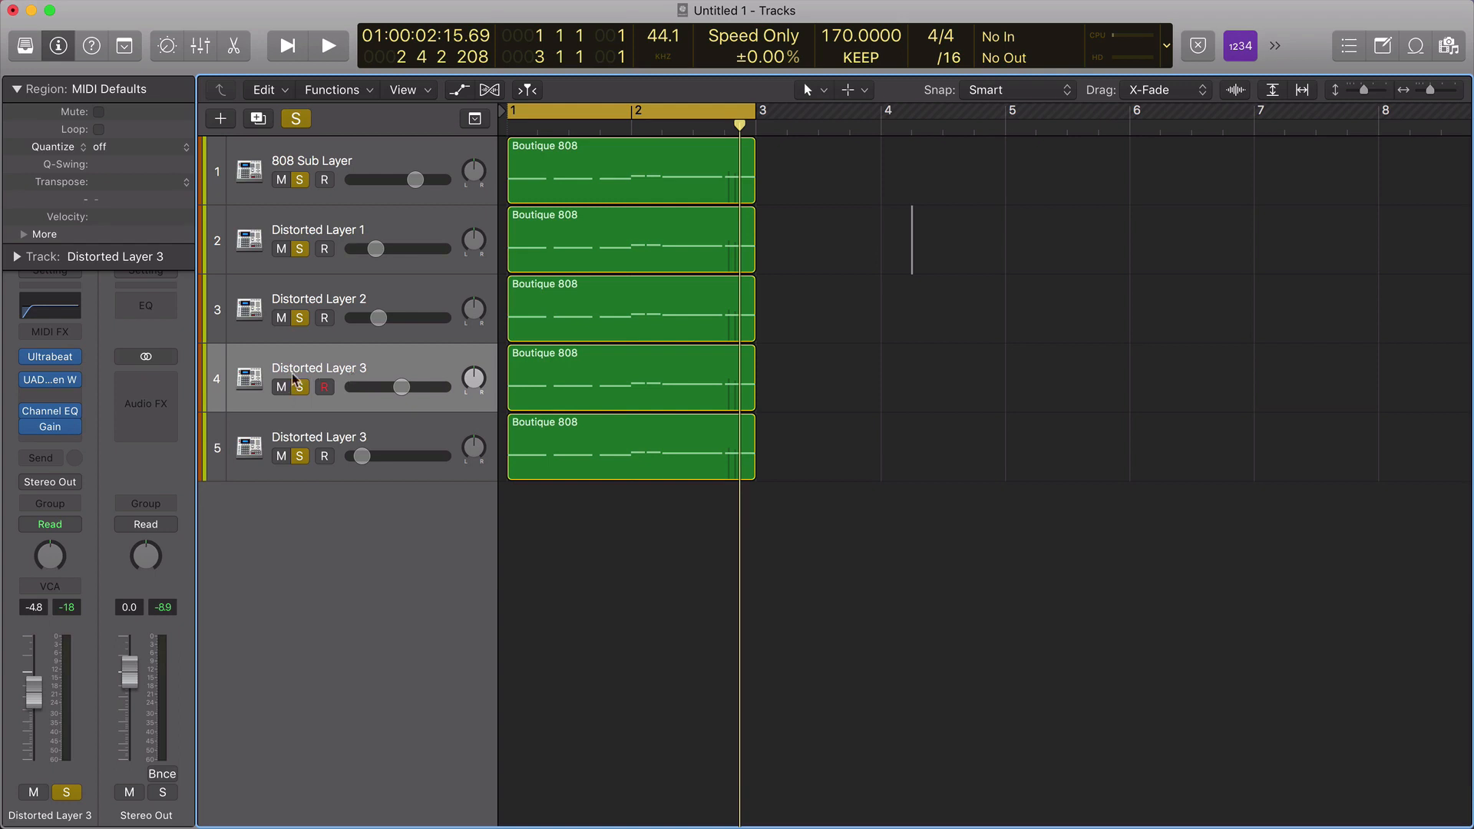
{"action": "left_click", "coordinate": [300, 179], "text": "alt"}
{"action": "left_click", "coordinate": [299, 248]}
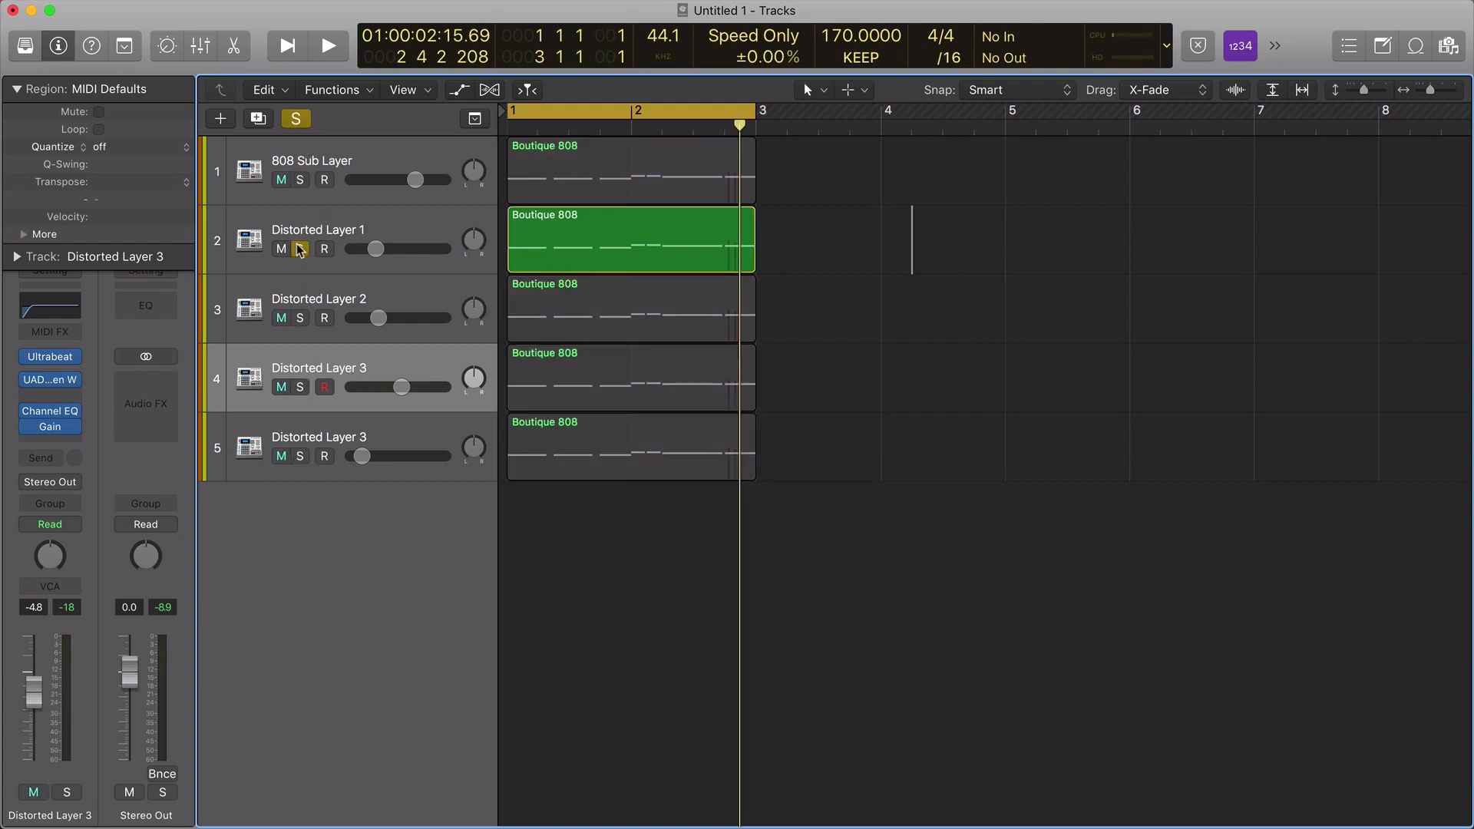
{"action": "key", "text": "space"}
{"action": "left_click", "coordinate": [380, 230]}
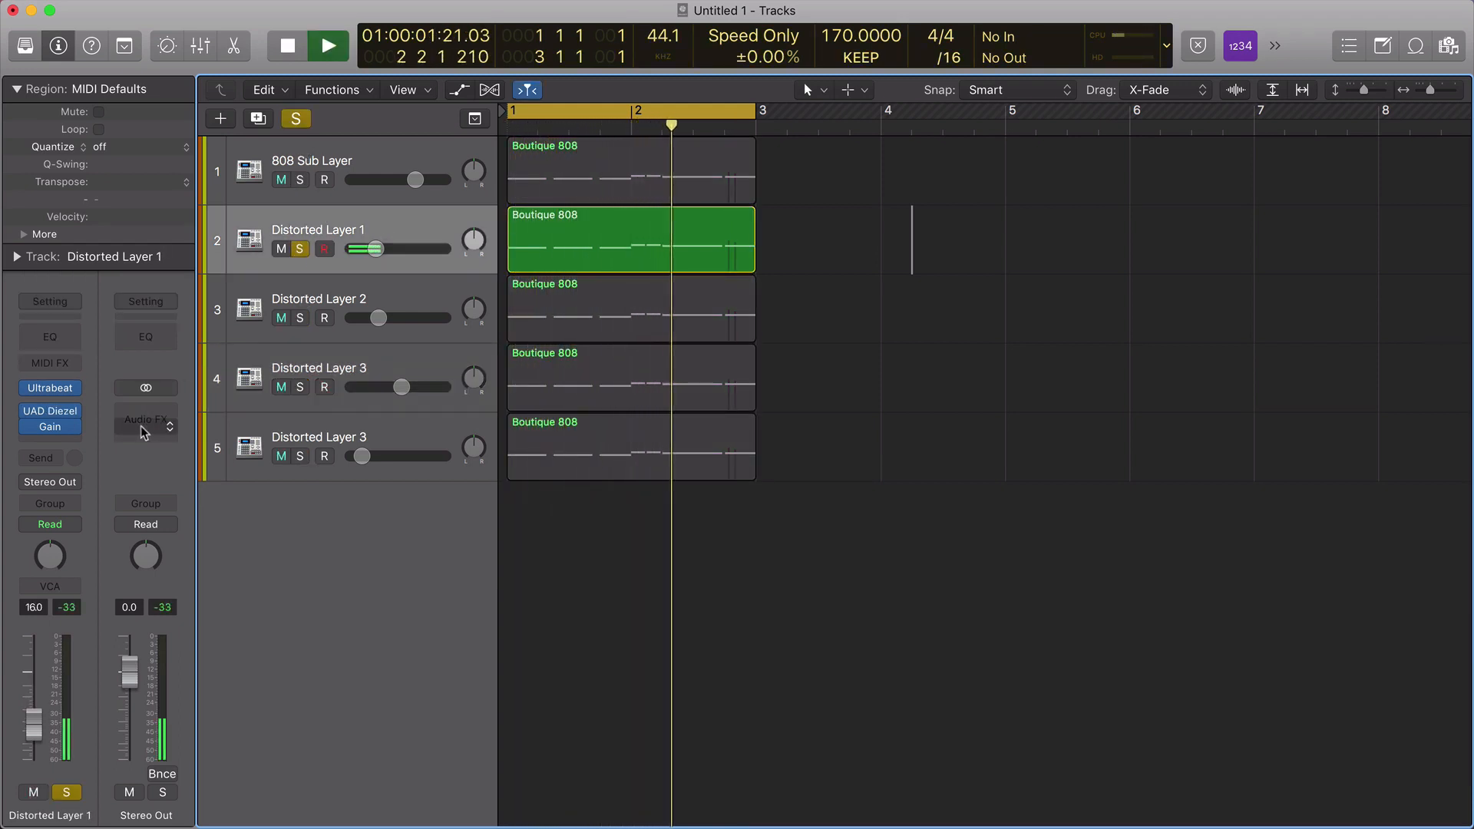
{"action": "key", "text": "space"}
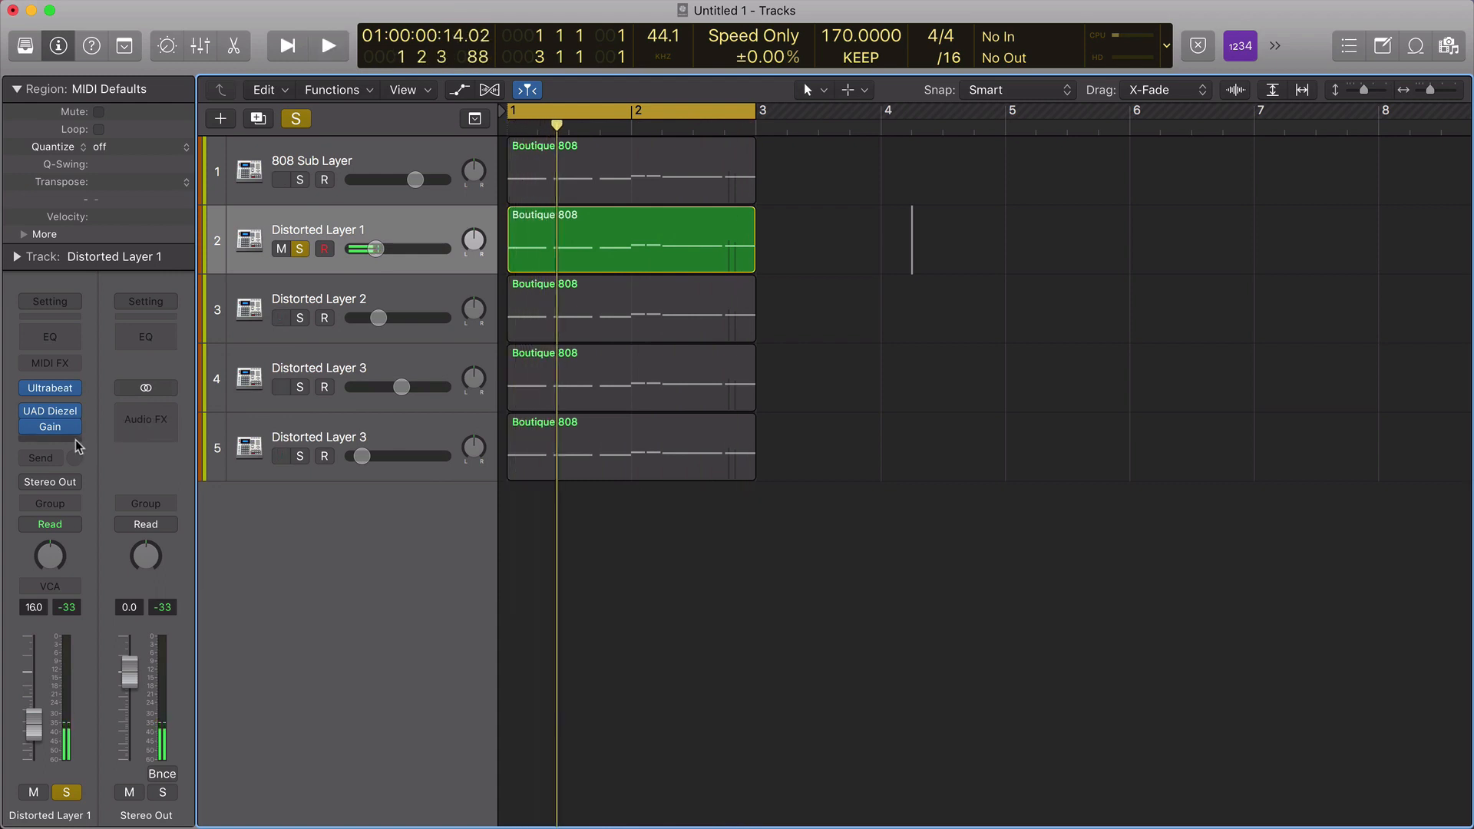
{"action": "left_click", "coordinate": [391, 159]}
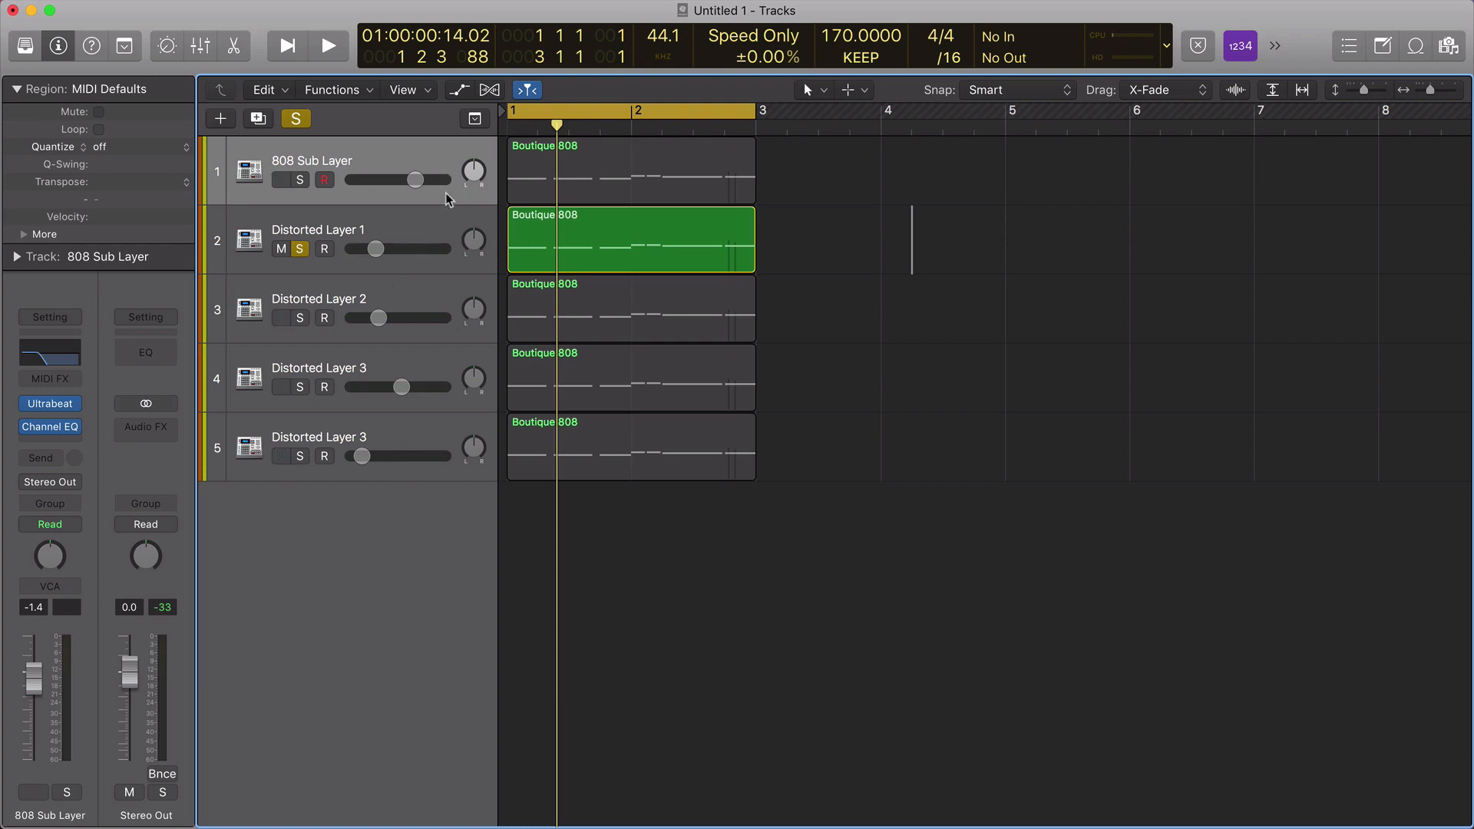
{"action": "left_click", "coordinate": [449, 233]}
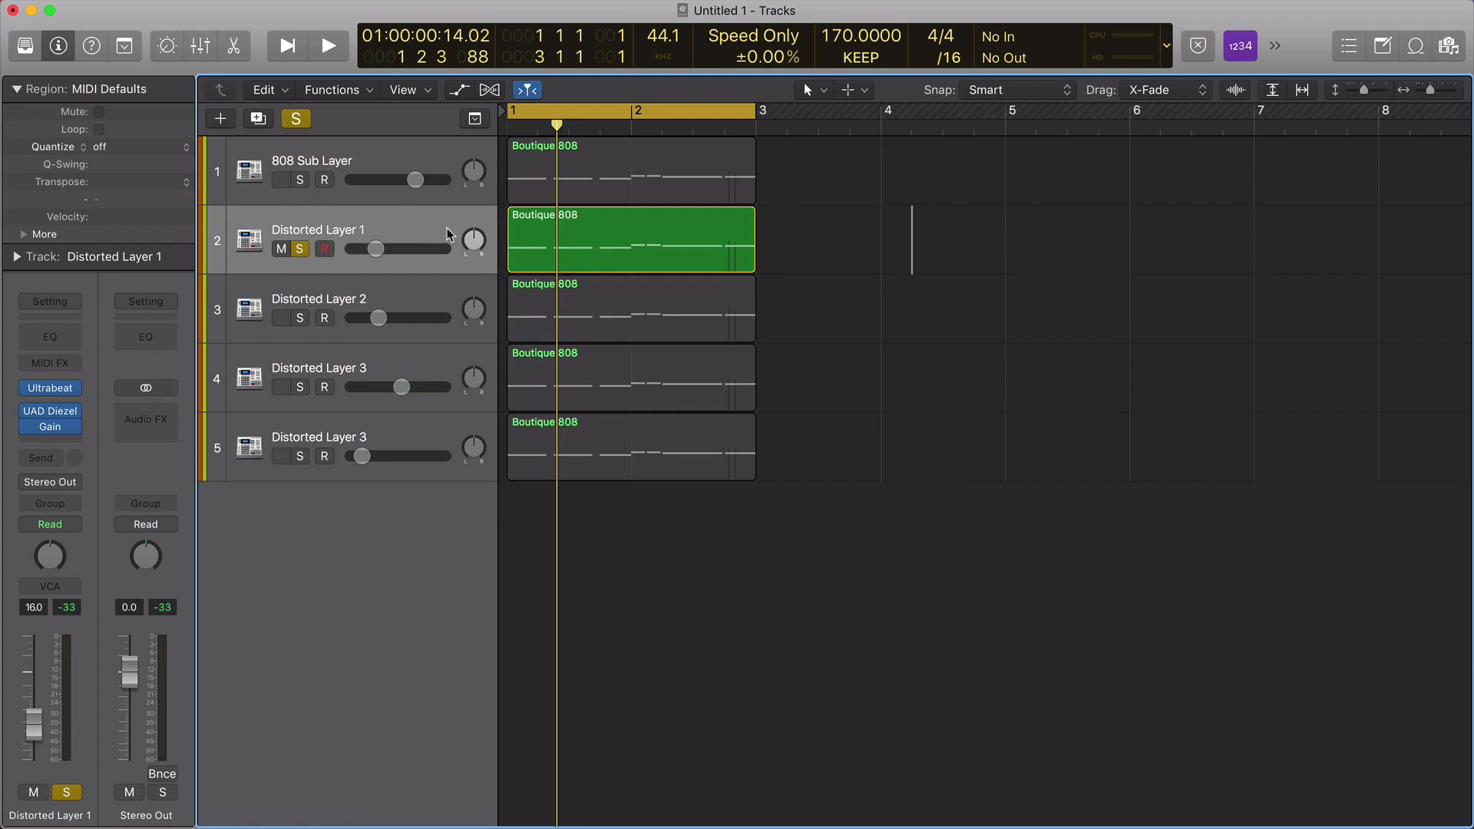
{"action": "left_click", "coordinate": [449, 165]}
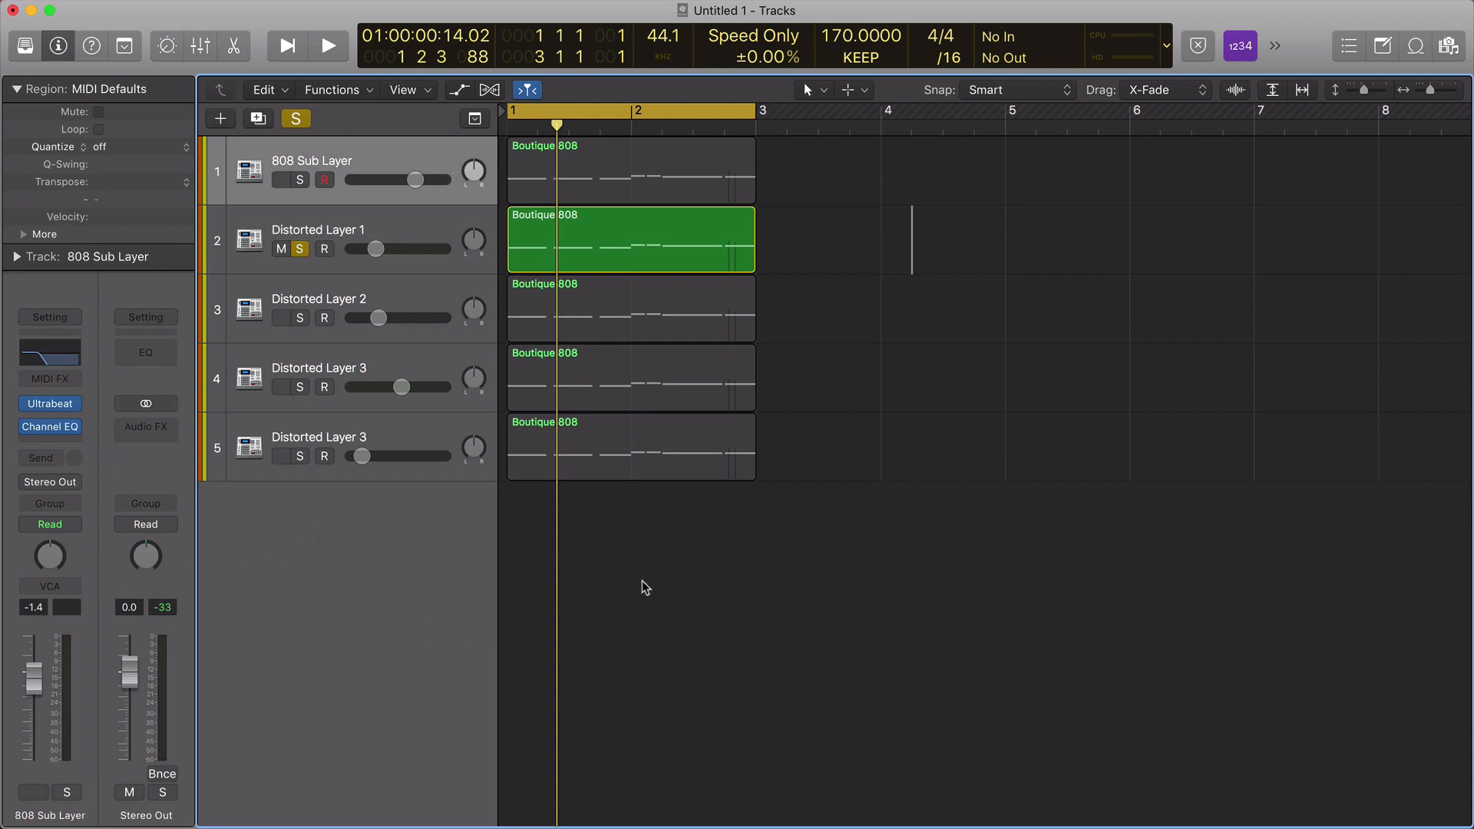
Insert a stereo UAD Moog Multimode Filter XL after the Gain plug-in on Distorted Layer 1.
{"action": "left_click", "coordinate": [404, 227]}
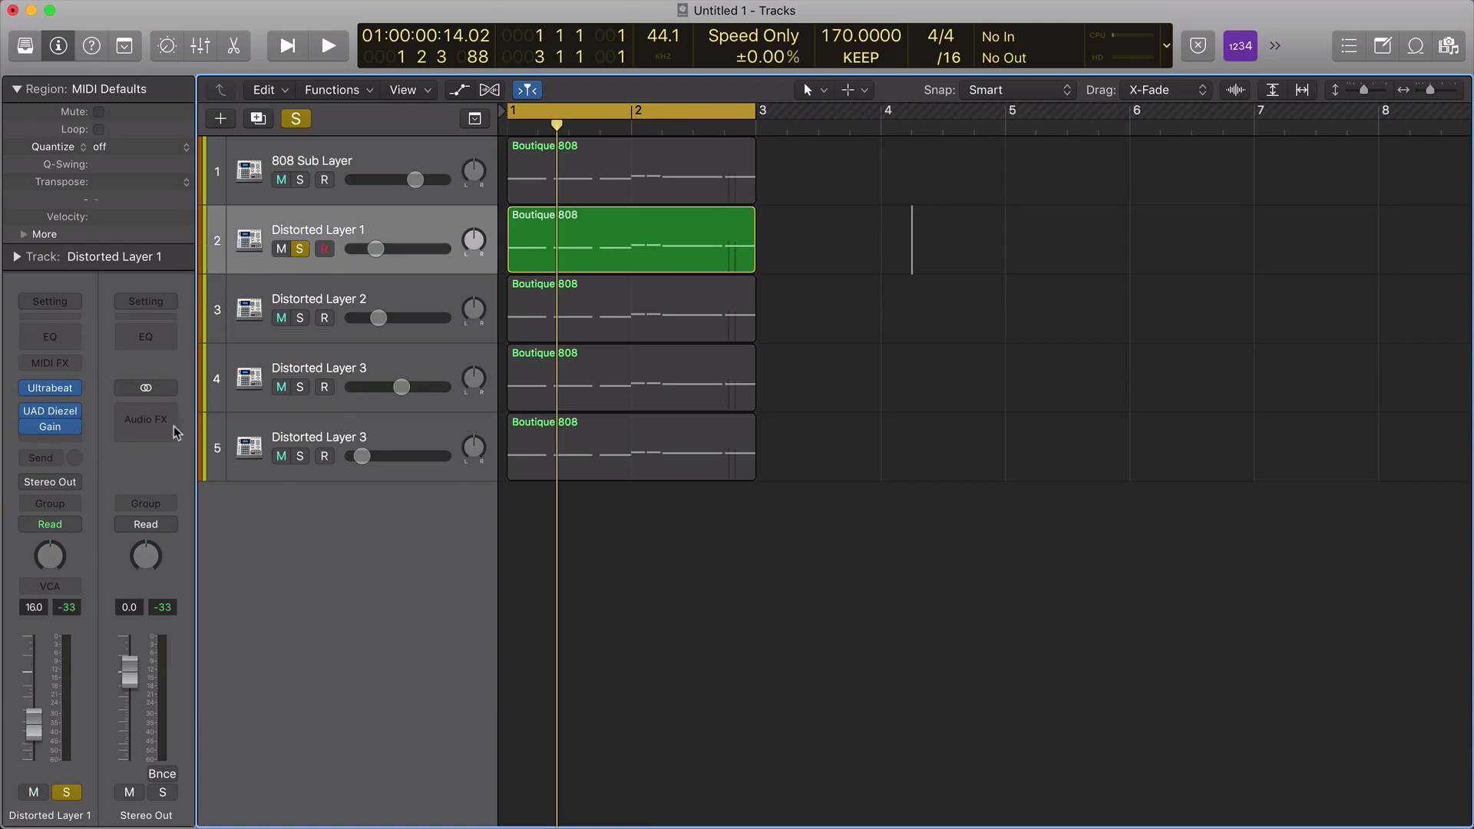
{"action": "left_click", "coordinate": [69, 443]}
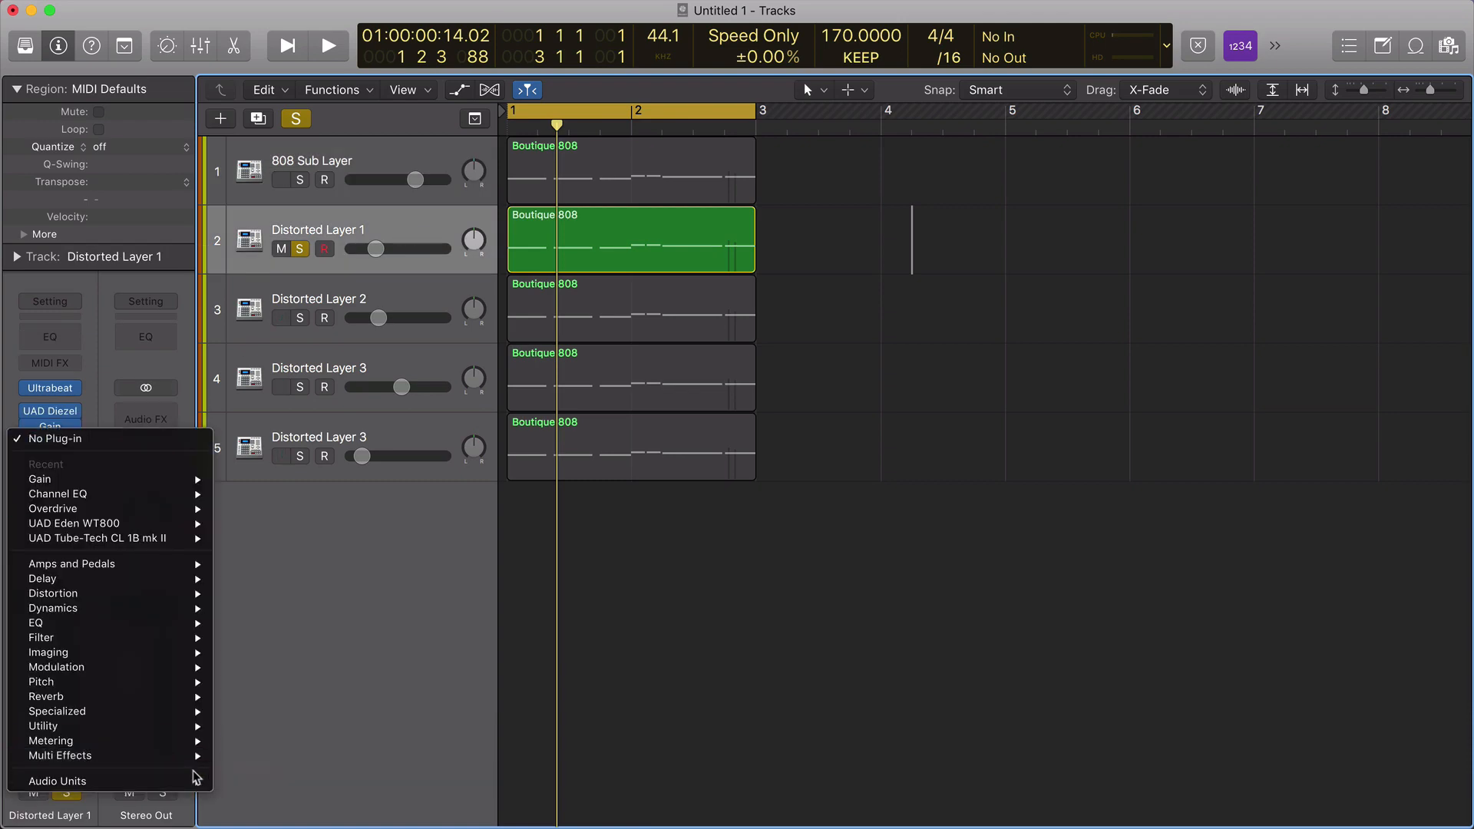
{"action": "mouse_move", "coordinate": [115, 781]}
{"action": "mouse_move", "coordinate": [327, 771]}
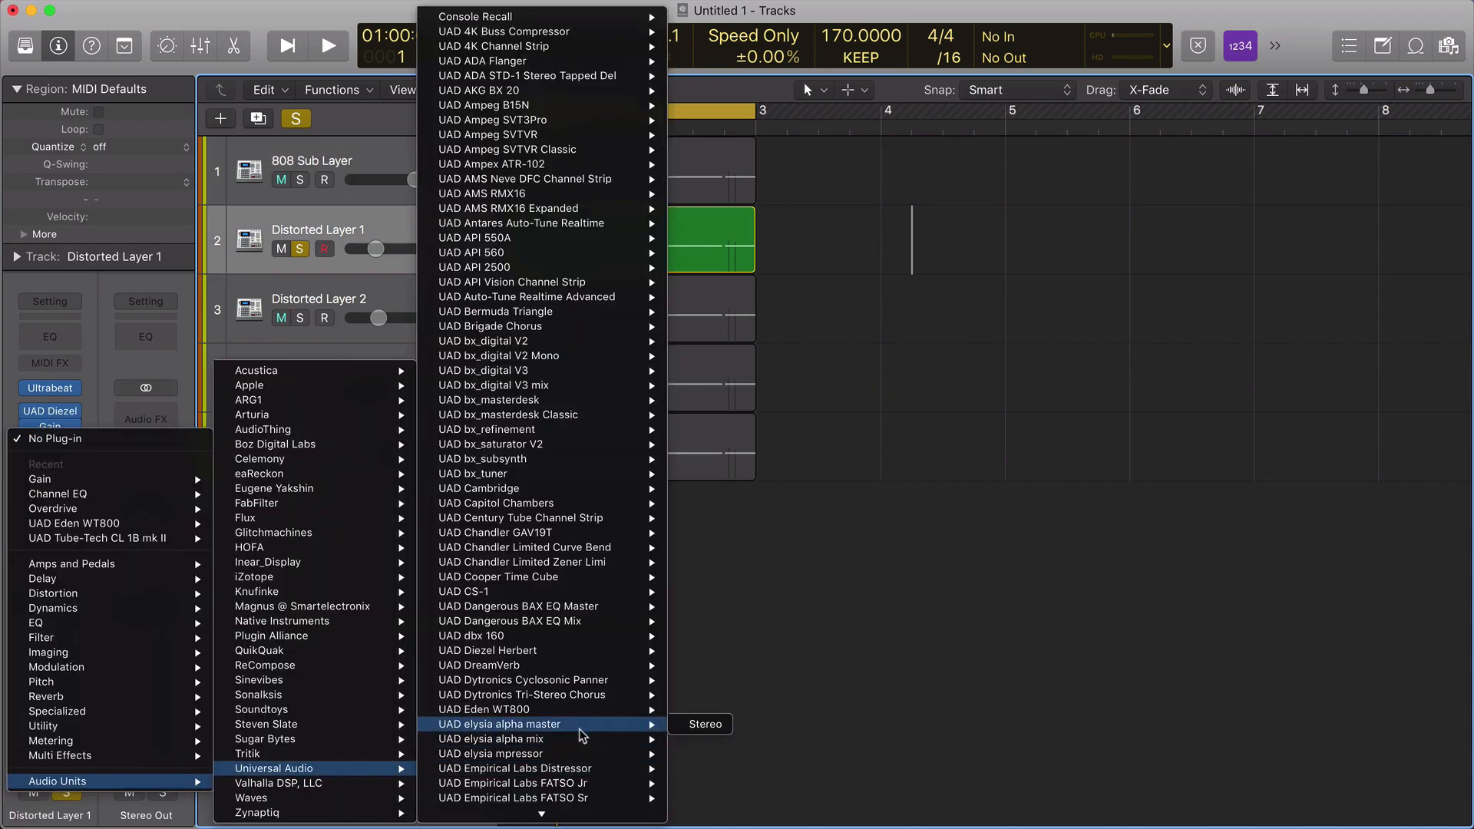
{"action": "scroll", "coordinate": [538, 538], "scroll_direction": "down", "scroll_amount": 10}
{"action": "scroll", "coordinate": [576, 767], "scroll_direction": "down", "scroll_amount": 8}
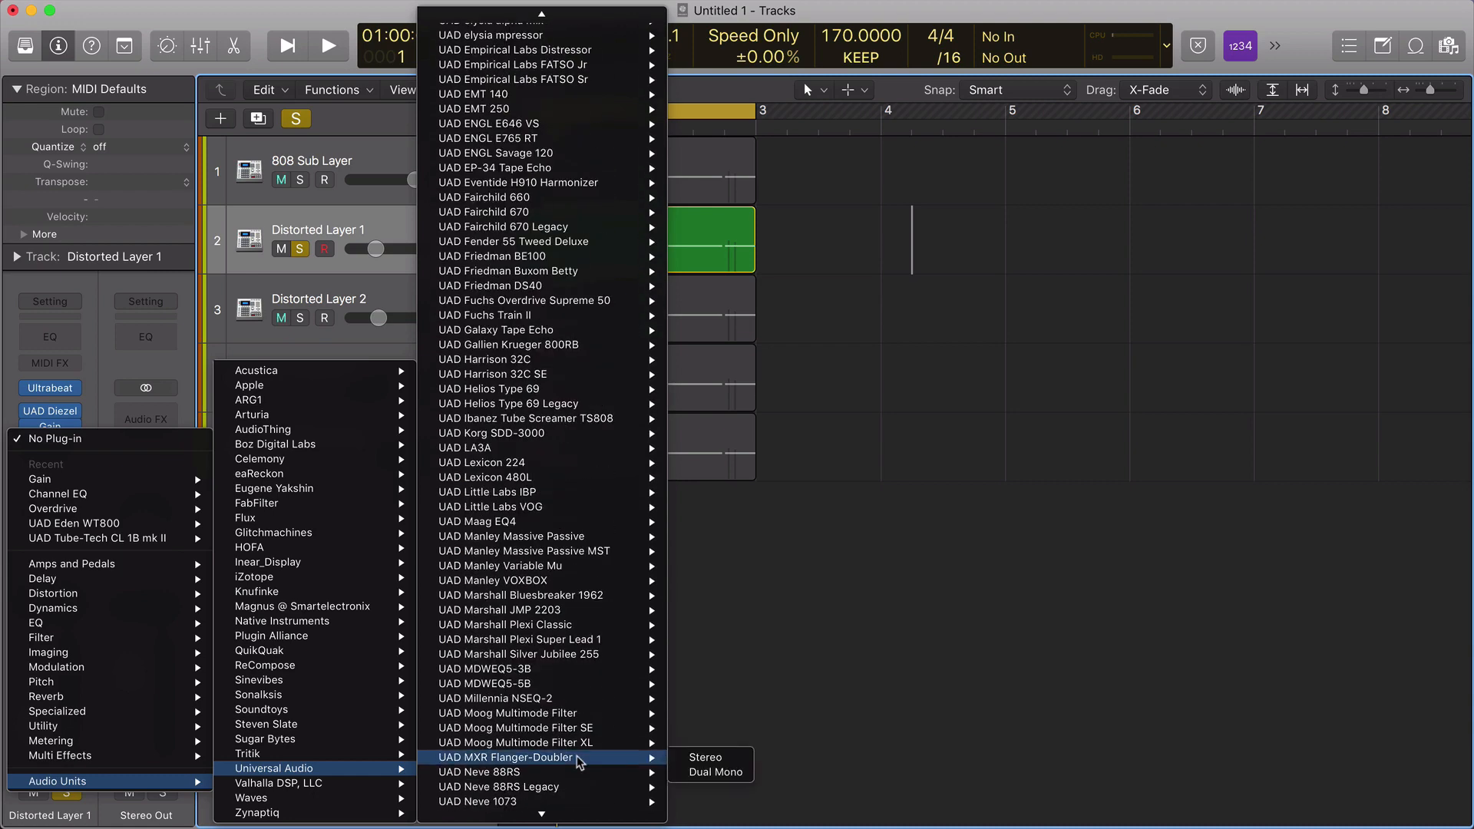
{"action": "mouse_move", "coordinate": [641, 742]}
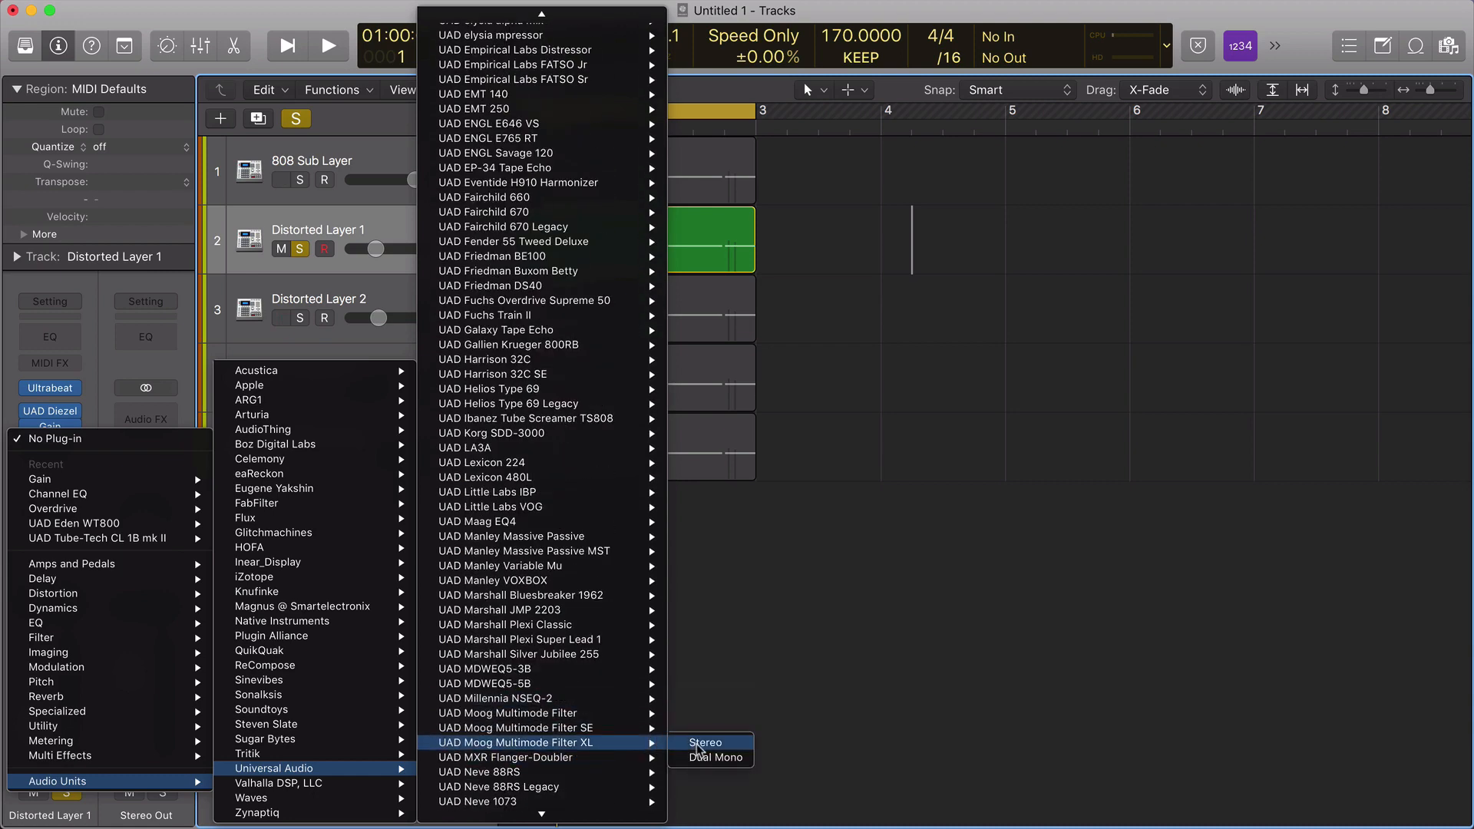
{"action": "left_click", "coordinate": [695, 754]}
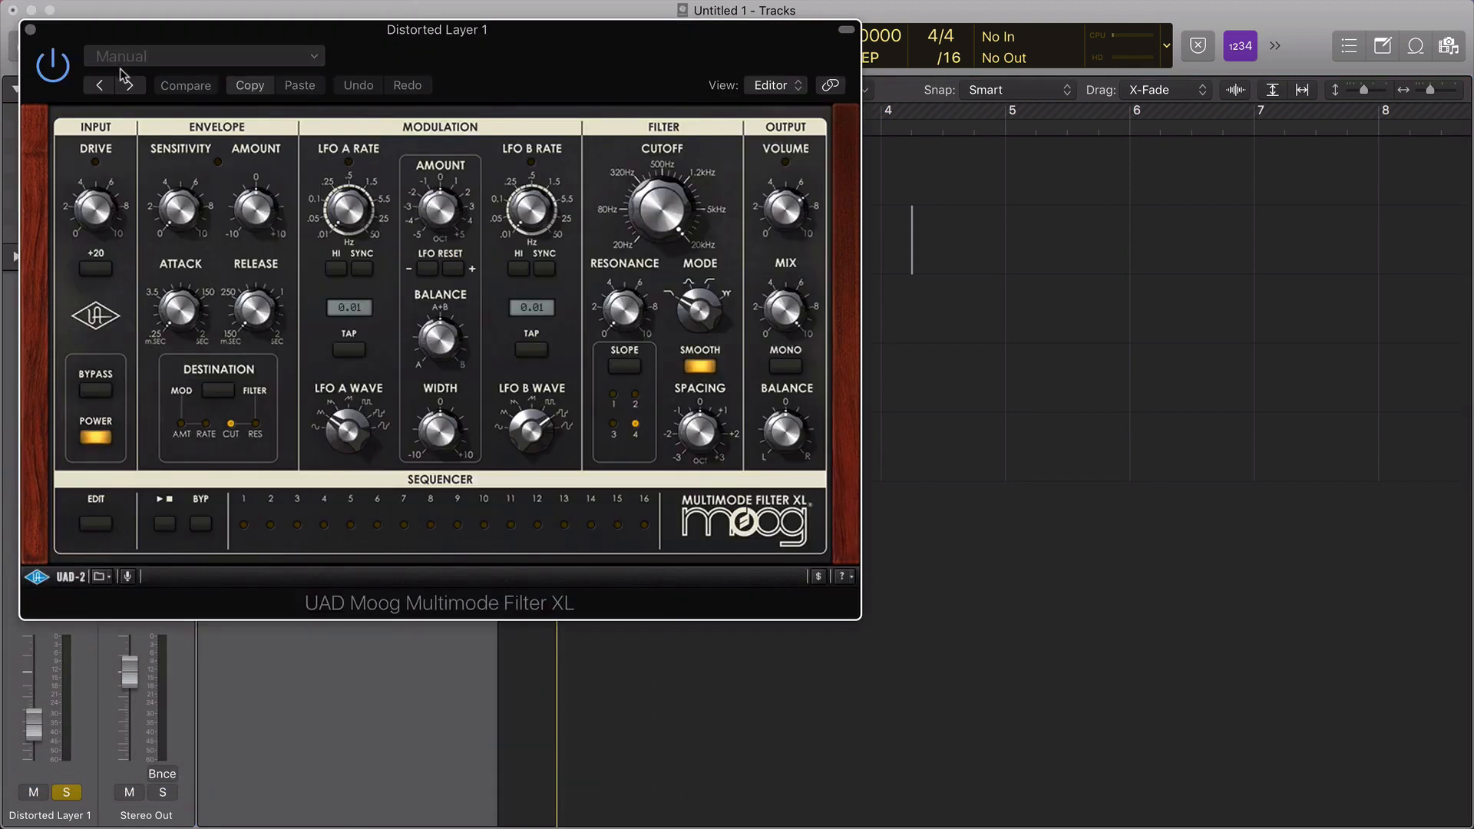
Load the Nomine_2 preset in the Moog filter and move its window clear of the track headers.
{"action": "left_click", "coordinate": [136, 58]}
{"action": "left_click", "coordinate": [263, 421]}
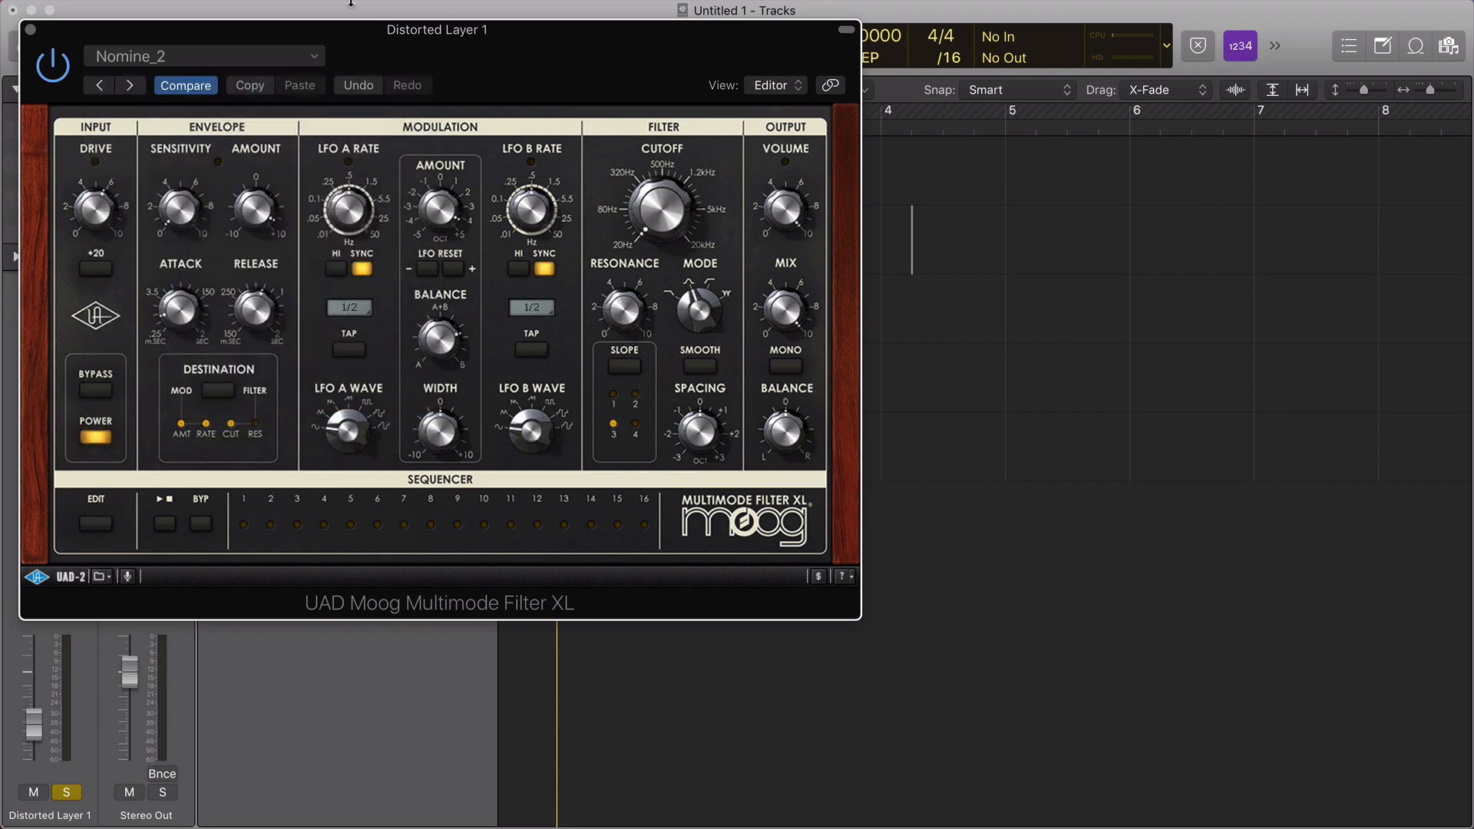
{"action": "left_click_drag", "start_coordinate": [263, 32], "coordinate": [944, 204]}
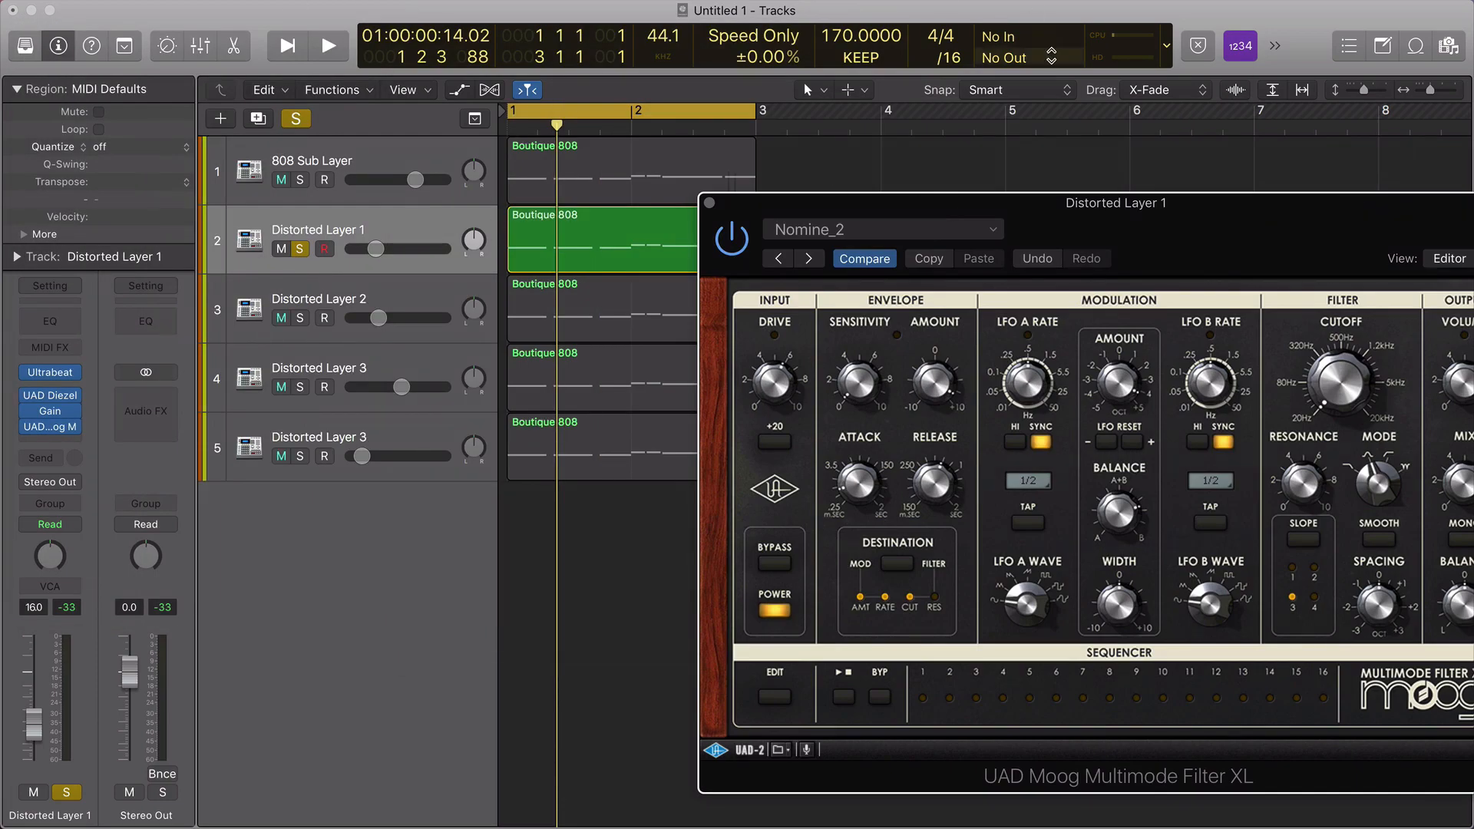
{"action": "left_click_drag", "start_coordinate": [1051, 202], "coordinate": [1021, 202]}
Start playback and solo the 808 Sub Layer, Distorted Layer 2 and both Distorted Layer 3 tracks to hear the filter with all layers.
{"action": "key", "text": "space"}
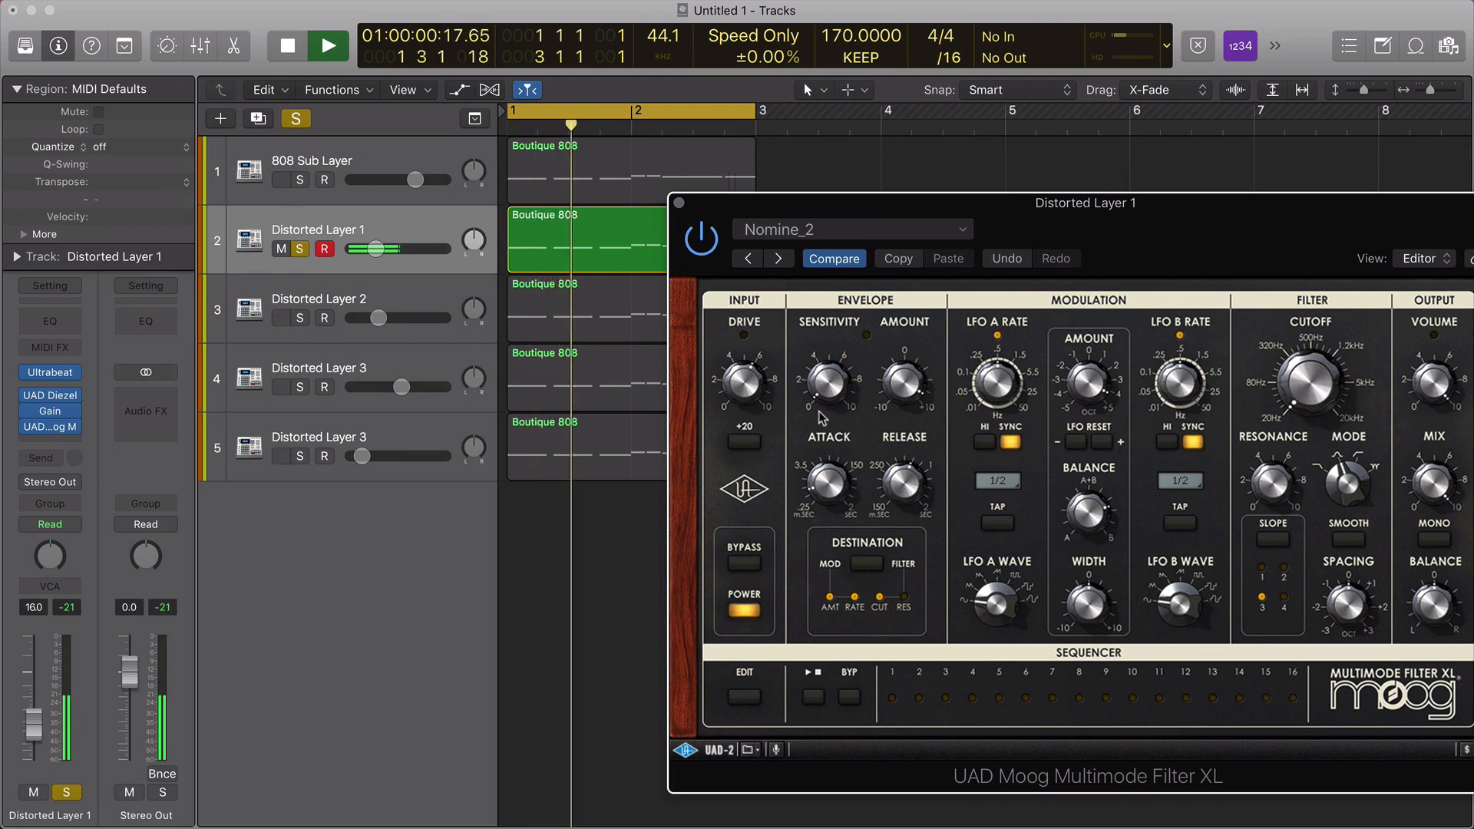
{"action": "left_click", "coordinate": [299, 179]}
{"action": "left_click", "coordinate": [300, 318]}
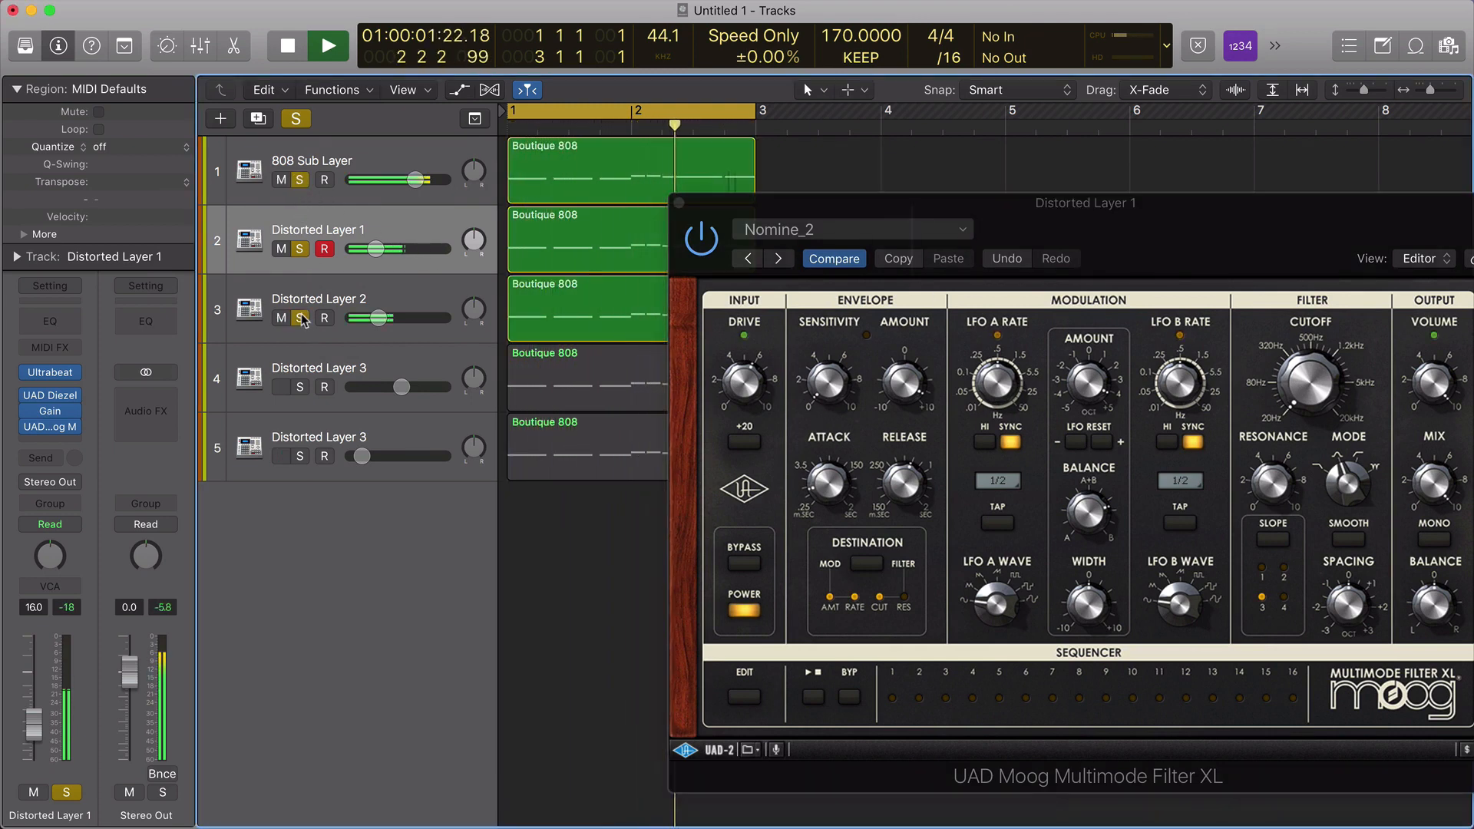
{"action": "left_click", "coordinate": [300, 387]}
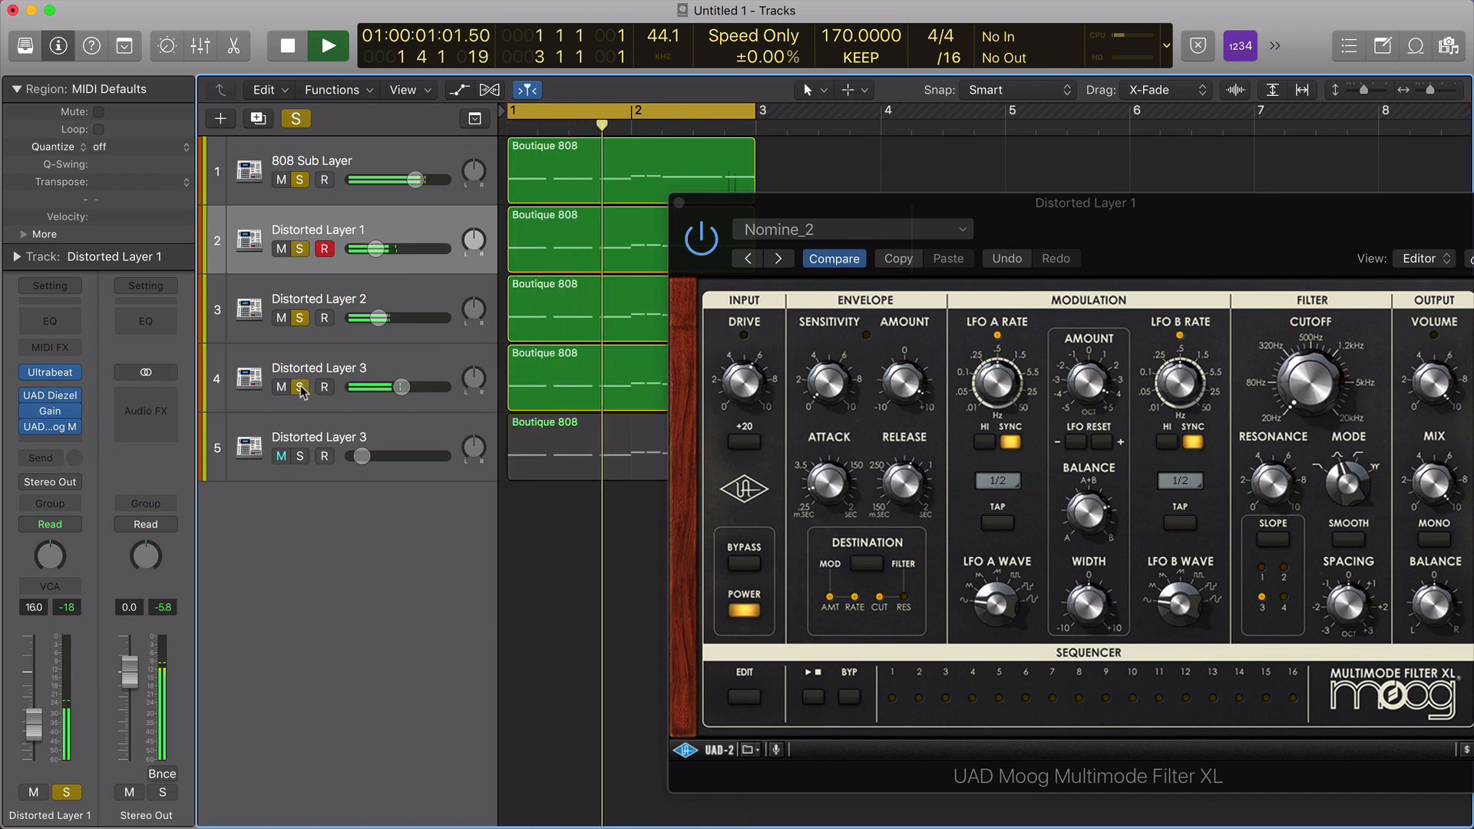
{"action": "left_click", "coordinate": [300, 456]}
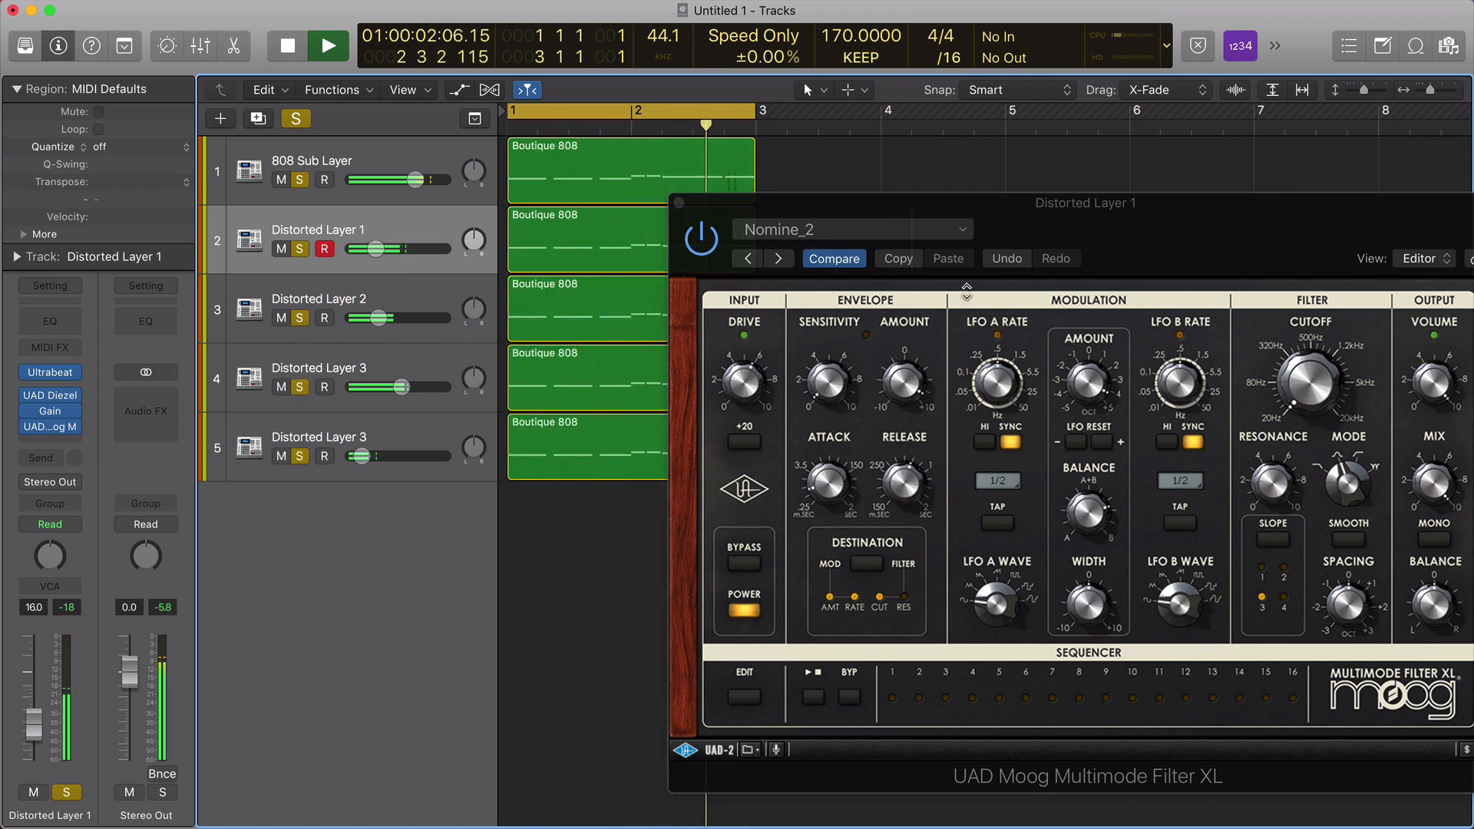
{"action": "left_click_drag", "start_coordinate": [1123, 222], "coordinate": [963, 179]}
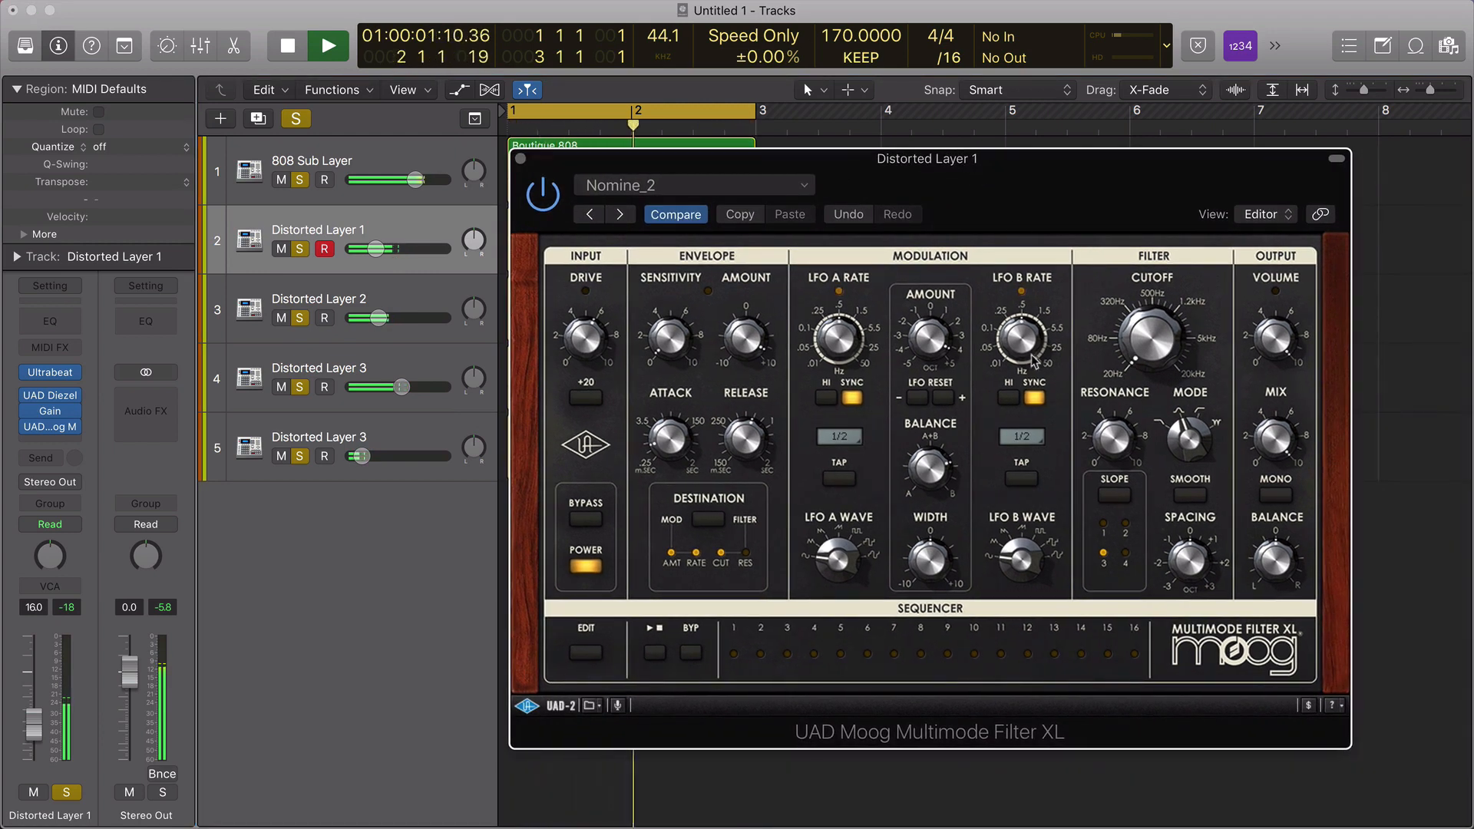
Set the Moog filter's LFO B rate to 5/8, adjust its cutoff and move its window clear of the tracks.
{"action": "left_click_drag", "start_coordinate": [1023, 341], "coordinate": [1021, 353]}
{"action": "left_click_drag", "start_coordinate": [1022, 342], "coordinate": [1023, 347]}
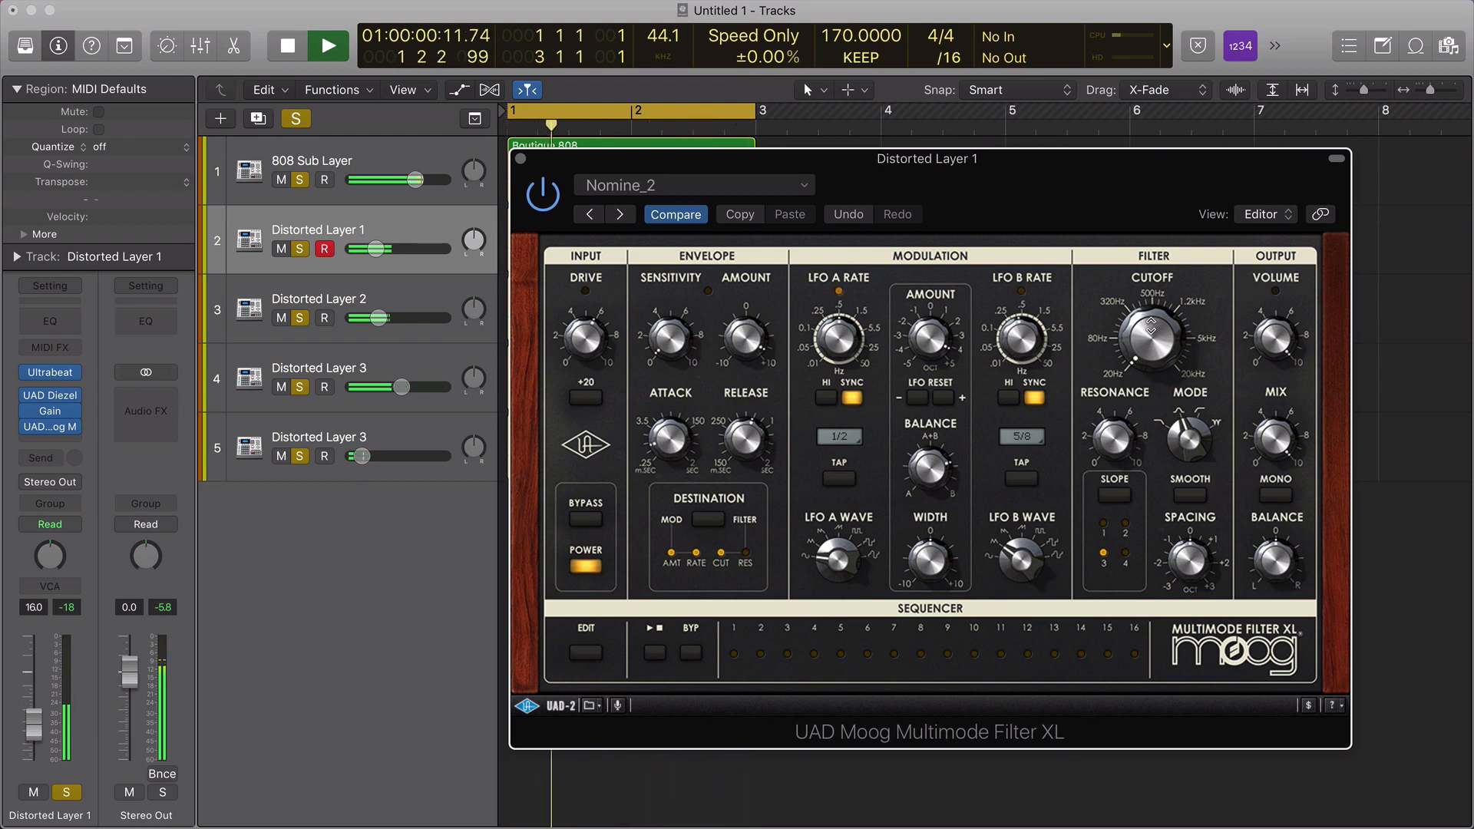
{"action": "left_click_drag", "start_coordinate": [1159, 335], "coordinate": [1160, 284]}
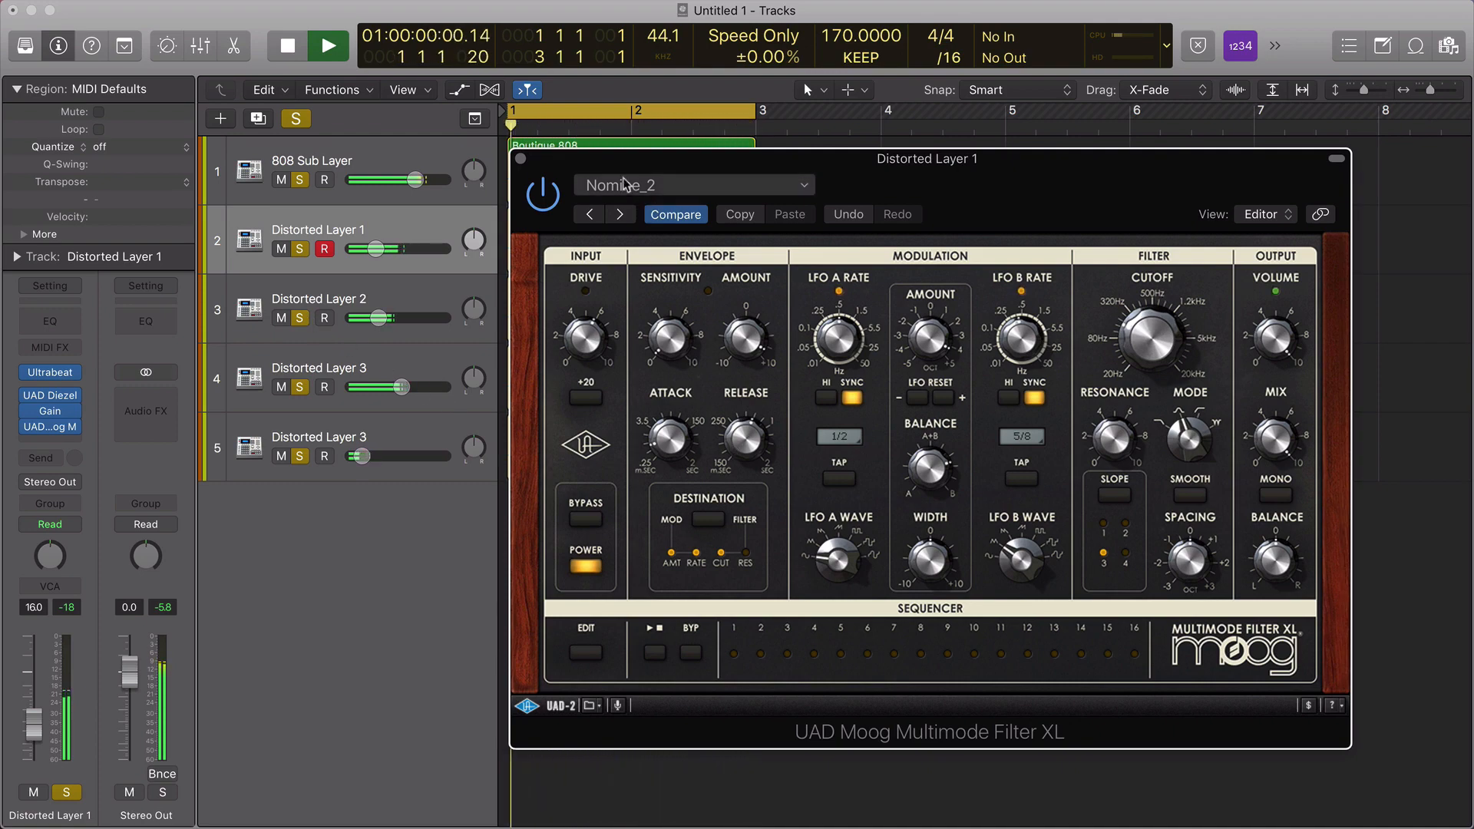
{"action": "left_click_drag", "start_coordinate": [607, 159], "coordinate": [1052, 183]}
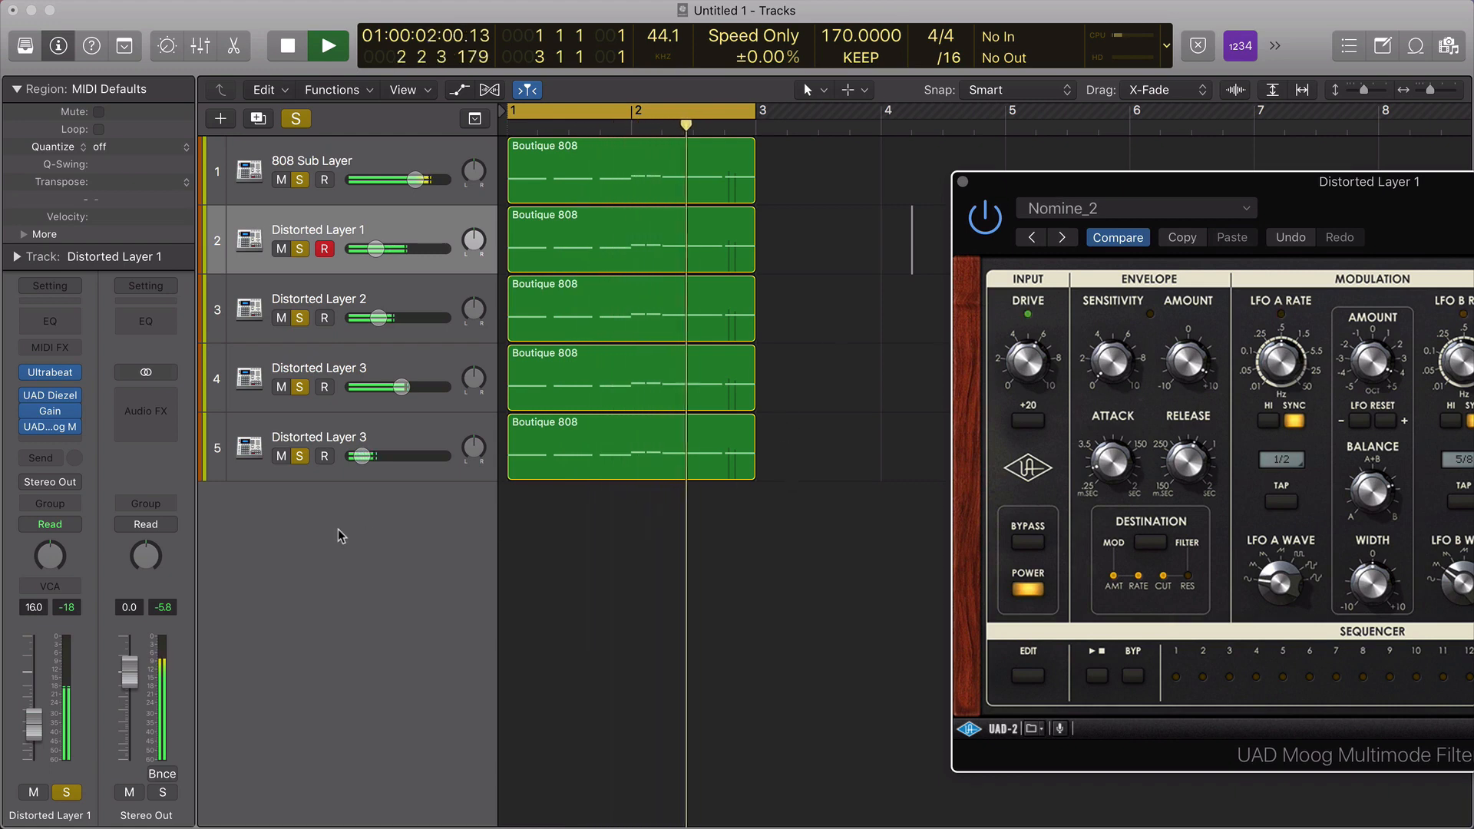
Stop playback and insert a ChromaVerb reverb after the Gain plug-in on Distorted Layer 2.
{"action": "left_click", "coordinate": [394, 296]}
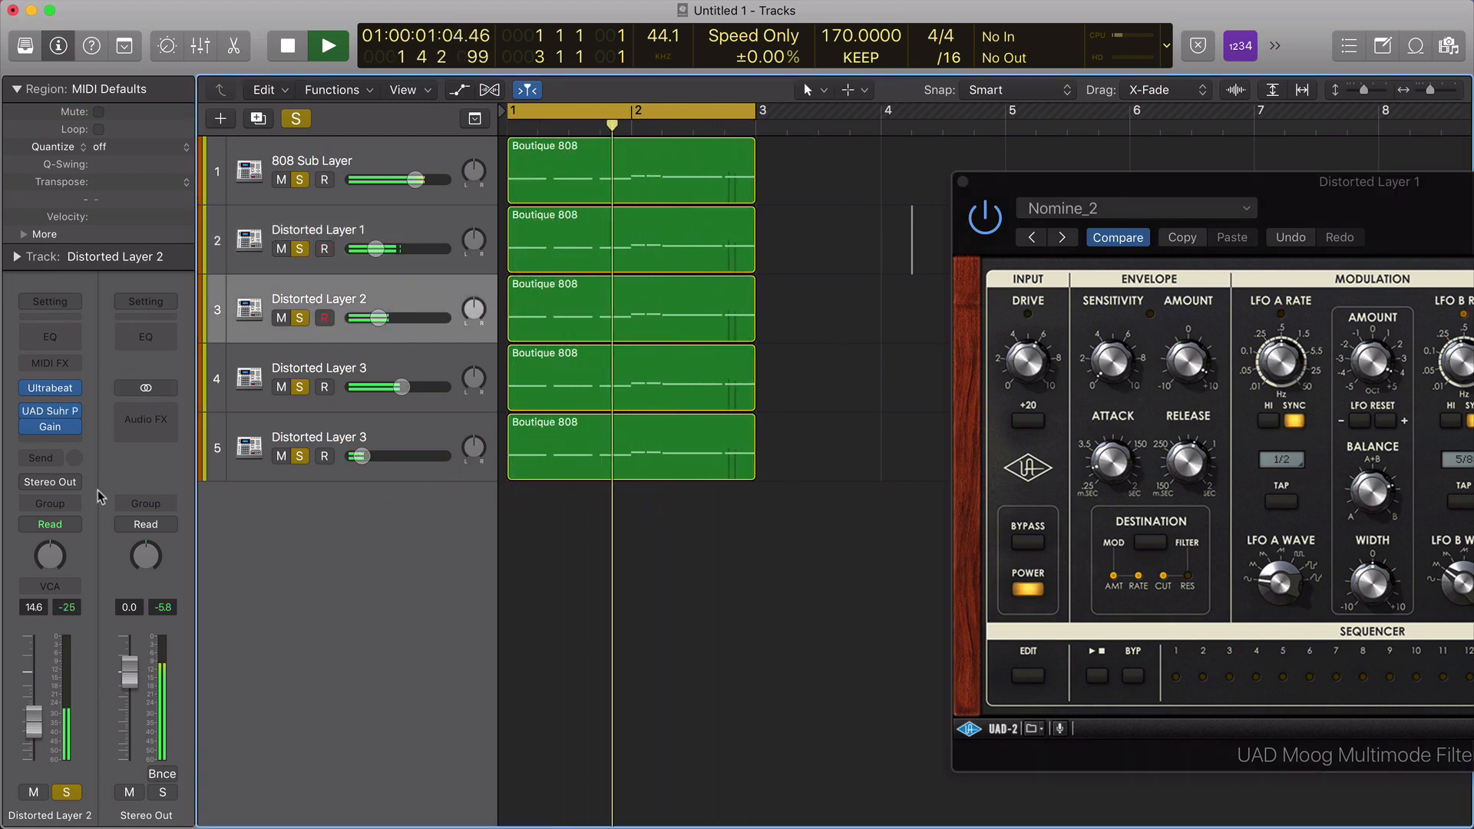
{"action": "key", "text": "space"}
{"action": "left_click", "coordinate": [72, 444]}
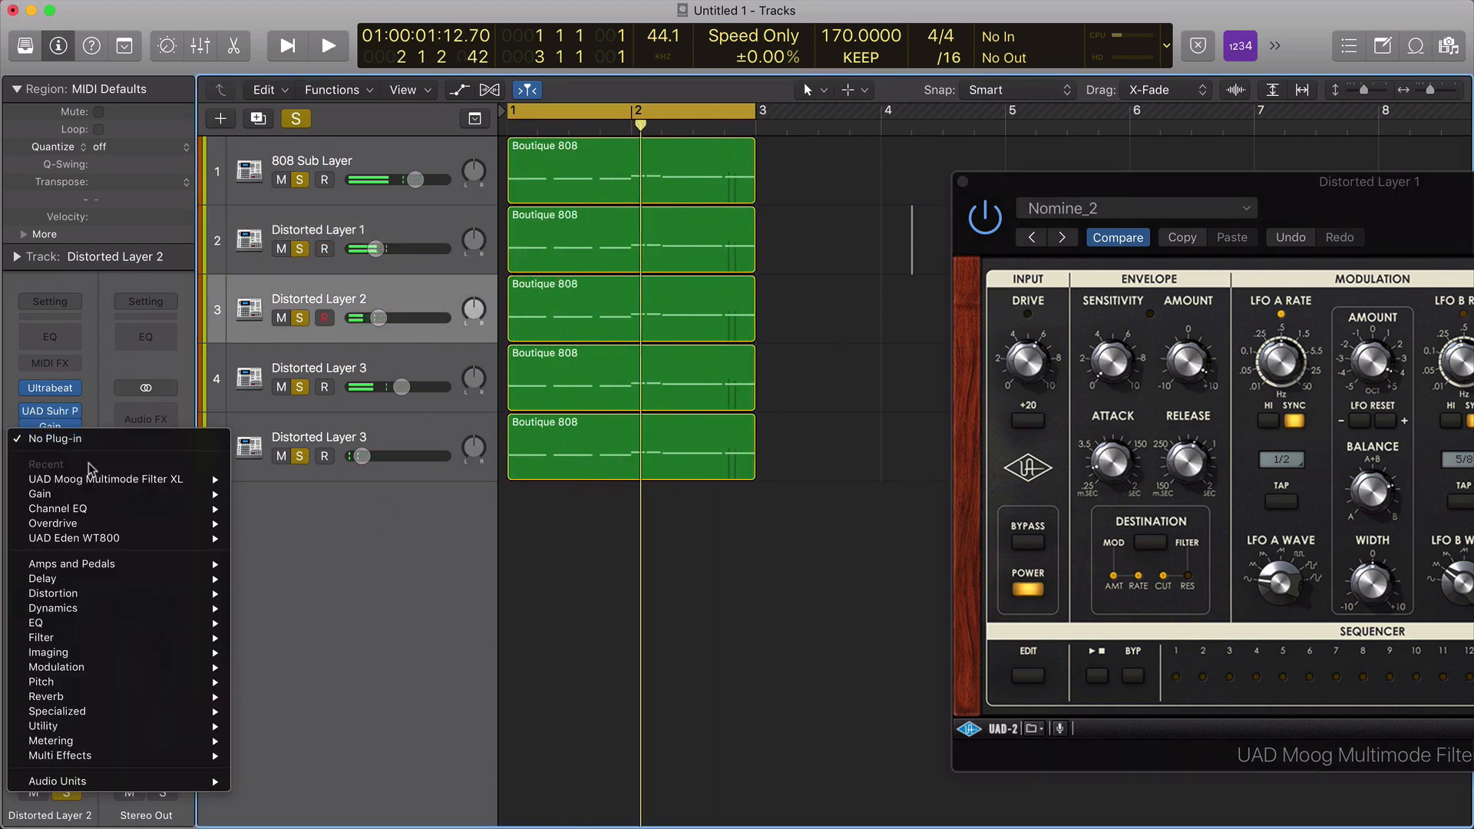
{"action": "mouse_move", "coordinate": [170, 606]}
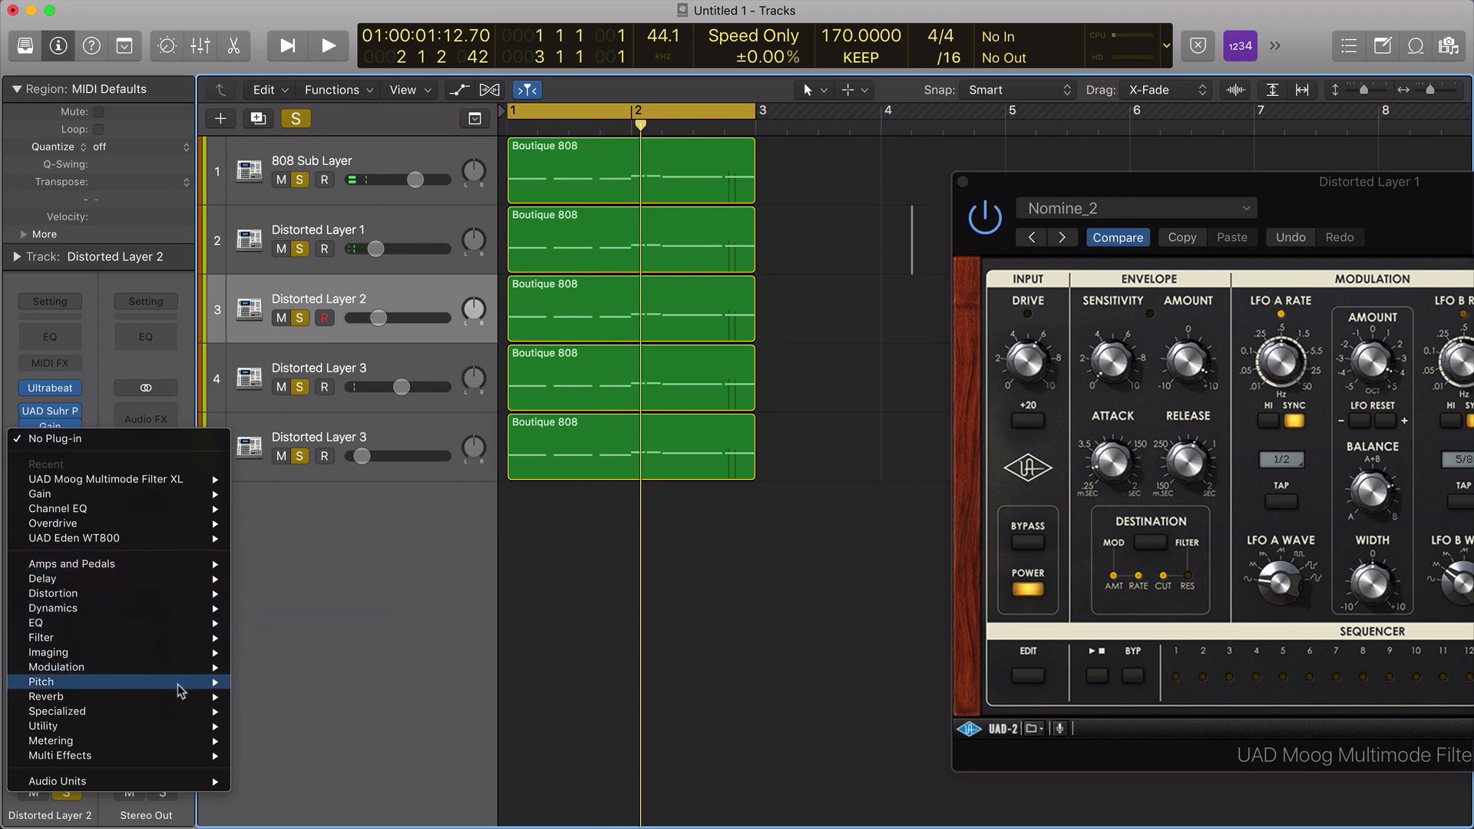
{"action": "mouse_move", "coordinate": [188, 697]}
{"action": "mouse_move", "coordinate": [355, 697]}
{"action": "left_click", "coordinate": [417, 697]}
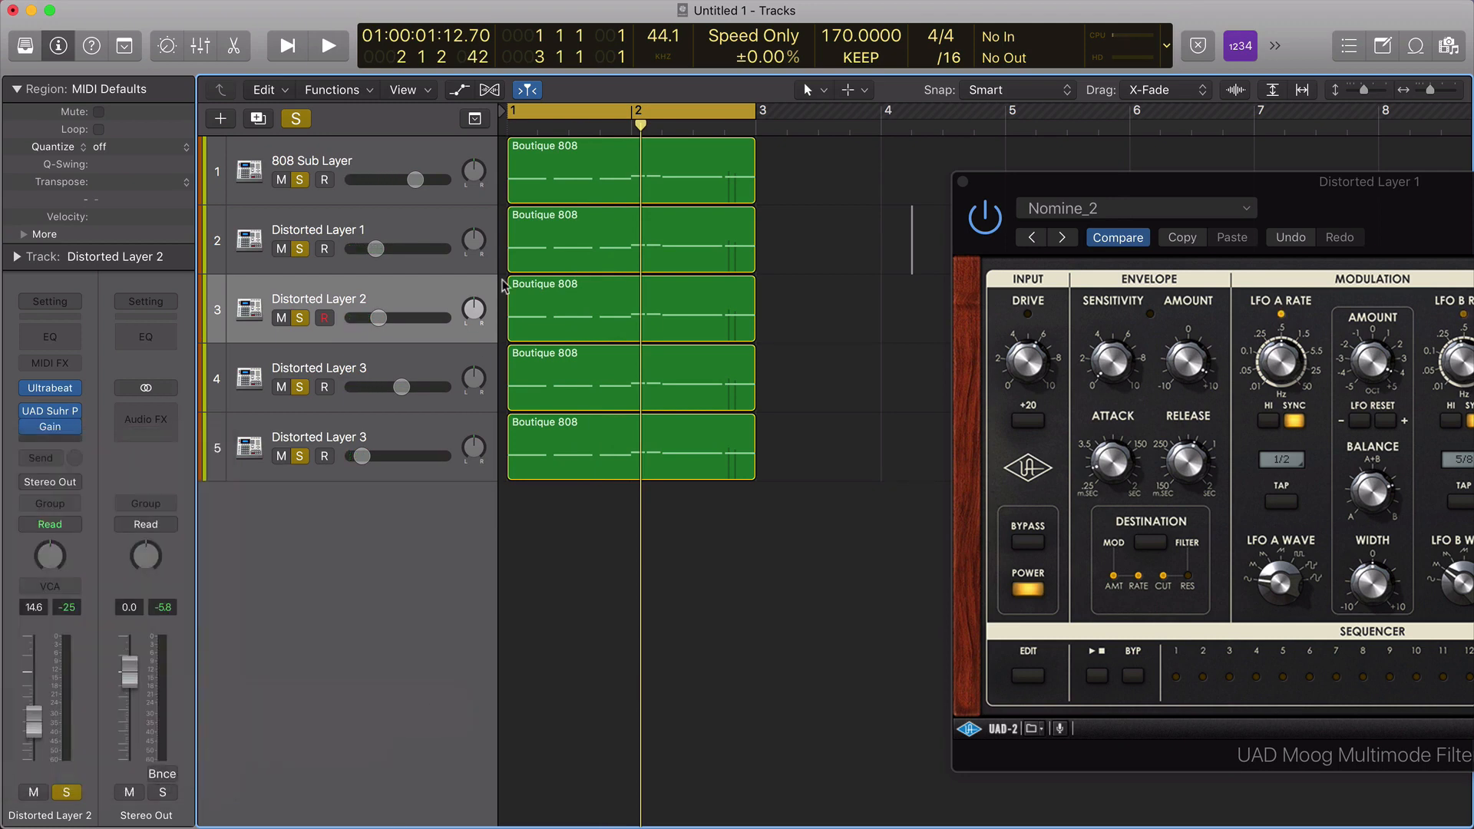
{"action": "left_click_drag", "start_coordinate": [192, 30], "coordinate": [458, 79]}
Lower the ChromaVerb wet level to 31% while listening to all layers, and close the plug-in window.
{"action": "key", "text": "space"}
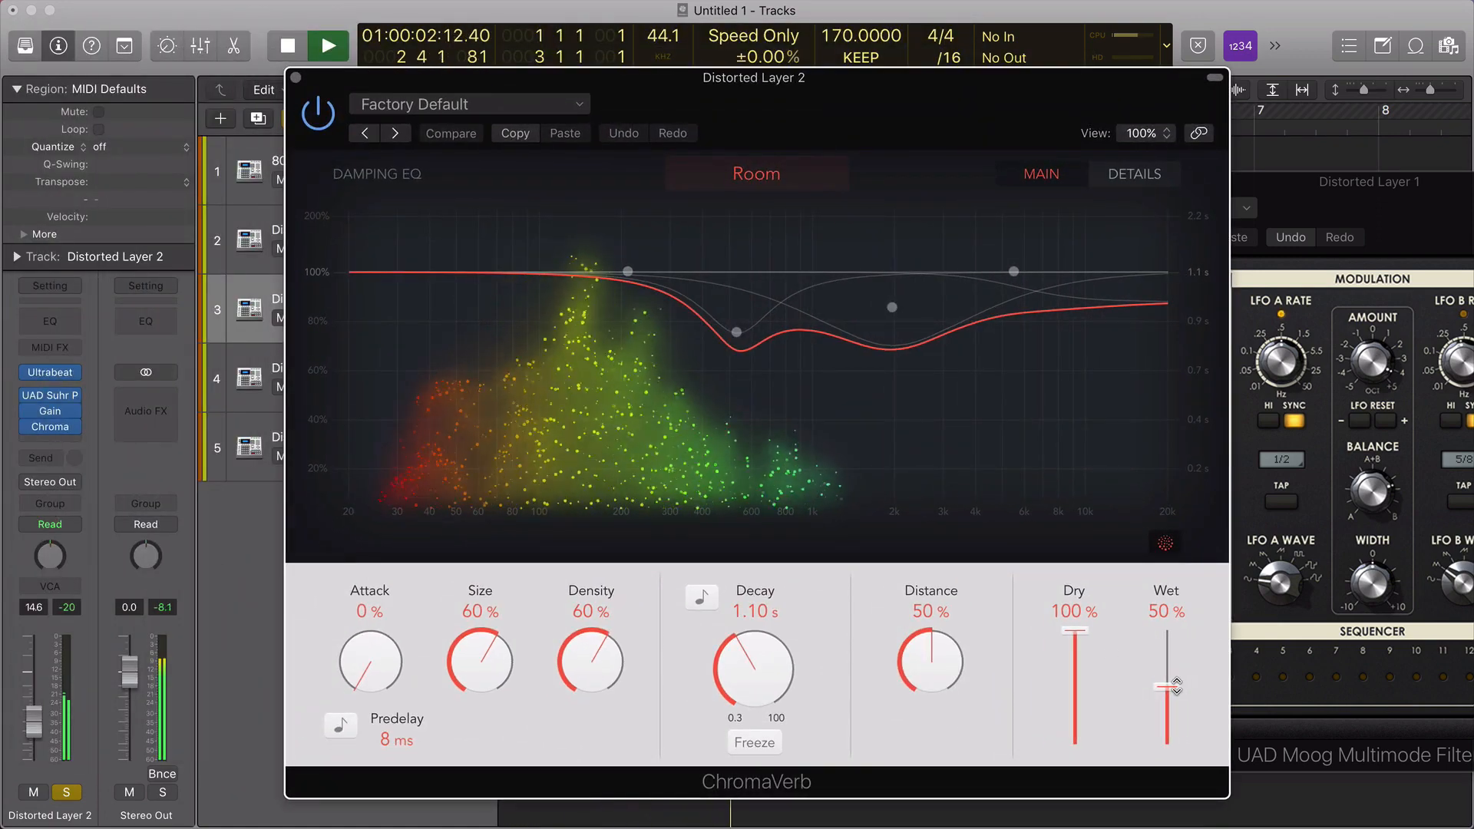
{"action": "left_click_drag", "start_coordinate": [1167, 685], "coordinate": [1176, 701]}
{"action": "key", "text": "space"}
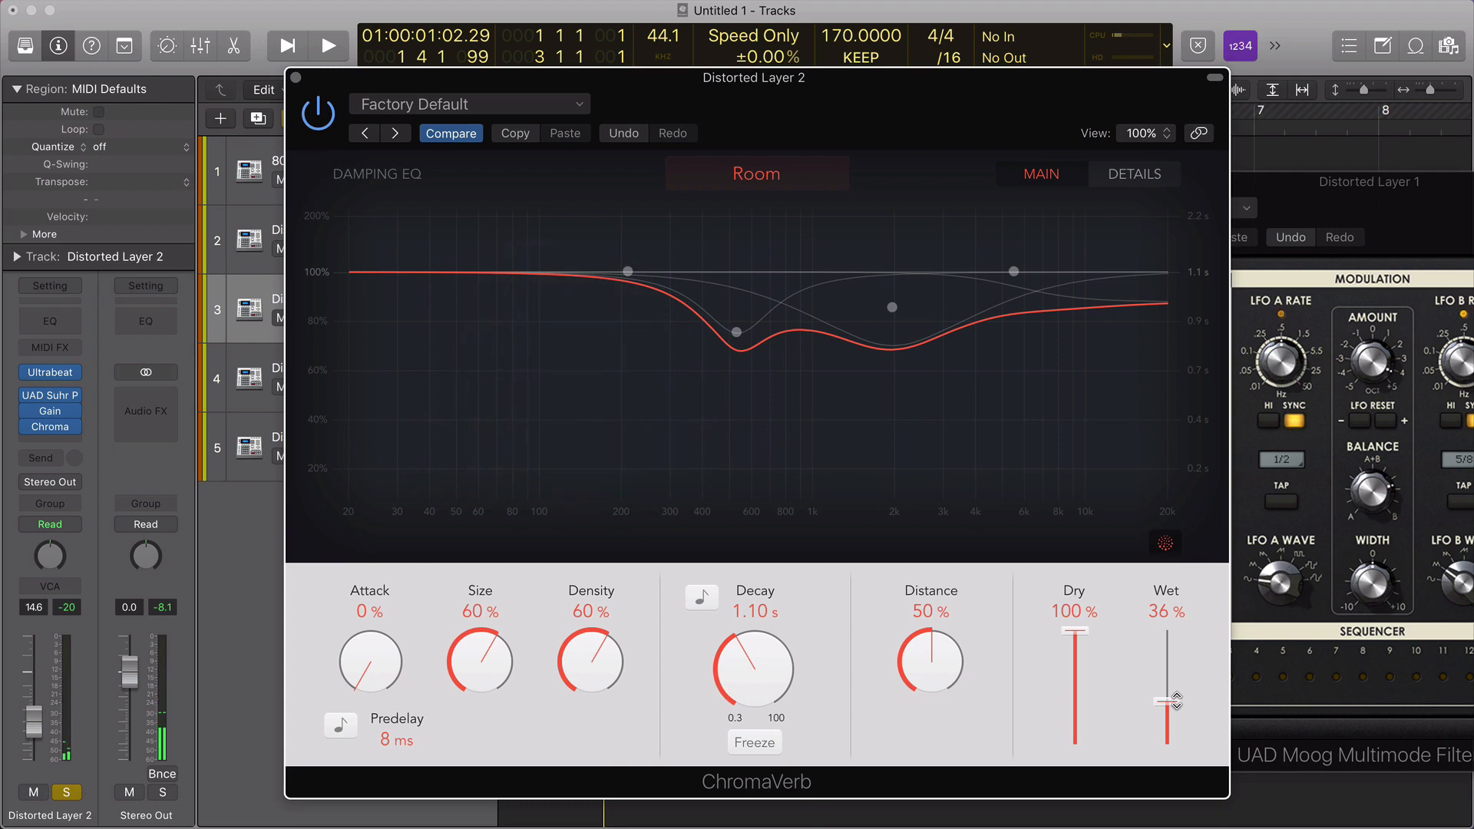
{"action": "key", "text": "space"}
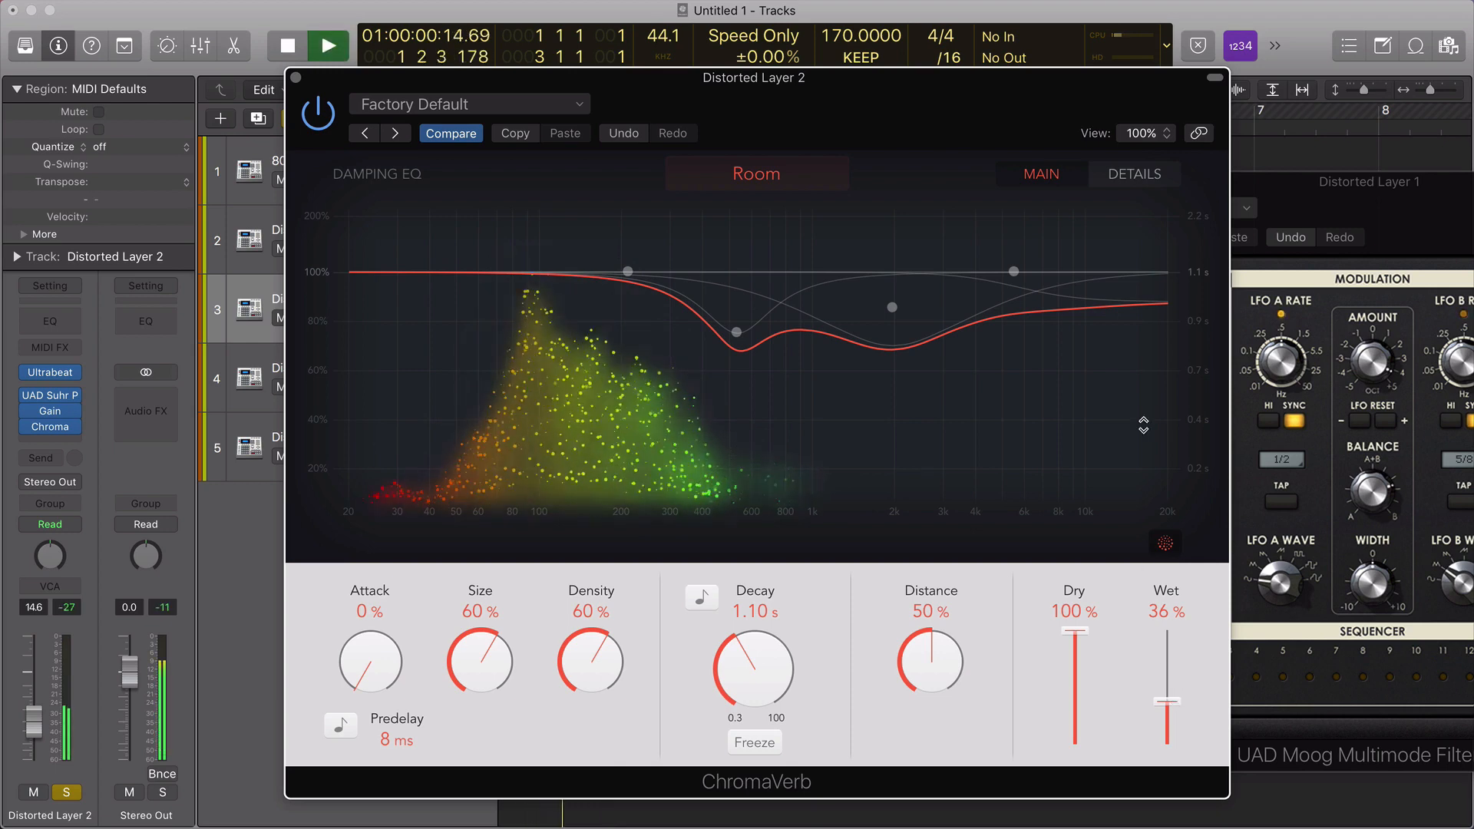
{"action": "left_click_drag", "start_coordinate": [1174, 708], "coordinate": [1175, 715]}
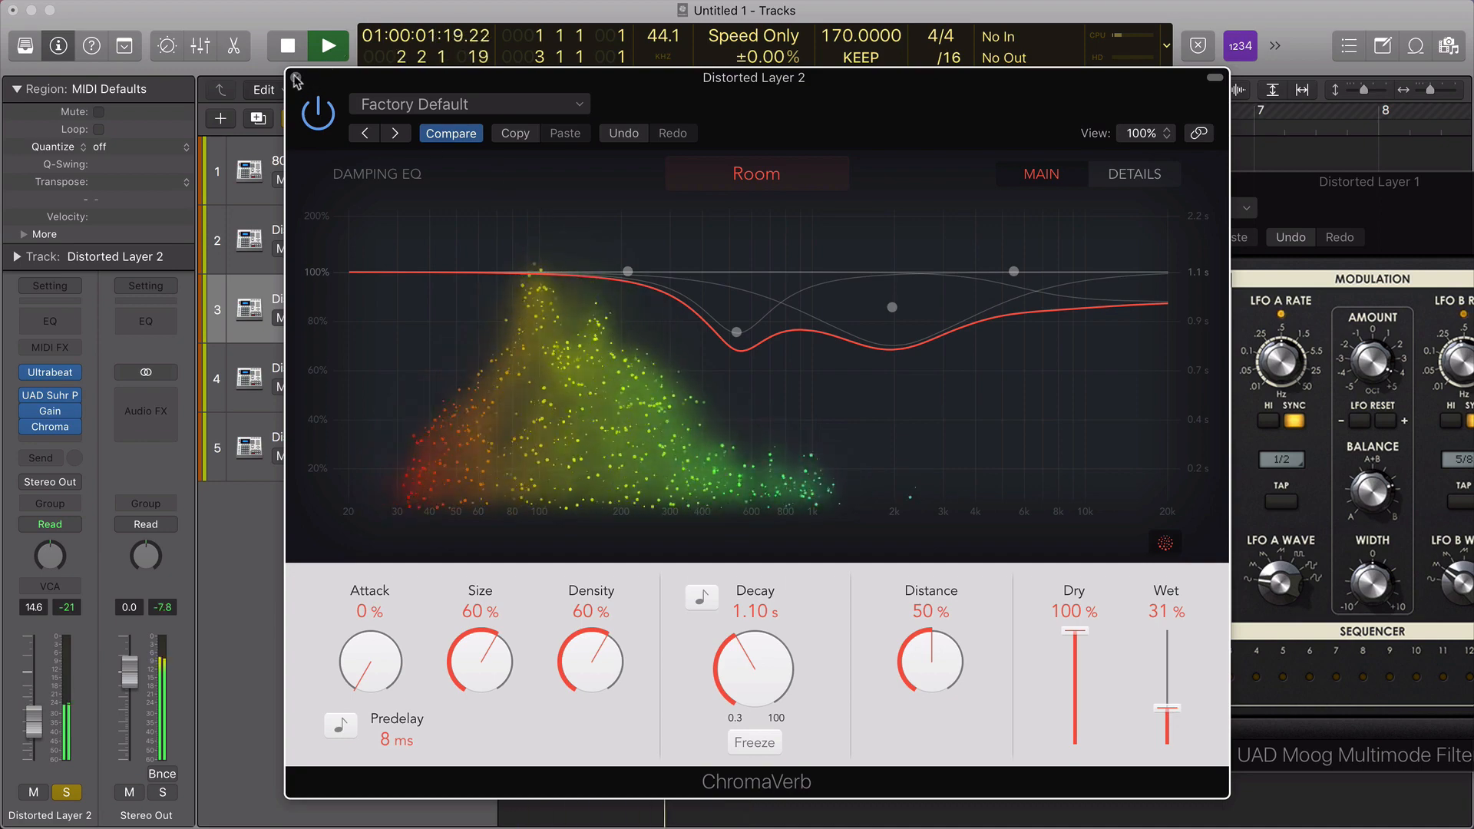
{"action": "key", "text": "super+w"}
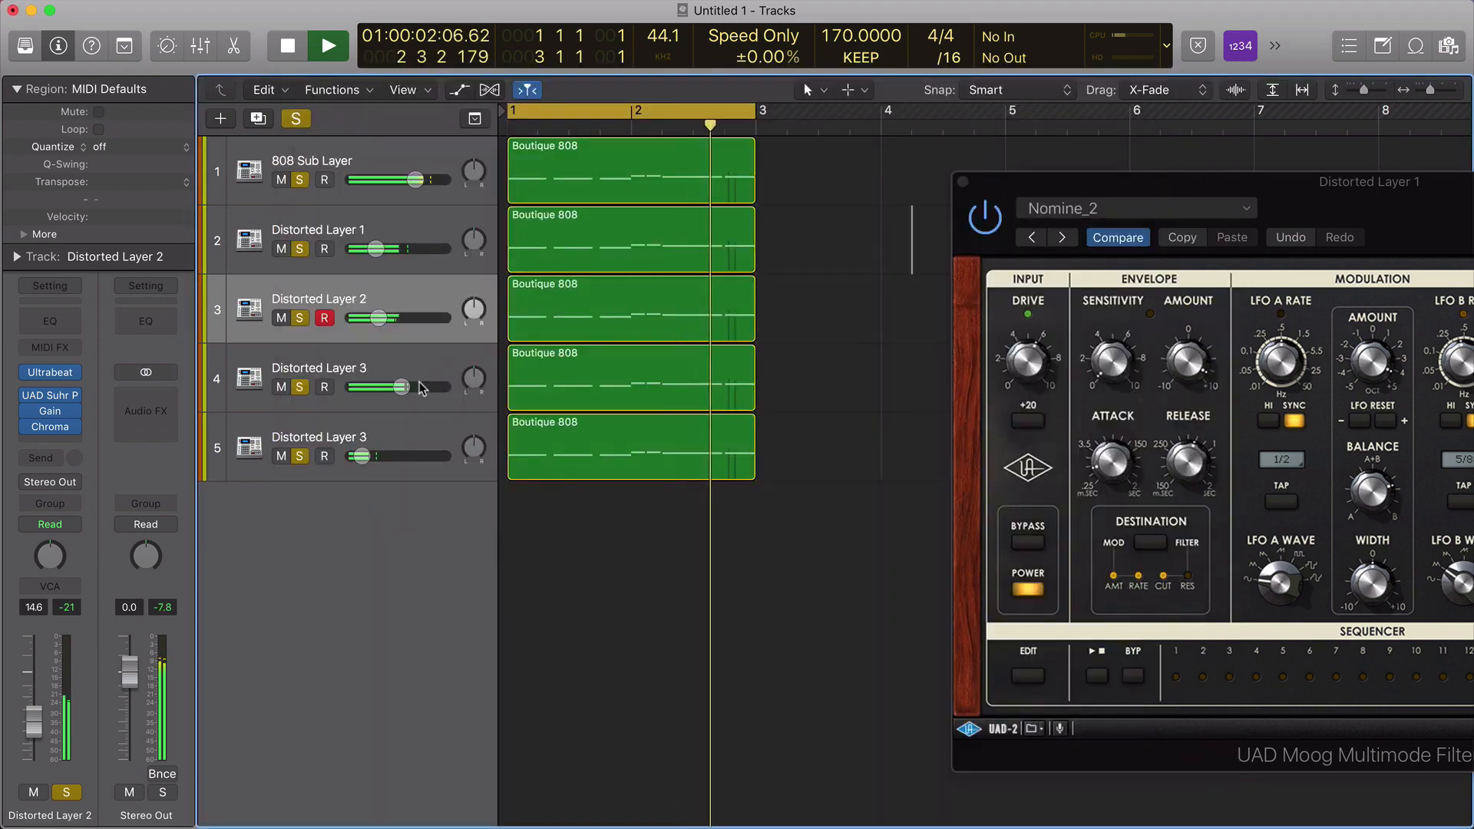
Stop playback and go through the channel strips of the distorted layers and the 808 Sub Layer to review their plug-in chains.
{"action": "left_click", "coordinate": [461, 370]}
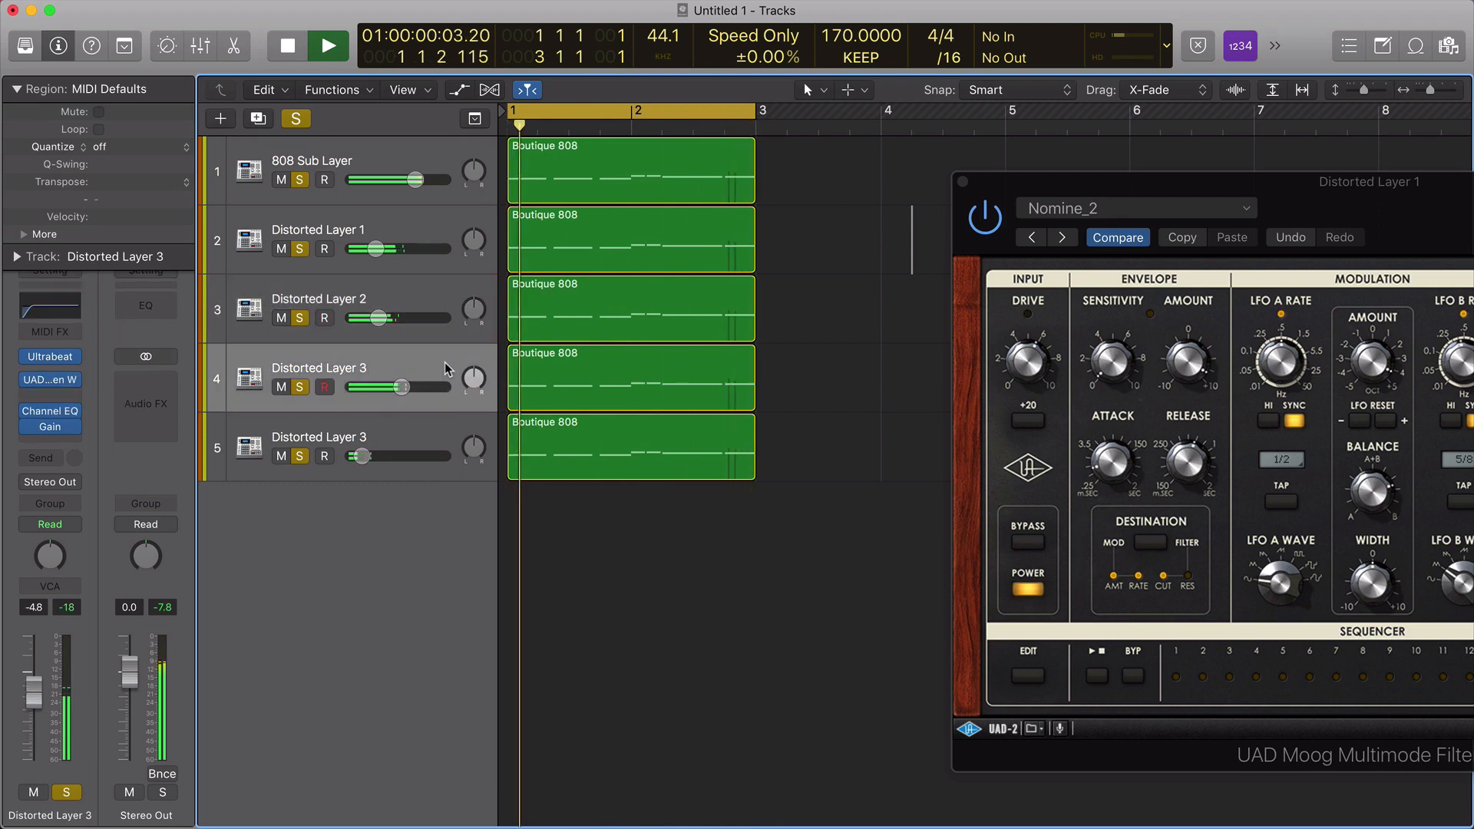
{"action": "left_click_drag", "start_coordinate": [1091, 182], "coordinate": [941, 168]}
{"action": "key", "text": "space"}
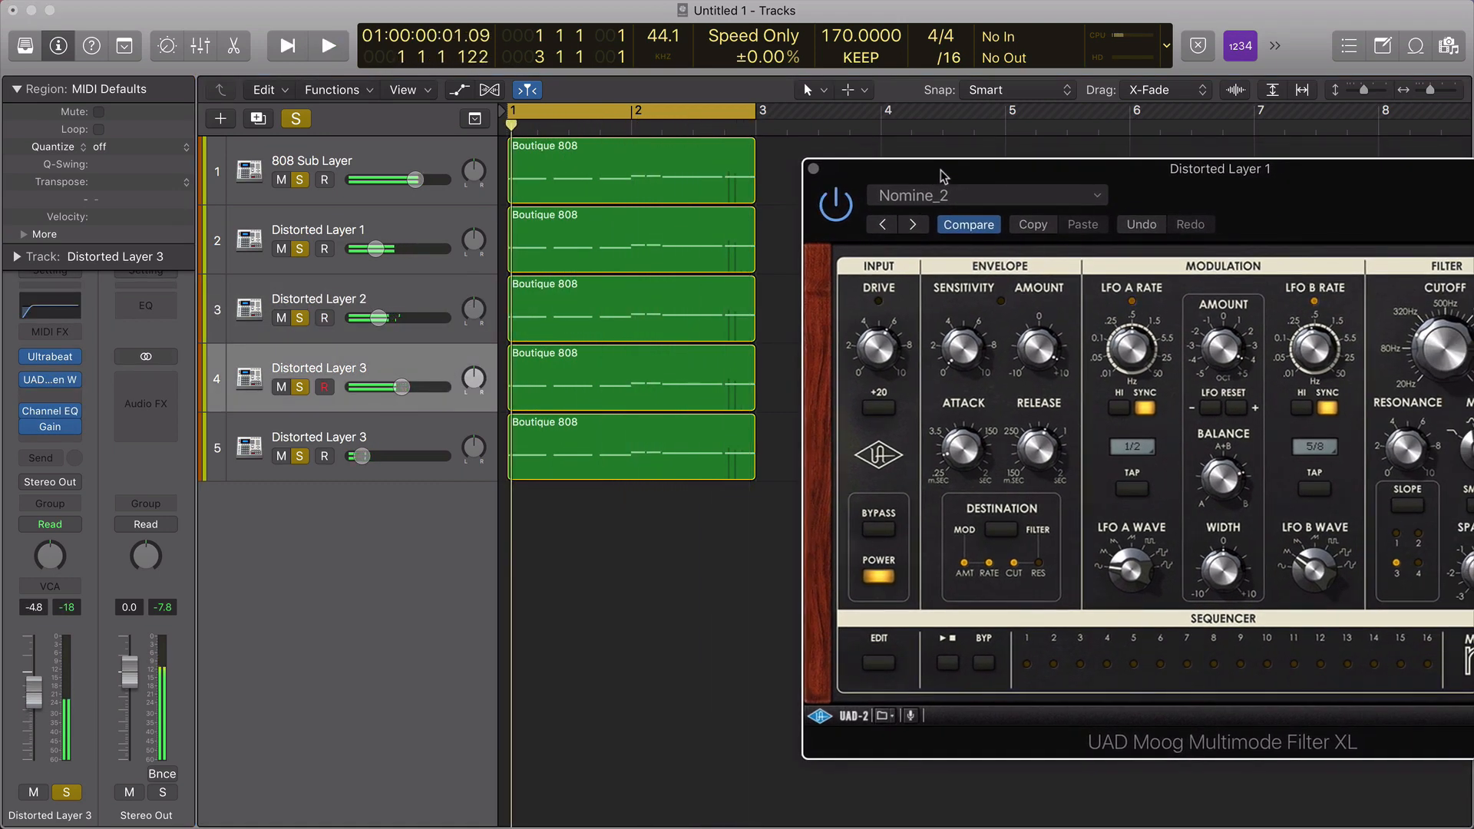
{"action": "left_click", "coordinate": [443, 232]}
{"action": "left_click", "coordinate": [407, 290]}
{"action": "left_click", "coordinate": [404, 368]}
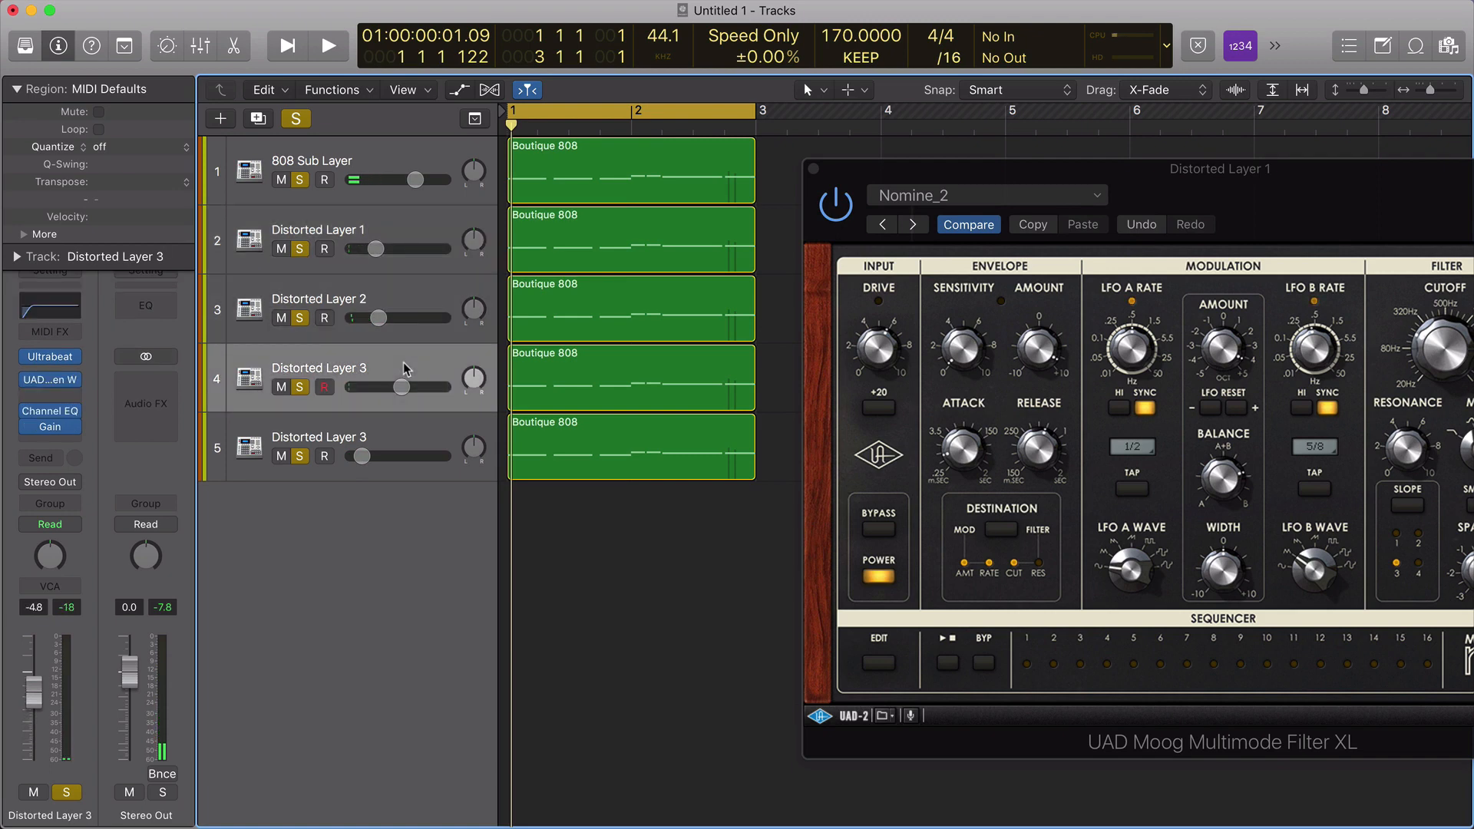
{"action": "left_click", "coordinate": [399, 443]}
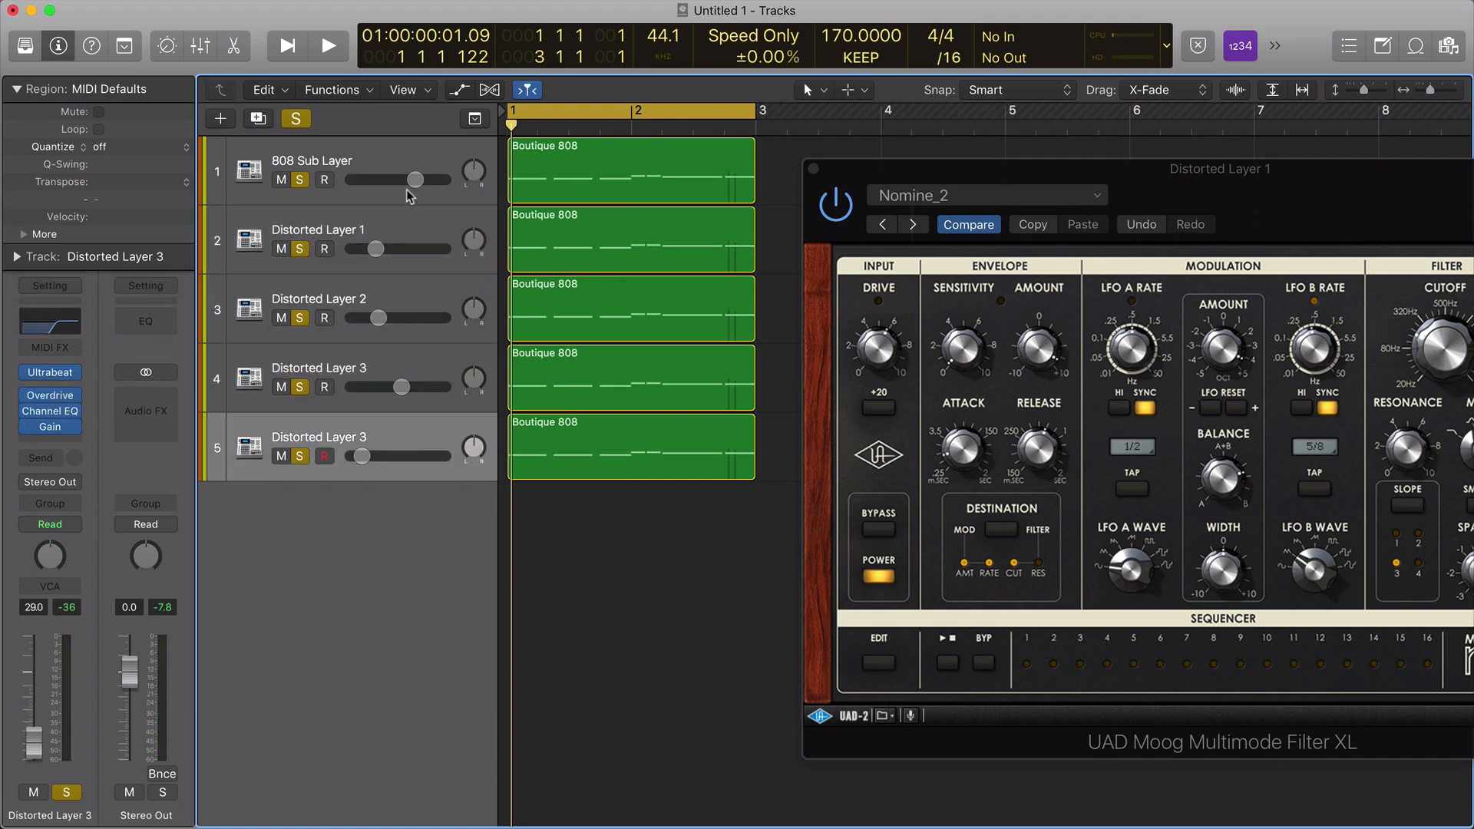
{"action": "left_click", "coordinate": [396, 155]}
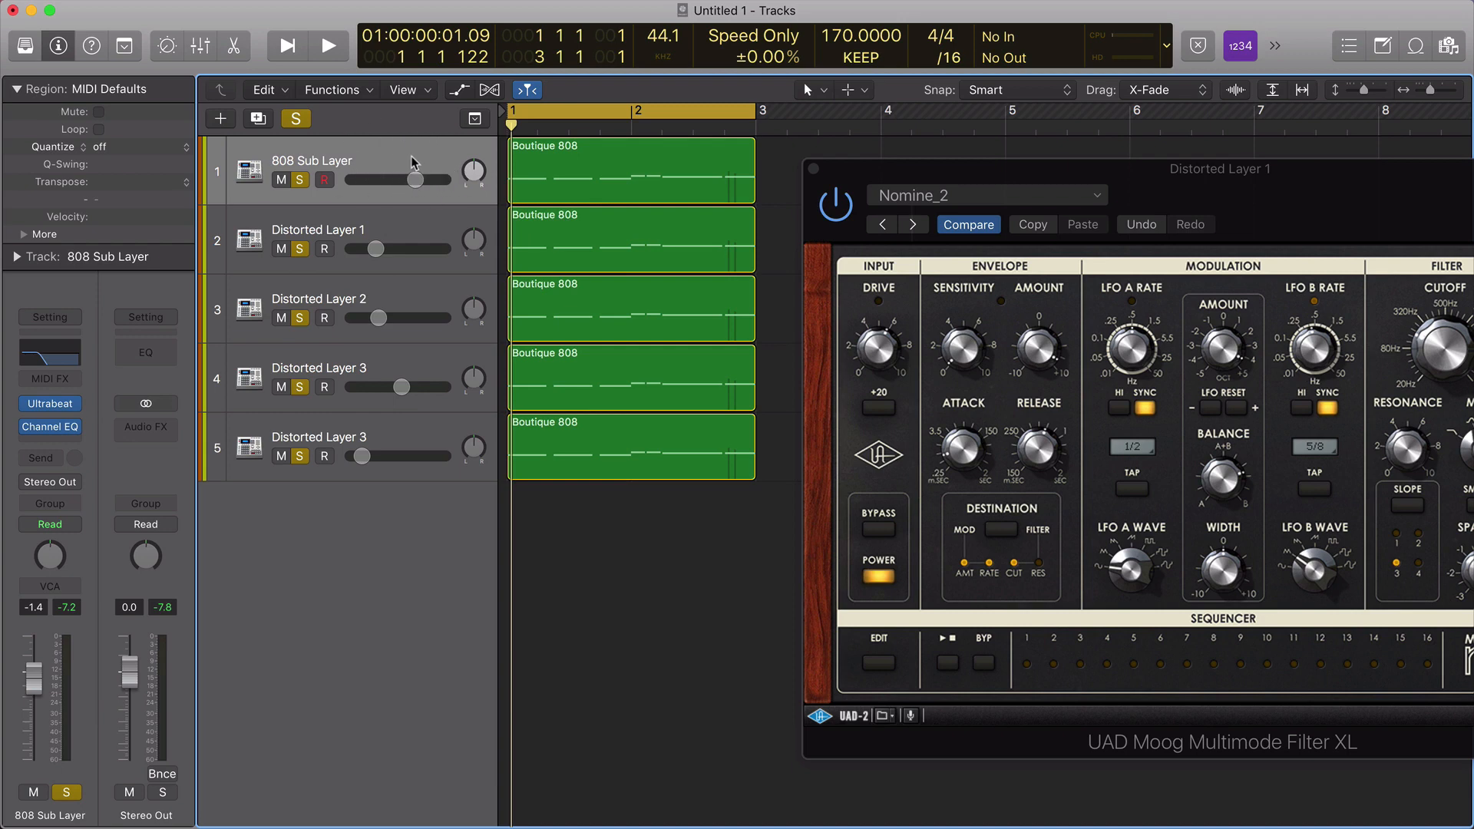
Play the loop and briefly mute the 808 Sub Layer to compare the sound with and without the sub.
{"action": "key", "text": "space"}
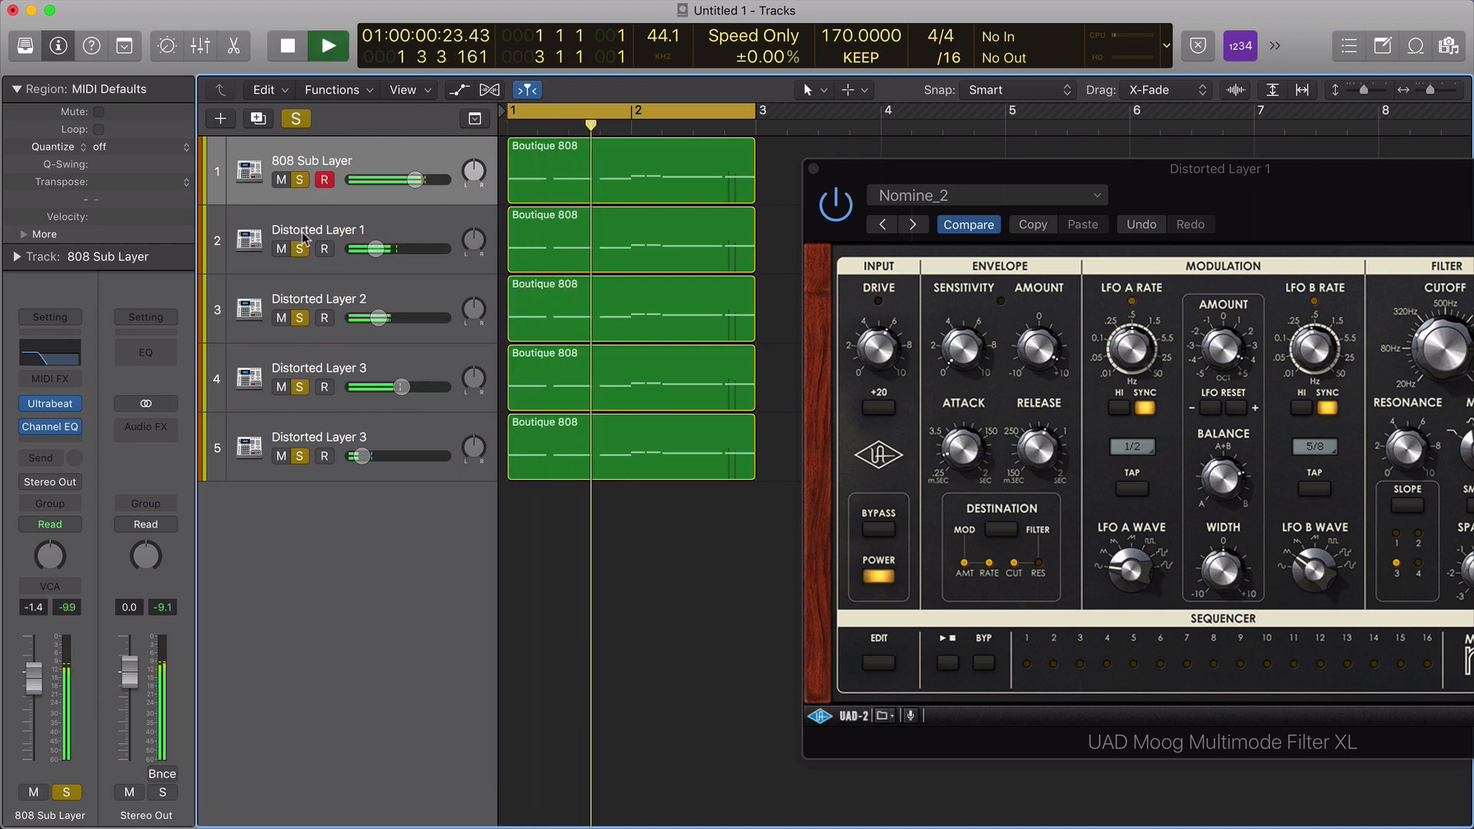
{"action": "left_click", "coordinate": [281, 180]}
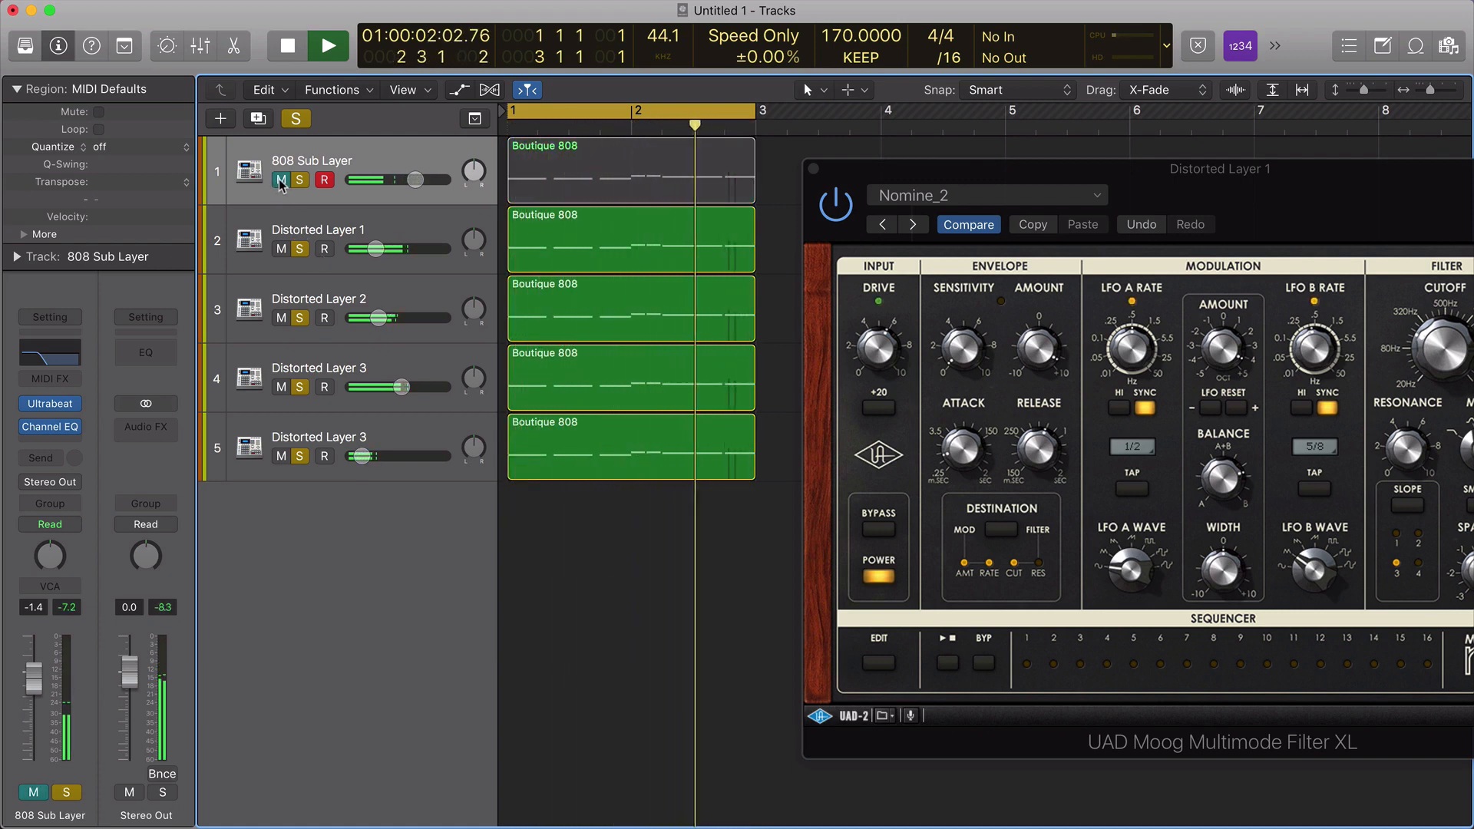
{"action": "left_click", "coordinate": [281, 180]}
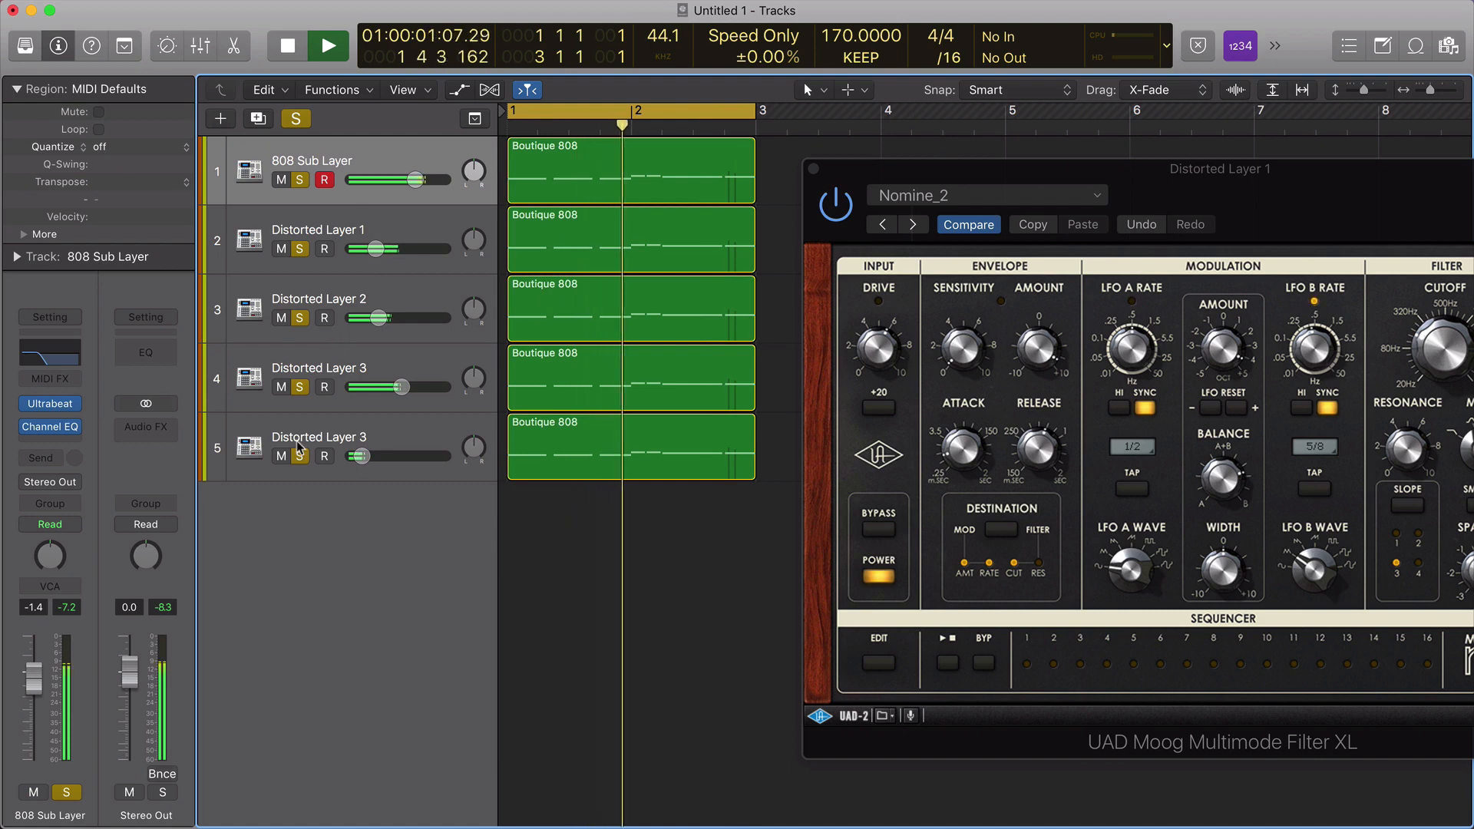
{"action": "key", "text": "space"}
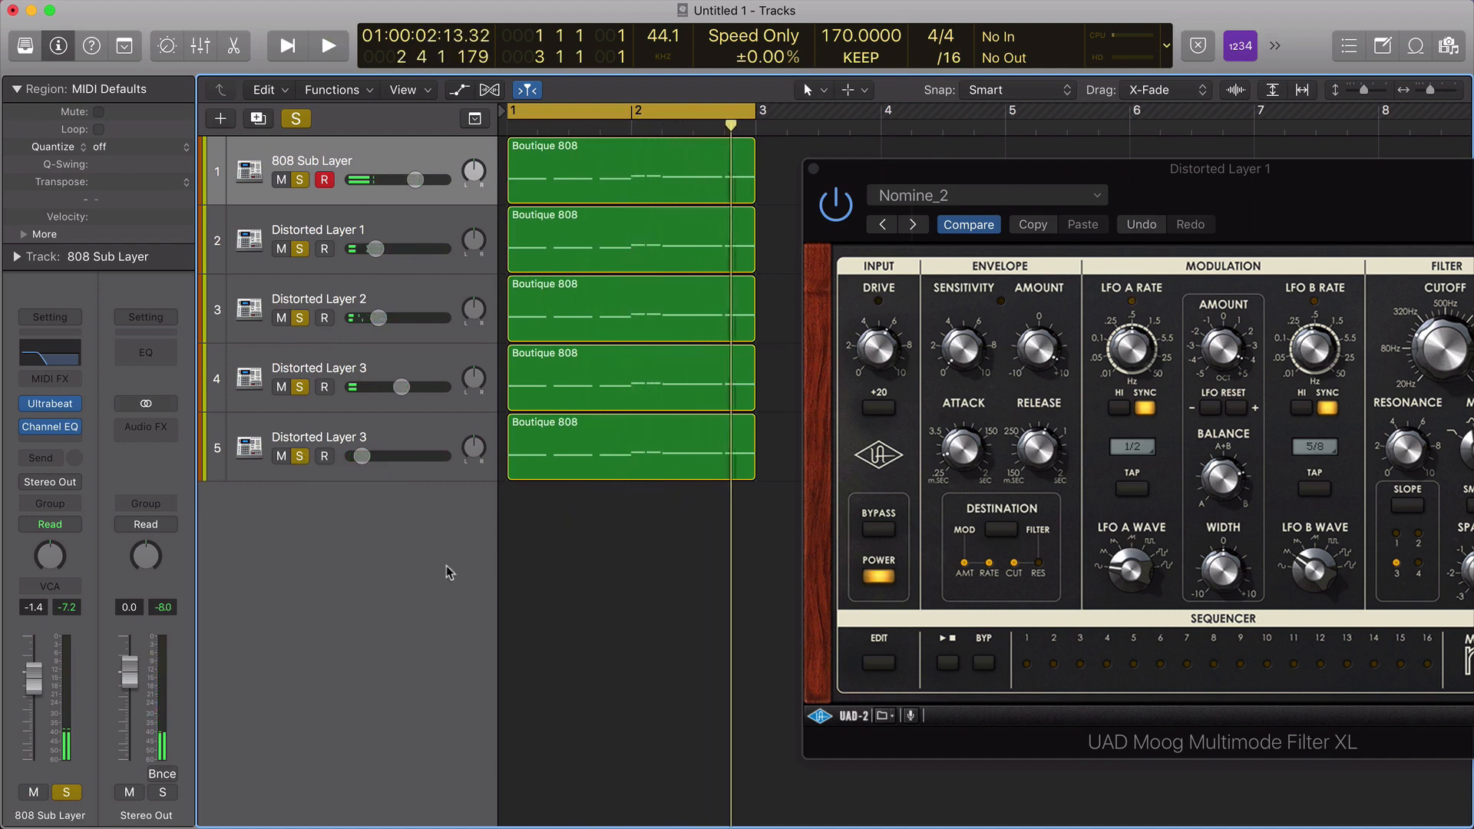
Select each distorted layer in turn and return to the 808 Sub Layer to recap the layer order.
{"action": "left_click", "coordinate": [406, 227]}
{"action": "left_click", "coordinate": [403, 307]}
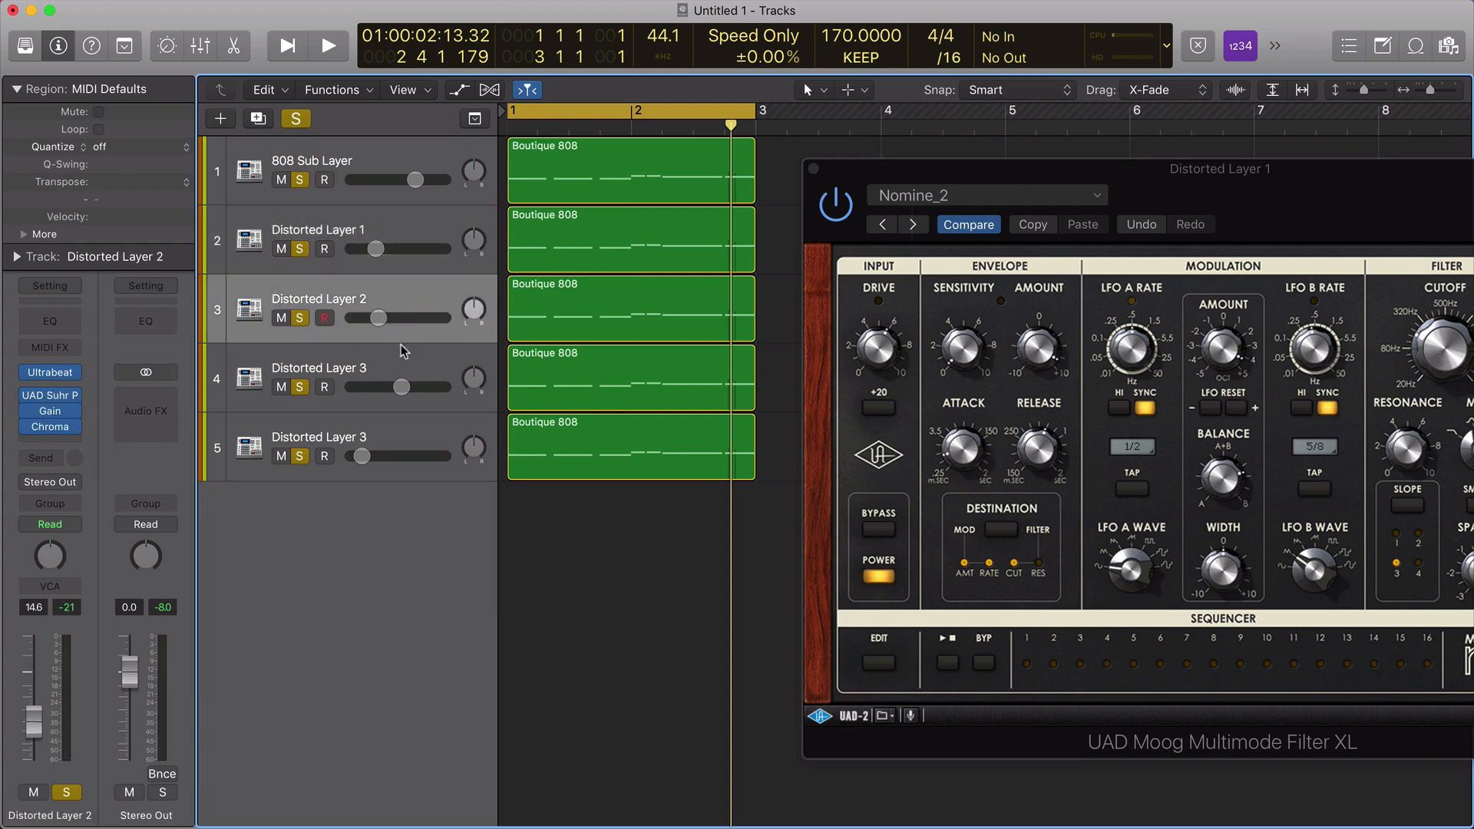
{"action": "left_click", "coordinate": [403, 377]}
{"action": "left_click", "coordinate": [406, 419]}
{"action": "left_click", "coordinate": [416, 143]}
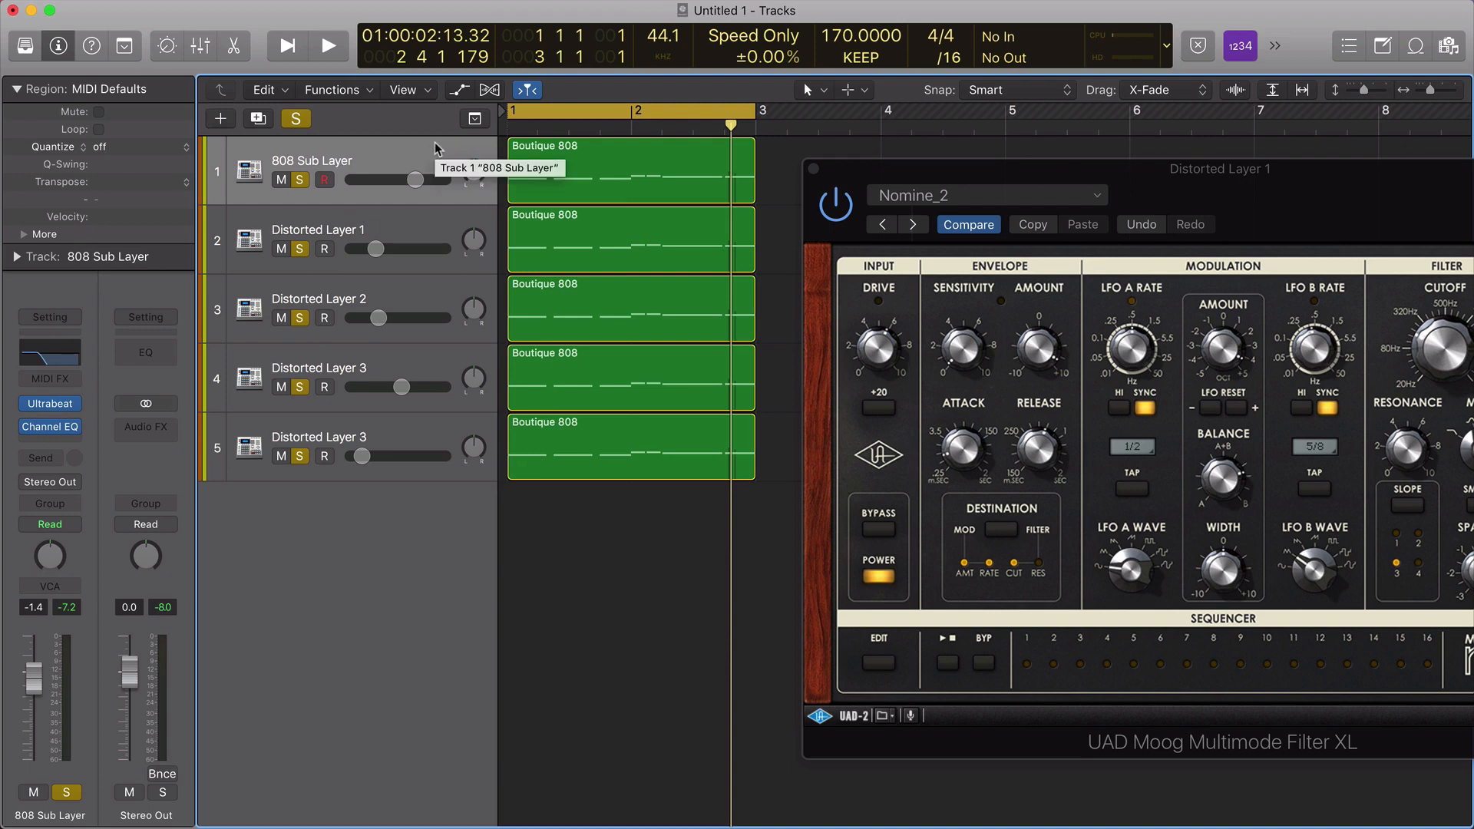
Clear all solos, solo the 808 Sub Layer and each distorted layer one by one during playback, and slightly raise track 5's volume.
{"action": "left_click", "coordinate": [296, 120]}
{"action": "left_click", "coordinate": [300, 179]}
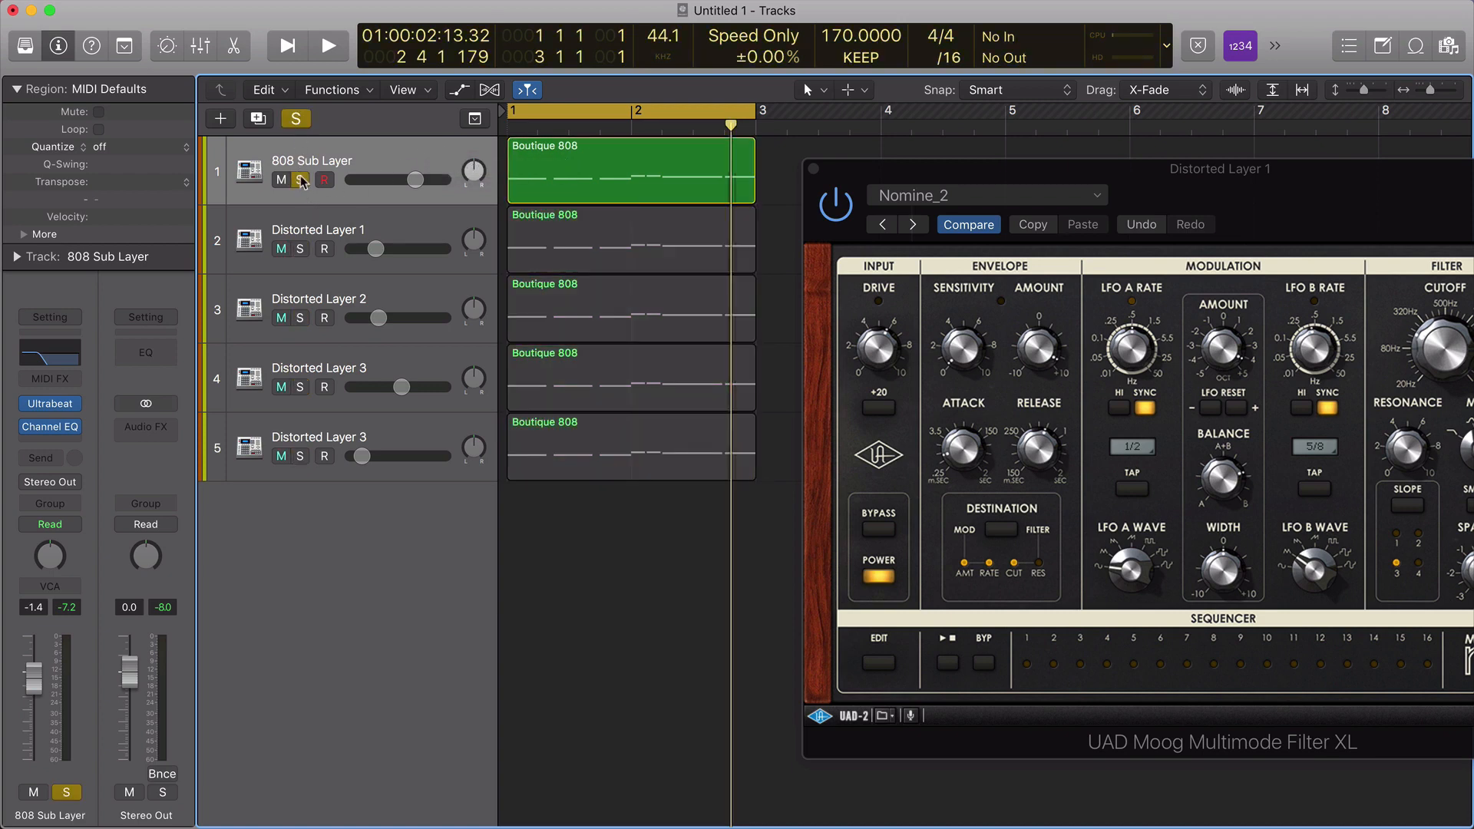
{"action": "key", "text": "space"}
{"action": "left_click", "coordinate": [299, 248]}
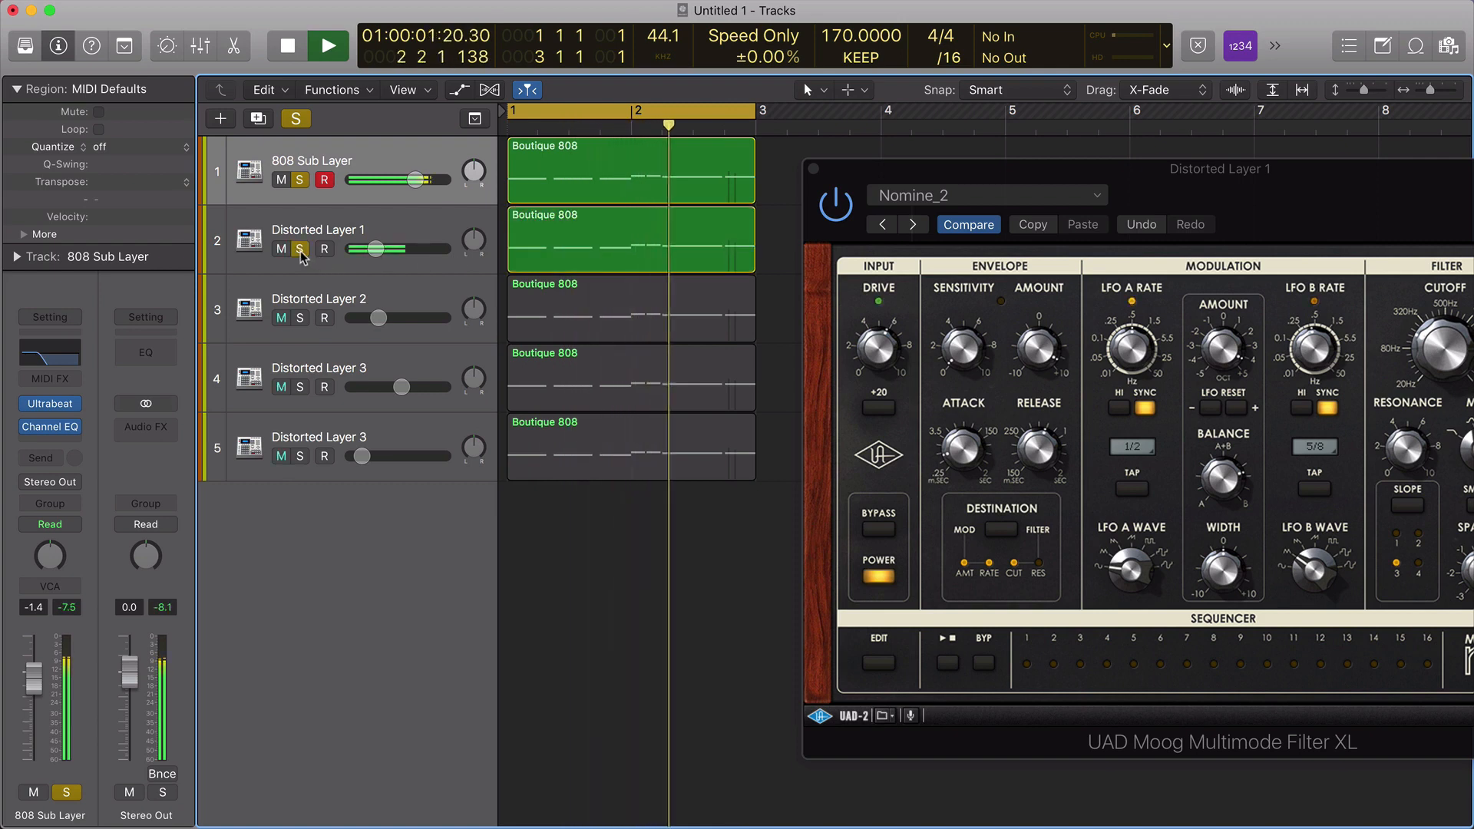
{"action": "left_click", "coordinate": [303, 320]}
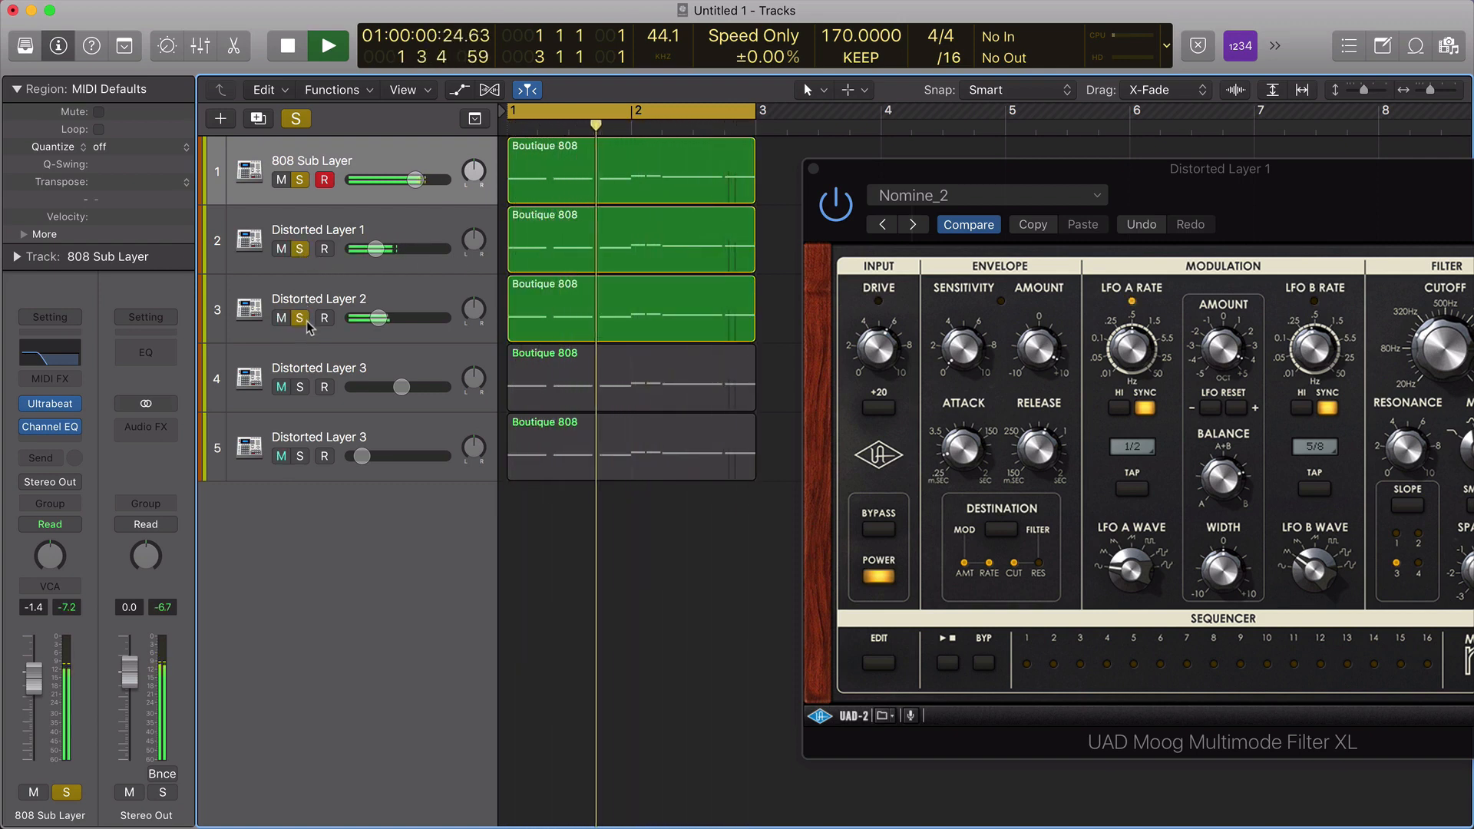
{"action": "left_click", "coordinate": [300, 387]}
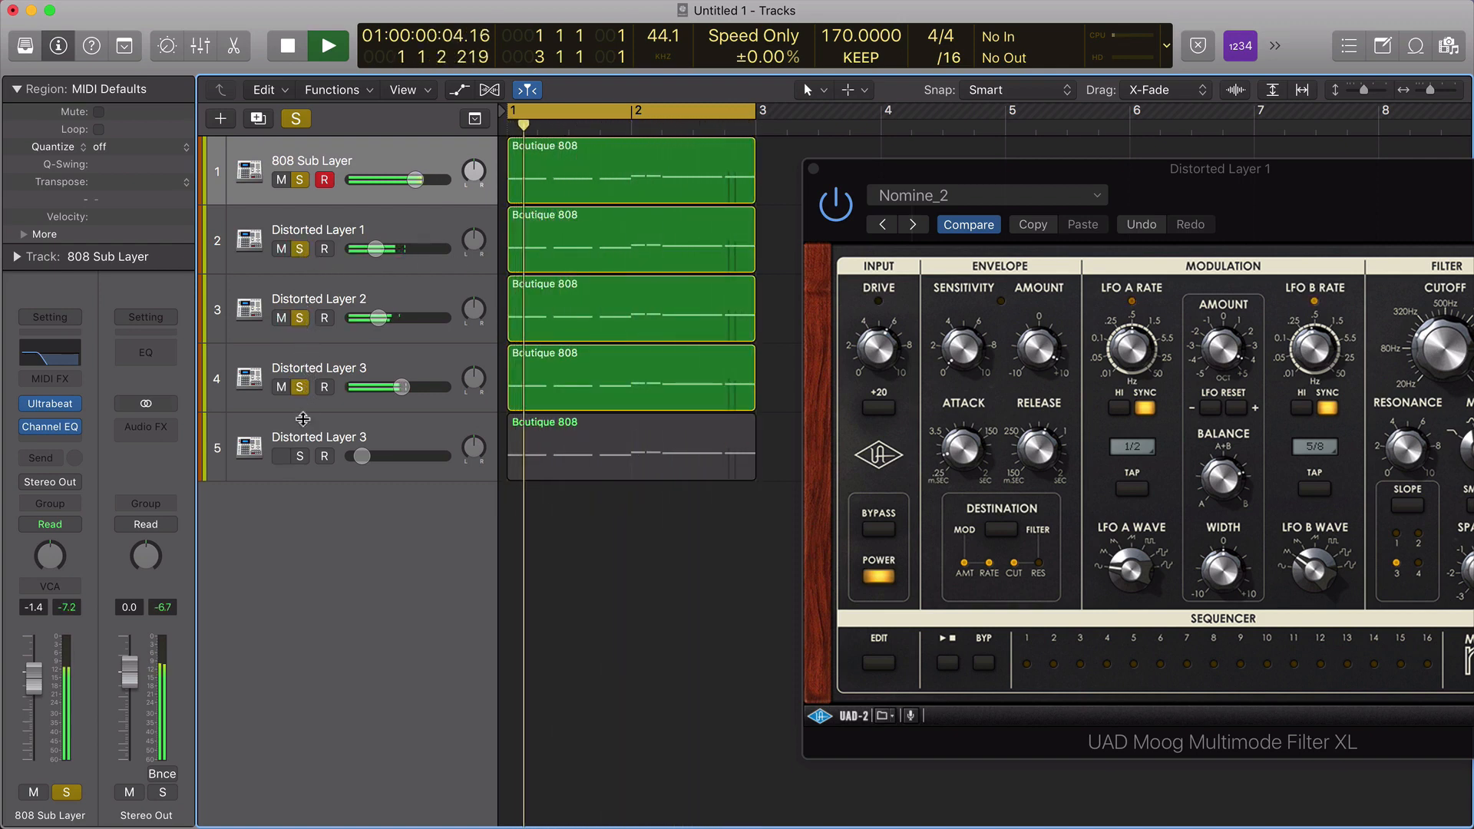
{"action": "left_click", "coordinate": [300, 456]}
{"action": "mouse_move", "coordinate": [361, 456]}
{"action": "left_mouse_down"}
{"action": "mouse_move", "coordinate": [390, 456]}
{"action": "mouse_move", "coordinate": [369, 456]}
{"action": "left_mouse_up"}
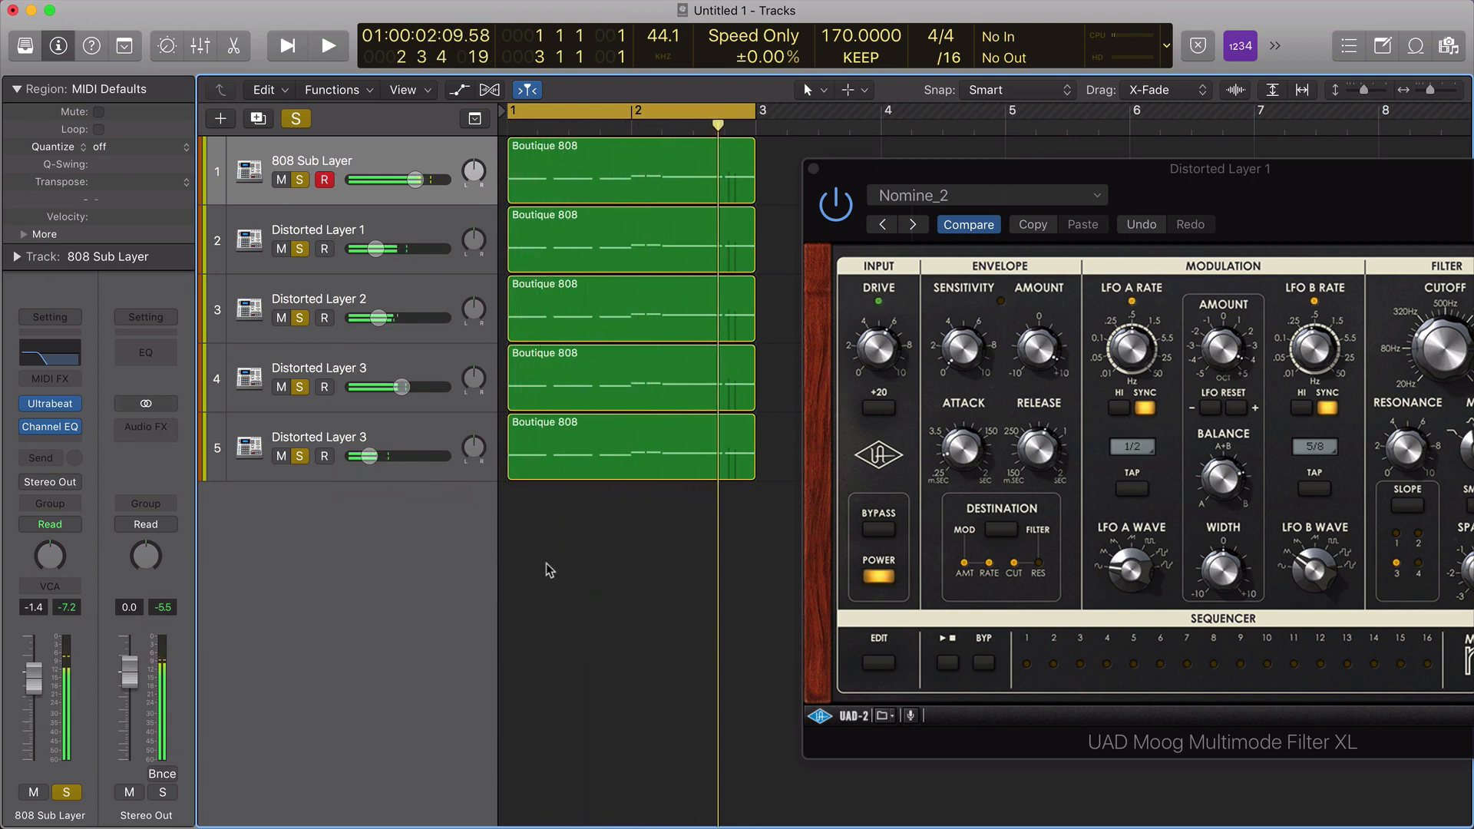